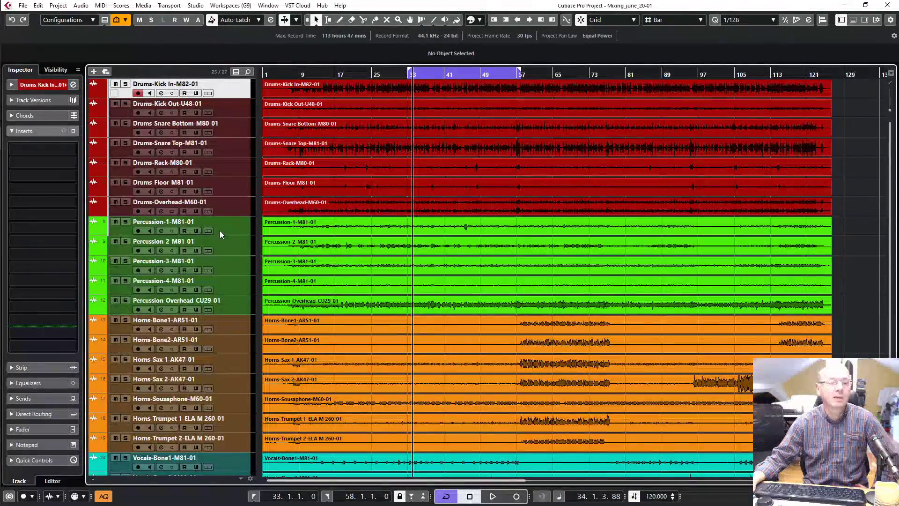
Step: Look over the project's tracks and their mixer channels, including the Stereo Out insert, with the channel strips widened
scroll(223, 225, down, 4)
scroll(224, 226, down, 2)
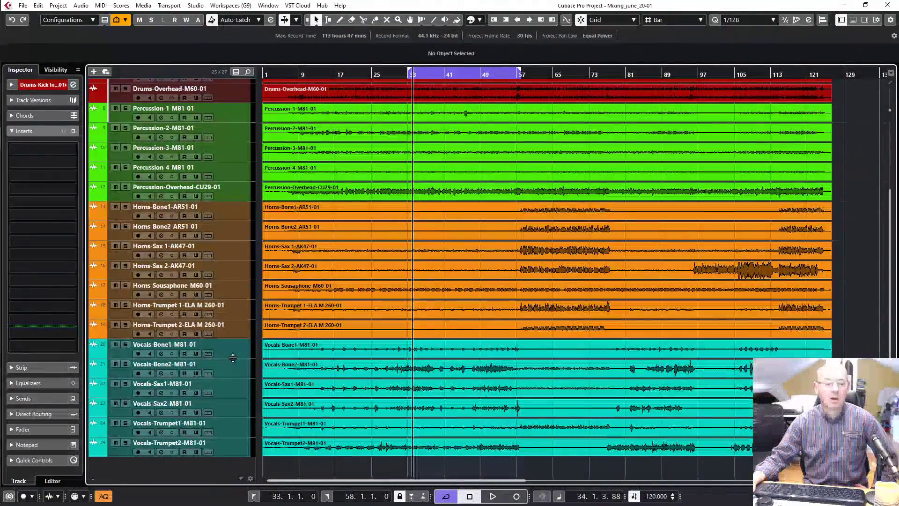
scroll(234, 362, up, 3)
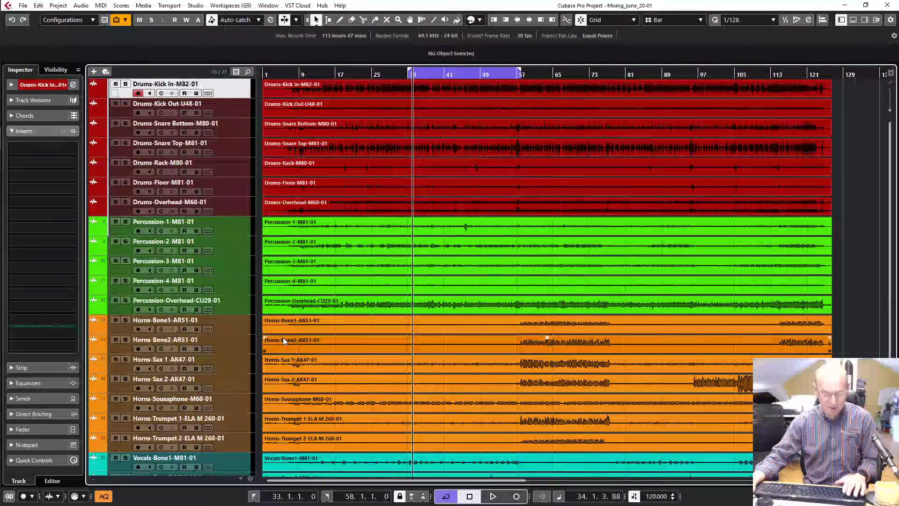
key(F3)
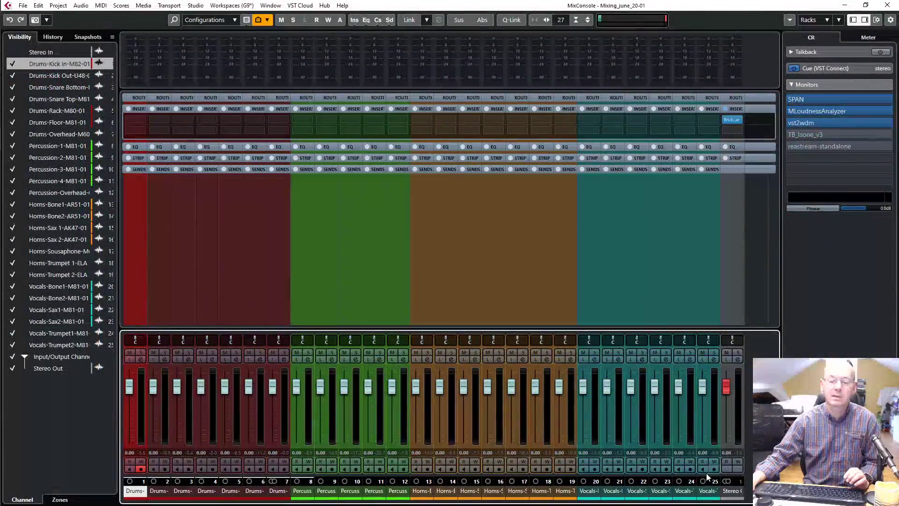
click(732, 120)
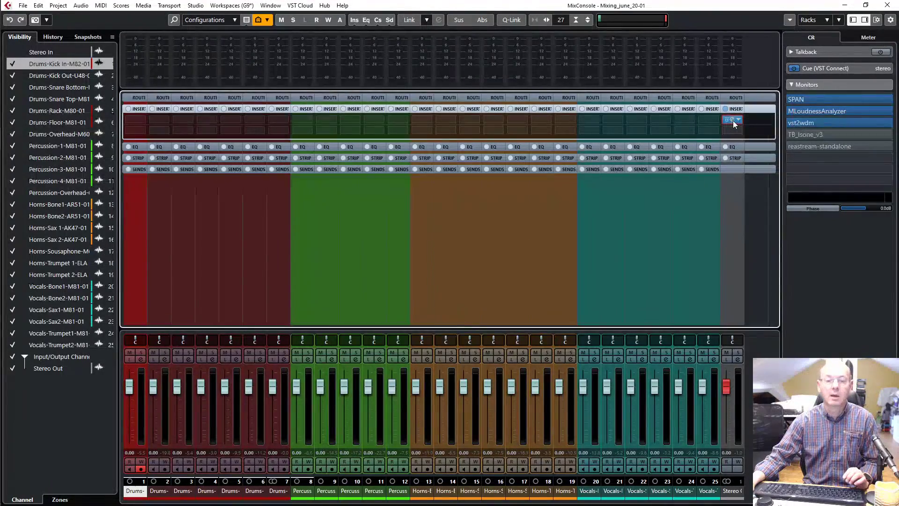
click(542, 160)
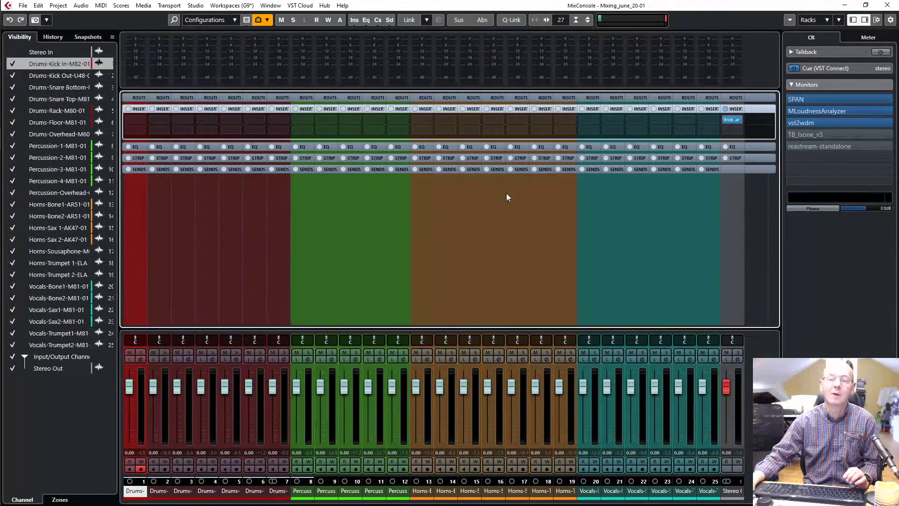
key(g)
key(g)
key(g)
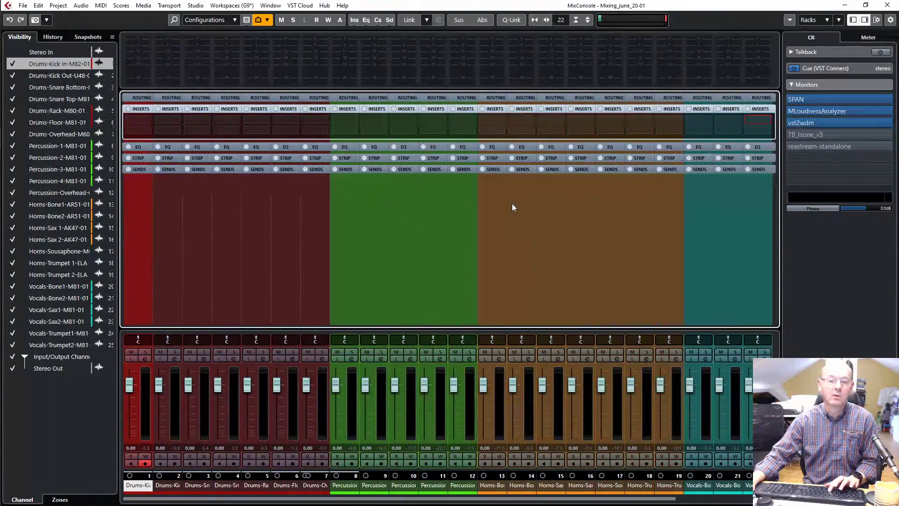
key(g)
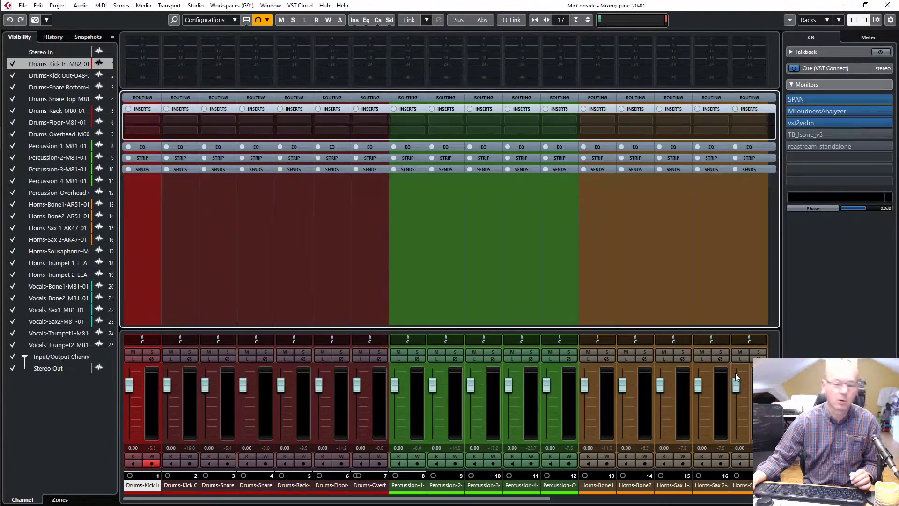
key(F3)
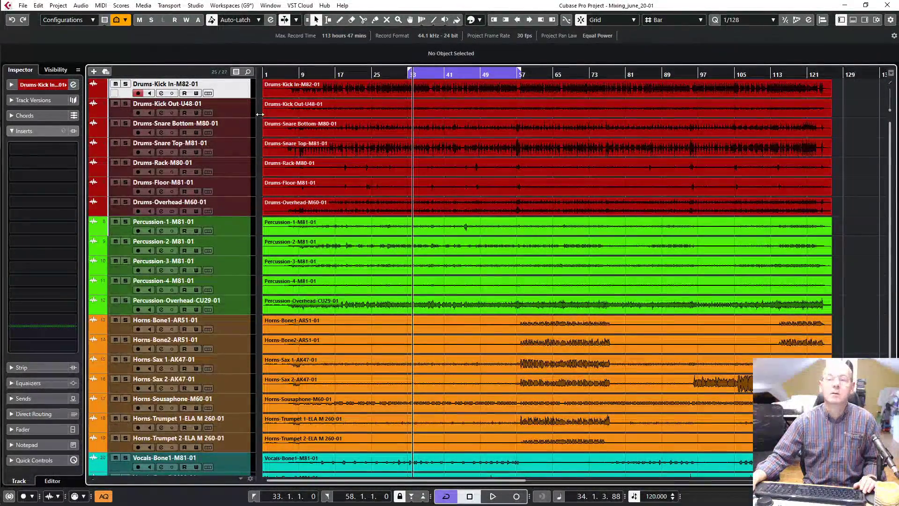
Step: Add a stereo group channel named Drums for all seven drum tracks, routed to Stereo Out and created outside a folder
shift+click(236, 204)
right_click(236, 205)
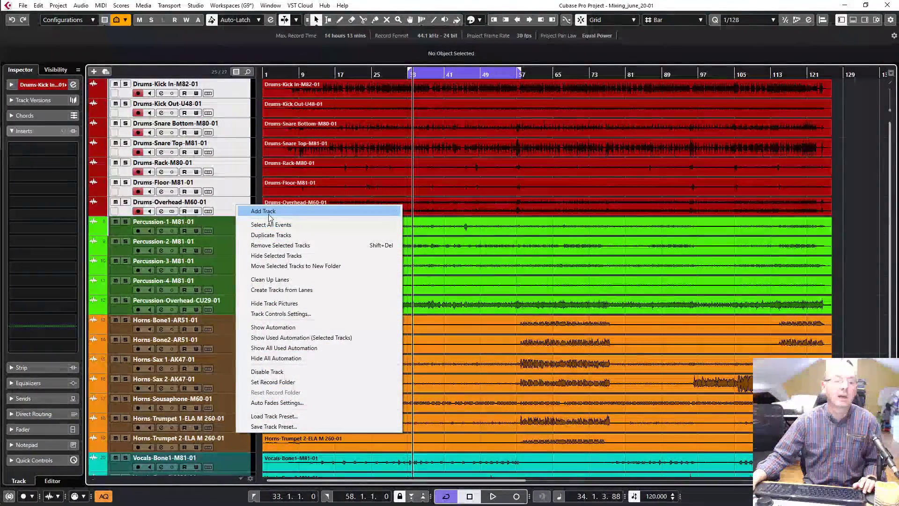
mouse_move(262, 211)
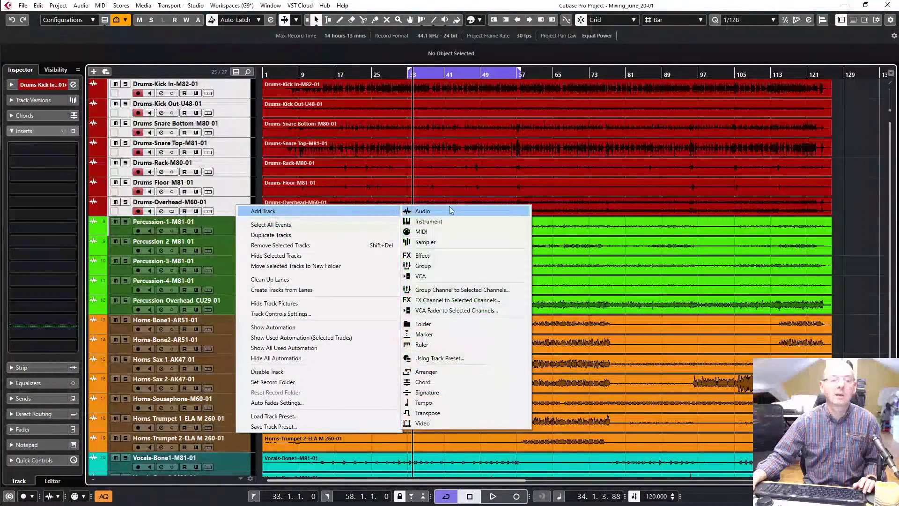
click(445, 290)
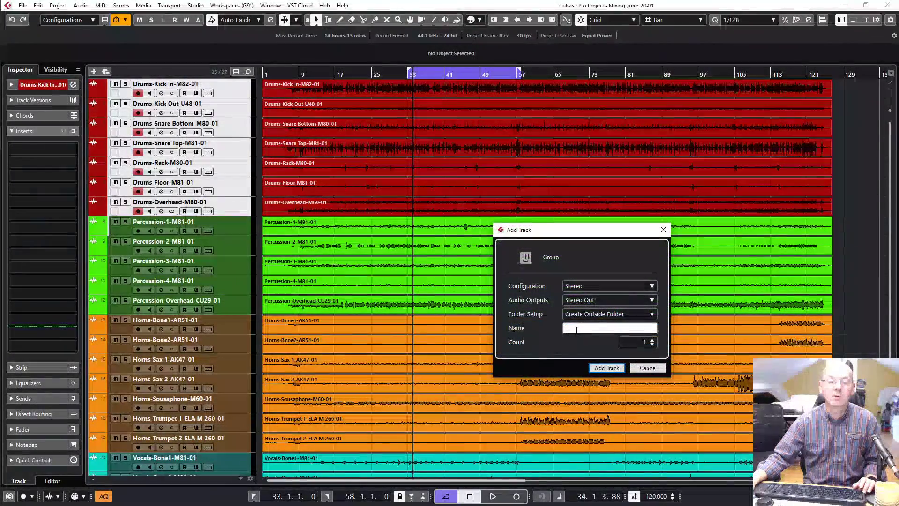
text(Drums)
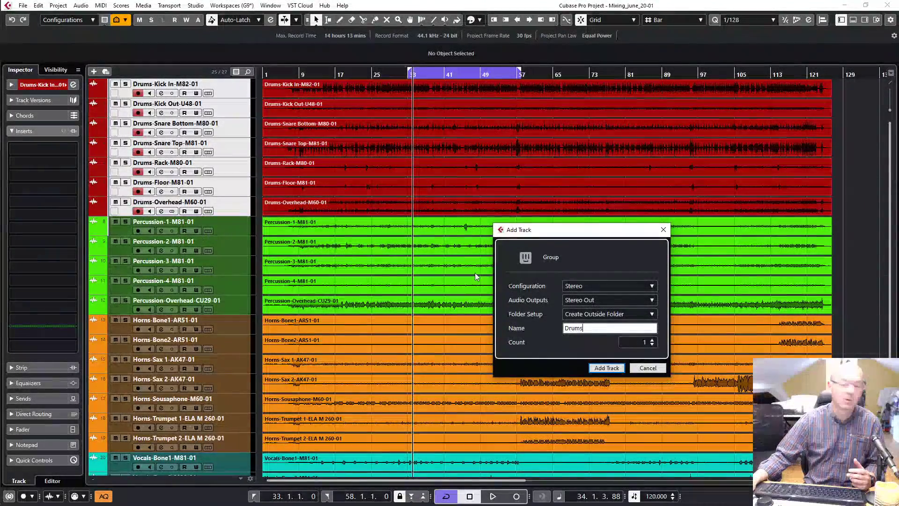
click(608, 368)
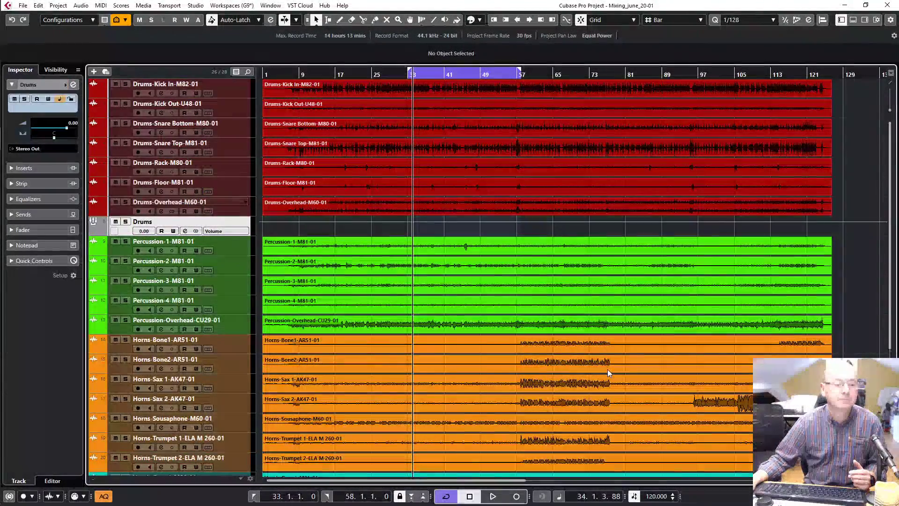
Step: Try the solo and mute controls on the Drums group track, switching each on and off again
click(125, 222)
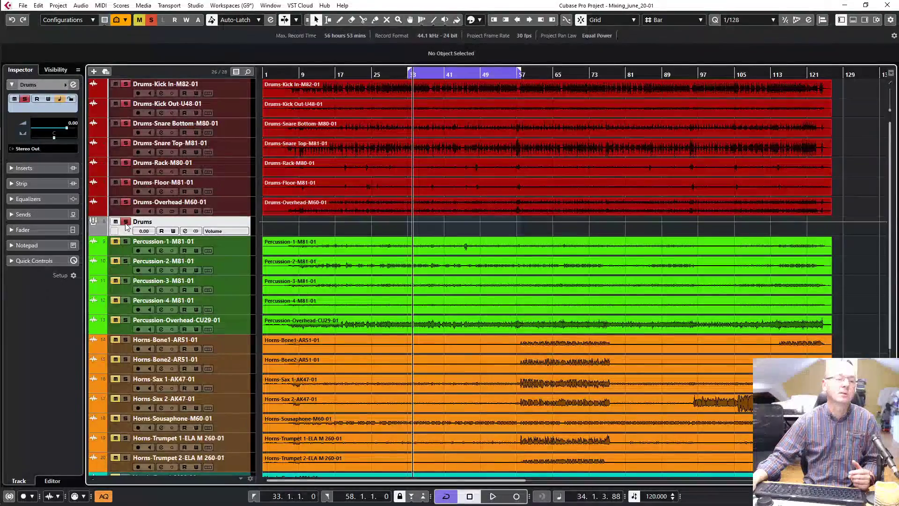
click(126, 222)
click(116, 222)
click(115, 222)
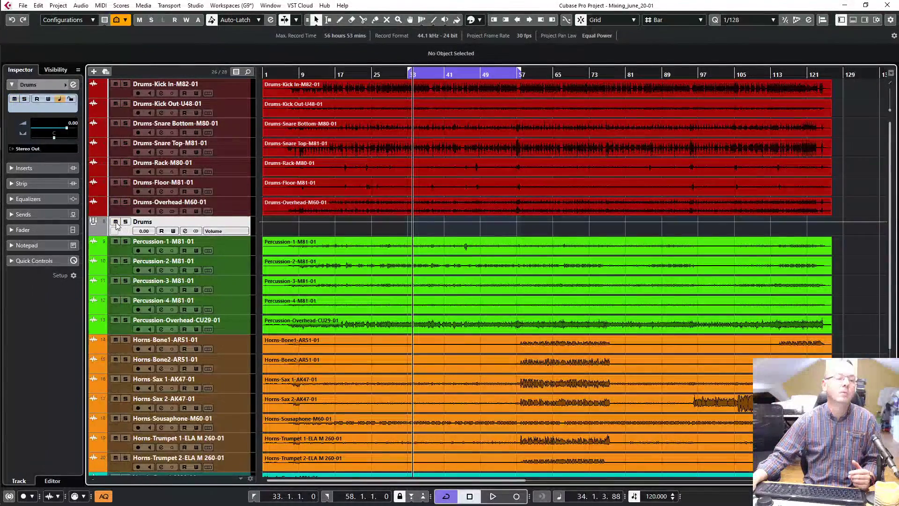
Step: Add a stereo group channel named Percussion for all five percussion tracks, routed to Stereo Out
click(238, 244)
shift+click(242, 322)
right_click(242, 322)
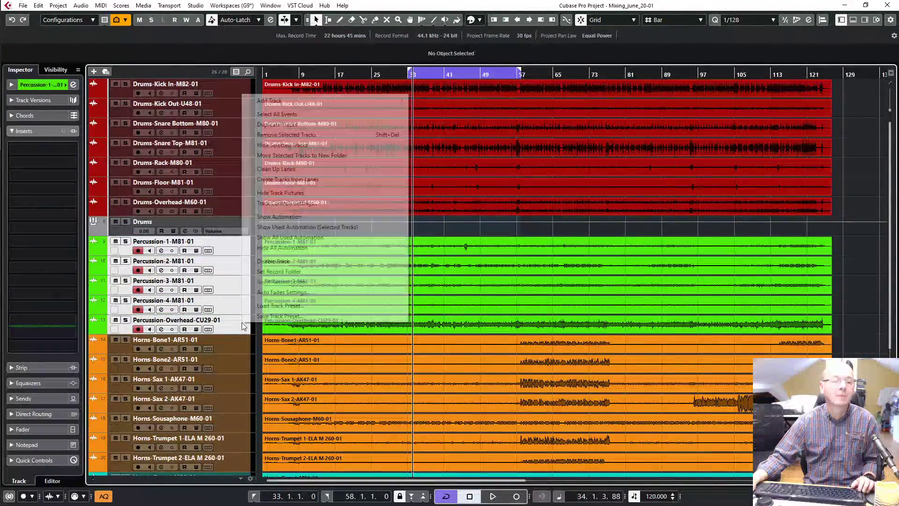
mouse_move(328, 100)
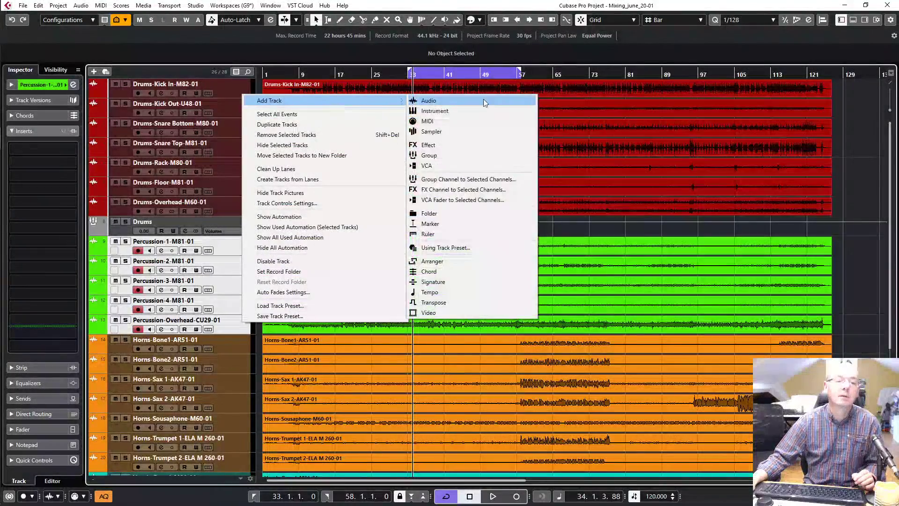
click(484, 180)
text(P)
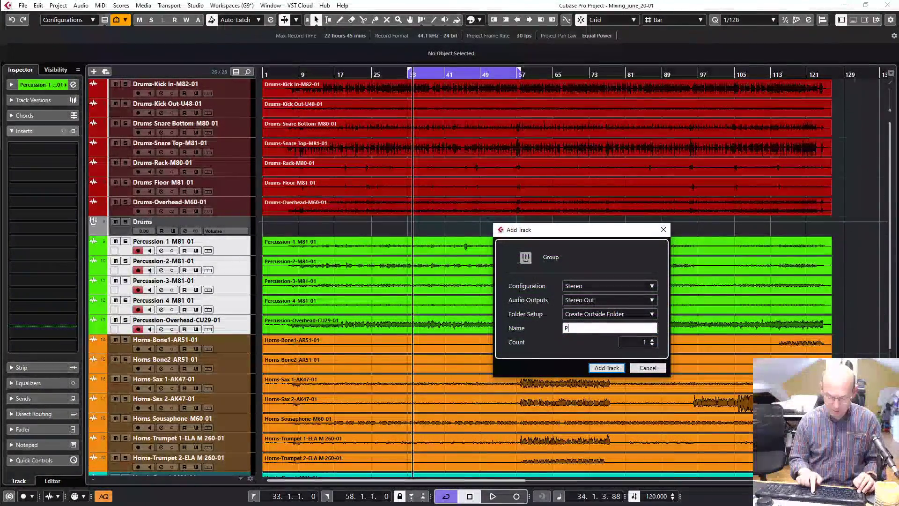
text(ercusion)
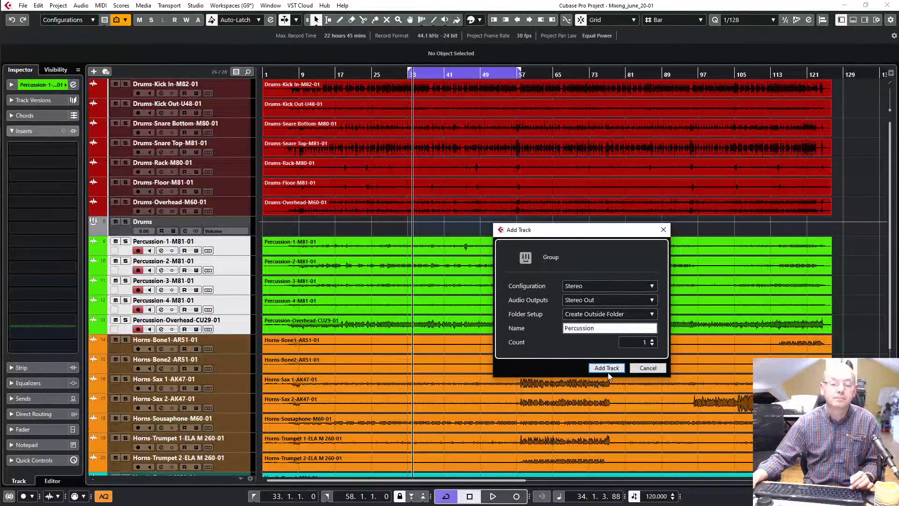
click(607, 368)
Step: Add a stereo group channel named Horns for all the horn tracks from Bone1 to Trumpet 2, routed to Stereo Out
scroll(237, 284, down, 3)
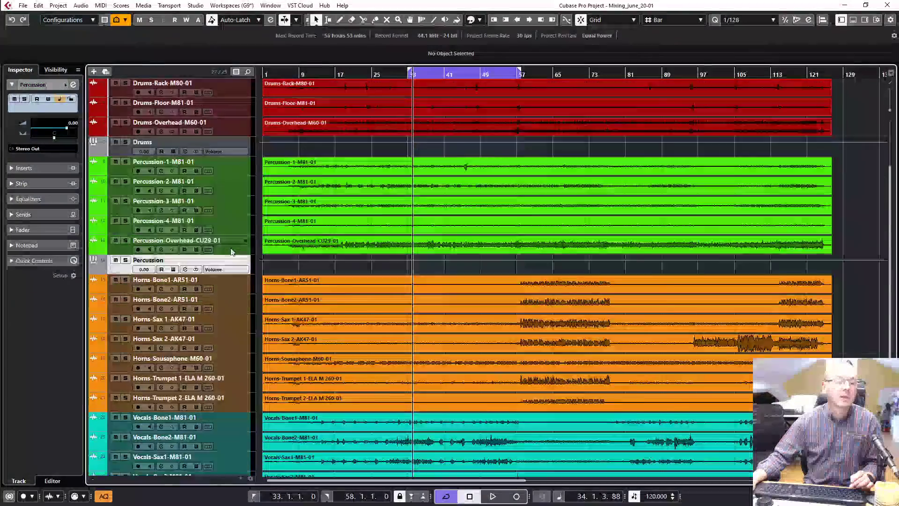
scroll(232, 251, down, 3)
click(240, 212)
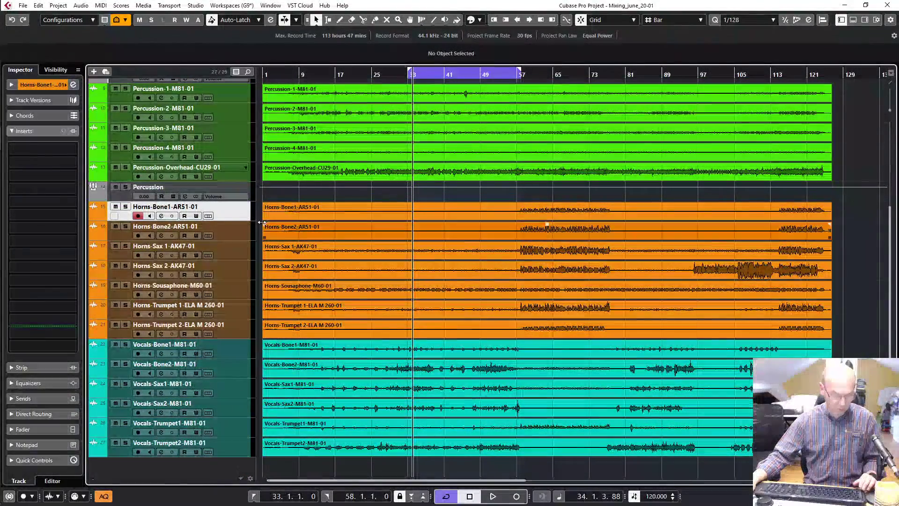
shift+click(237, 330)
right_click(236, 333)
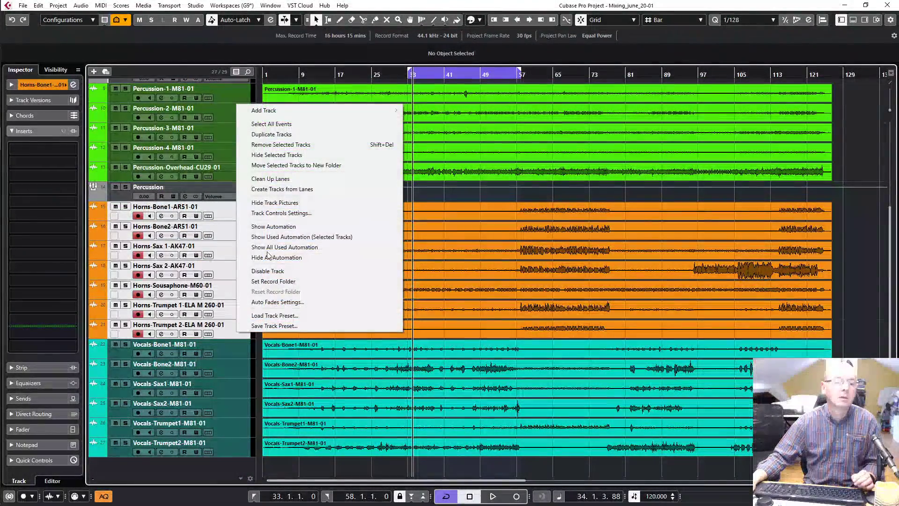
mouse_move(263, 111)
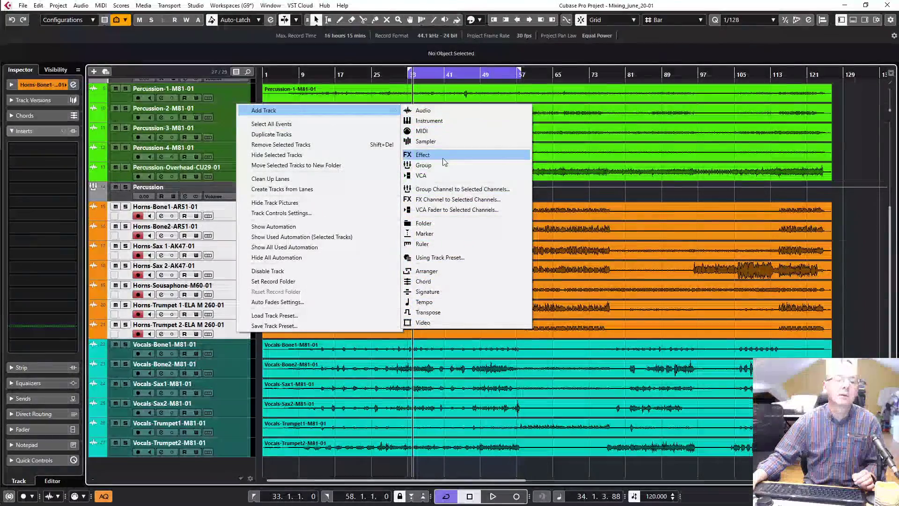
click(422, 190)
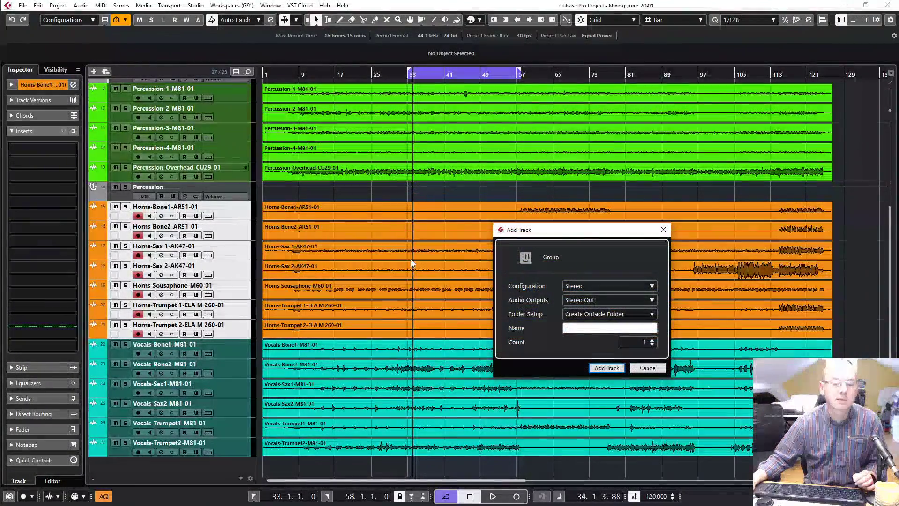
click(575, 328)
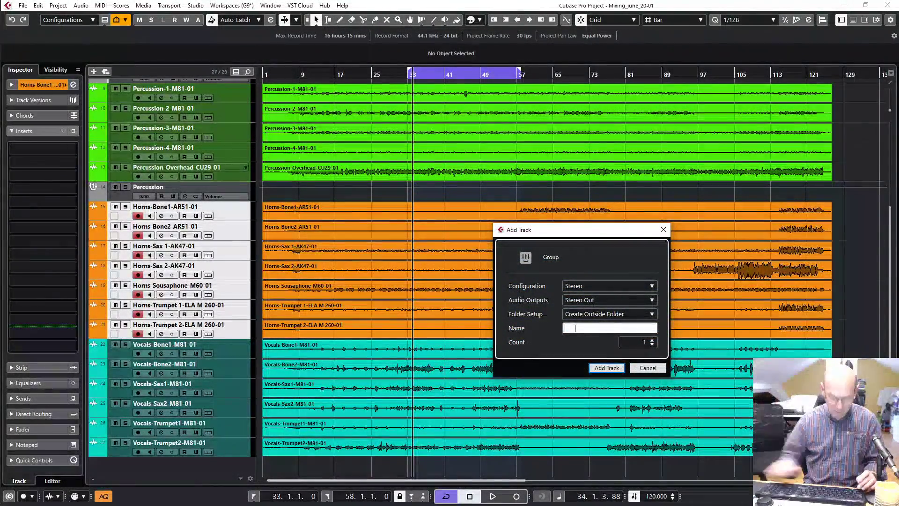
text(Horns)
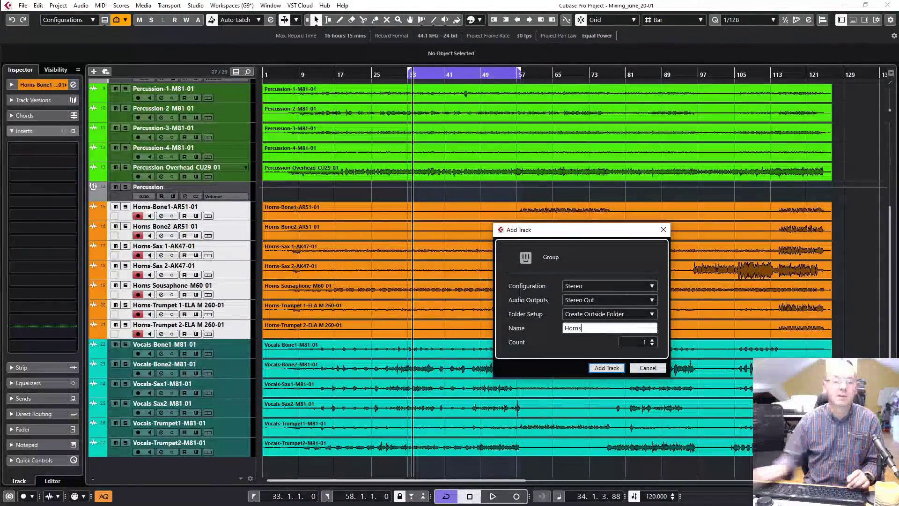
click(606, 368)
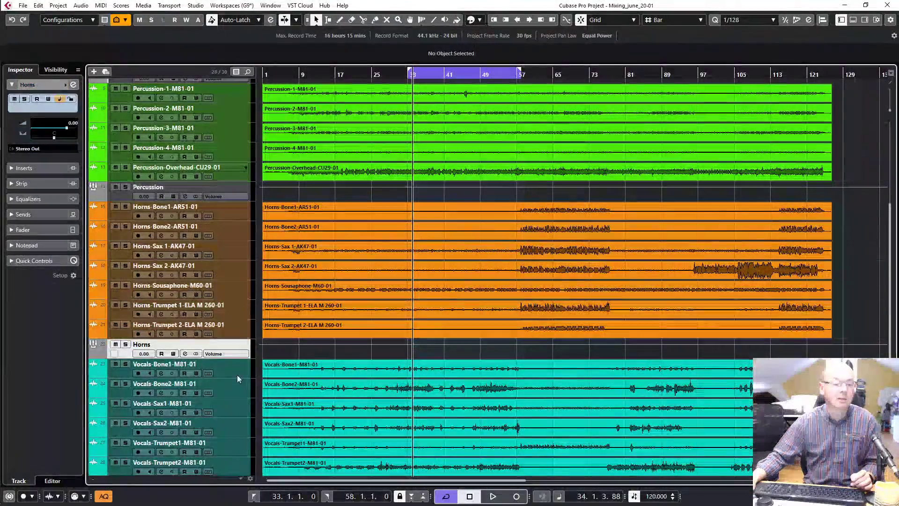
Step: Add a stereo group channel named Vocals for all six vocal tracks, routed to Stereo Out
click(236, 367)
scroll(242, 345, down, 1)
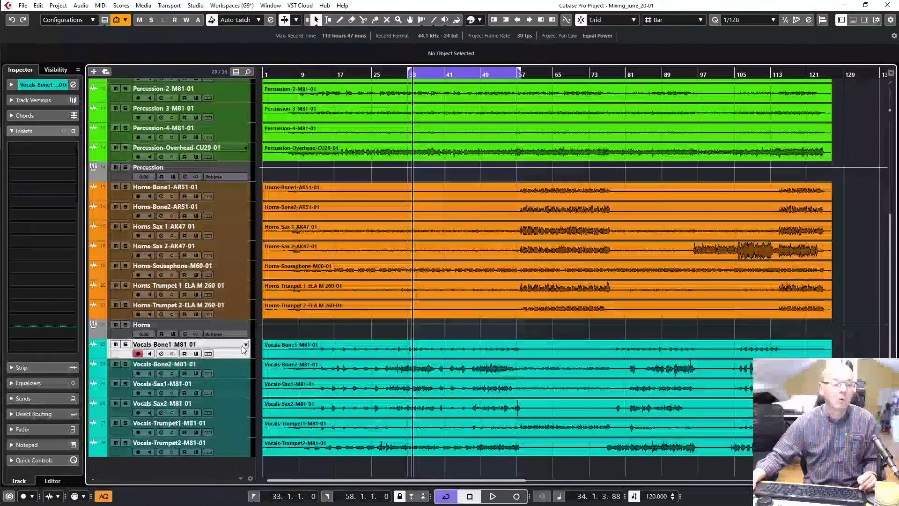
shift+click(240, 444)
right_click(239, 445)
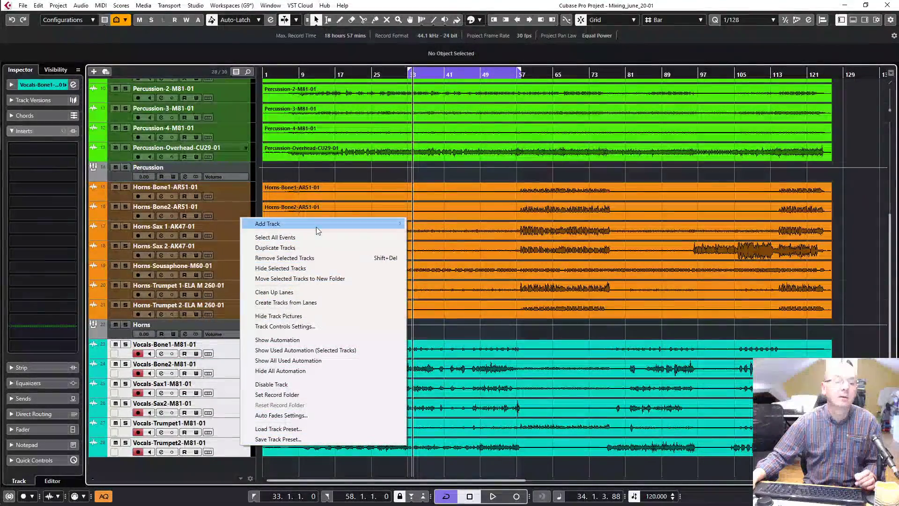
mouse_move(355, 224)
click(458, 303)
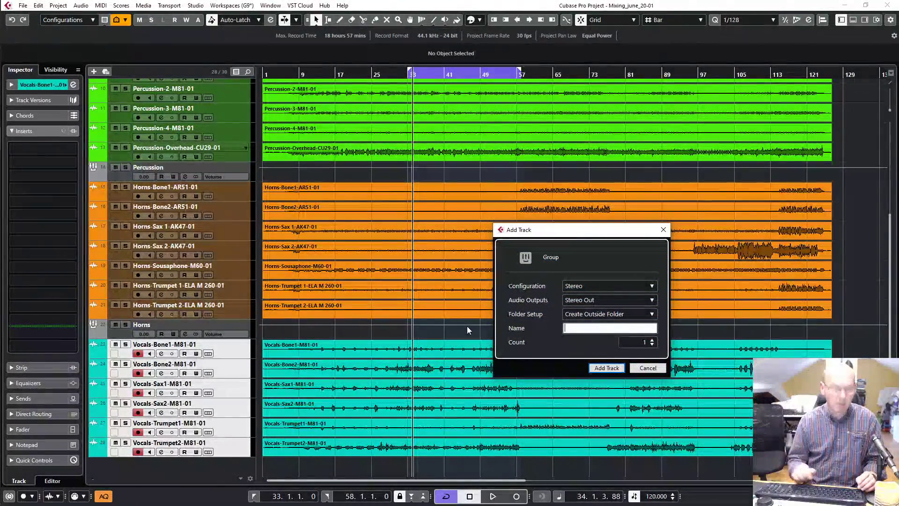
text(Vocals)
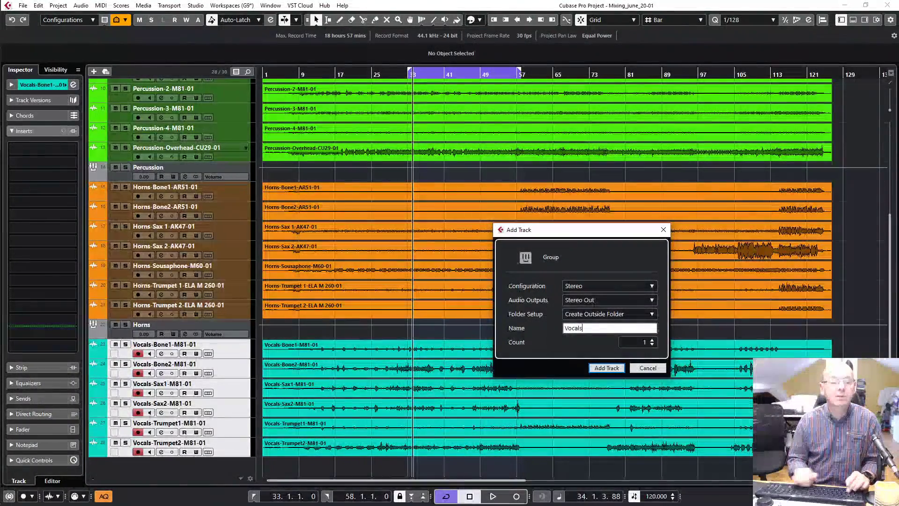
click(606, 368)
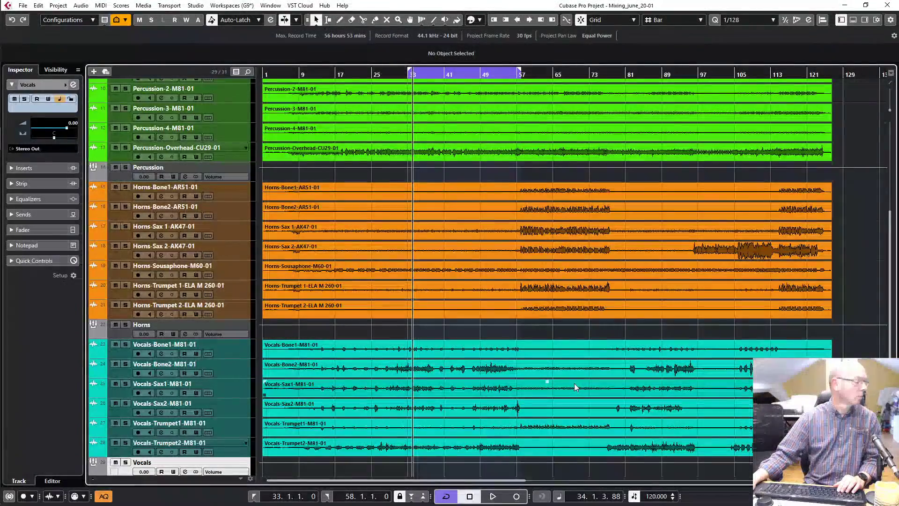
Step: Mute the Percussion and Horns group tracks
scroll(493, 364, up, 5)
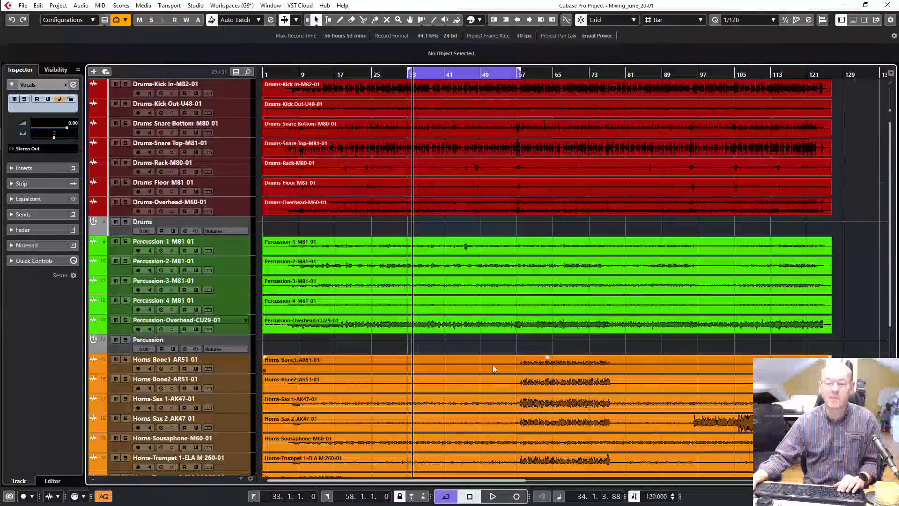
scroll(507, 364, down, 4)
scroll(515, 356, up, 4)
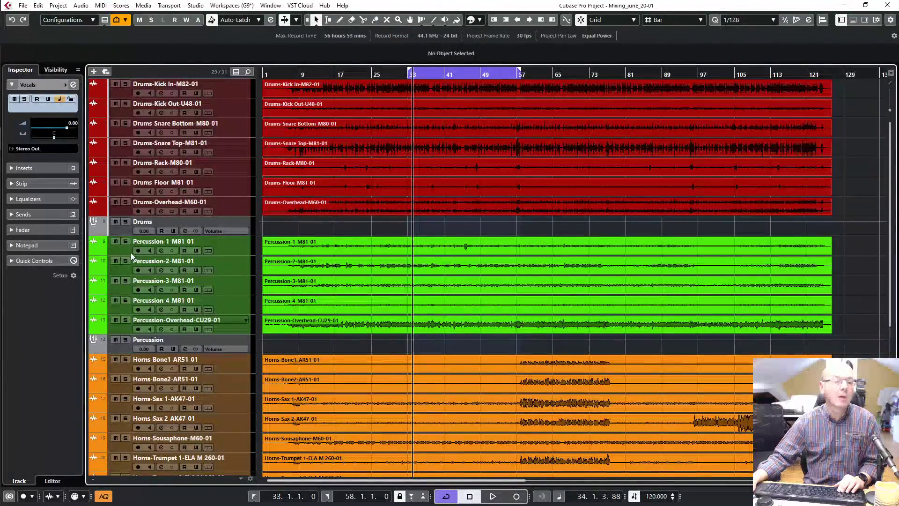
click(116, 340)
scroll(117, 343, down, 4)
click(115, 340)
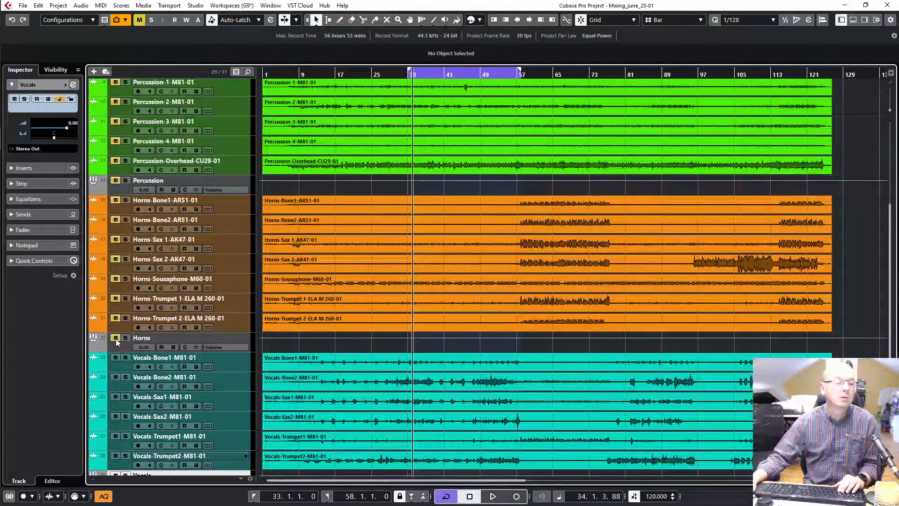
Step: Enlarge the track heights and move the Drums-Snare Top track directly above Drums-Snare Bottom
scroll(116, 342, down, 1)
scroll(180, 345, up, 5)
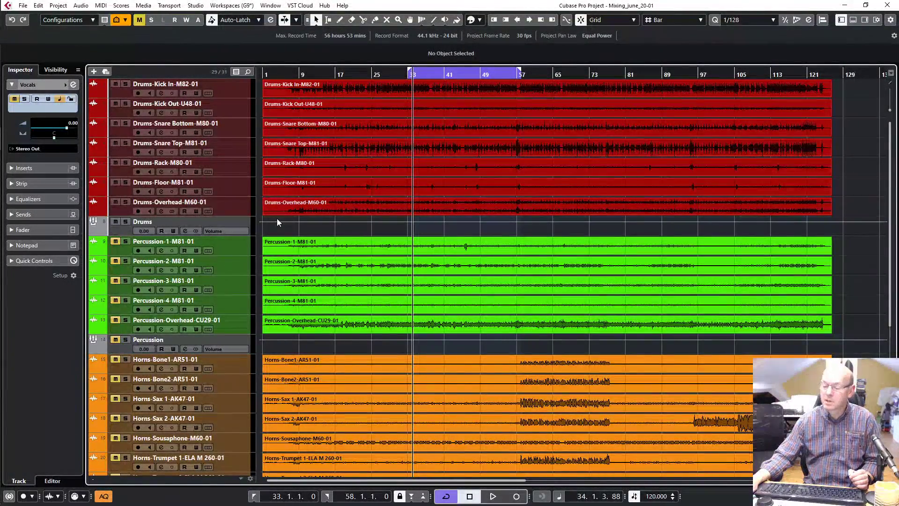
click(223, 90)
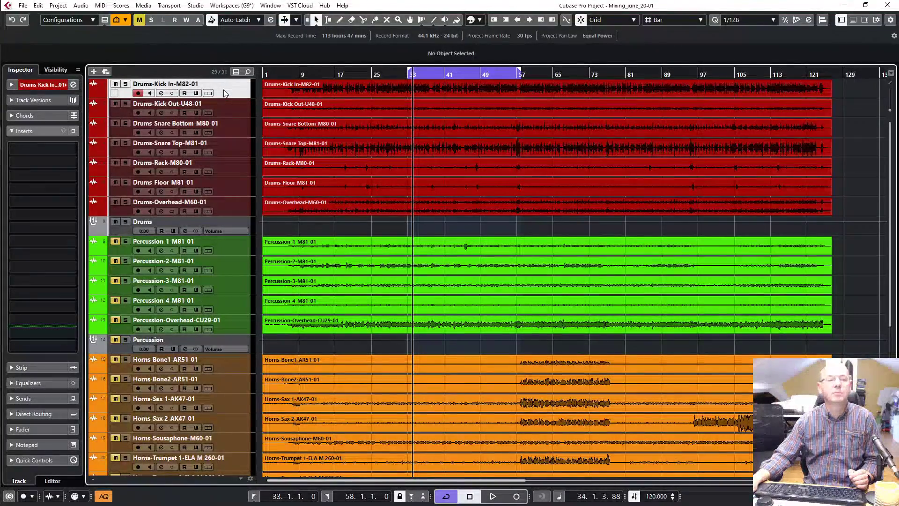
key(shift+h)
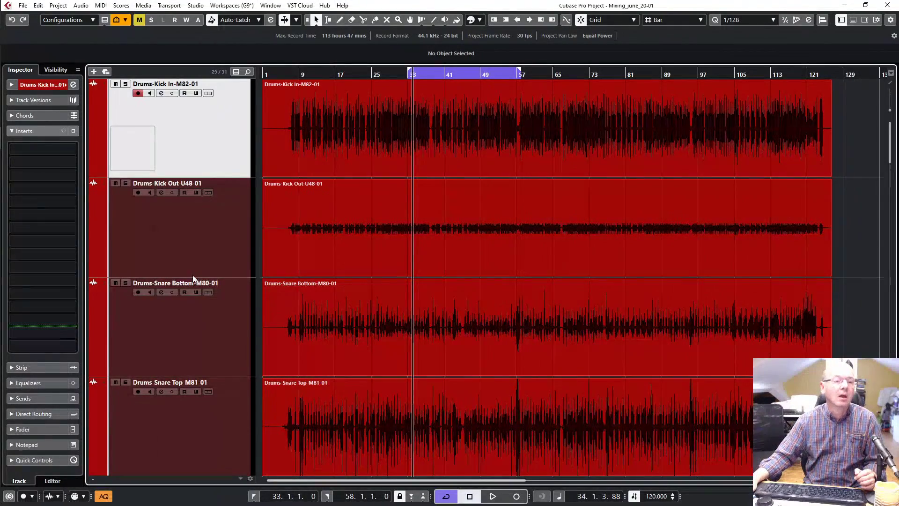
scroll(211, 281, down, 3)
click(222, 261)
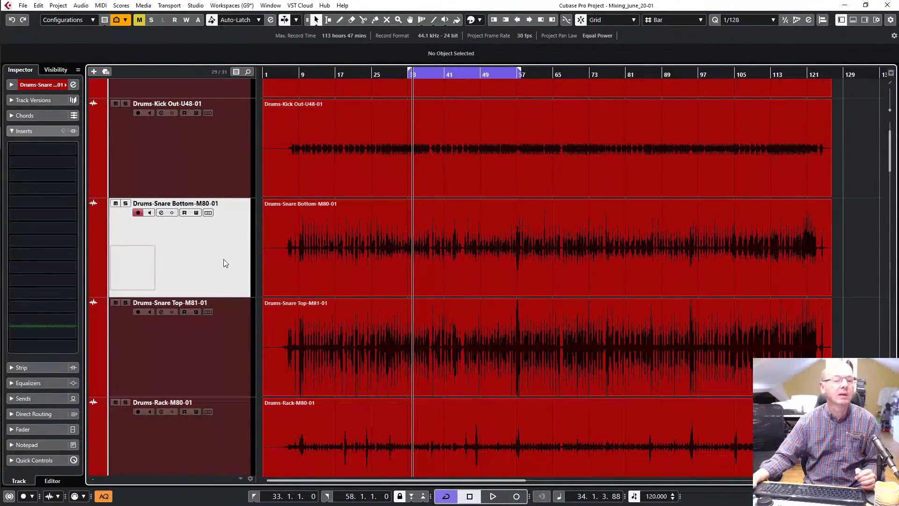
drag(237, 330, 239, 225)
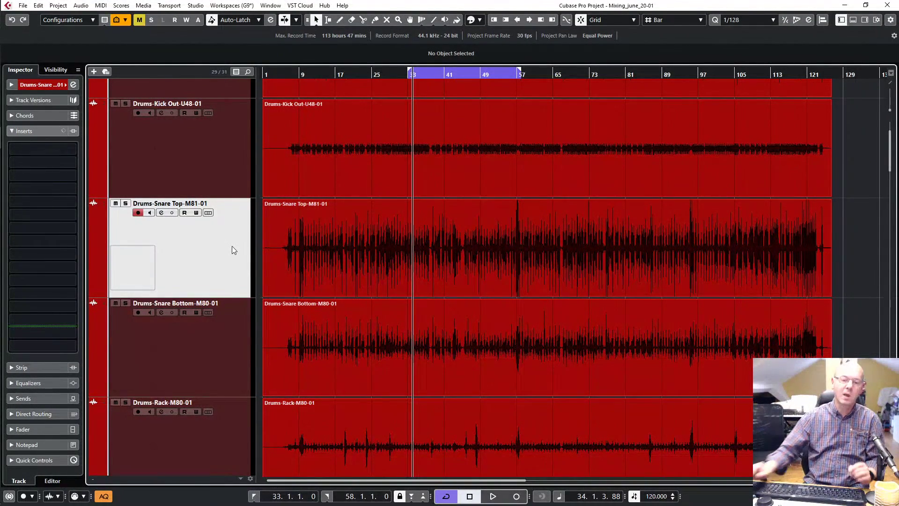
Step: Examine the Snare Top and Snare Bottom waveforms at the hit just after bar 34, comparing their timing and polarity
key(h)
key(h)
key(h)
key(h)
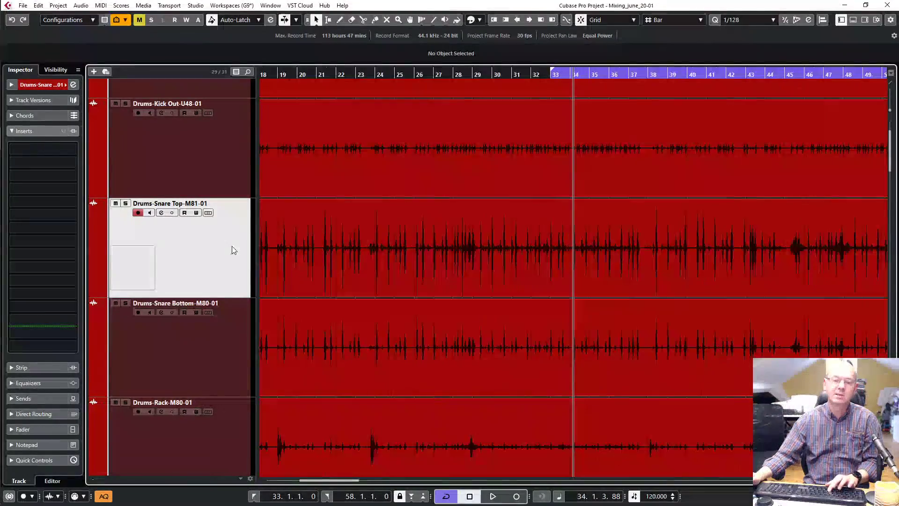
key(h)
key(h)
key(h)
key(h)
key(h)
key(h)
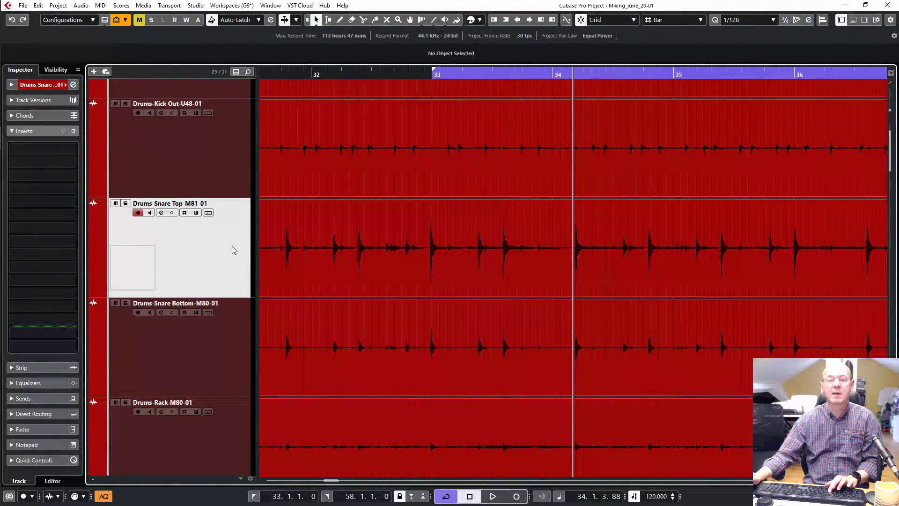
key(h)
key(h)
key(h)
key(h)
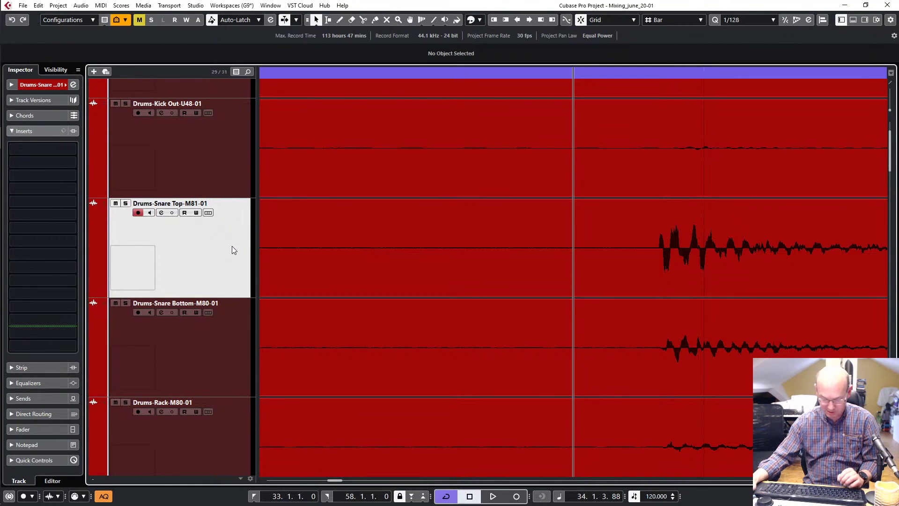
key(h)
key(h)
key(h)
key(h)
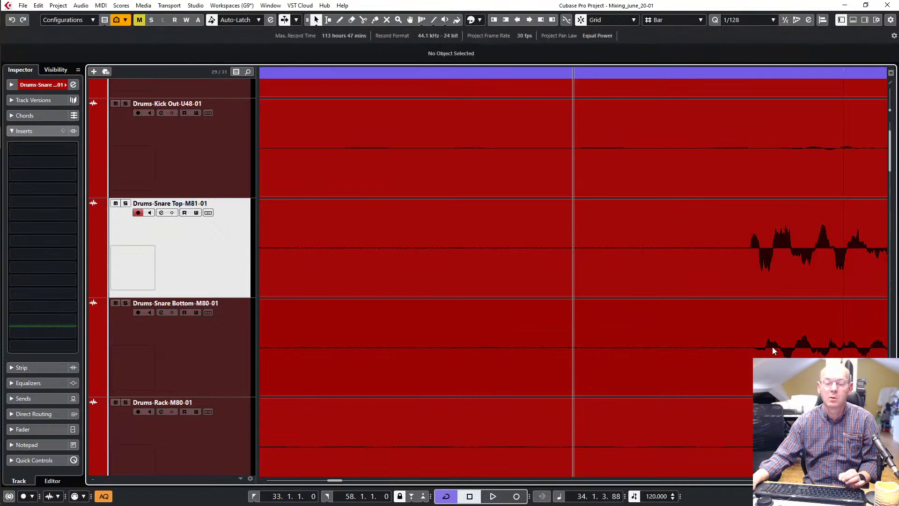
Step: Solo the Snare Top and Snare Bottom tracks and play them together from bar 34 to about bar 39
click(125, 203)
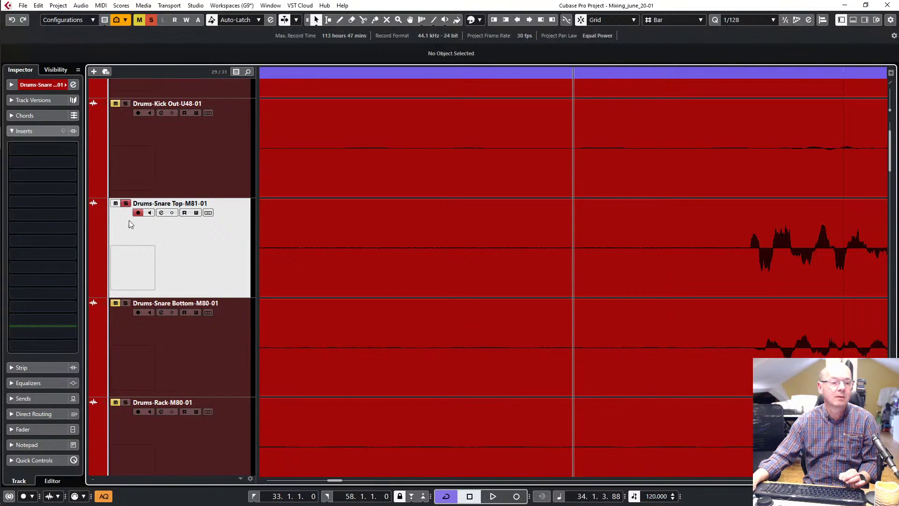
click(125, 303)
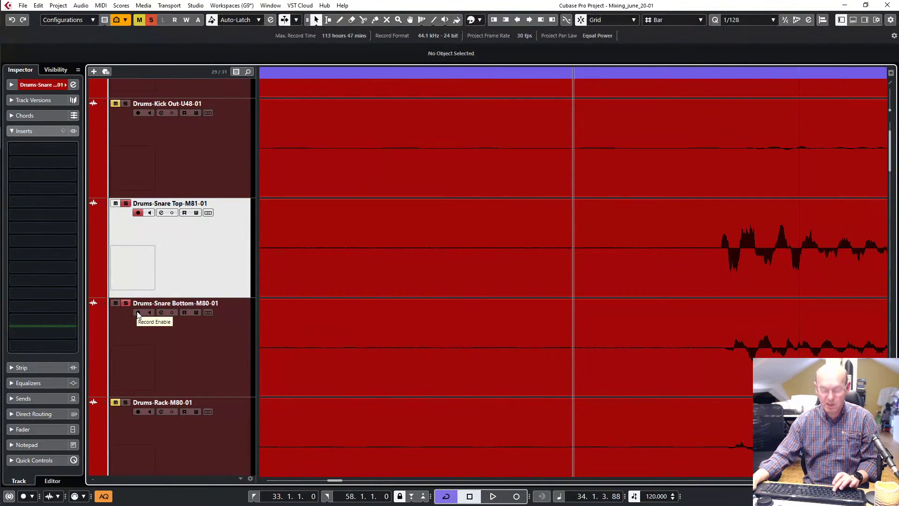
key(g)
key(g)
key(g)
key(g)
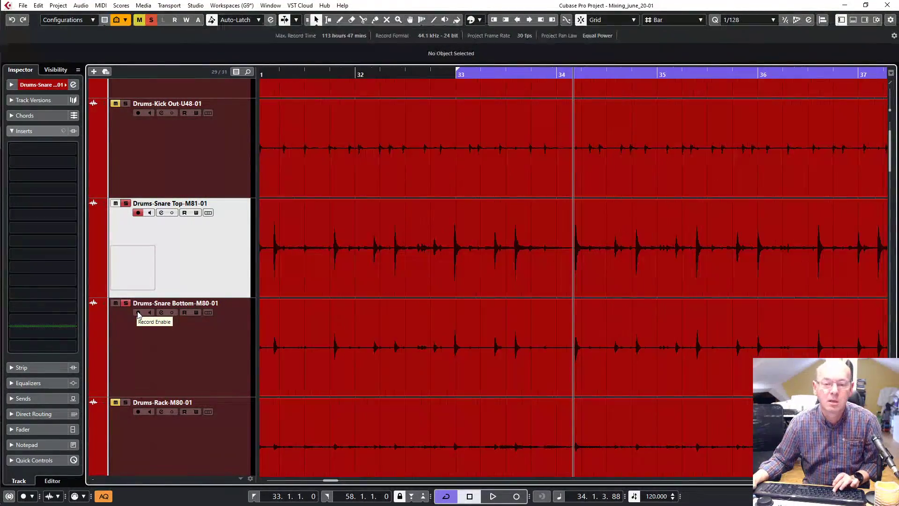
key(g)
key(g)
key(g)
key(g)
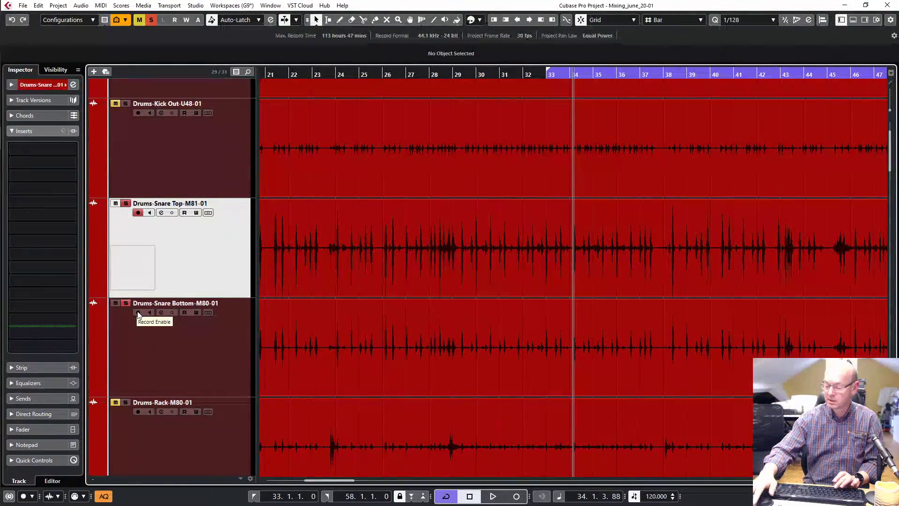
key(space)
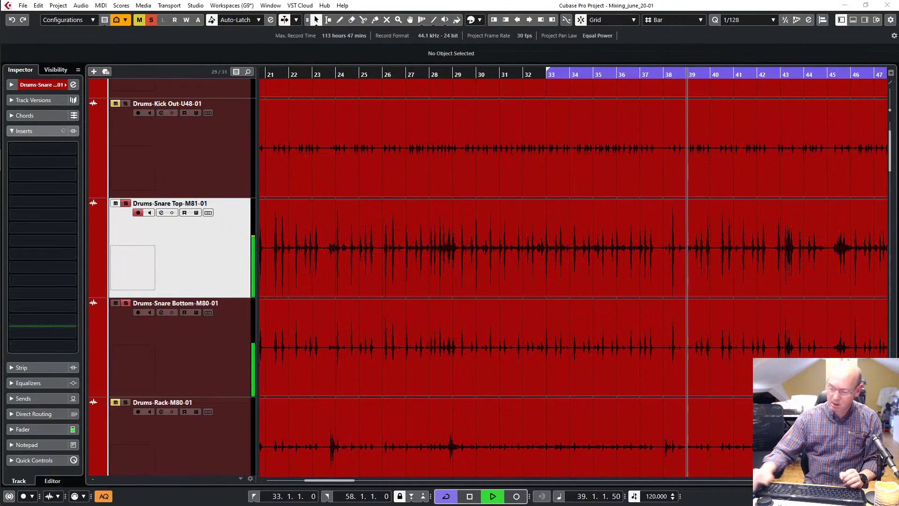
key(space)
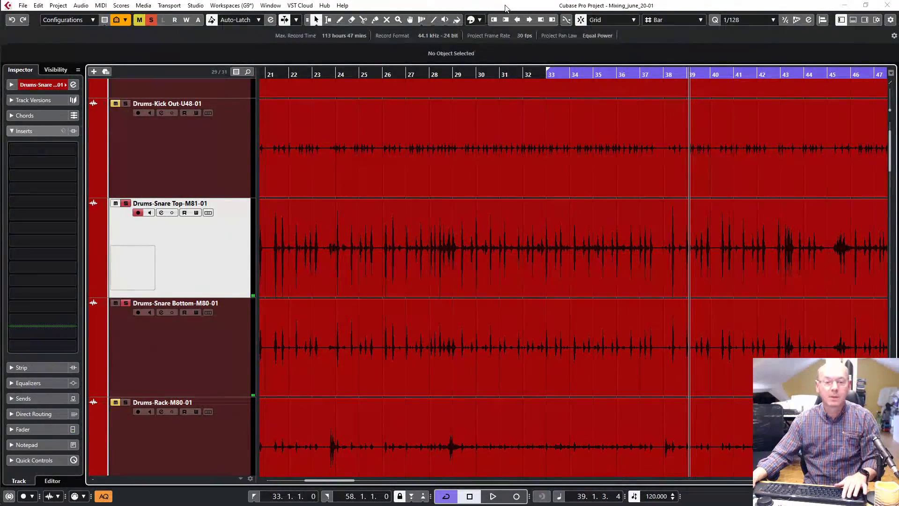
Step: Show the Pre (Filters/Gain/Phase) rack in the MixConsole, expand it for all channels and select the Snare Bottom channel
key(F3)
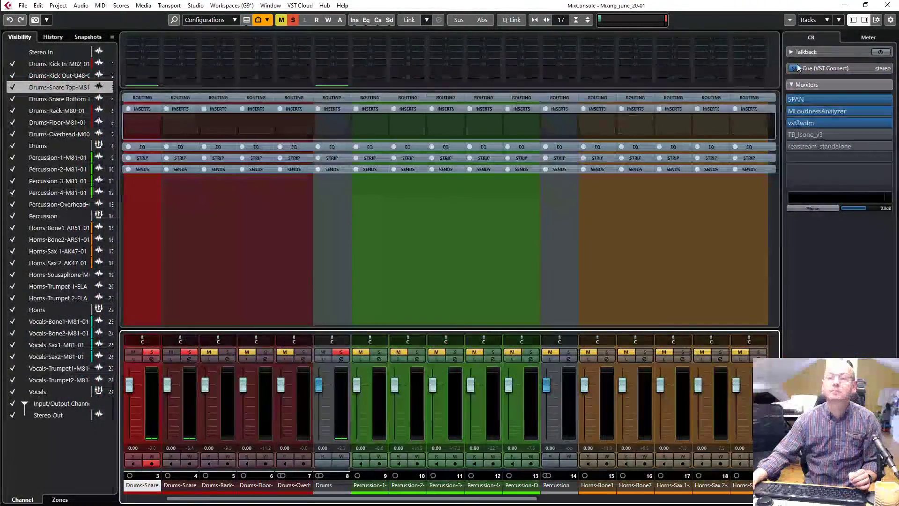
click(816, 18)
click(827, 70)
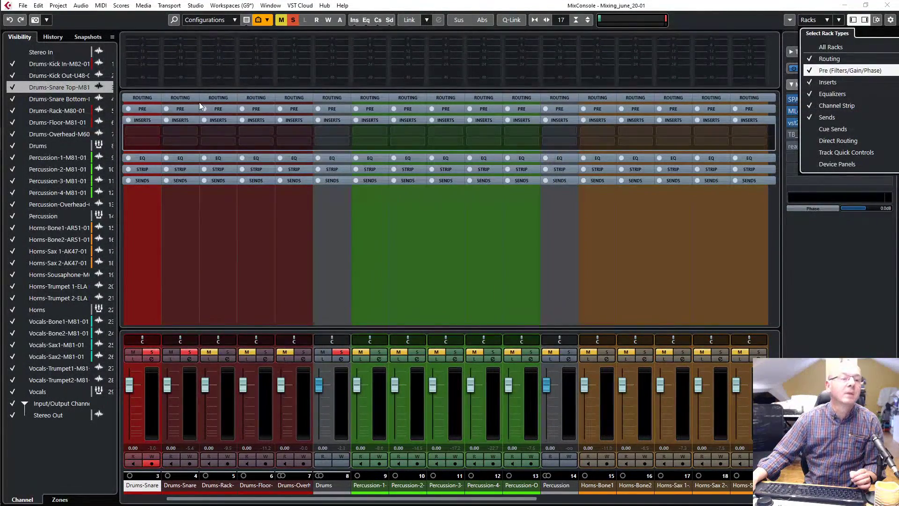
click(188, 110)
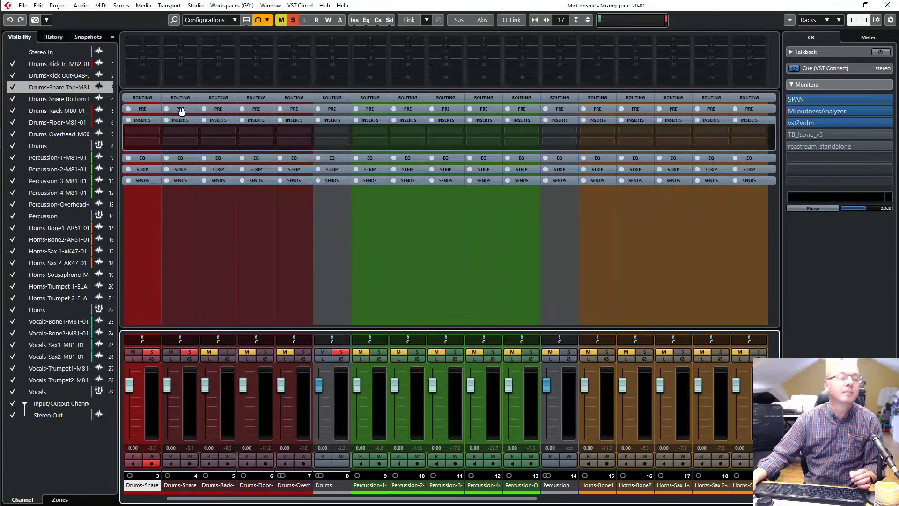
click(181, 109)
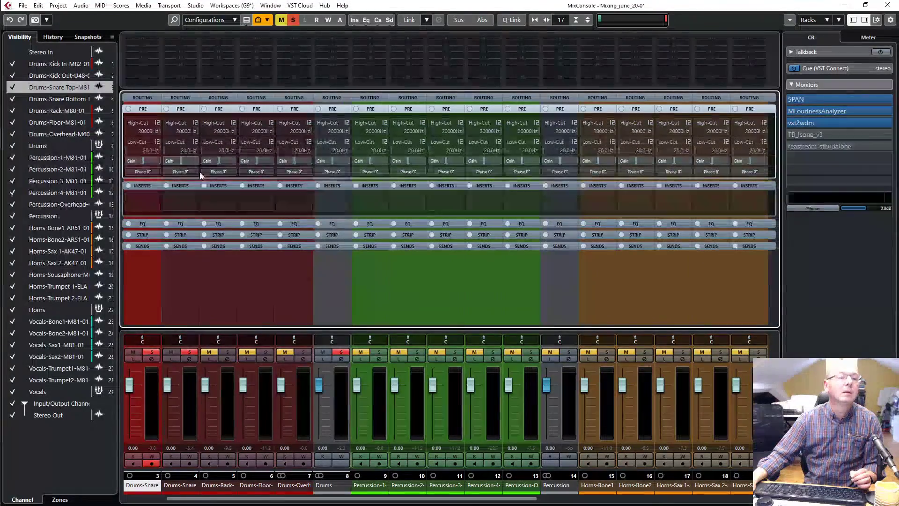
drag(214, 498, 171, 498)
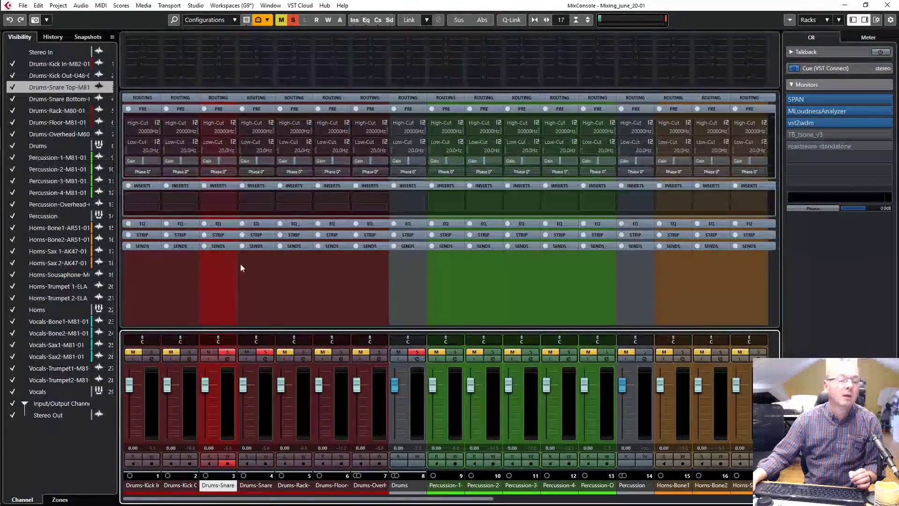
click(261, 109)
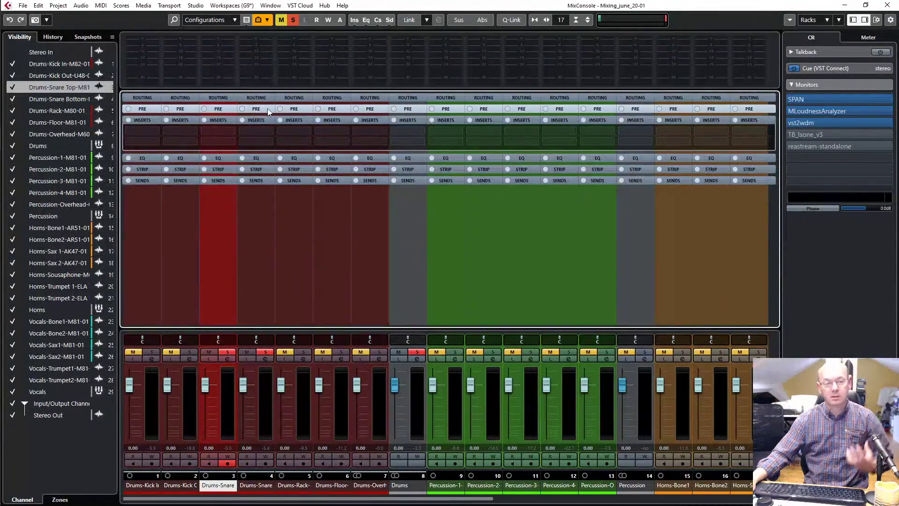
click(268, 108)
click(255, 485)
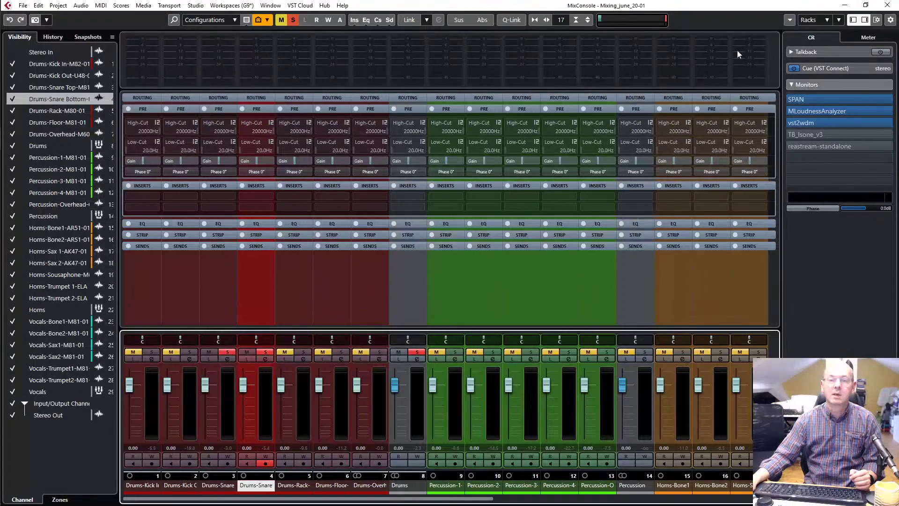
Step: Place the project cursor just before the snare hit near bar 39 and compare the Snare Top and Snare Bottom waveforms there
key(F3)
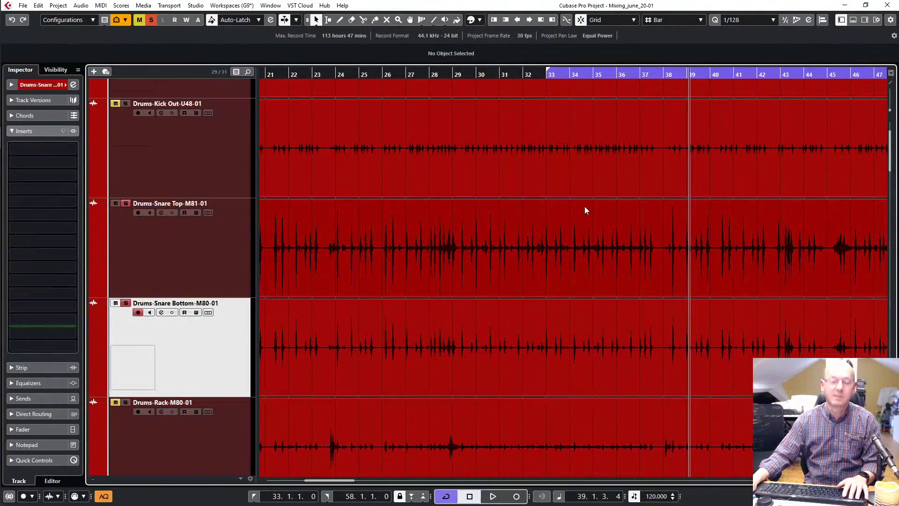
key(h)
key(h)
key(h)
key(h)
key(h)
key(h)
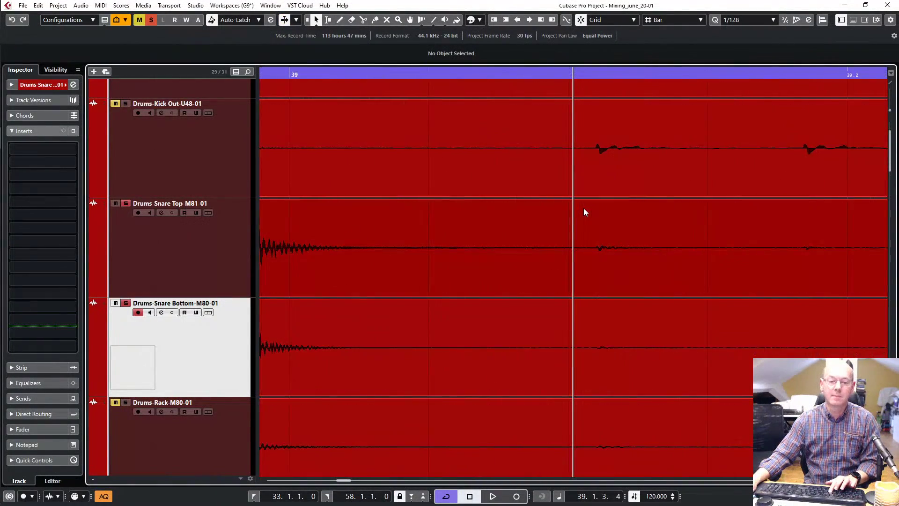
key(g)
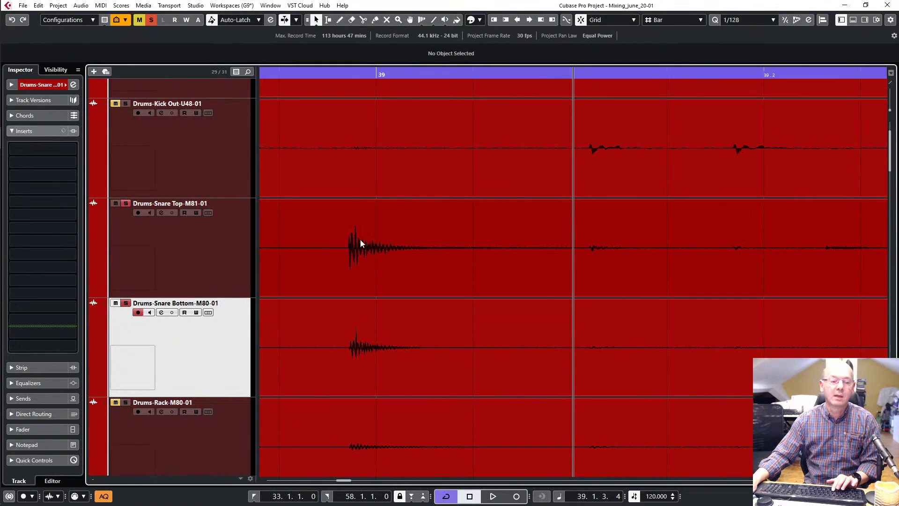
click(345, 75)
key(h)
key(h)
key(h)
key(h)
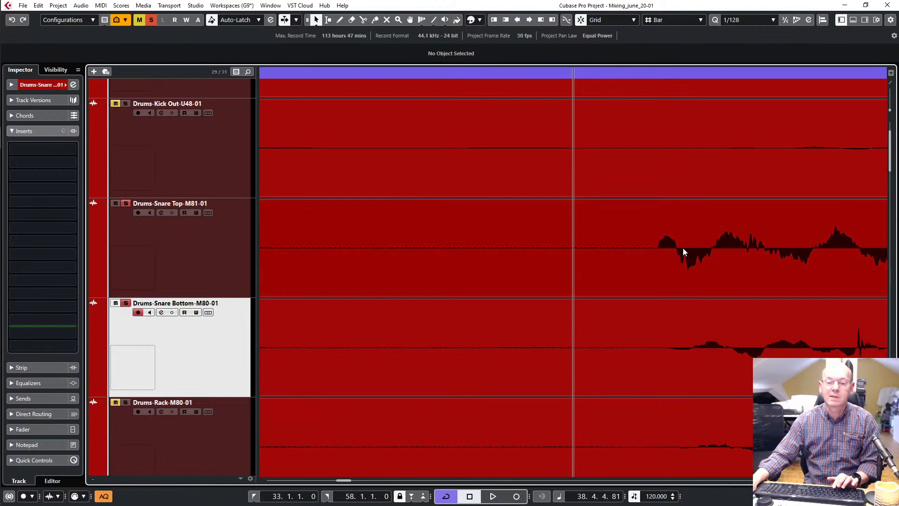
key(g)
key(g)
key(g)
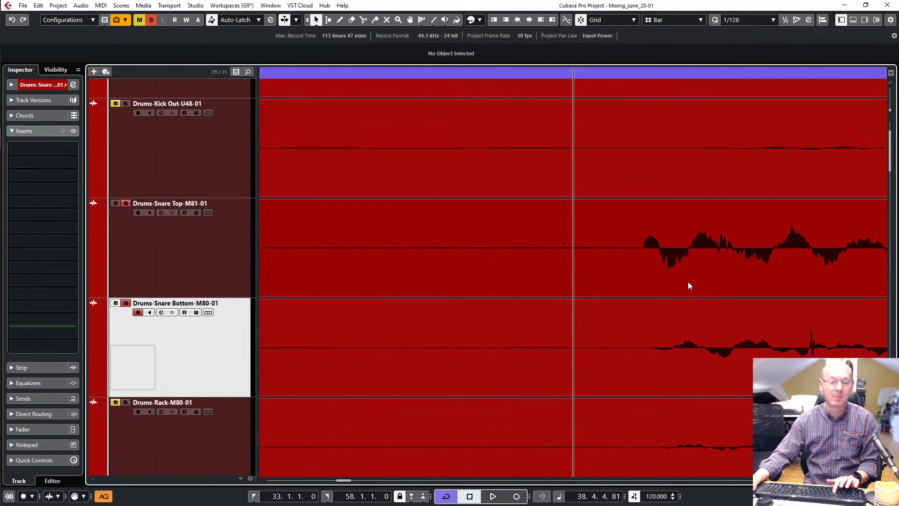
Step: Play back the soloed snares from the MixConsole and invert the Snare Bottom channel's phase to 180°
key(F3)
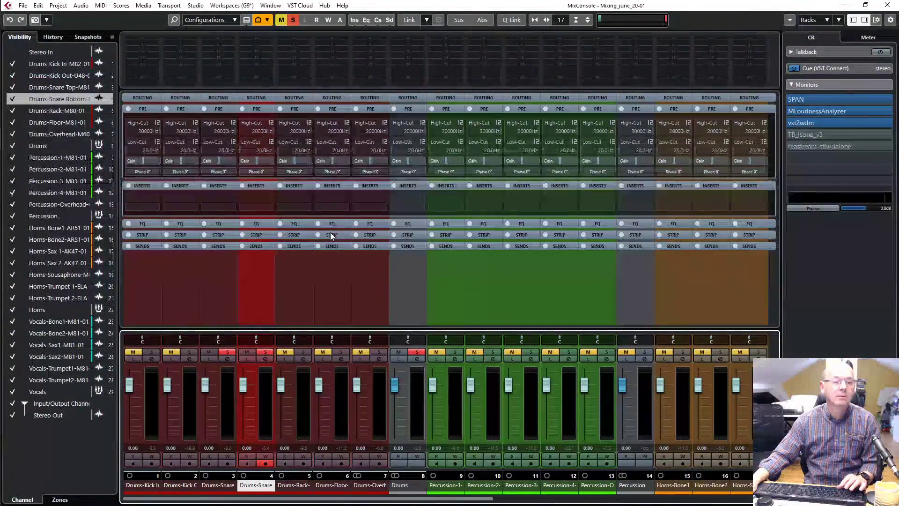
key(space)
click(256, 172)
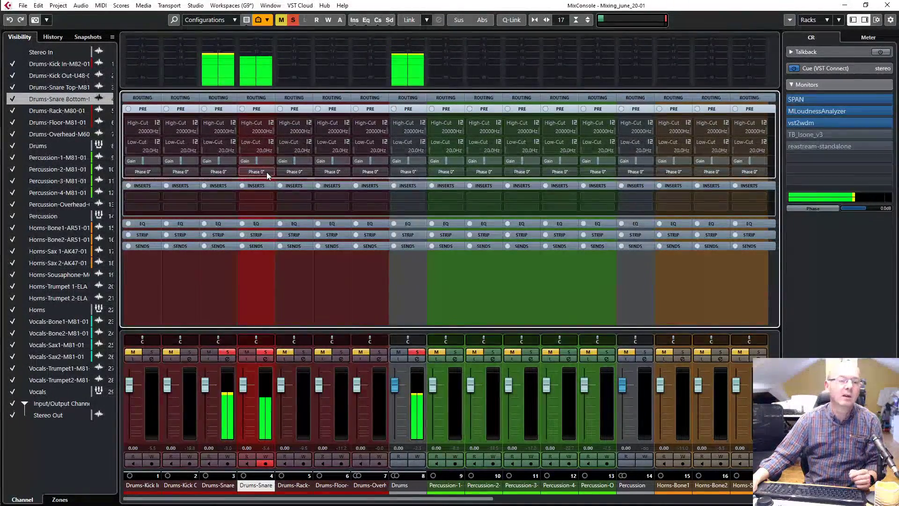
click(265, 172)
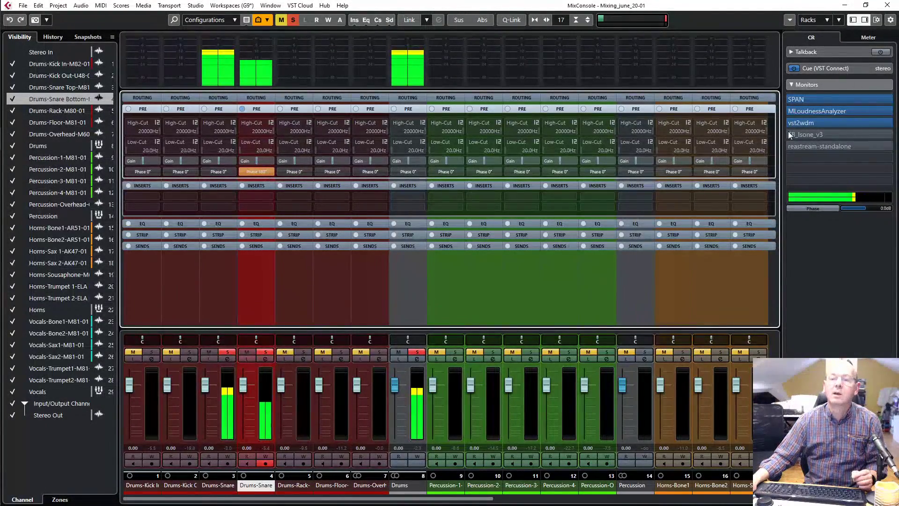
Step: Compare the snares' spectrum in the SPAN monitor analyser with Snare Bottom's phase at 0° and 180°, ending at 180° with playback stopped
click(807, 99)
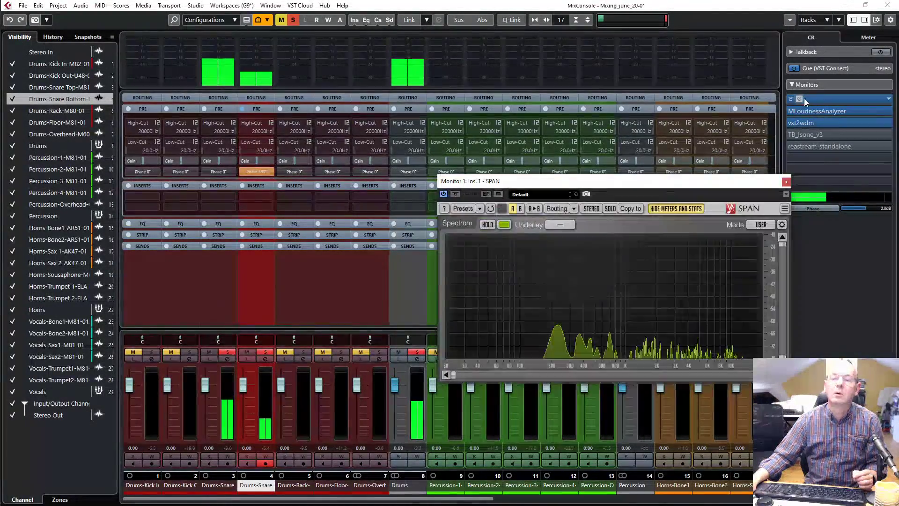
drag(647, 194, 583, 132)
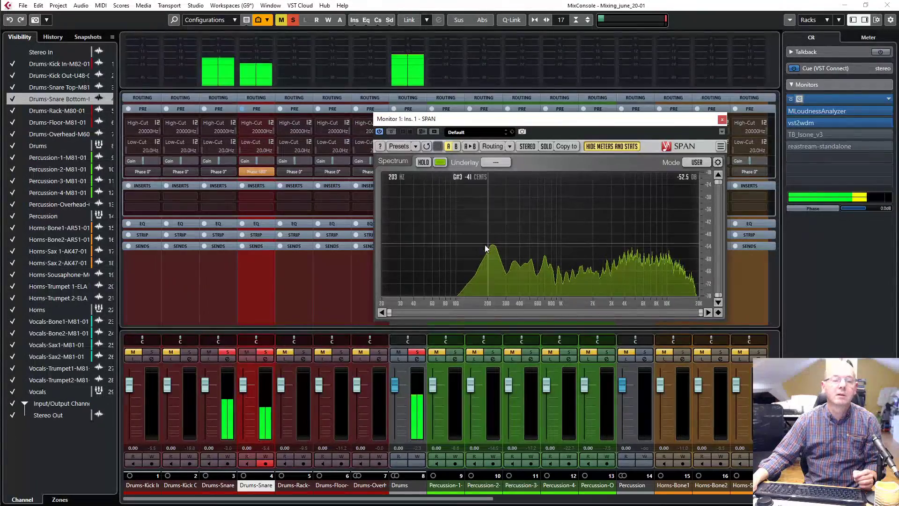
click(255, 172)
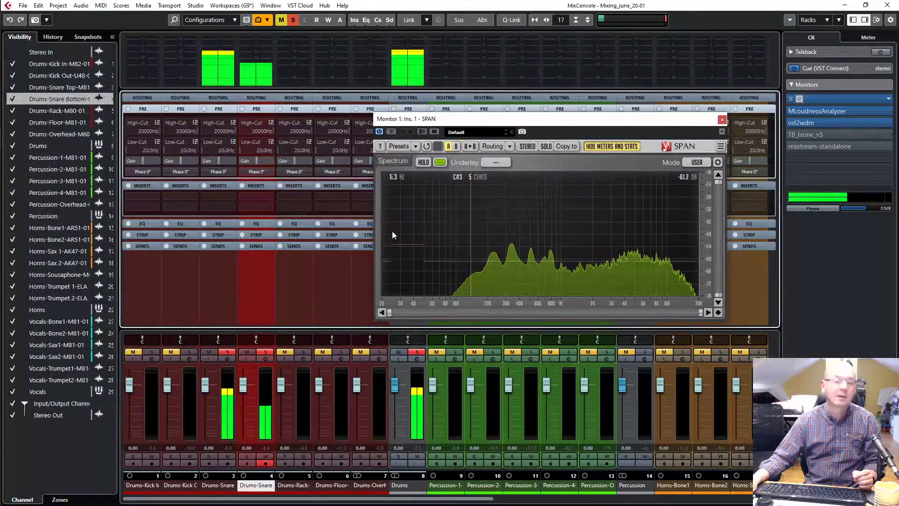
click(258, 172)
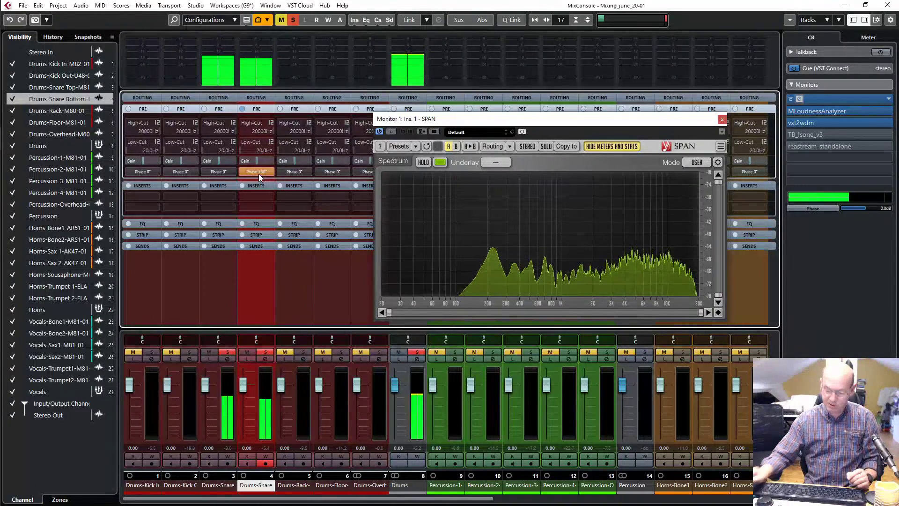
key(space)
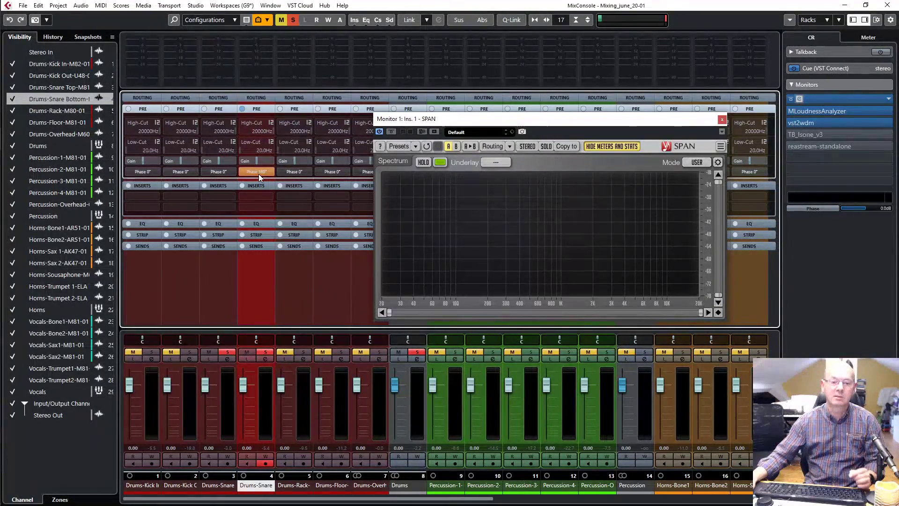
Step: Close the SPAN analyser and move the Drums-Overhead track directly below Drums-Snare Top in the project's track list
click(722, 120)
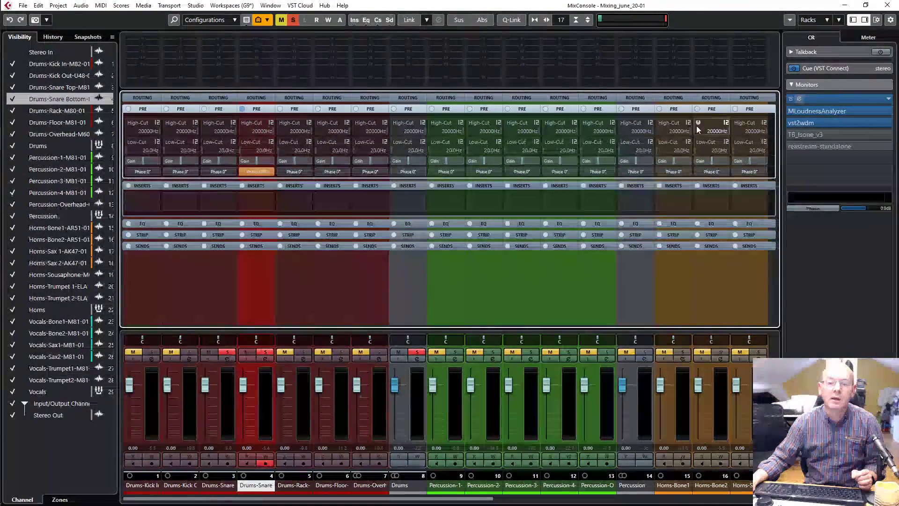
click(373, 486)
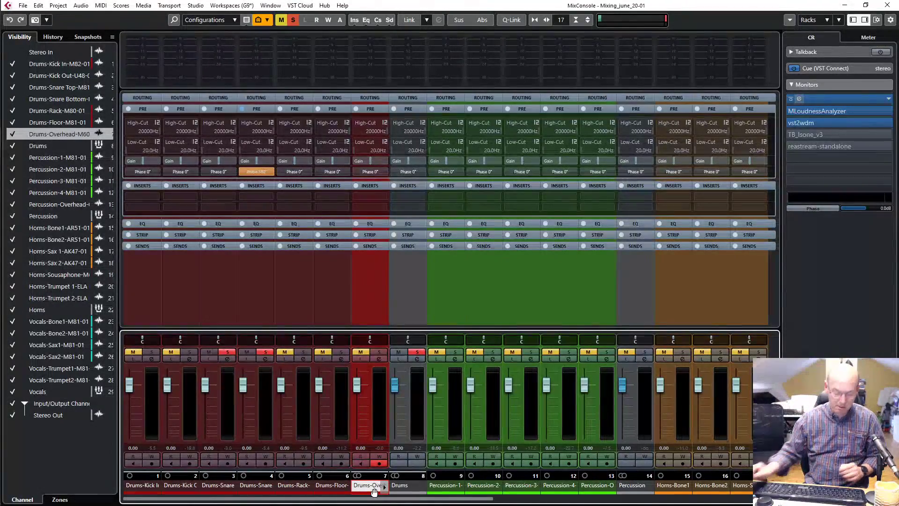
key(F3)
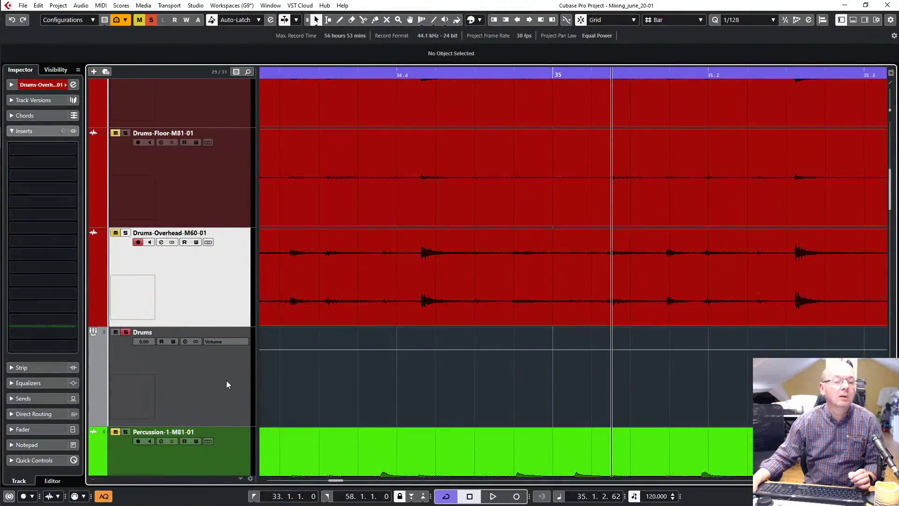
scroll(221, 381, up, 6)
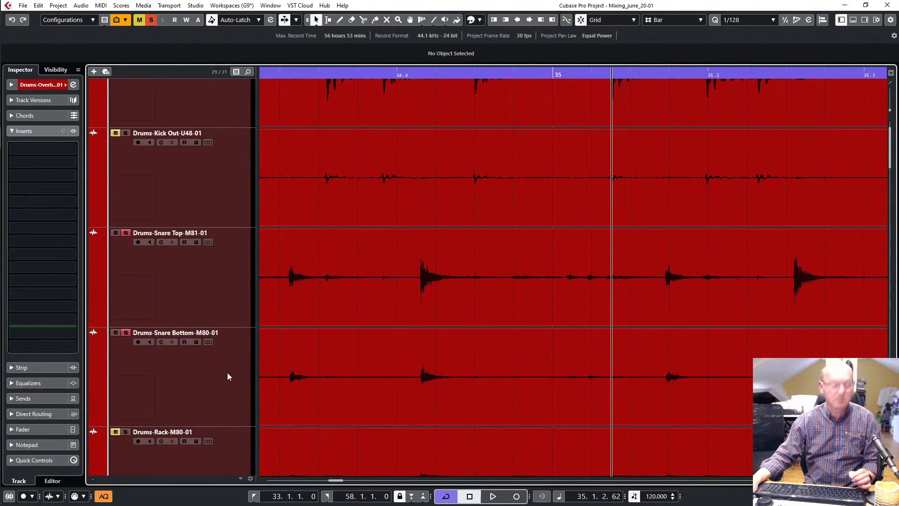
scroll(237, 372, down, 3)
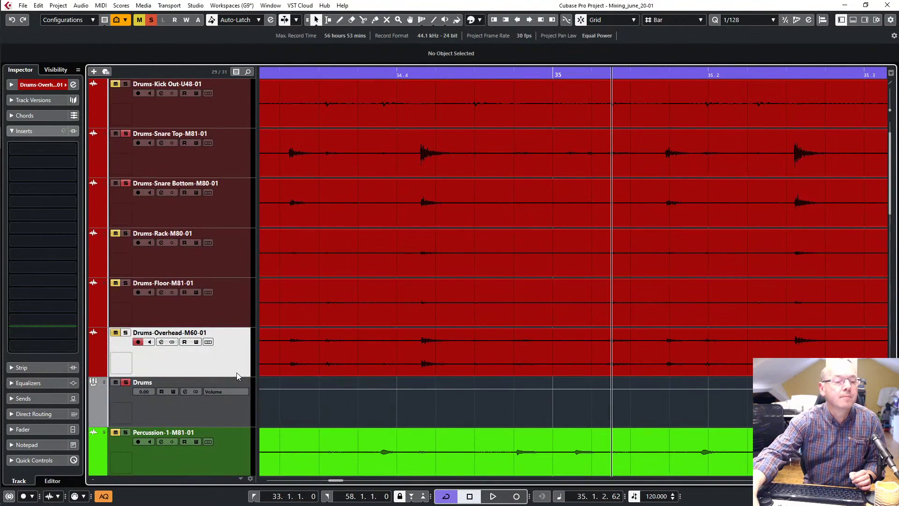
drag(199, 381, 225, 188)
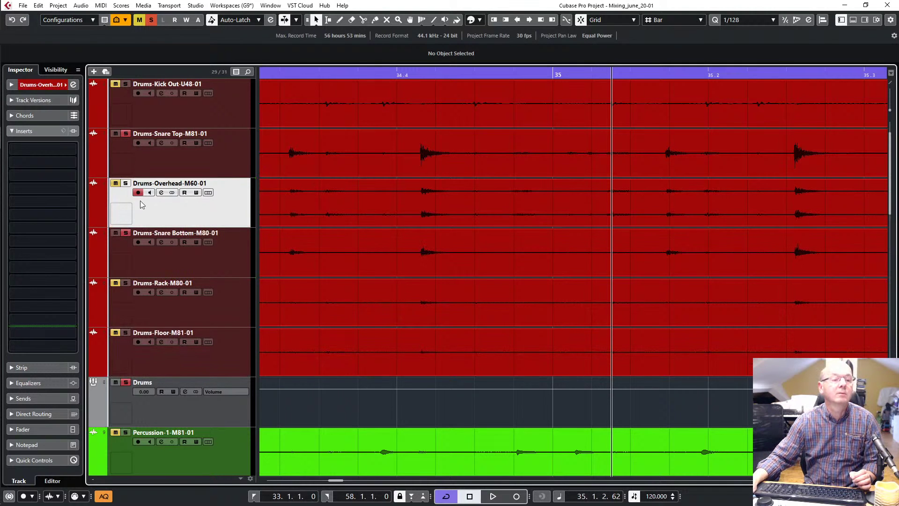
Step: Solo Snare Top and Overhead, place the cursor just before the snare hit after 34.4, and compare their waveforms there
click(127, 174)
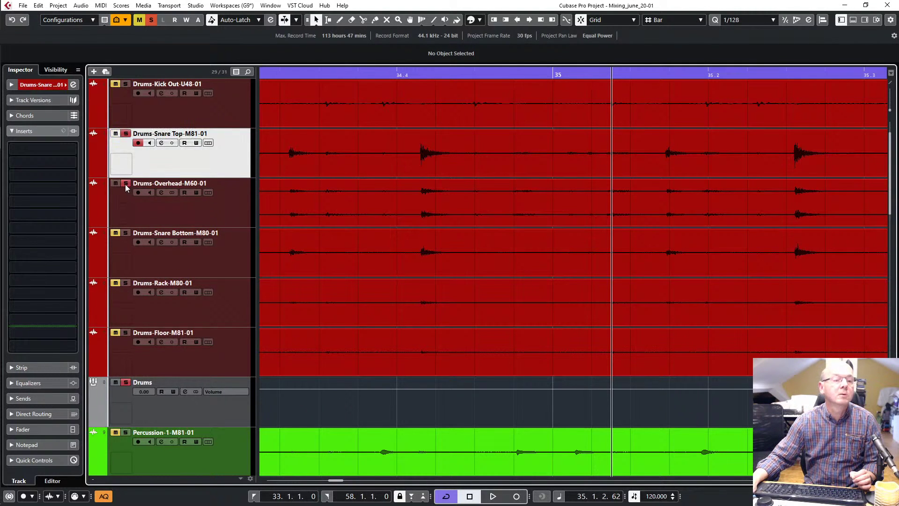
key(shift+h)
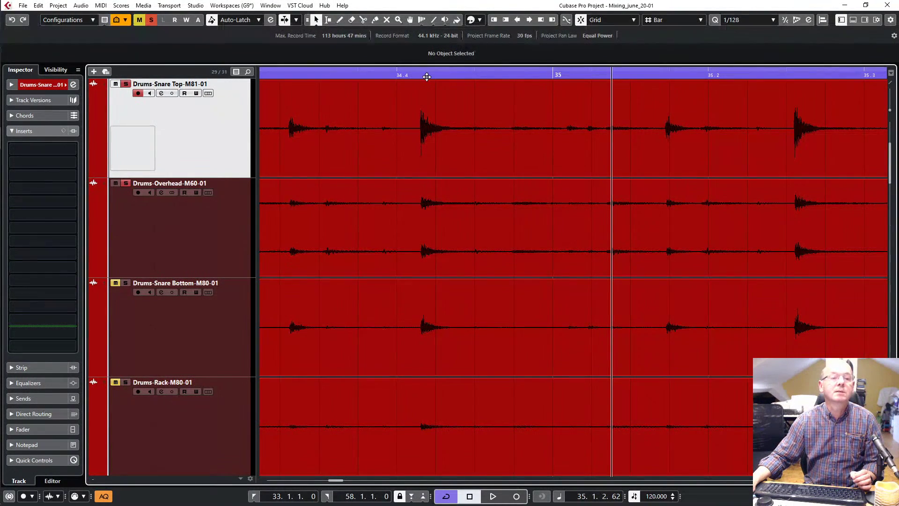
drag(417, 74, 421, 109)
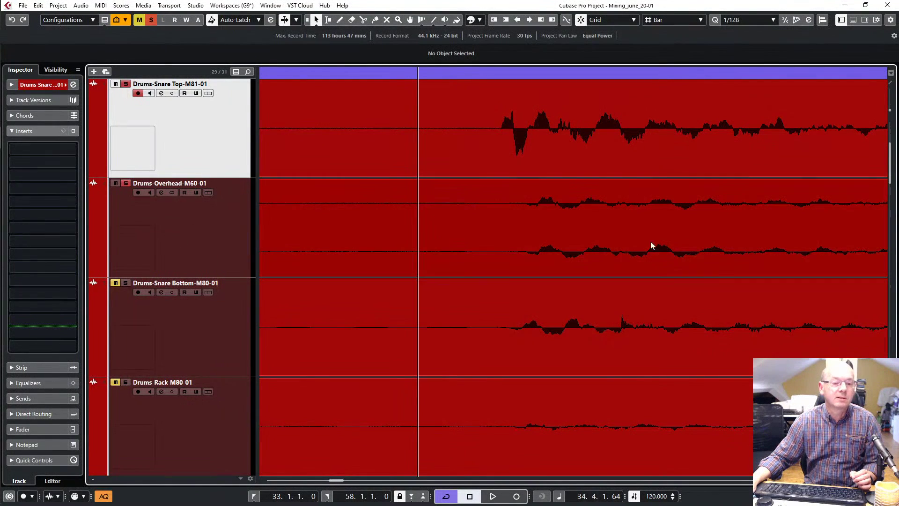
click(226, 229)
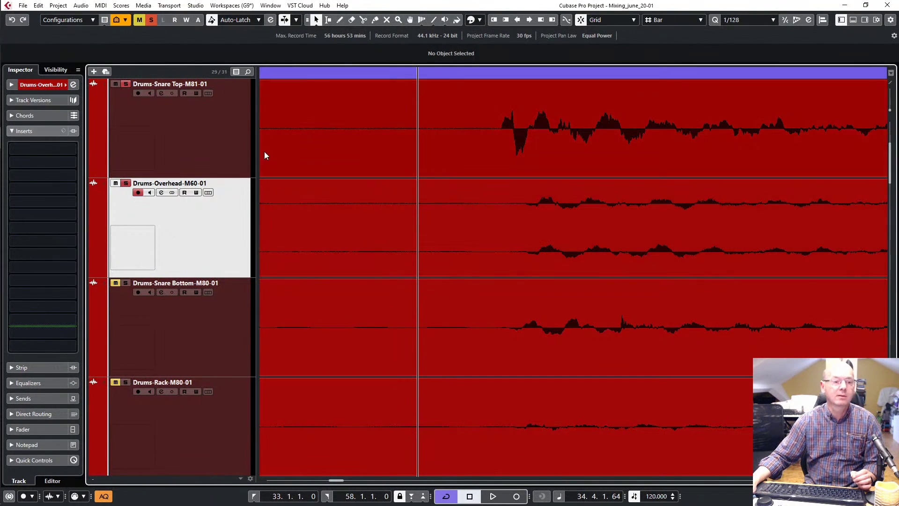
click(195, 139)
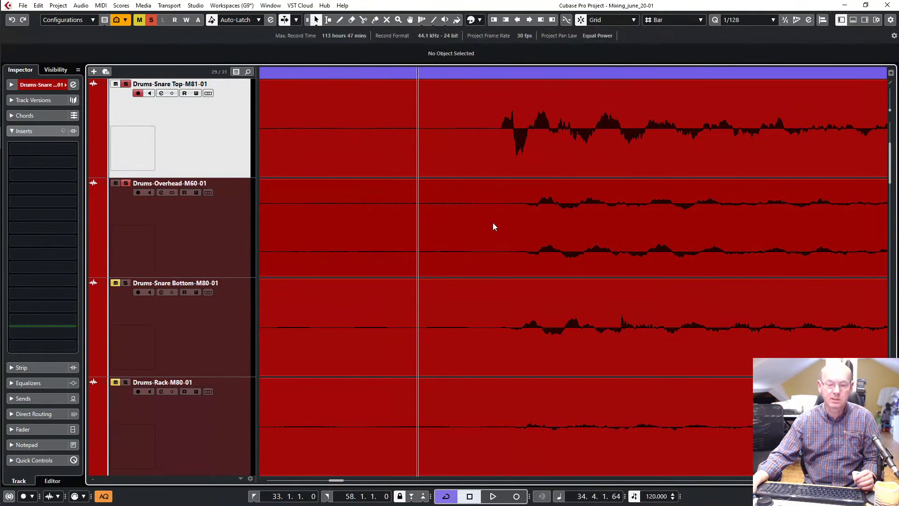
Step: Split the Drums-Overhead event at 4.1.1.0 and erase the silent section before the split
key(h)
key(h)
key(h)
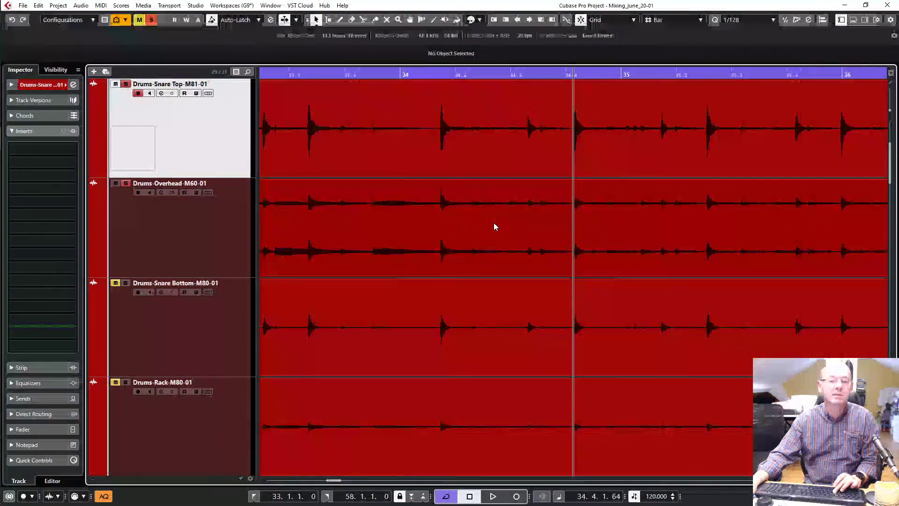
key(g)
key(g)
key(g)
key(g)
key(g)
key(g)
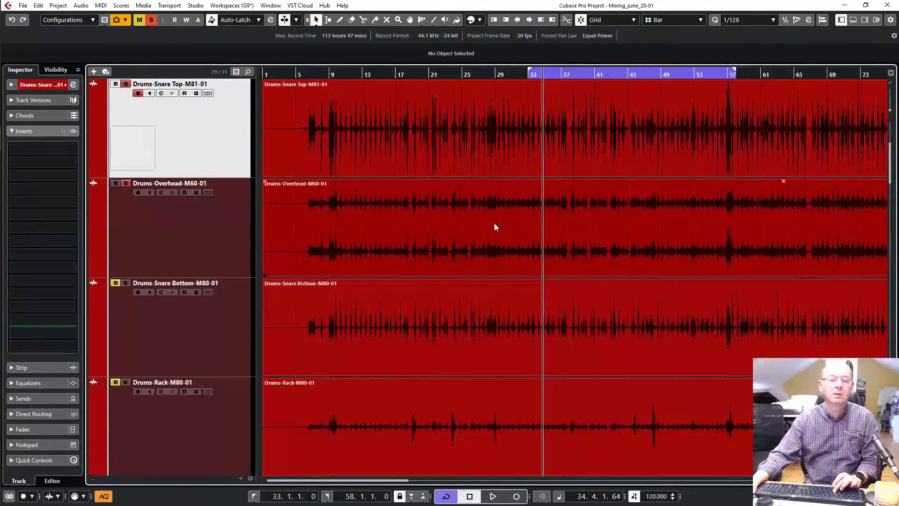
key(g)
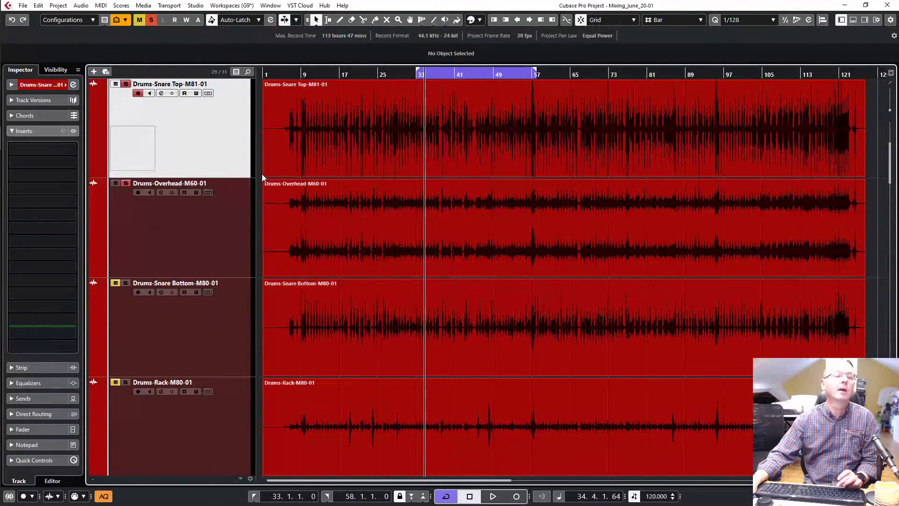
key(3)
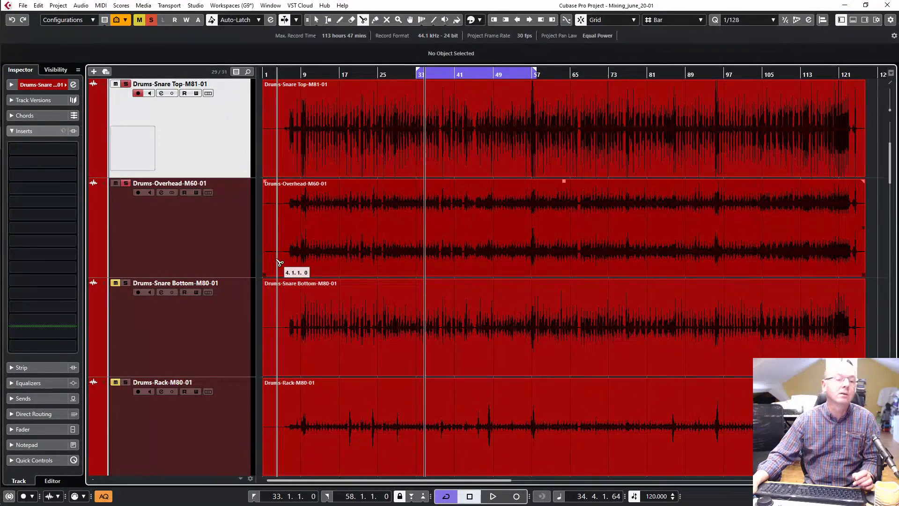
click(277, 262)
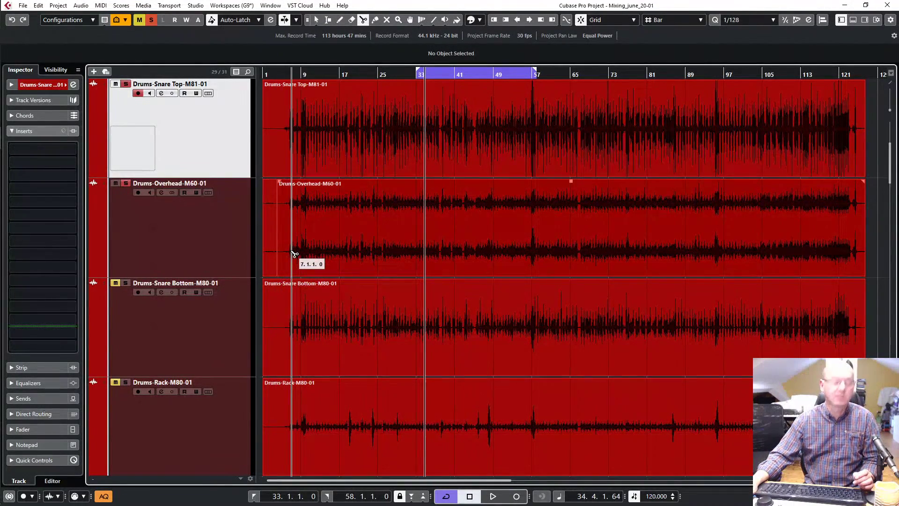
key(5)
click(270, 241)
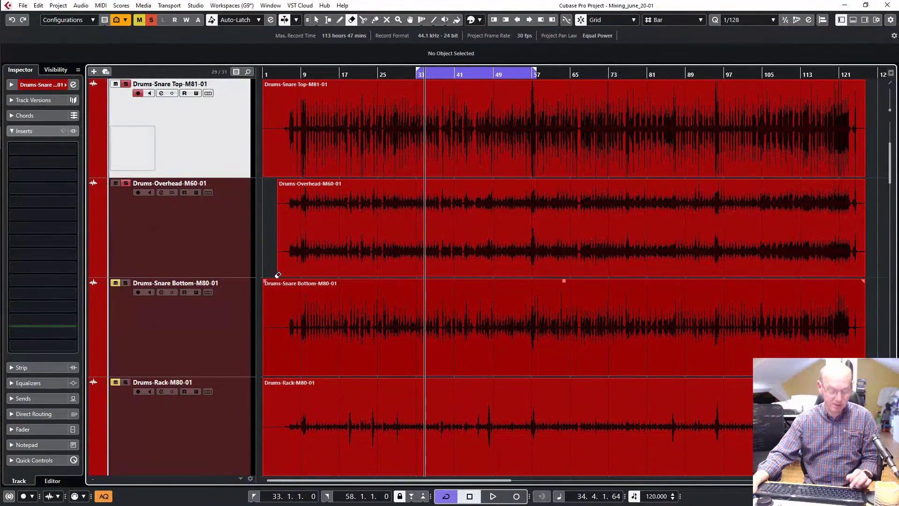
key(1)
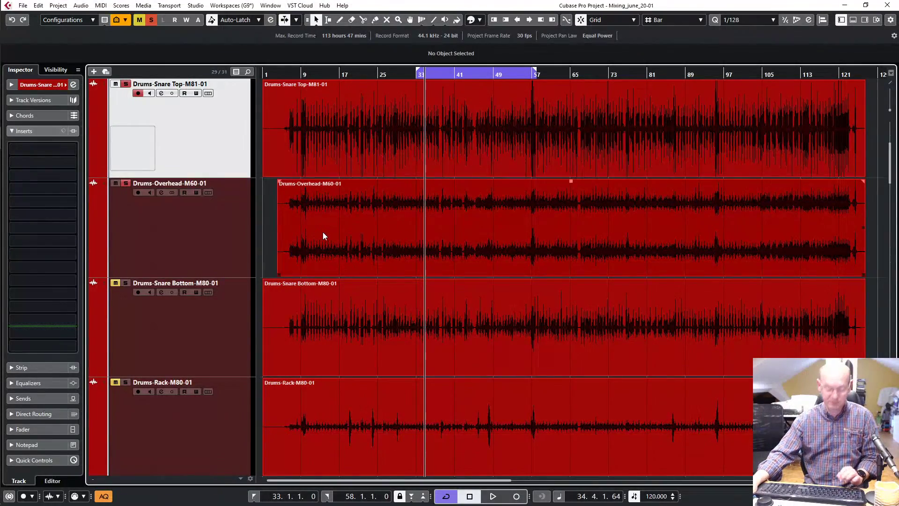
Step: Move the Drums-Overhead event slightly earlier to start at 3.4.4.118, aligning its snare hit with Snare Top's
key(h)
key(h)
key(h)
key(h)
key(h)
key(h)
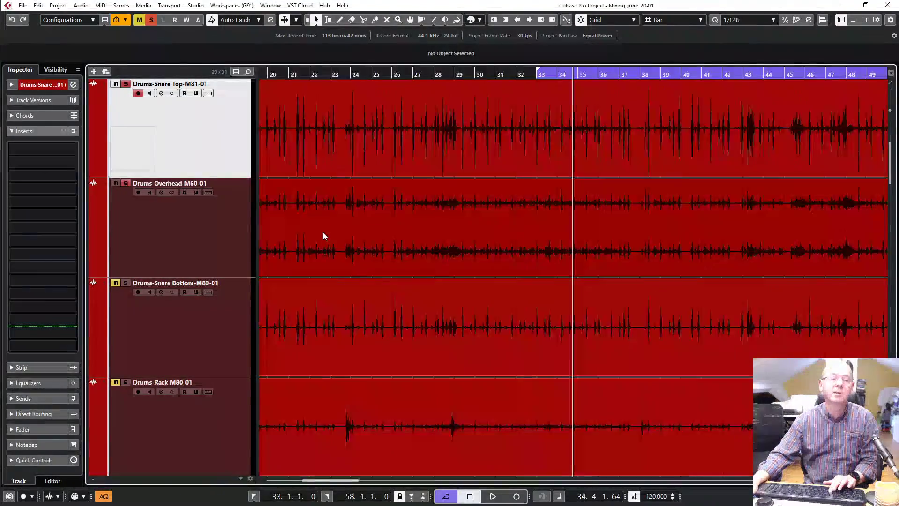
key(h)
key(h)
key(h)
key(h)
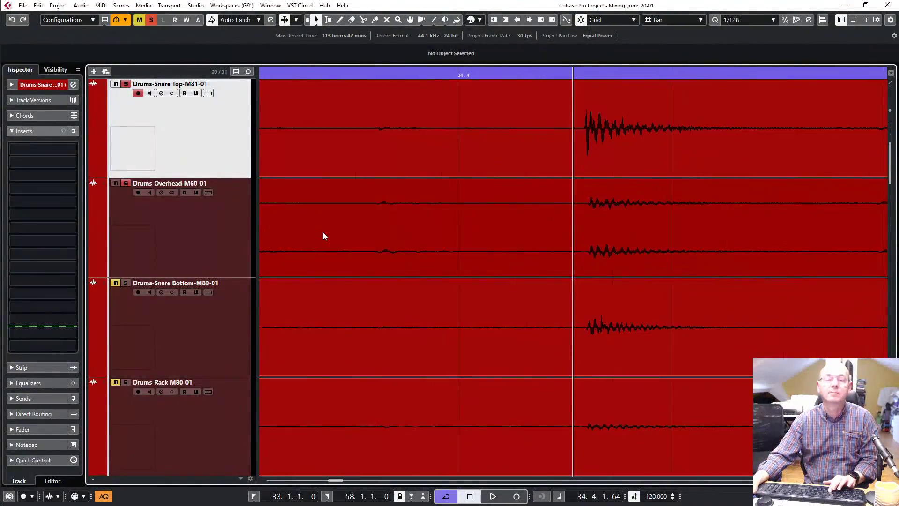
key(h)
key(h)
key(h)
key(h)
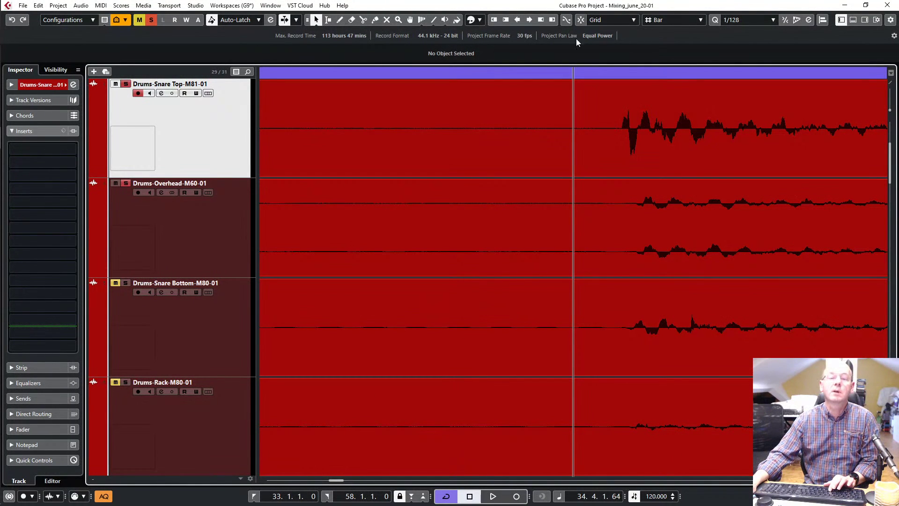
click(228, 236)
click(595, 234)
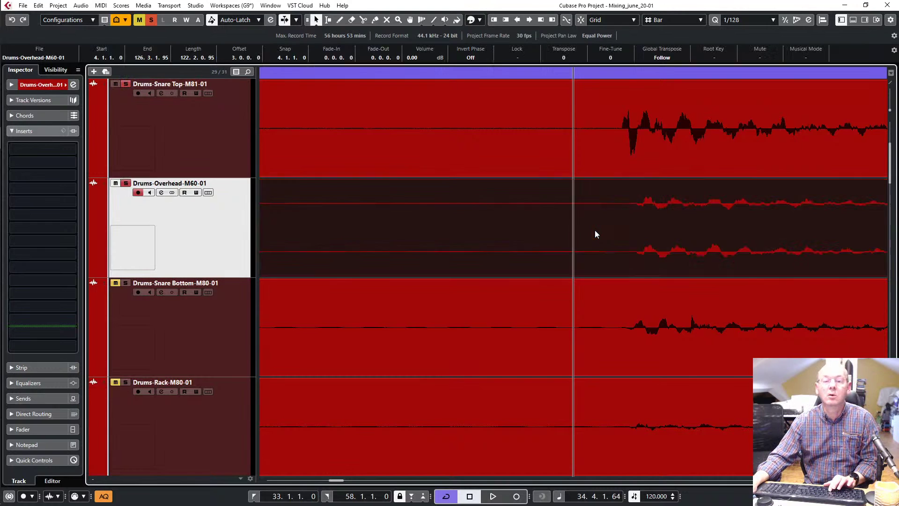
drag(656, 234, 643, 235)
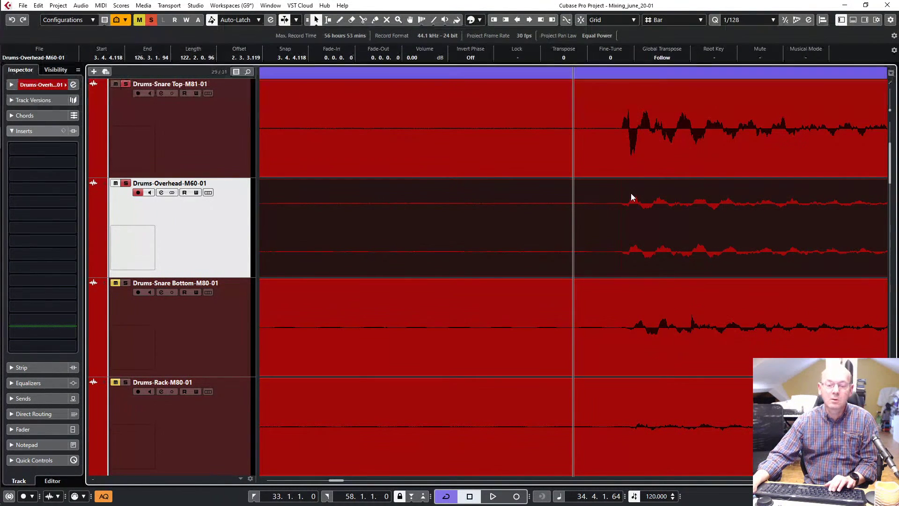
key(h)
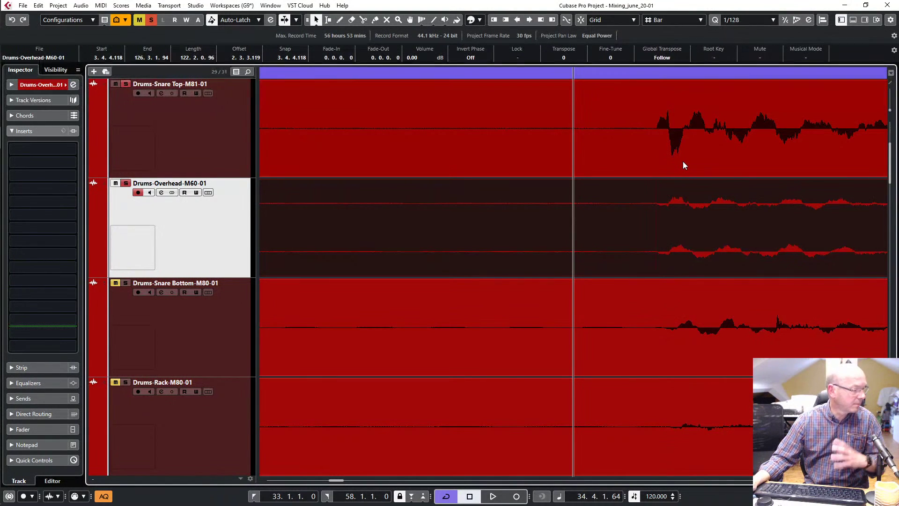
key(h)
key(h)
key(h)
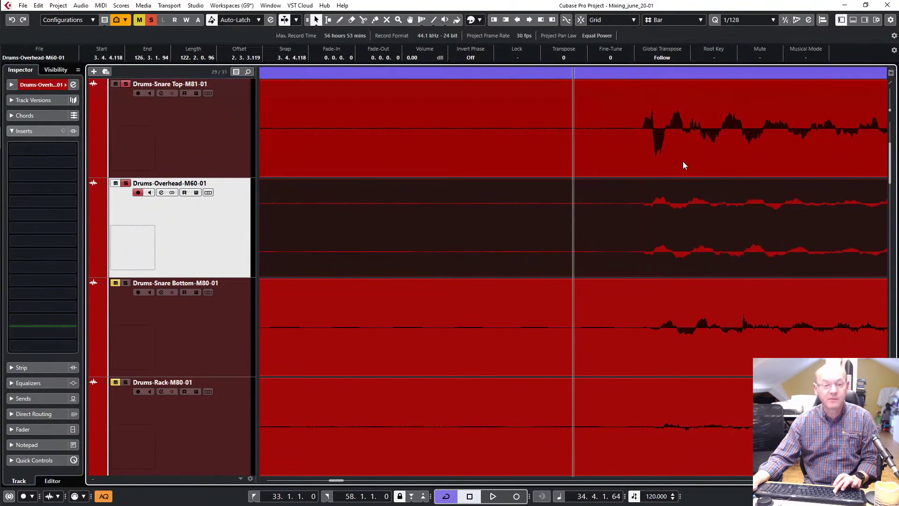
Step: Play back the soloed snares and overhead in the MixConsole, comparing the Overhead channel's phase at 0° and 180°, ending at 180°
key(g)
key(g)
key(g)
key(g)
key(g)
key(g)
key(g)
key(g)
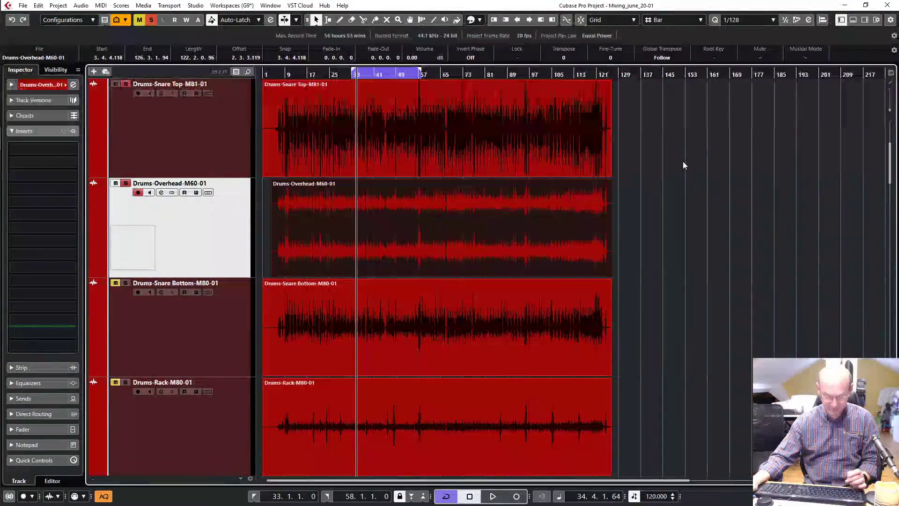
key(F3)
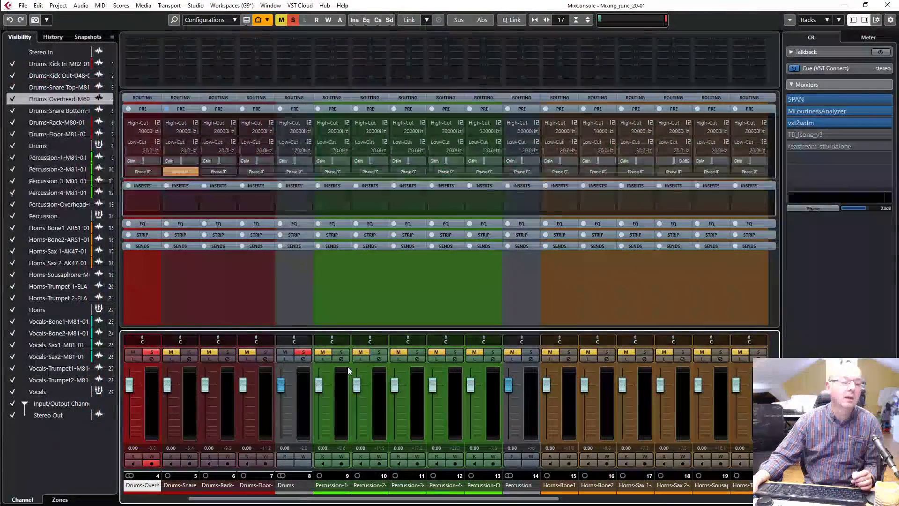
drag(218, 499, 166, 503)
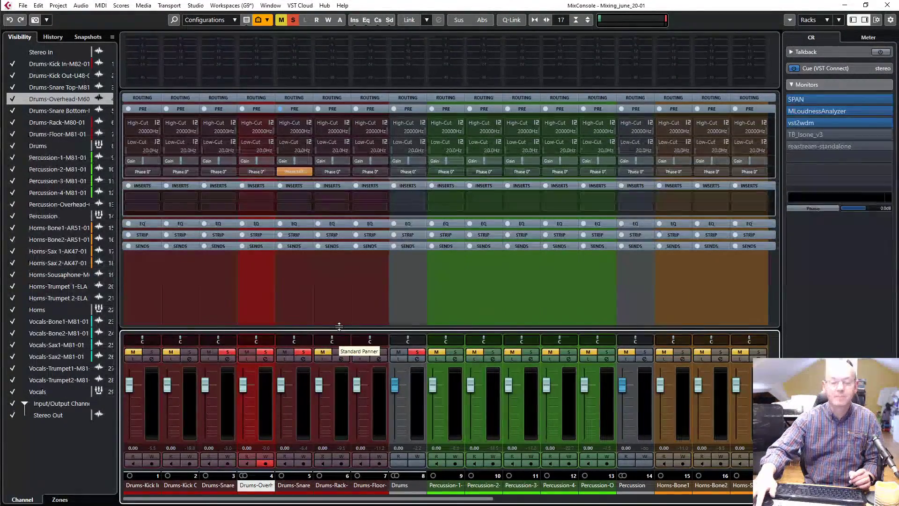
key(space)
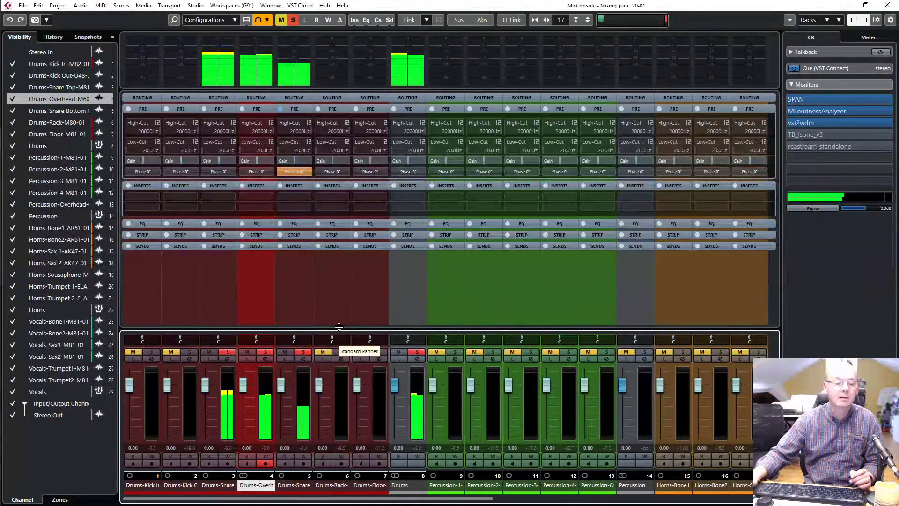
click(264, 172)
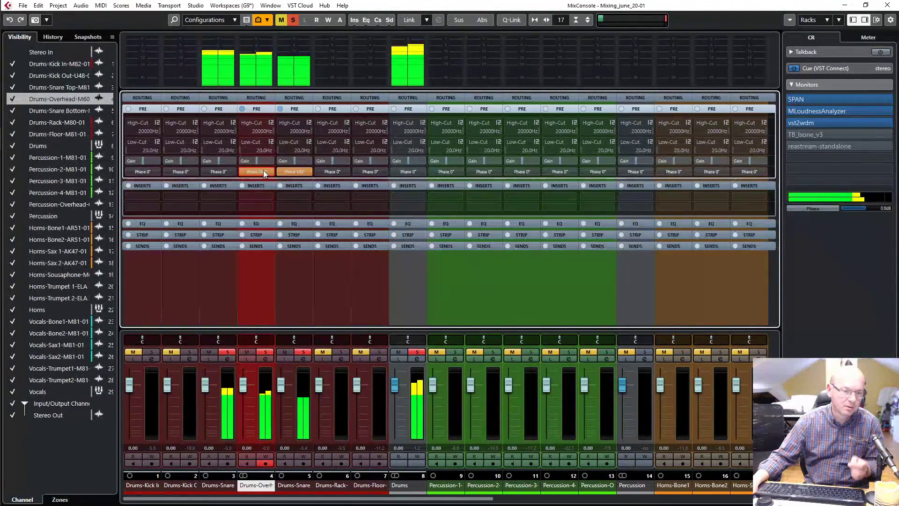
click(263, 172)
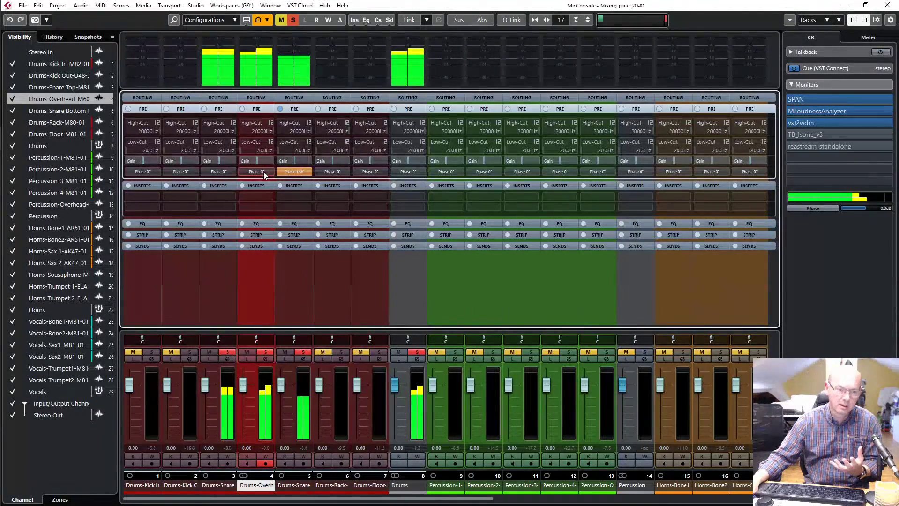
click(263, 171)
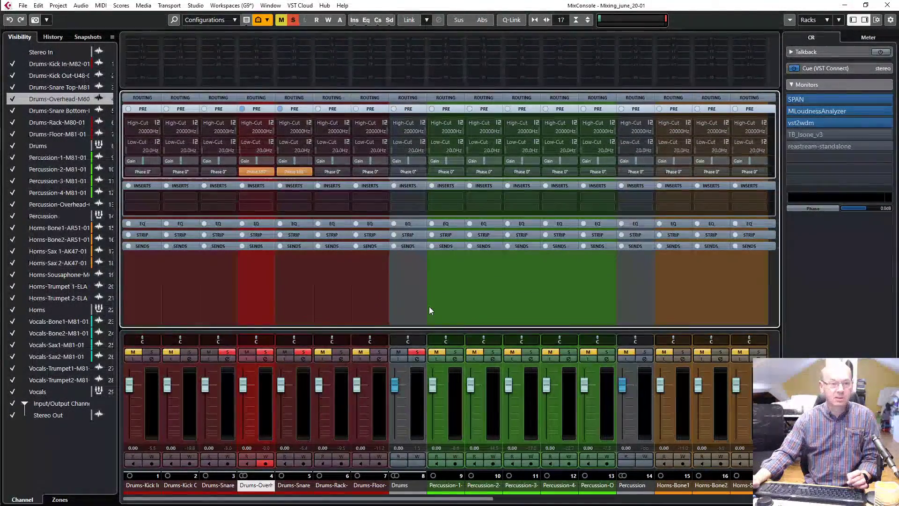
Step: Return to the project view, reduce the track heights to show all sections, and deactivate every solo
key(F3)
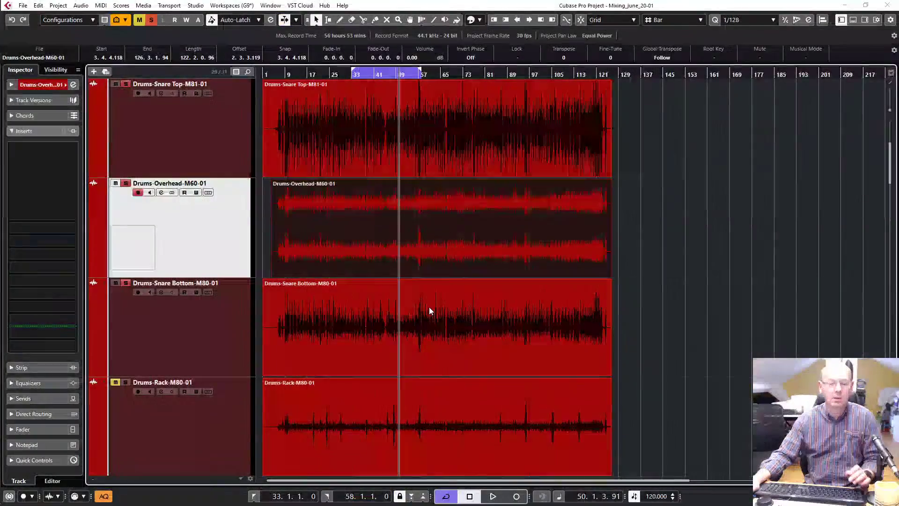
key(shift+g)
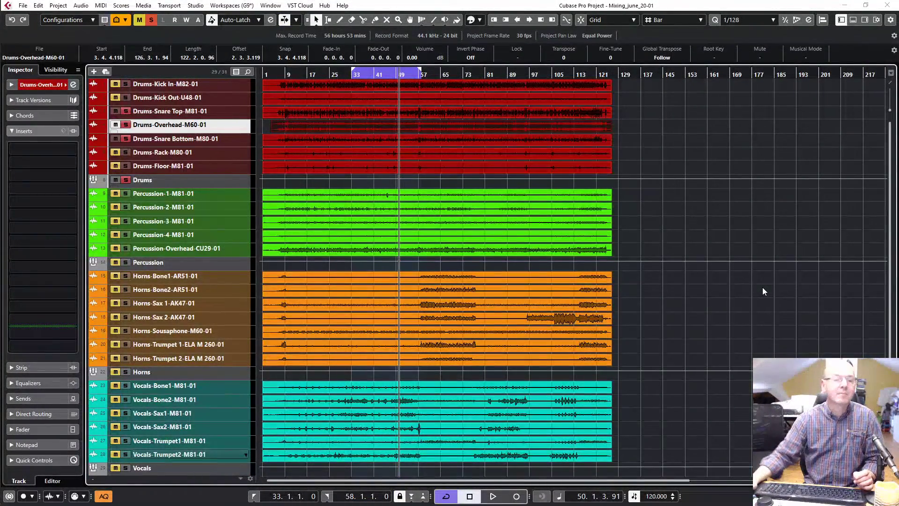
click(150, 20)
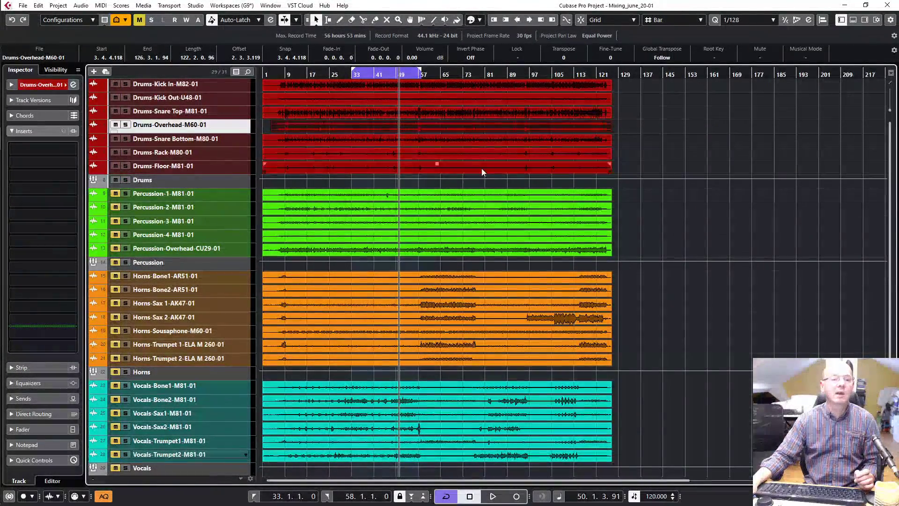
Step: Pan the Drums-Rack channel to R41 and the Drums-Floor channel fully right in the MixConsole
click(230, 155)
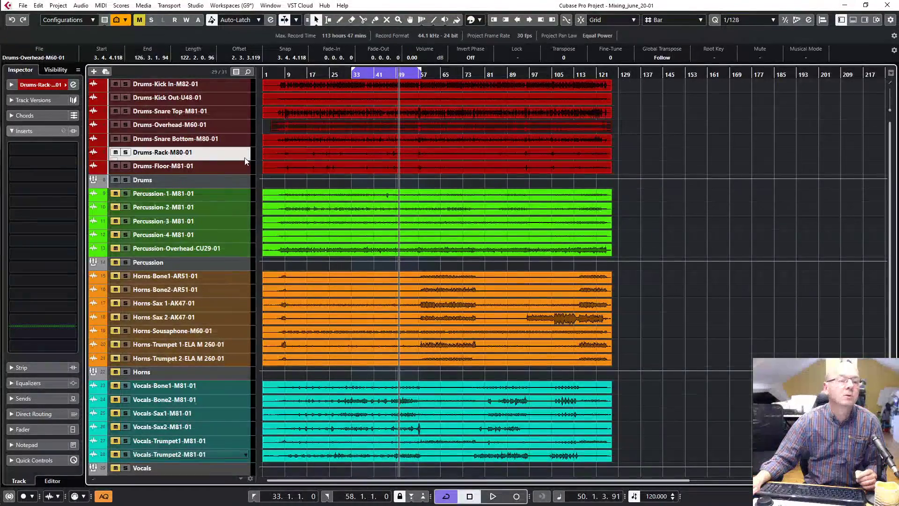
click(233, 165)
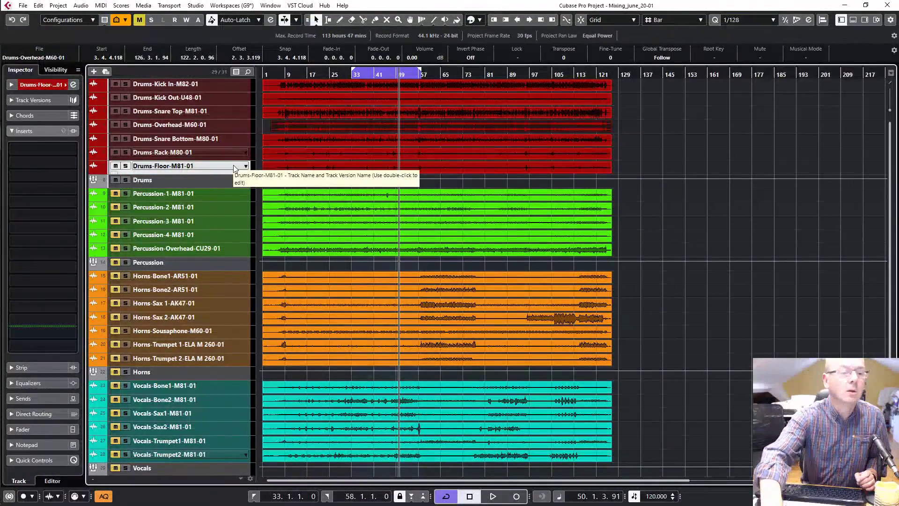
key(F3)
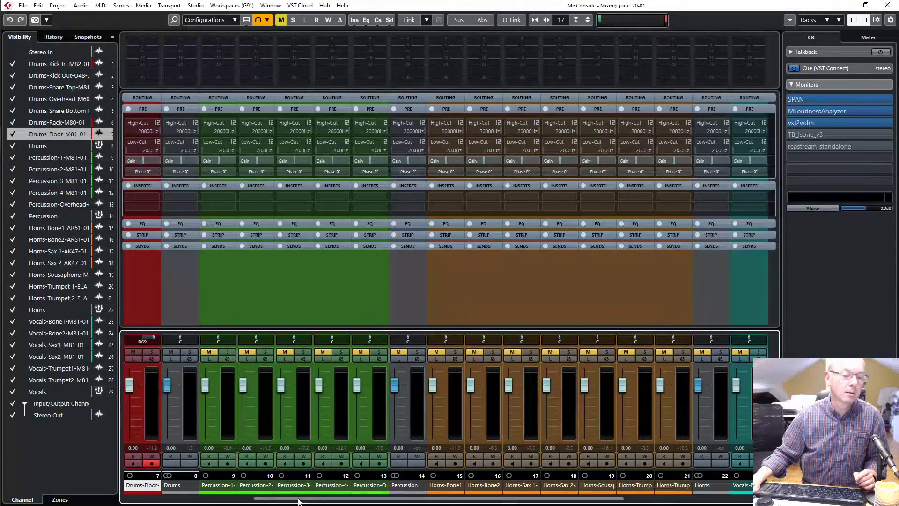
drag(299, 501, 167, 500)
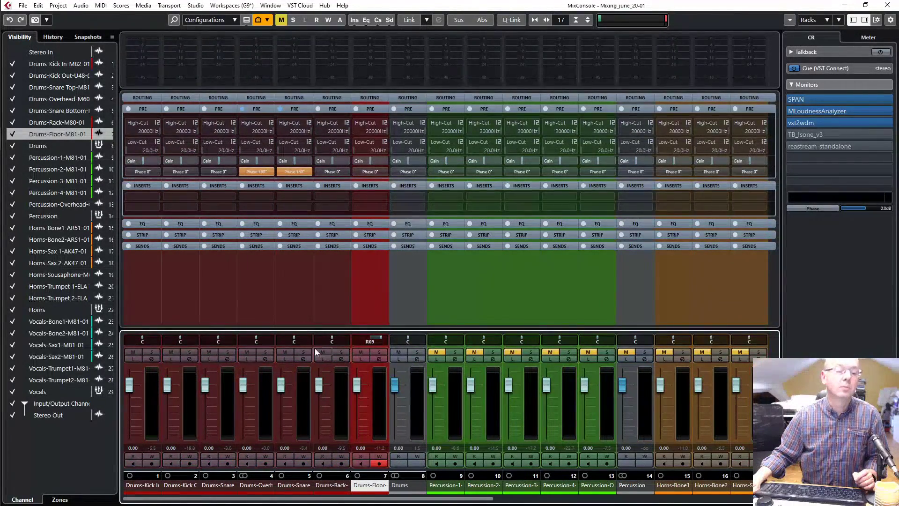
click(333, 487)
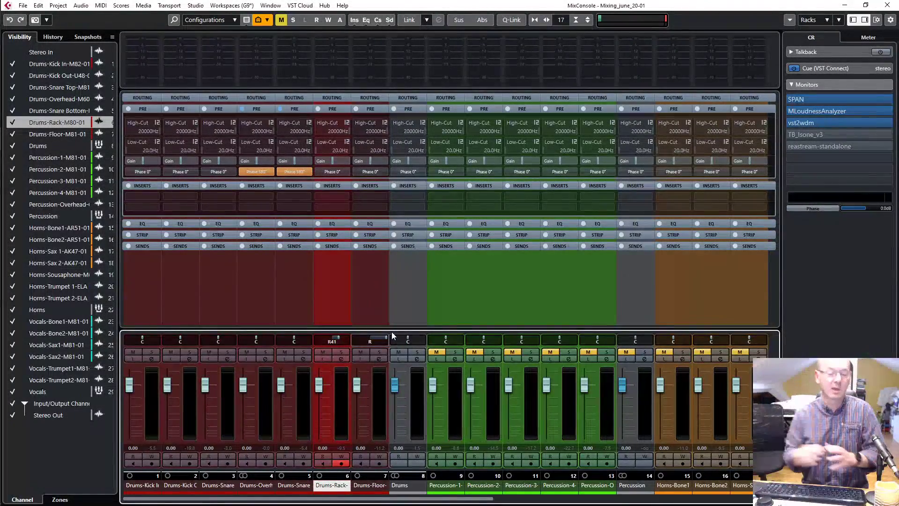
Step: Return to the project view and move the Drums-Overhead track directly below Drums-Snare Bottom
key(F3)
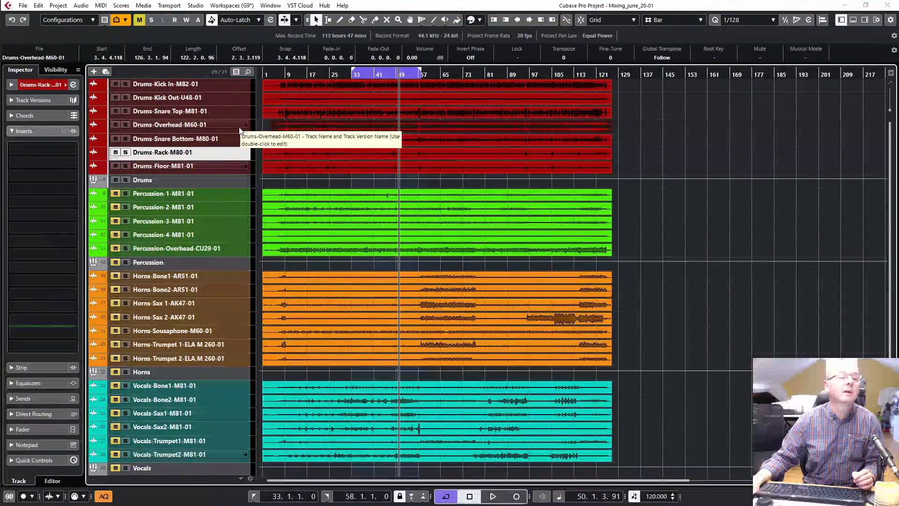
drag(241, 125, 240, 141)
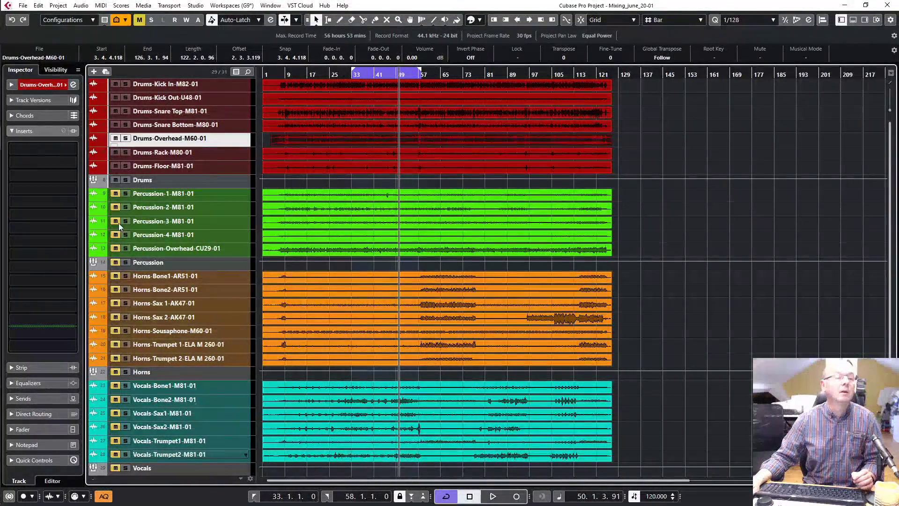
Step: Play back all drums, compare the Overhead channel's phase at 0° and 180° in the MixConsole, ending at 180°, and return to the project
key(space)
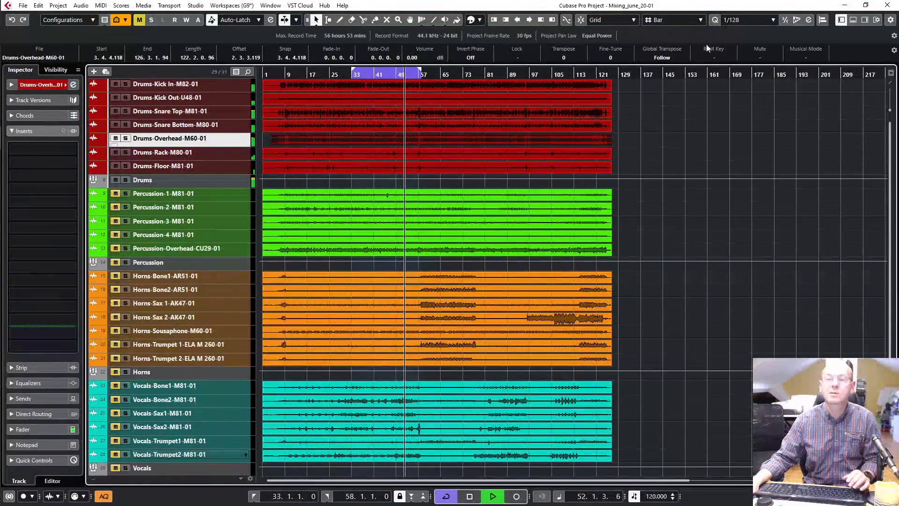
click(852, 24)
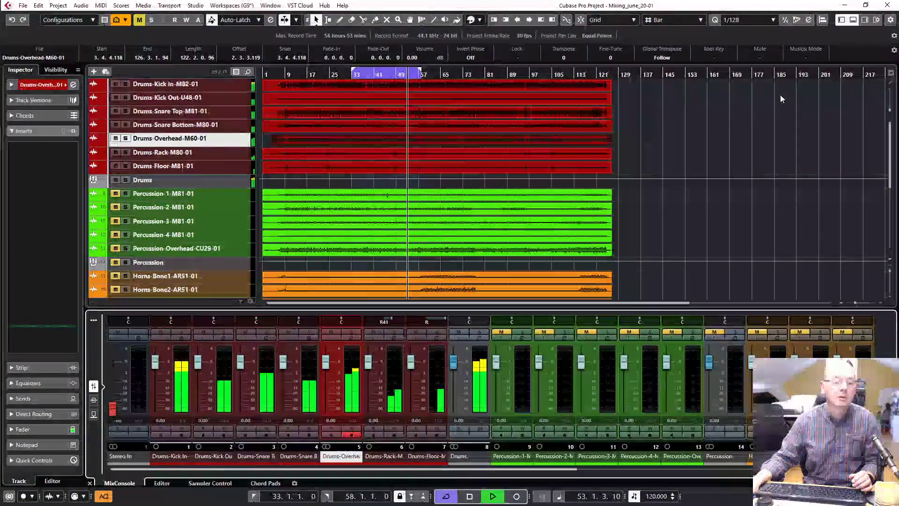
click(851, 23)
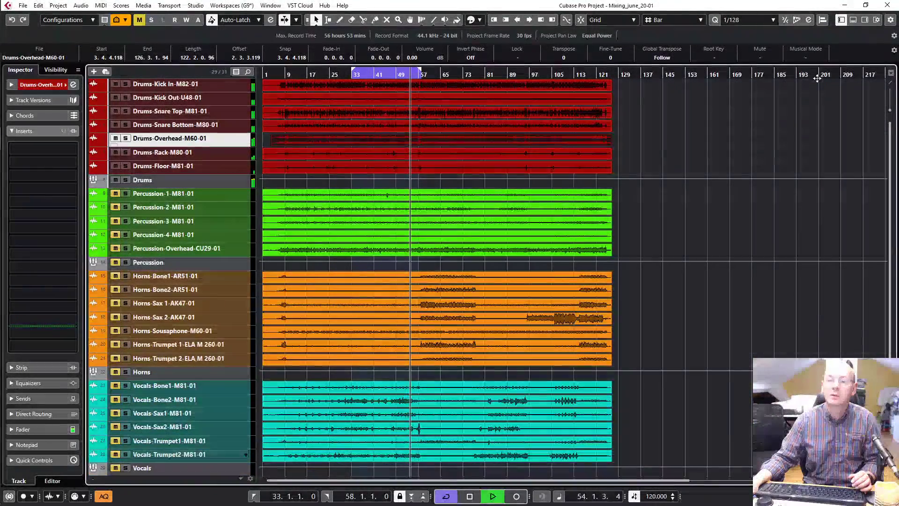
key(F3)
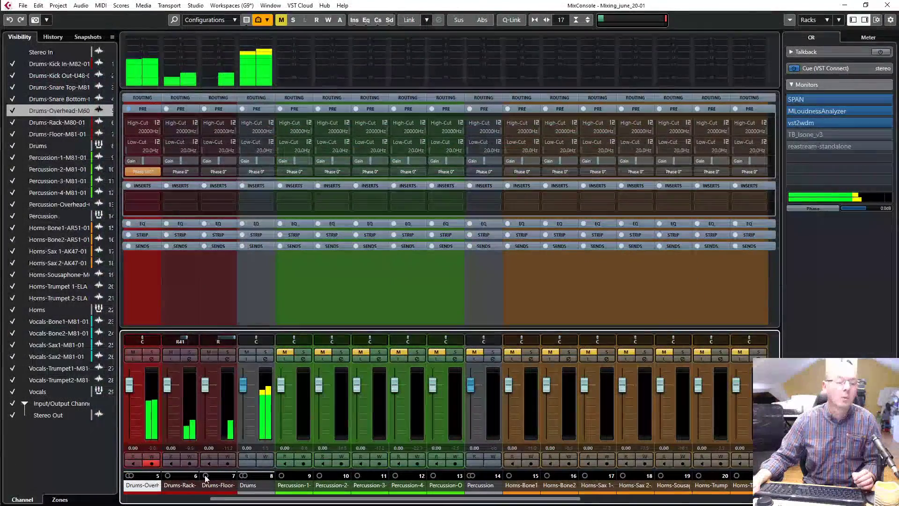
click(190, 502)
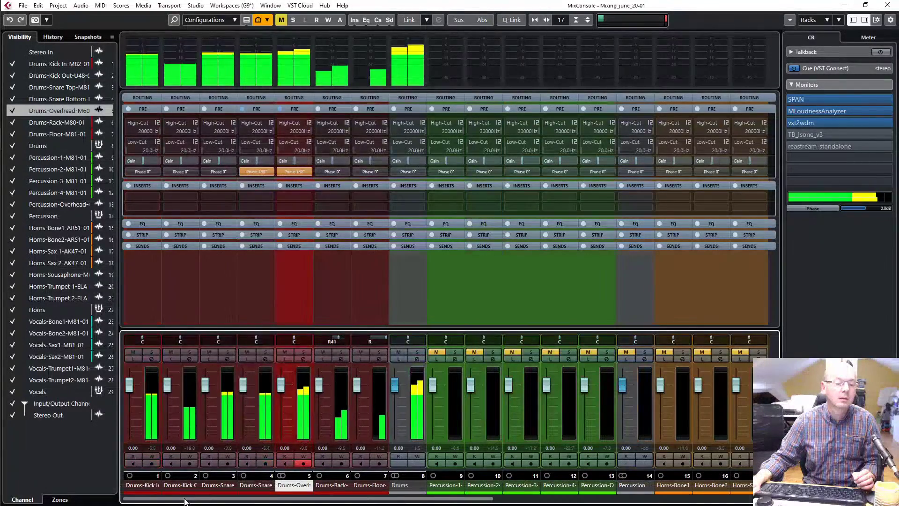
click(294, 172)
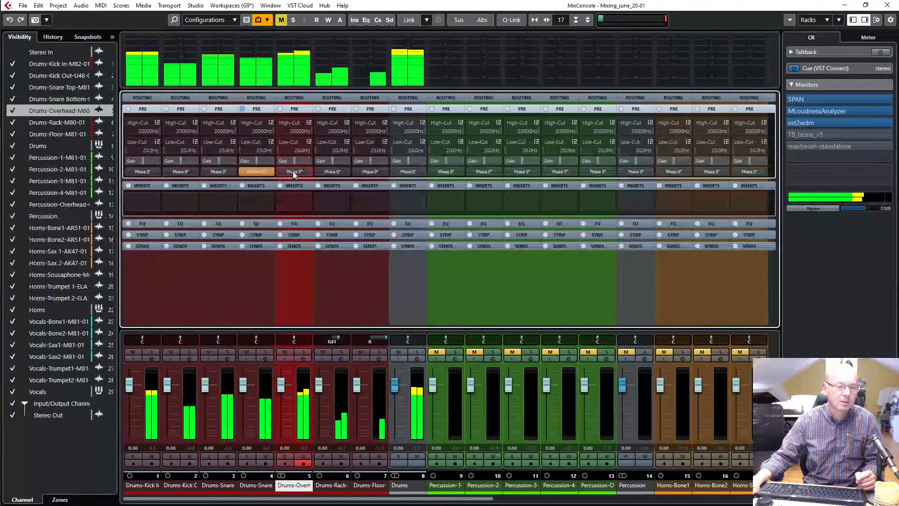
click(293, 171)
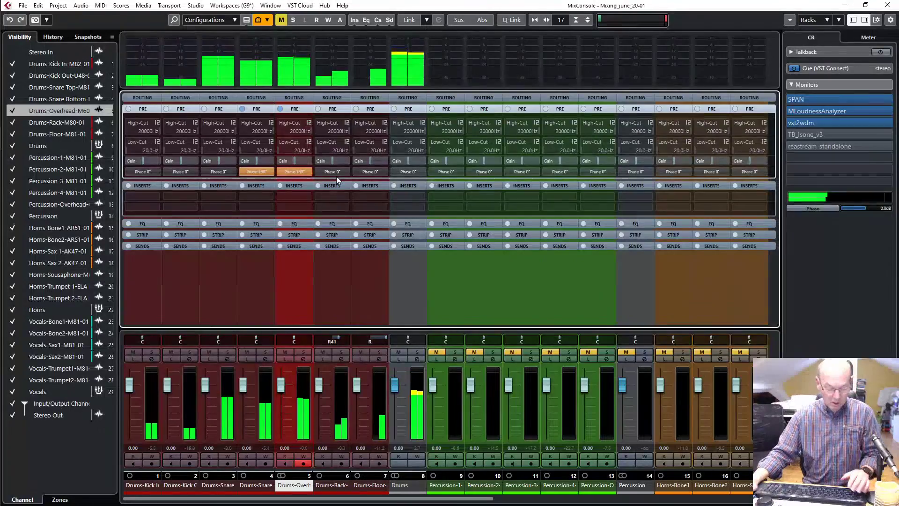
key(F3)
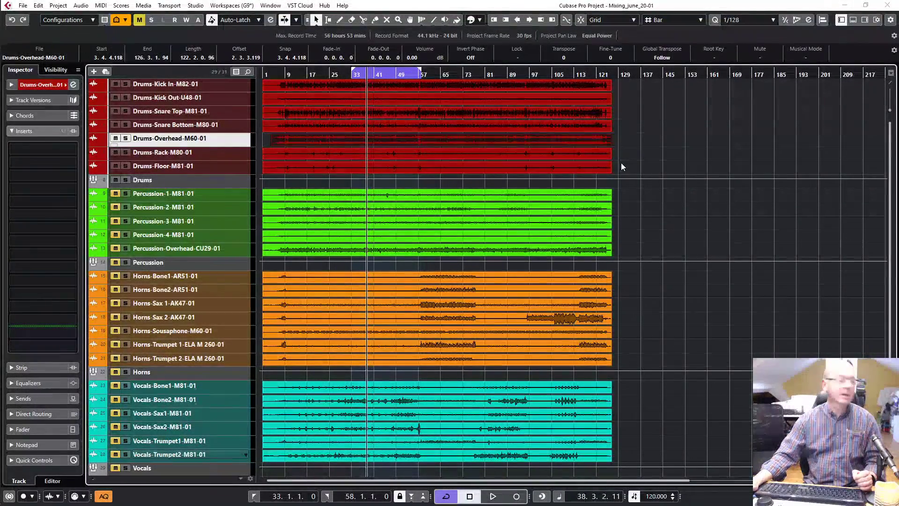
Step: Select the Drums-Kick In event and track, and enlarge the drum tracks to show their waveforms in detail
click(406, 86)
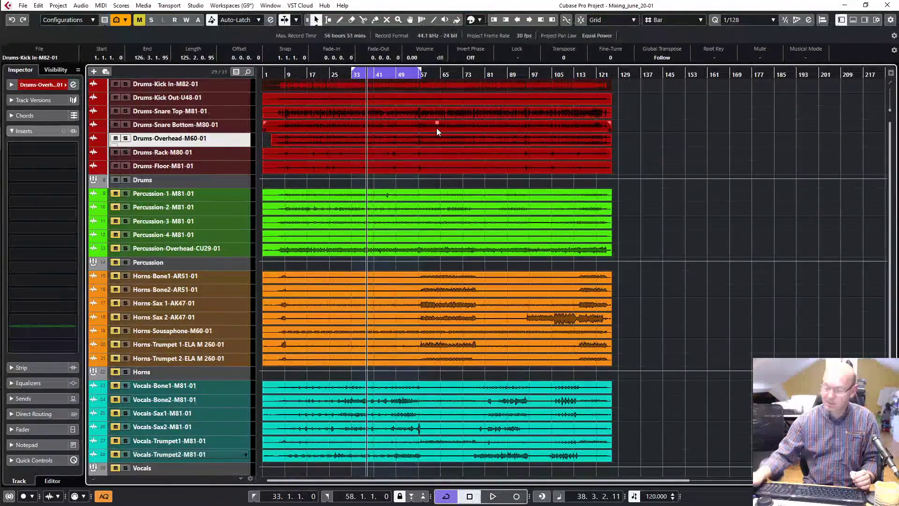
key(shift+h)
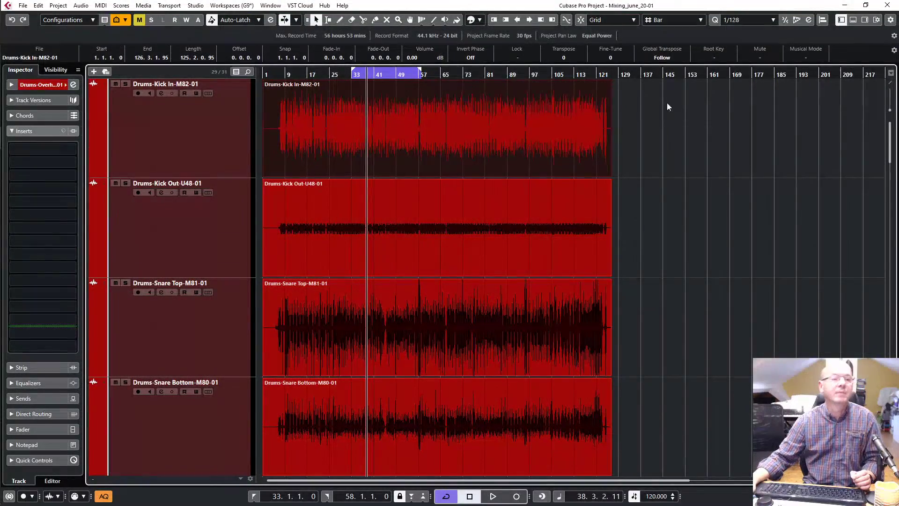
click(185, 139)
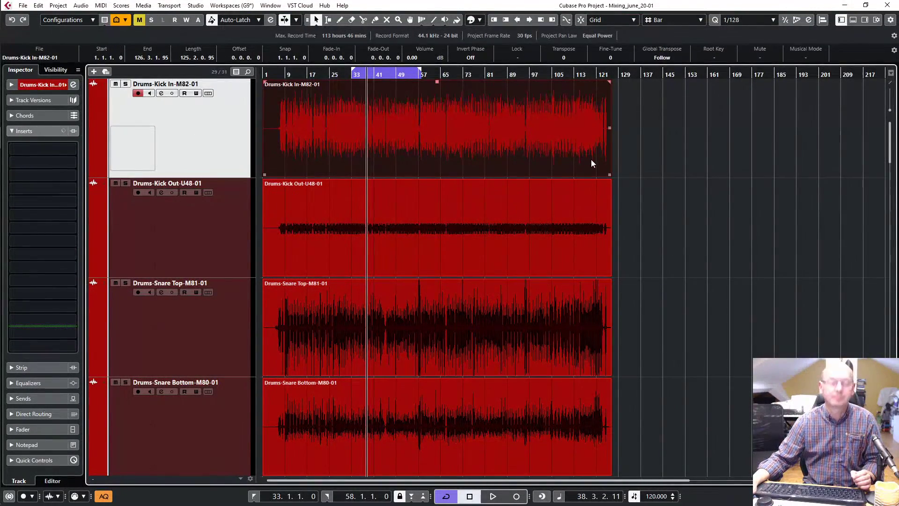
key(h)
key(h)
key(h)
key(h)
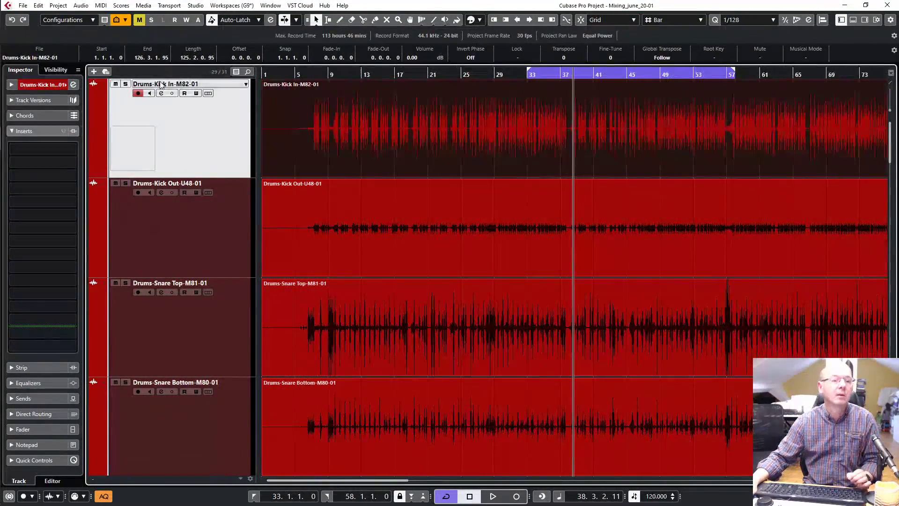
Step: Audition Drums-Kick In and Drums-Kick Out in solo one after the other, and stop playback with the solos cleared
click(126, 84)
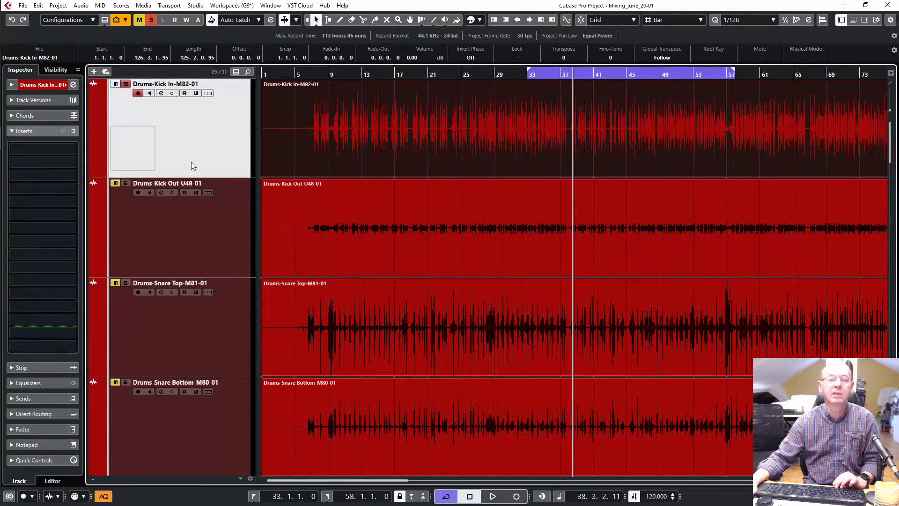
key(space)
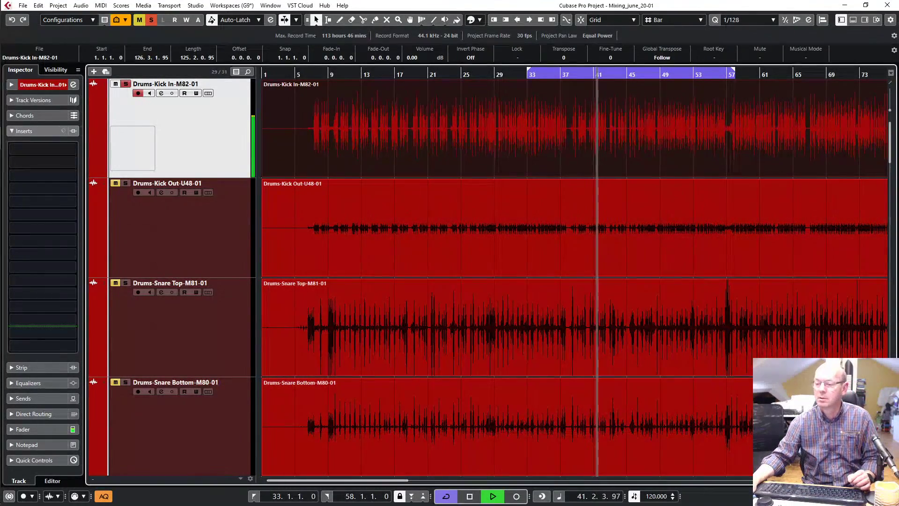
click(127, 84)
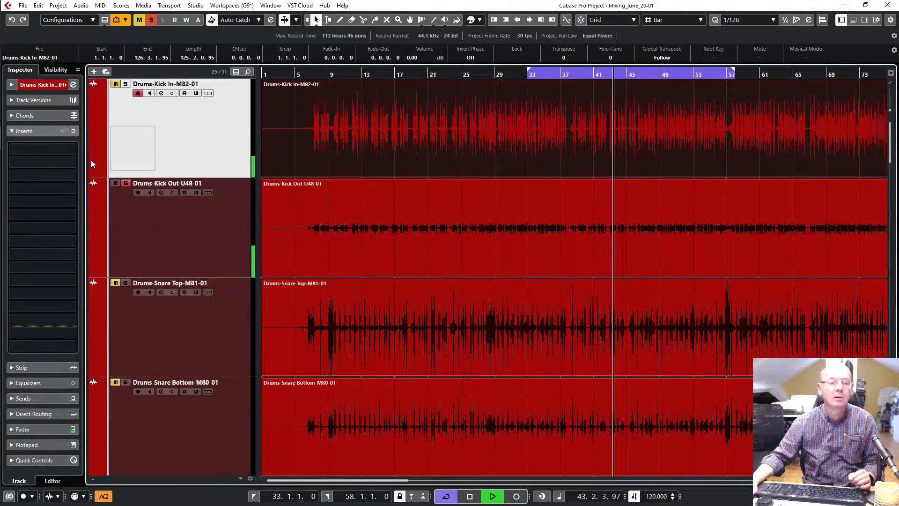
click(126, 183)
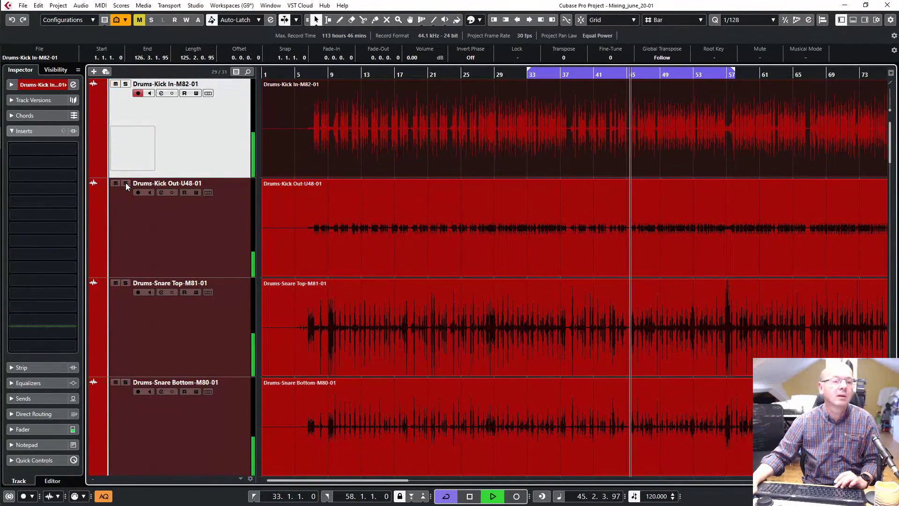
key(space)
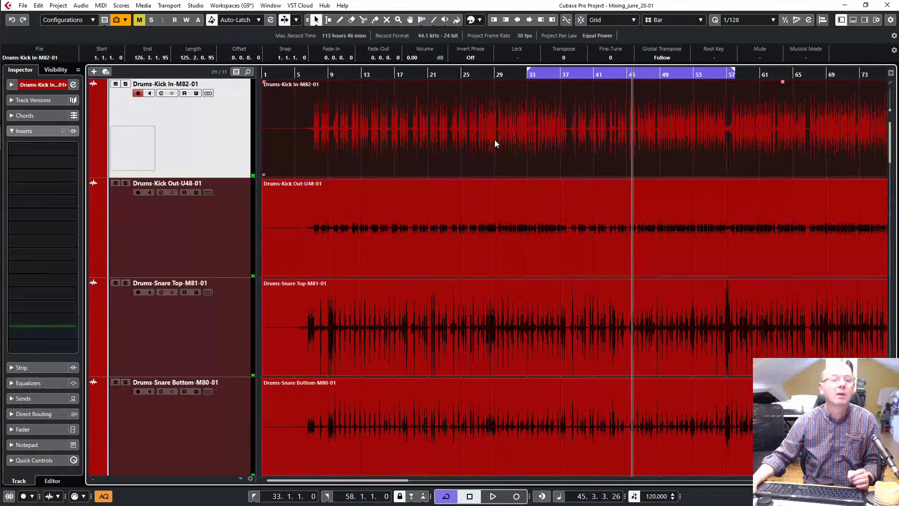
Step: Strip silence from the Drums-Kick In event using Detect Silence, with linked thresholds of -18.13 dB and a minimum time open of 870 ms
click(84, 5)
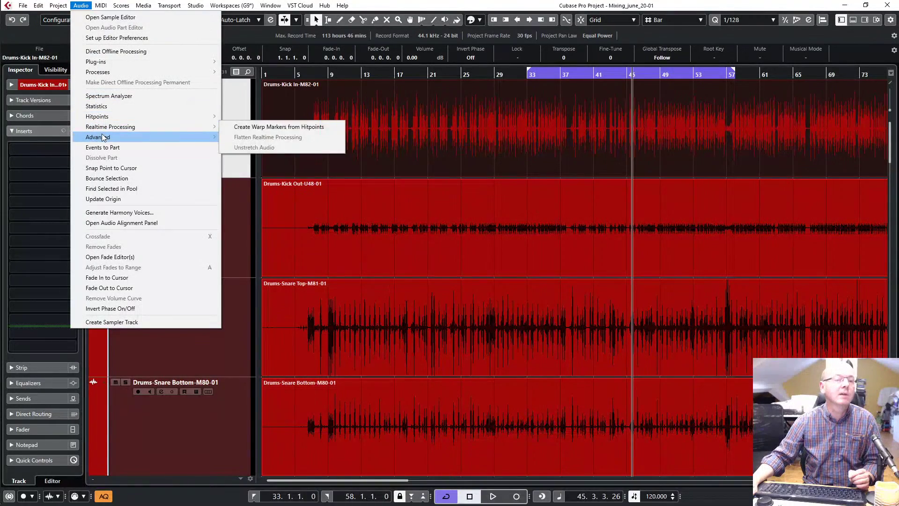
mouse_move(177, 138)
click(235, 136)
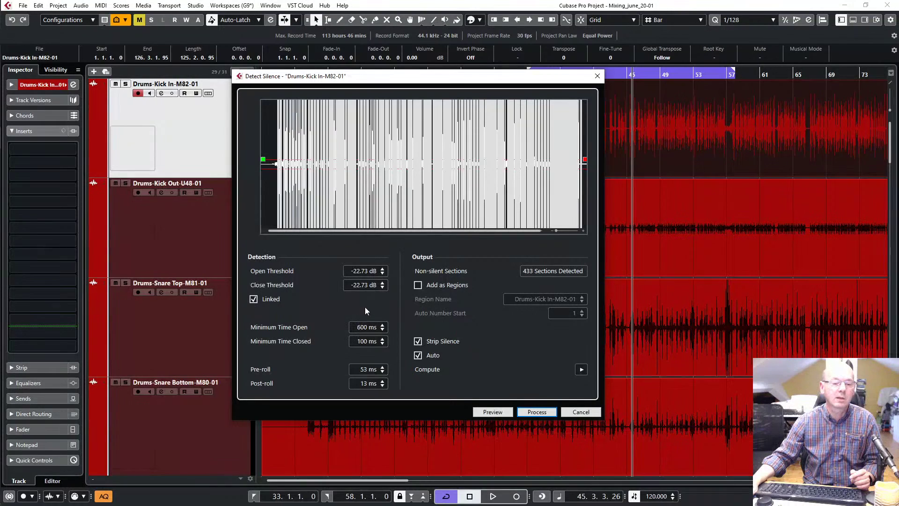
drag(366, 303, 367, 327)
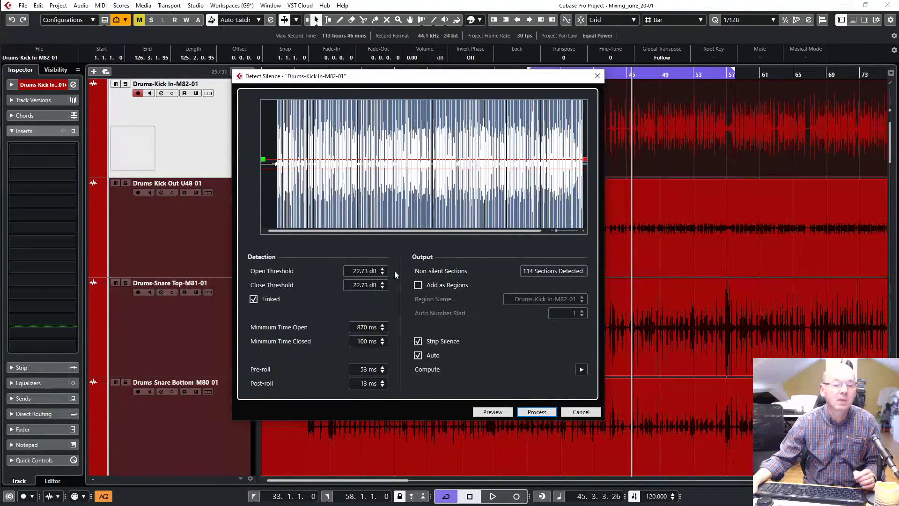
drag(263, 161, 262, 151)
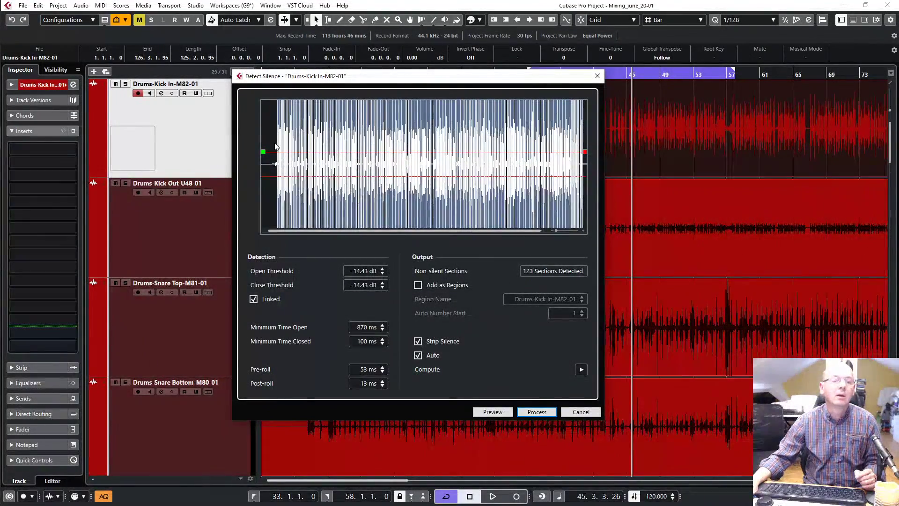
drag(263, 153, 263, 159)
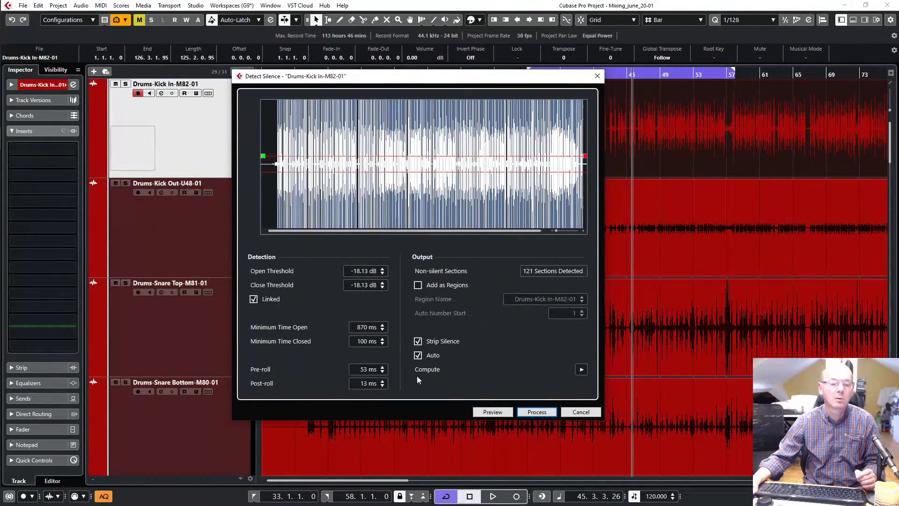
click(537, 411)
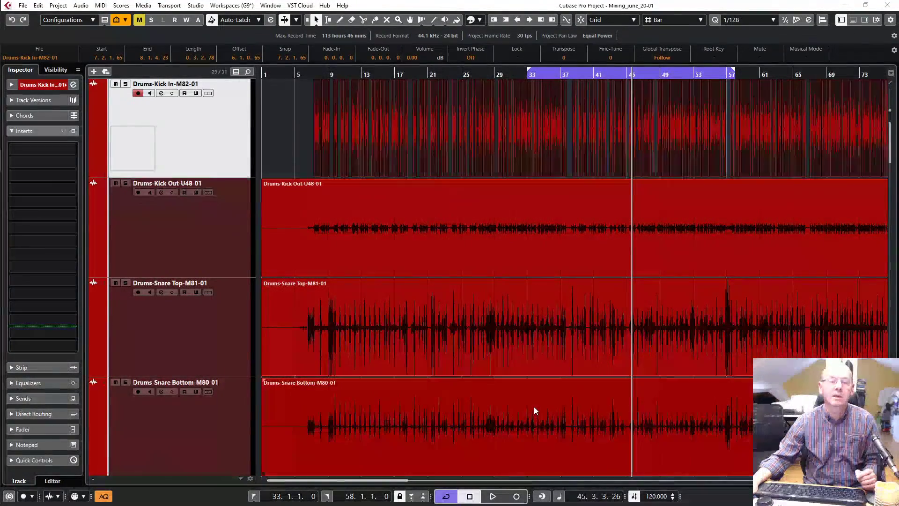
Step: Examine the stripped Drums-Kick In sections around bar 45 up close and undo the silence stripping
key(h)
key(h)
key(h)
key(h)
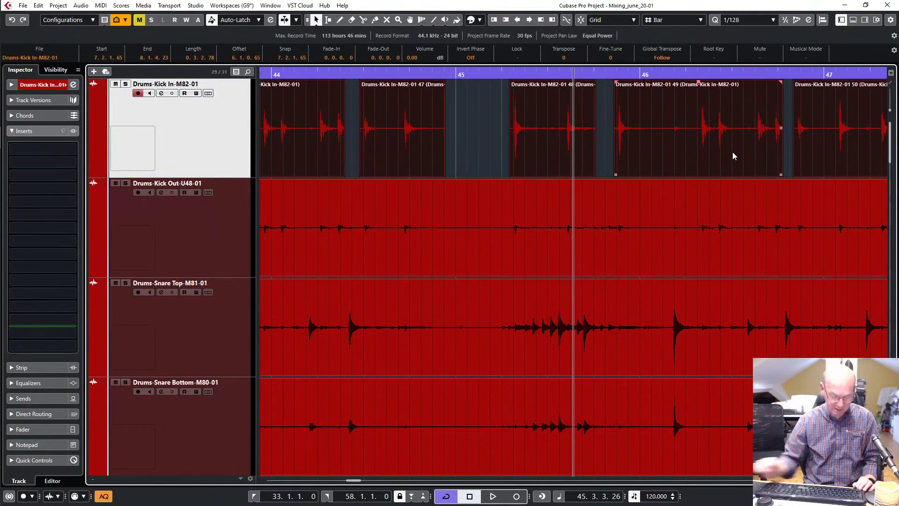
key(ctrl+z)
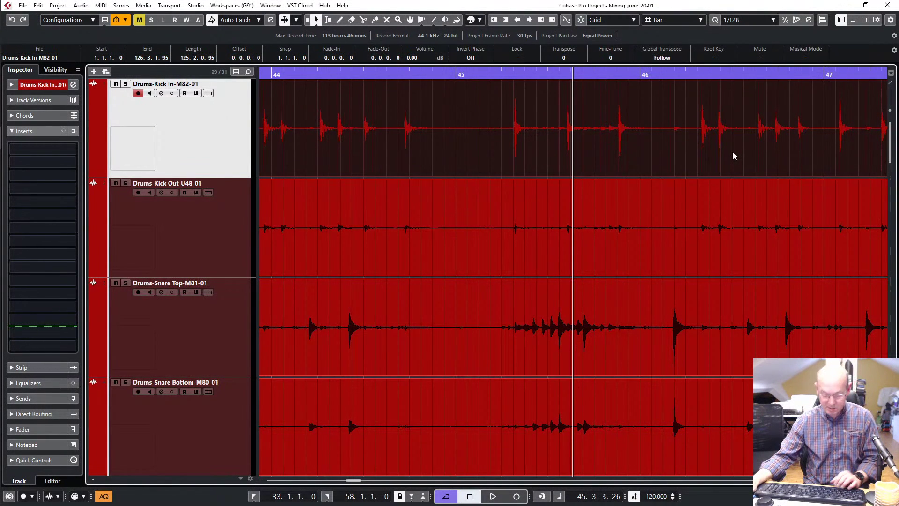
Step: Measure the length of the single kick hit between 45.3 and 45.4 on Drums-Kick In using a tight range selection
key(h)
key(h)
key(h)
key(h)
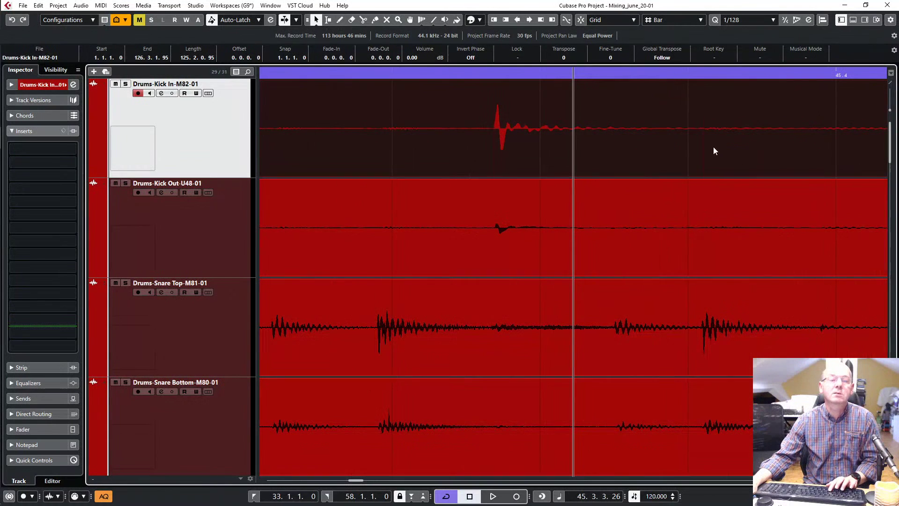
key(g)
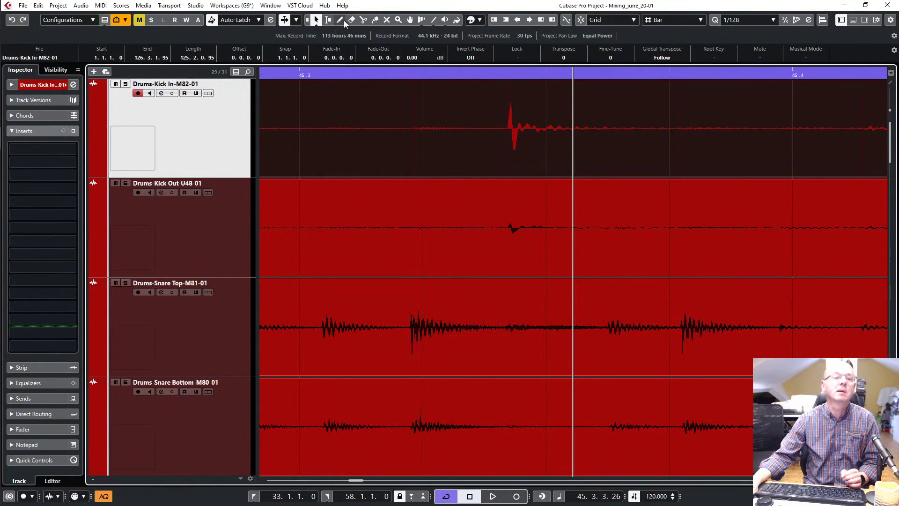
click(328, 20)
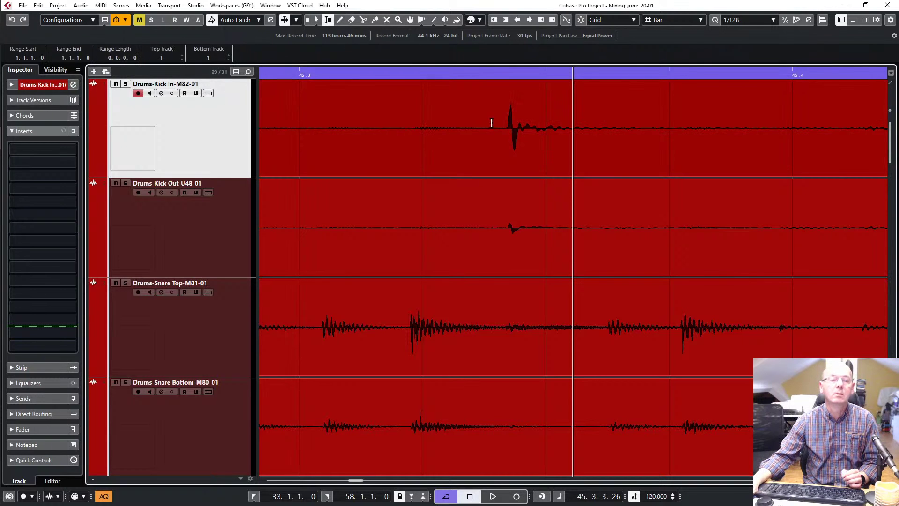
drag(491, 123, 846, 132)
key(g)
key(g)
key(g)
key(g)
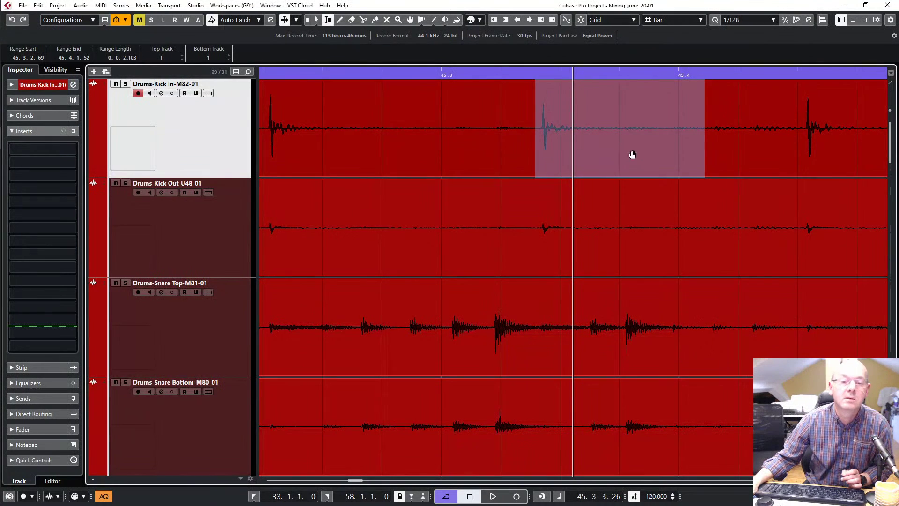
drag(704, 153, 594, 156)
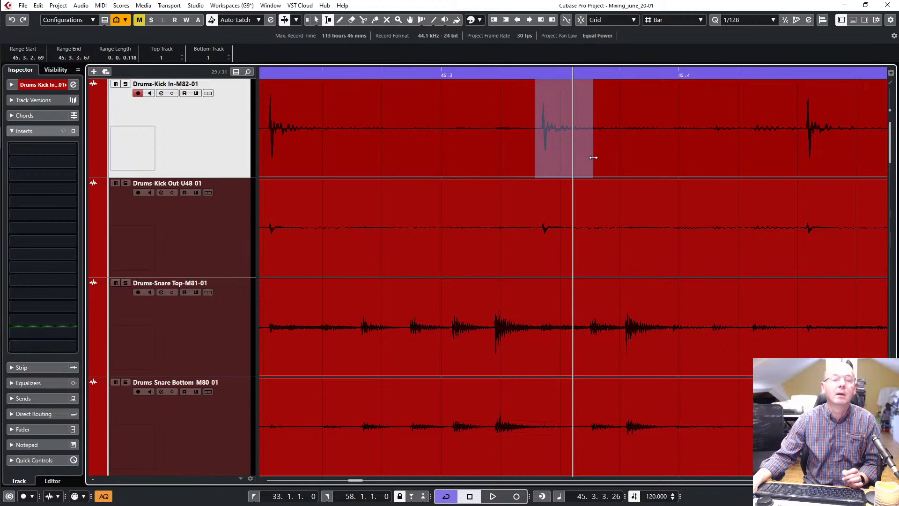
drag(535, 163, 539, 163)
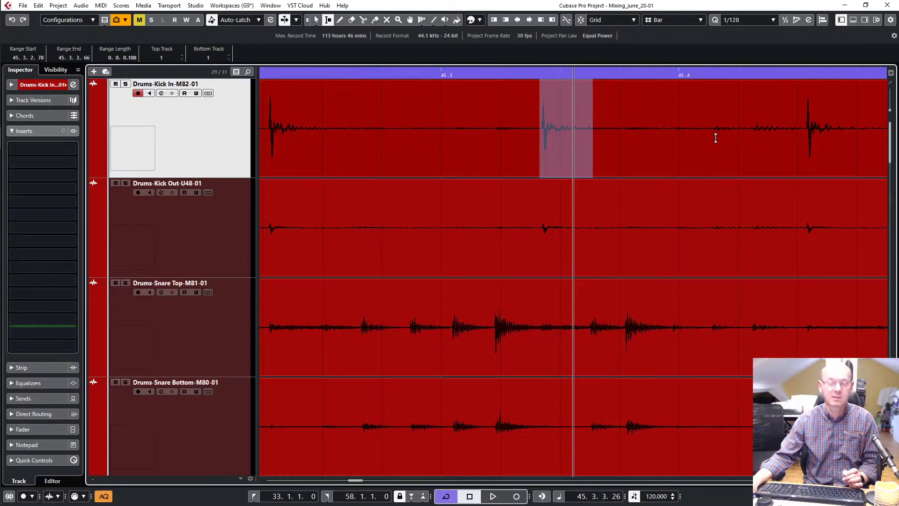
Step: Switch back to object selection, select the whole Drums-Kick In event and open Detect Silence for it
key(g)
key(g)
key(g)
key(g)
key(g)
key(g)
key(g)
key(g)
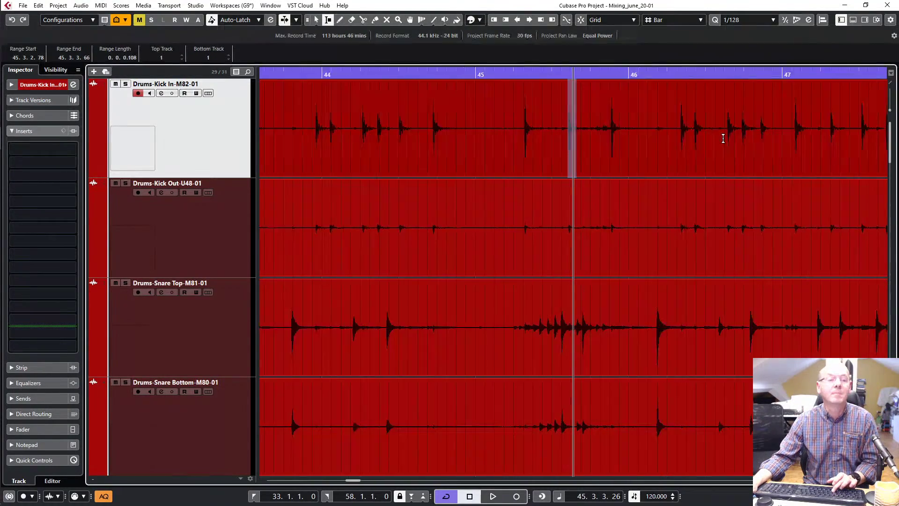
key(g)
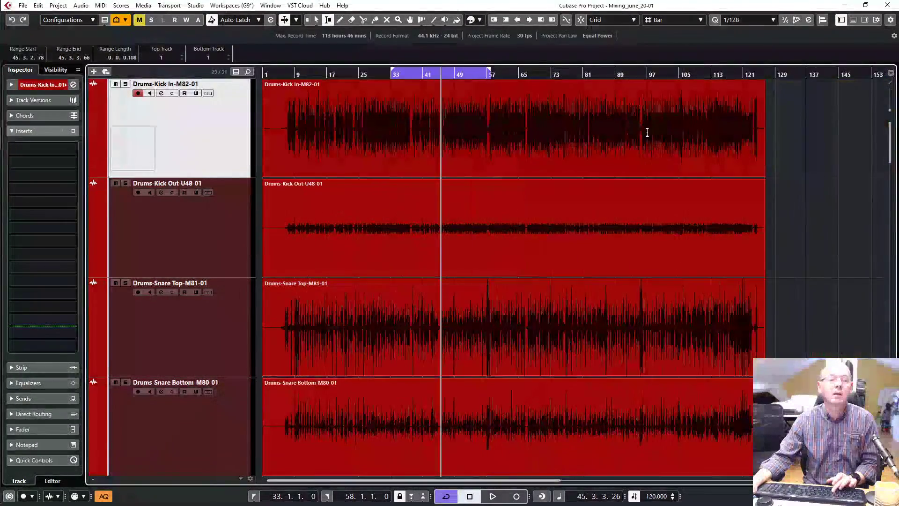
key(1)
click(572, 128)
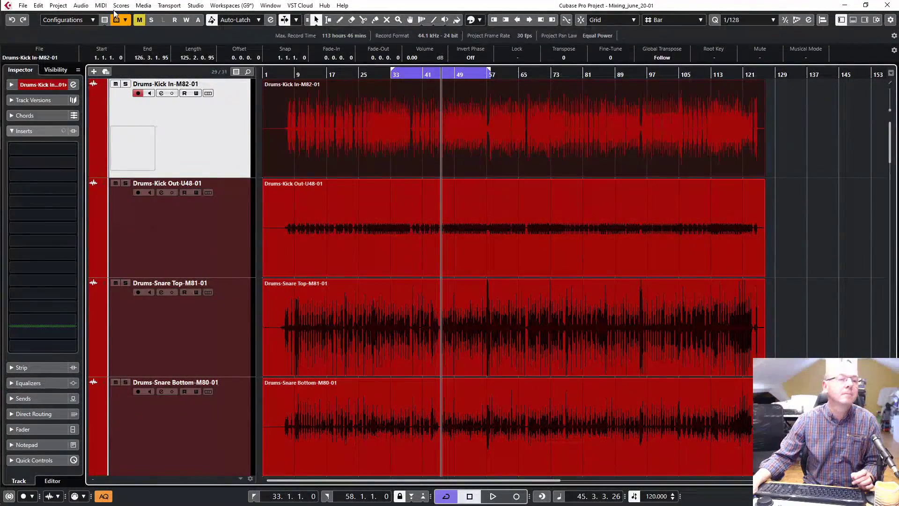
click(80, 6)
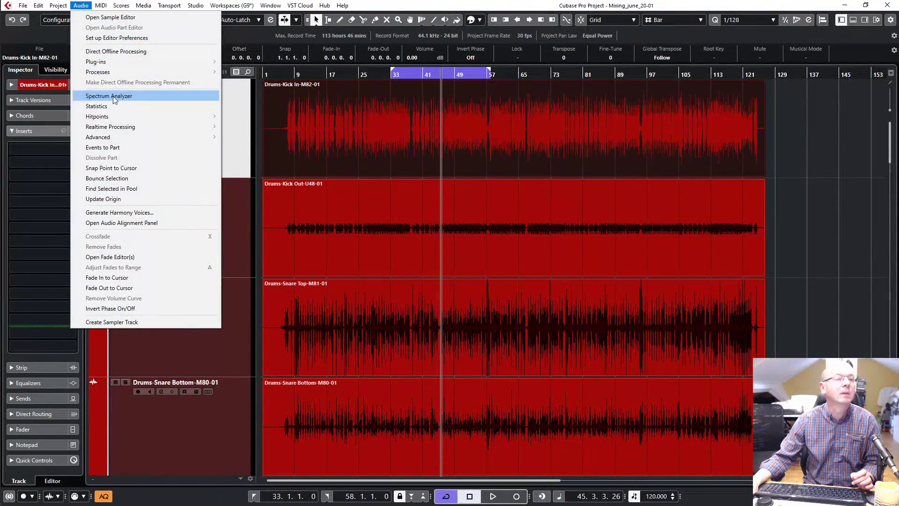
mouse_move(125, 138)
click(234, 137)
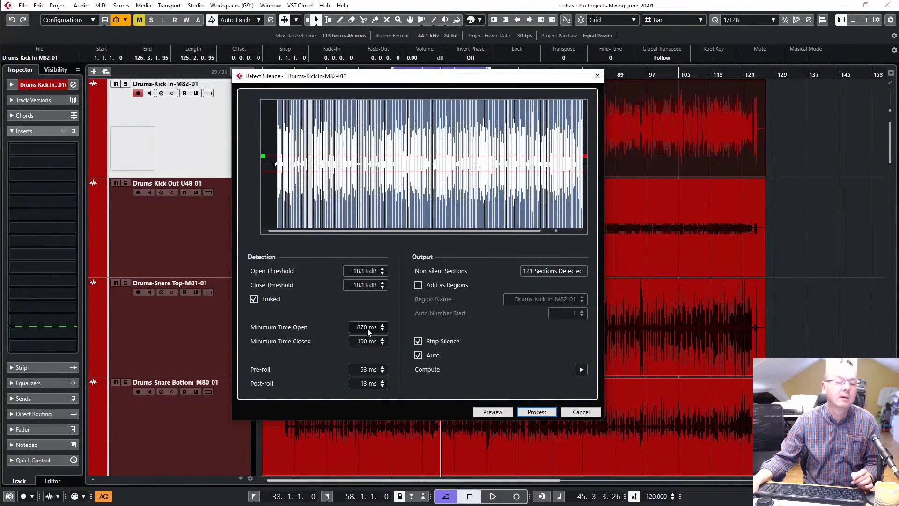
Step: Set the minimum time open to 130 ms and strip the silence from the Drums-Kick In event
double_click(367, 328)
text(690)
key(Return)
drag(367, 340, 367, 359)
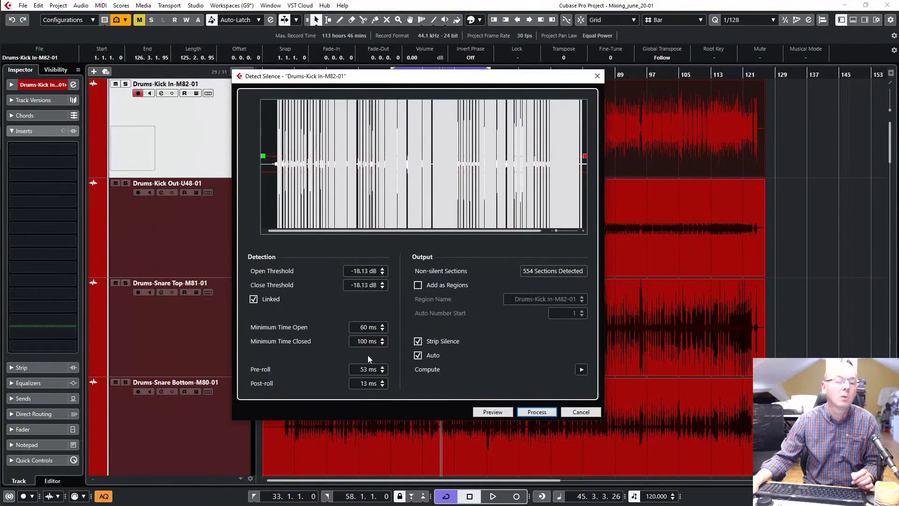
click(383, 325)
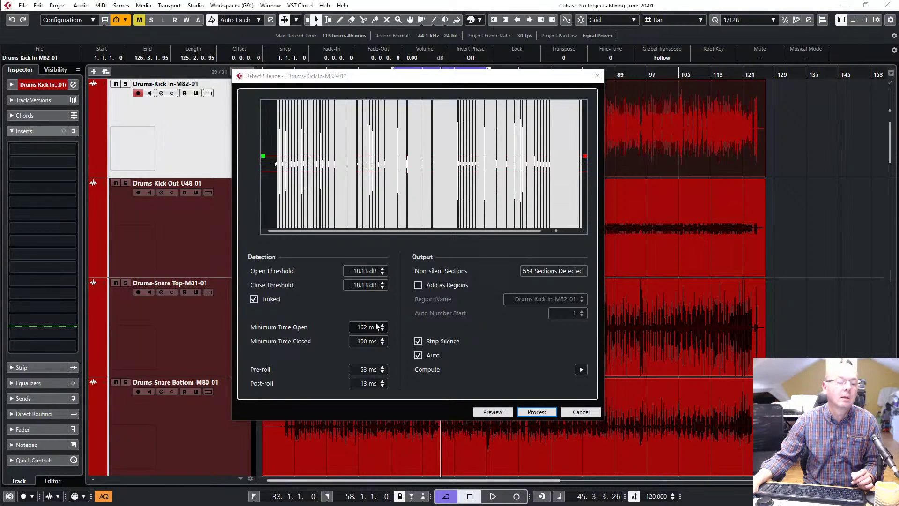
drag(375, 322, 383, 332)
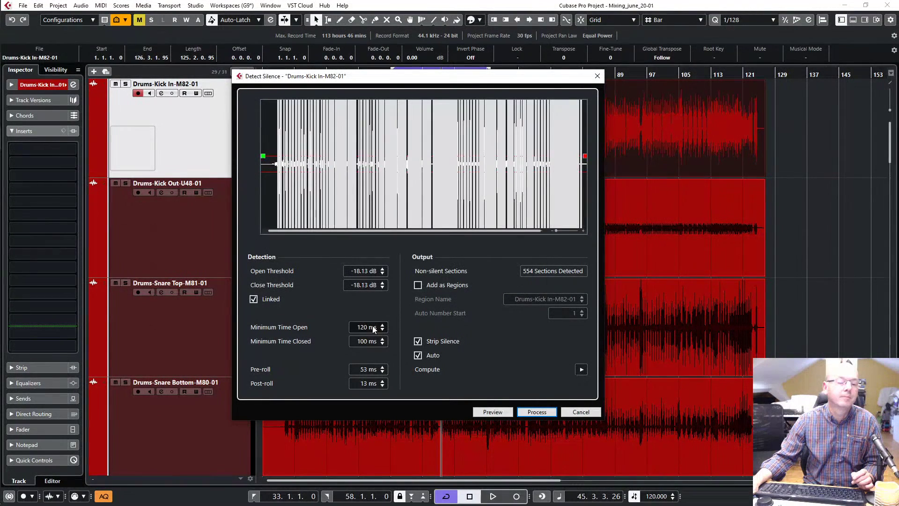
click(360, 327)
text(120)
key(Return)
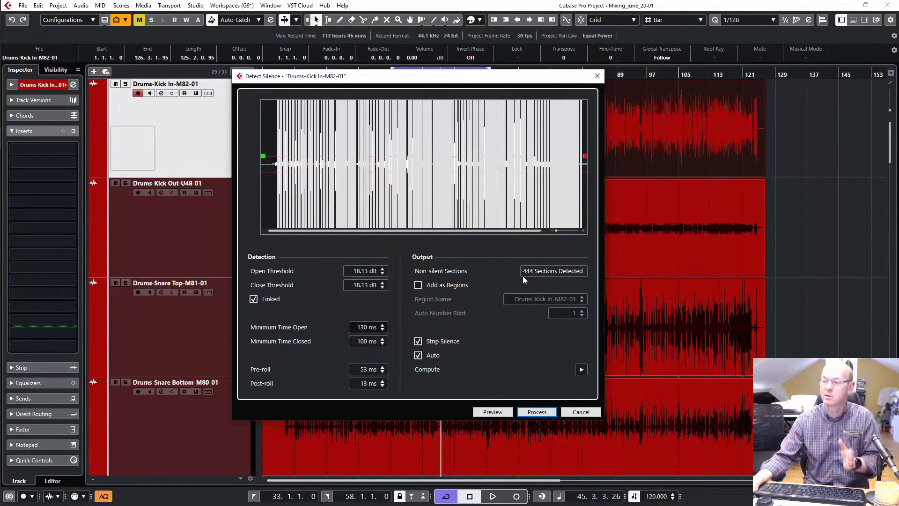
click(537, 411)
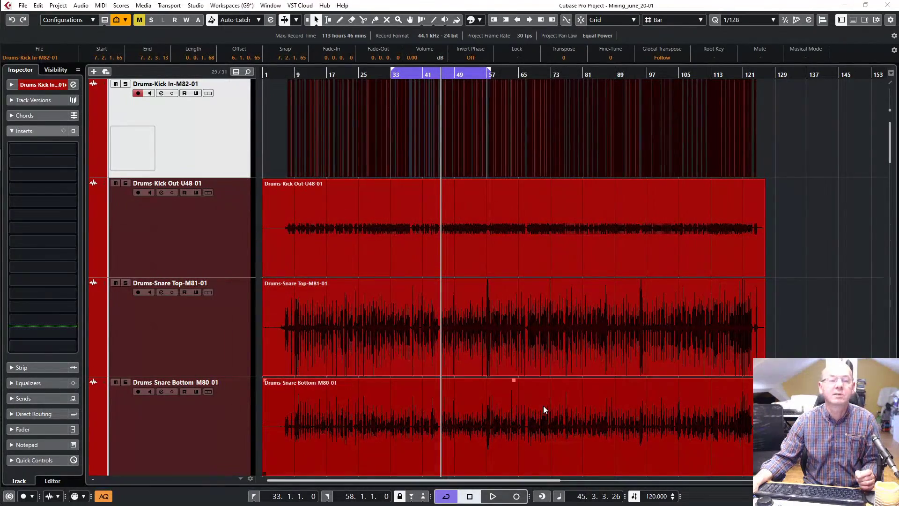
Step: Examine the newly stripped Drums-Kick In sections between bars 45 and 46 up close
double_click(474, 4)
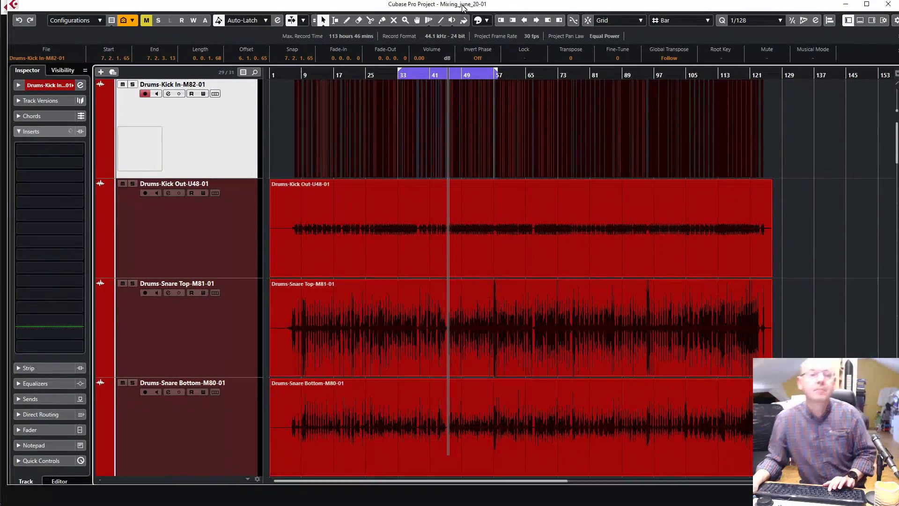
key(h)
key(h)
key(h)
key(h)
double_click(468, 15)
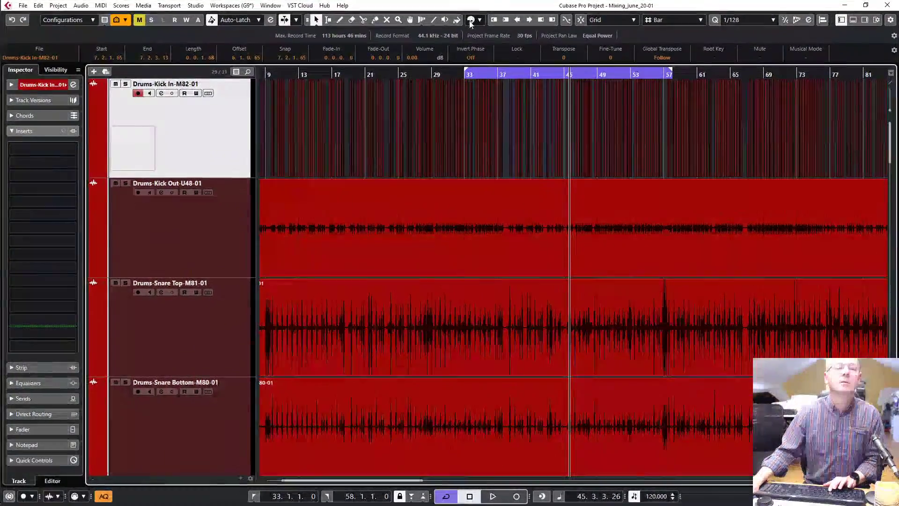
key(h)
key(h)
key(h)
key(h)
key(h)
key(h)
key(h)
key(h)
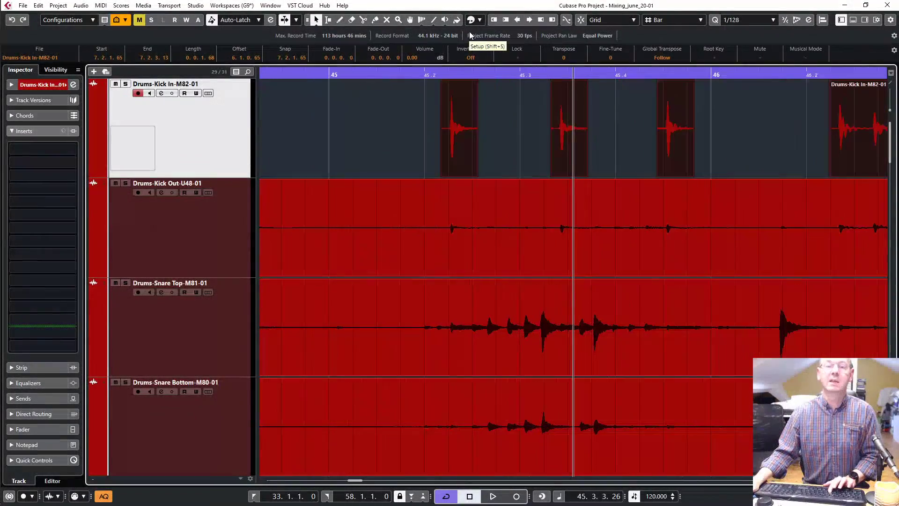
Step: Play the song from bar 45 with Drums-Kick In soloed to audition the stripped sections, and stop playback
key(space)
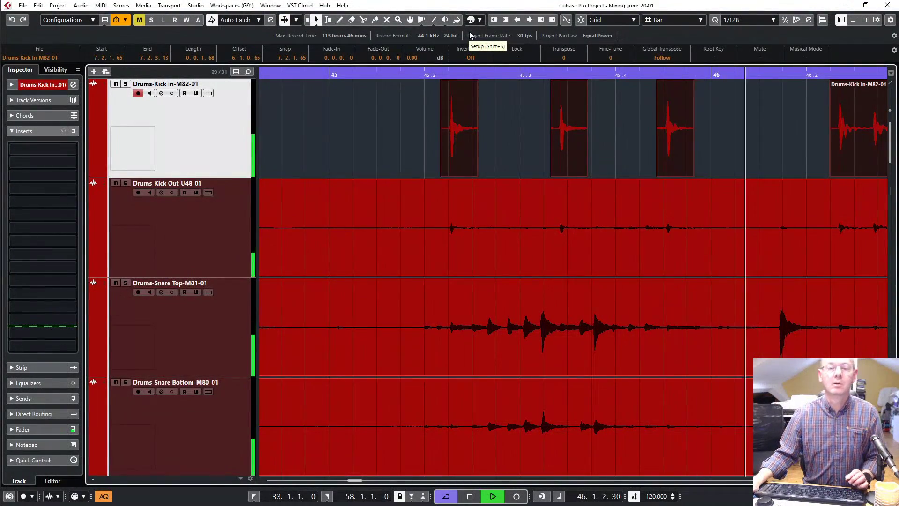
key(s)
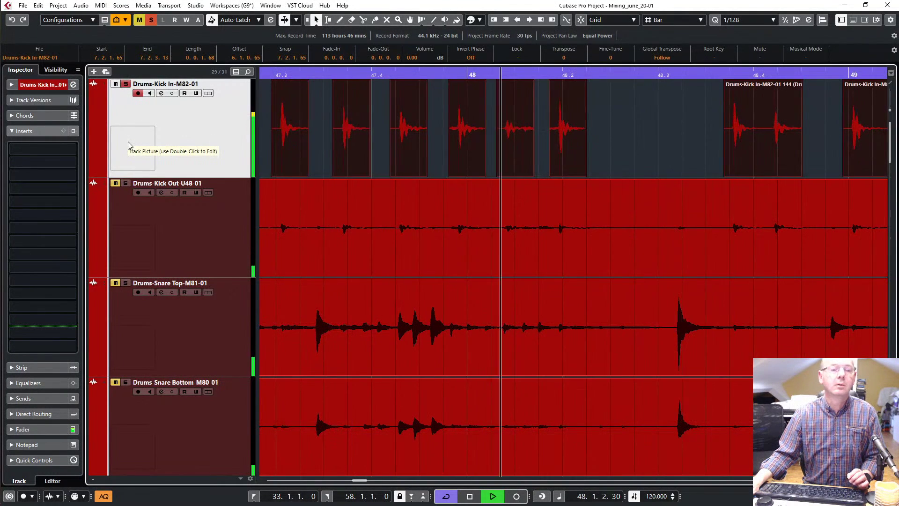
key(space)
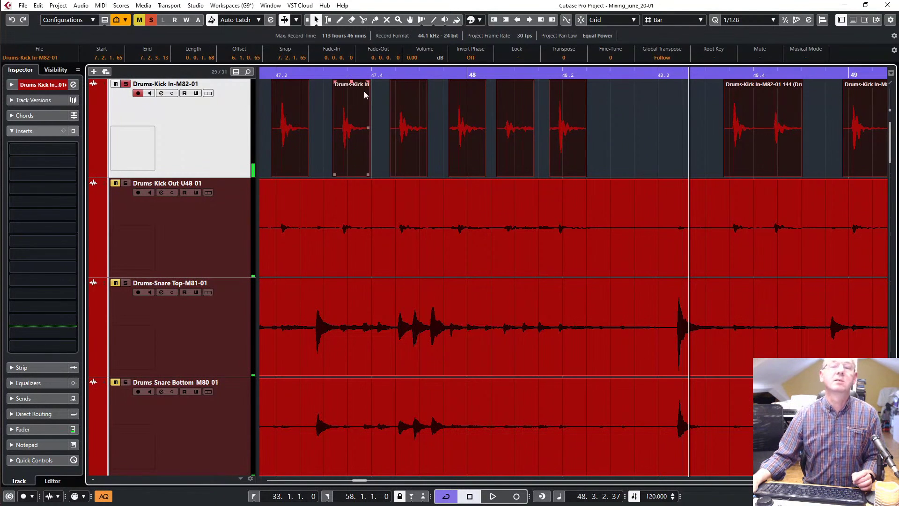
Step: Add a 0.0.0.23 fade-in and a 0.0.0.32 fade-out to all selected Drums-Kick In sections
key(h)
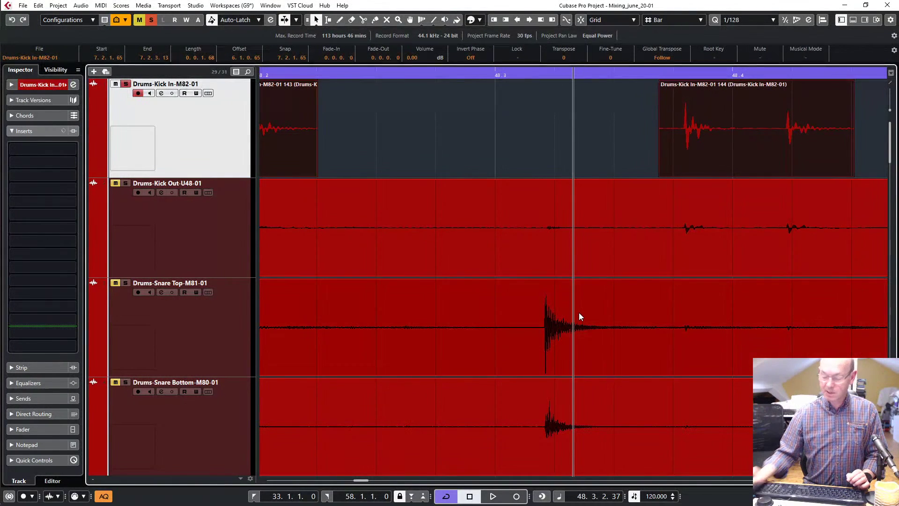
key(KP_Subtract)
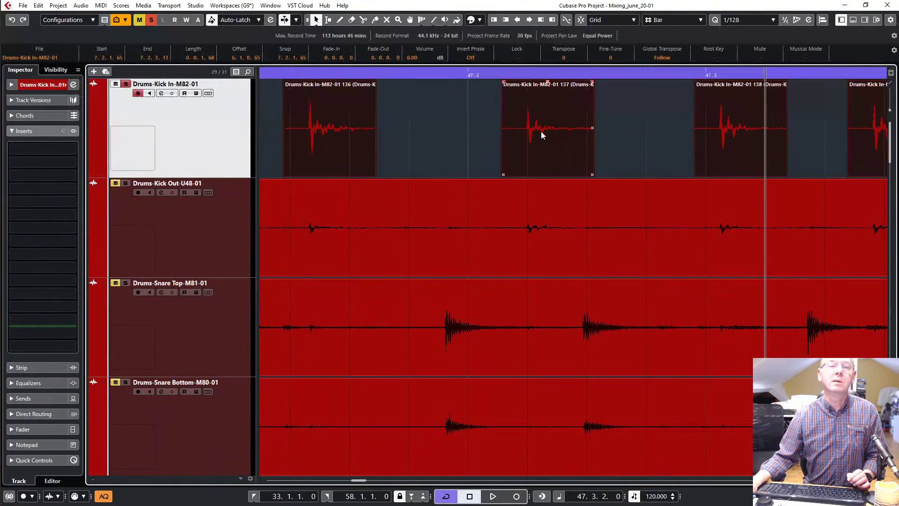
drag(504, 82, 513, 85)
drag(590, 83, 574, 89)
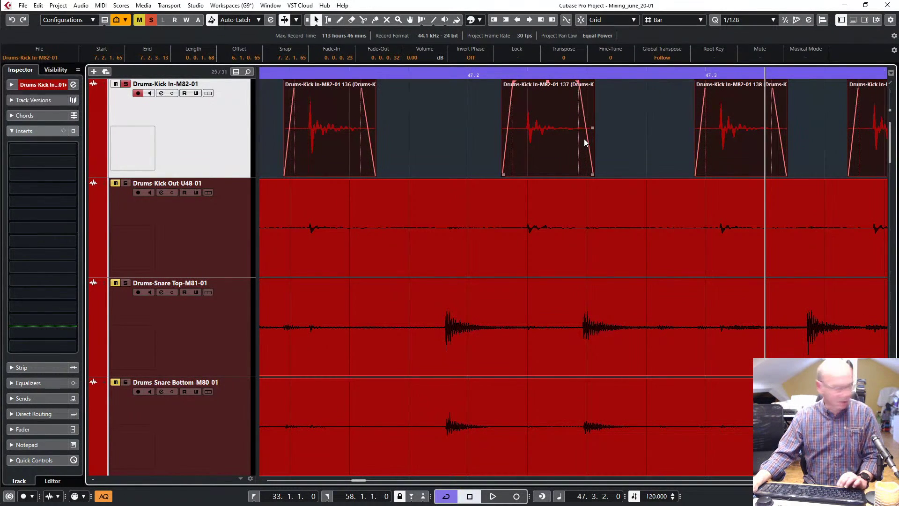
Step: Audition the faded Drums-Kick In sections in solo, inspect them around bar 49, and clear the solo
key(space)
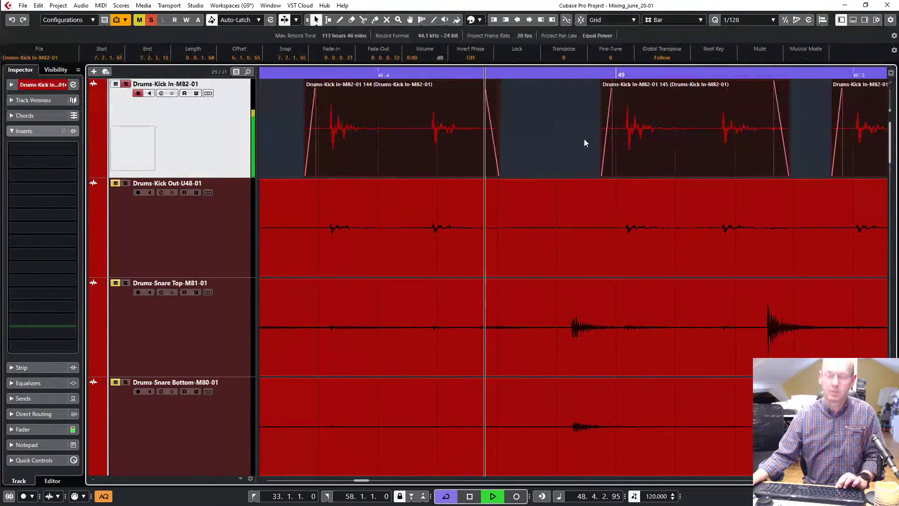
key(space)
key(h)
key(h)
key(h)
key(h)
key(h)
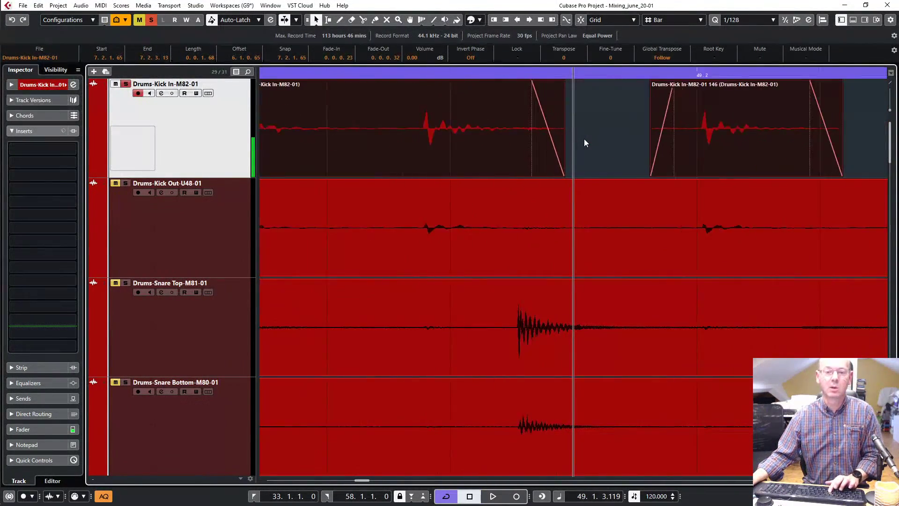
key(g)
key(g)
key(g)
key(g)
key(g)
key(g)
key(g)
key(g)
key(g)
key(g)
key(g)
key(g)
key(g)
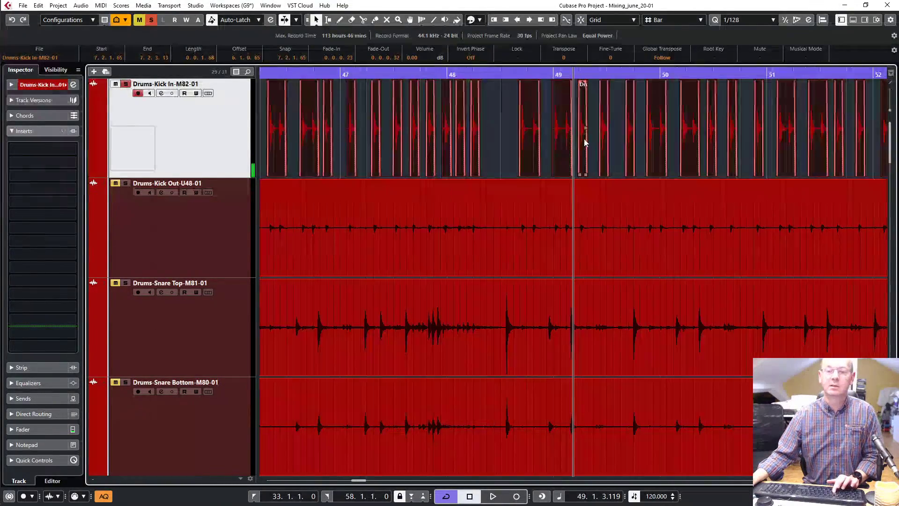
key(g)
key(g)
key(g)
key(g)
key(g)
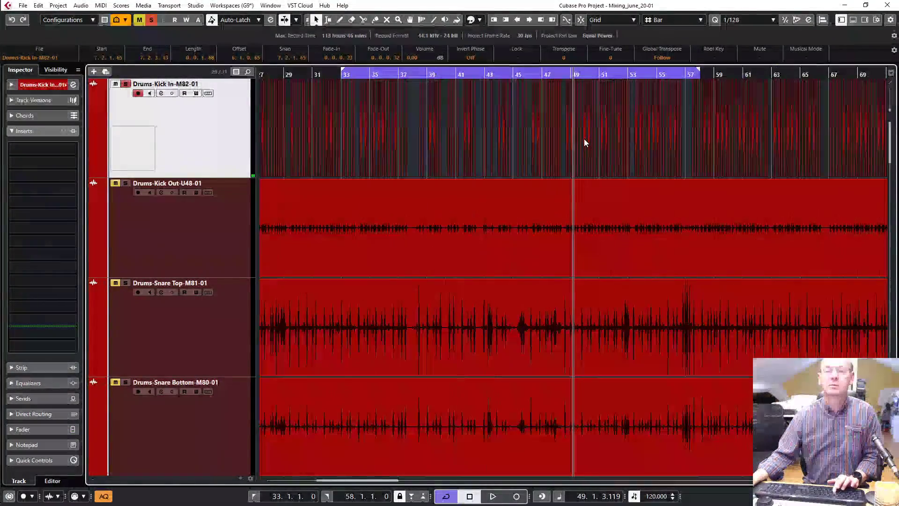
key(g)
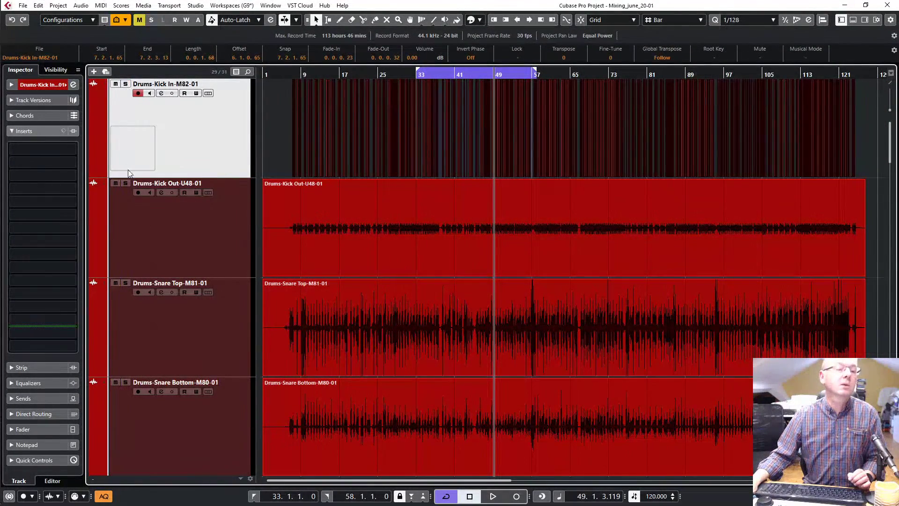
Step: Strip the silence from Drums-Kick Out with Detect Silence, using linked open and close thresholds of -22.73 dB
click(390, 231)
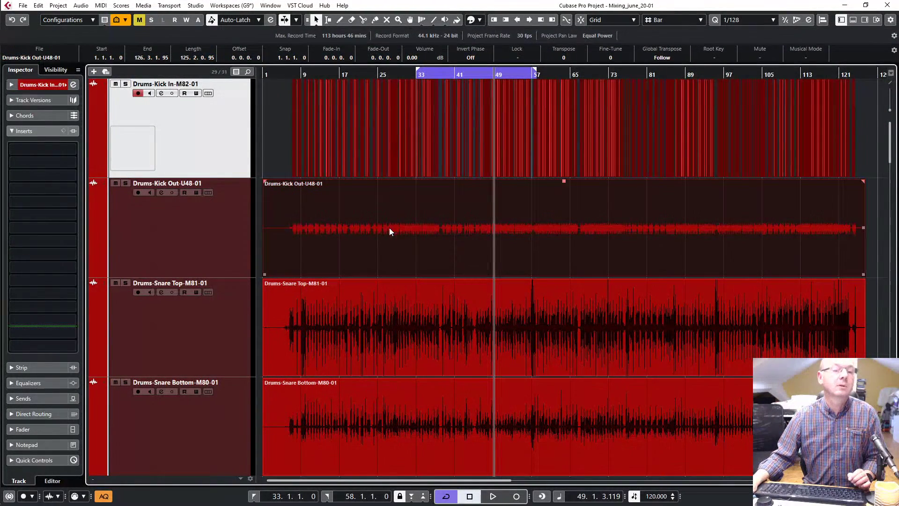
click(82, 8)
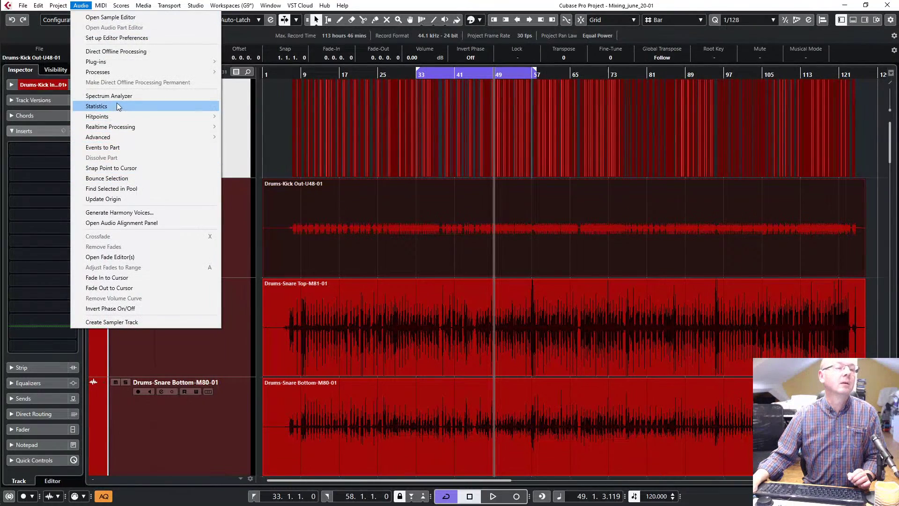
mouse_move(119, 137)
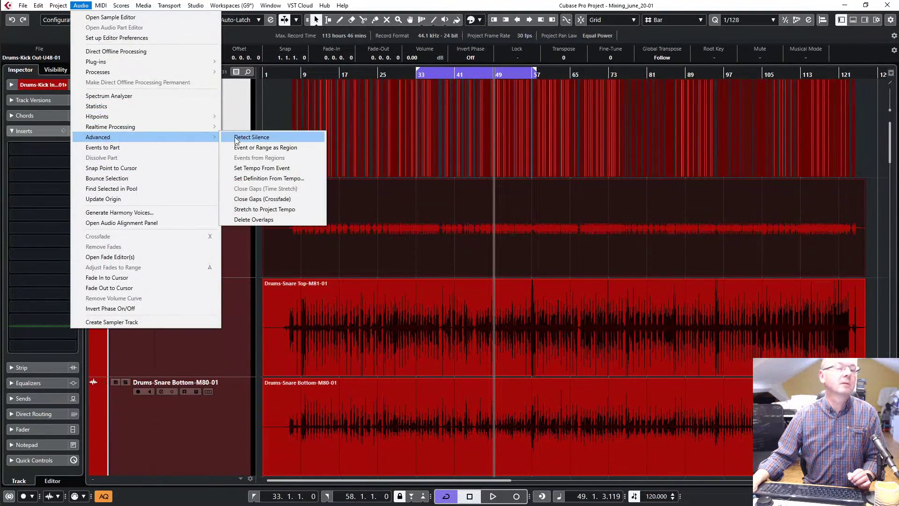
click(252, 137)
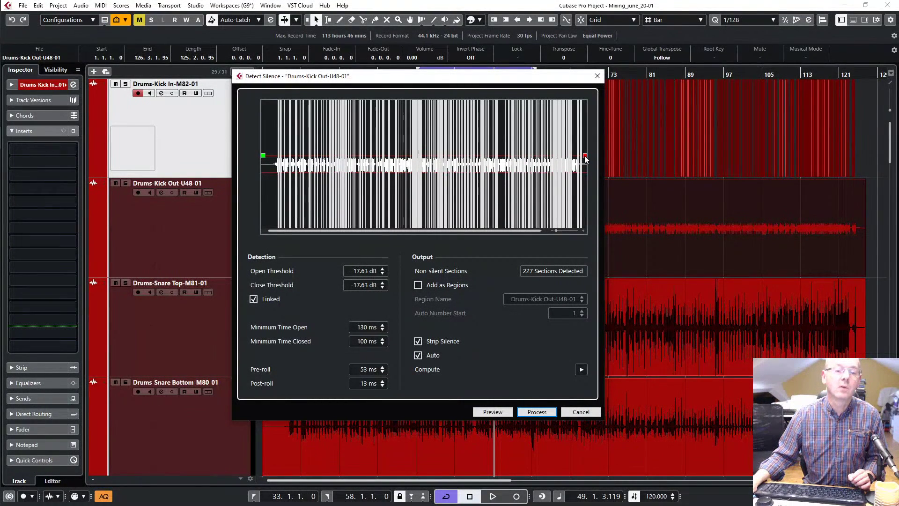
drag(585, 158, 586, 162)
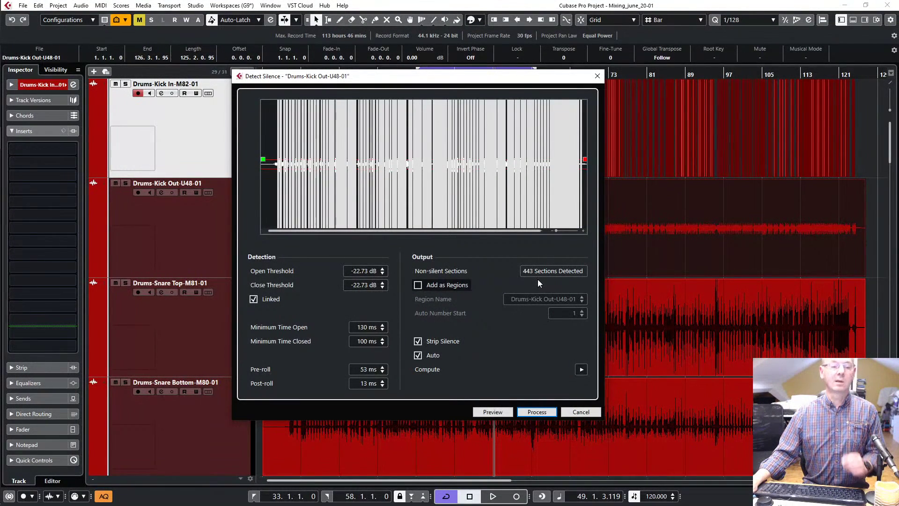
click(536, 412)
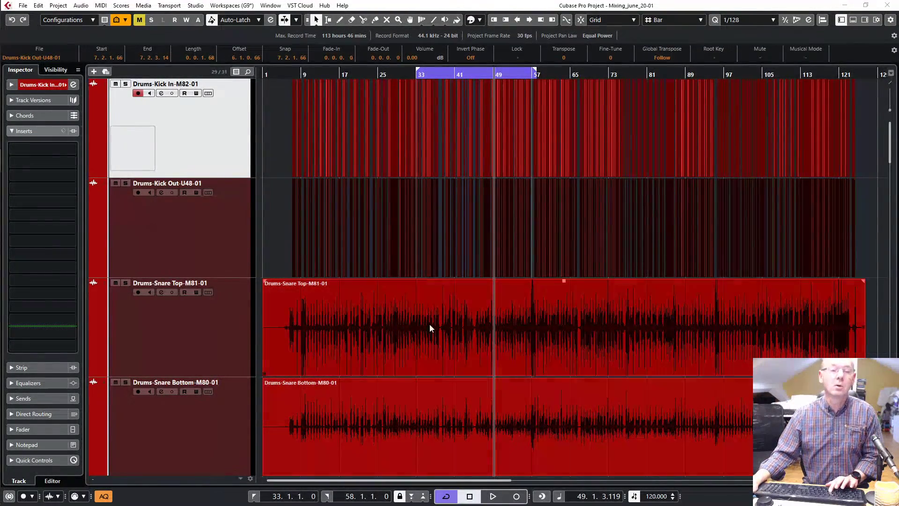
Step: Examine the stripped Drums-Kick Out sections against Drums-Kick In from bar 48 to bar 58 for missing hits
click(504, 6)
key(h)
key(h)
key(h)
key(h)
key(h)
key(h)
key(h)
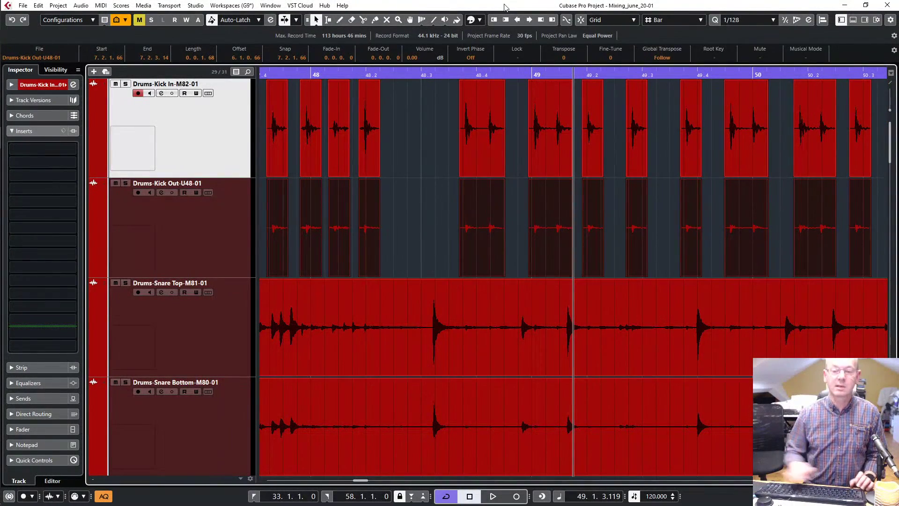
key(KP_Add)
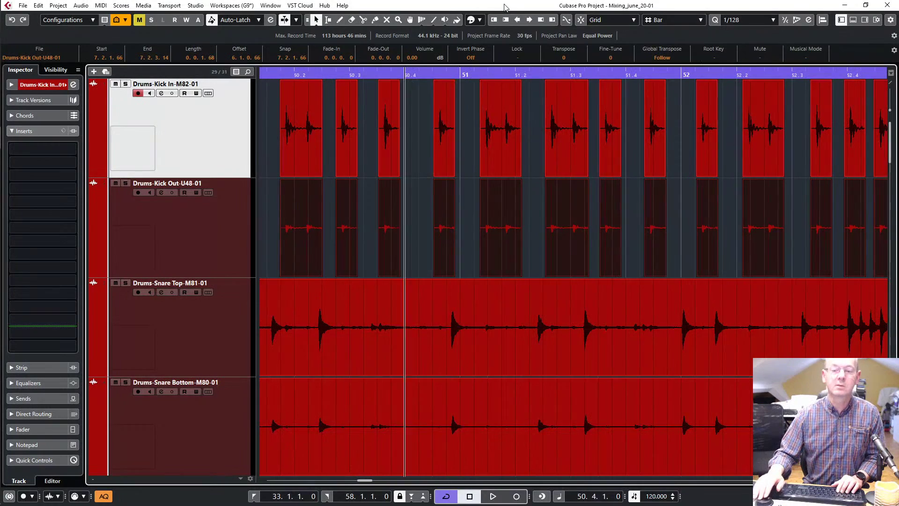
key(KP_Add)
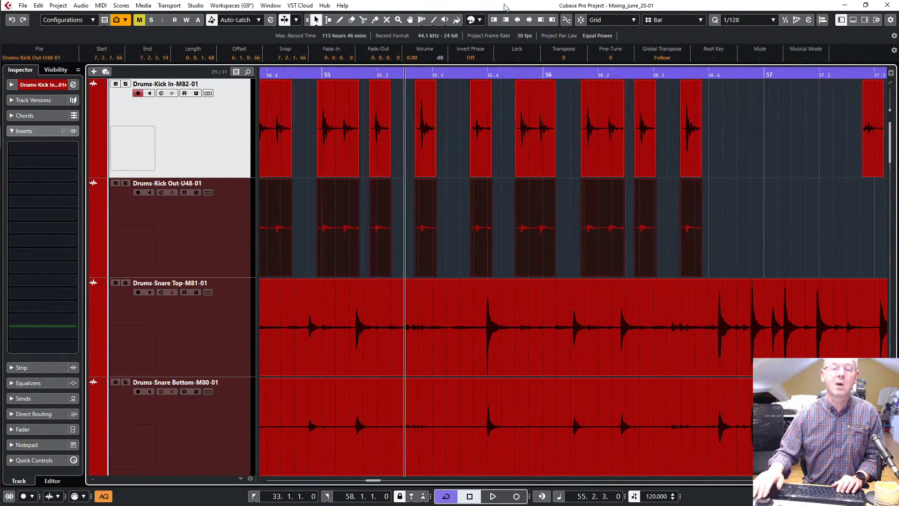
key(KP_Subtract)
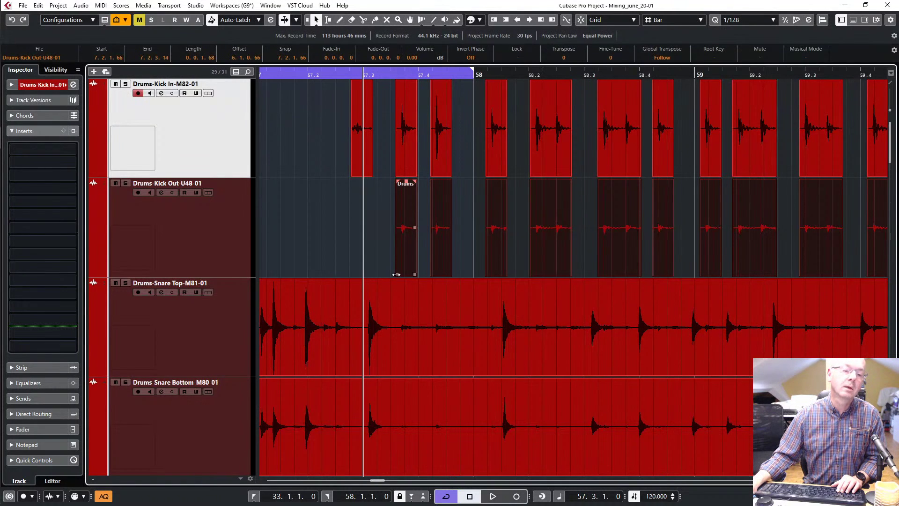
Step: Extend only the Drums-Kick Out section after 57.3 back to 57.2.4.13 to cover the missing kick hit
drag(396, 274, 367, 273)
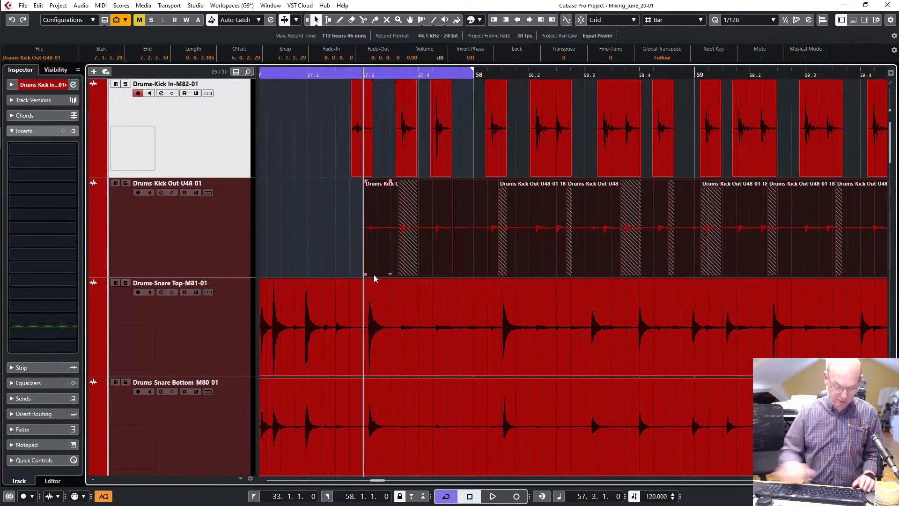
key(ctrl+z)
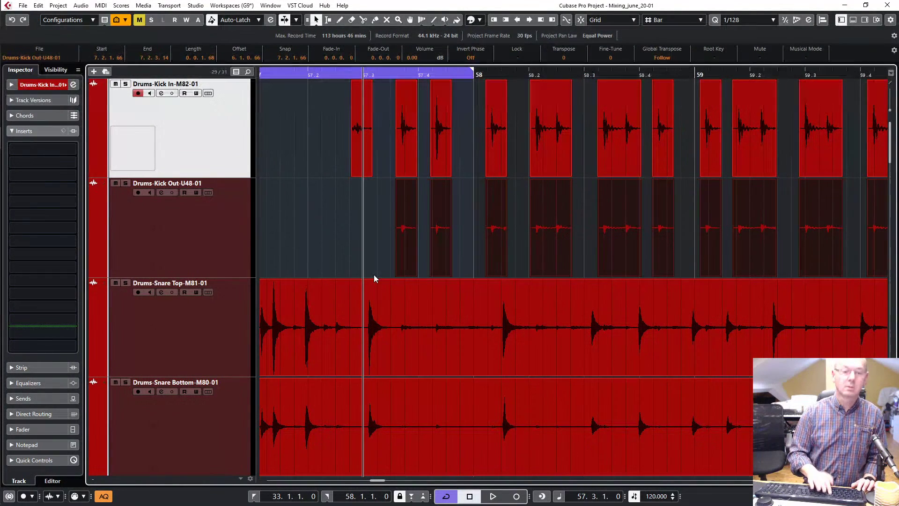
click(305, 192)
drag(397, 276, 353, 274)
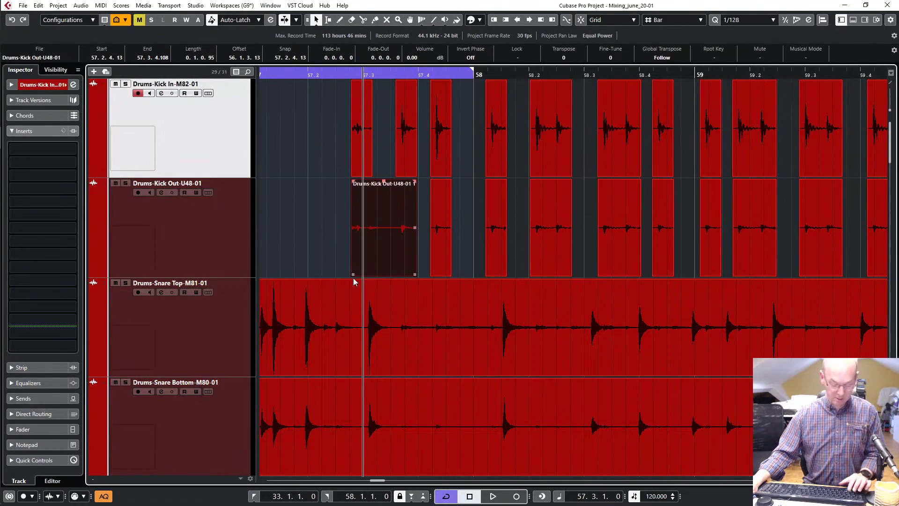
Step: Split the extended Drums-Kick Out section at 57.3.1.85 and 57.3.3.28, and erase the piece between the two hits
key(3)
click(373, 257)
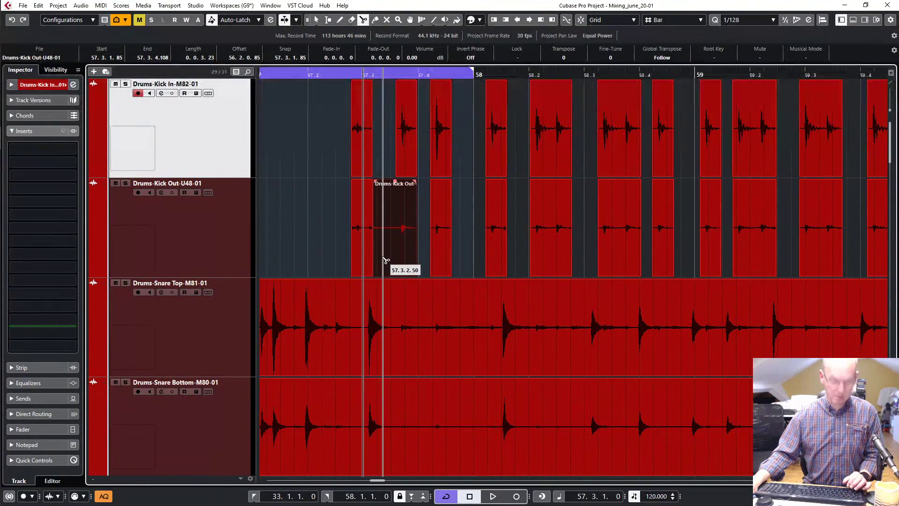
click(394, 260)
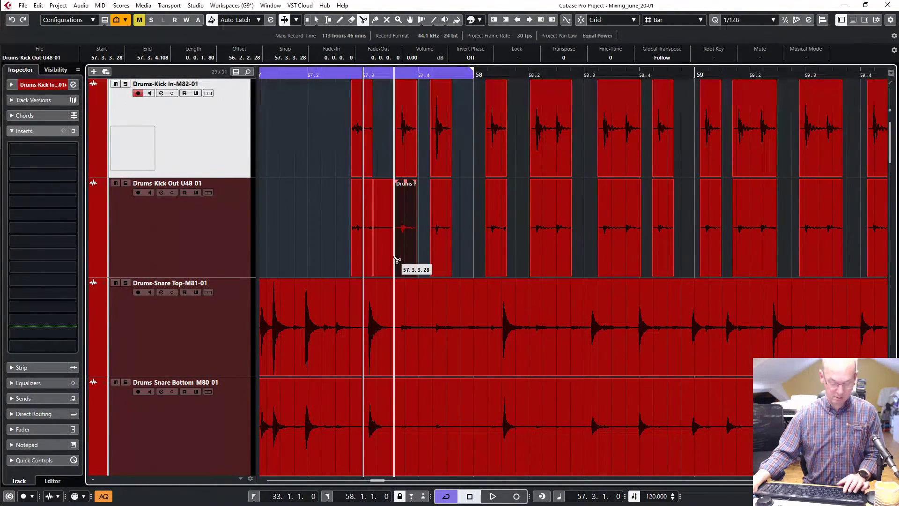
key(5)
click(386, 242)
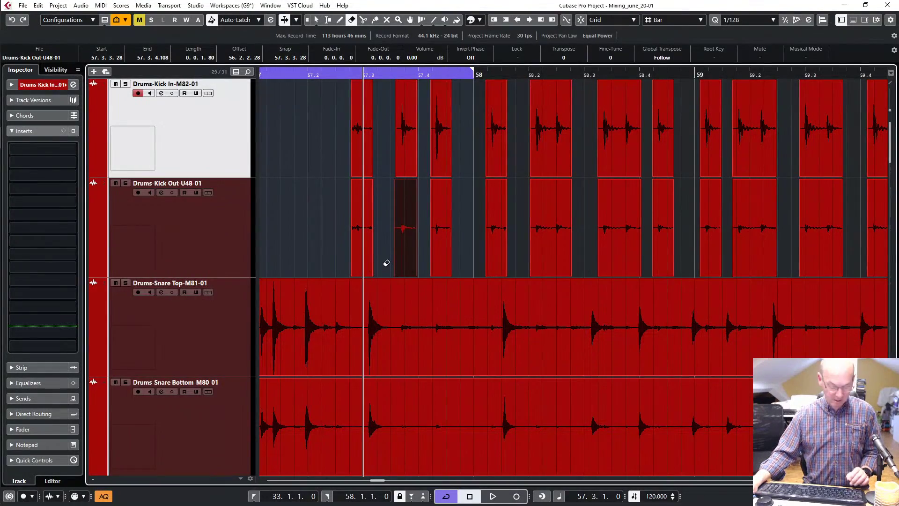
Step: Select all Drums-Kick Out sections and give them a 0.0.0.24 fade-in and a 0.0.0.30 fade-out
scroll(386, 263, down, 10)
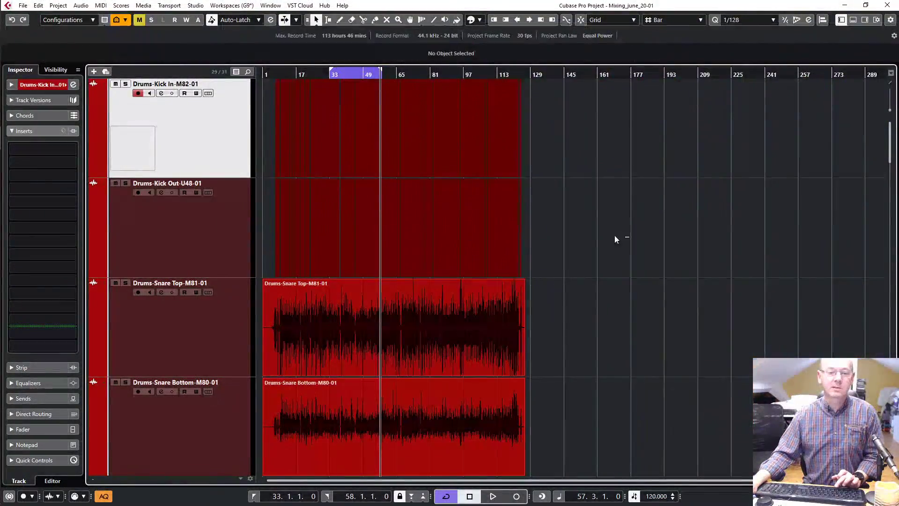
drag(628, 235, 259, 220)
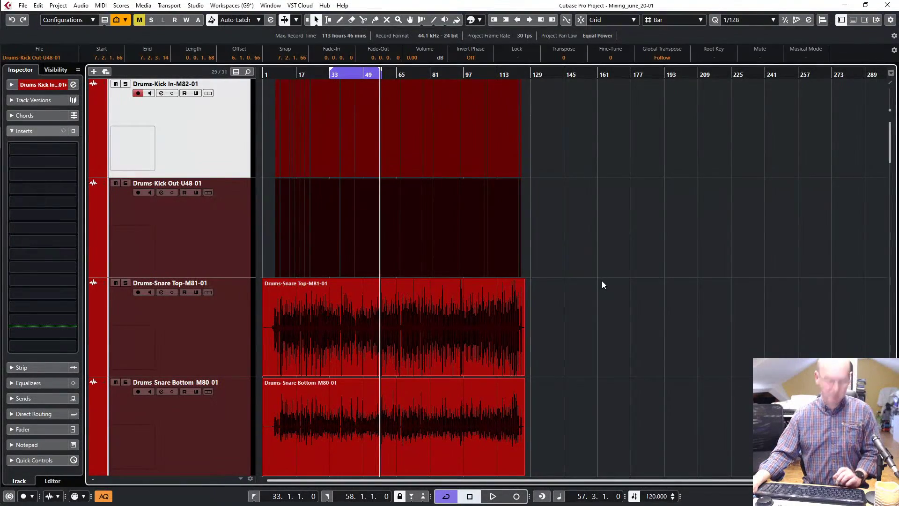
key(h)
key(h)
key(h)
key(h)
key(h)
key(h)
key(h)
key(h)
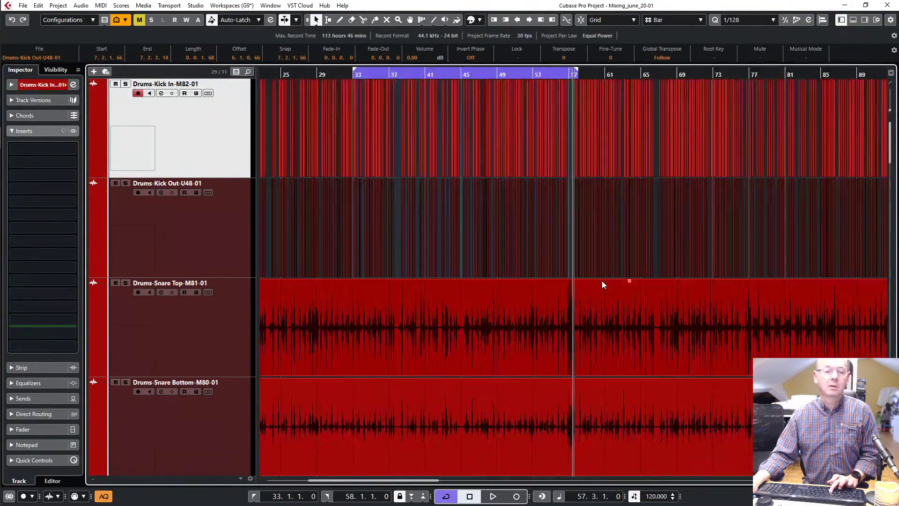
key(h)
key(h)
key(h)
key(h)
key(h)
key(h)
key(h)
key(h)
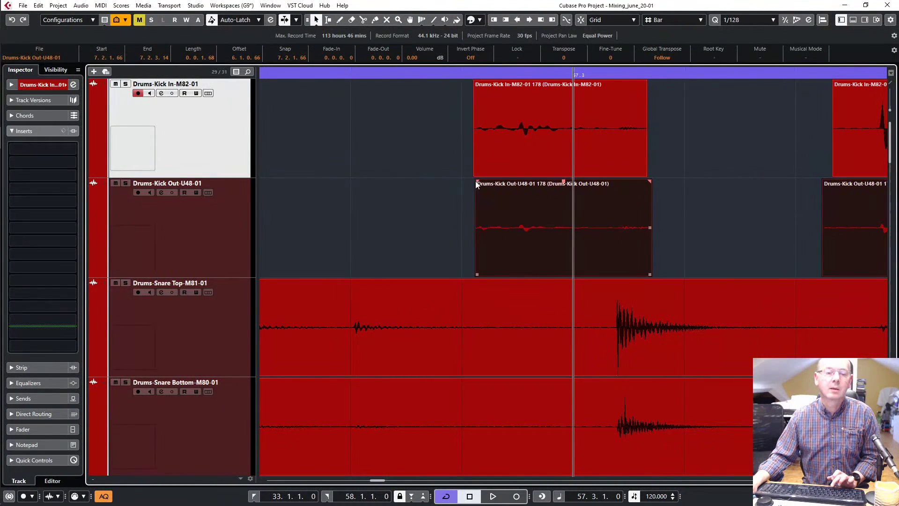
drag(477, 180, 498, 181)
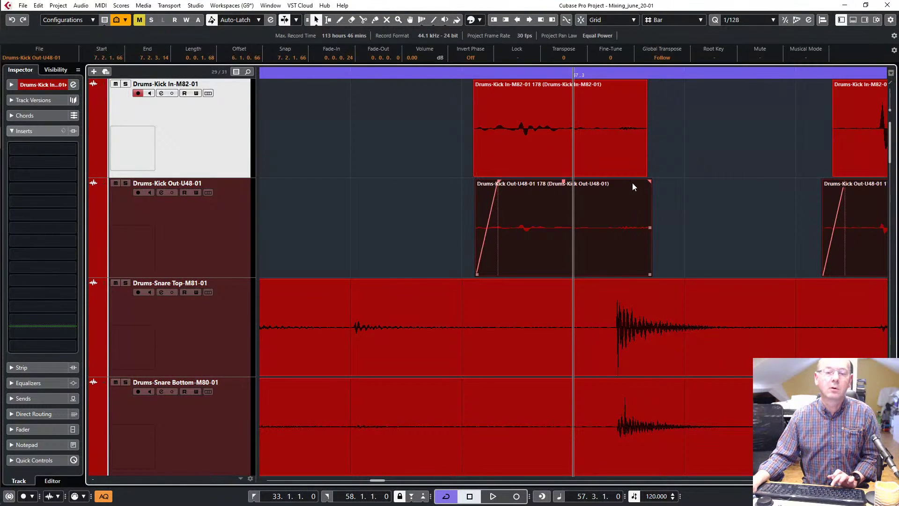
drag(648, 180, 625, 181)
Step: Check the fades on the Drums-Kick Out sections, from around bar 57 out to the whole song
key(g)
key(g)
key(g)
key(g)
key(g)
key(g)
key(g)
key(g)
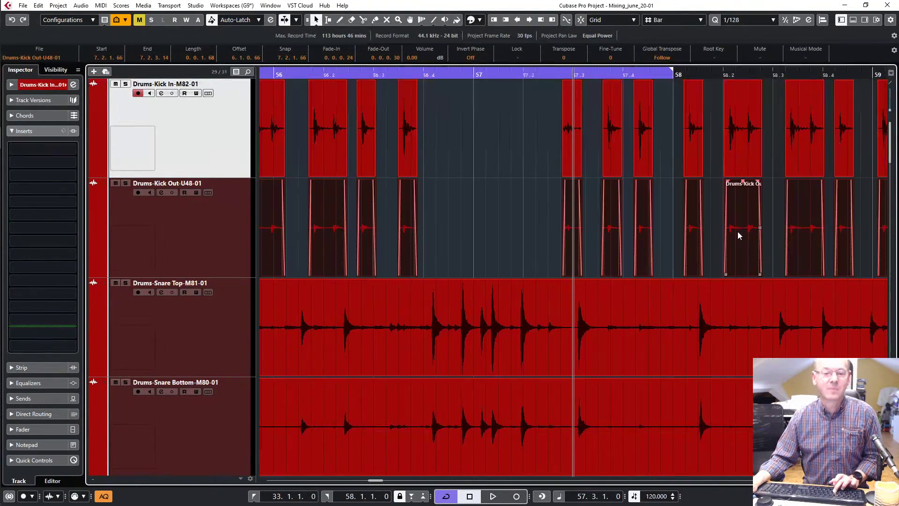
key(g)
key(g)
key(g)
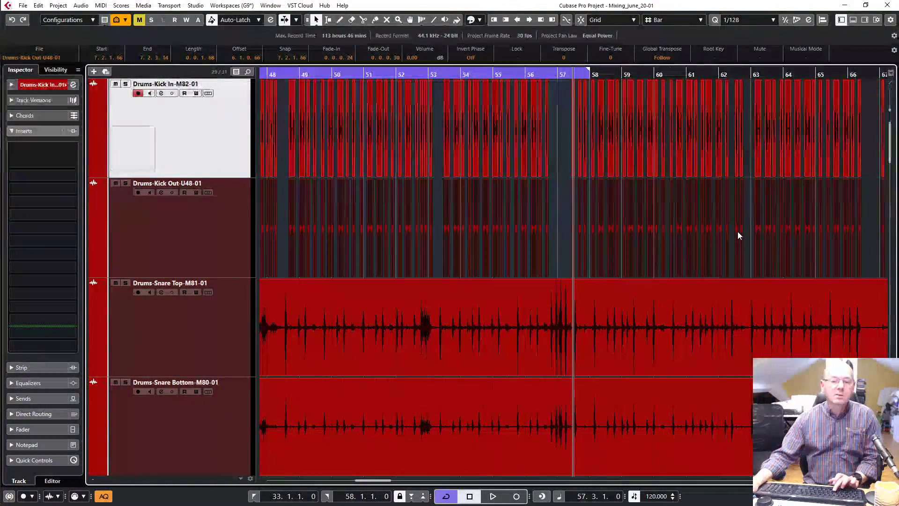
key(g)
key(g)
key(g)
key(g)
key(g)
key(g)
key(g)
key(g)
key(g)
key(g)
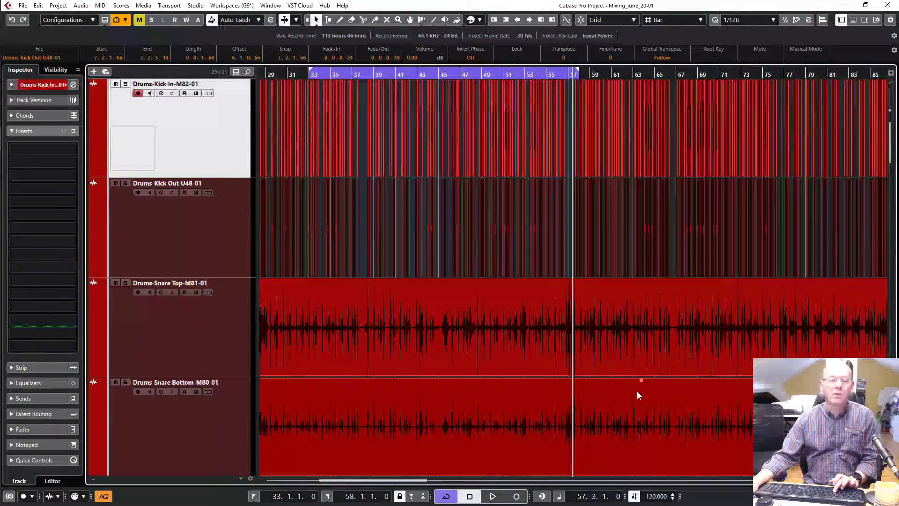
key(g)
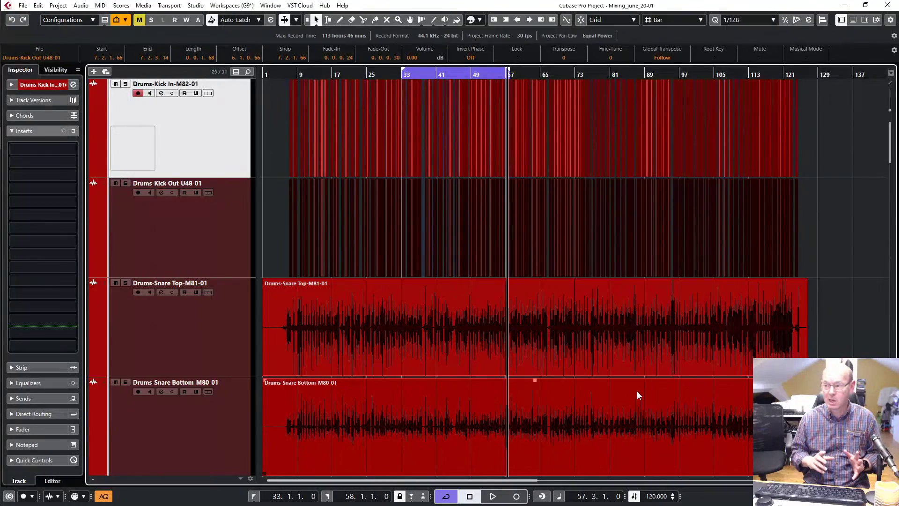
Step: Select and solo Drums-Snare Top, play the song from bar 57 to audition it, and stop playback
key(h)
key(h)
key(h)
key(h)
key(h)
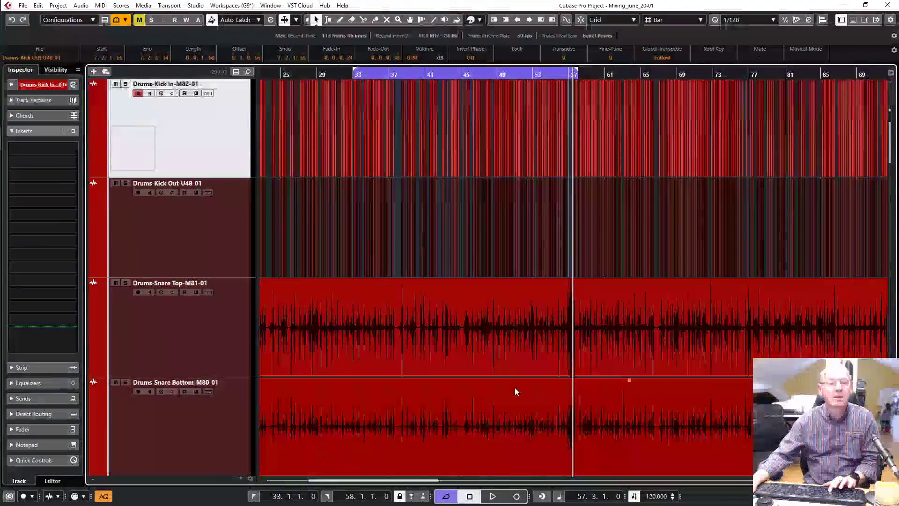
key(h)
key(h)
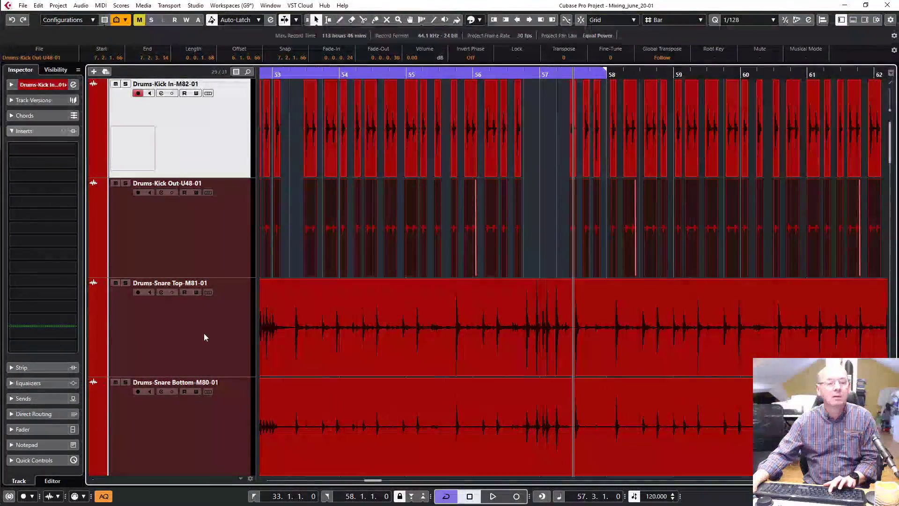
click(204, 333)
key(h)
key(h)
key(h)
key(h)
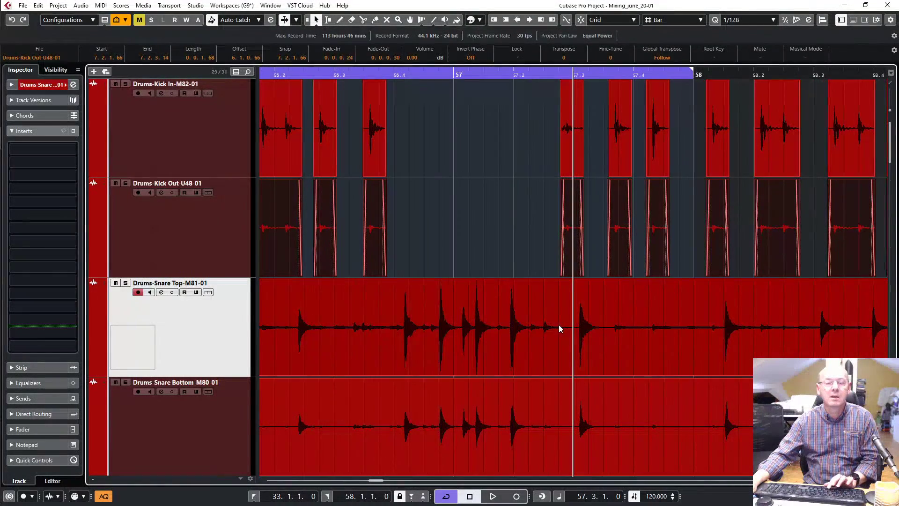
click(126, 283)
key(space)
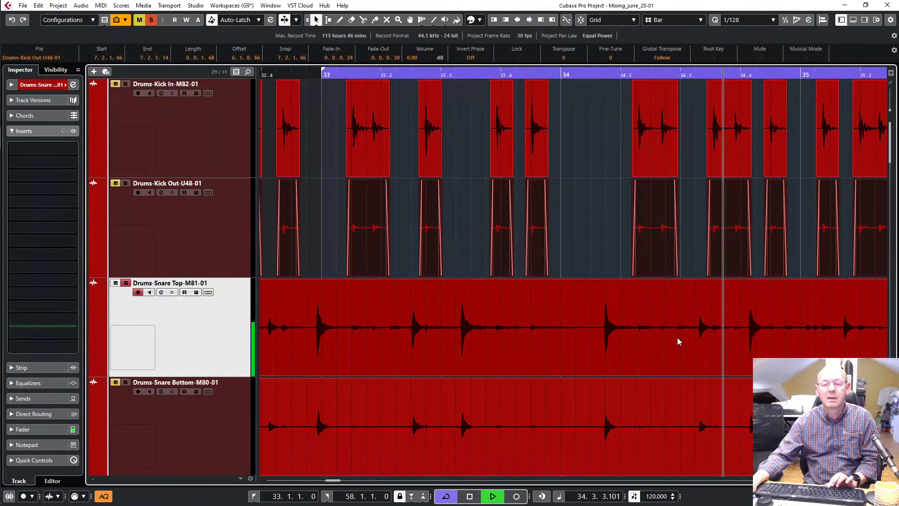
key(h)
key(space)
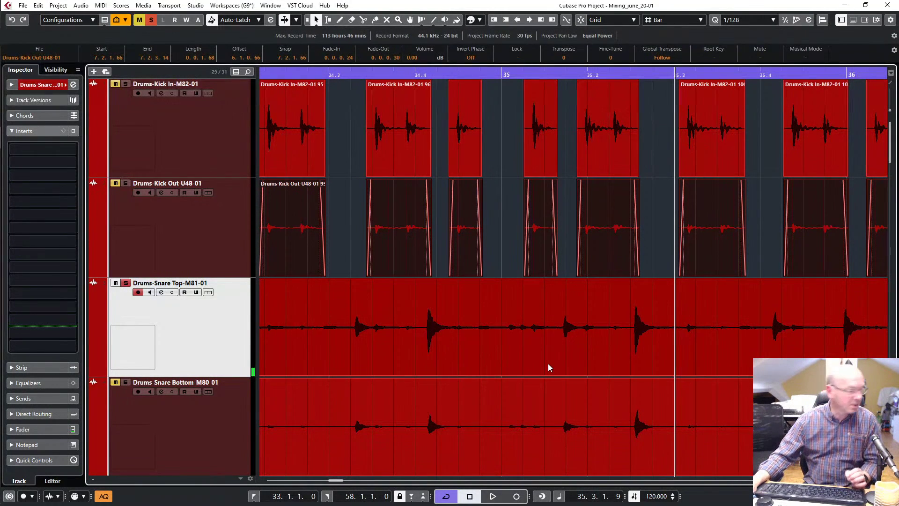
Step: Examine the Drums-Snare Top waveform and the bleed between its hits around bar 35
key(h)
key(h)
key(h)
key(h)
key(h)
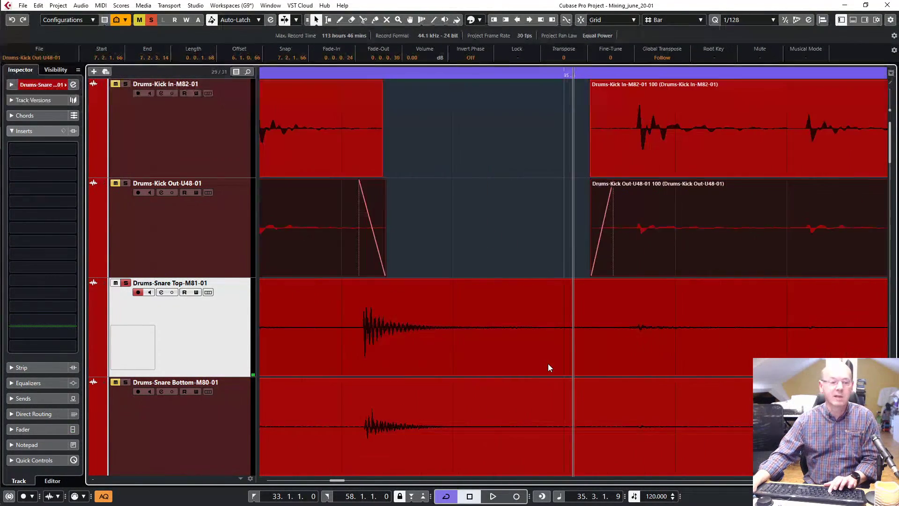
key(g)
key(g)
key(g)
key(g)
key(g)
key(g)
key(g)
key(g)
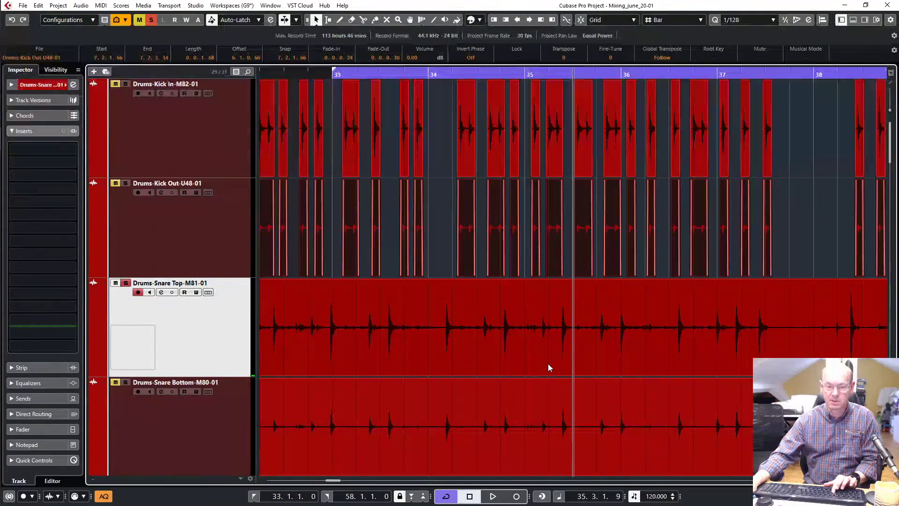
Step: Shrink the track heights to an overview of all section groups and clear the Drums-Snare Top solo
key(g)
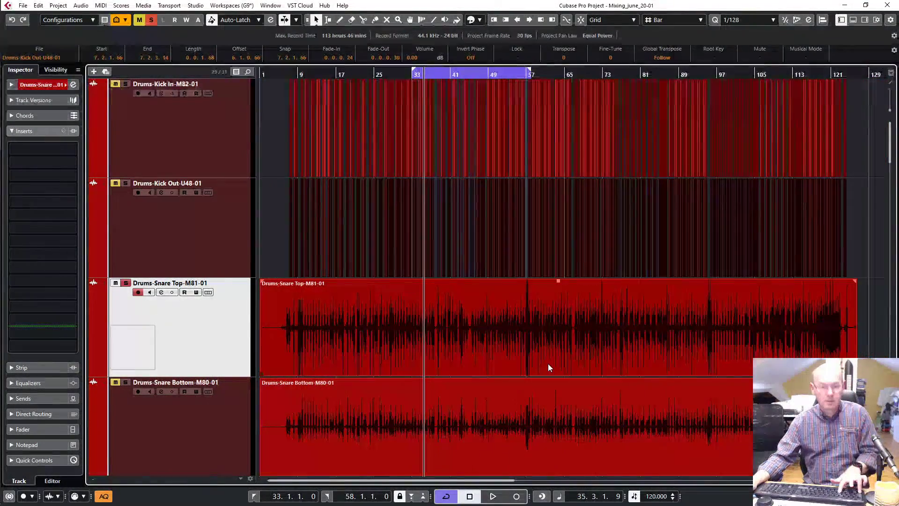
key(shift+g)
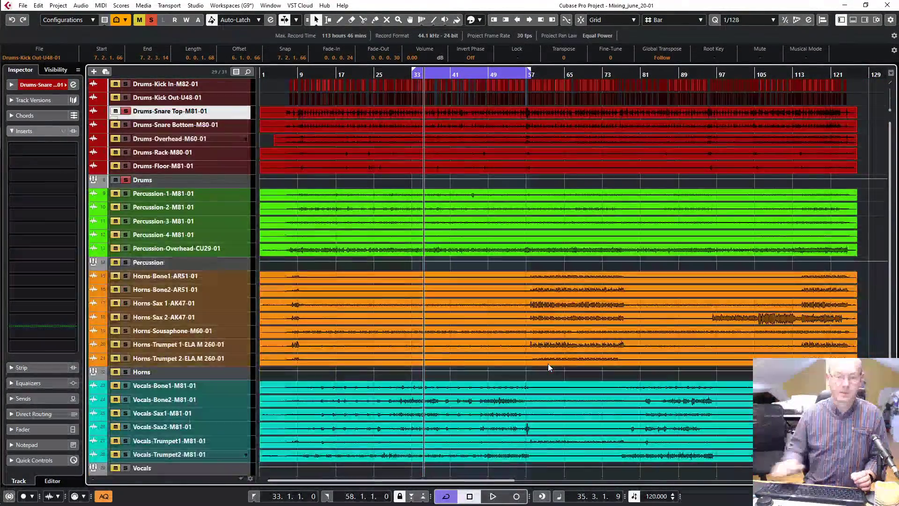
click(126, 111)
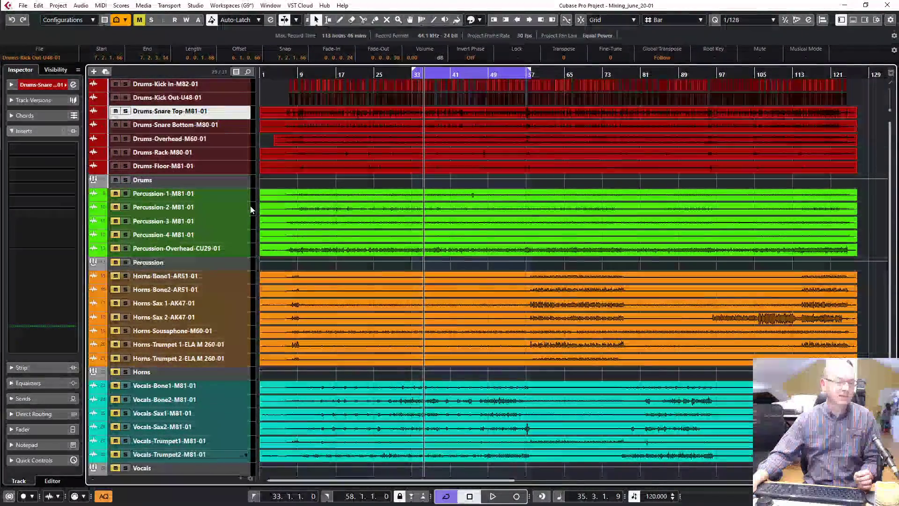
Step: Audition the full drum kit from bar 33 for a couple of bars and stop playback
key(1)
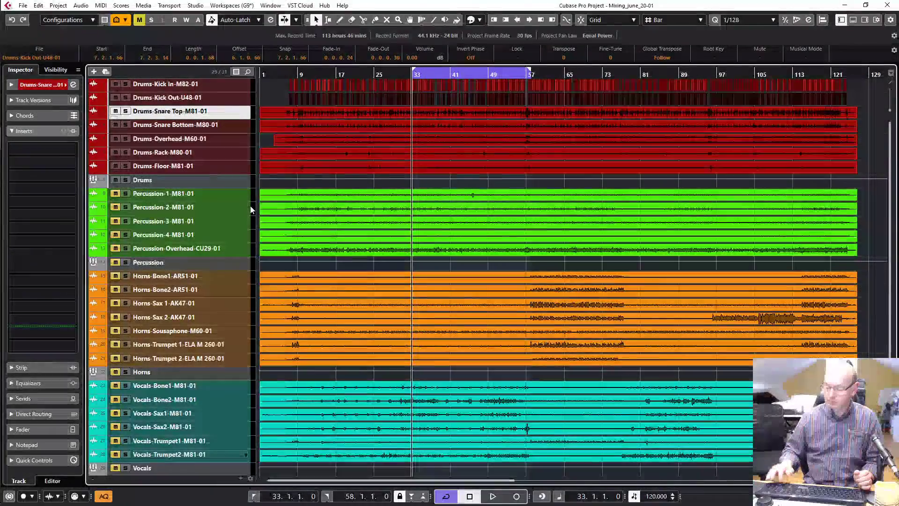
key(space)
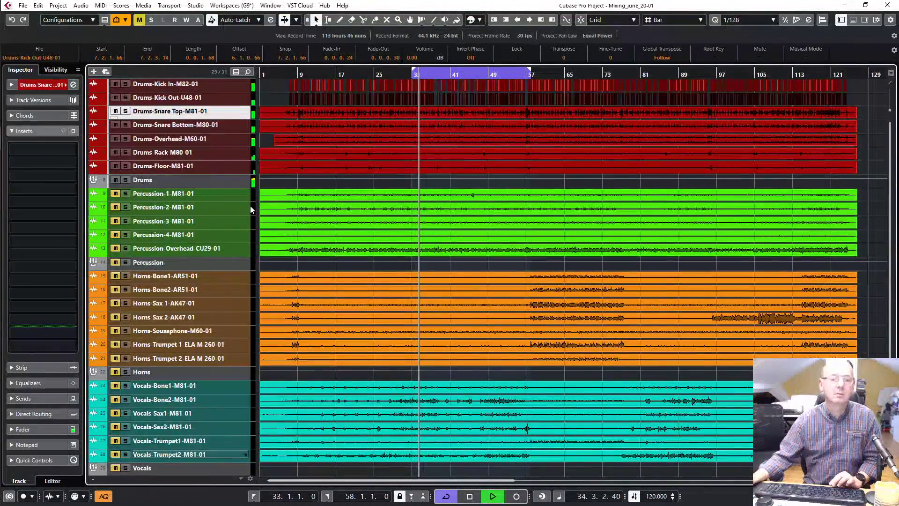
key(space)
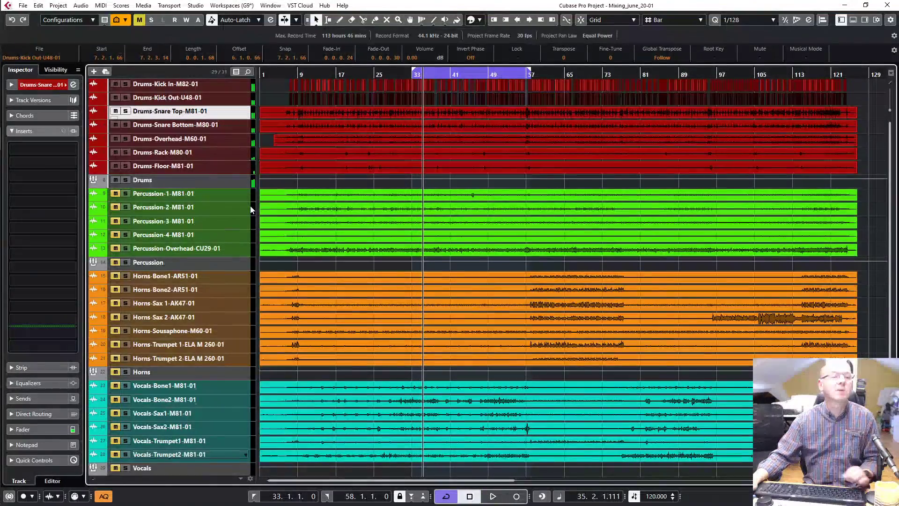
Step: Add a stereo group channel named Kick to the Drums-Kick In and Drums-Kick Out tracks, created outside any folder
click(224, 99)
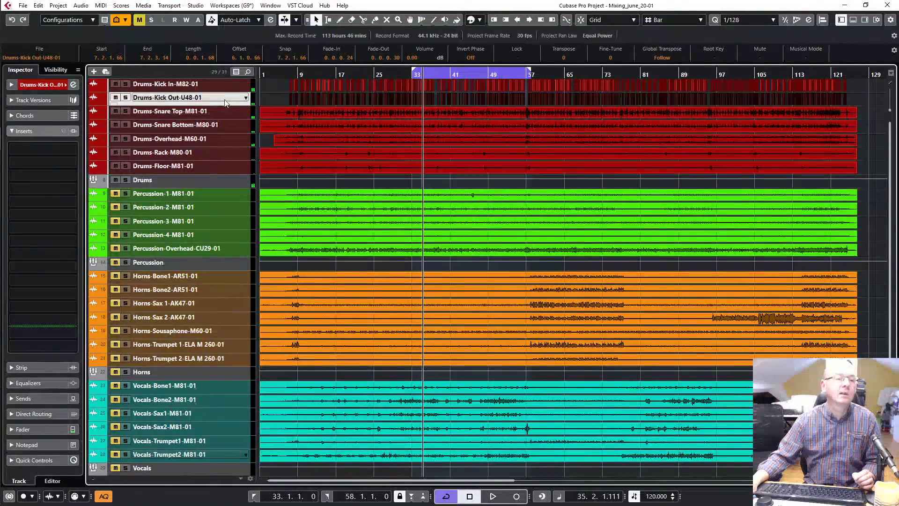
ctrl+click(237, 86)
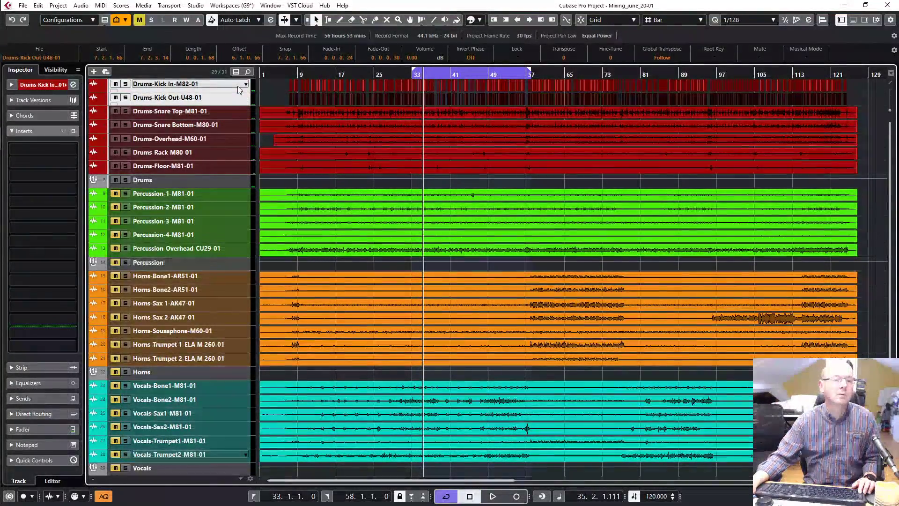
right_click(243, 97)
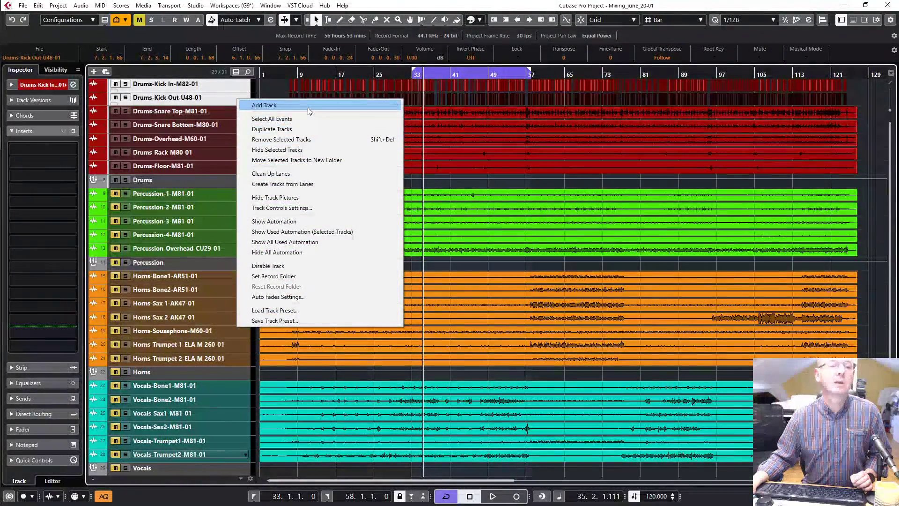
mouse_move(313, 107)
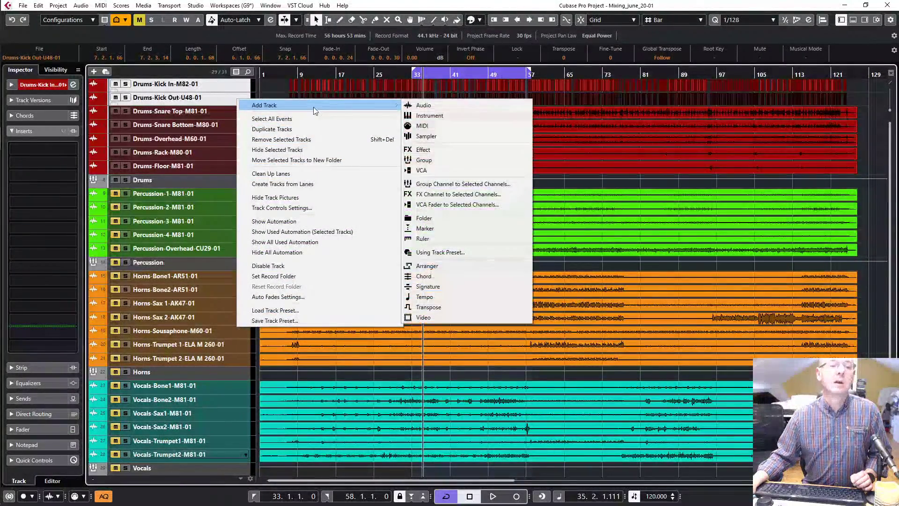
click(448, 185)
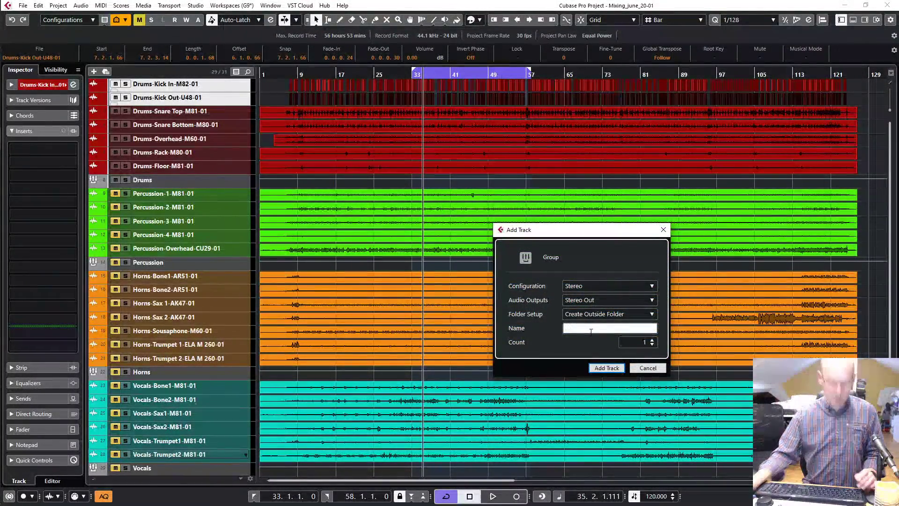
key(Return)
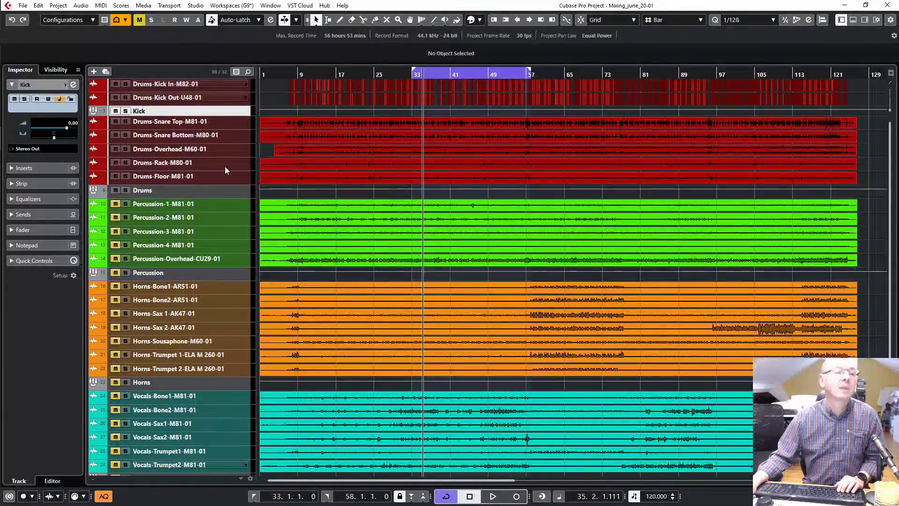
Step: Add a stereo group channel named Snare to the Drums-Snare Top and Drums-Snare Bottom tracks, created outside any folder
click(241, 125)
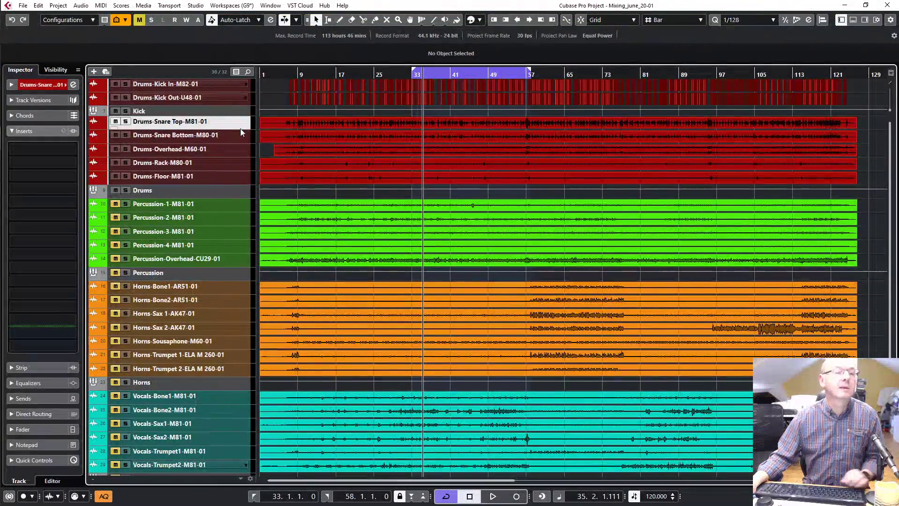
shift+click(241, 137)
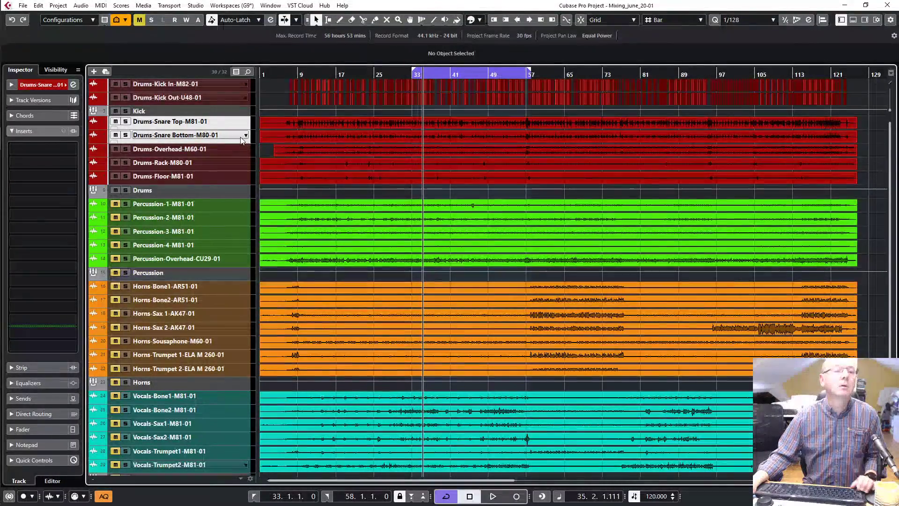
right_click(240, 136)
mouse_move(307, 146)
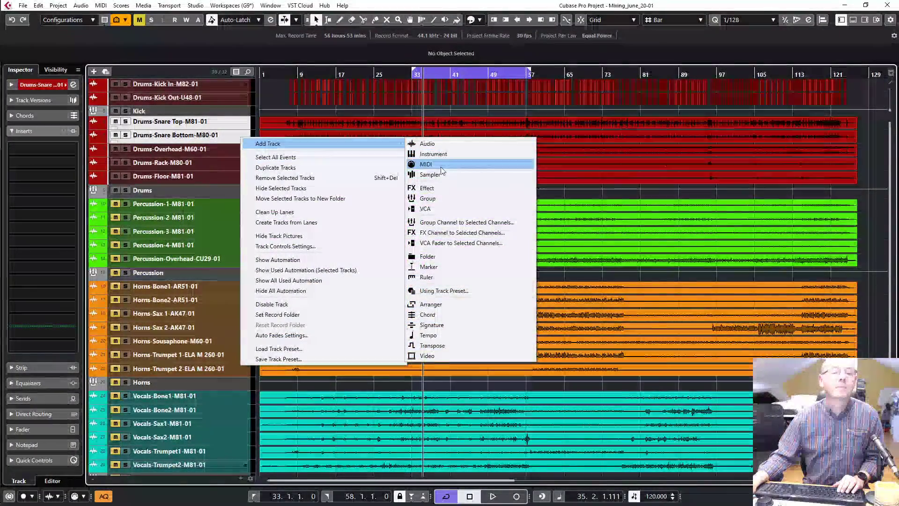
click(460, 223)
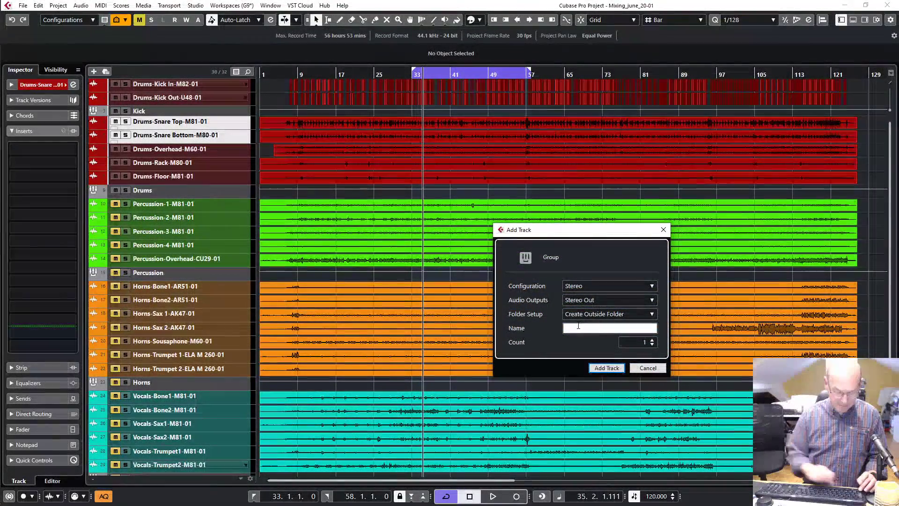
key(Return)
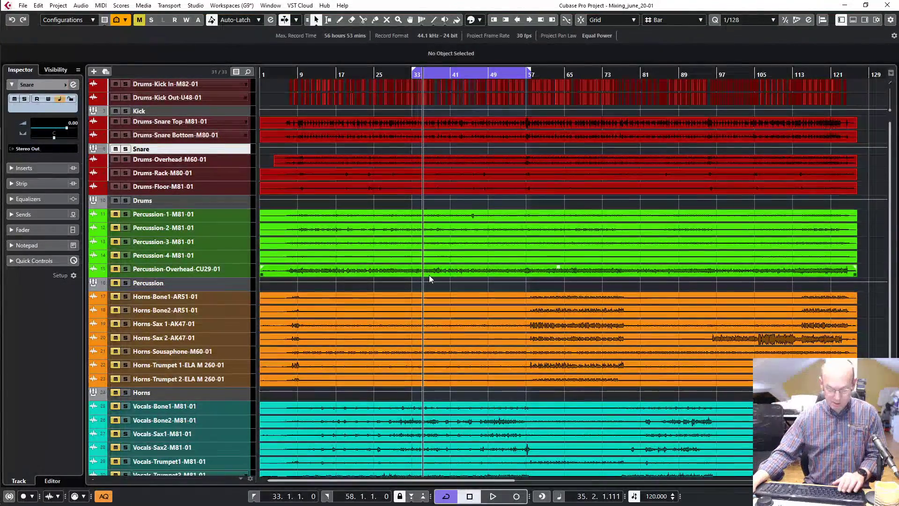
Step: Open the MixConsole and show the drum channels from Drums-Kick In onward
key(F3)
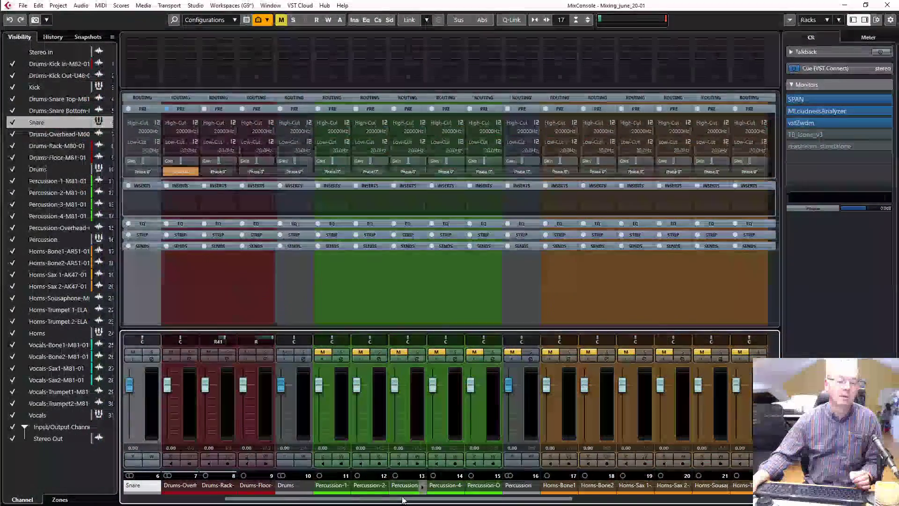
drag(403, 499, 299, 499)
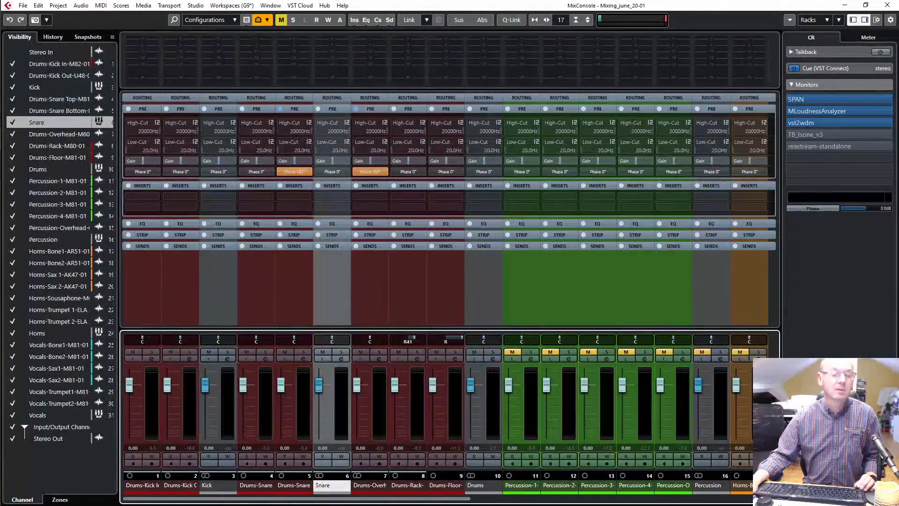
click(220, 487)
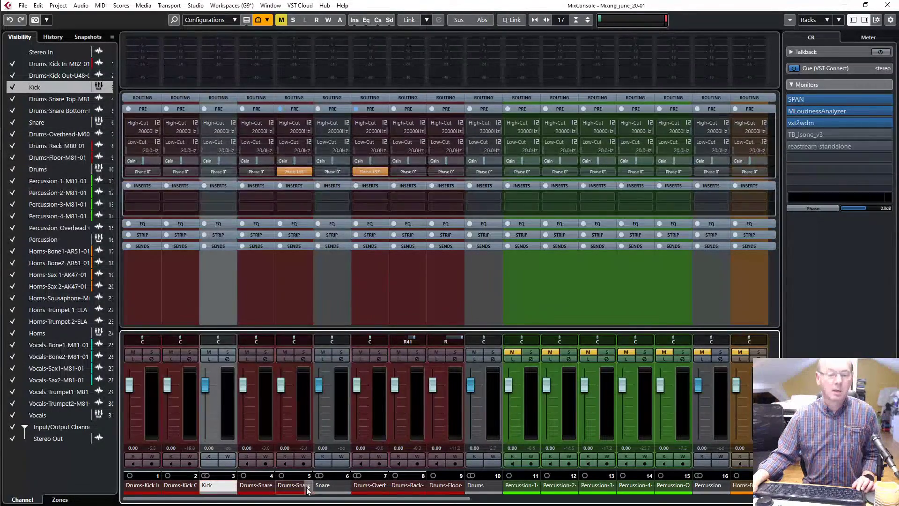
ctrl+click(338, 489)
drag(344, 499, 380, 498)
ctrl+click(363, 485)
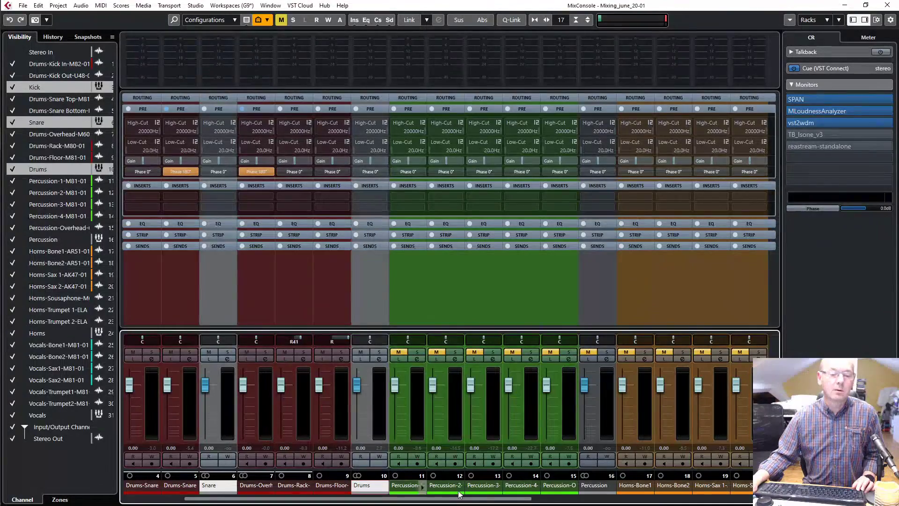
ctrl+click(593, 485)
drag(532, 499, 469, 499)
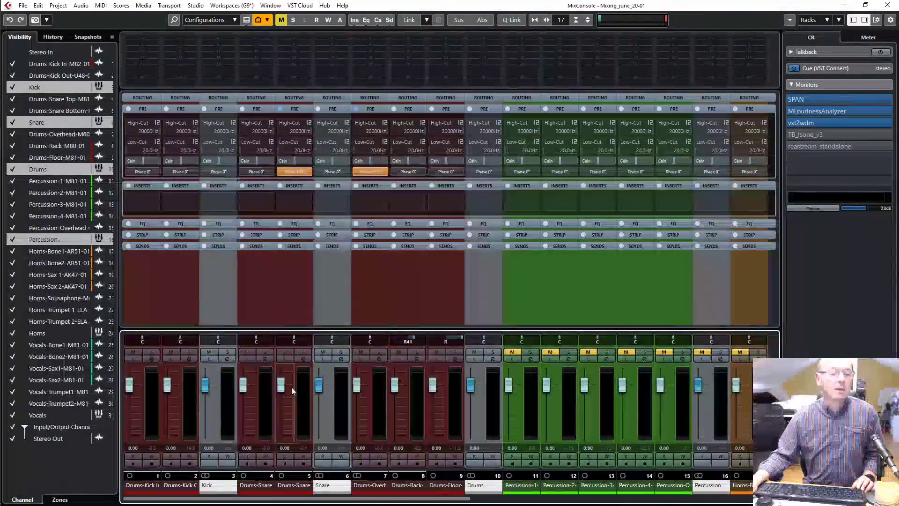
Step: Show the channel routing and send the outputs of the Kick and Snare groups to the Drums group
click(225, 97)
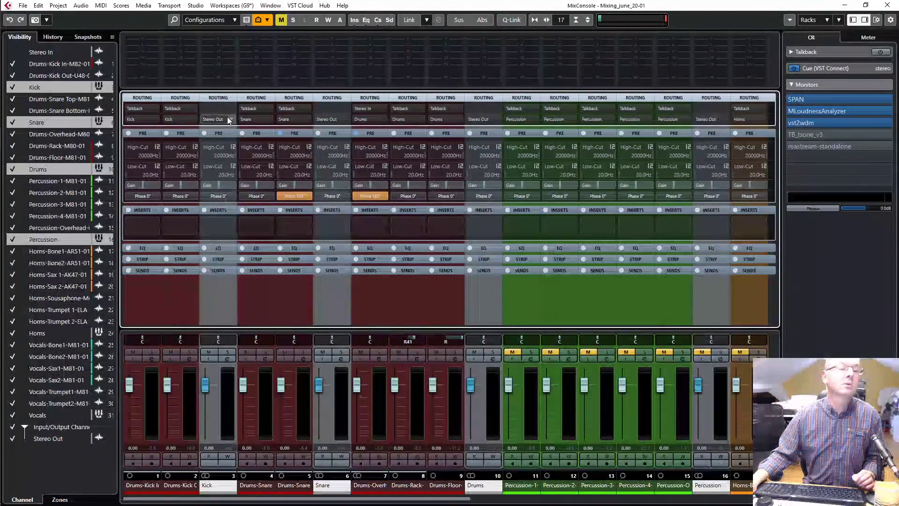
click(229, 119)
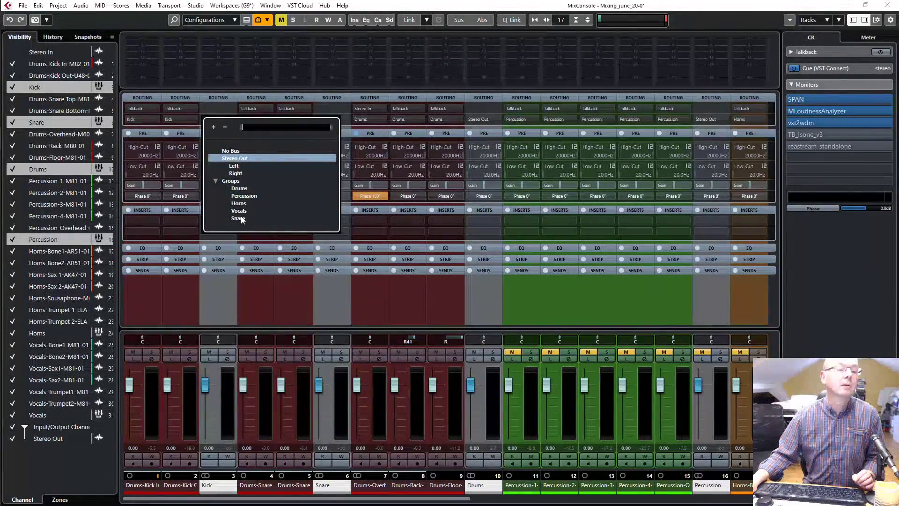
click(240, 188)
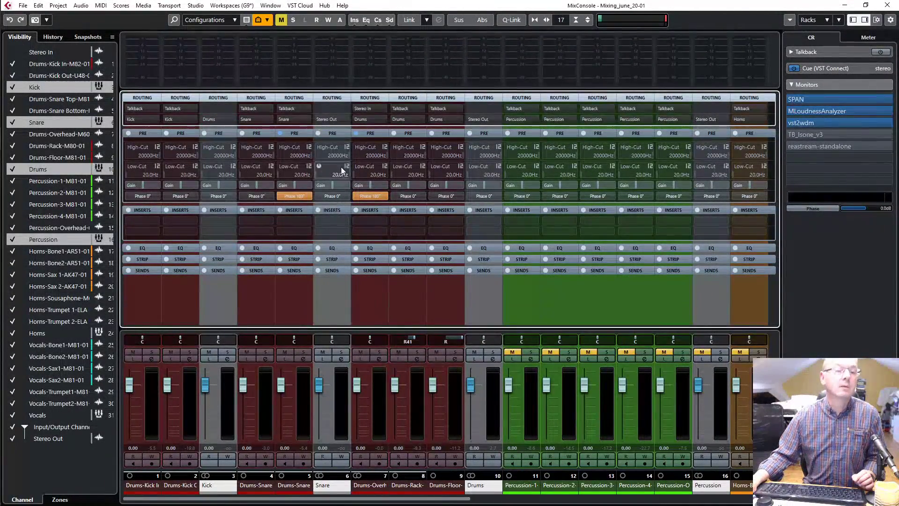
click(344, 120)
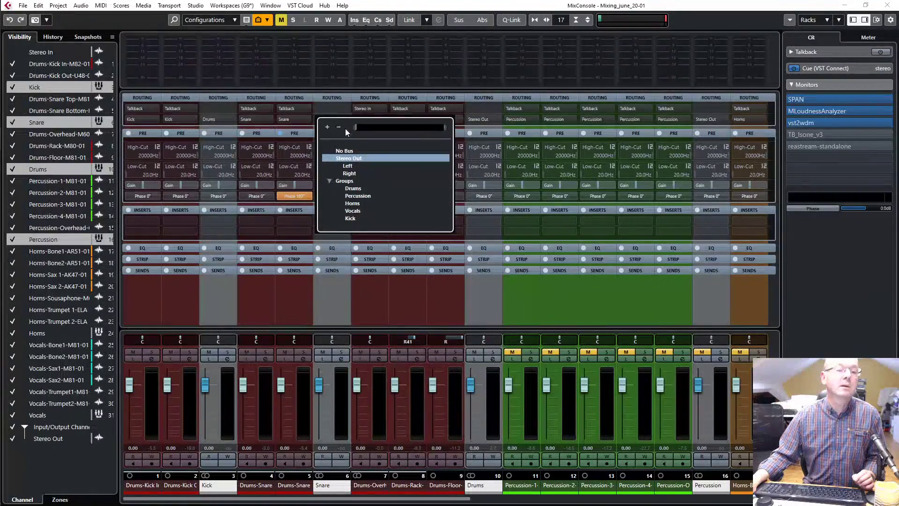
click(353, 188)
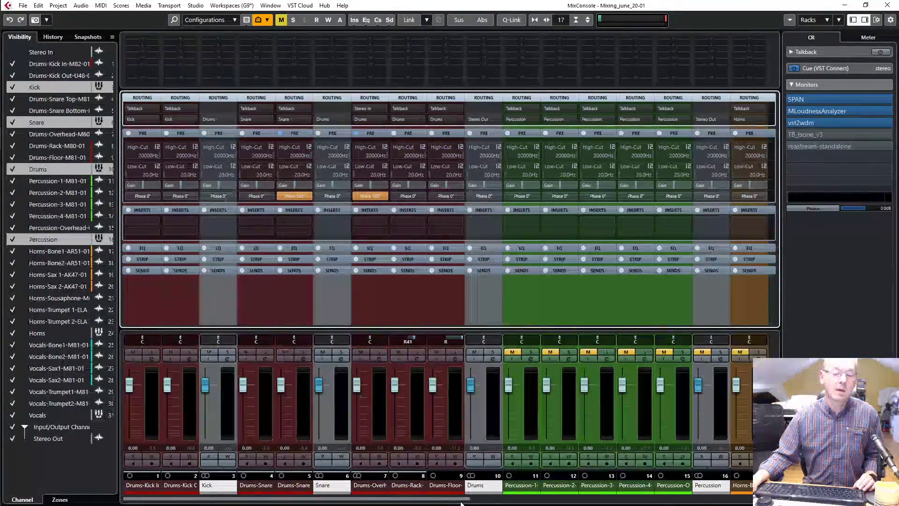
Step: Add a stereo group channel named Mixbus to the Drums, Percussion, Horns and Vocals group channels, with its output to Stereo Out
scroll(295, 486, right, 5)
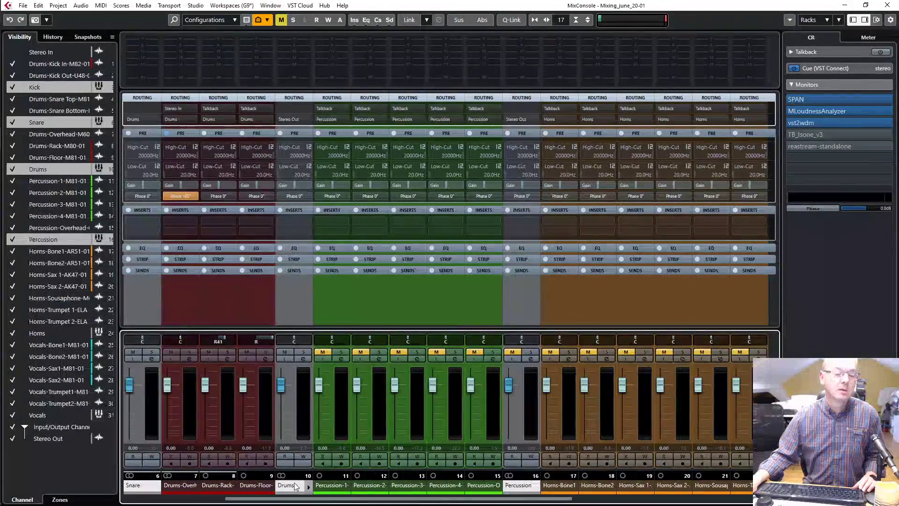
click(295, 487)
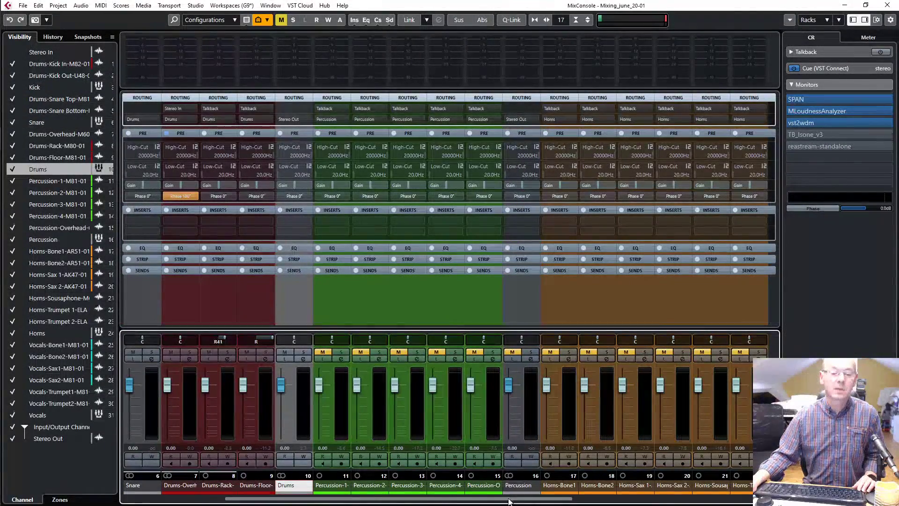
ctrl+click(517, 484)
scroll(747, 500, right, 10)
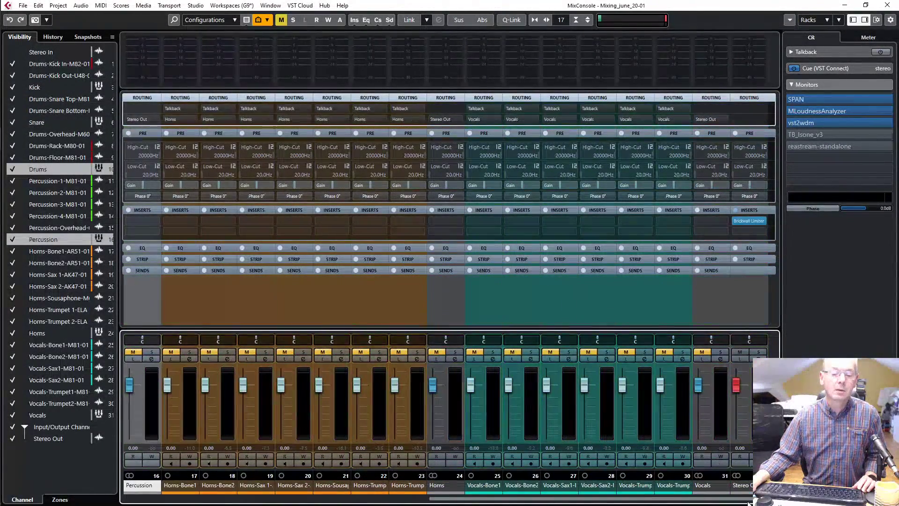
ctrl+click(445, 484)
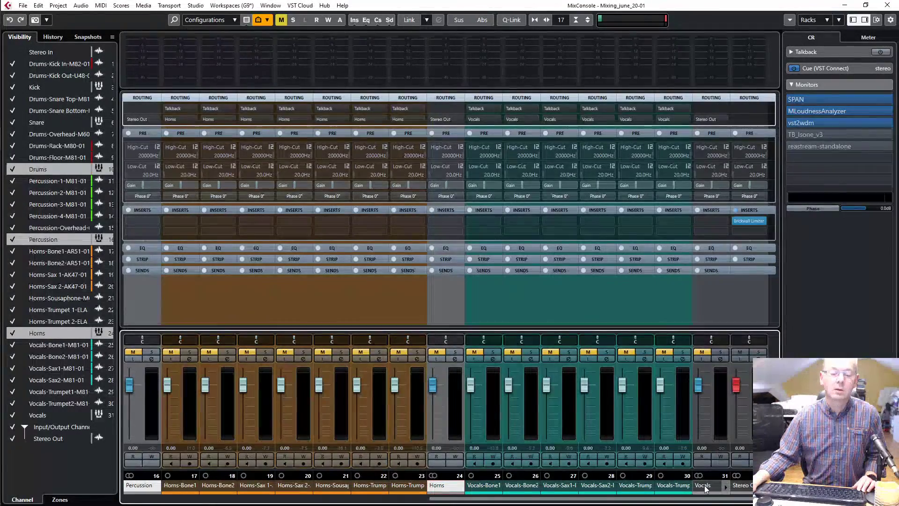
ctrl+click(706, 487)
right_click(705, 487)
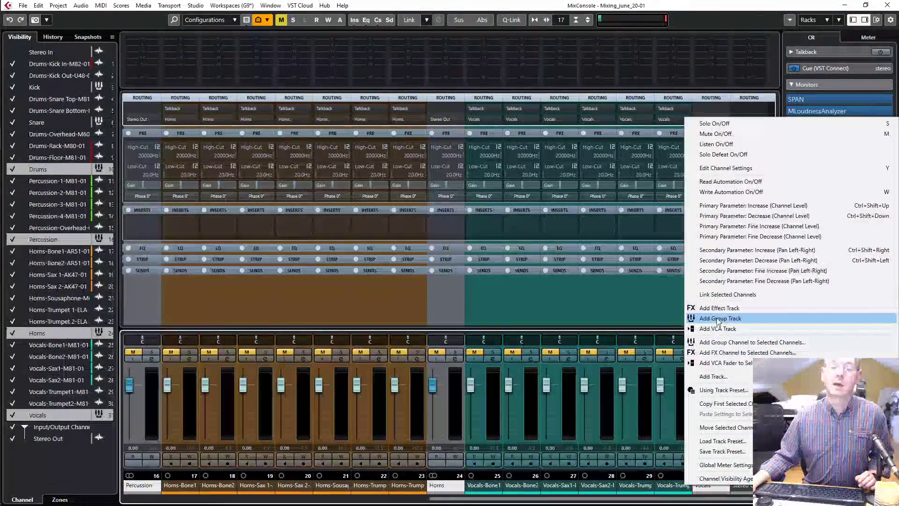
click(729, 344)
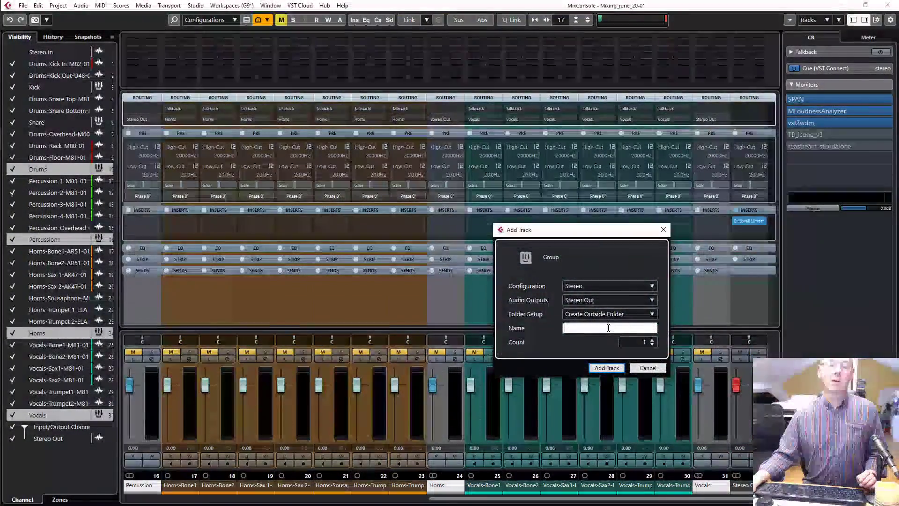
text(Mi)
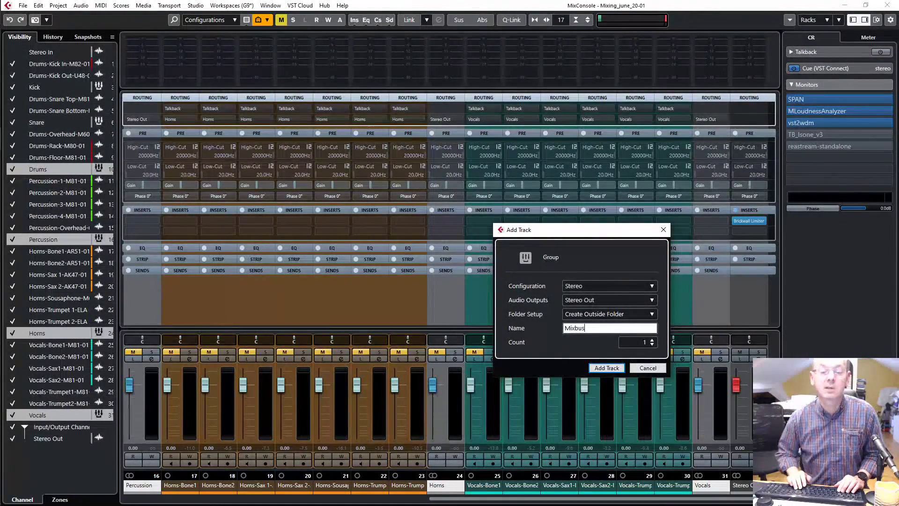
text(xbus)
key(Return)
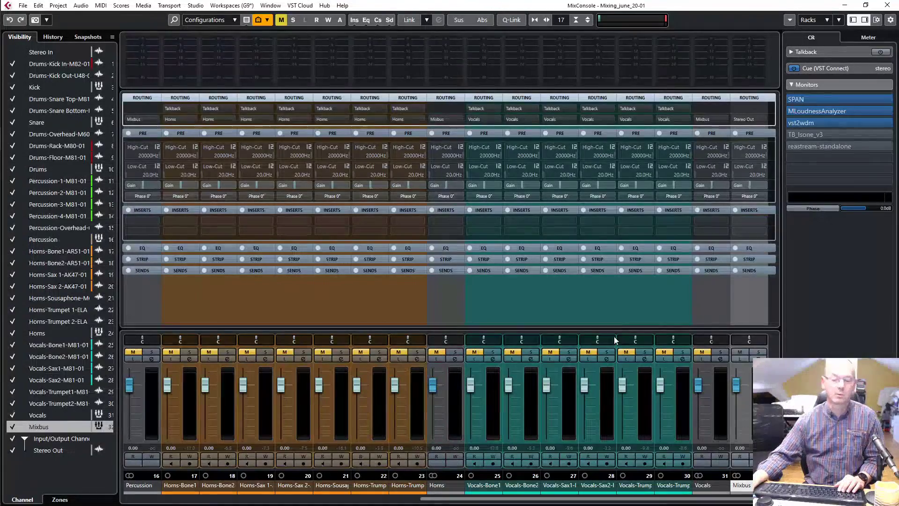
Step: Review the output routing from the Mixbus back to the drum channels, with the channel strips narrowed to fit 21 channels
drag(716, 499, 735, 499)
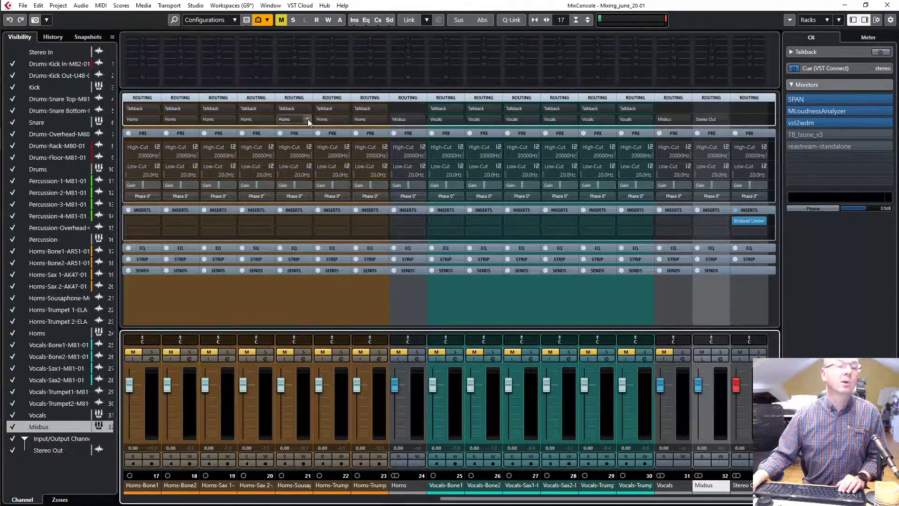
drag(537, 500, 208, 502)
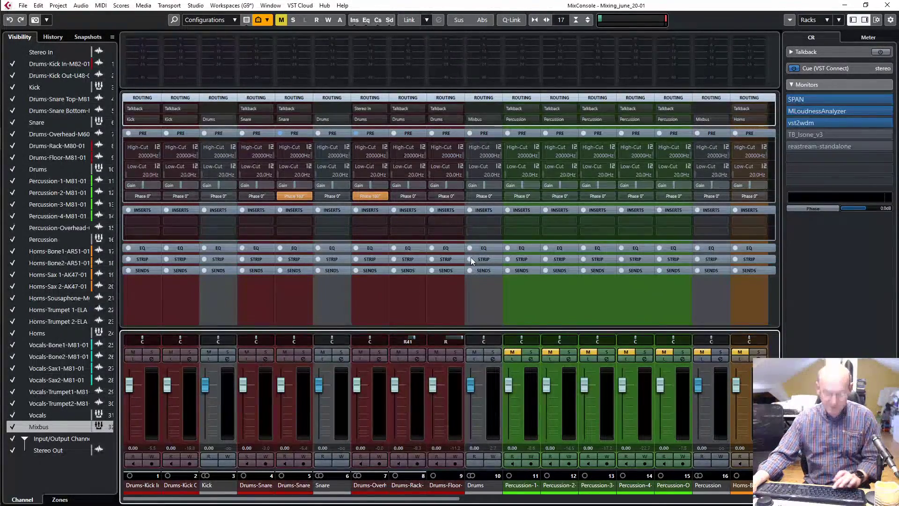
key(g)
key(g)
key(g)
key(g)
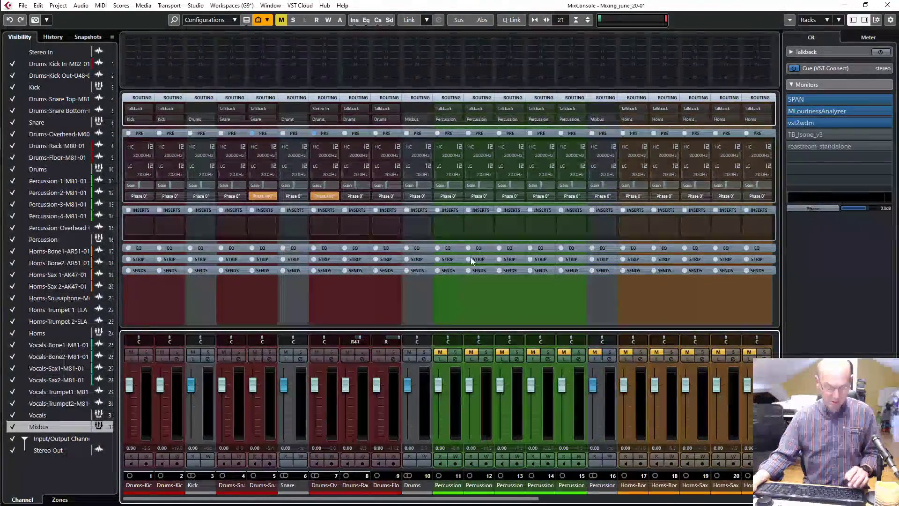
Step: Open SPAN beside the mixer, clear of the channel routing, with the mixer view back at the first kick channels
key(F3)
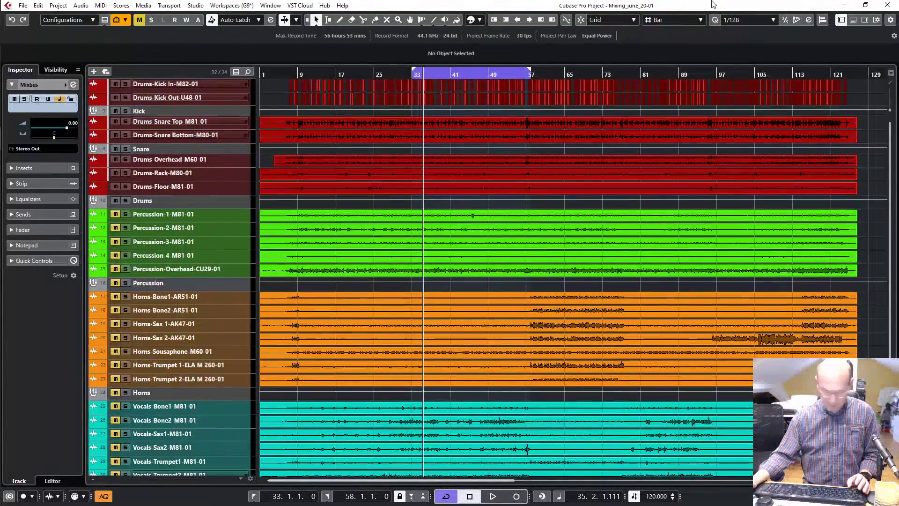
key(F3)
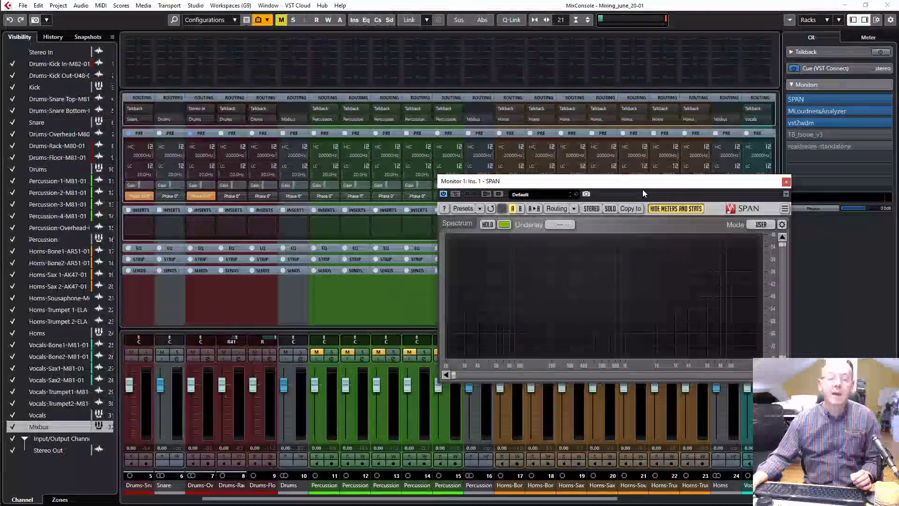
drag(665, 189, 667, 224)
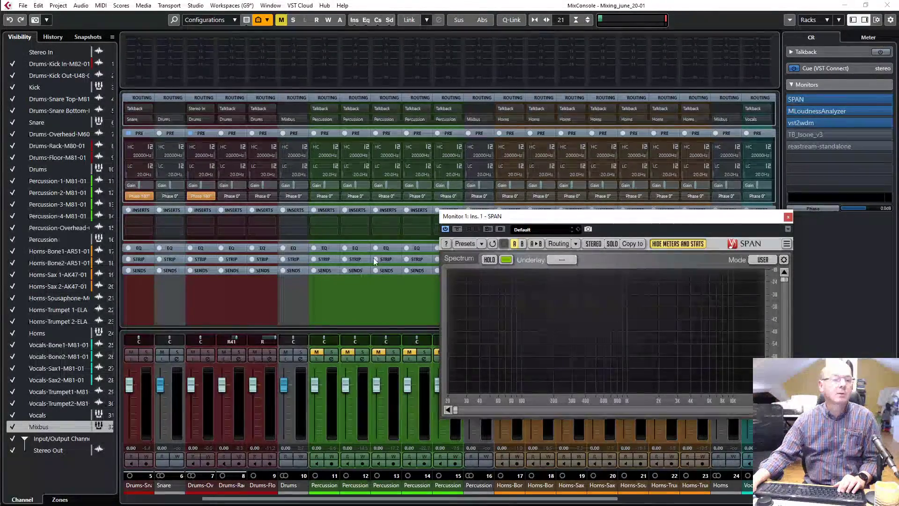
drag(218, 497, 117, 503)
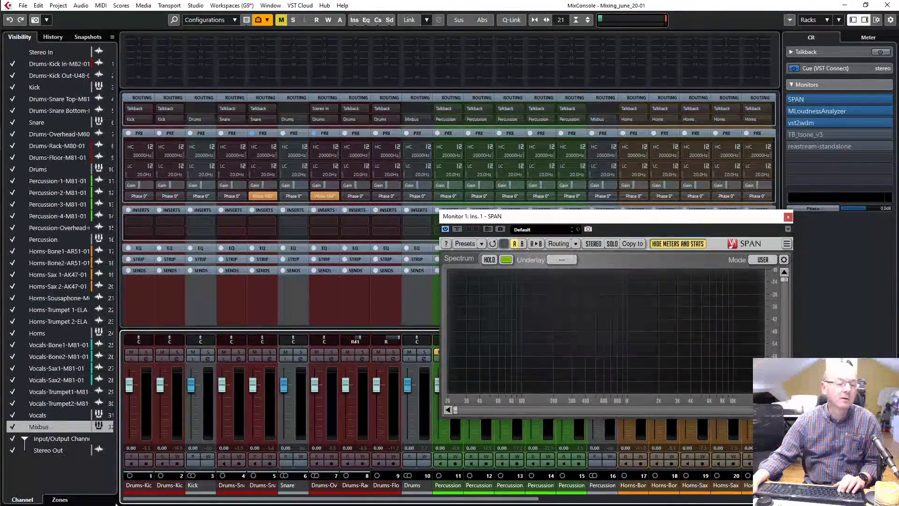
Step: Solo the kick channels, play them back and hold their spectrum in SPAN
click(145, 352)
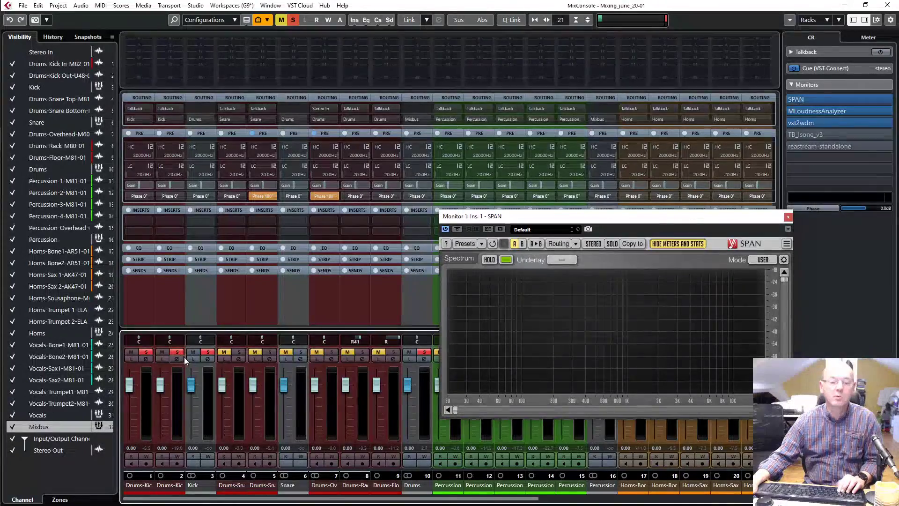
key(space)
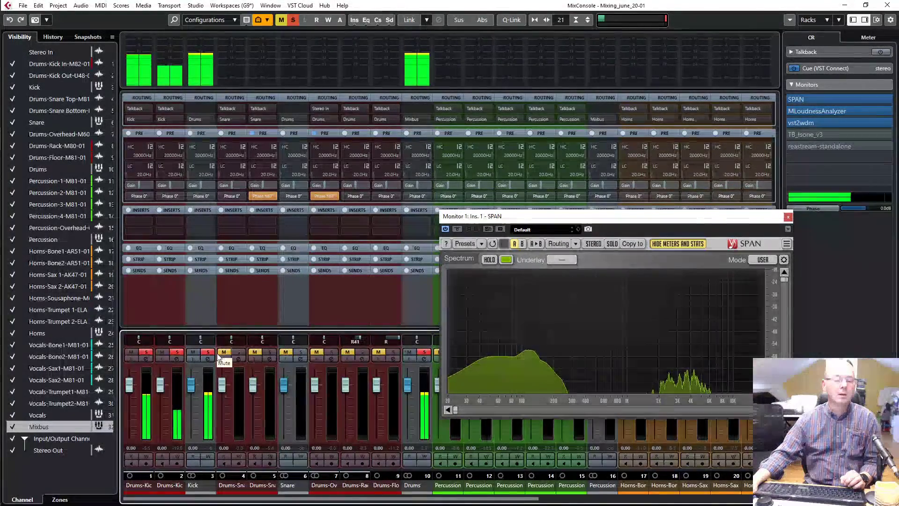
click(489, 260)
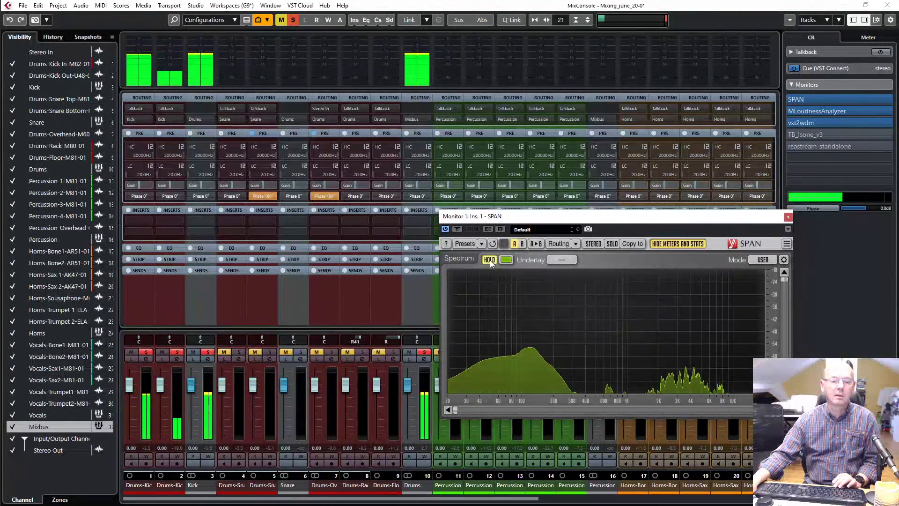
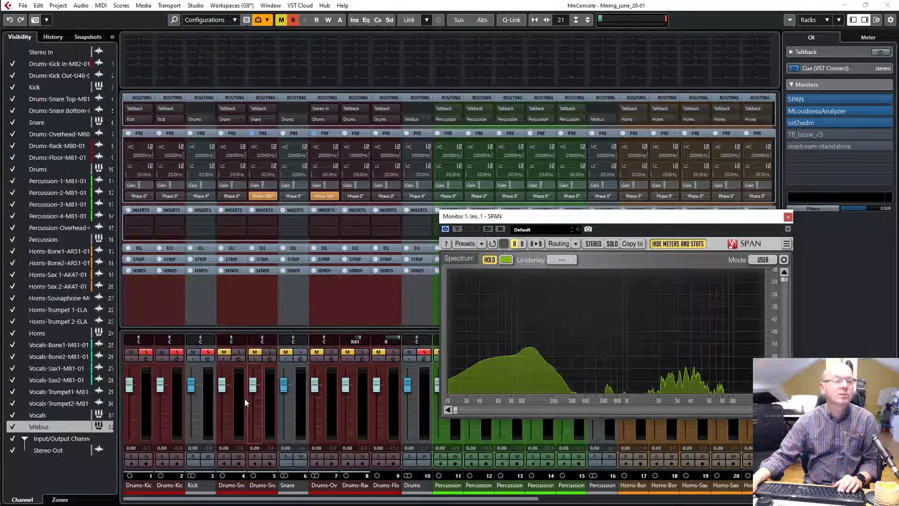
Step: Note the frequency ranges "60Hz, 120Hz" and "2k -6k" in the Kick group's notepad in the project window
key(F3)
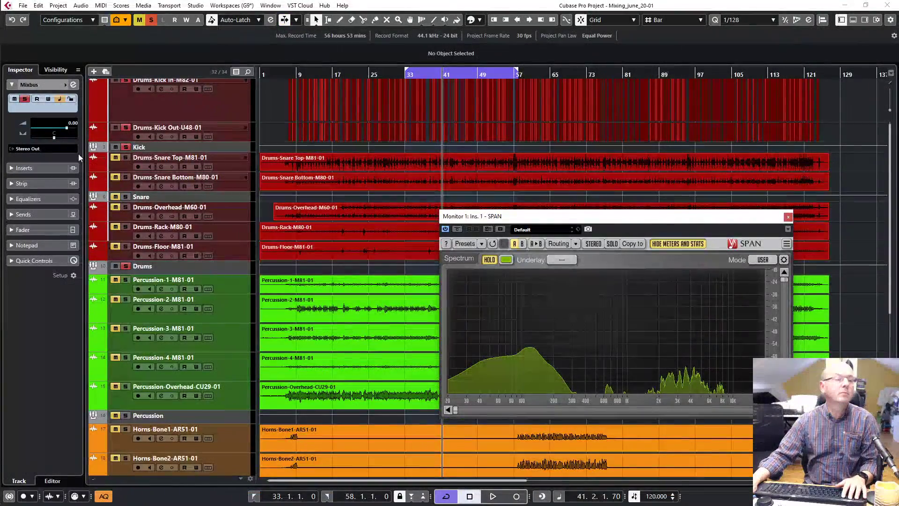
click(231, 131)
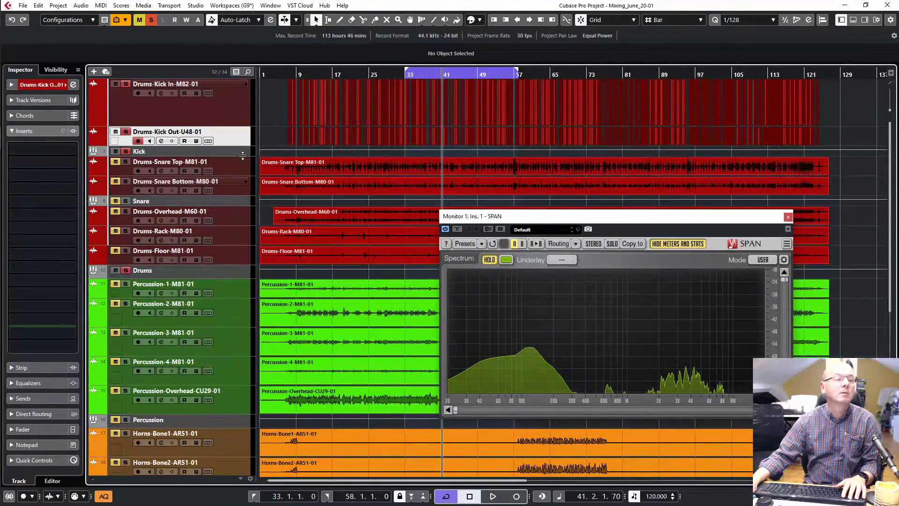
click(243, 154)
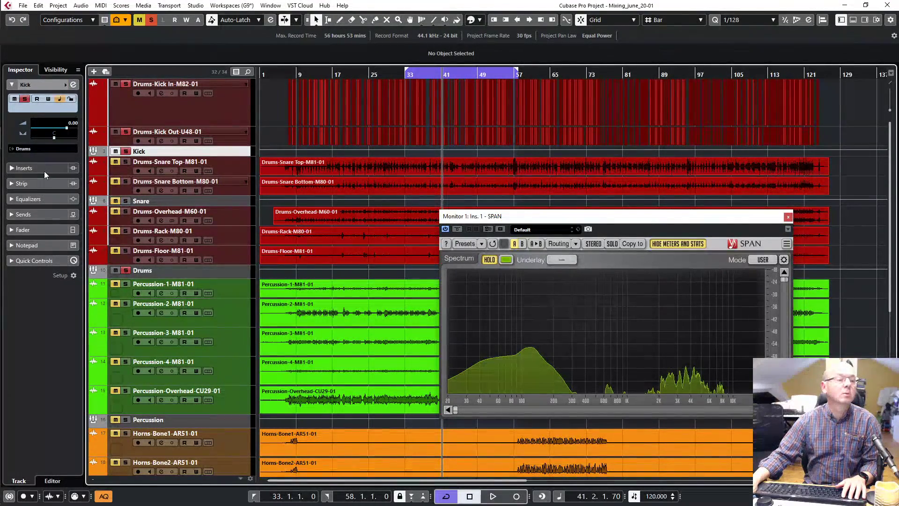
ctrl+click(37, 245)
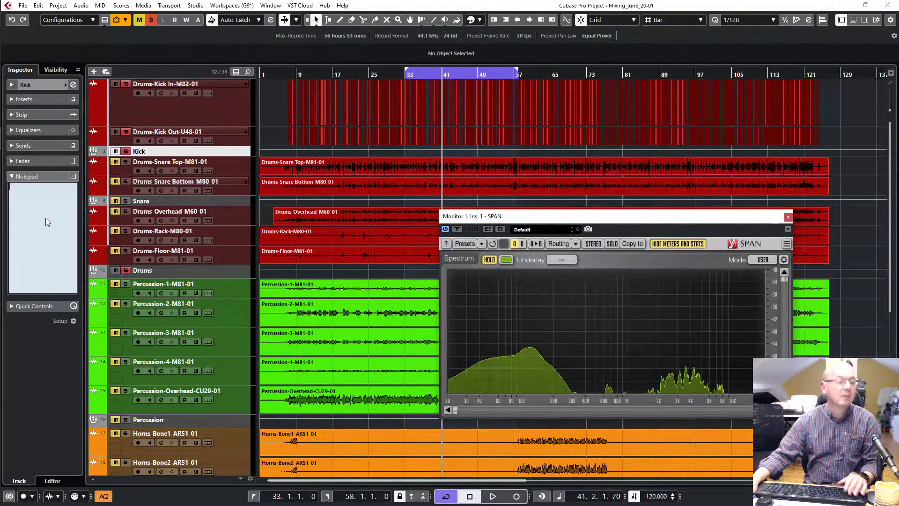
text(60Hz, 120Hz)
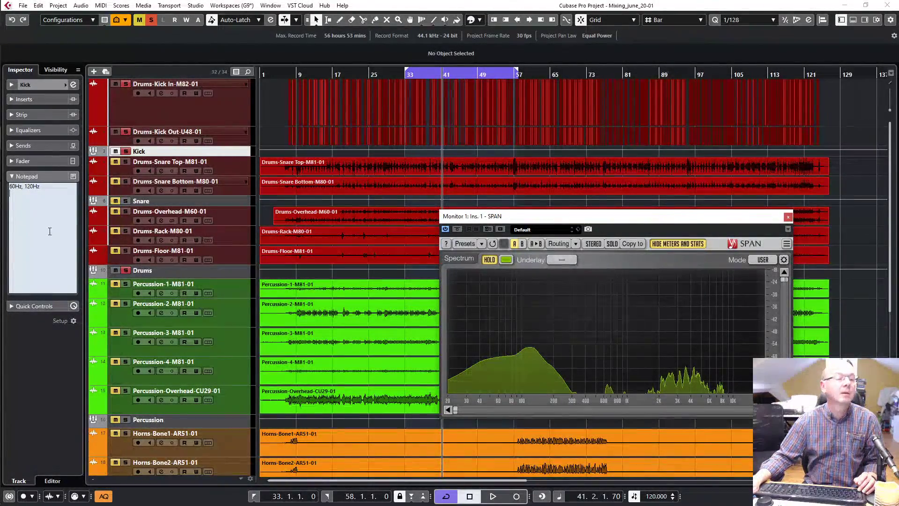
text(2k -6k)
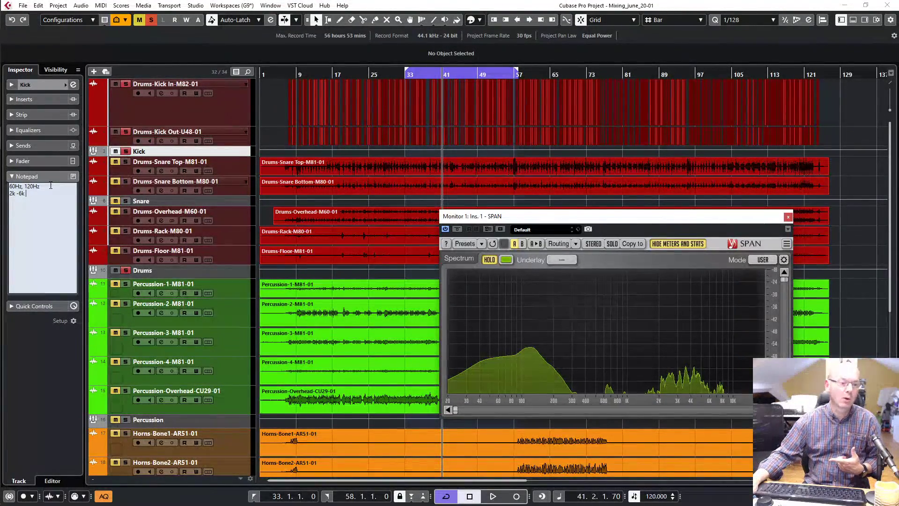
mouse_move(532, 349)
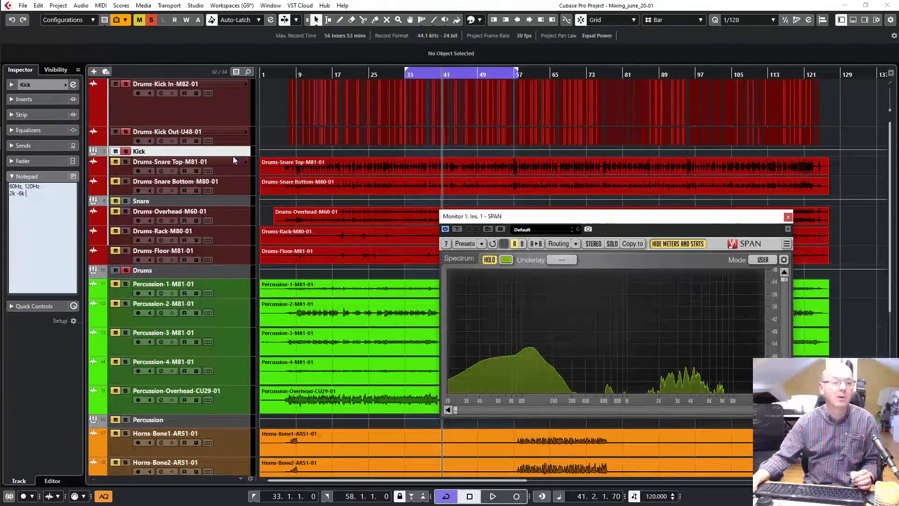
Step: Play the Drums-Kick In track without Drums-Kick Out in the solo, with the timeline zoomed in to the looped bars
click(229, 114)
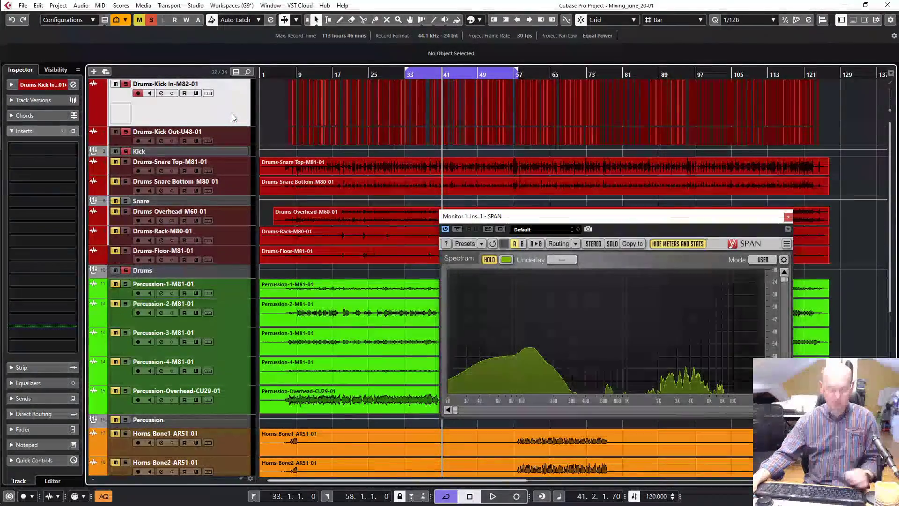
key(space)
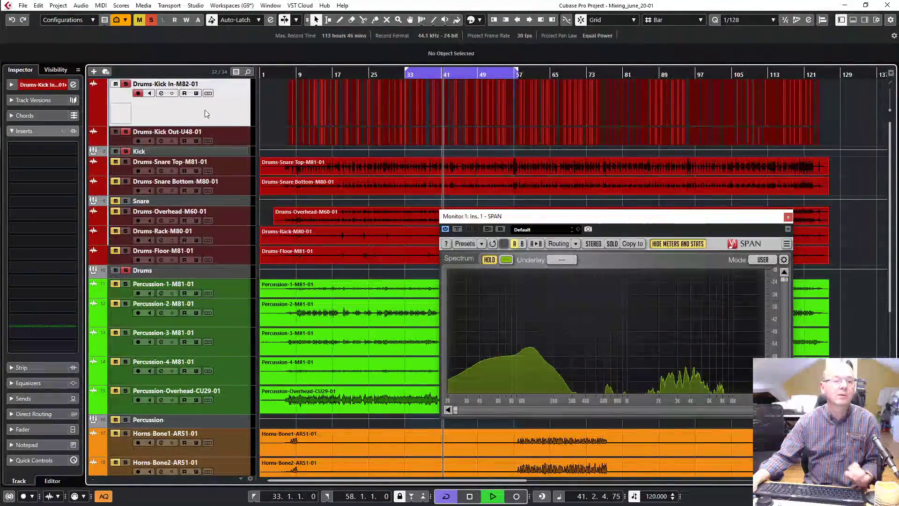
click(125, 133)
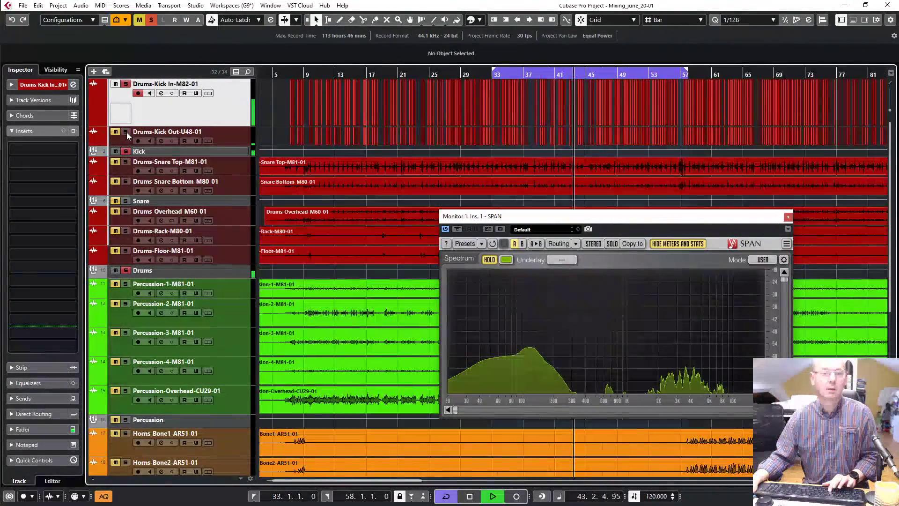
key(h)
key(h)
key(h)
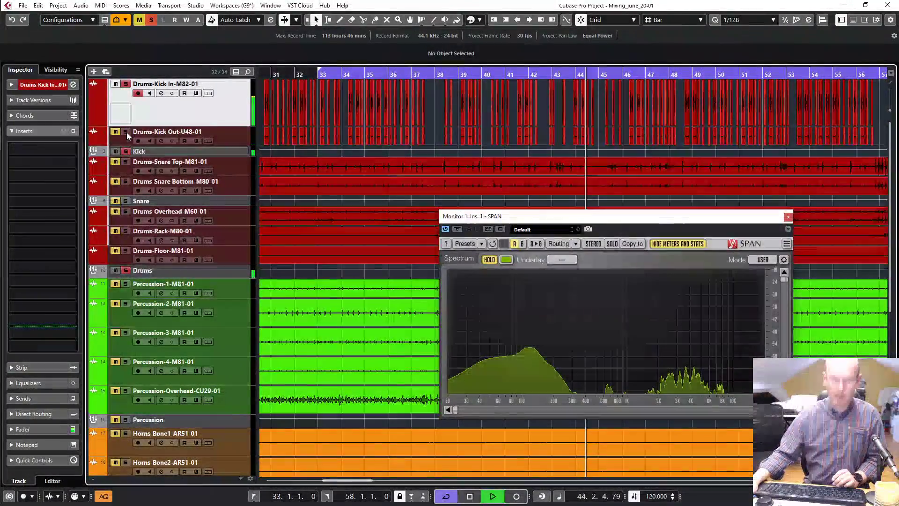
Step: Give the Drums-Kick In channel a low-cut filter with a 48 dB/Oct slope that rolls off the lowest frequencies
key(e)
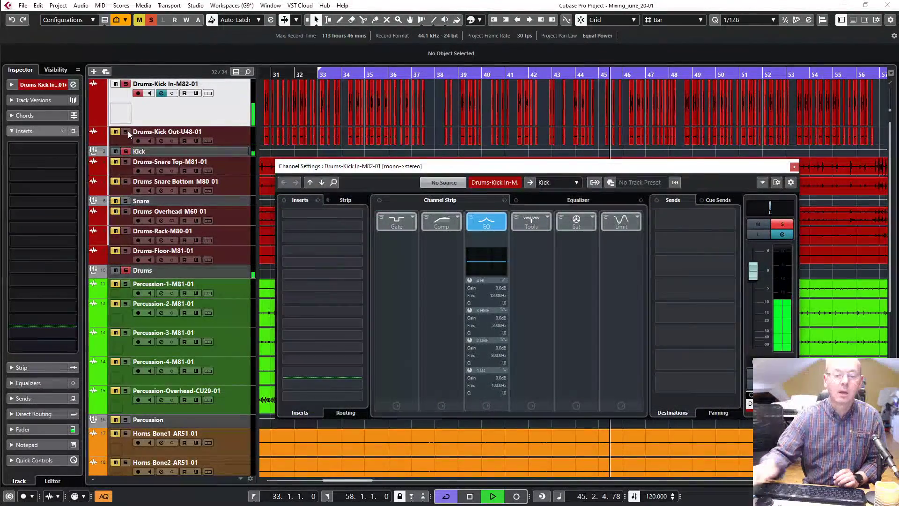
click(554, 200)
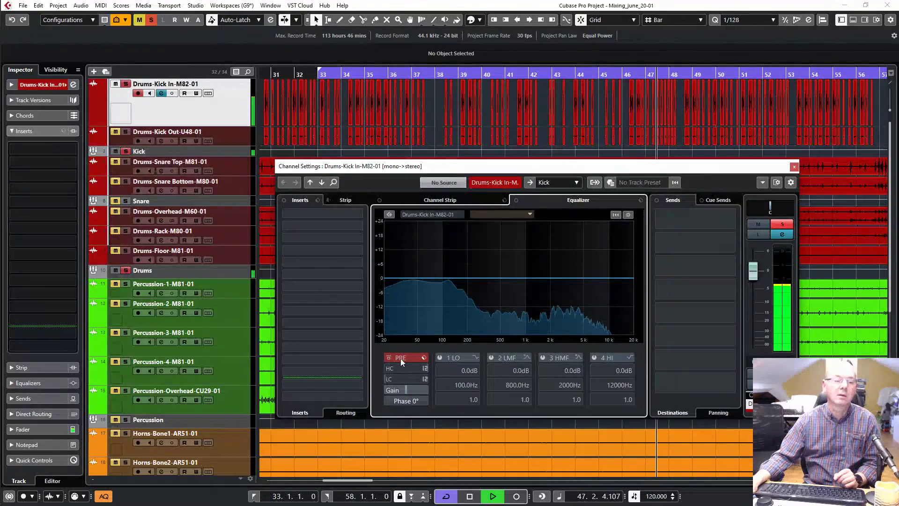
click(425, 379)
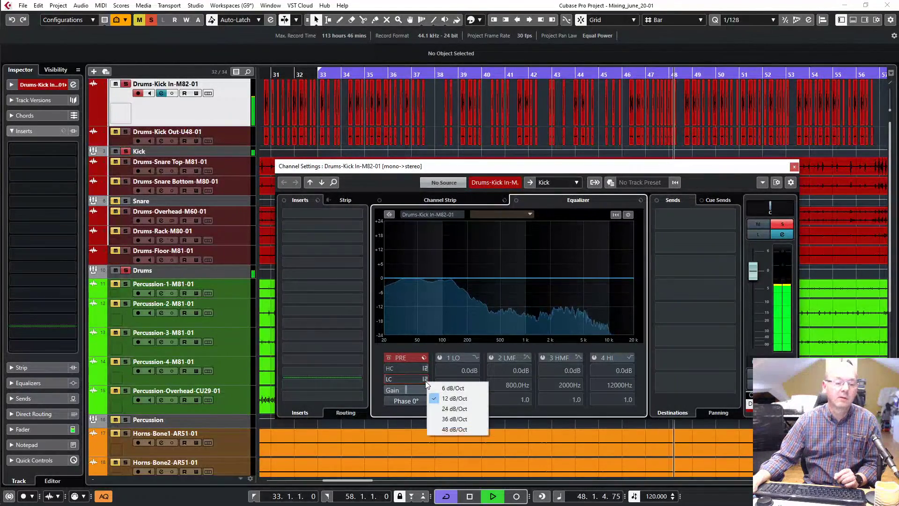
click(454, 428)
drag(402, 377, 405, 337)
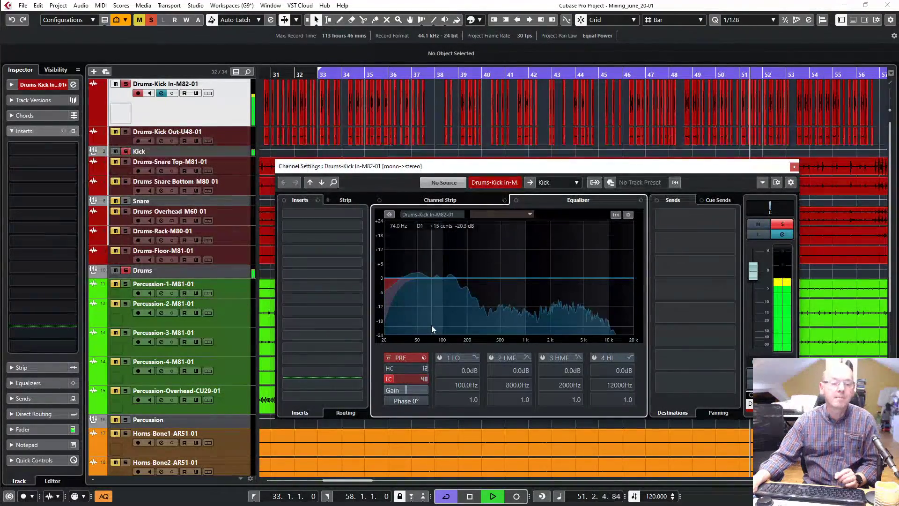
Step: Shape the Kick In EQ with a 4.3 dB boost at 126 Hz, a 4.5 dB high boost at 2826 Hz and a 6.1 dB cut at 517.4 Hz
drag(454, 281, 451, 268)
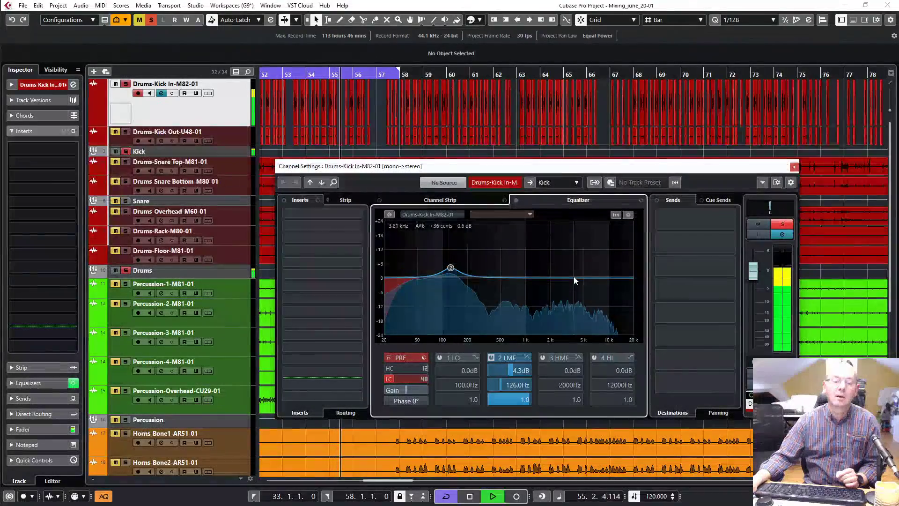
drag(574, 278, 563, 267)
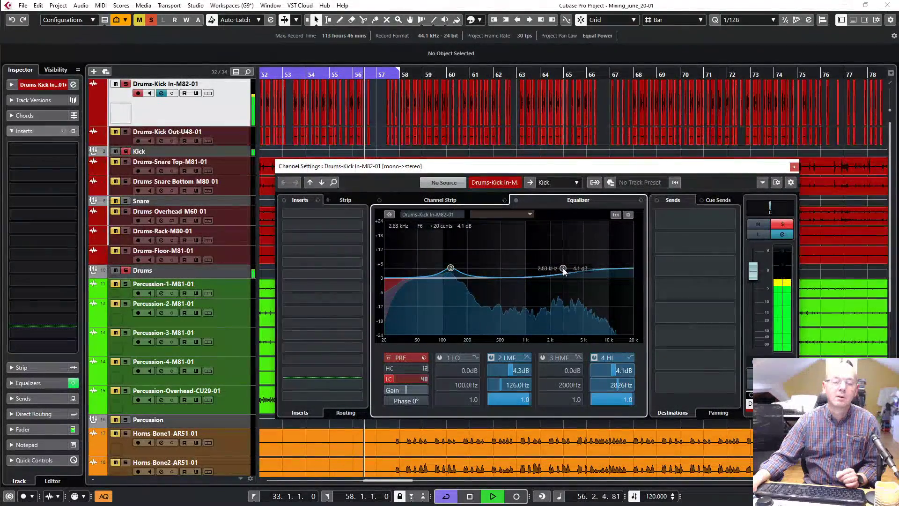
key(space)
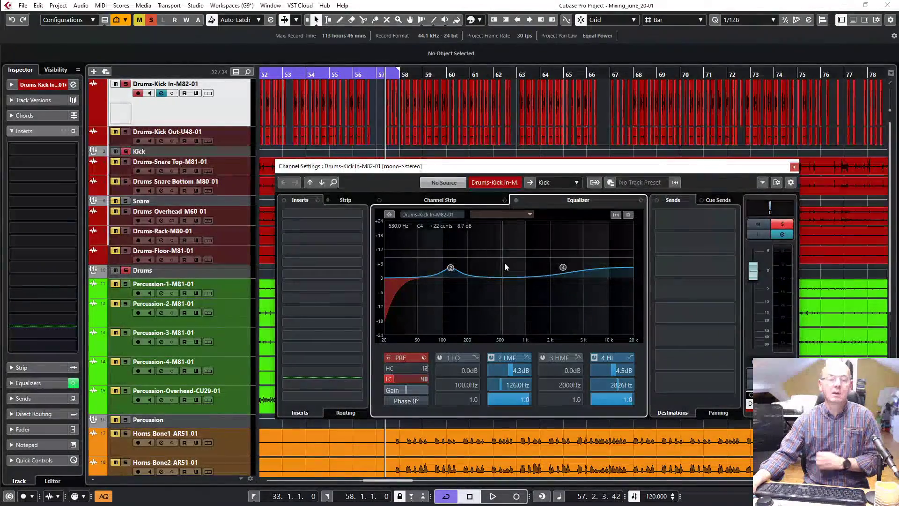
mouse_move(507, 277)
mouse_down()
mouse_move(499, 302)
mouse_move(505, 293)
mouse_up()
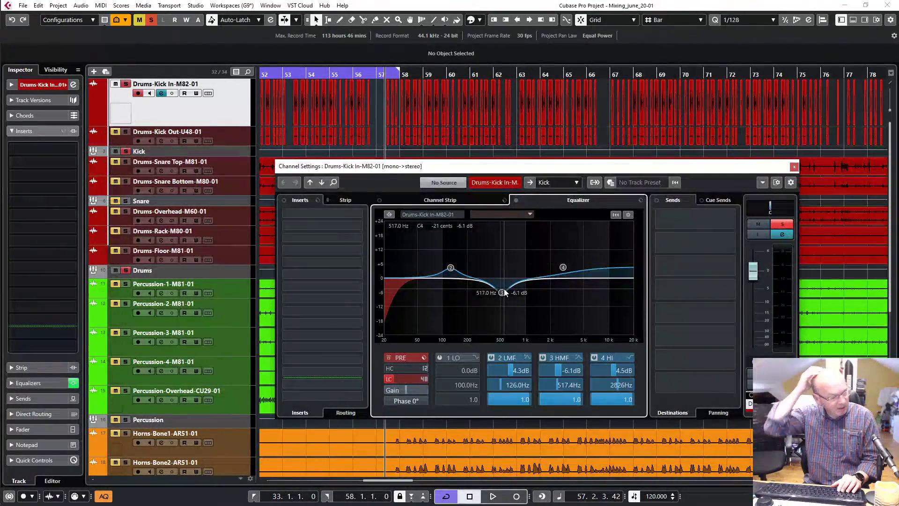
Step: Place the compressor after the EQ in the Kick In channel strip, load the VintageCompressor and open its full controls
click(471, 198)
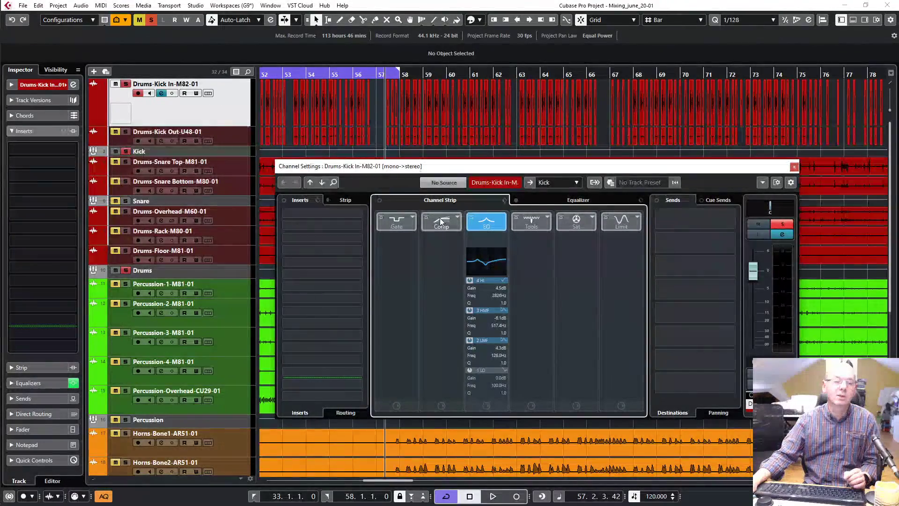
drag(440, 218, 481, 254)
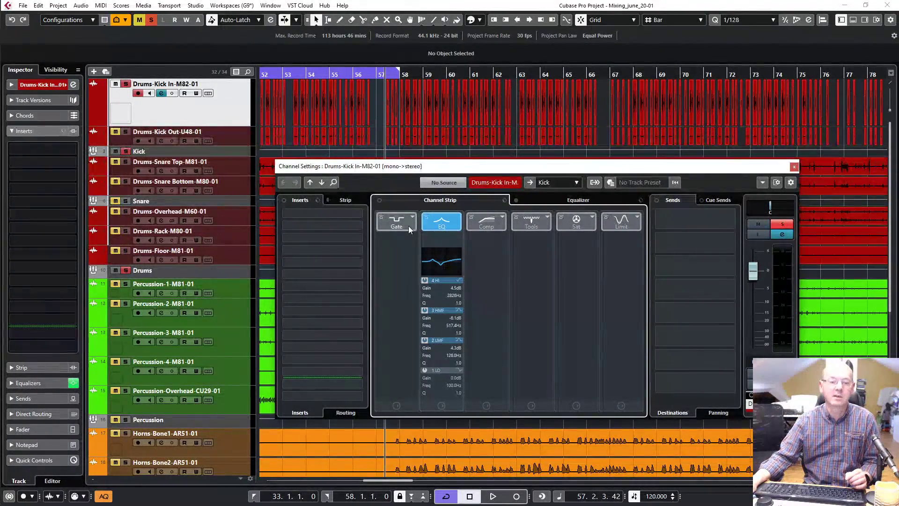
click(502, 220)
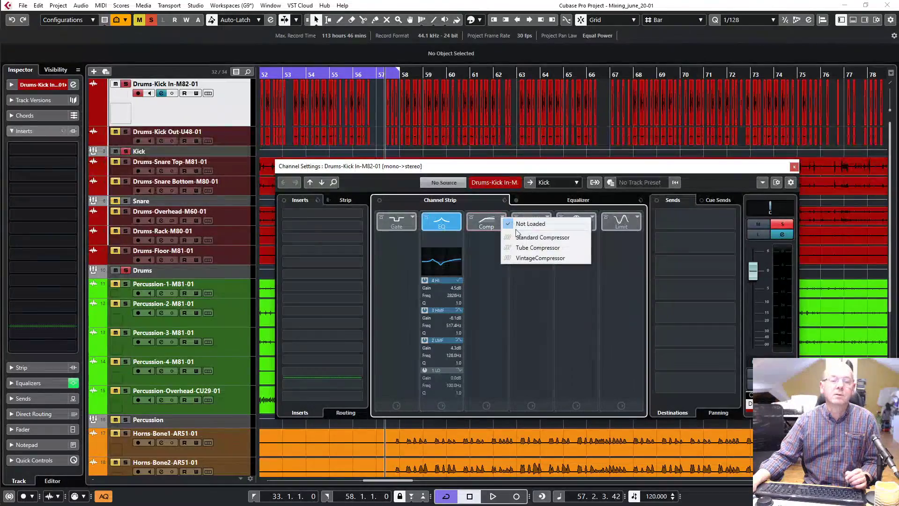
click(528, 258)
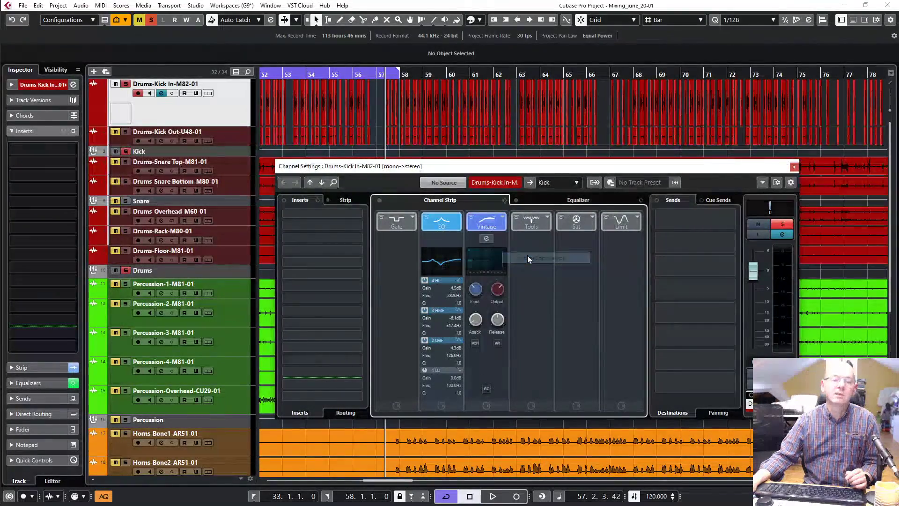
click(487, 240)
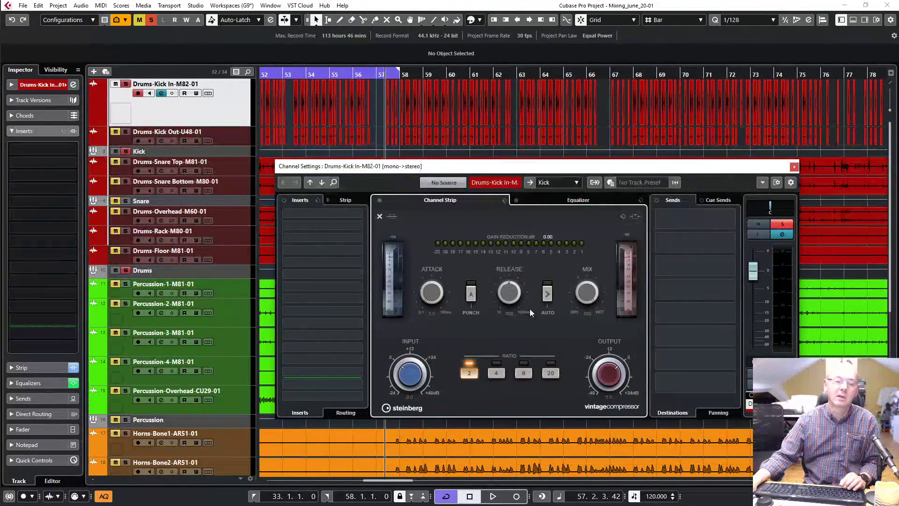
Step: Set the Kick In VintageCompressor during playback: raise the input gain, choose ratio 4 and slow the attack to about 37.5 ms
key(space)
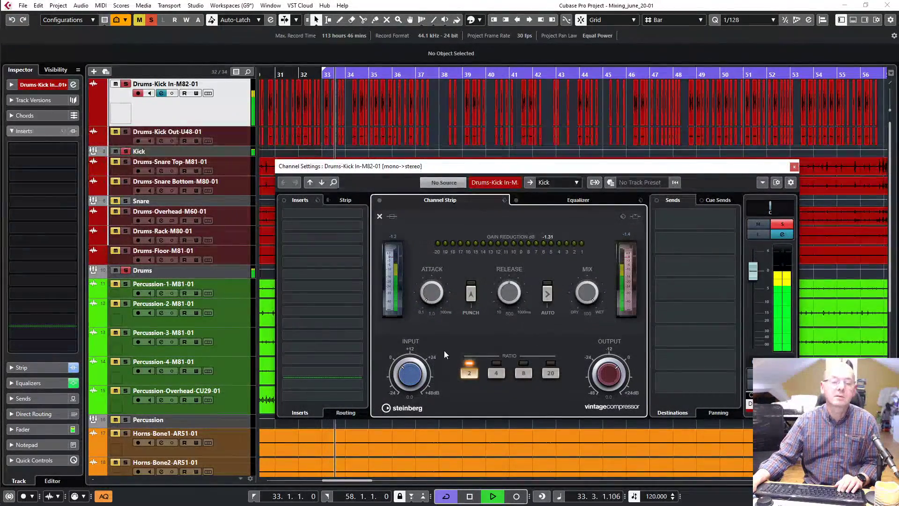
drag(405, 375, 406, 355)
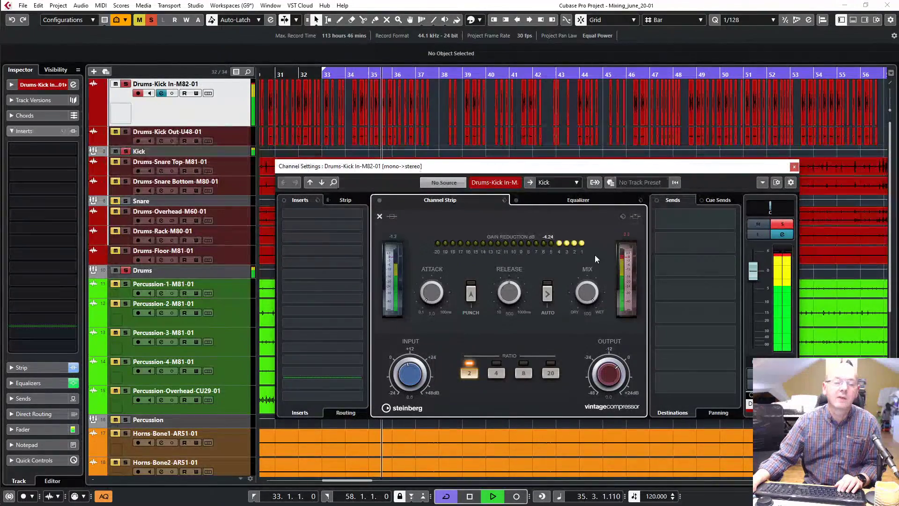
click(497, 372)
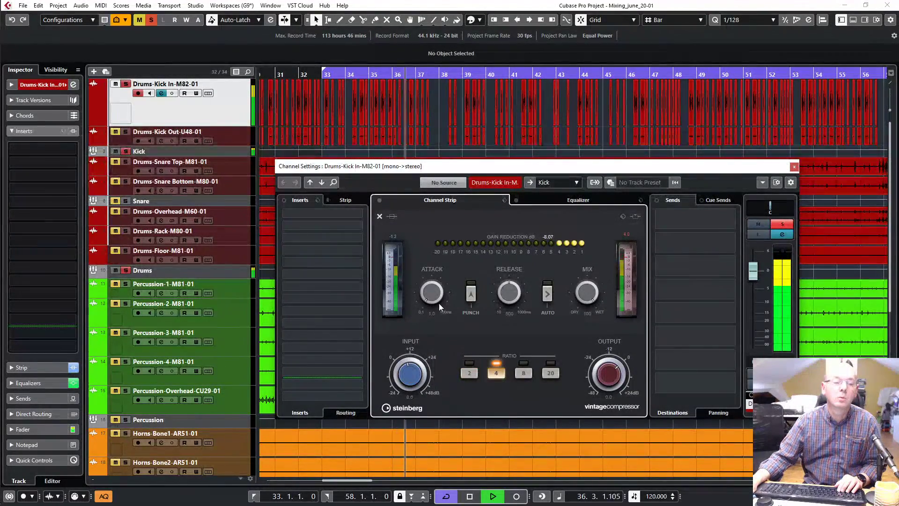
drag(429, 299, 428, 264)
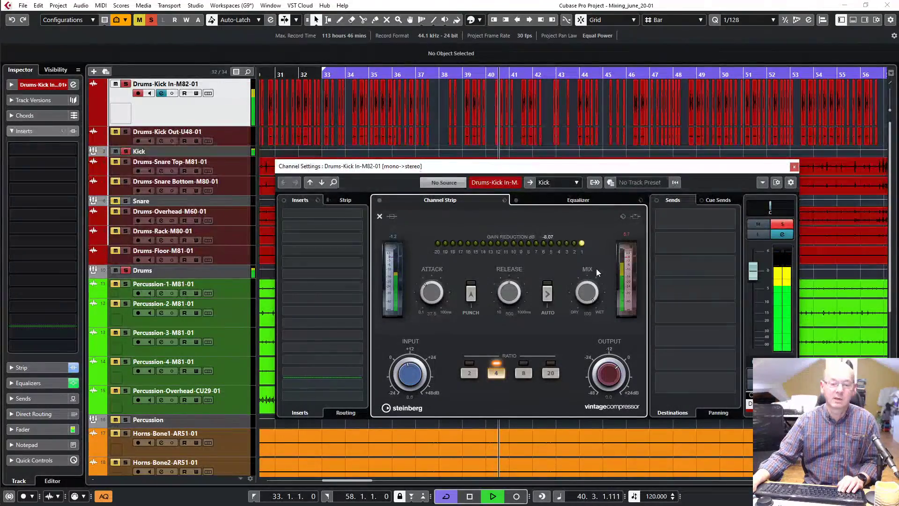
key(space)
key(Escape)
Step: Give the Drums-Kick Out channel a low EQ boost of 4.3 dB at 48.9 Hz while it plays
key(Down)
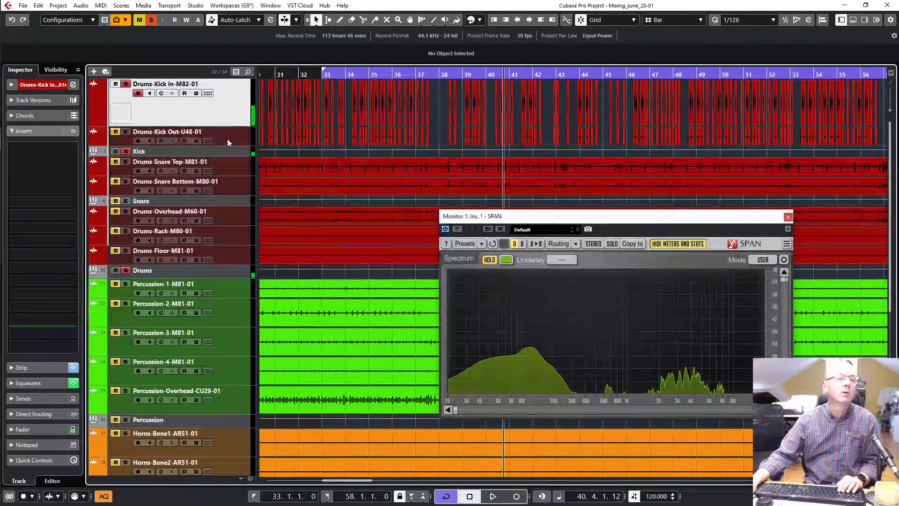
key(space)
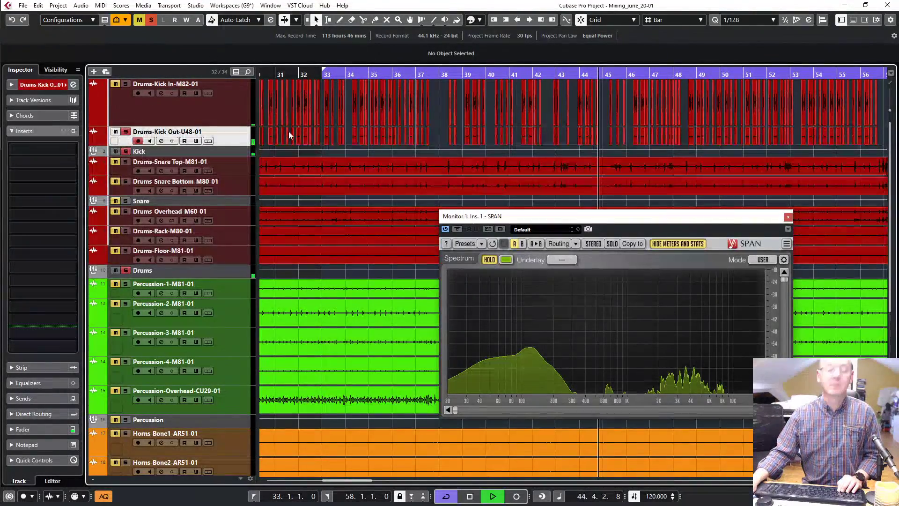
key(e)
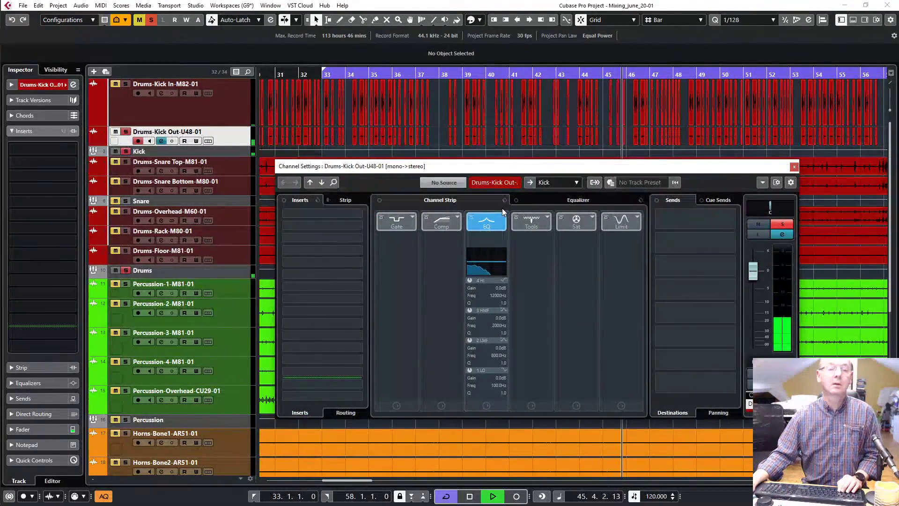
click(542, 202)
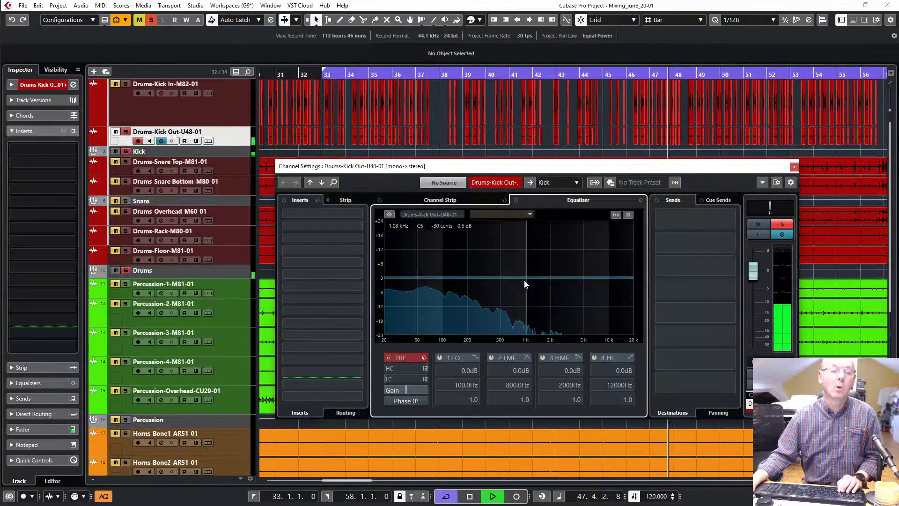
drag(442, 280, 416, 268)
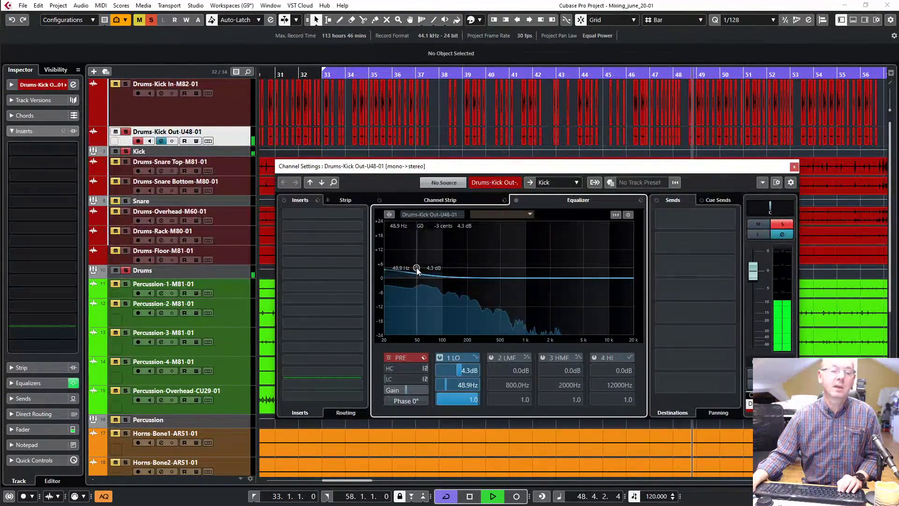
Step: Load the VintageCompressor in the Kick Out channel strip and open its full controls
click(473, 202)
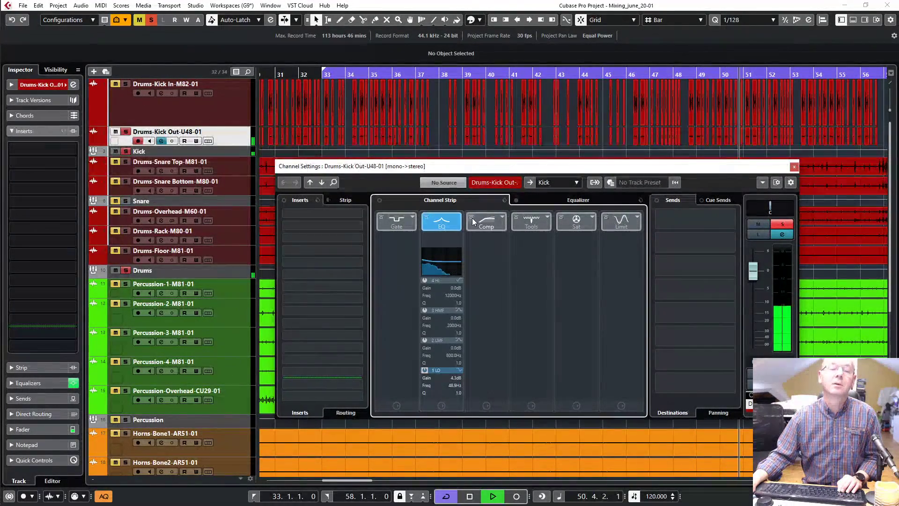
click(502, 218)
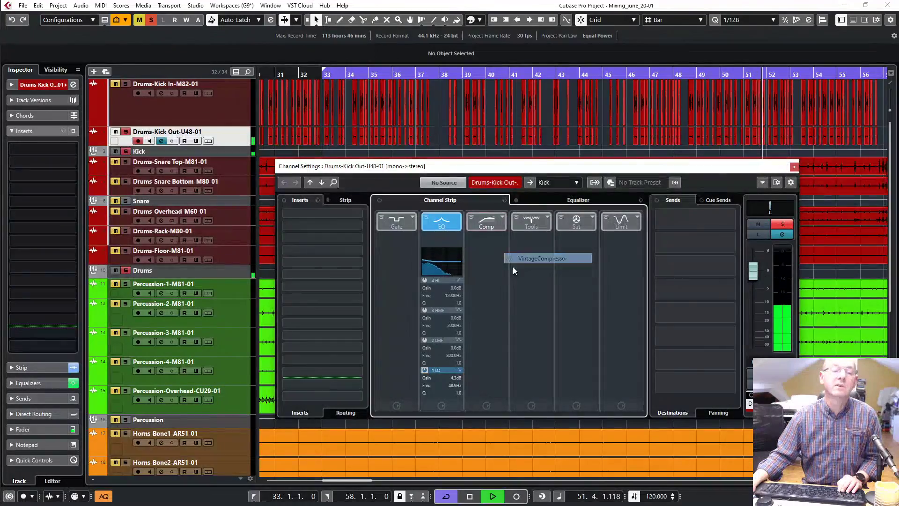
click(512, 265)
click(492, 250)
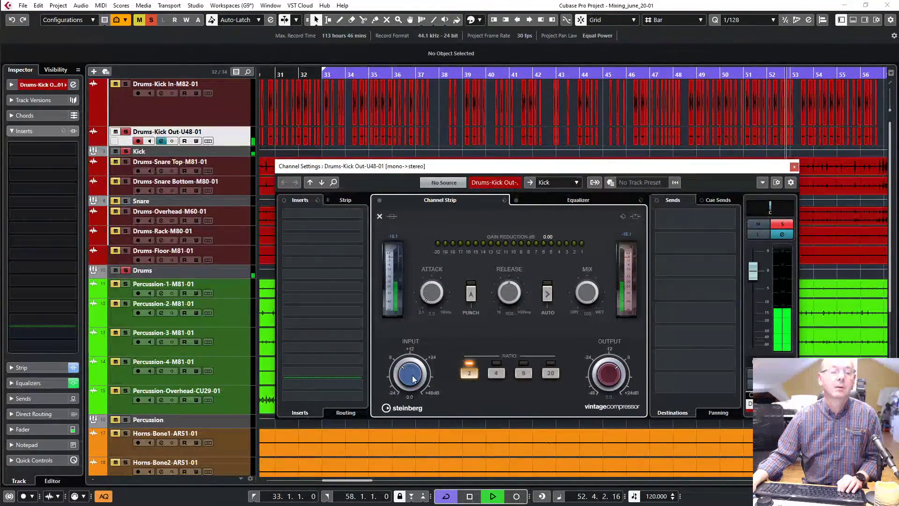
Step: Set the Kick Out compressor with raised input gain, ratio 4, a slower attack and output at about -0.4 dB, and close the channel settings
drag(413, 378, 411, 339)
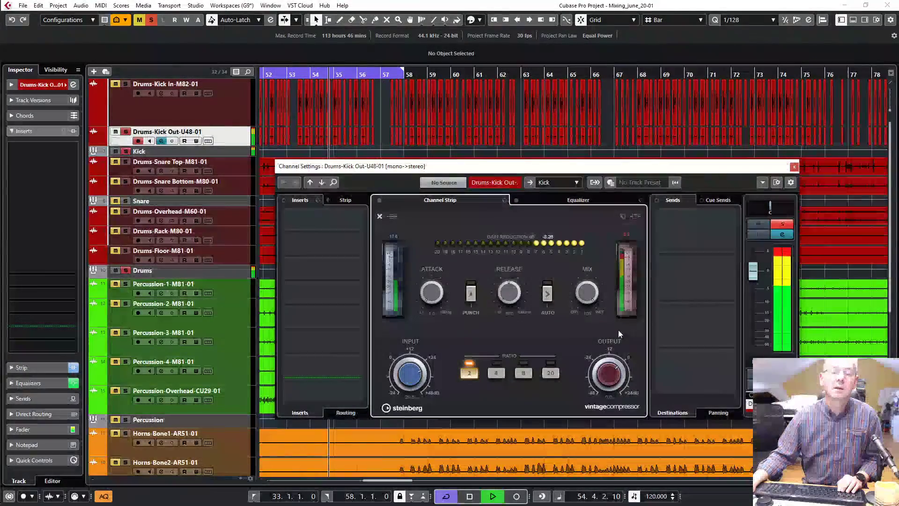
drag(609, 372, 613, 386)
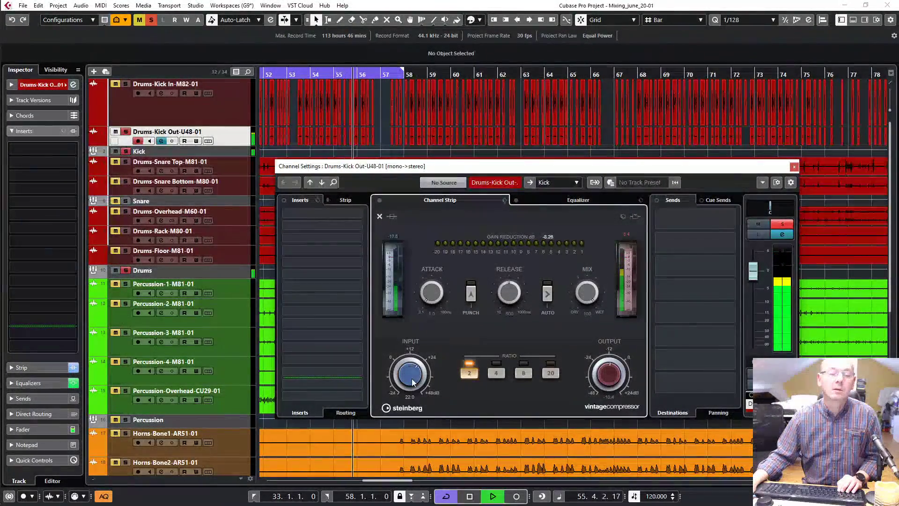
drag(412, 379, 413, 382)
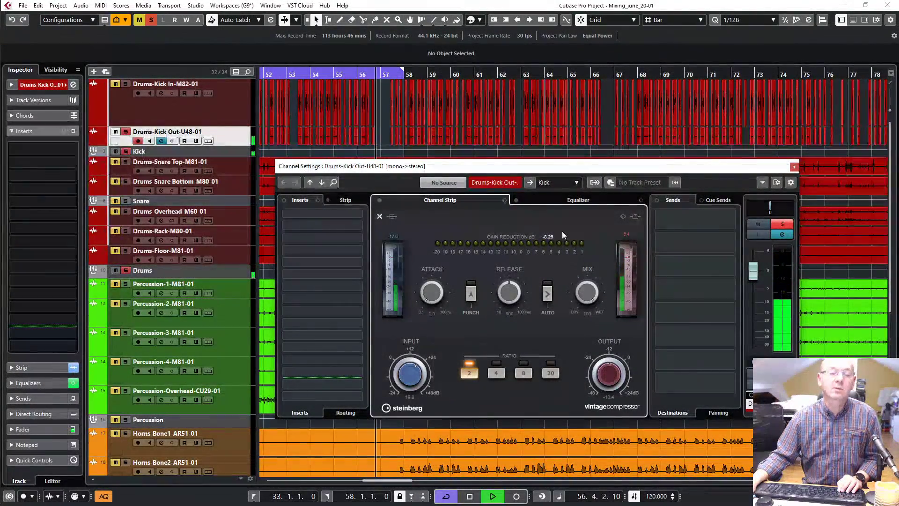
click(496, 373)
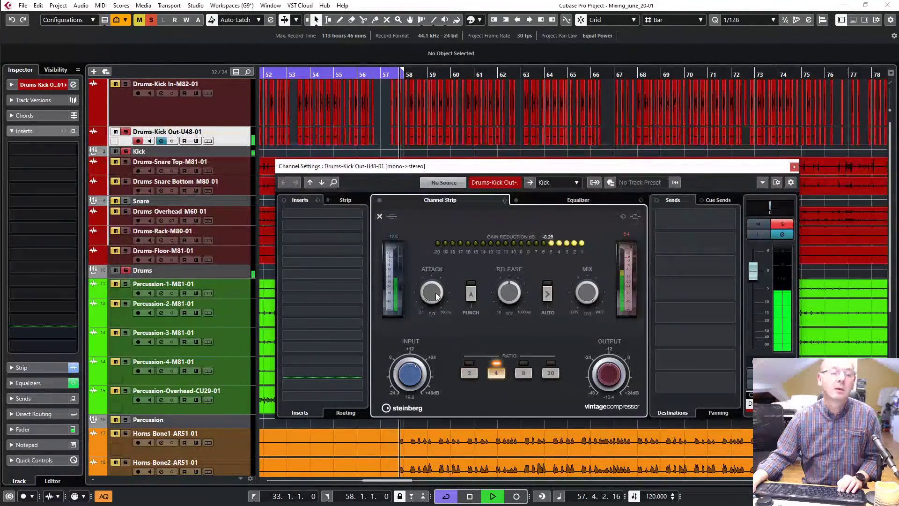
drag(436, 293, 434, 242)
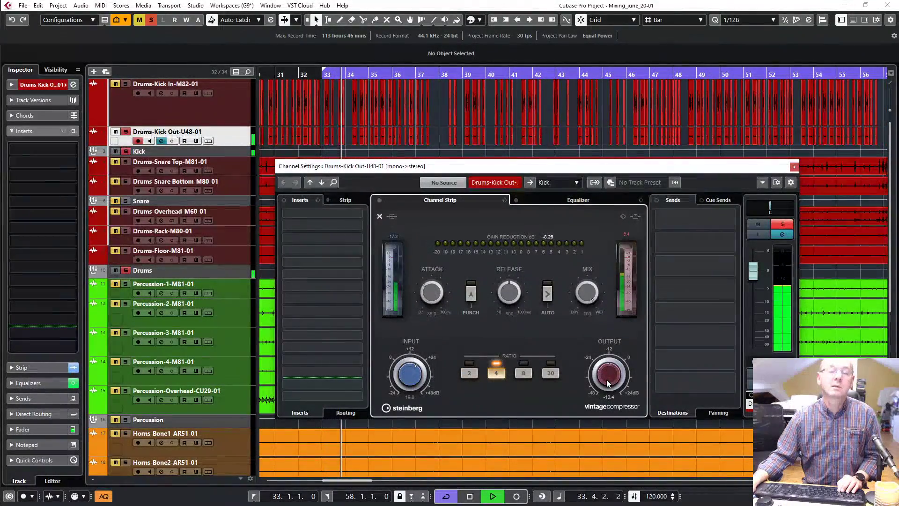
drag(605, 380, 606, 368)
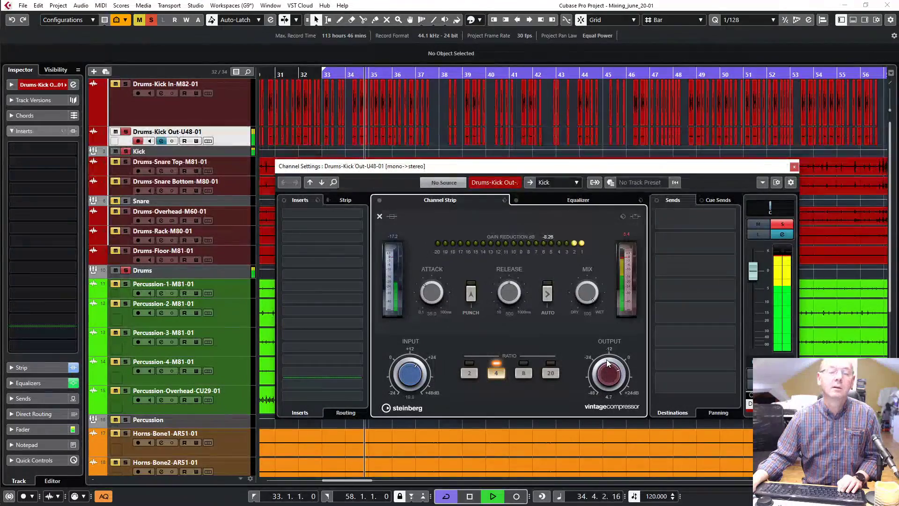
click(626, 234)
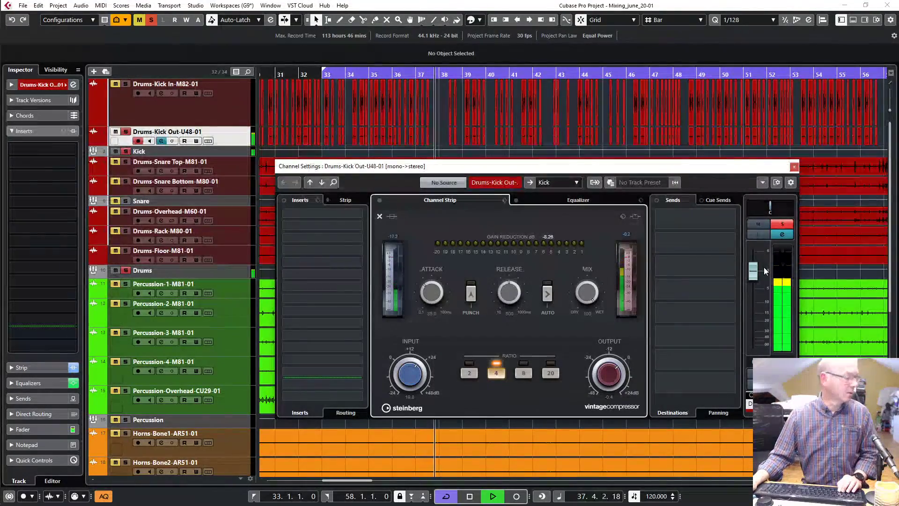
key(space)
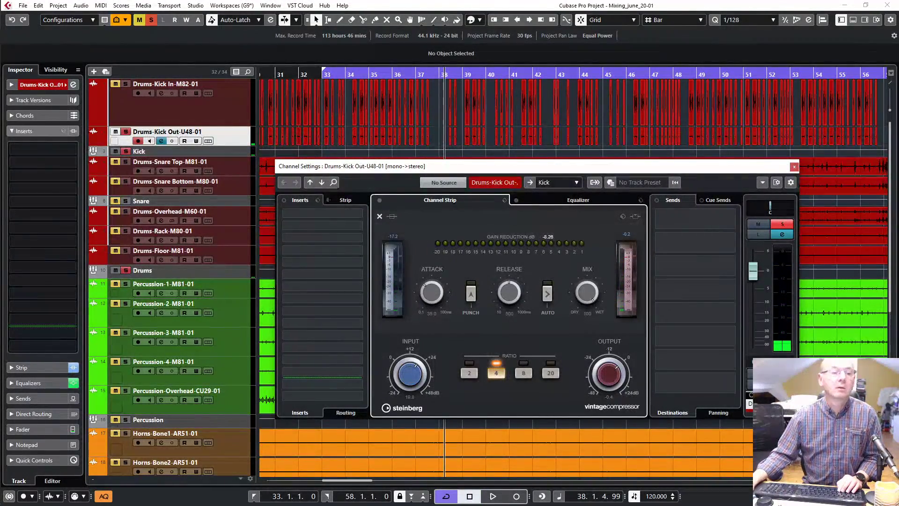
click(794, 167)
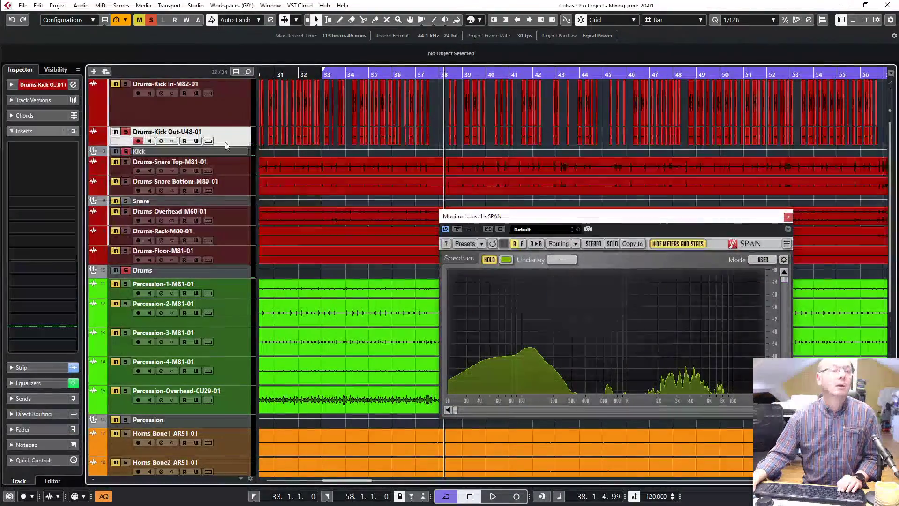
Step: Select the Drums-Snare Top track
click(220, 164)
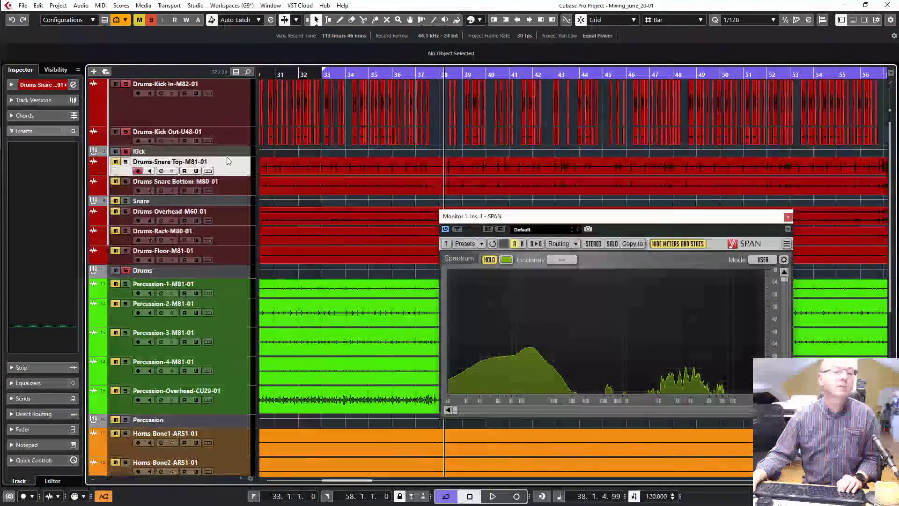
Step: Play back the Kick group track, enlarge its row, and open its channel settings with the full equalizer view
click(223, 152)
key(space)
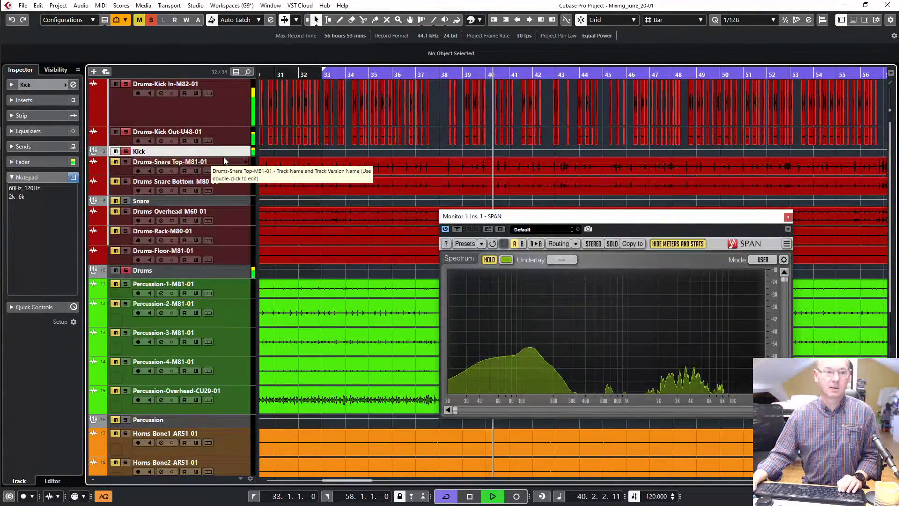
drag(238, 155, 224, 168)
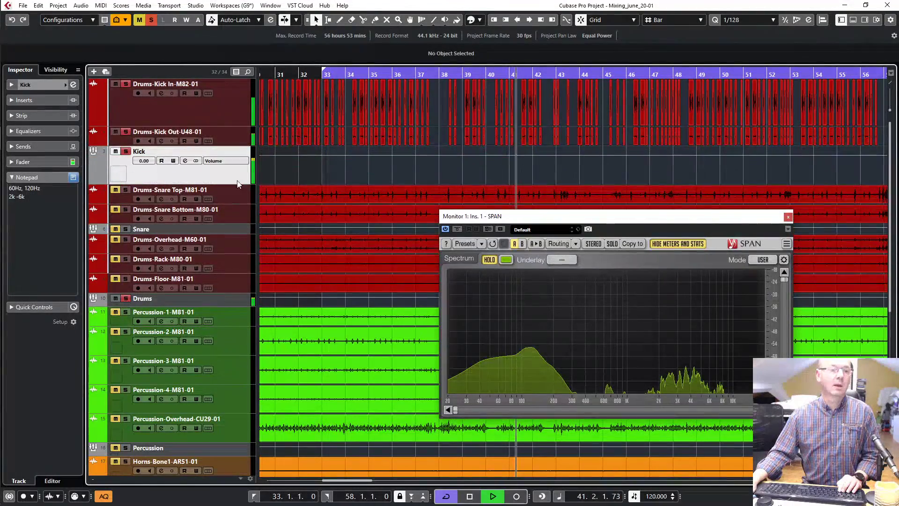
key(e)
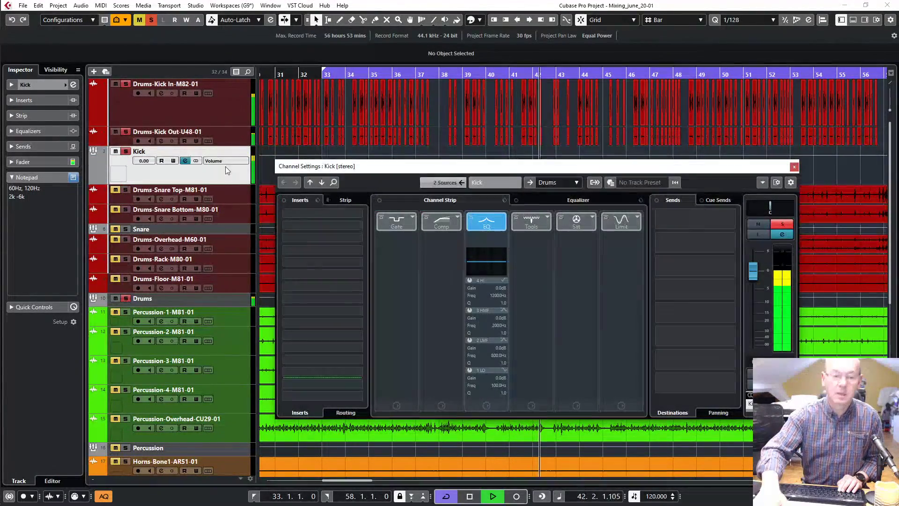
click(534, 200)
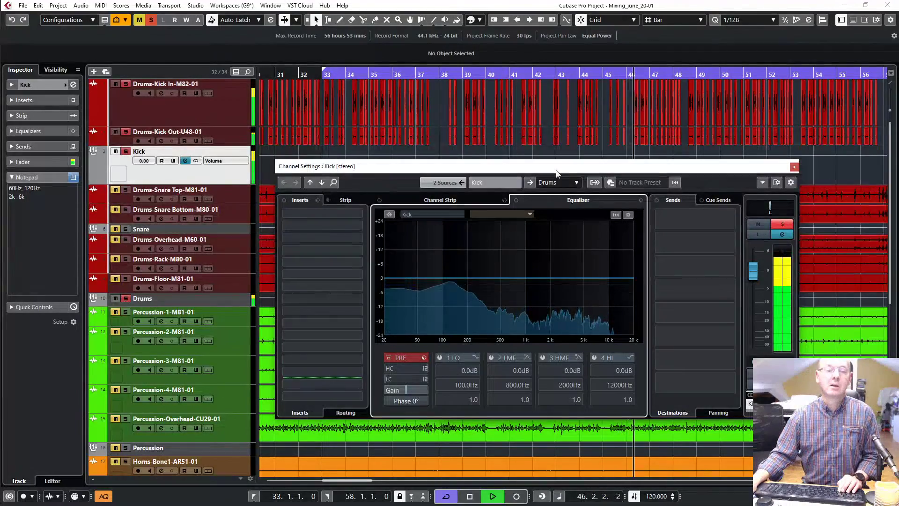
Step: Load the Envelope Shaper into the Tools slot of the Kick channel strip
click(358, 241)
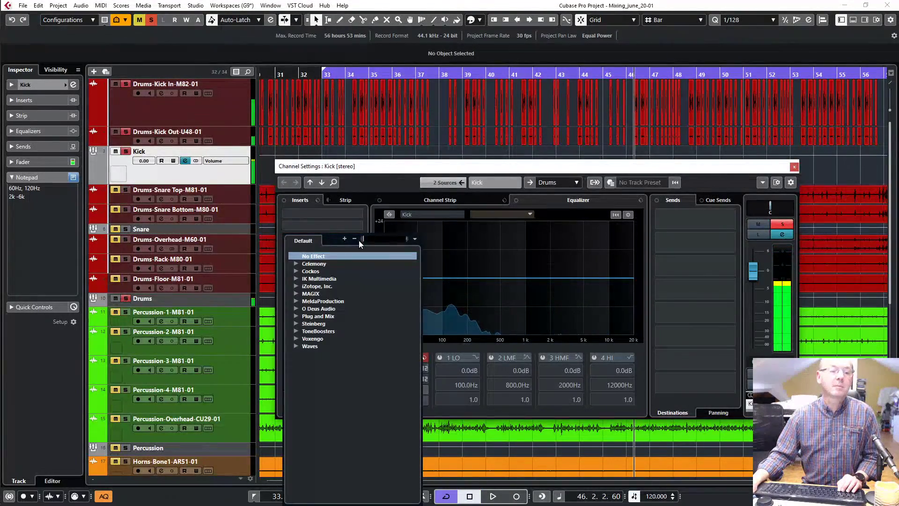
click(469, 173)
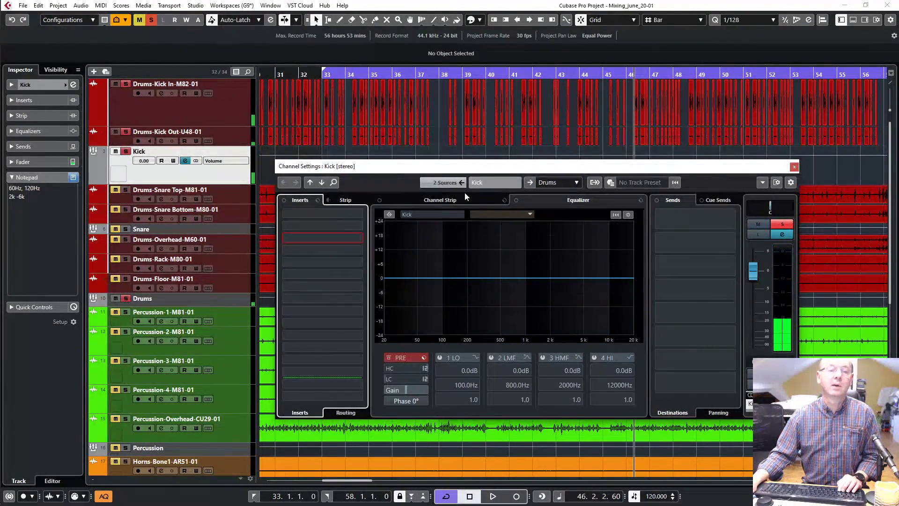
click(440, 200)
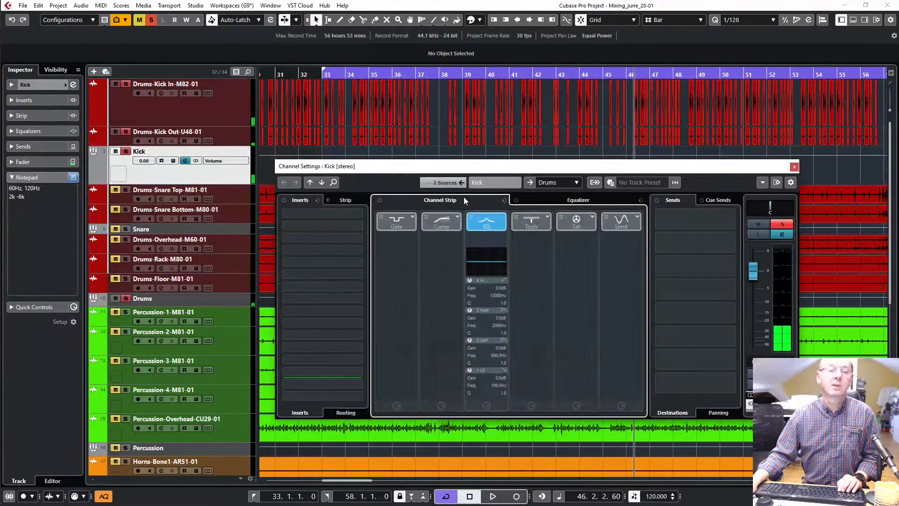
click(546, 218)
click(568, 248)
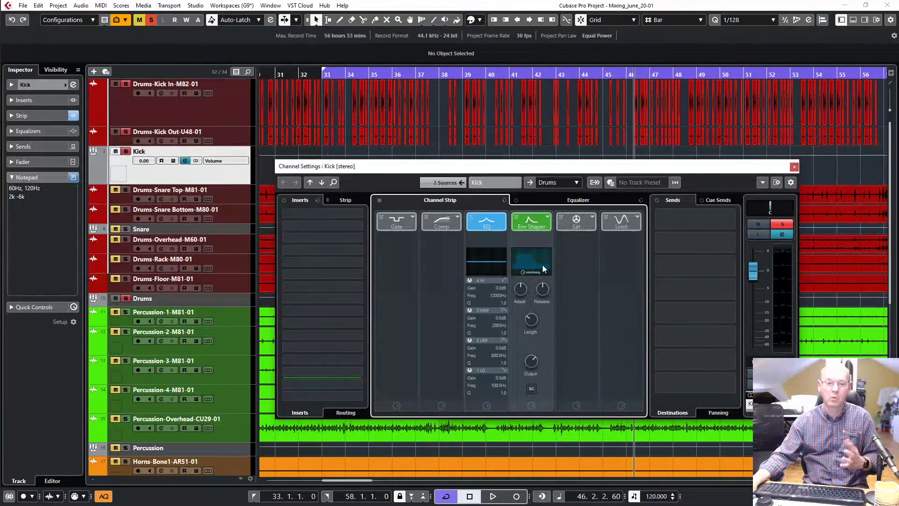
Step: Try raising the Envelope Shaper's attack and release during playback, and remove the module from the Kick channel strip
key(space)
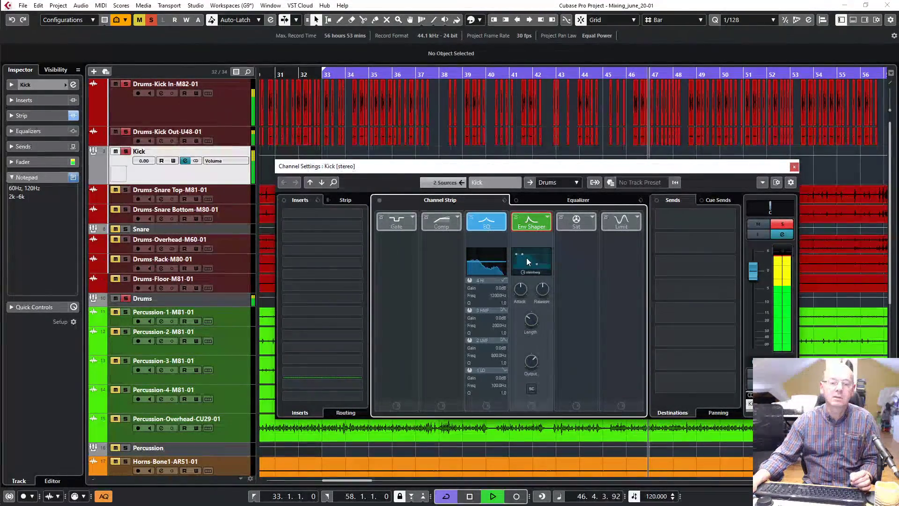
mouse_move(515, 253)
mouse_down()
mouse_move(521, 261)
mouse_move(521, 246)
mouse_up()
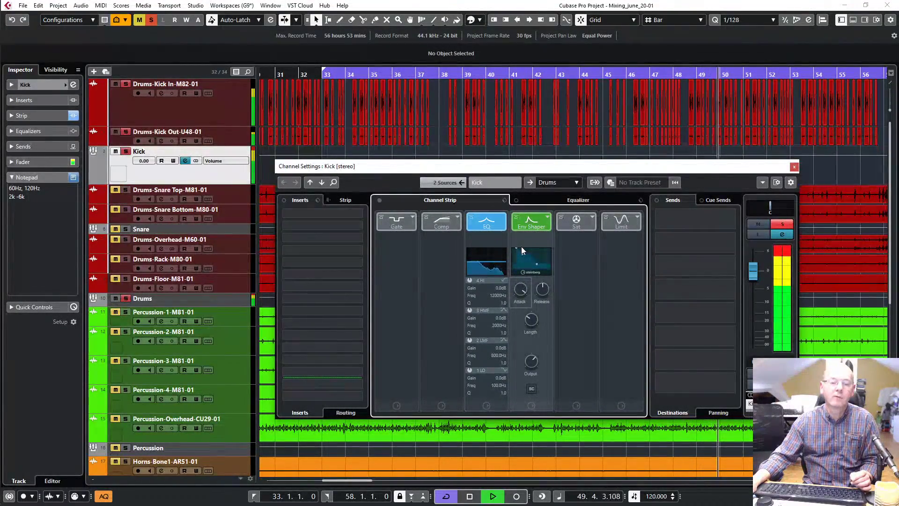
drag(541, 288, 543, 258)
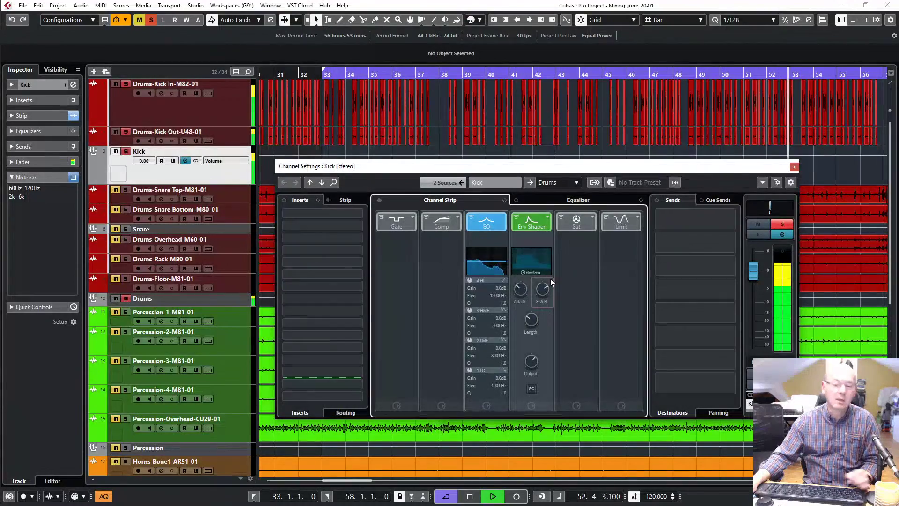
key(space)
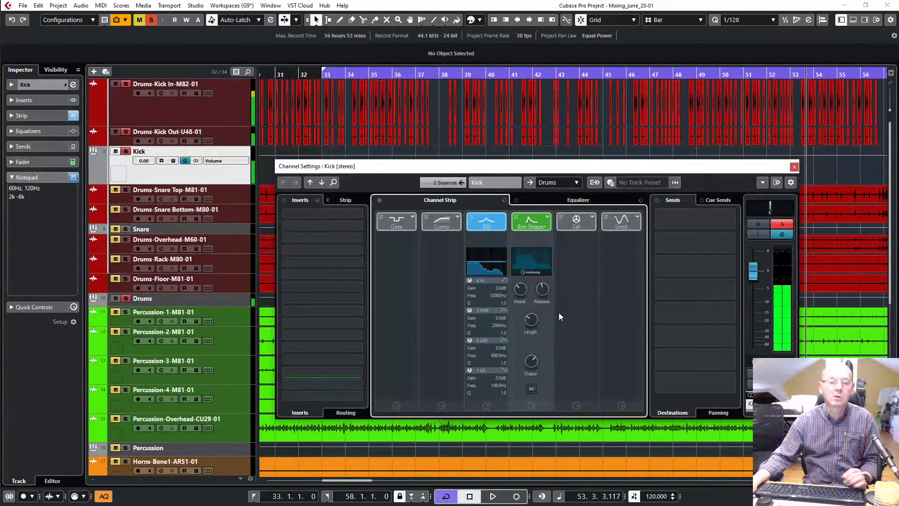
click(548, 220)
click(560, 224)
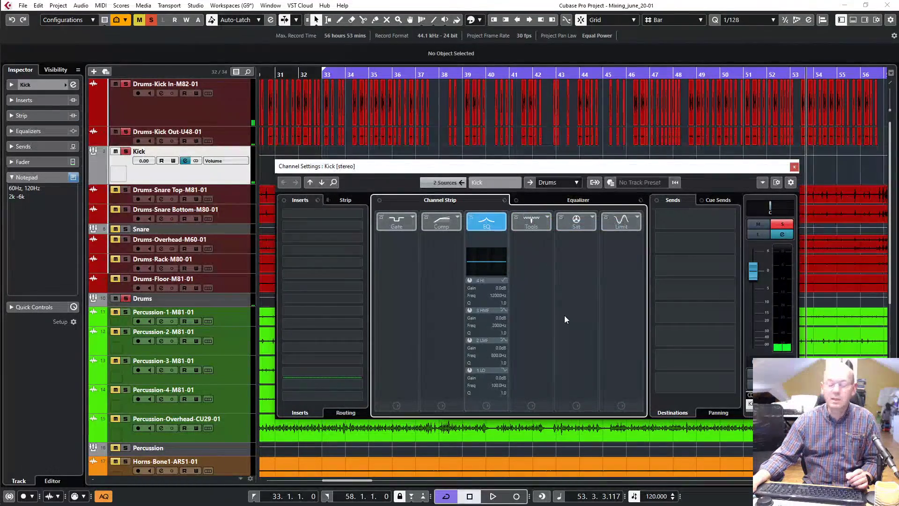
Step: Insert the Steinberg MultibandEnvelopeShaper in the Kick channel's fourth insert slot and place its window in clear view
click(357, 250)
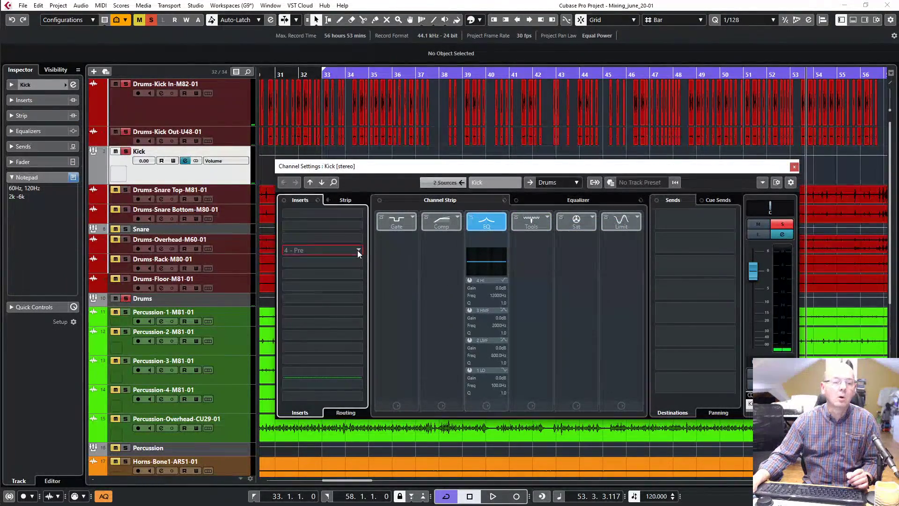
click(358, 250)
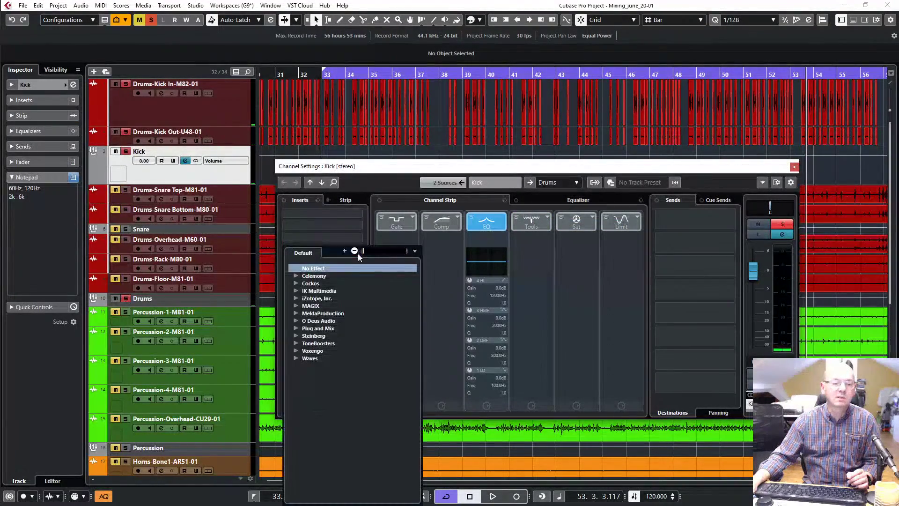
click(415, 253)
click(415, 284)
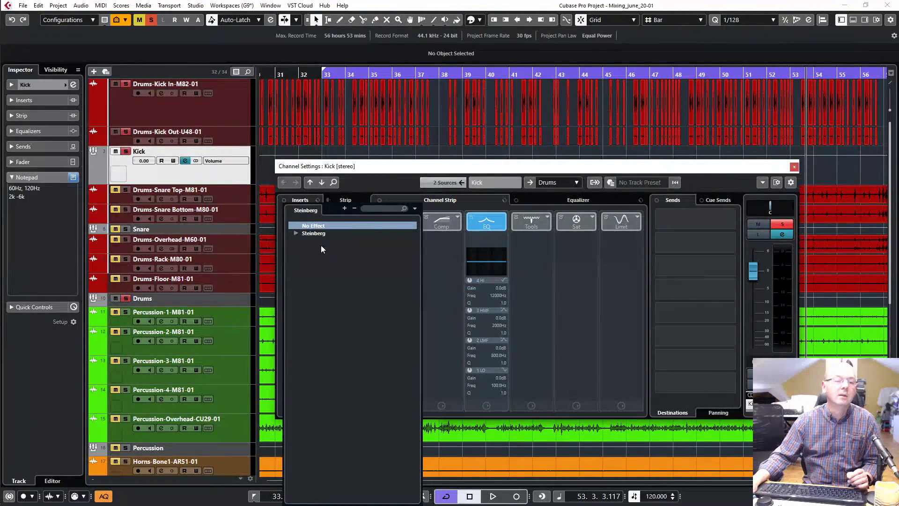
text(mul)
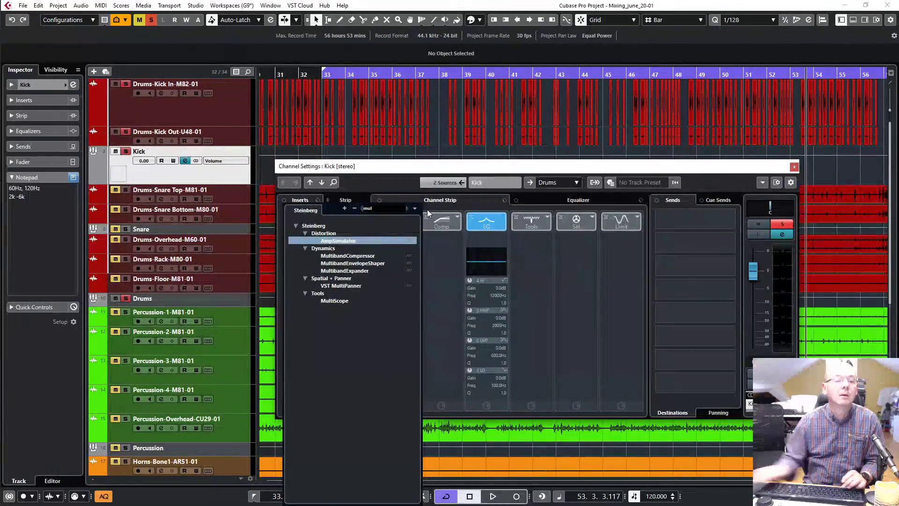
click(359, 263)
drag(290, 101, 490, 136)
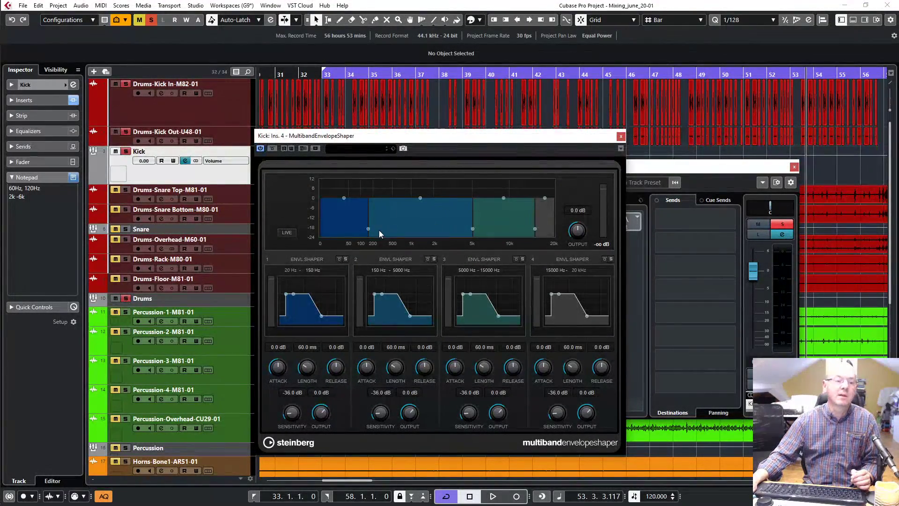
Step: Set the MultibandEnvelopeShaper crossovers to 94 Hz between bands 1 and 2 and 1183 Hz between bands 2 and 3
mouse_move(368, 229)
mouse_down()
mouse_move(394, 231)
mouse_move(357, 234)
mouse_up()
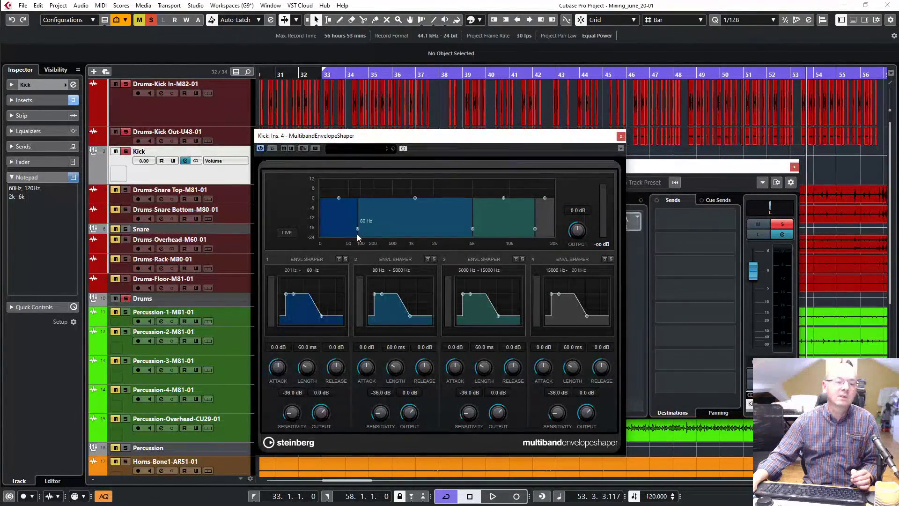
click(39, 224)
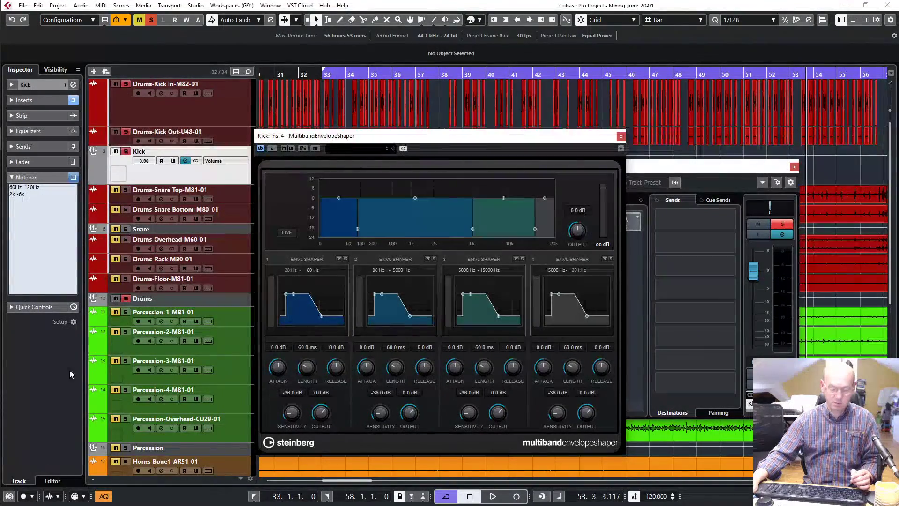
click(364, 135)
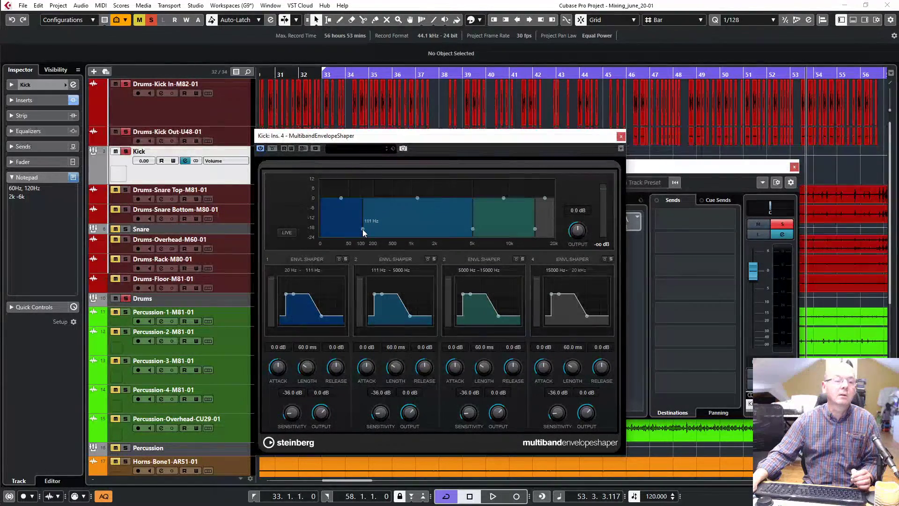
drag(363, 229, 360, 230)
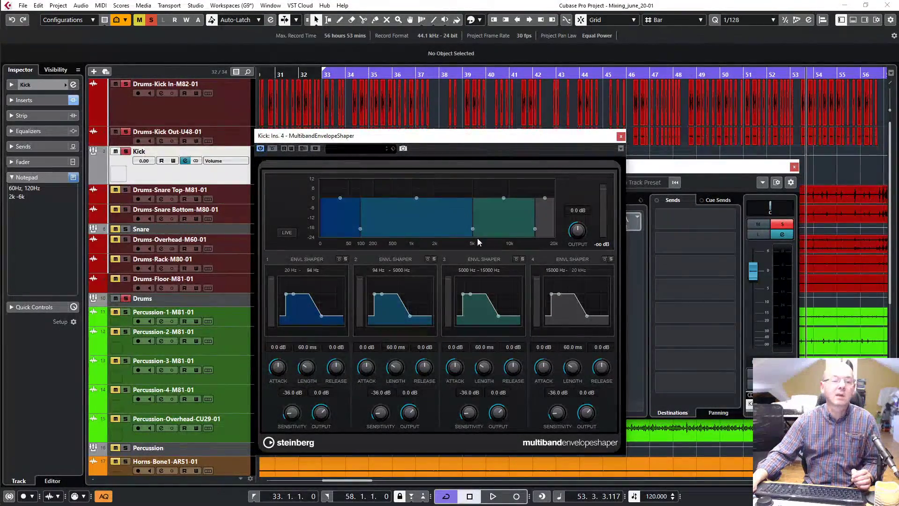
drag(471, 229, 417, 232)
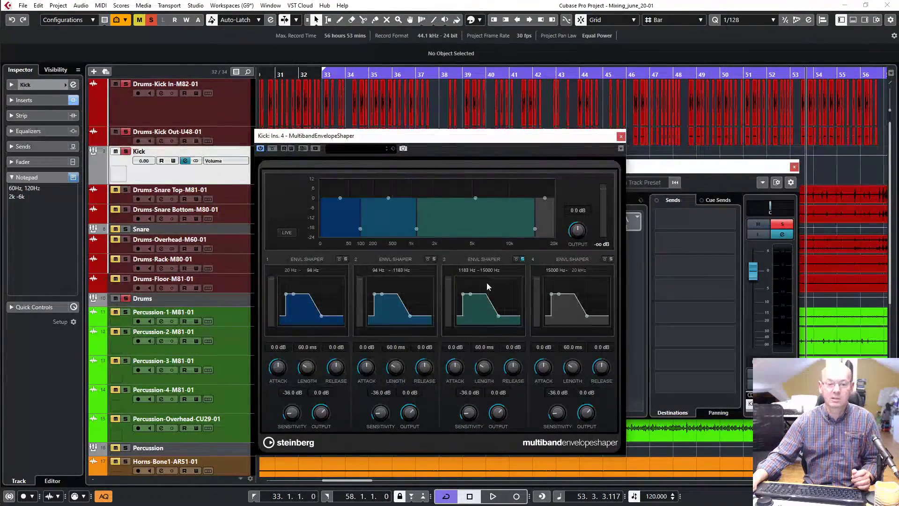
Step: Listen to bands 2 and 3 of the envelope shaper alternately in solo during playback
key(space)
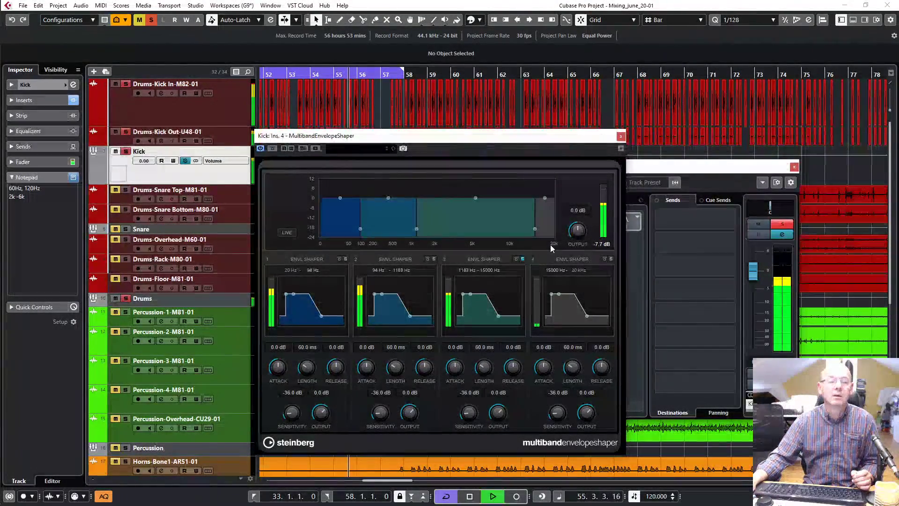
click(434, 259)
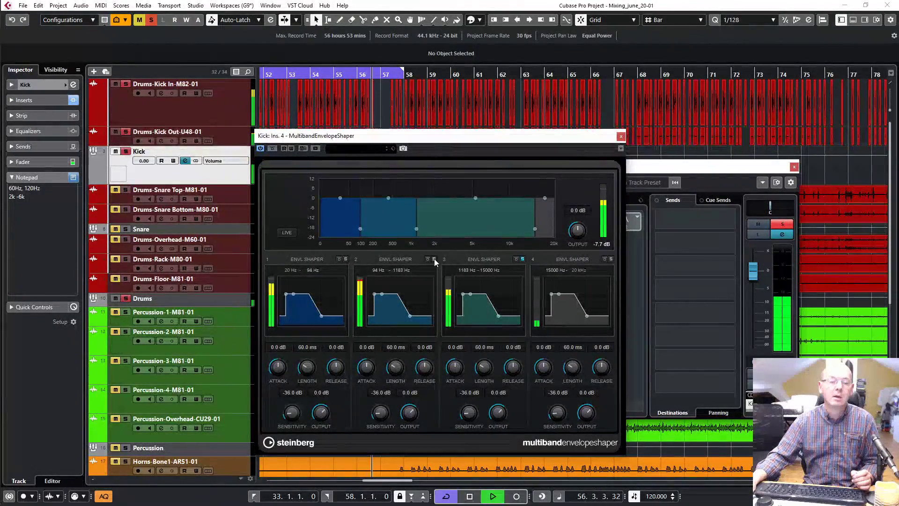
click(522, 259)
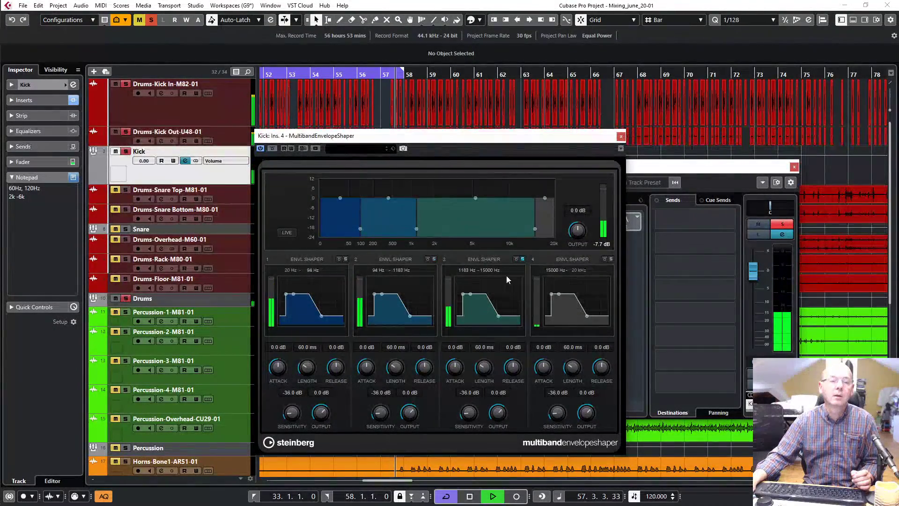
click(435, 259)
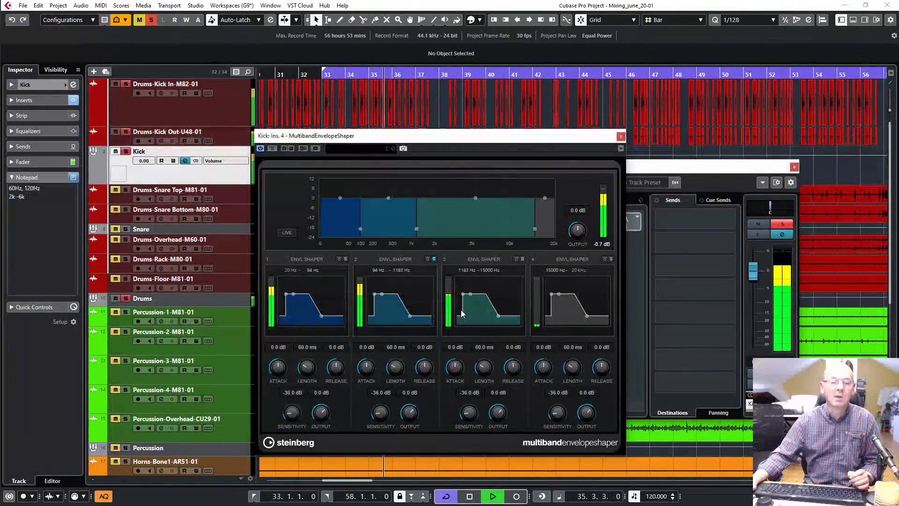
key(space)
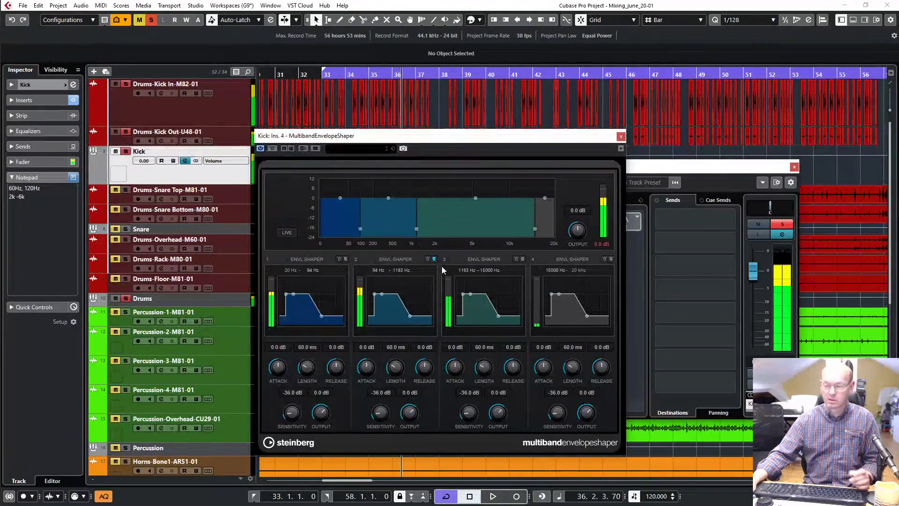
Step: Solo band 3 during playback, set its release to -14.0 dB, and take it out of solo
click(522, 259)
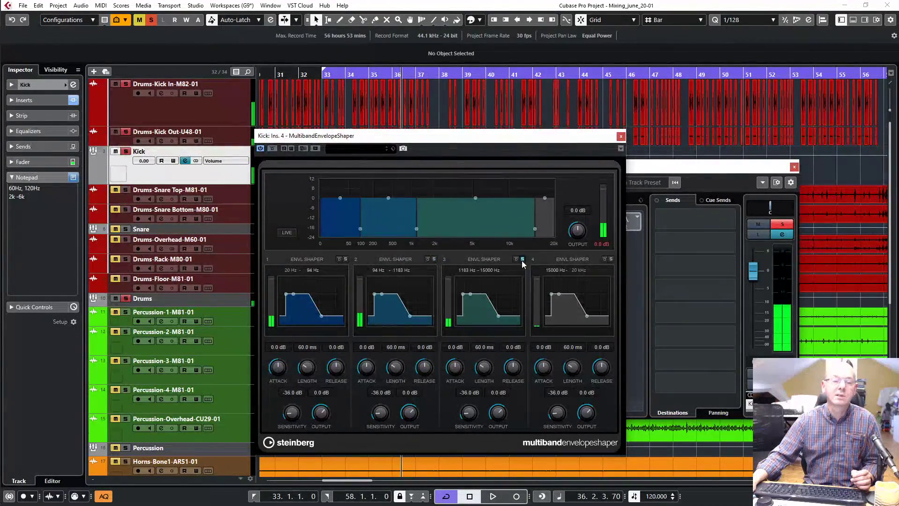
key(space)
drag(499, 317, 489, 316)
click(522, 259)
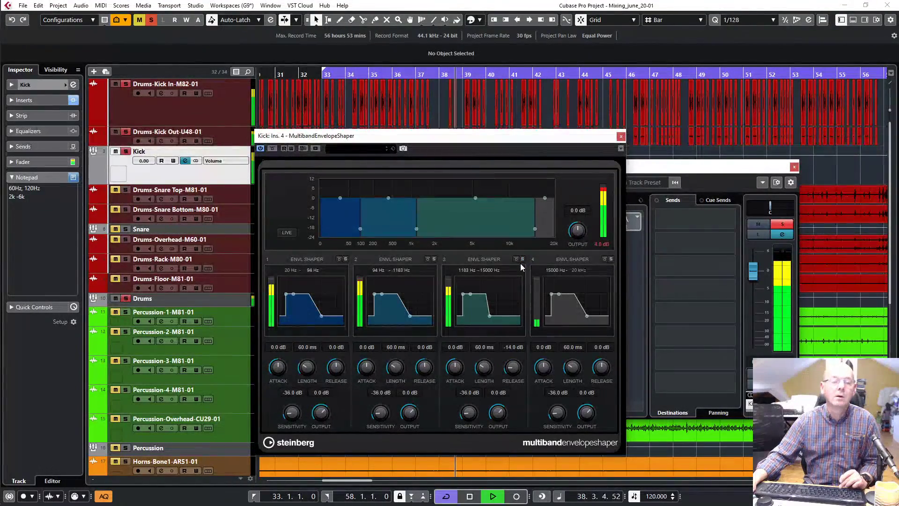
key(space)
Step: Solo band 1 during playback, try its release at 20.0 dB, and set it to -8.8 dB
click(346, 258)
key(space)
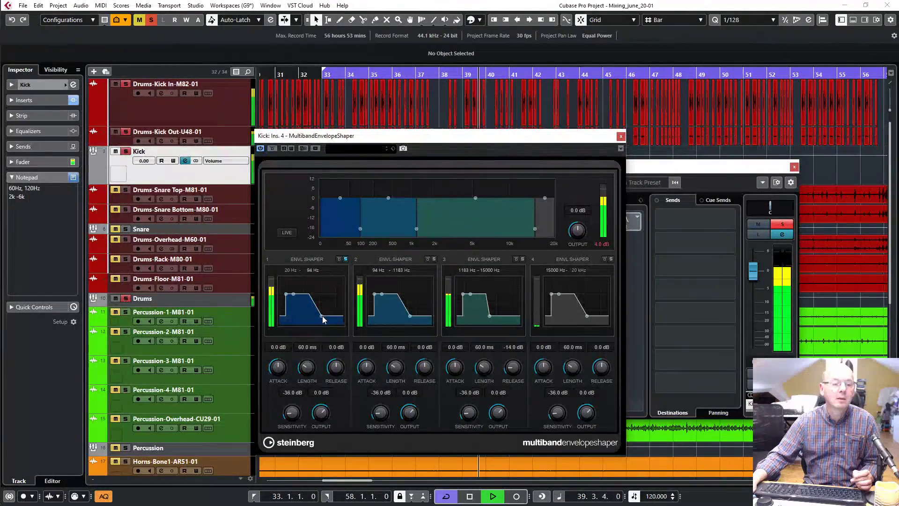
drag(322, 316, 338, 318)
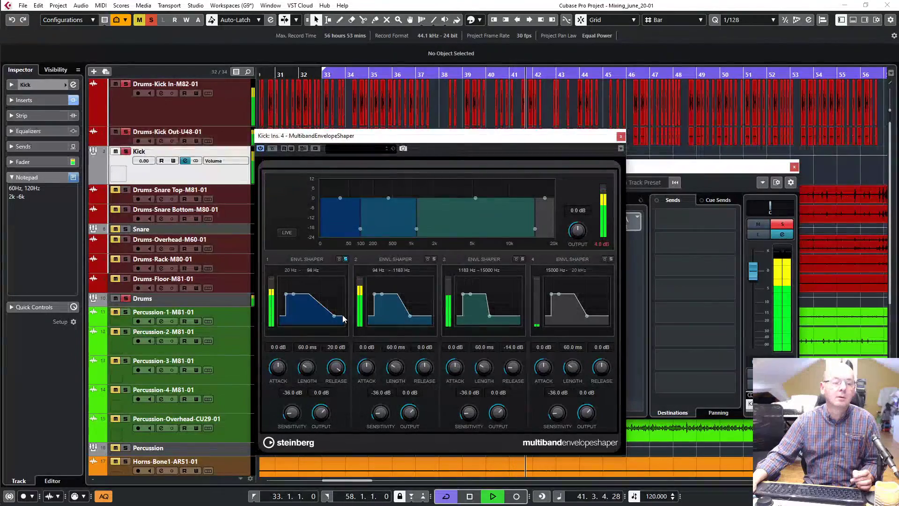
drag(343, 319, 336, 318)
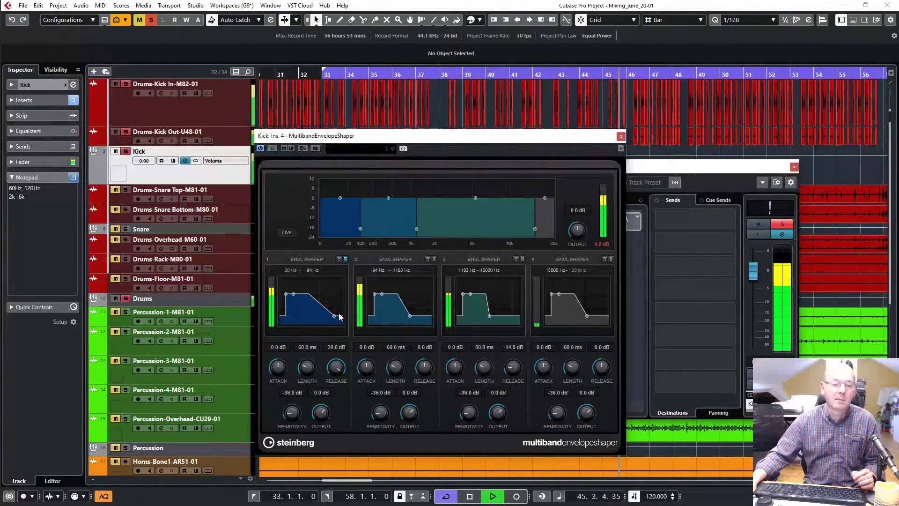
drag(334, 316, 317, 318)
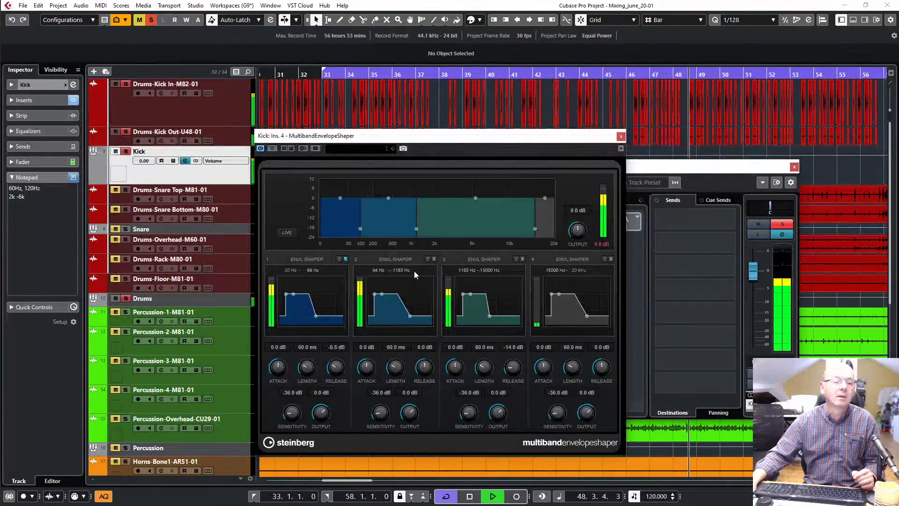
Step: Solo bands 2 and 1 of the Kick shaper in turn, setting band 2's release to -13.2 dB and band 1's to 0.0 dB
click(433, 259)
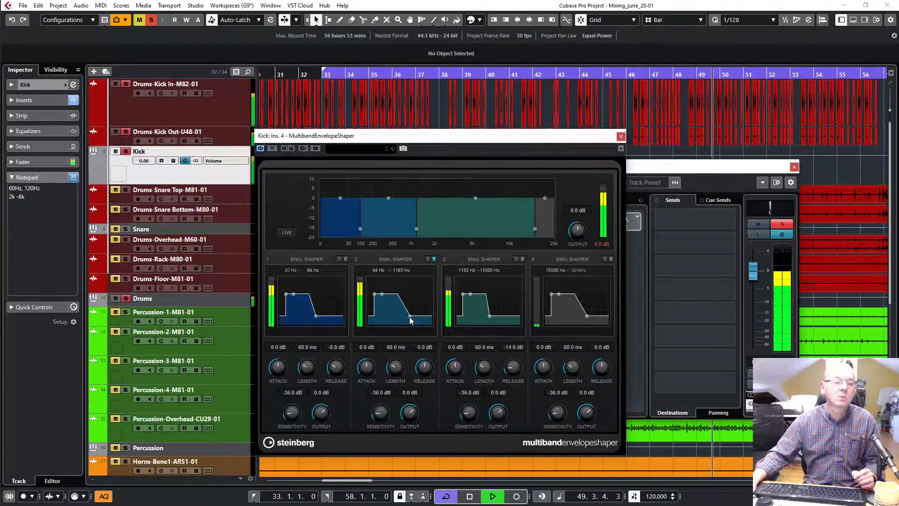
drag(409, 317, 403, 316)
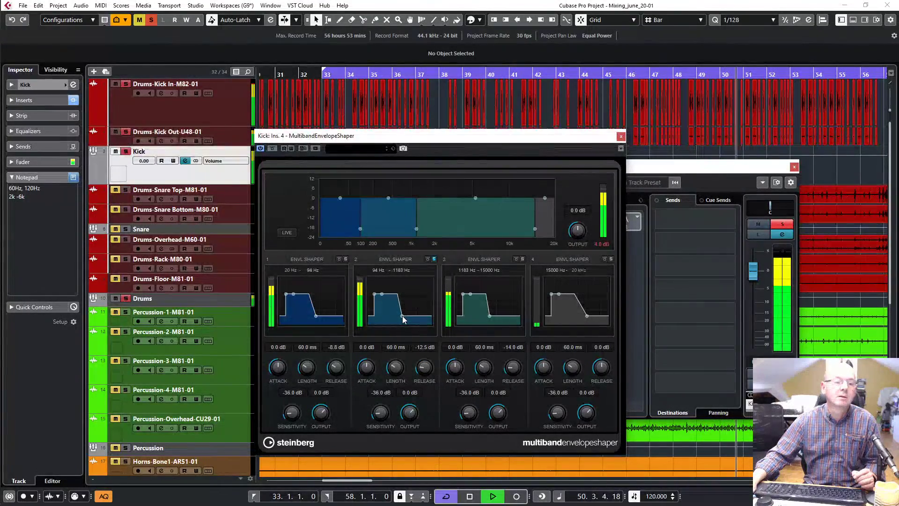
click(345, 260)
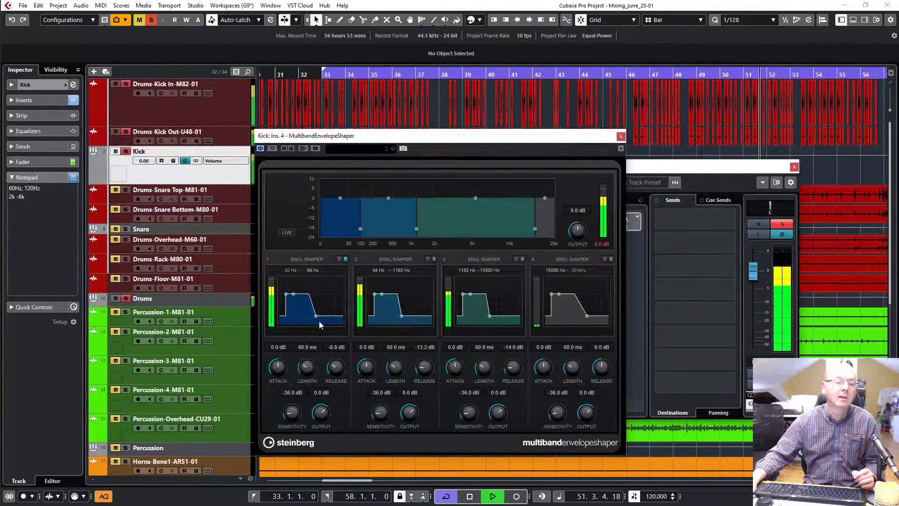
mouse_move(316, 315)
mouse_down()
mouse_move(330, 318)
mouse_move(322, 317)
mouse_up()
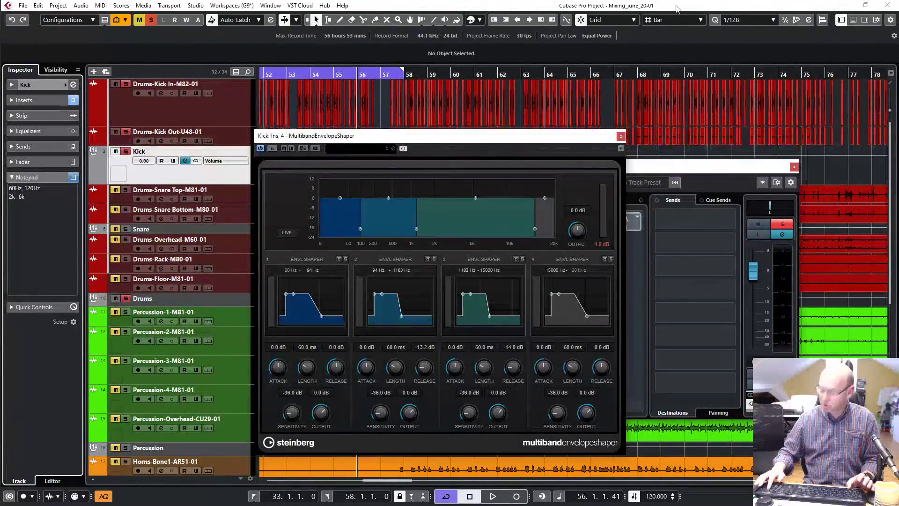
Step: Show the mixer's SPAN analyzer with spectrum hold off and place the Kick group's MultibandEnvelopeShaper window beside it
key(alt+KP_9)
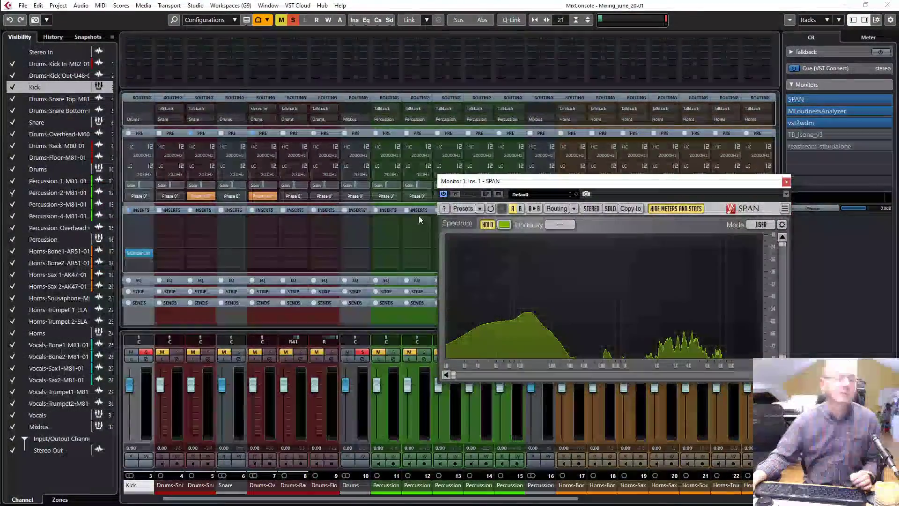
drag(625, 182, 658, 198)
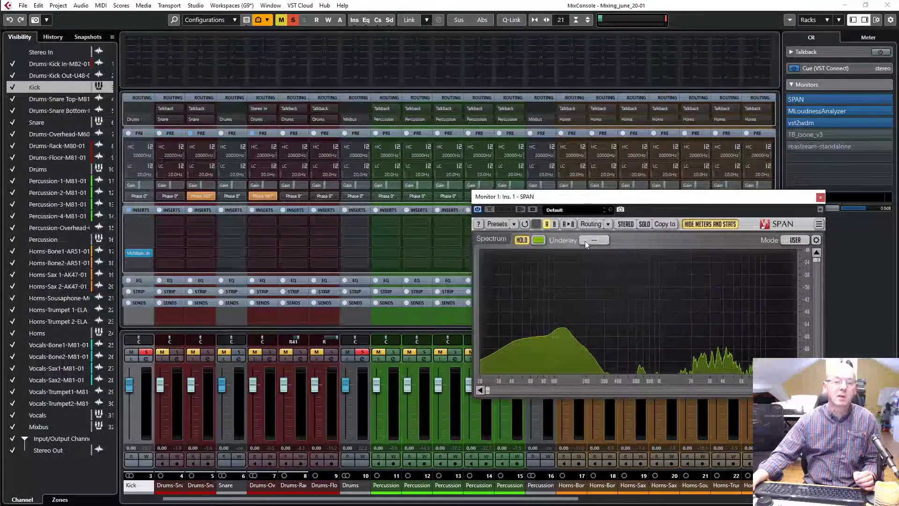
click(523, 242)
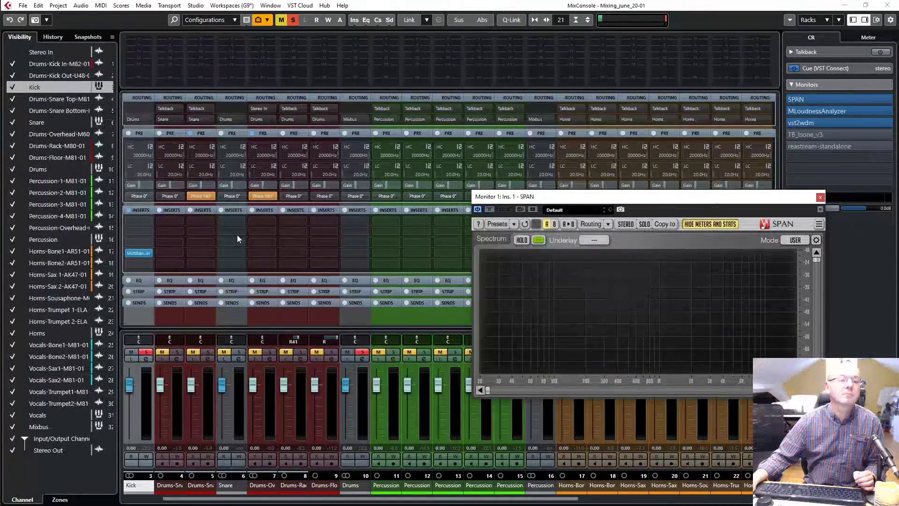
click(137, 253)
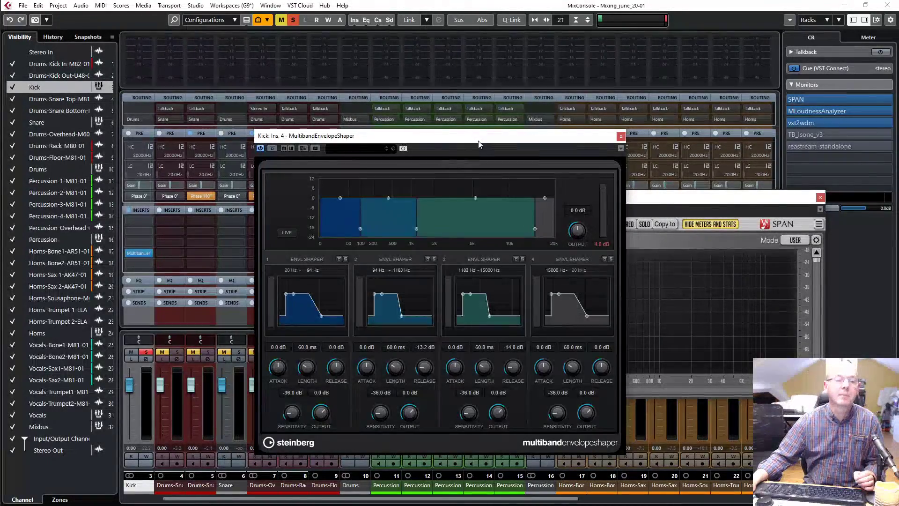
drag(479, 143, 307, 136)
Step: During playback, set the Kick shaper's band outputs to 1.8 dB for band 1, -10.1 dB for band 2 and -8.0 dB for band 3
key(space)
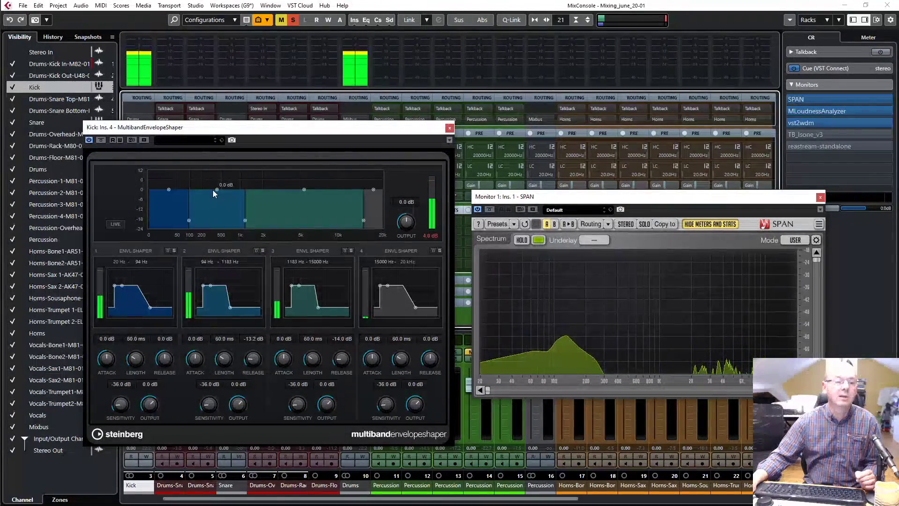
drag(216, 190, 217, 209)
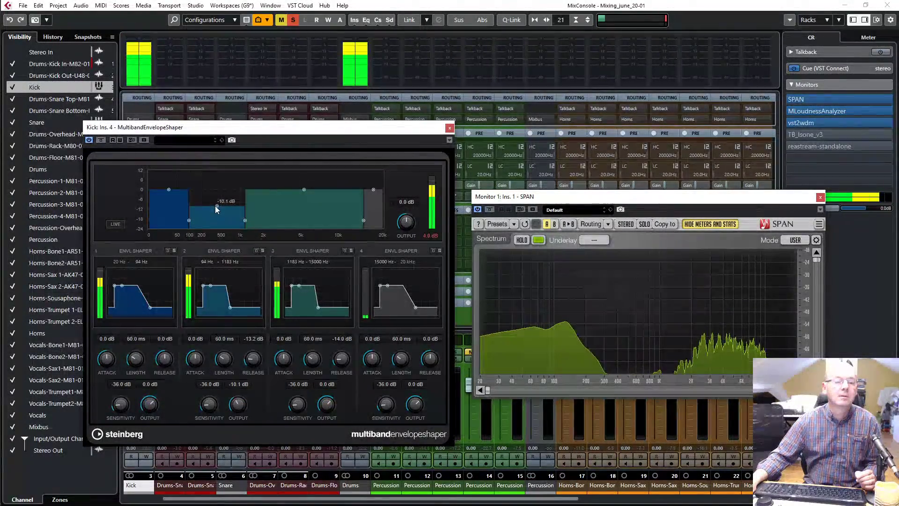
drag(305, 190, 305, 206)
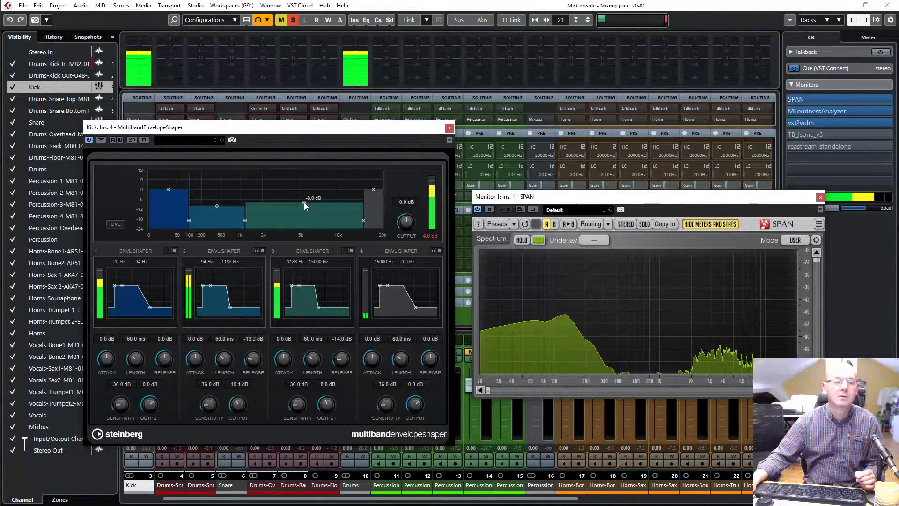
mouse_move(167, 190)
mouse_down()
mouse_move(172, 176)
mouse_move(172, 187)
mouse_up()
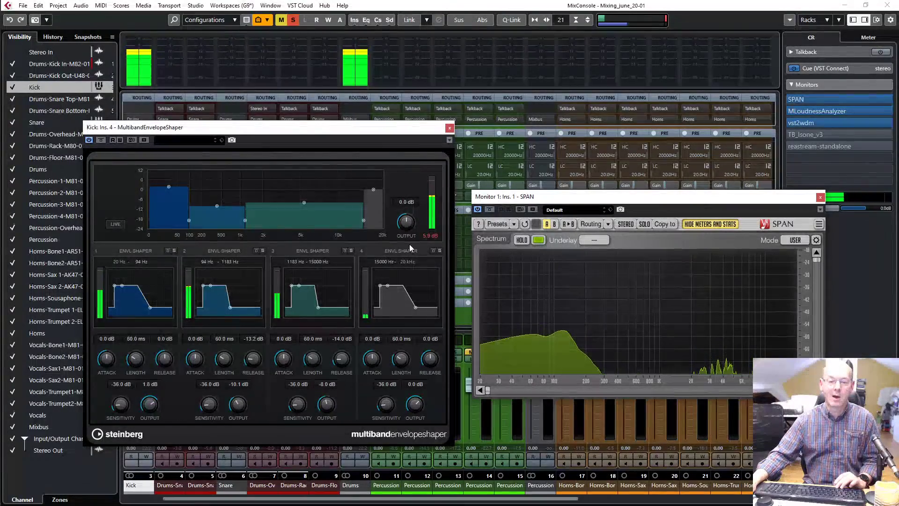
key(space)
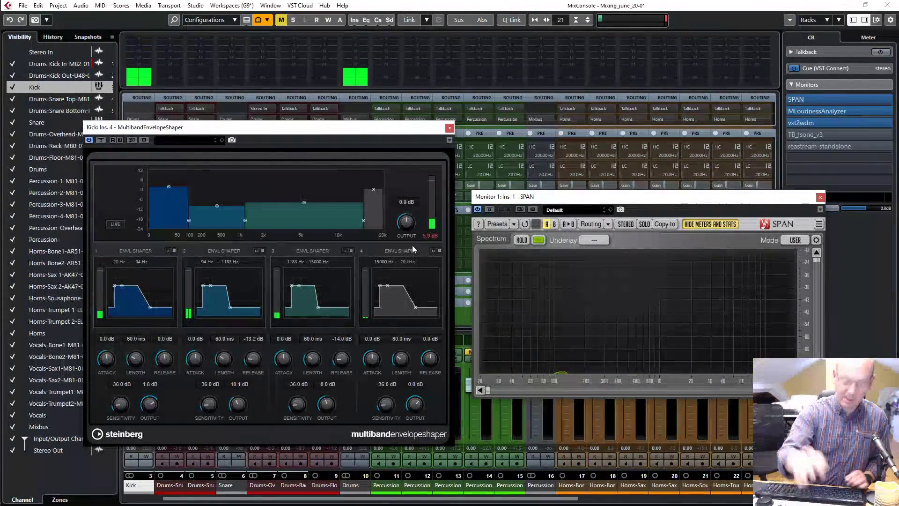
Step: Play the drums with the Kick out of solo and close the envelope shaper and SPAN windows
key(space)
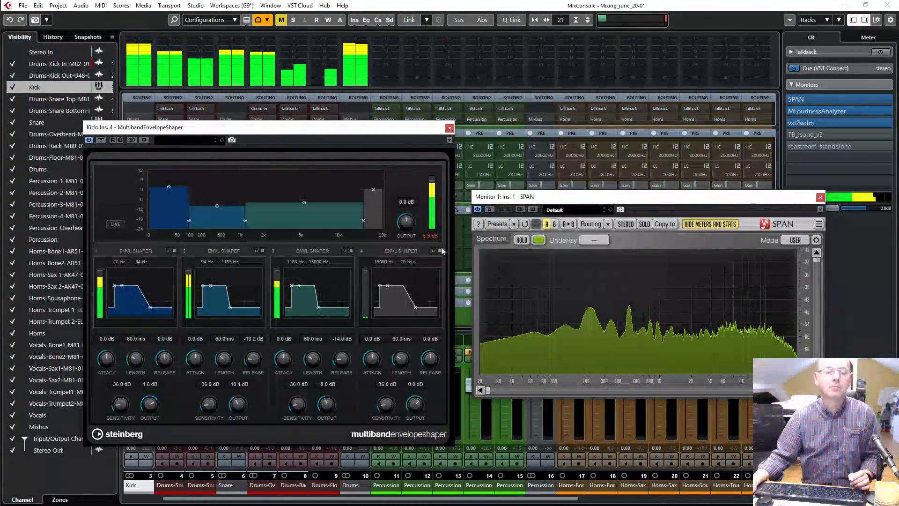
click(450, 127)
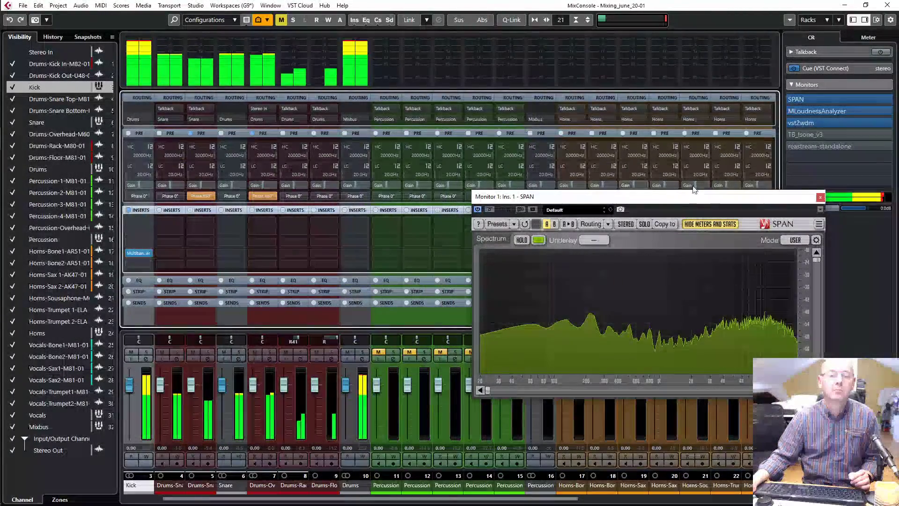
click(820, 197)
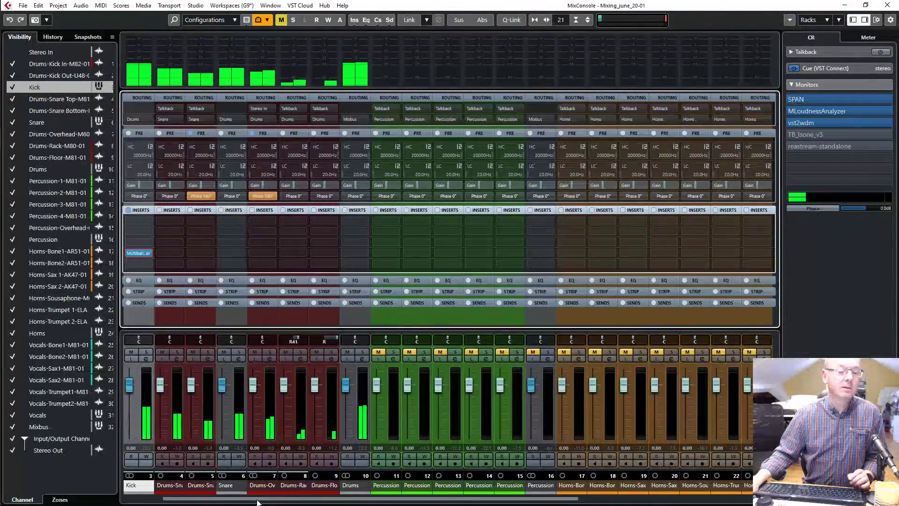
Step: Set the Drums group fader to -1.30 dB and pull the snare, overhead, rack, floor and Snare group faders fully down
drag(257, 502, 217, 501)
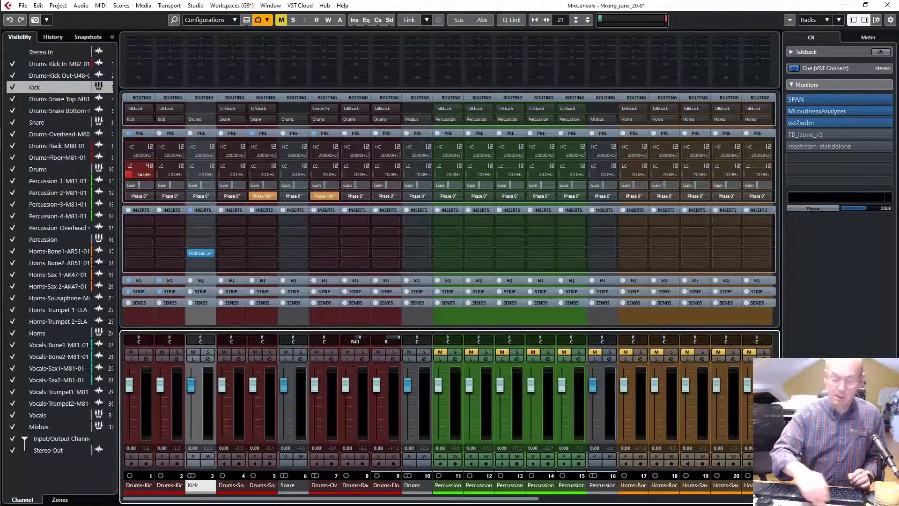
drag(408, 384, 375, 434)
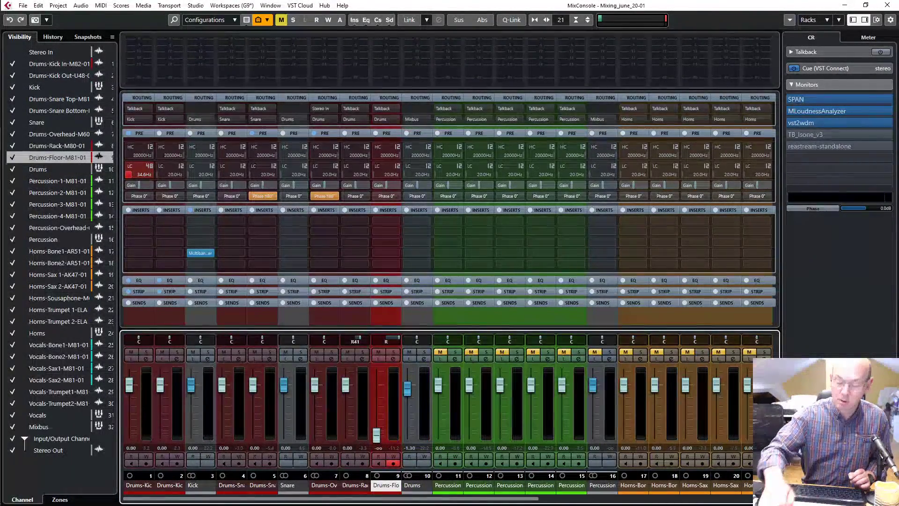
drag(221, 385, 221, 435)
drag(253, 385, 253, 435)
drag(283, 384, 284, 435)
drag(314, 384, 315, 435)
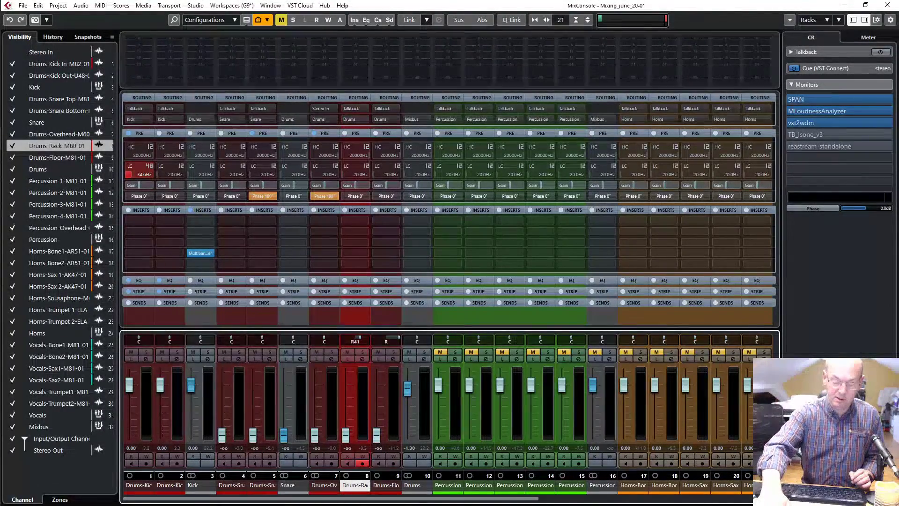
Step: Lower the Kick group fader to about -3 dB and check its level in SPAN and on the master meter during playback
drag(191, 385, 191, 395)
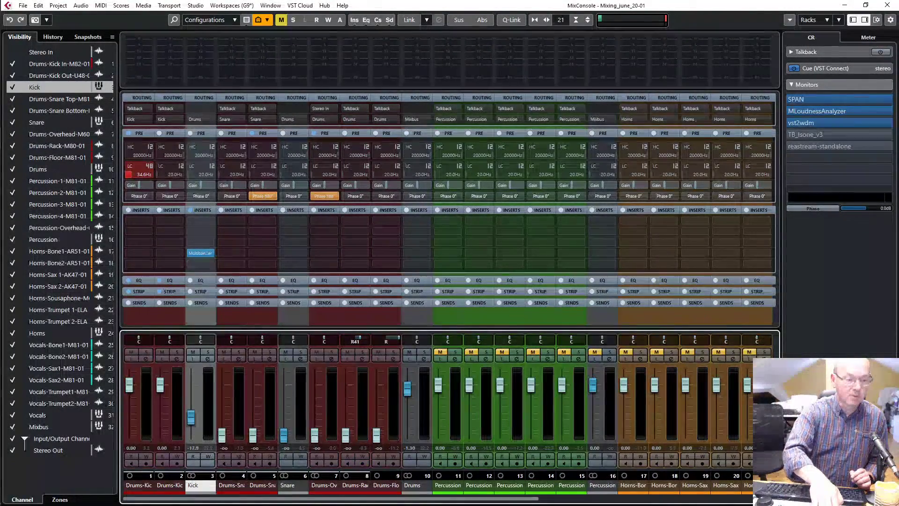
drag(191, 392, 191, 393)
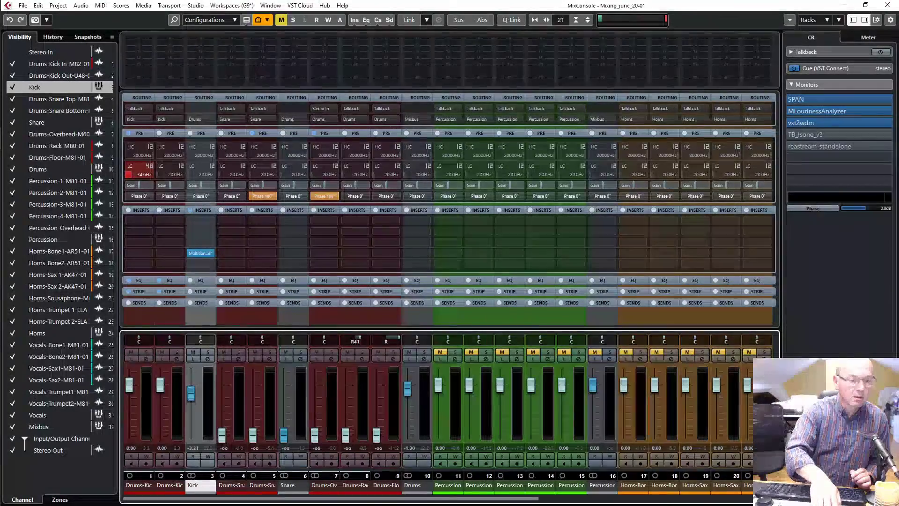
key(space)
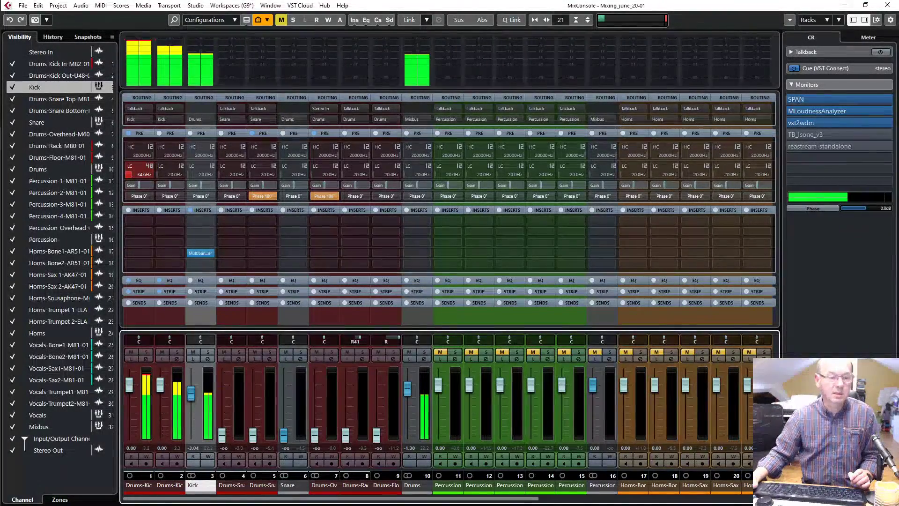
key(alt+KP_9)
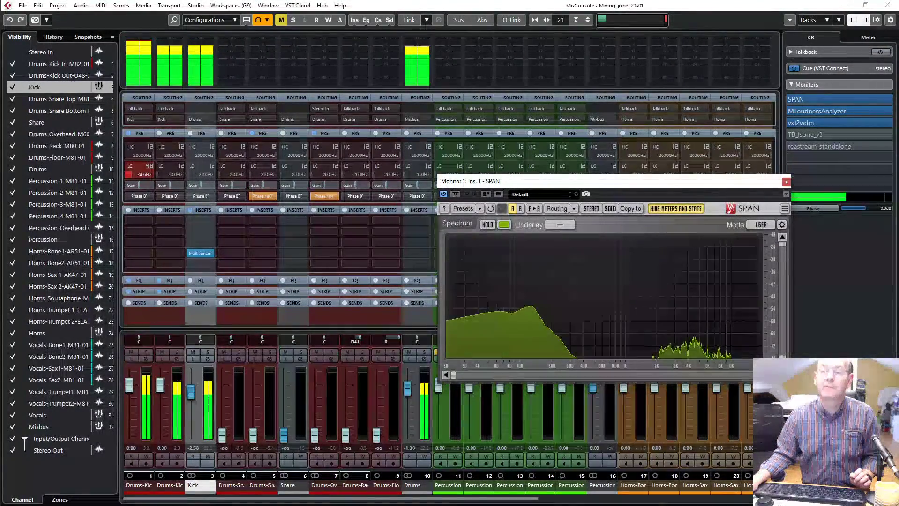
click(866, 38)
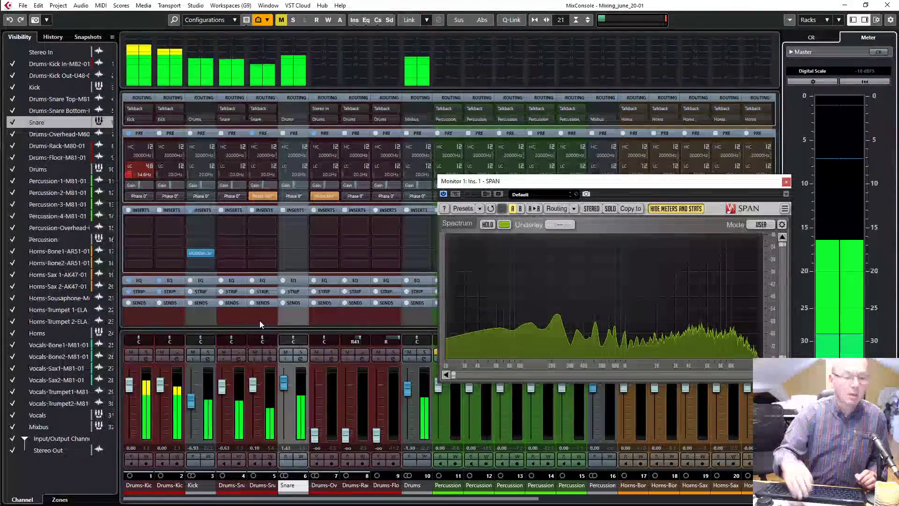
Step: Open the Snare group's channel settings and load MultibandEnvelopeShaper into insert slot 4
click(300, 358)
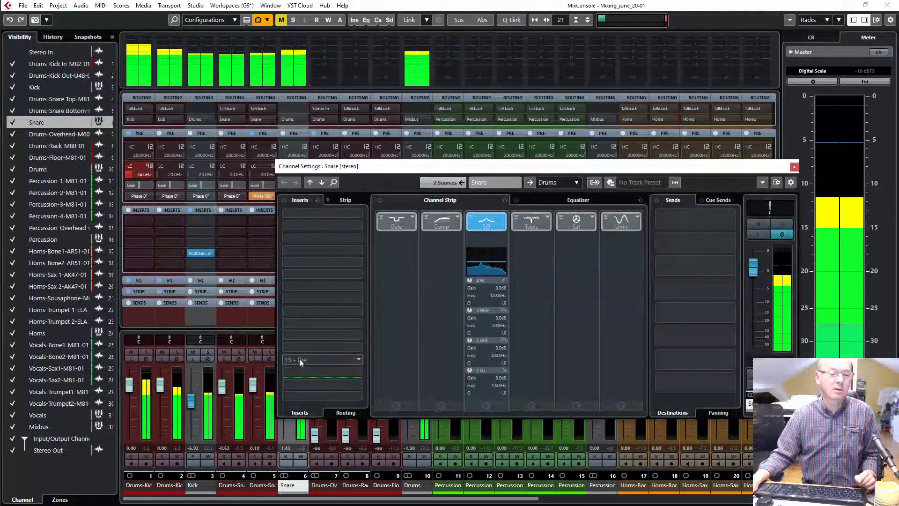
click(354, 254)
text(mult)
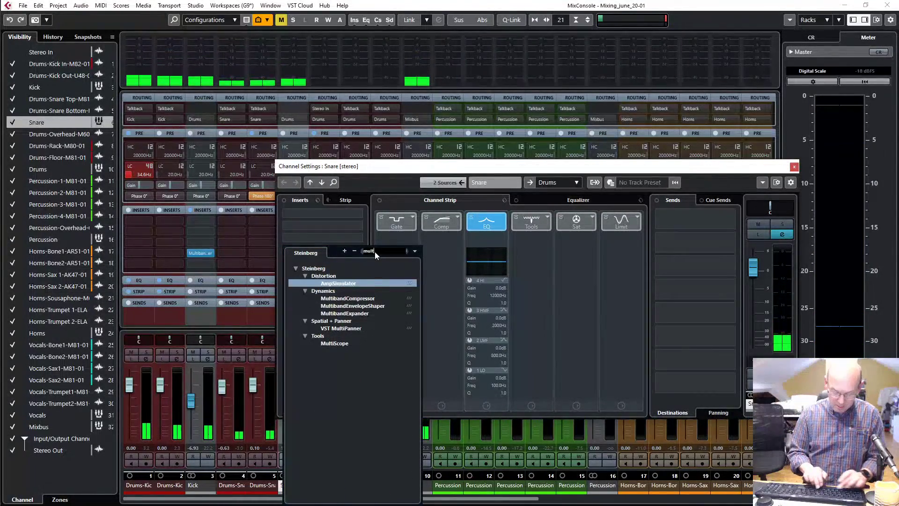
text(iban)
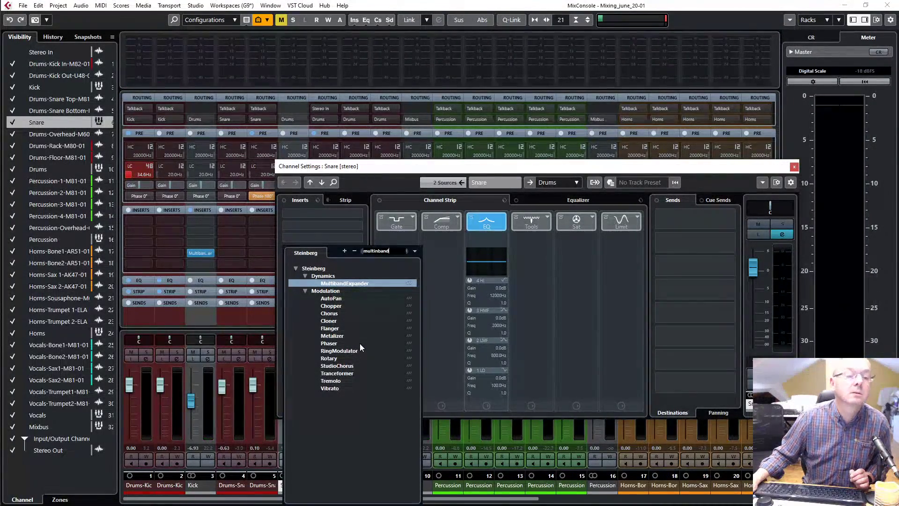
key(BackSpace)
key(BackSpace)
key(BackSpace)
key(BackSpace)
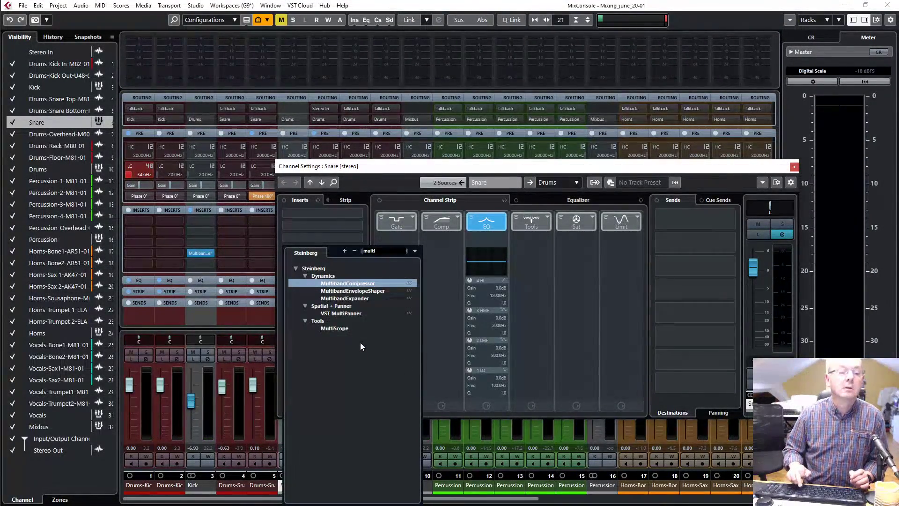
text(band)
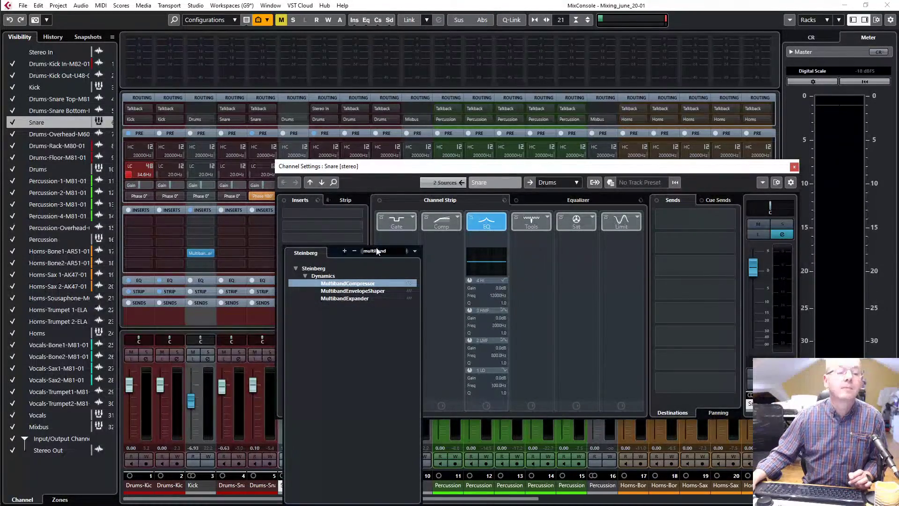
click(382, 291)
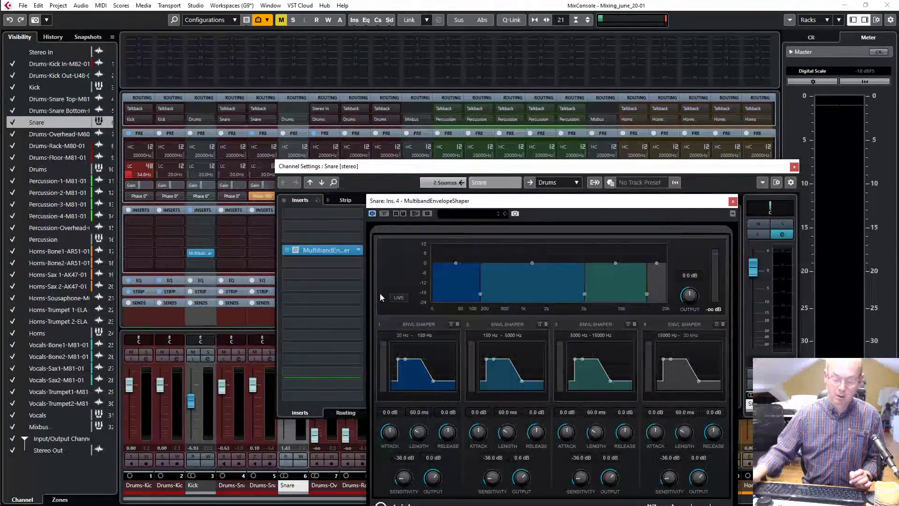
Step: Solo the Snare group and listen to it through the newly inserted envelope shaper
key(s)
key(space)
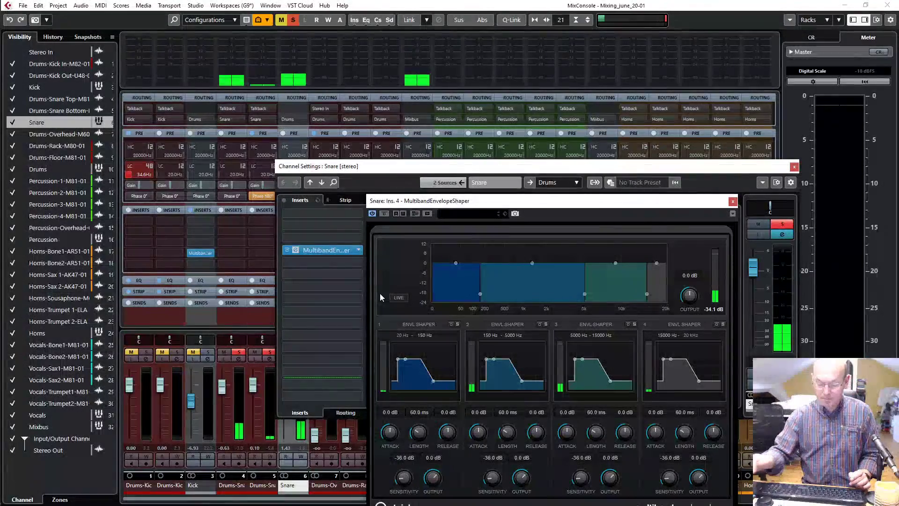
key(space)
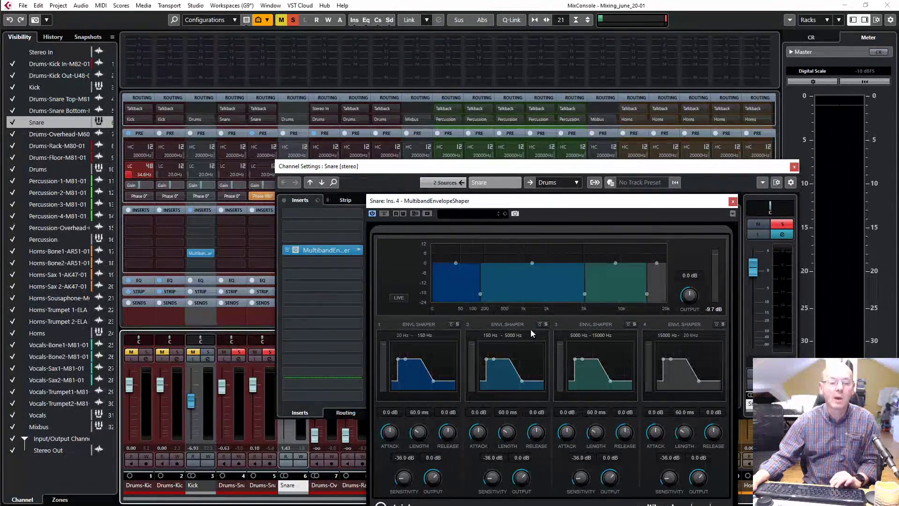
Step: During playback, set the Snare shaper's band 1 output to -14.7 dB and upper crossover to 94 Hz, checking bands 1 and 2 in solo
key(space)
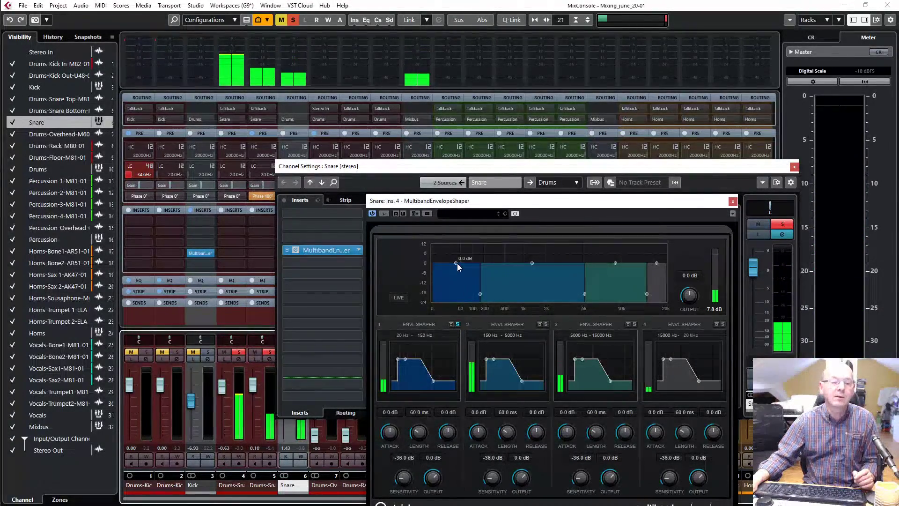
drag(457, 263, 472, 295)
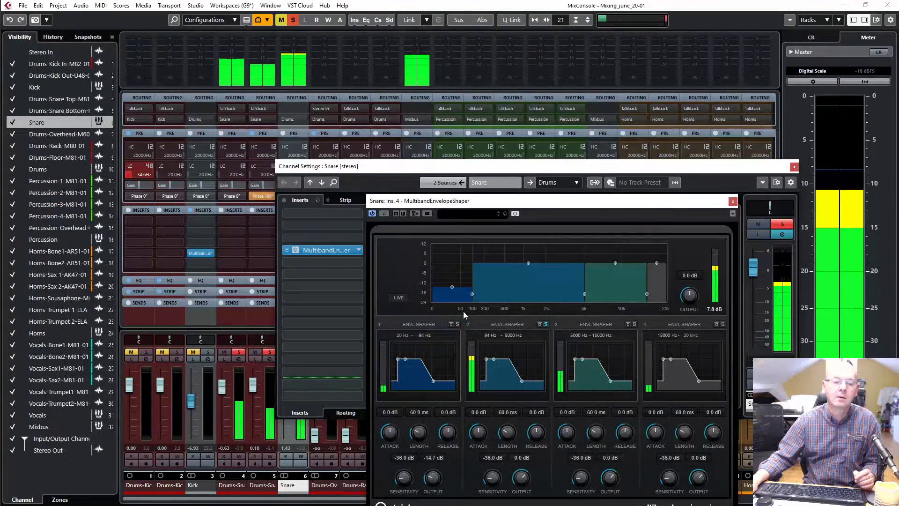
click(458, 324)
click(545, 324)
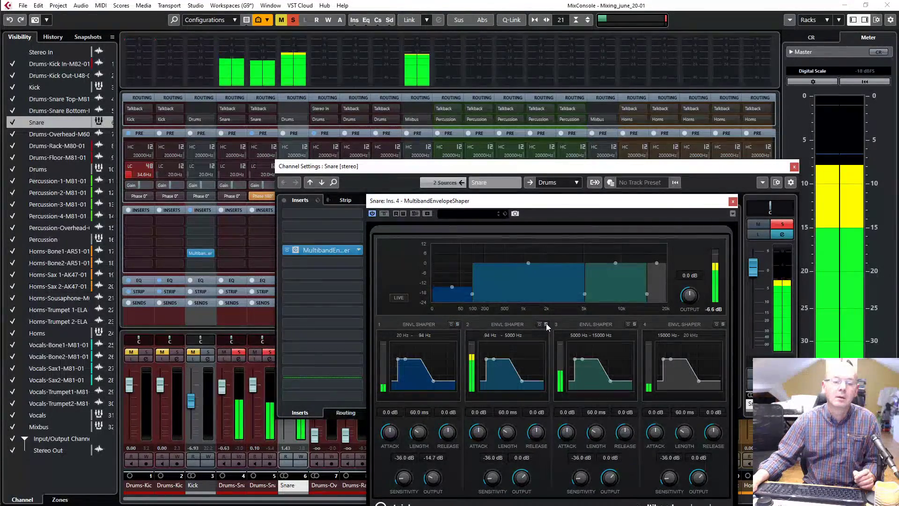
Step: Limit the Snare shaper's band 2 to 134–1433 Hz and set its attack to 9.3 dB and release to -6.6 dB
drag(585, 294, 547, 294)
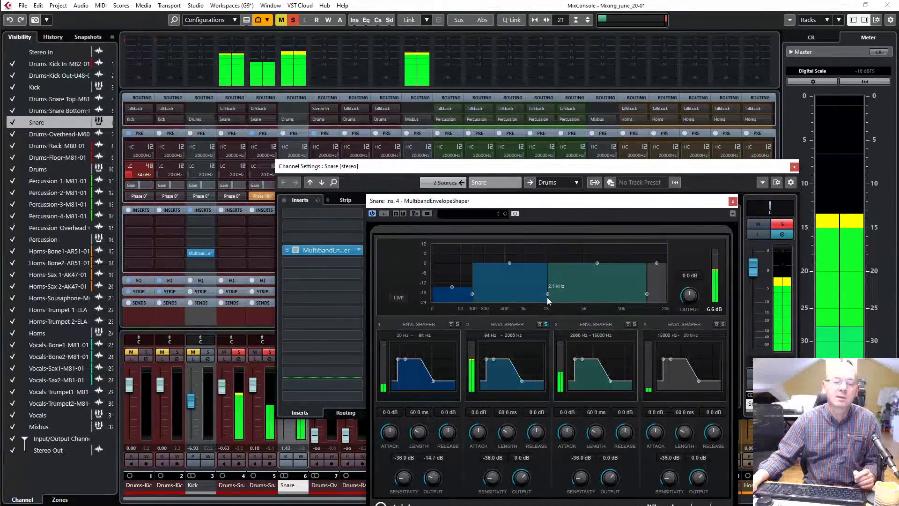
drag(473, 294, 478, 294)
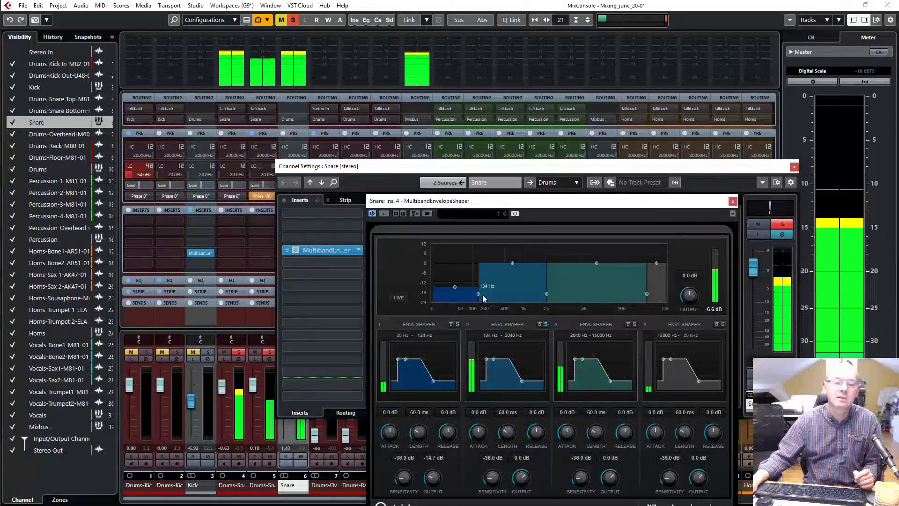
drag(546, 293, 534, 294)
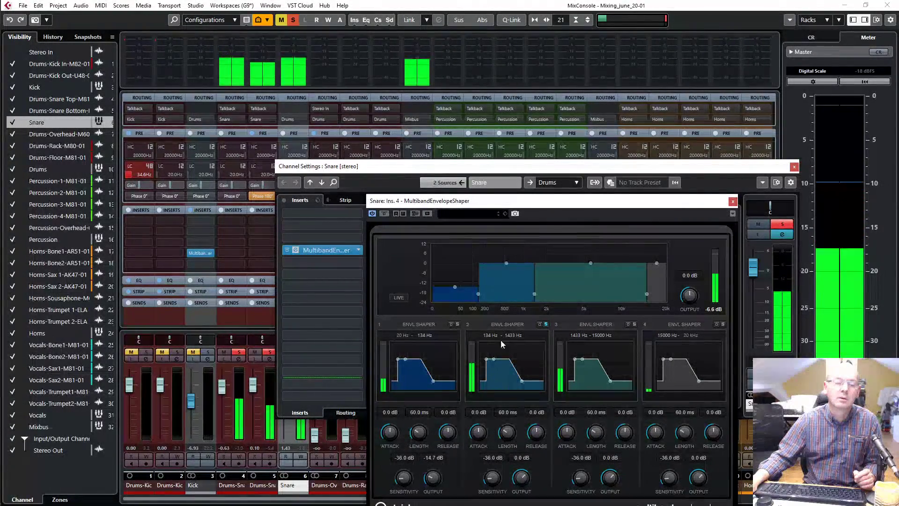
drag(487, 359, 487, 350)
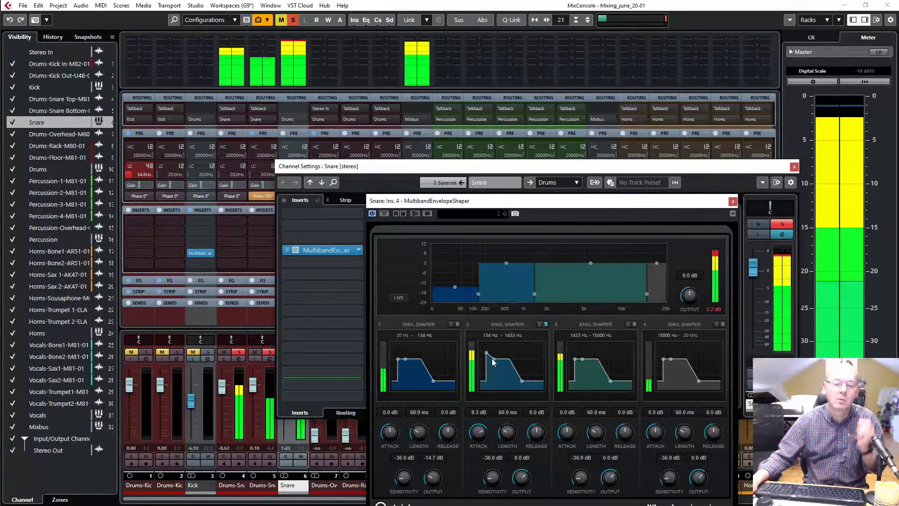
drag(522, 380, 517, 379)
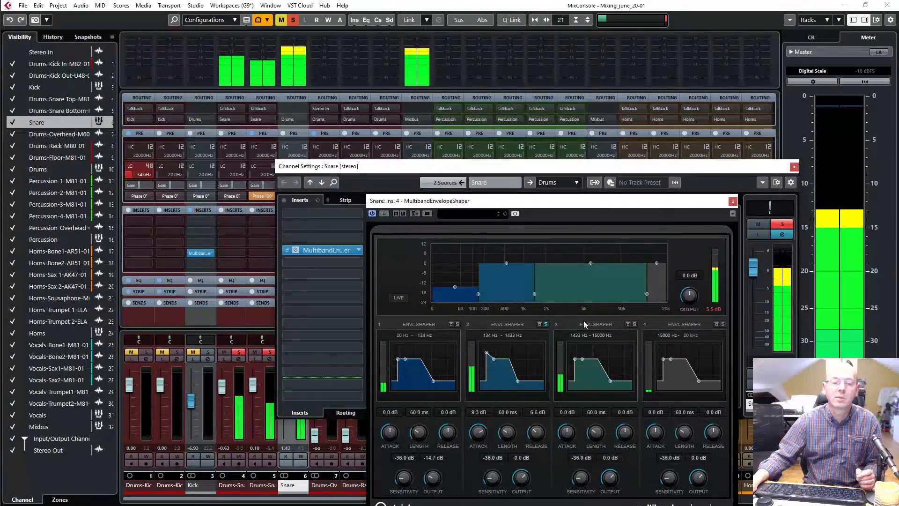
Step: Solo band 3 of the Snare shaper instead of band 2, and set its attack to 2.7 dB and release to -11.0 dB
click(634, 324)
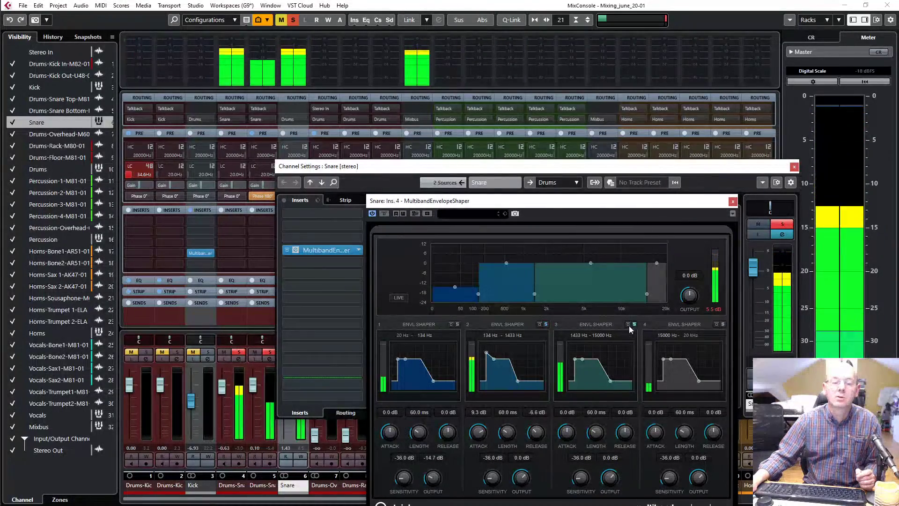
click(546, 324)
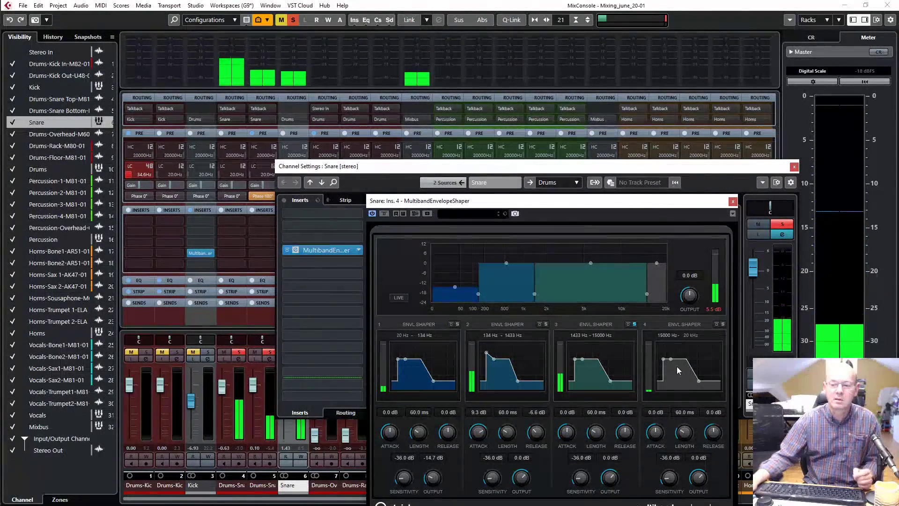
mouse_move(575, 359)
mouse_down()
mouse_move(577, 350)
mouse_move(575, 357)
mouse_up()
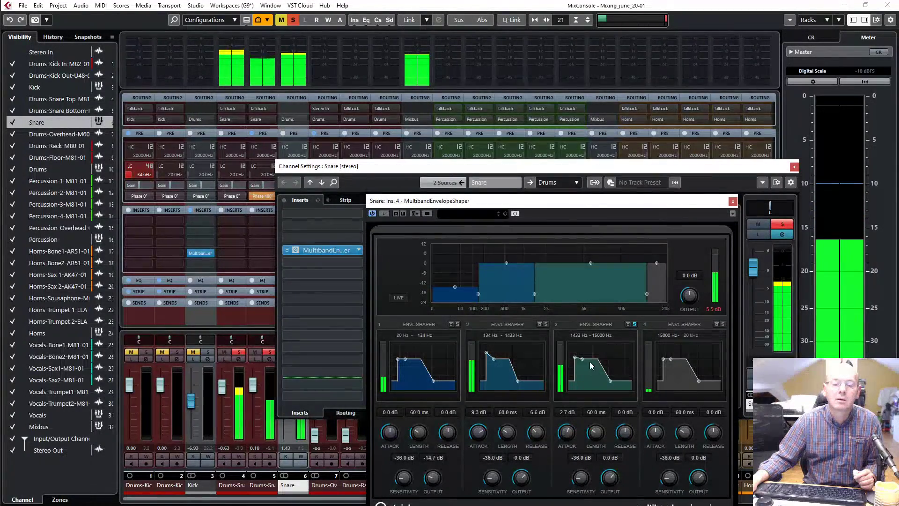
drag(611, 382, 605, 383)
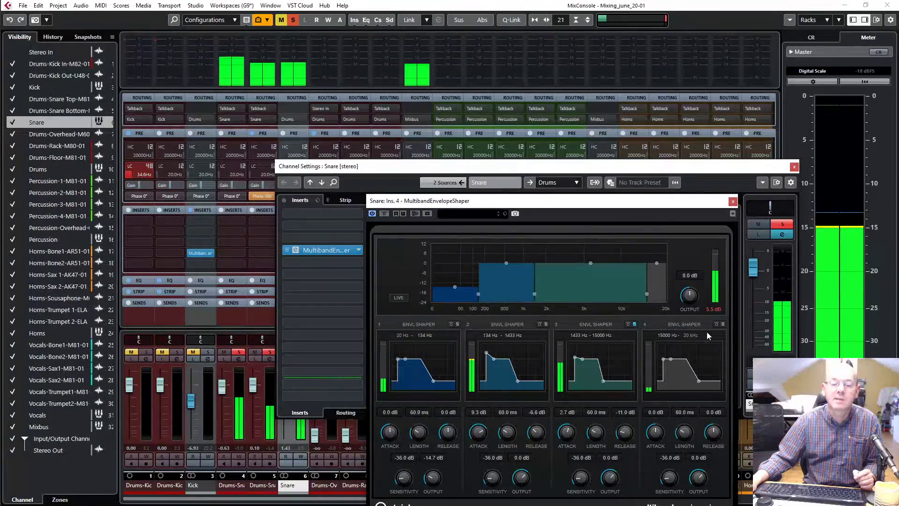
Step: Audition band 4 of the Snare shaper in solo, and compare the Snare sound with the shaper bypassed and active
click(722, 324)
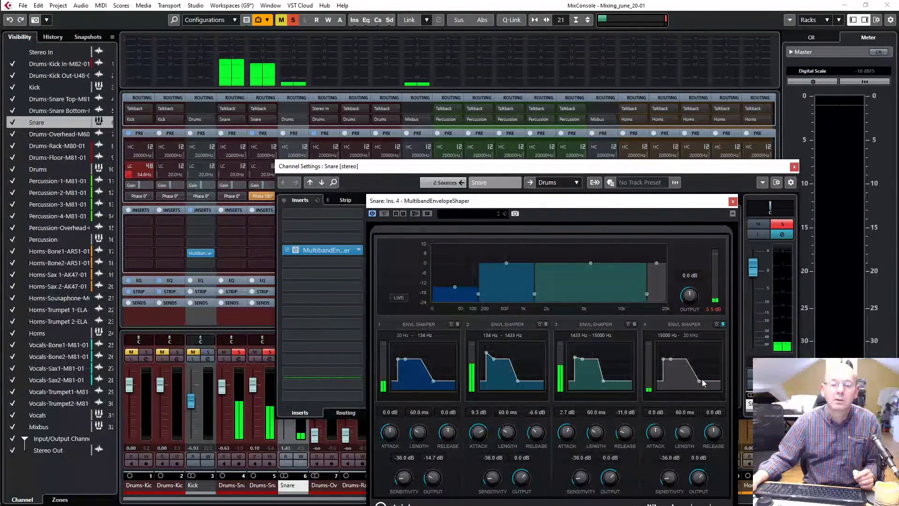
click(722, 324)
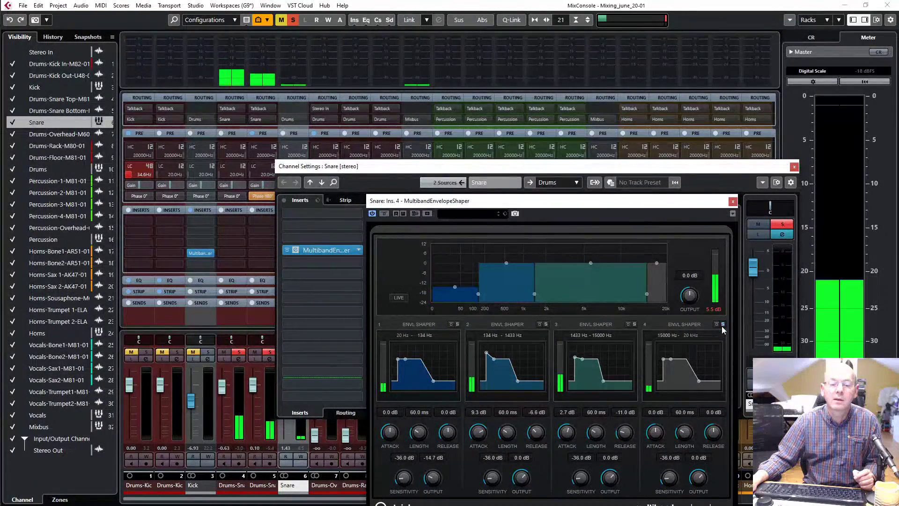
click(385, 213)
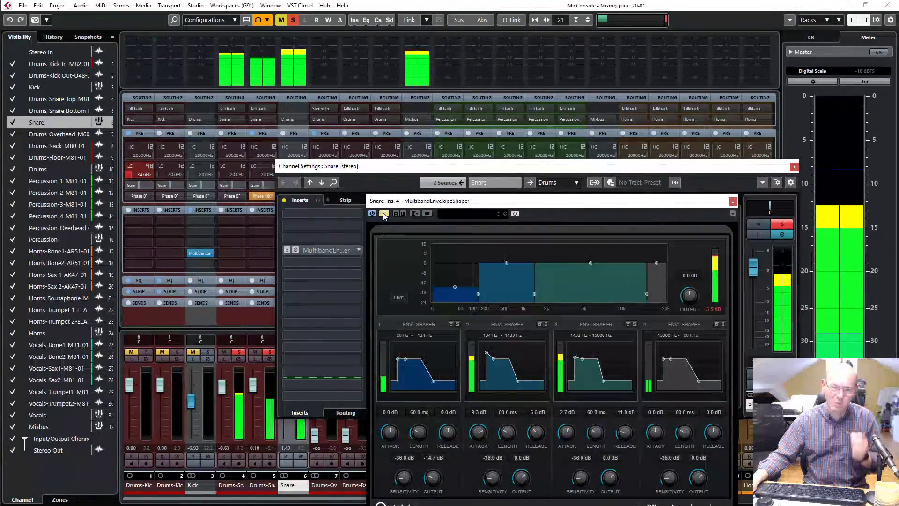
click(384, 213)
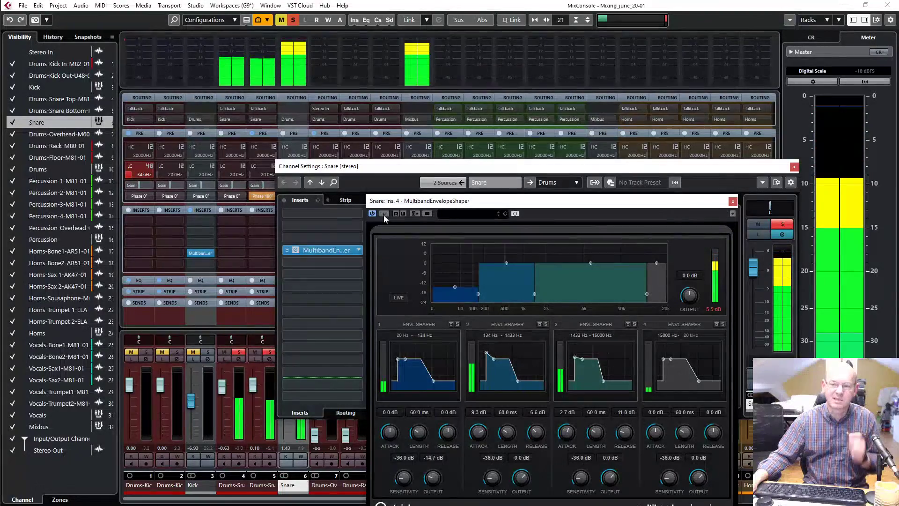
click(385, 216)
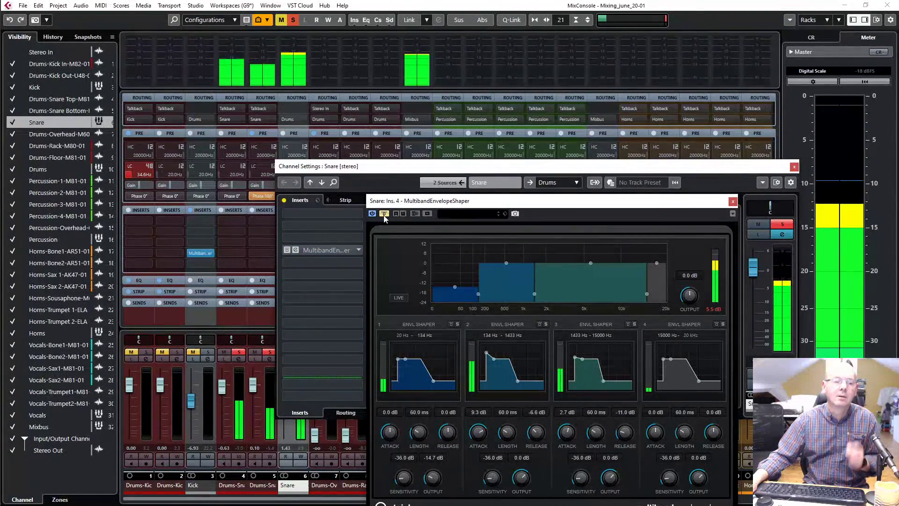
click(384, 216)
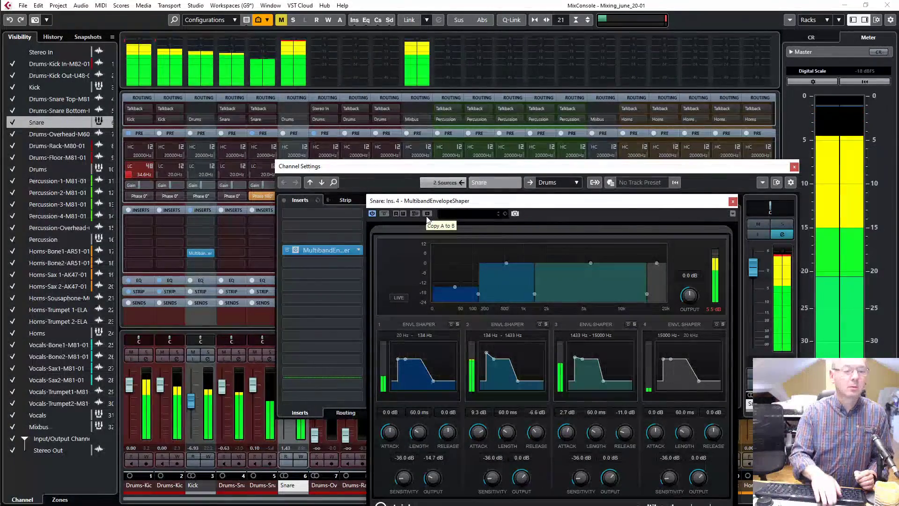
Step: Rebalance the snare microphones, setting Snare Top to -5.00 dB and Snare Bottom to -0.25 dB, and close the shaper and channel settings
key(Up)
key(Up)
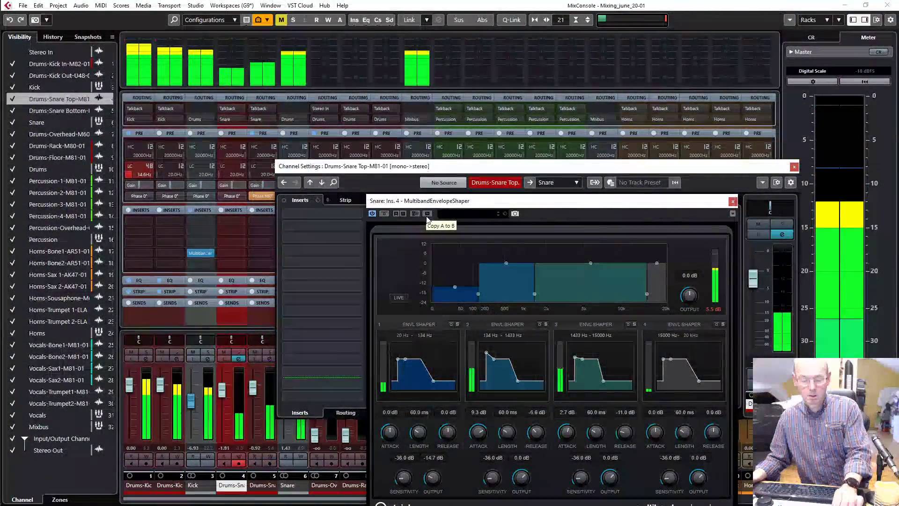
key(Down)
key(Up)
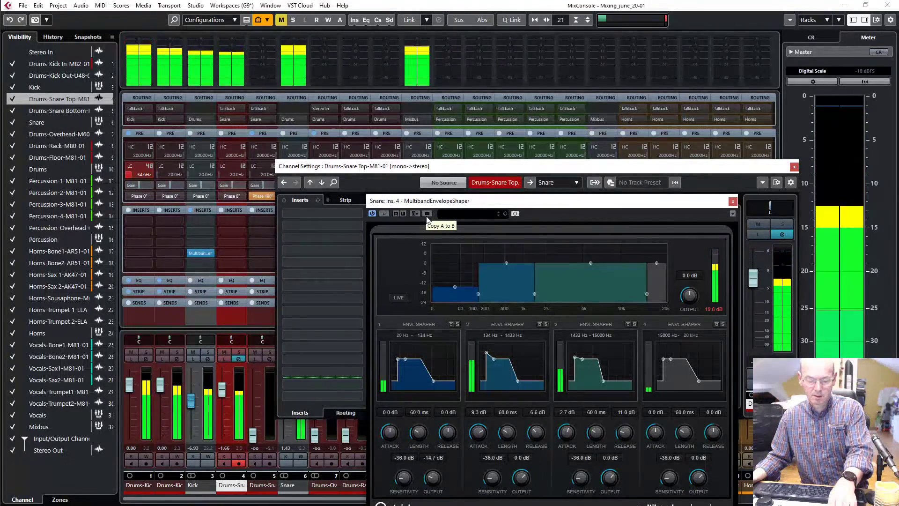
key(Down)
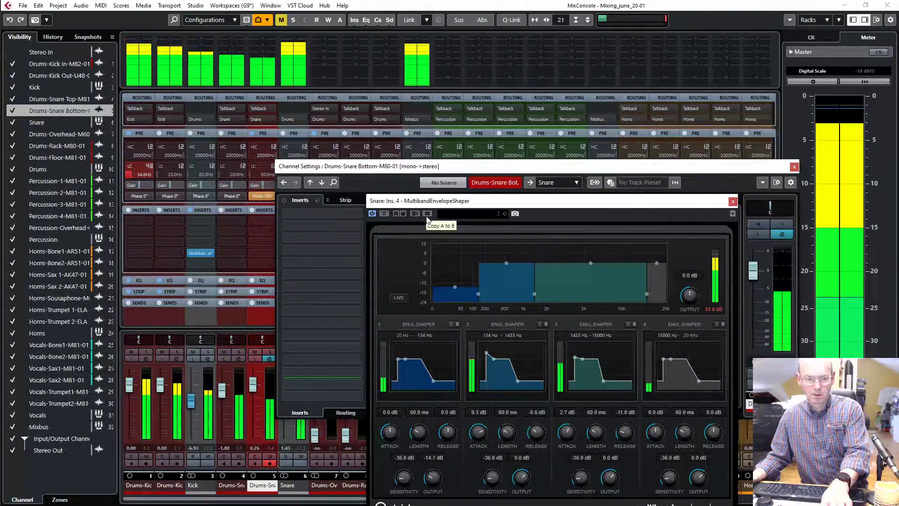
key(Up)
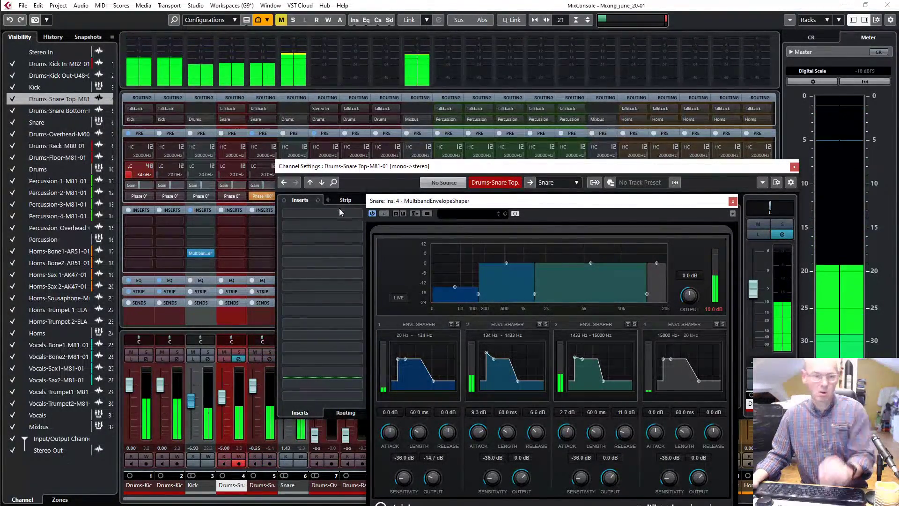
click(732, 200)
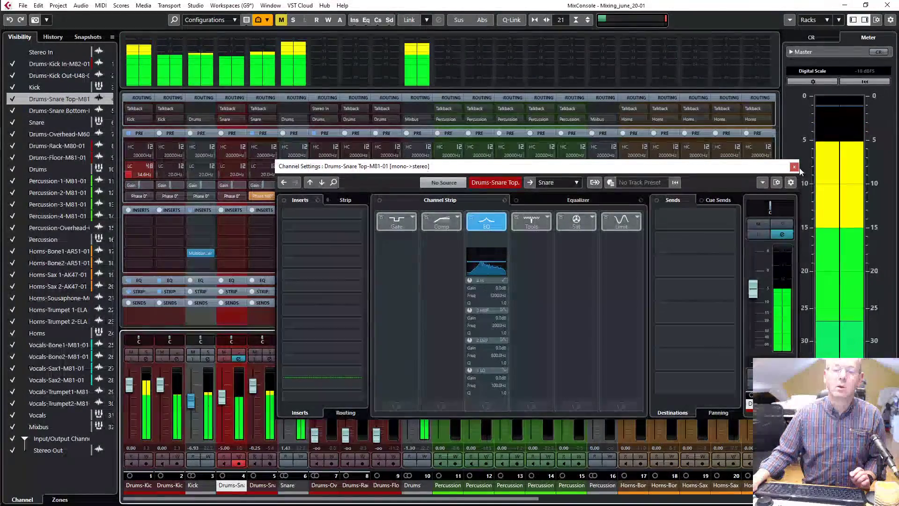
click(794, 167)
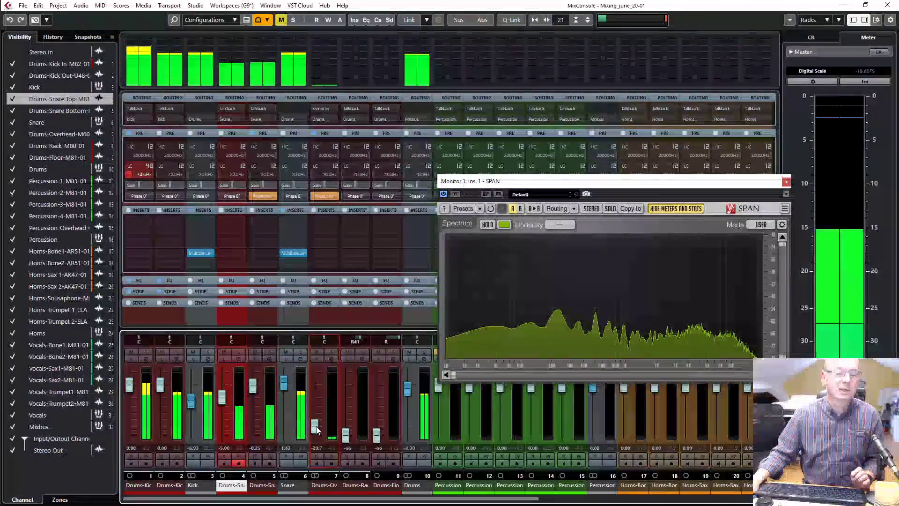
Step: Raise the Drums-Overhead fader to about -0.8 dB and enable its low cut at 24 dB/octave and about 115 Hz
drag(314, 435, 322, 389)
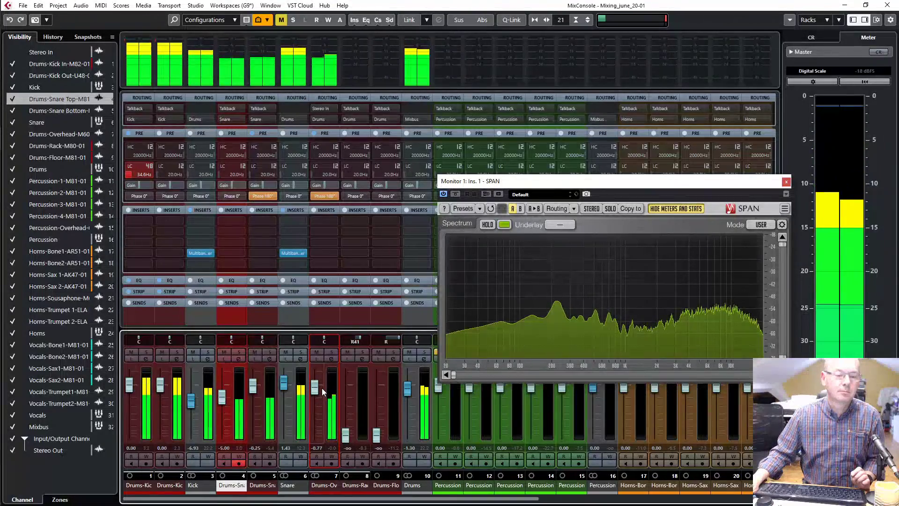
click(332, 359)
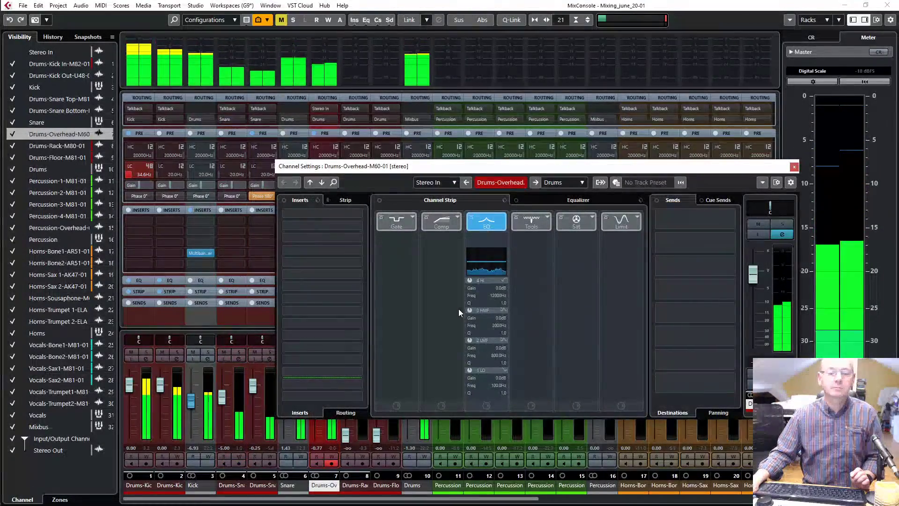
click(555, 199)
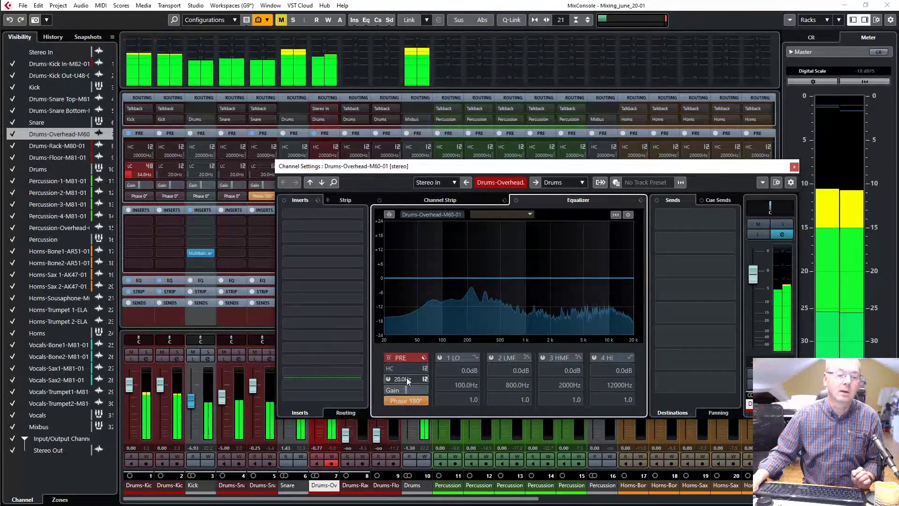
click(424, 379)
click(412, 406)
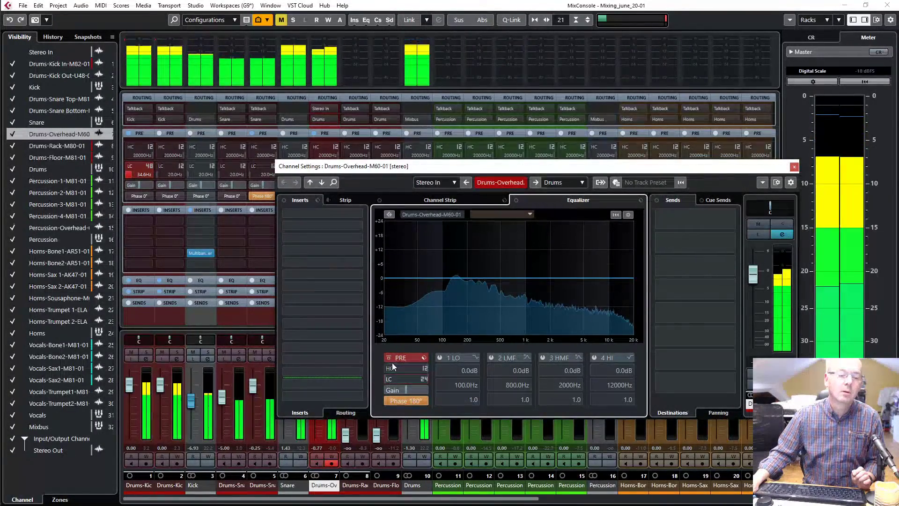
click(388, 379)
drag(406, 349, 401, 325)
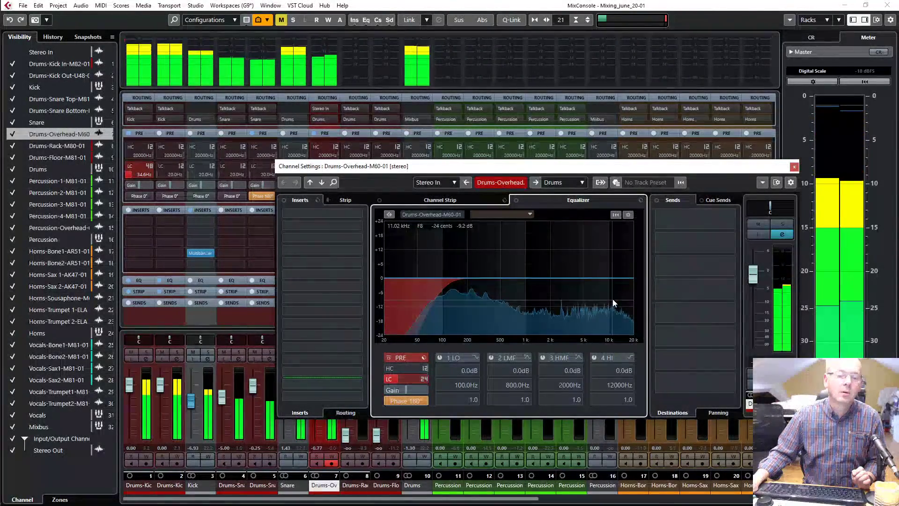
Step: Equalize the overheads with a 3.0 dB high boost at 3175 Hz and a -3.7 dB low-mid cut at about 511 Hz
click(575, 277)
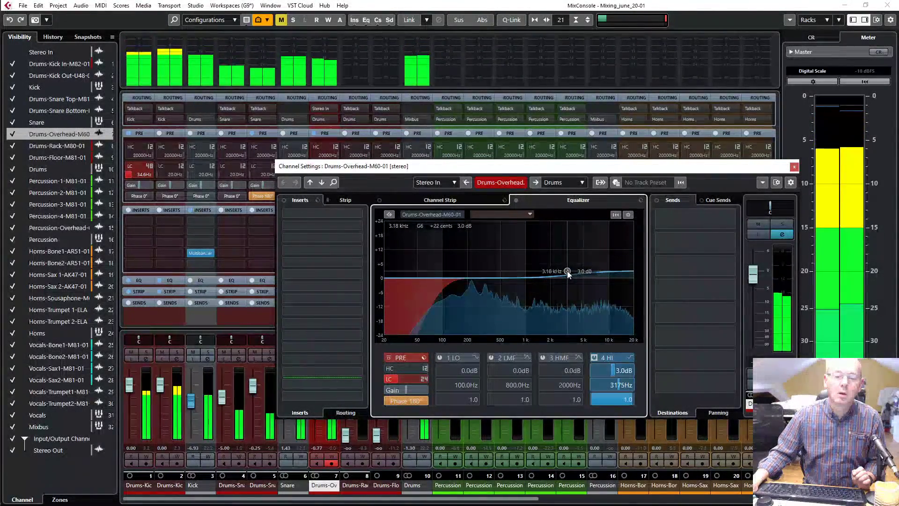
drag(576, 276, 567, 270)
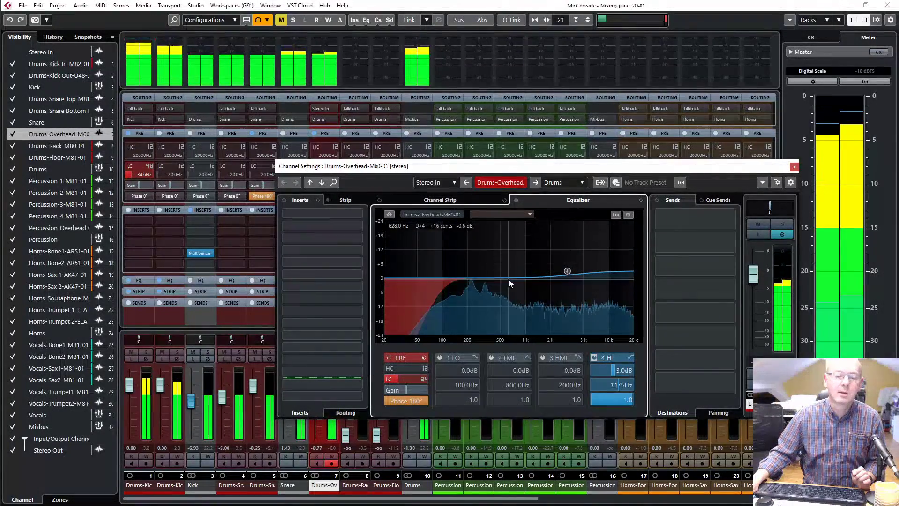
drag(502, 278, 501, 286)
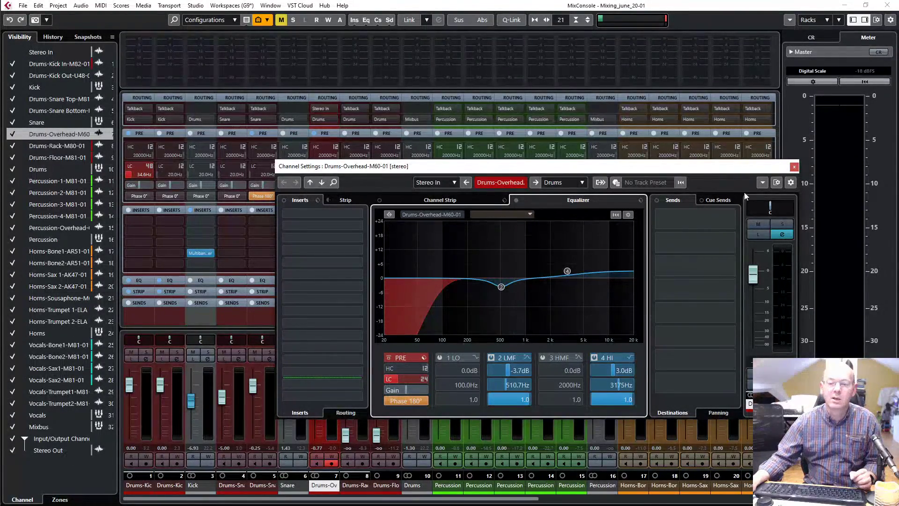
click(794, 168)
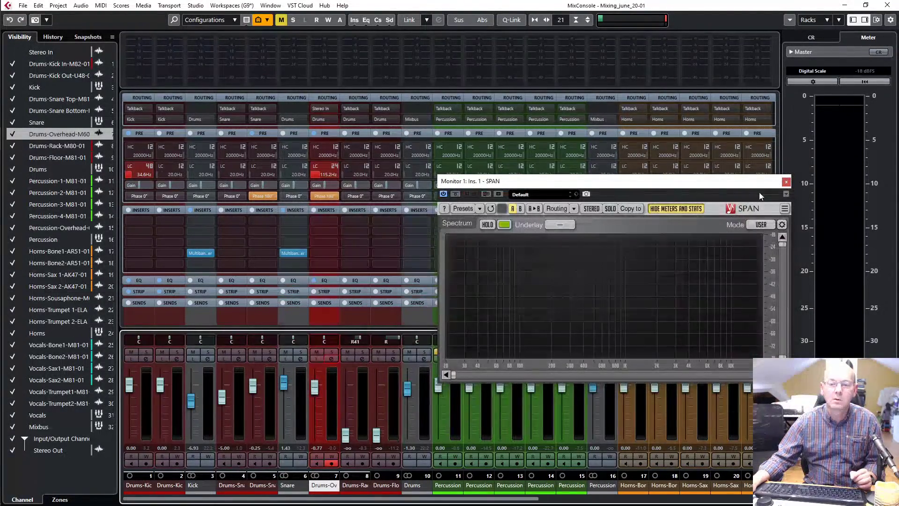
Step: Return to the project window, narrow the cycle range to bars 45–53 and place the playback cursor at bar 50
click(786, 182)
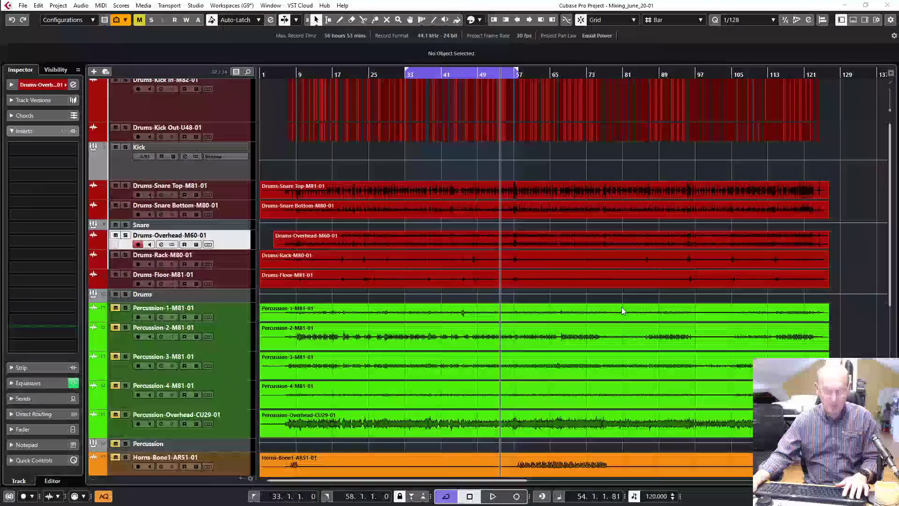
key(F3)
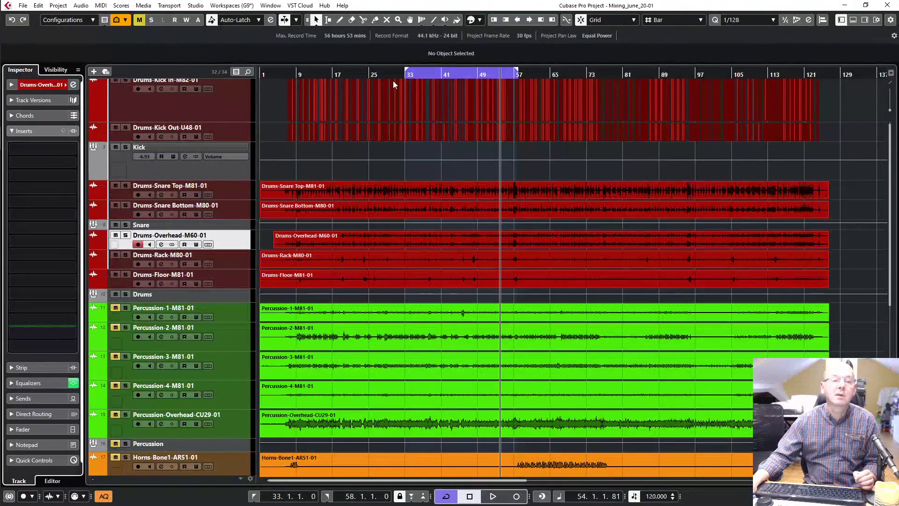
drag(406, 75, 440, 76)
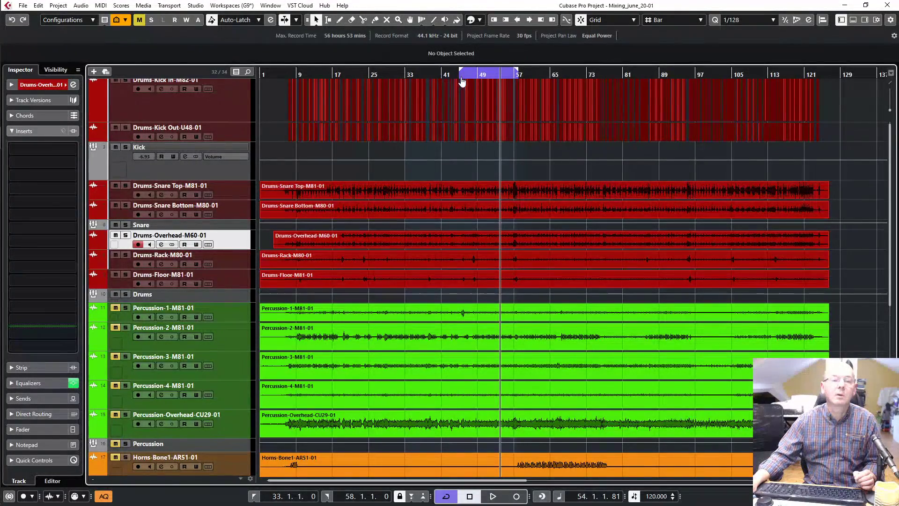
drag(518, 75, 501, 78)
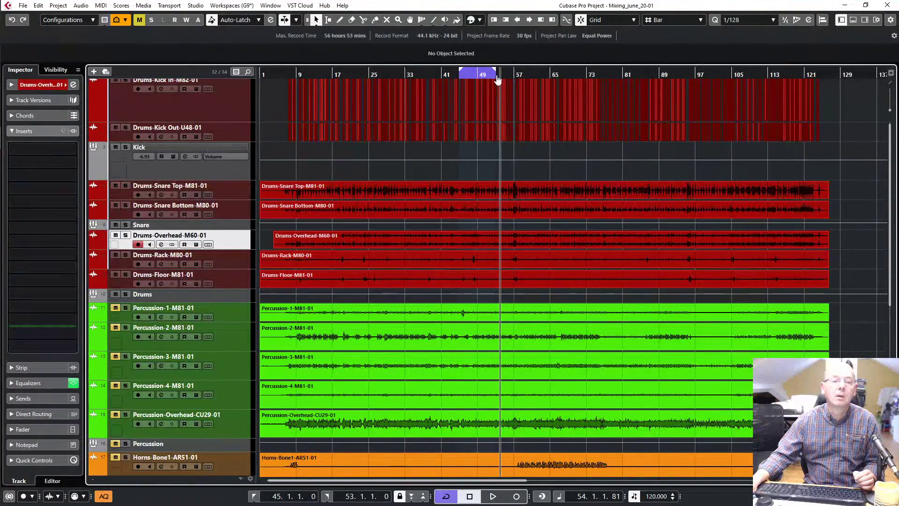
double_click(483, 75)
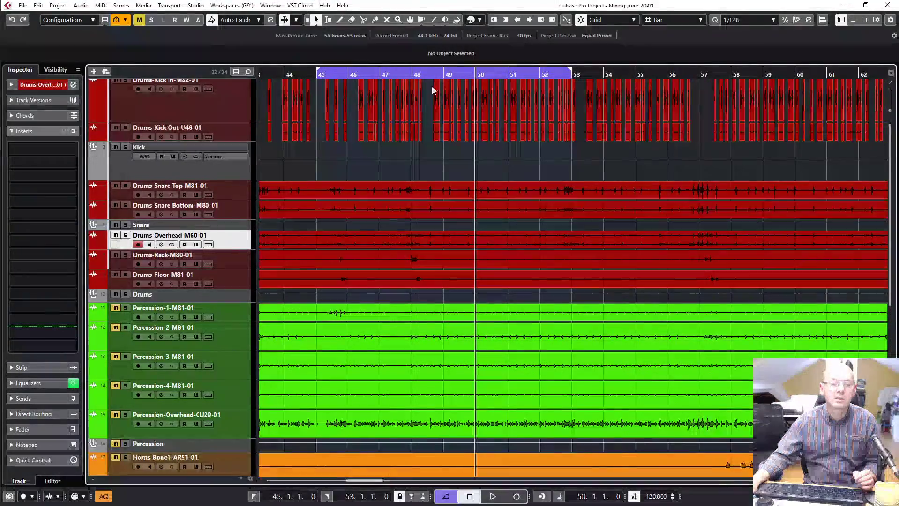
Step: Narrow the cycle range to bars 47–50 and start playback from its beginning
drag(317, 74, 345, 74)
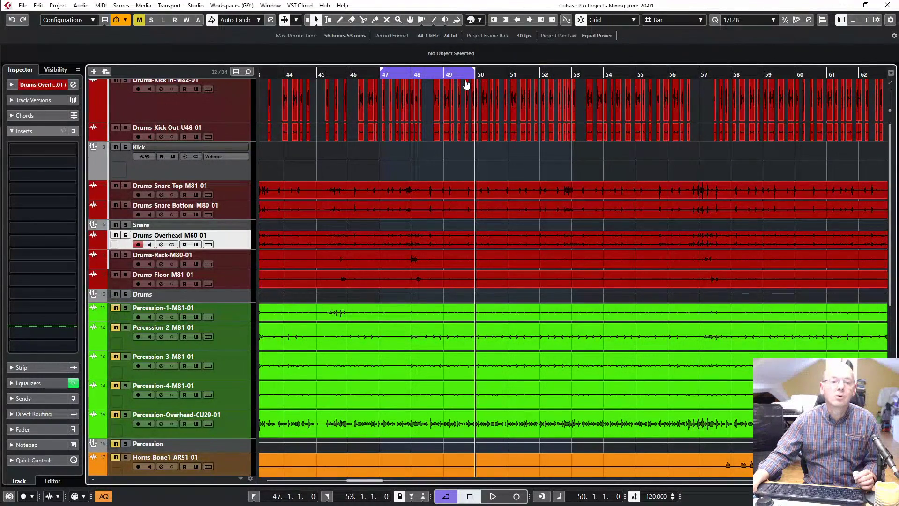
key(KP_1)
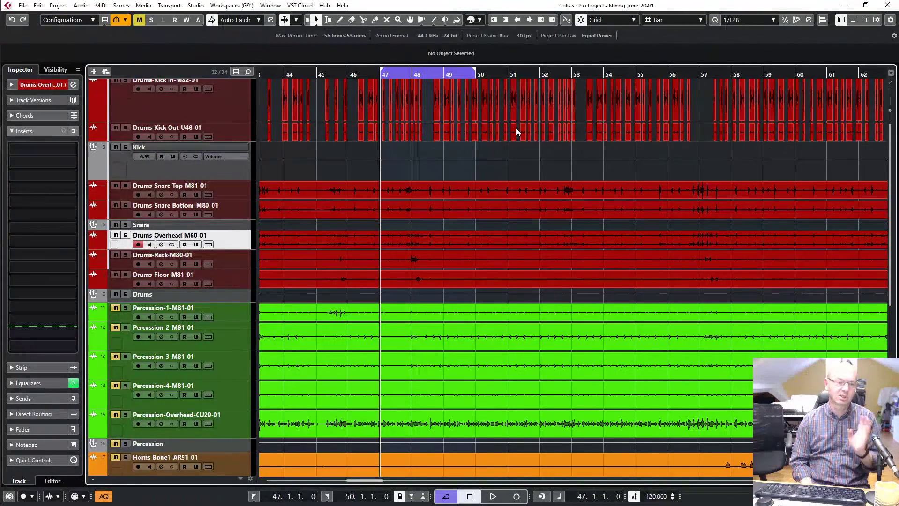
key(space)
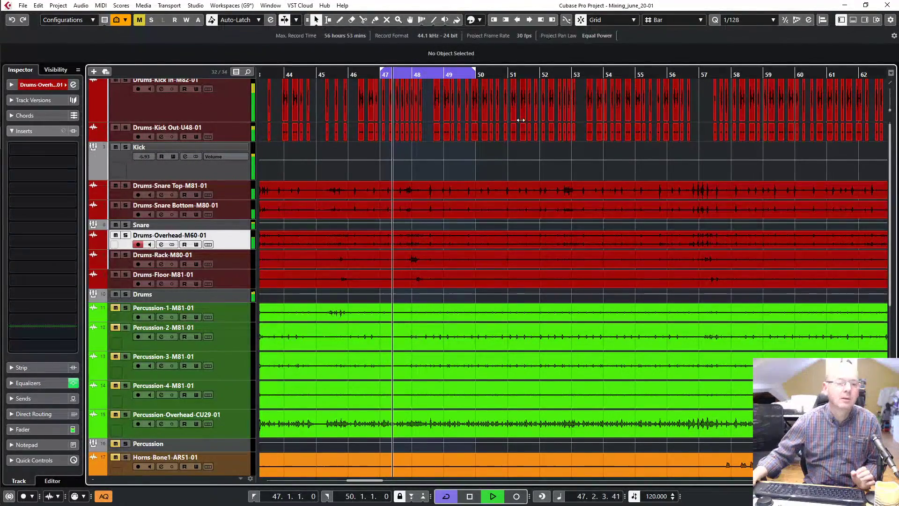
Step: Solo Drums-Rack and Drums-Floor and audition both toms in a tighter cycle from about 47.3.1 to 48.4.4
click(125, 254)
click(126, 274)
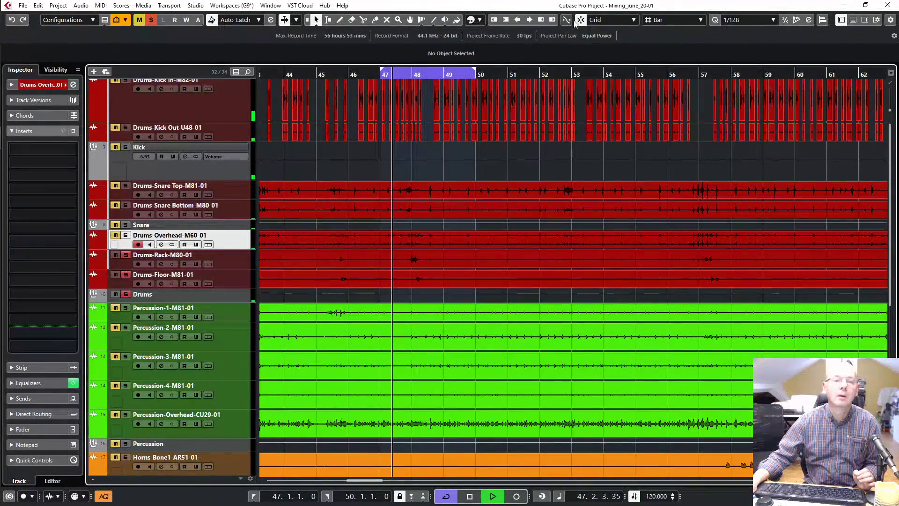
drag(475, 74, 443, 75)
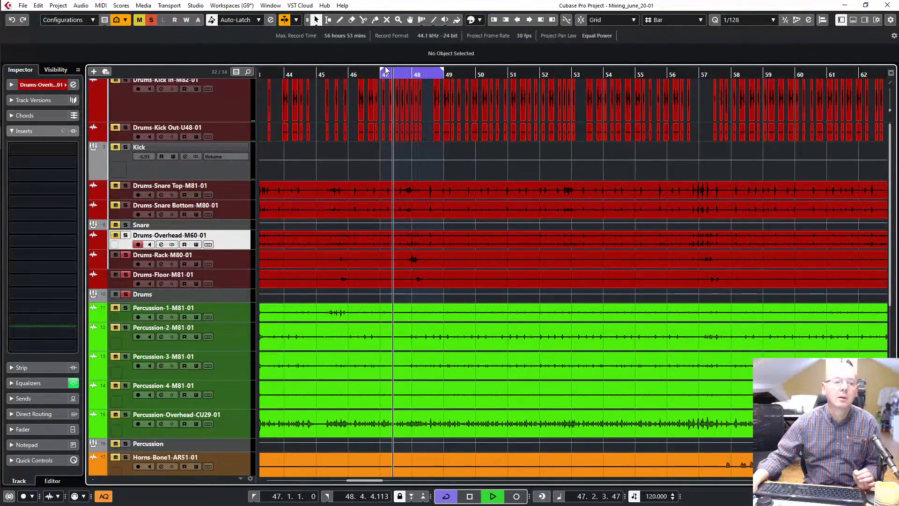
drag(382, 74, 397, 75)
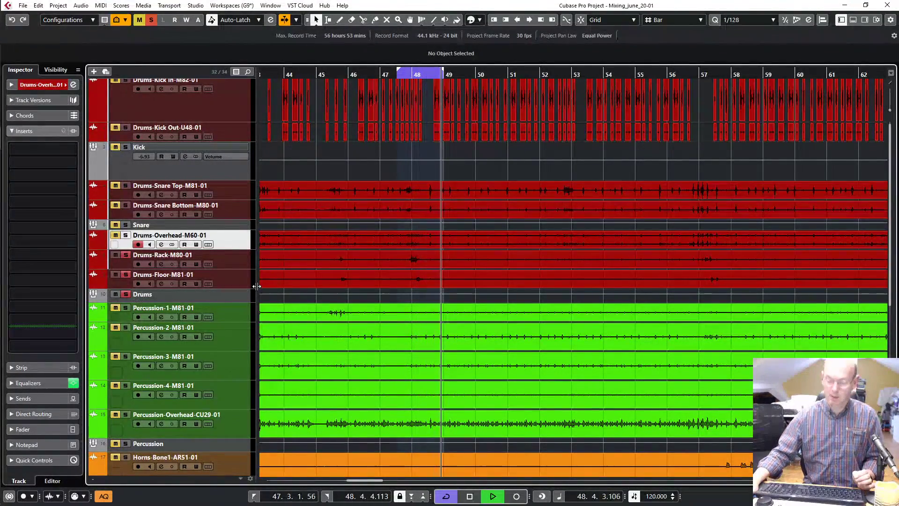
key(Down)
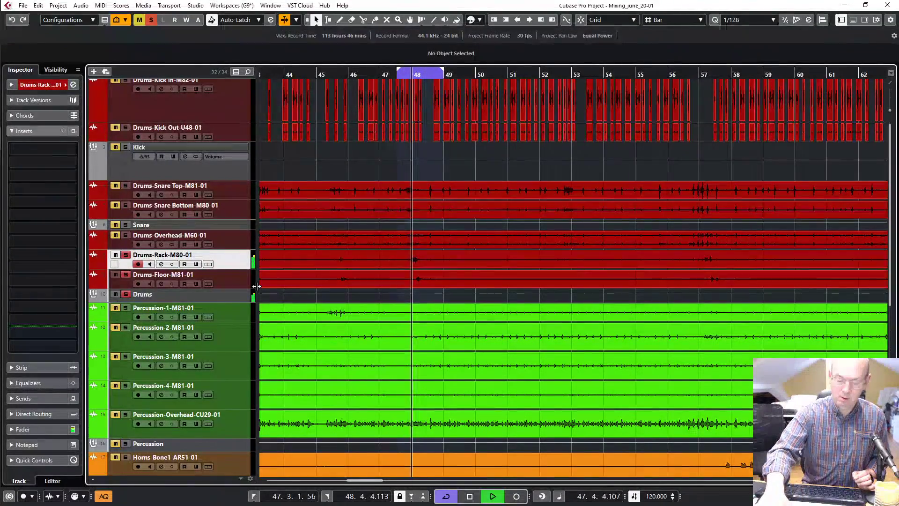
key(Down)
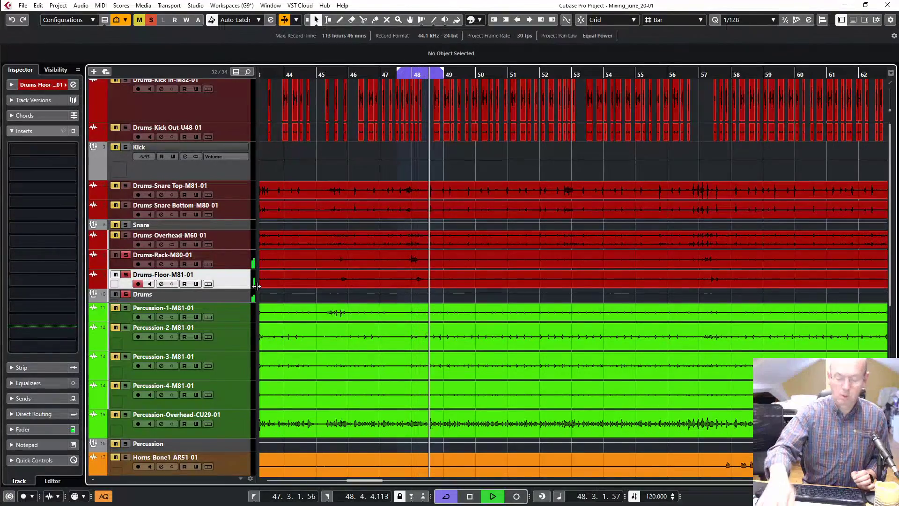
key(space)
Step: Open the Drums-Rack channel settings and add the Gate effect in its fourth insert slot
click(230, 266)
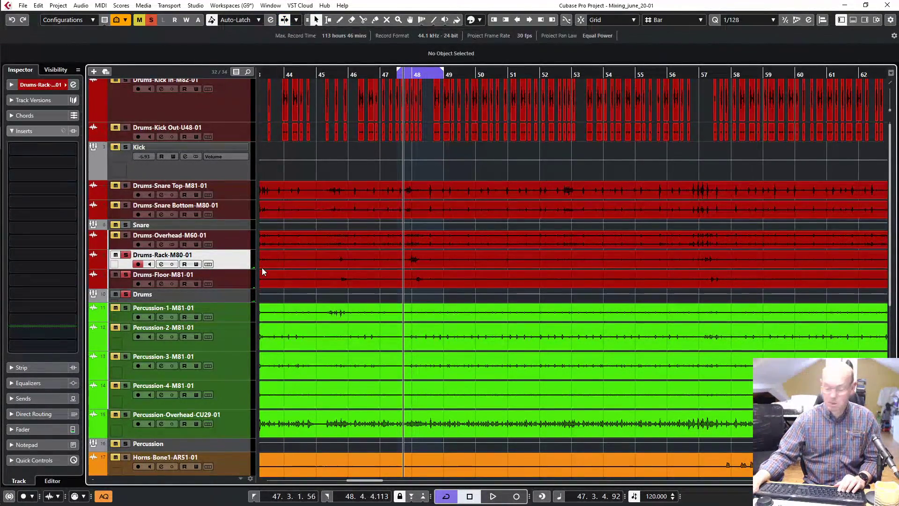
key(e)
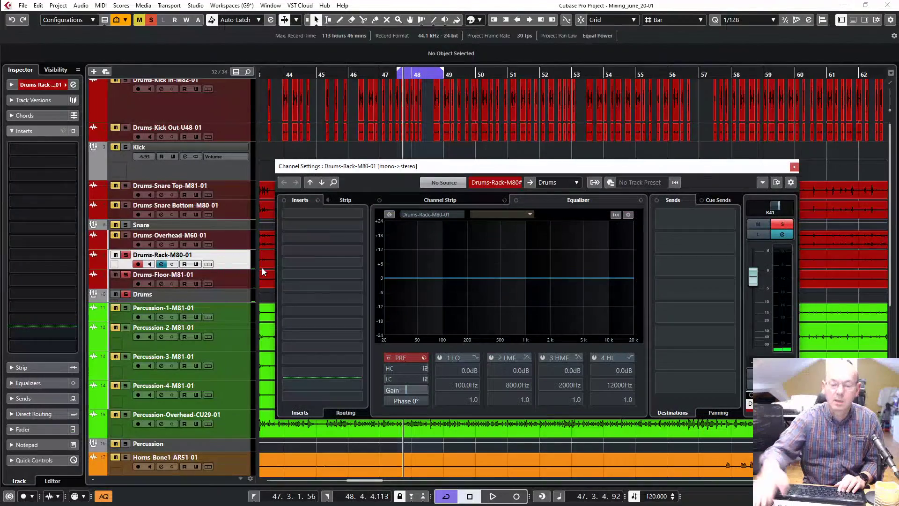
click(359, 251)
text(nois)
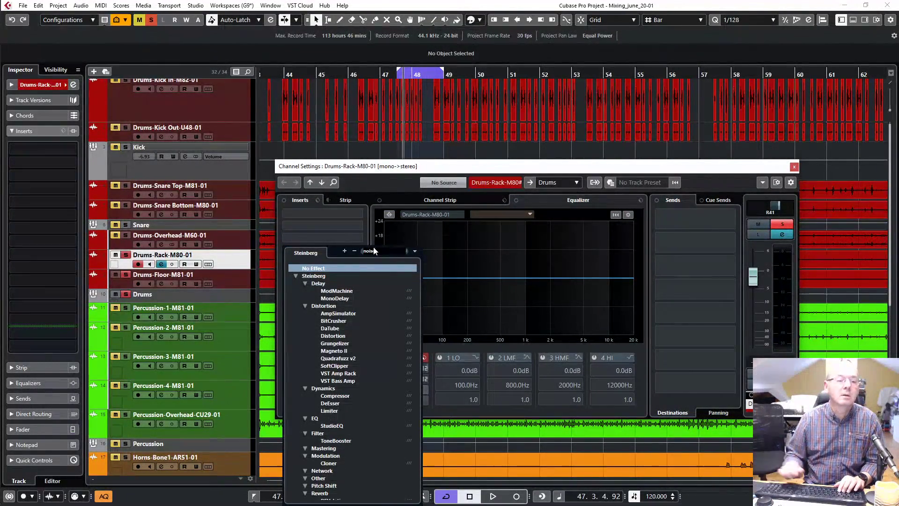
text(e)
key(BackSpace)
key(BackSpace)
key(BackSpace)
key(BackSpace)
key(BackSpace)
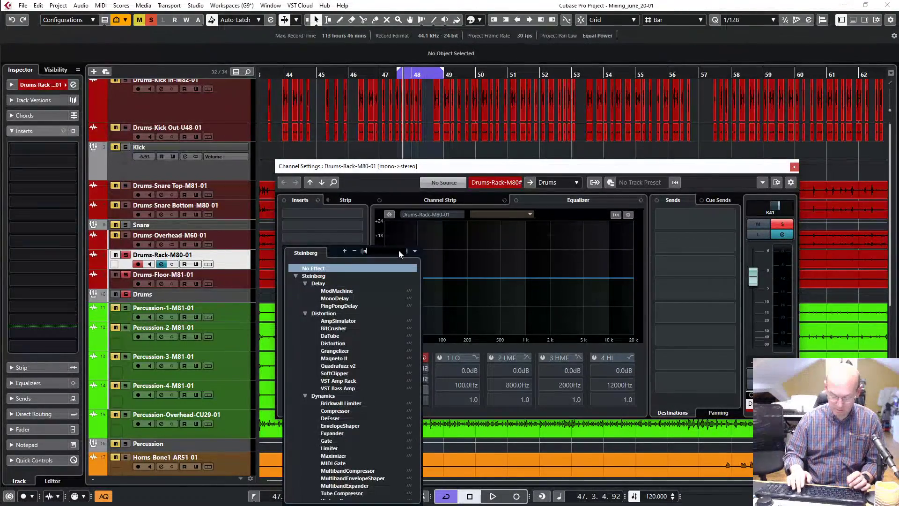
text(gate)
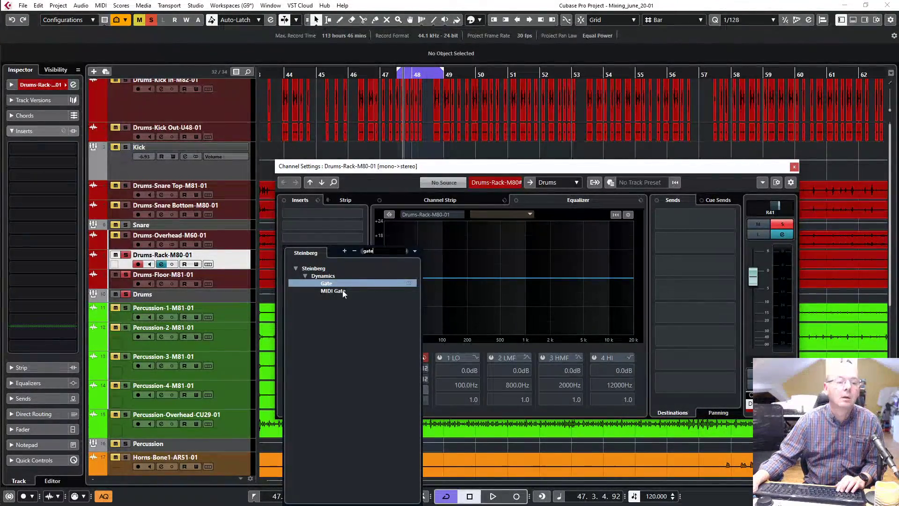
click(342, 284)
Step: Play the cycle and set the Drums-Rack Gate threshold to -23.9 dB
key(space)
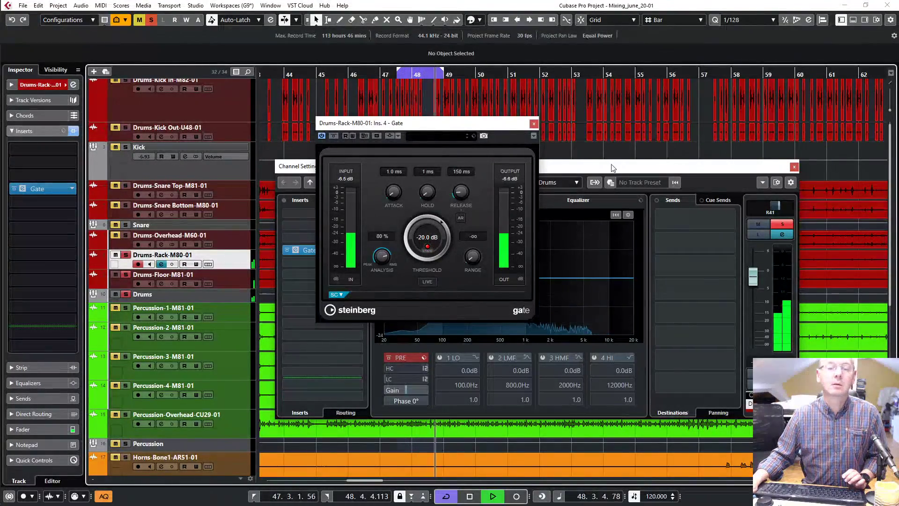
drag(543, 166, 559, 299)
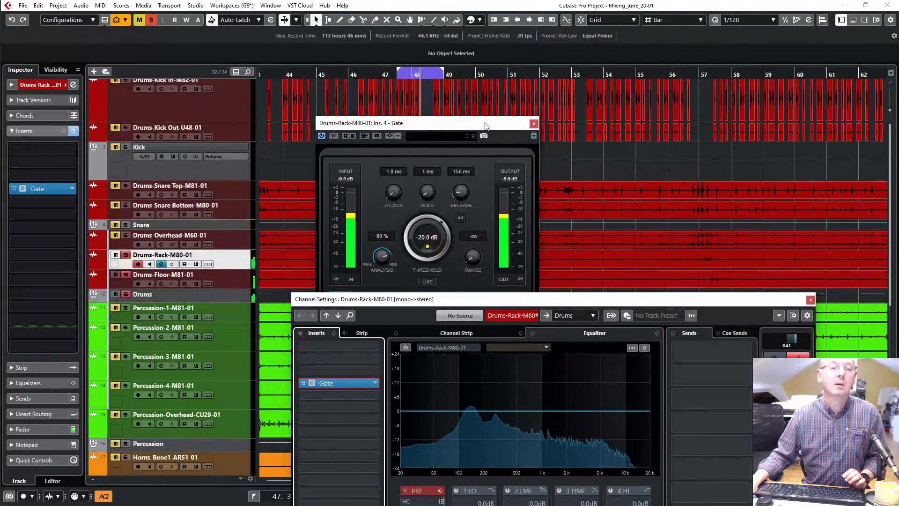
drag(485, 126, 485, 129)
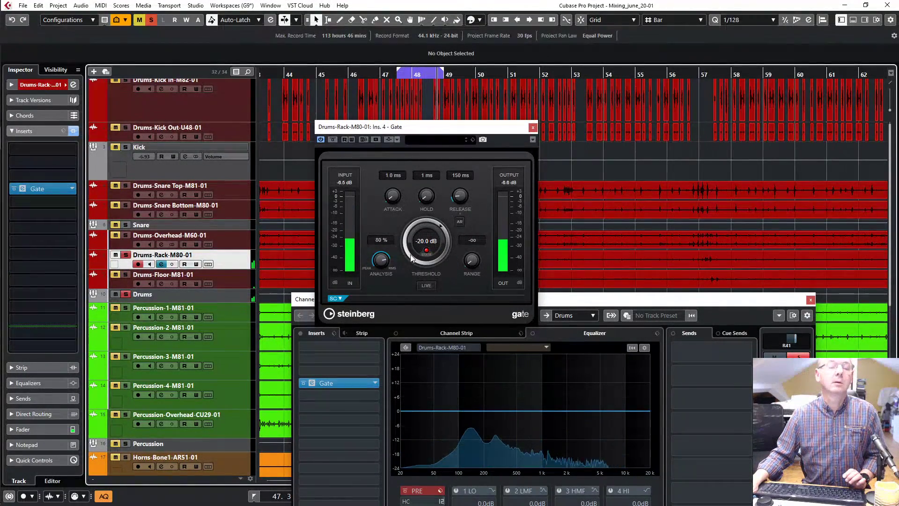
mouse_move(411, 258)
mouse_down()
mouse_move(426, 283)
mouse_move(419, 259)
mouse_up()
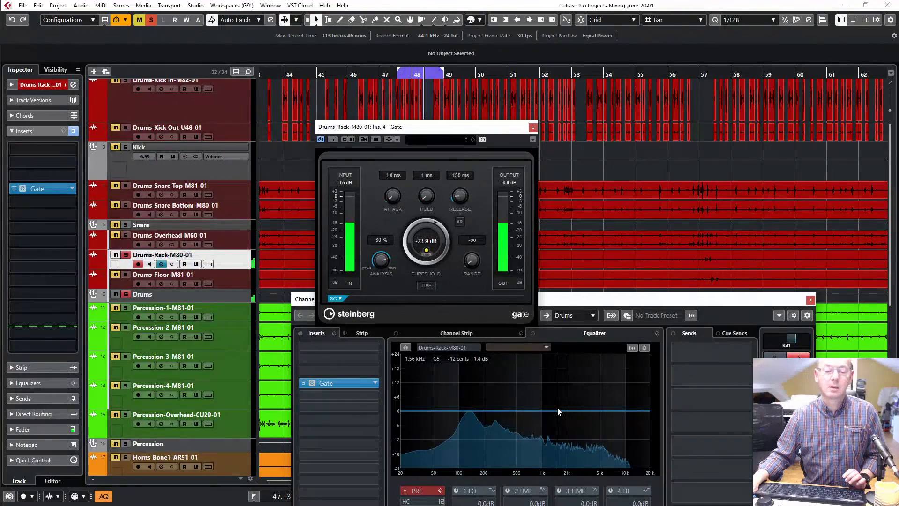
Step: Boost the Drums-Rack high-mid EQ band by 5.9 dB at about 1.54 kHz and close its channel and Gate windows
mouse_move(558, 408)
mouse_down()
mouse_move(550, 390)
mouse_move(557, 397)
mouse_up()
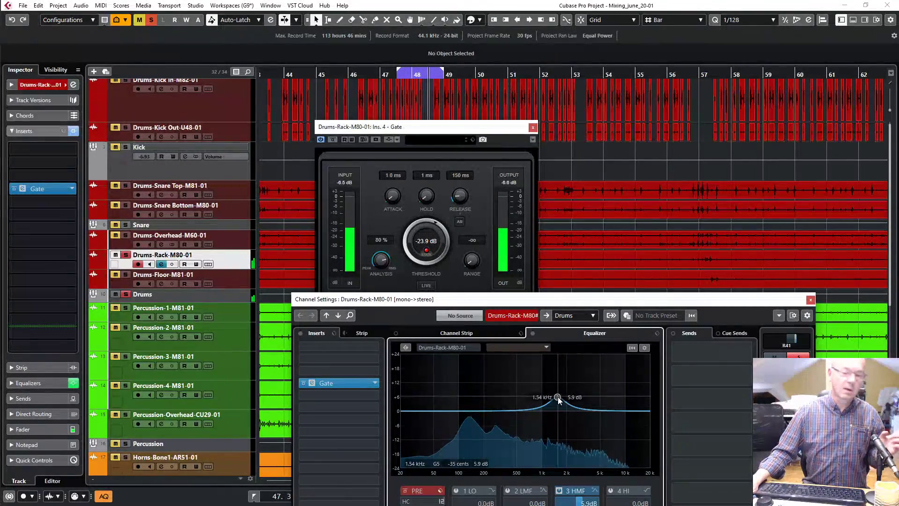
click(809, 300)
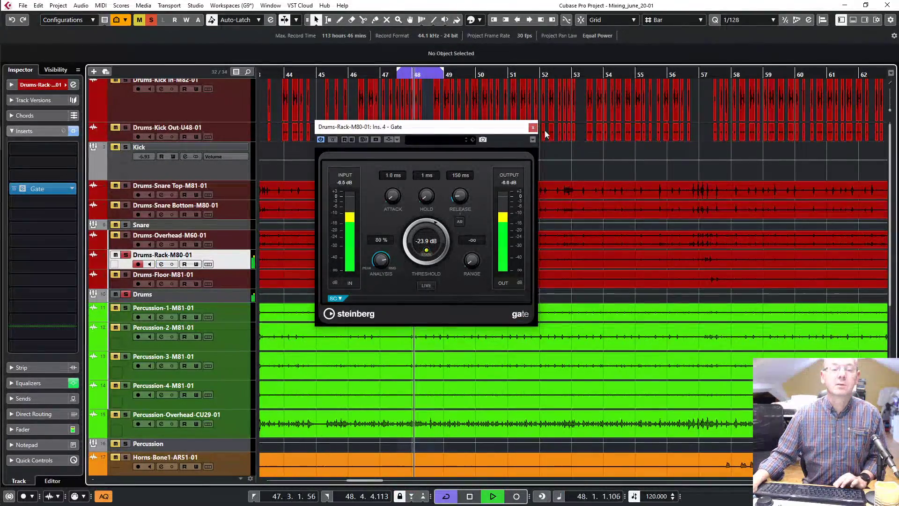
click(533, 127)
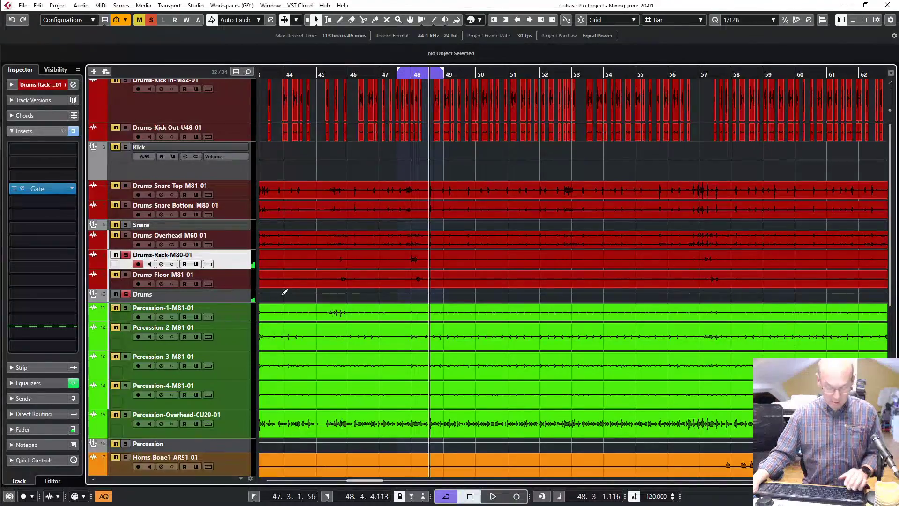
Step: In the MixConsole, copy the Gate insert from Drums-Rack to the same slot on Drums-Floor
key(F3)
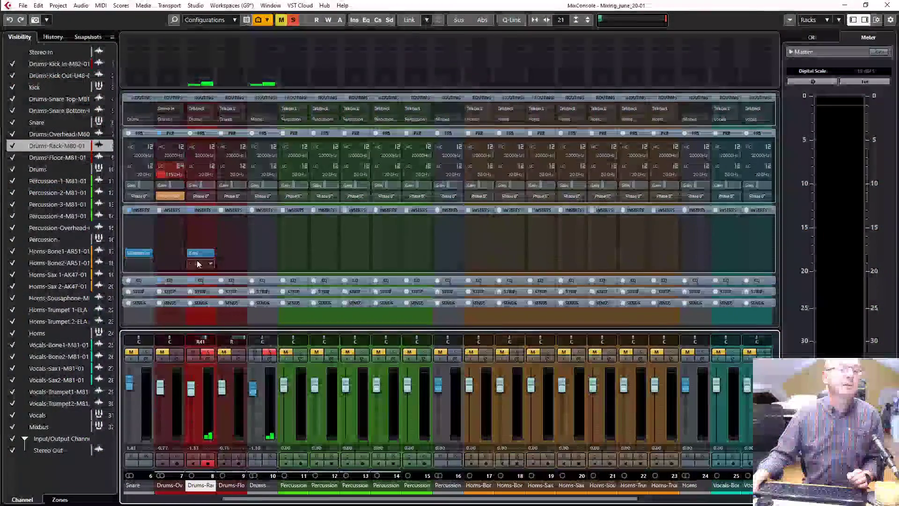
key(h)
key(h)
key(h)
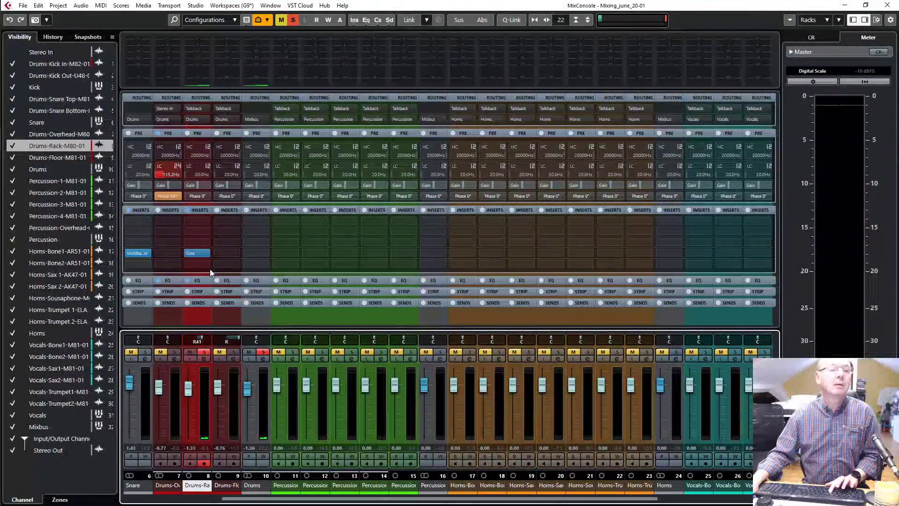
key(h)
key(h)
key(h)
key(h)
key(h)
key(h)
key(h)
key(h)
key(h)
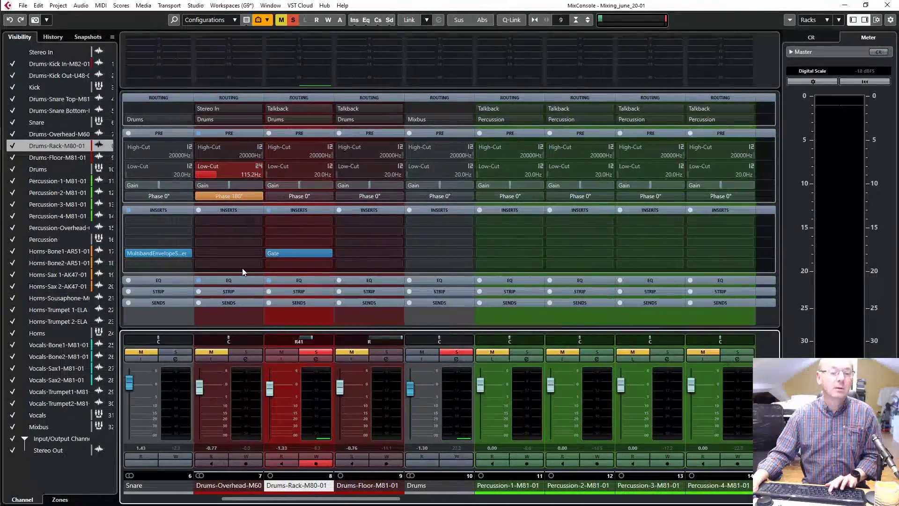
drag(313, 257, 358, 253)
Step: Solo only Drums-Floor and open its channel settings and Gate editor
click(376, 351)
click(347, 351)
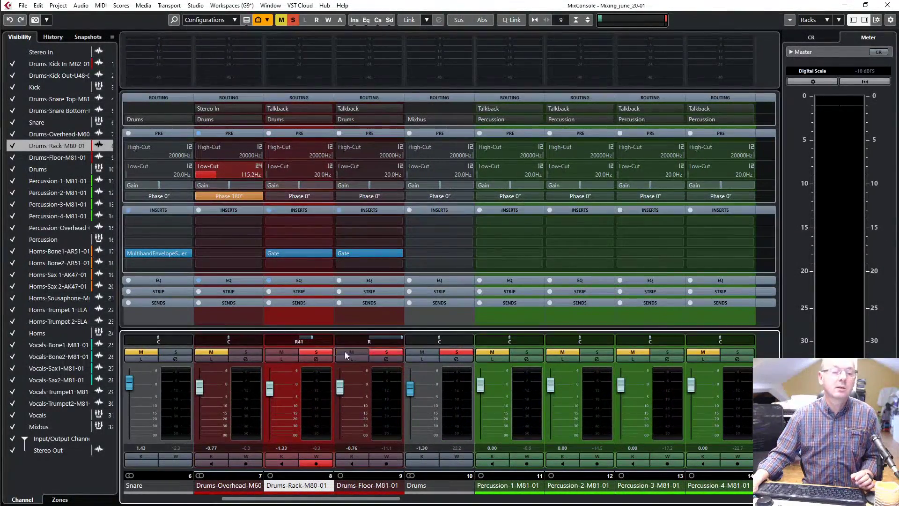
click(381, 358)
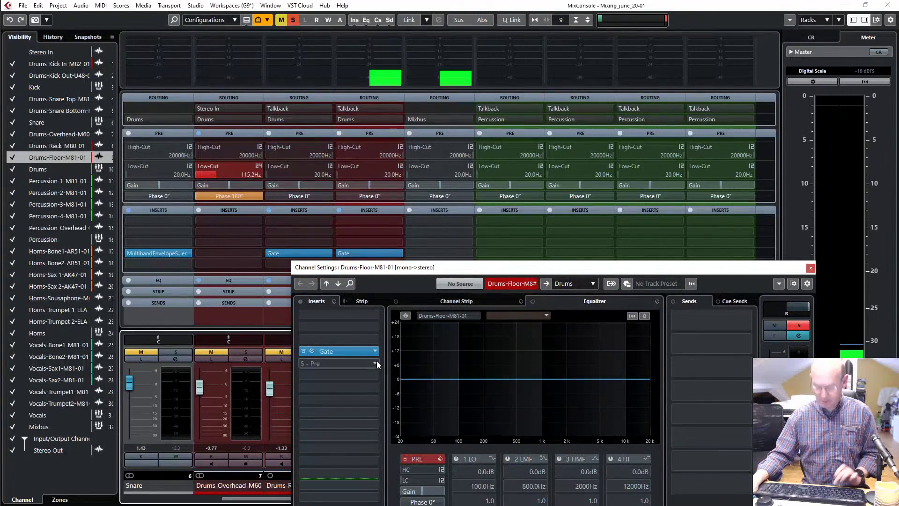
click(313, 351)
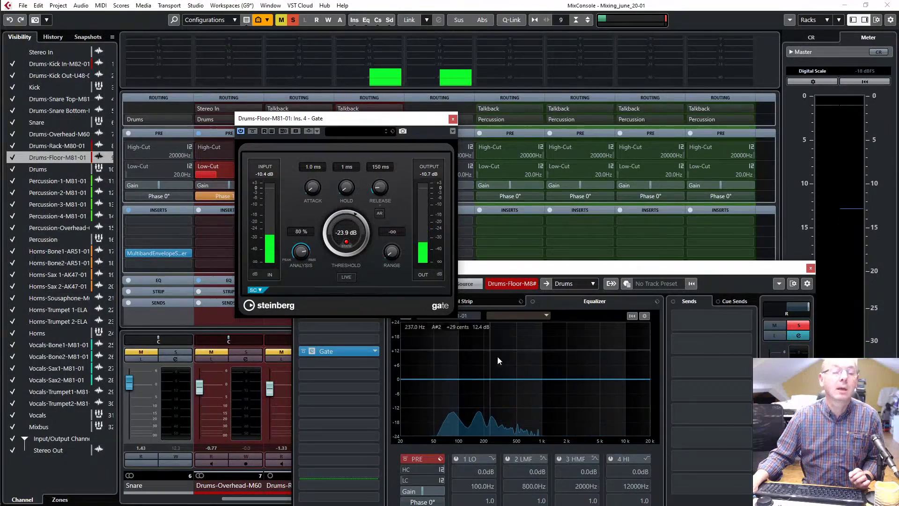
Step: Boost the Drums-Floor high-mid EQ band by 8.1 dB at 1517 Hz and return to the project window
click(538, 378)
drag(539, 378, 558, 363)
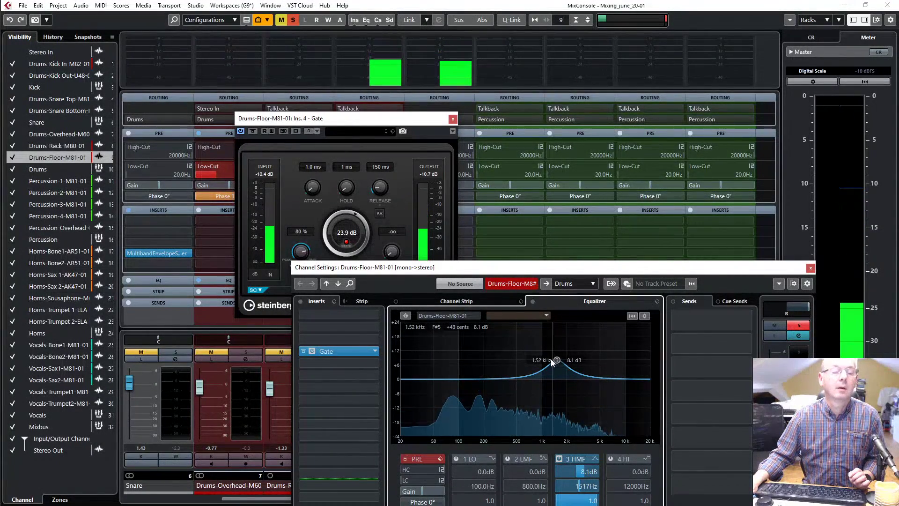
click(810, 268)
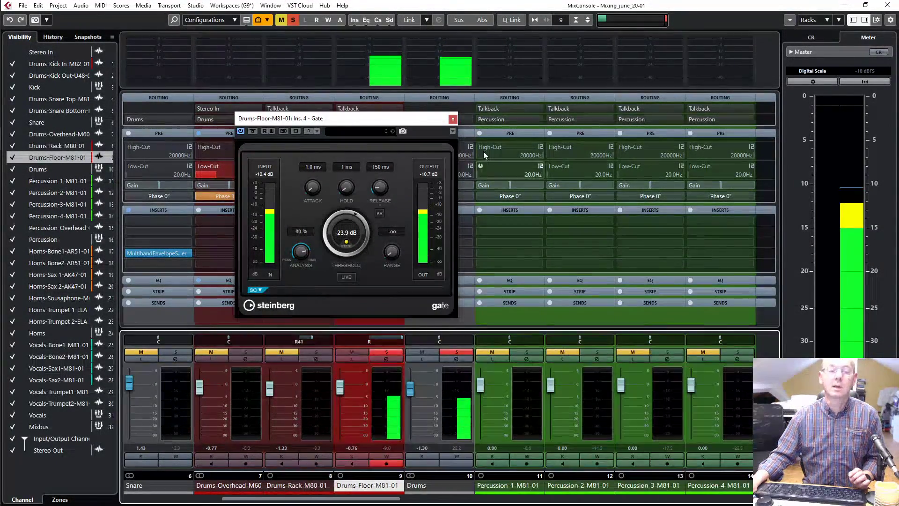
click(453, 119)
key(F3)
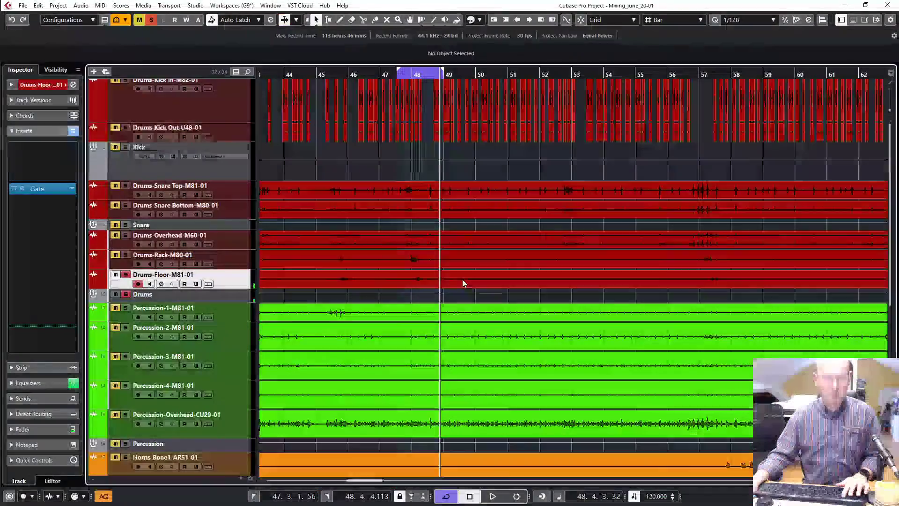
Step: Clear the tom solos and play the full drum mix with the cycle switched off
click(128, 294)
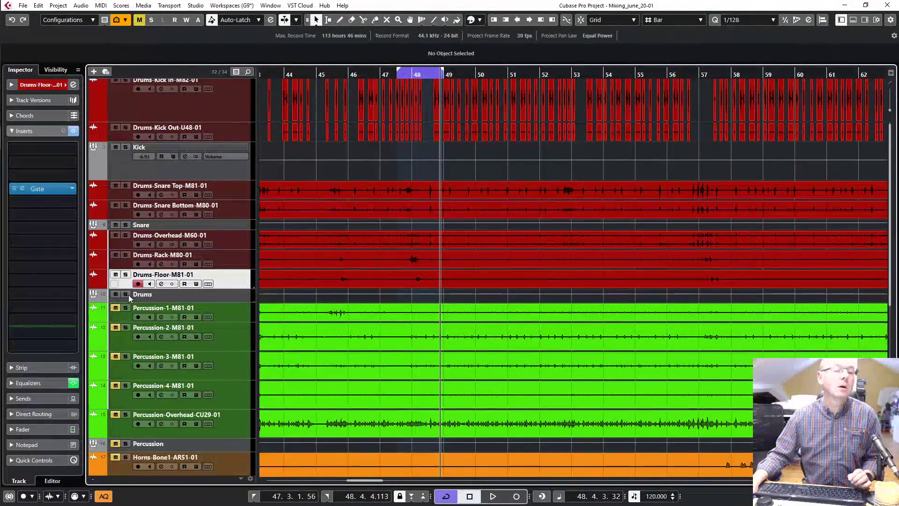
key(space)
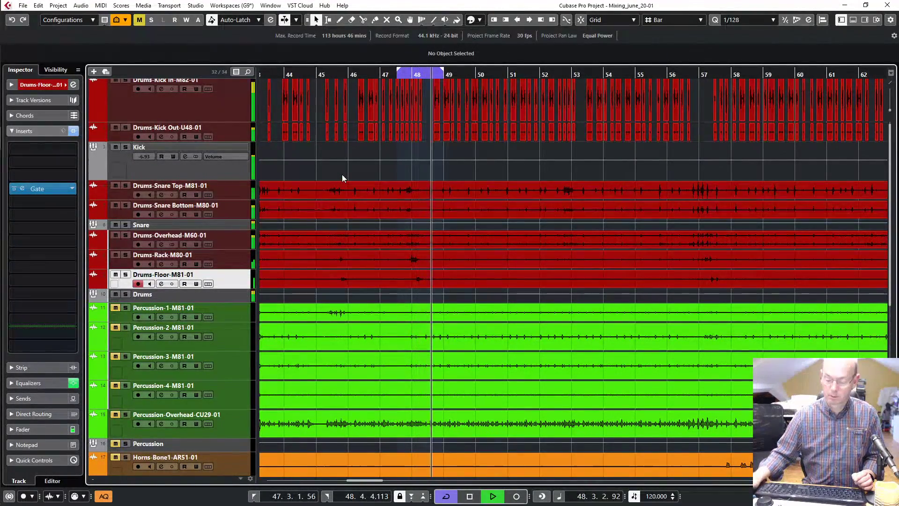
key(KP_Divide)
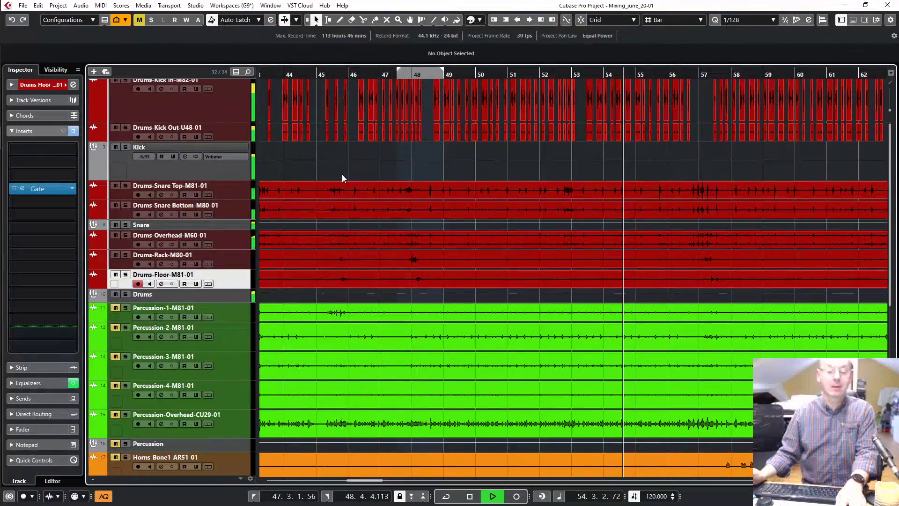
Step: Raise the Kick group volume to -2.18 dB, stop playback and select the Percussion-1-M81-01 track
click(342, 174)
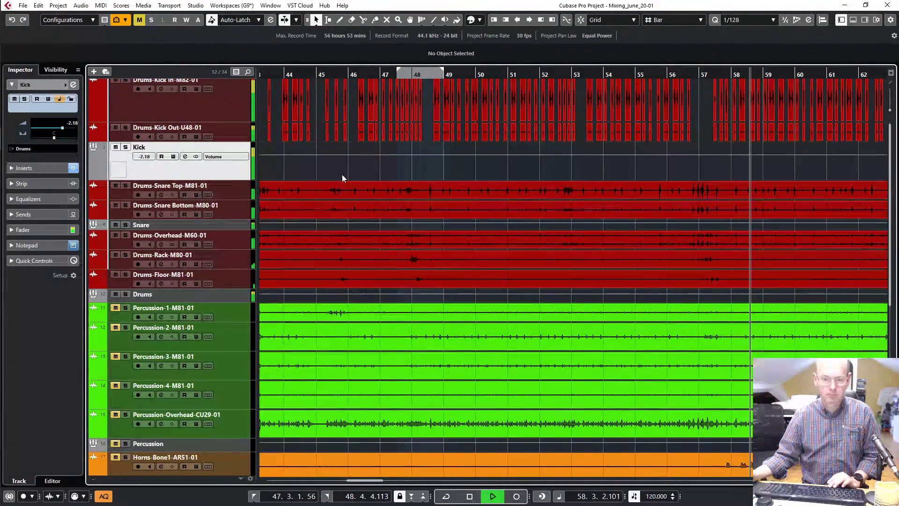
key(space)
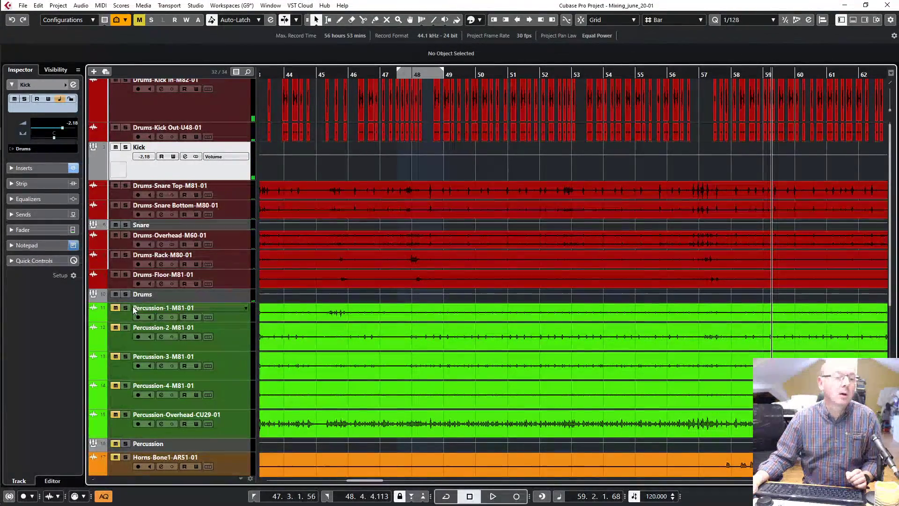
click(231, 318)
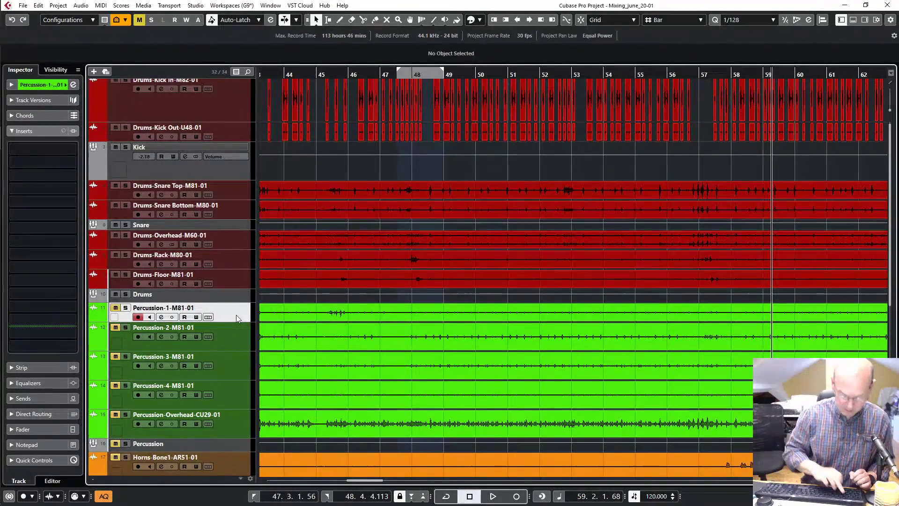
Step: Look over the percussion channels in the mixer, then solo the Percussion group and start playback
key(F3)
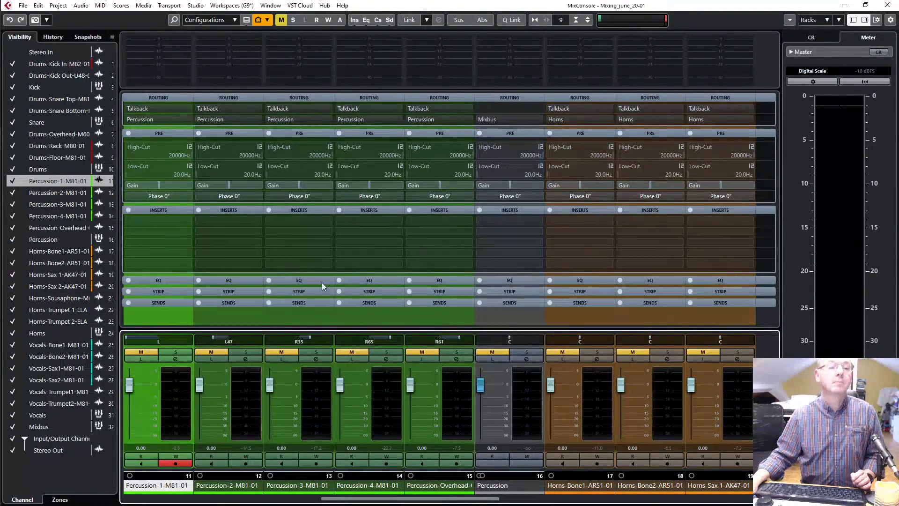
key(F3)
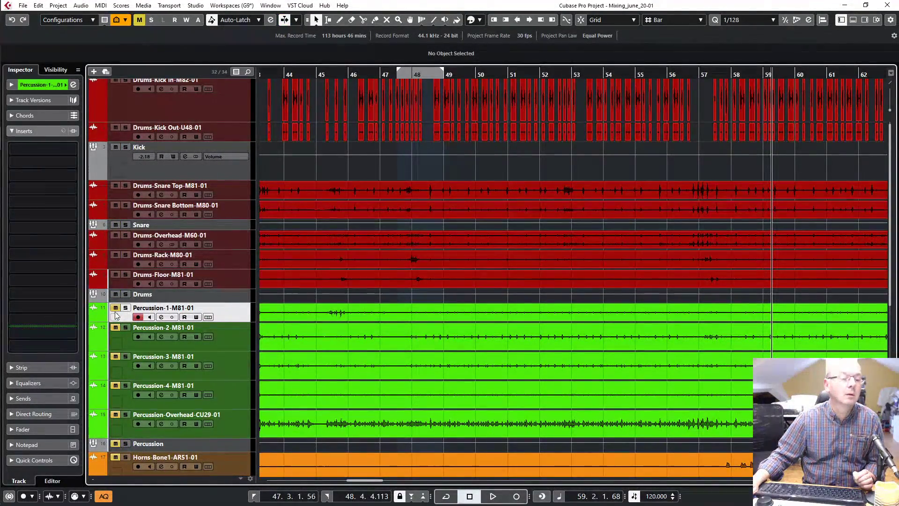
click(125, 443)
key(space)
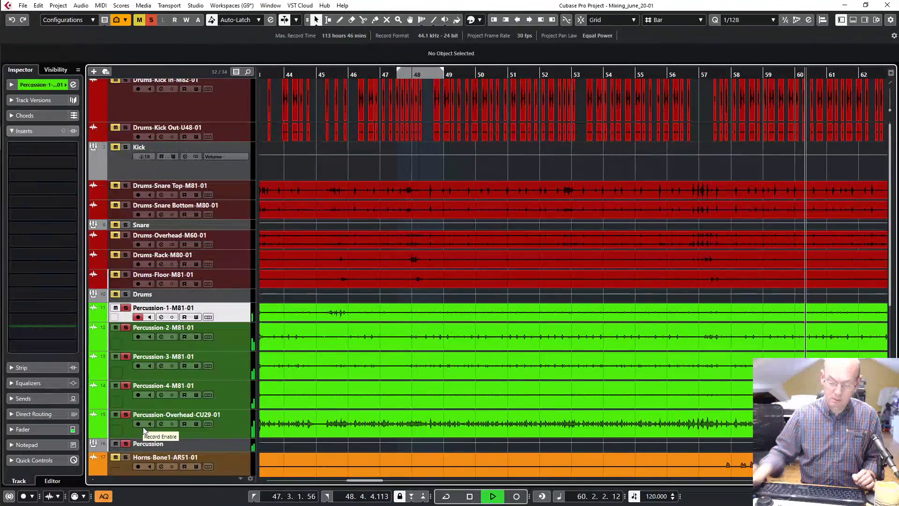
Step: Select the Percussion group and balance it against the soloed drums at -7.38 dB, ending with playback stopped
key(Down)
key(Down)
key(Down)
key(Down)
key(Down)
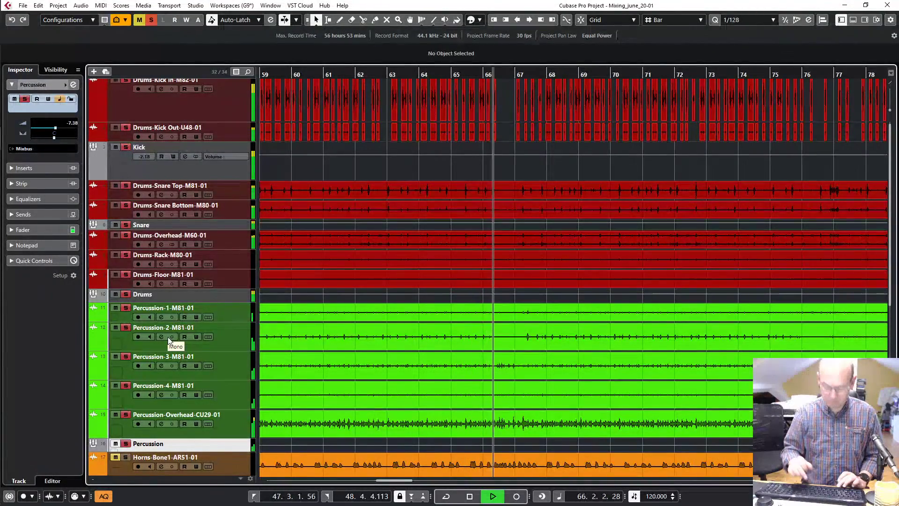
key(space)
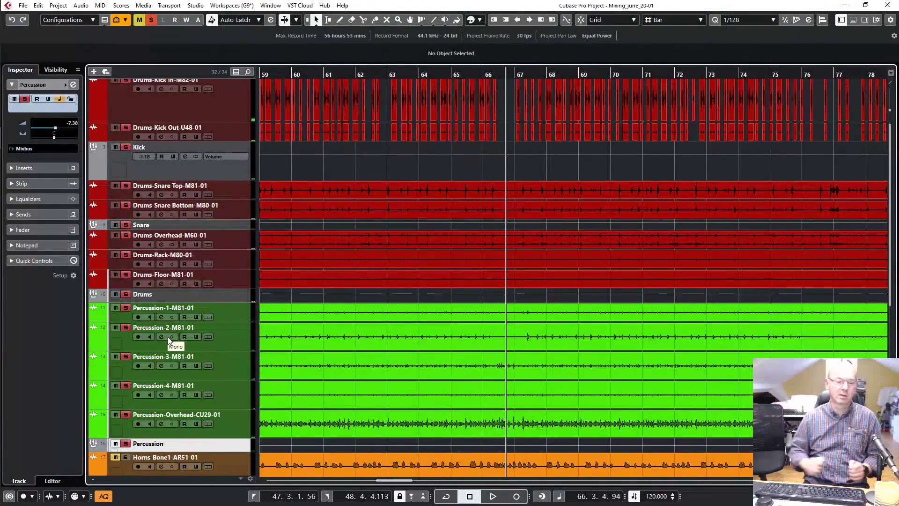
Step: Clear all solos, unmute the Horns-Sousaphone track and resume playback
scroll(346, 277, down, 5)
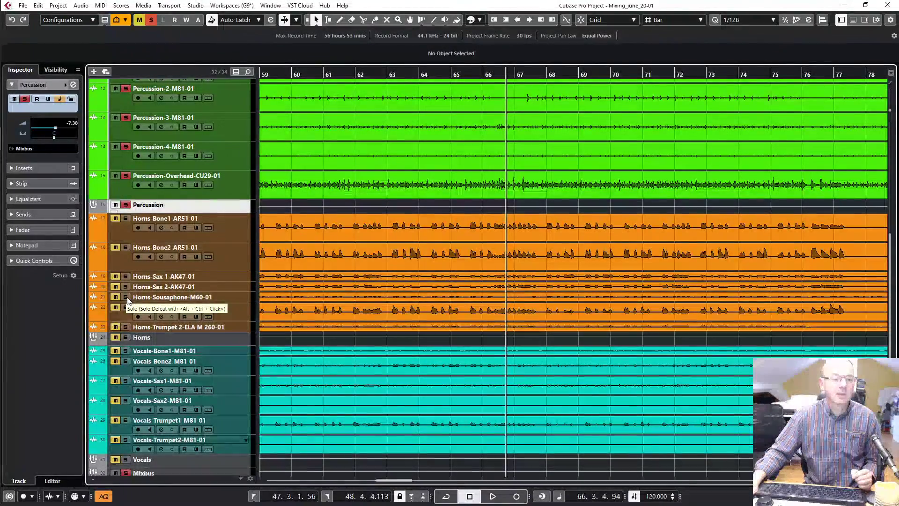
click(149, 21)
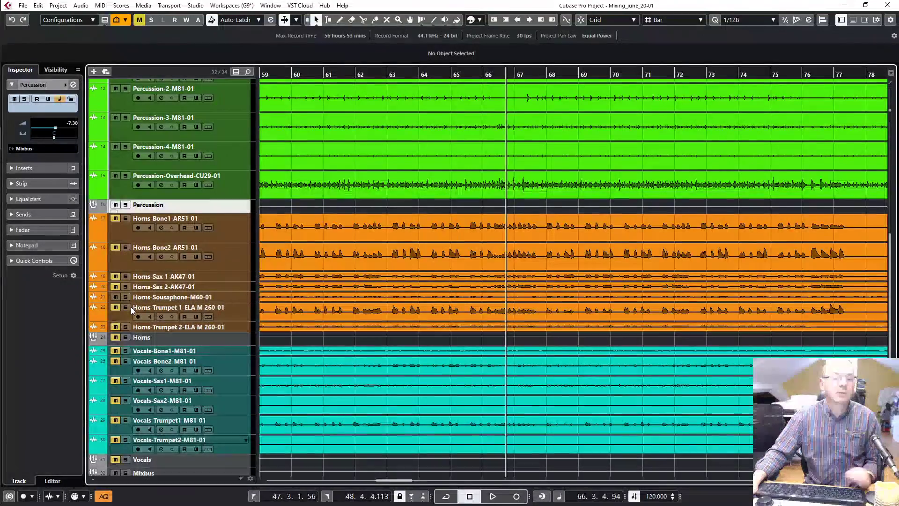
key(space)
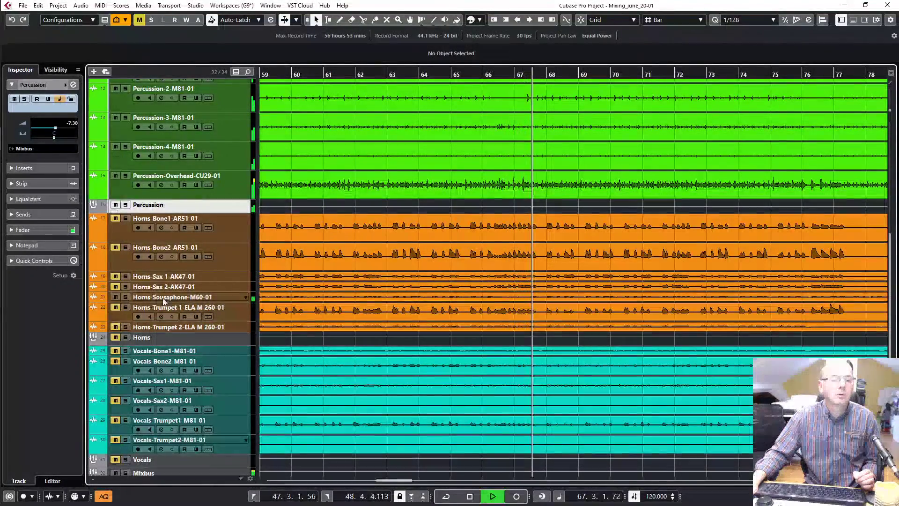
Step: Select and solo the Horns-Sousaphone track together with the Horns group
click(225, 297)
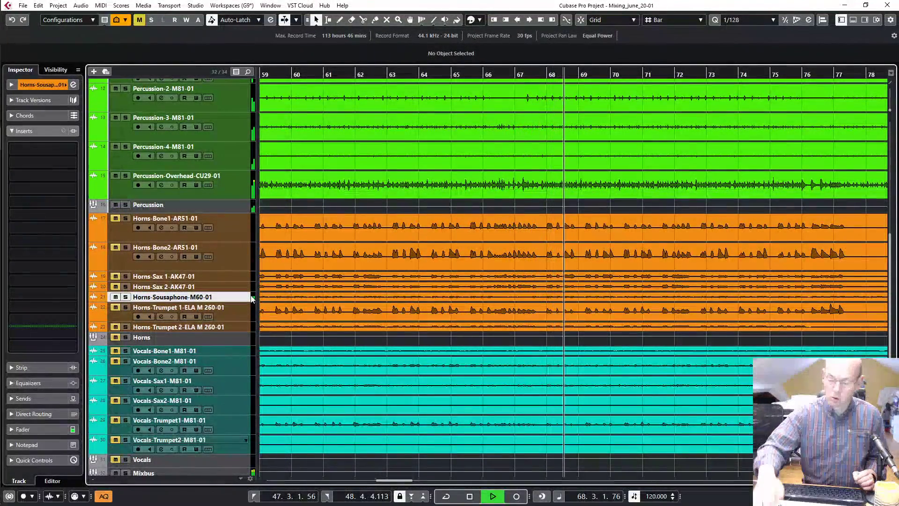
key(s)
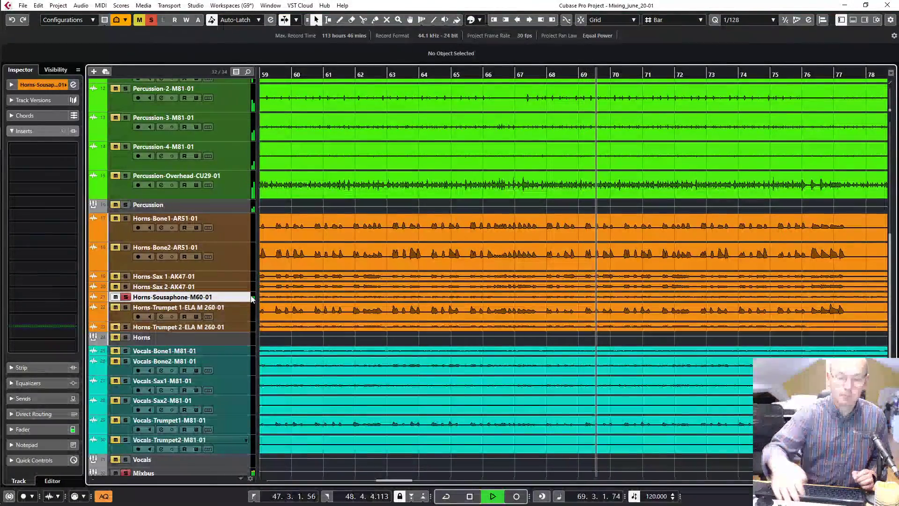
click(125, 337)
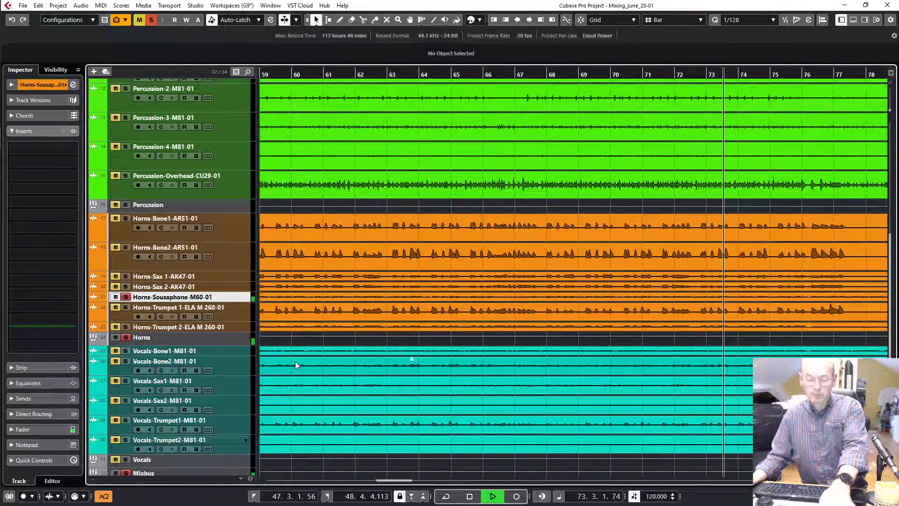
Step: Open the Horns-Sousaphone channel settings and load VintageCompressor in the channel strip's compressor slot
key(e)
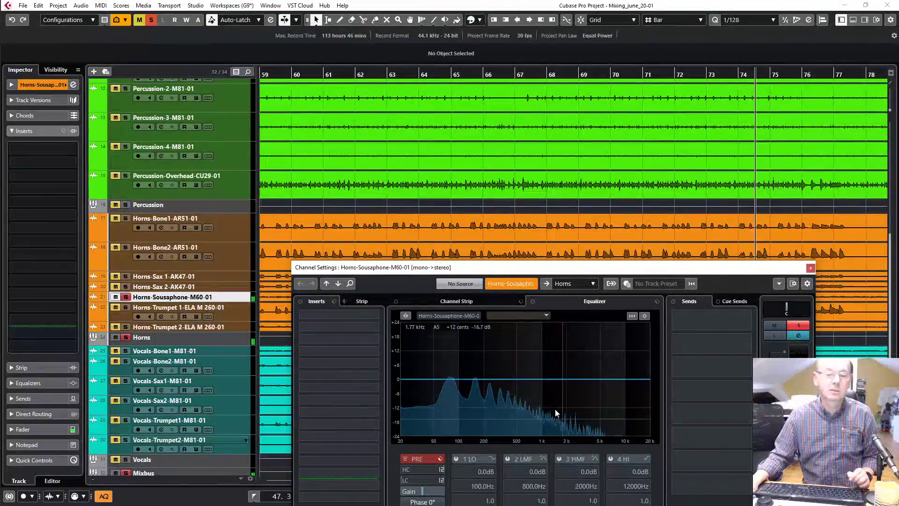
drag(671, 270, 680, 143)
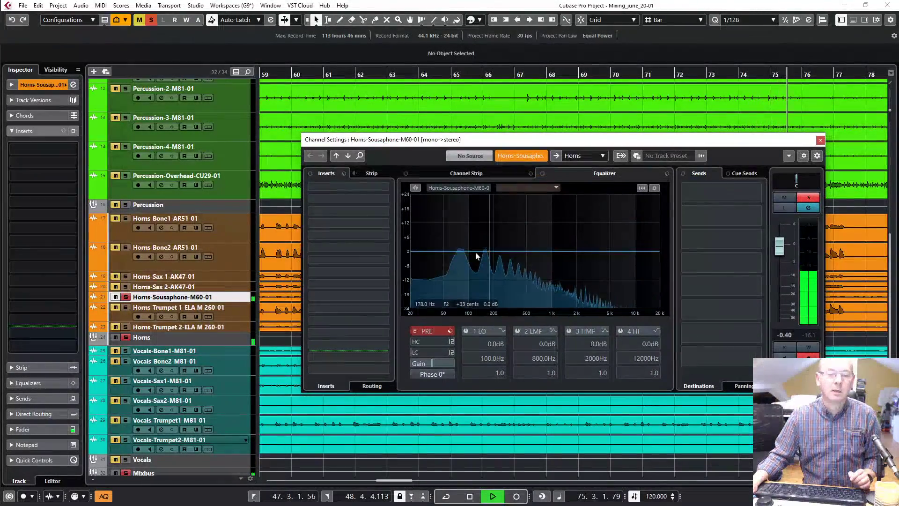
click(473, 173)
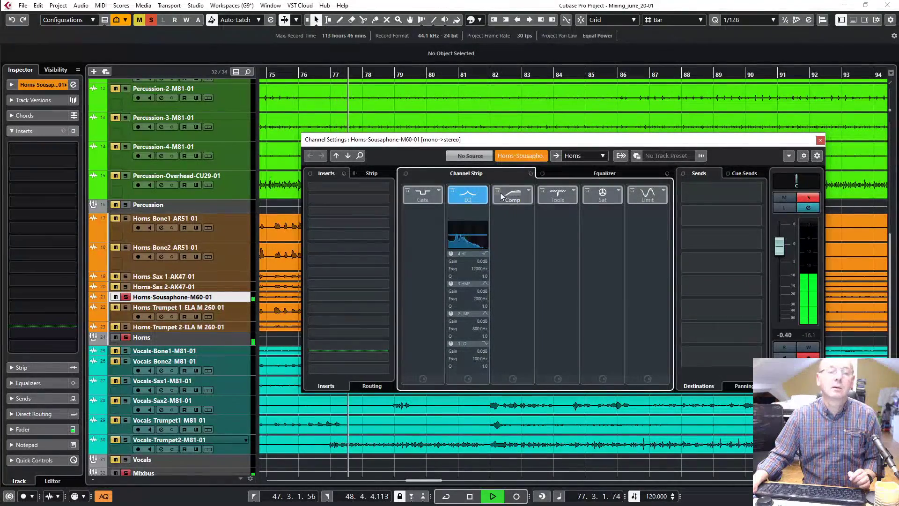
click(532, 191)
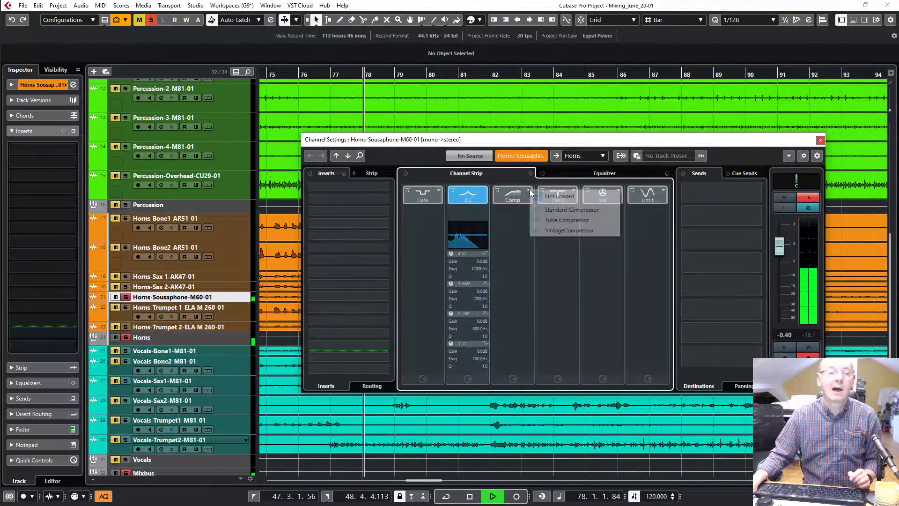
click(541, 230)
click(516, 212)
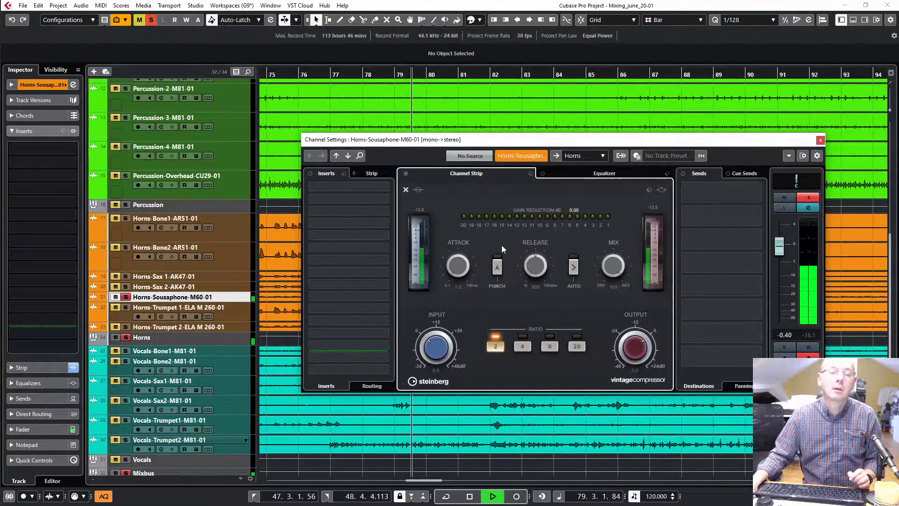
Step: Set the sousaphone compressor to input 14.0, attack 10 ms, a longer release and ratio 4, and close the channel settings
drag(434, 326, 462, 298)
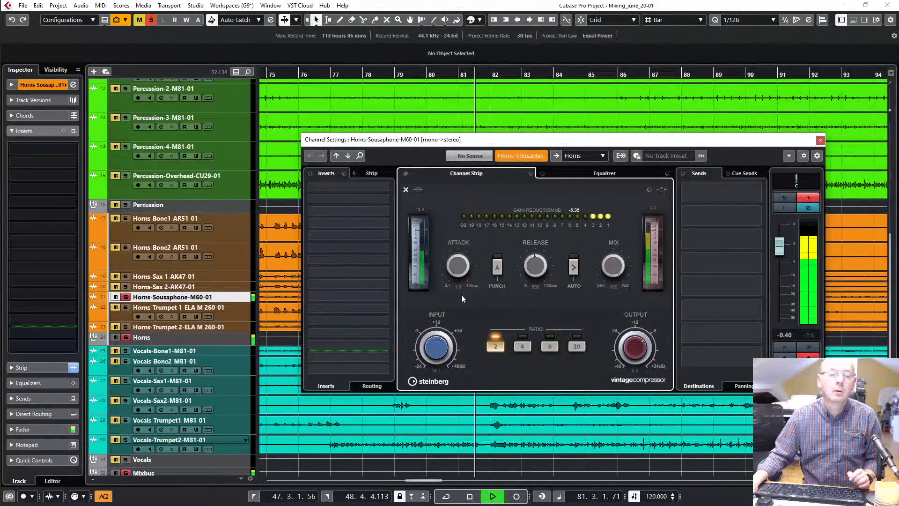
drag(461, 268, 559, 272)
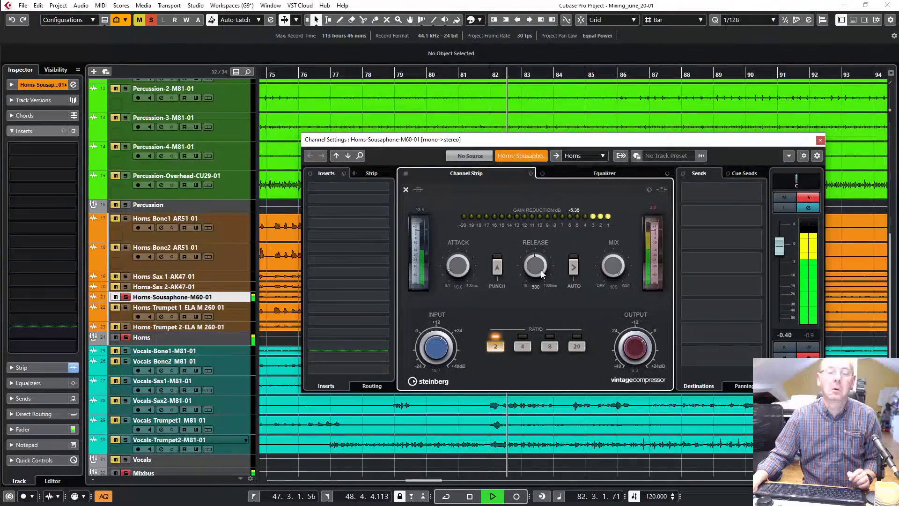
click(522, 346)
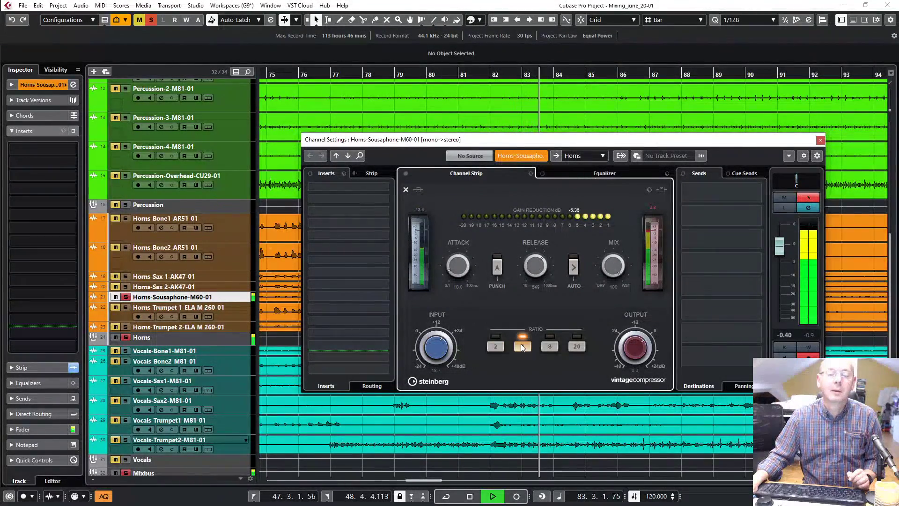
drag(435, 349, 436, 356)
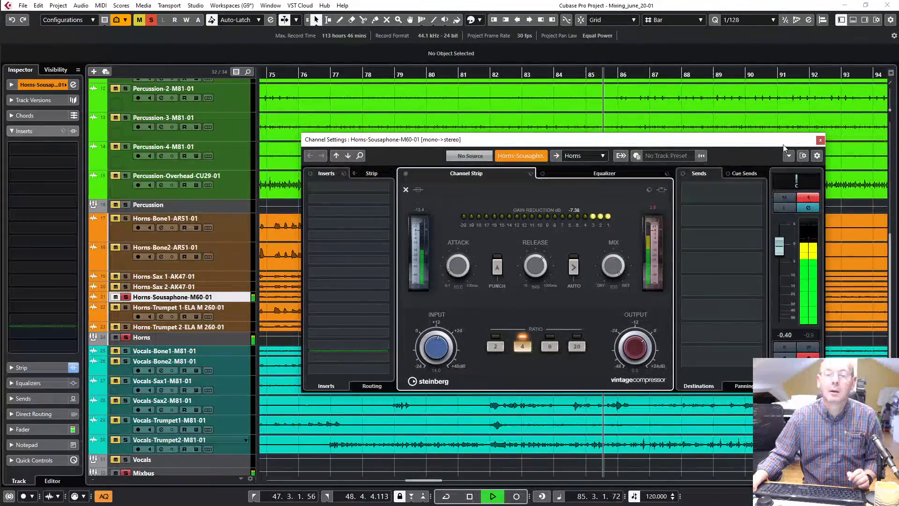
click(821, 139)
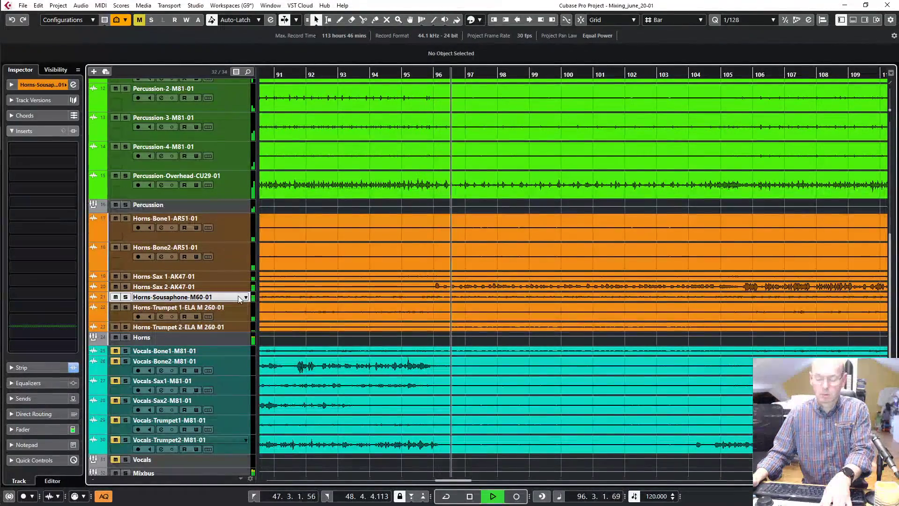
Step: Stop playback, show the whole arrangement at uniform track heights and audition the intro from about bar 5
key(space)
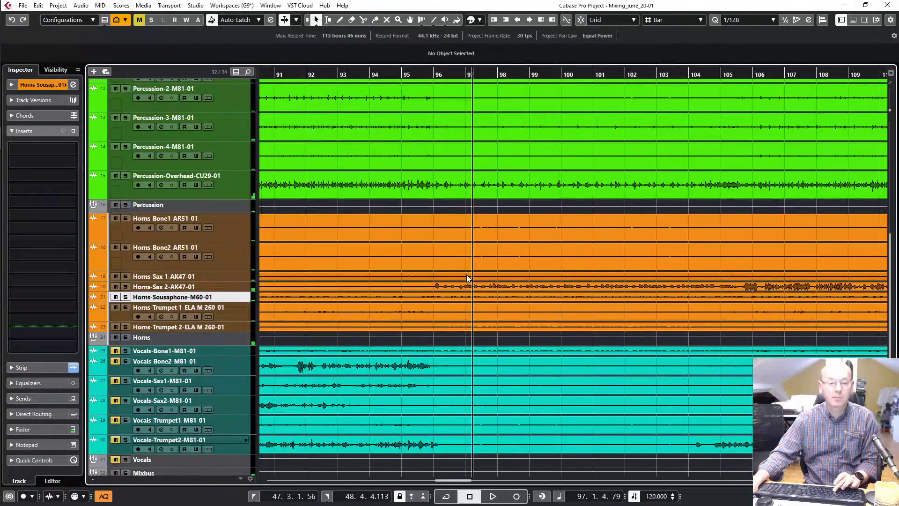
key(g)
key(g)
key(g)
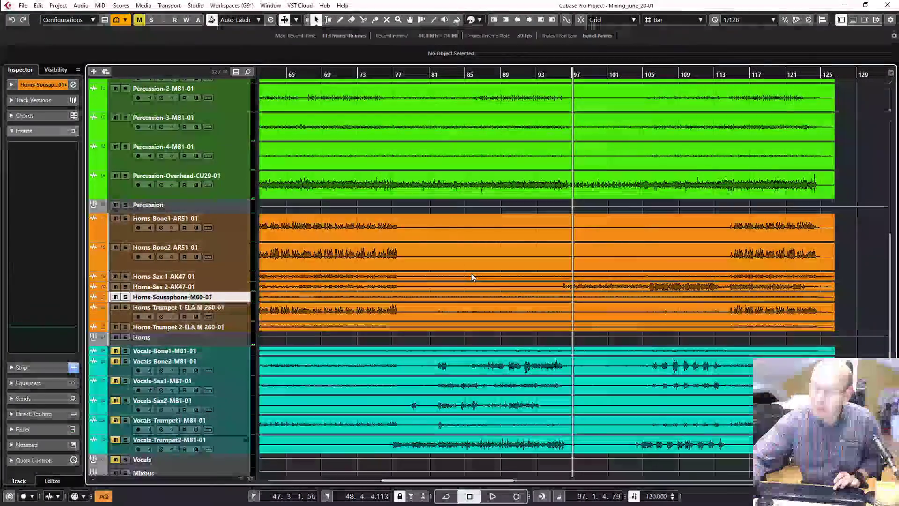
key(shift+g)
key(shift+g)
key(g)
key(g)
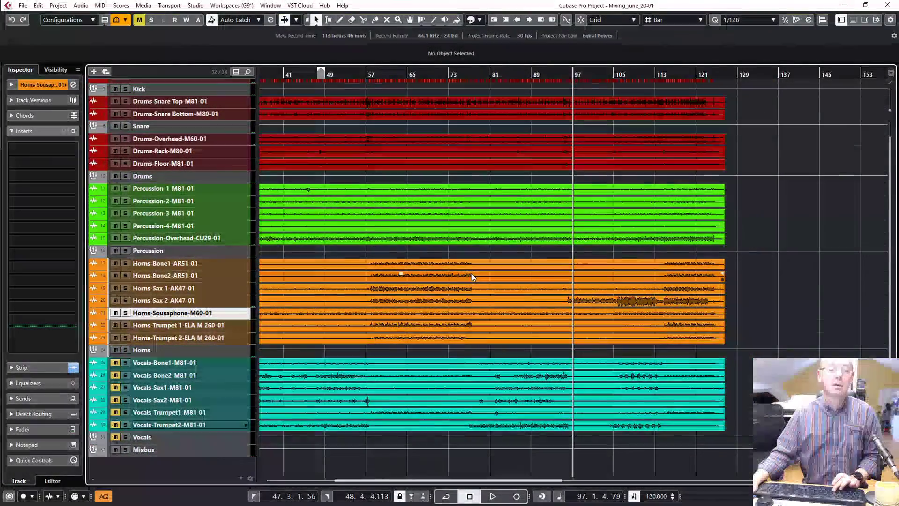
drag(539, 481, 443, 488)
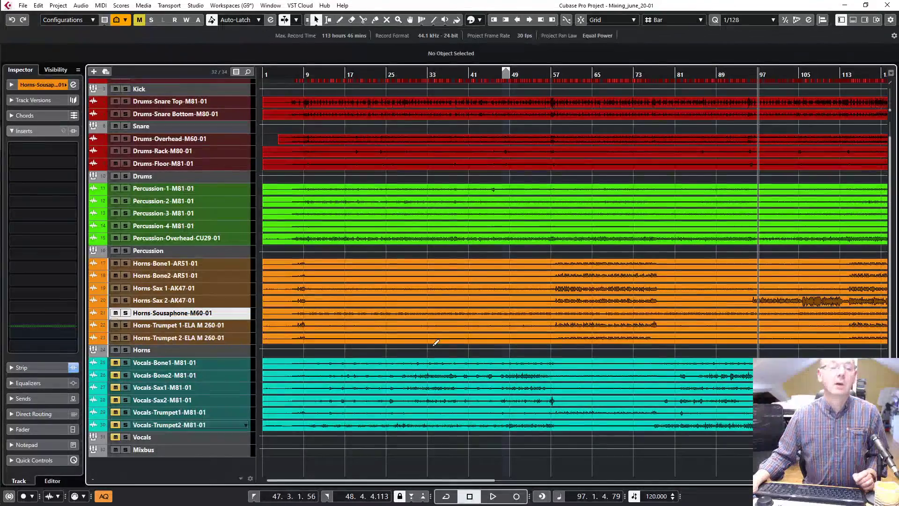
click(288, 75)
key(space)
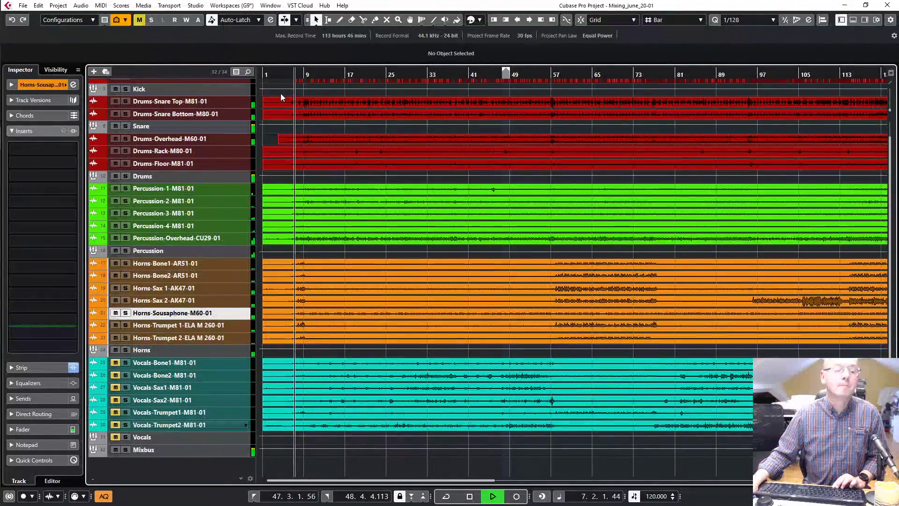
key(space)
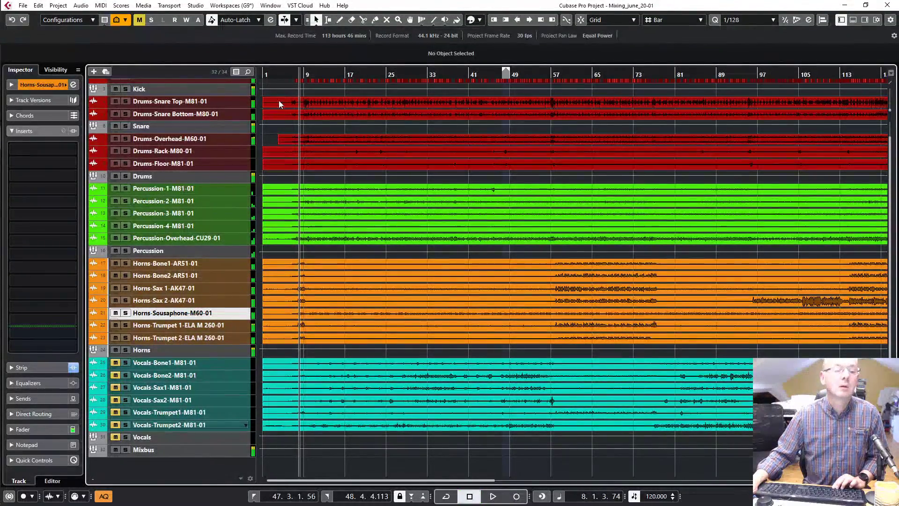
Step: Examine the horn entrance around bar 7 and replay it briefly from 7.3.2.0
key(h)
key(h)
key(h)
key(h)
key(h)
key(h)
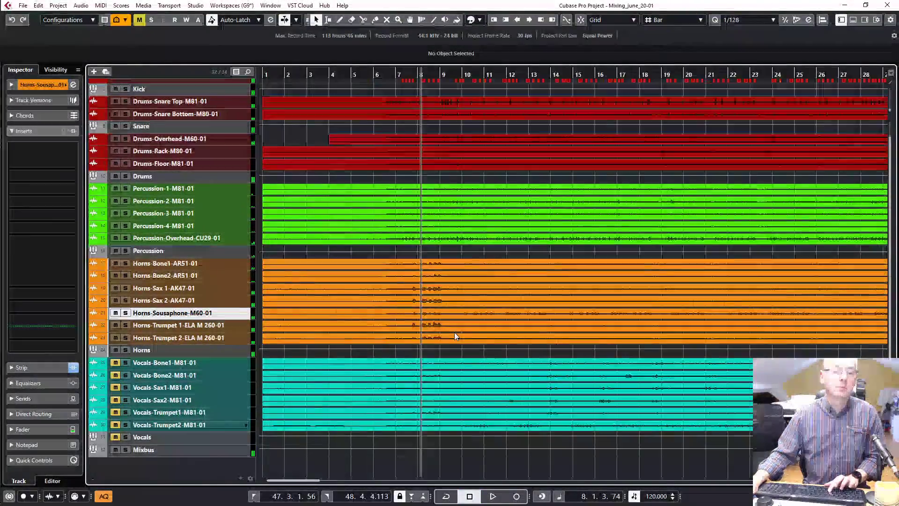
key(KP_Subtract)
key(KP_Subtract)
key(KP_Subtract)
key(KP_Subtract)
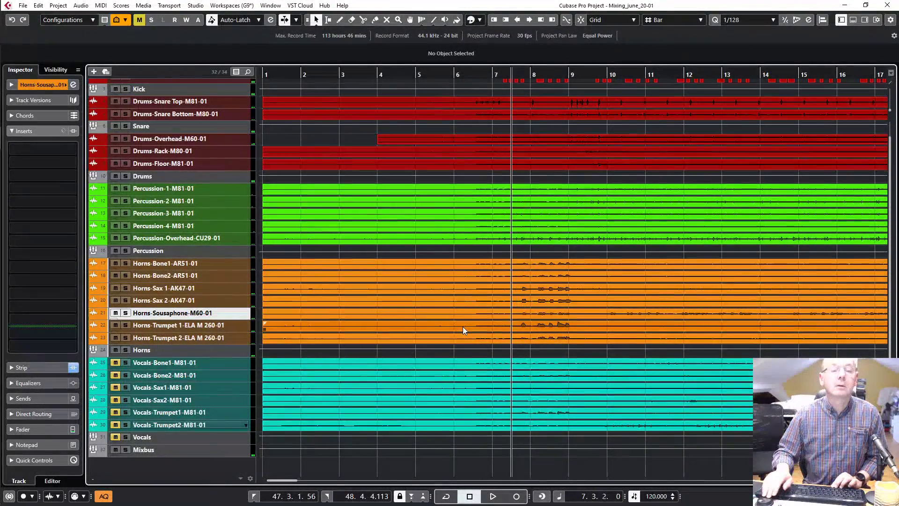
key(space)
key(space)
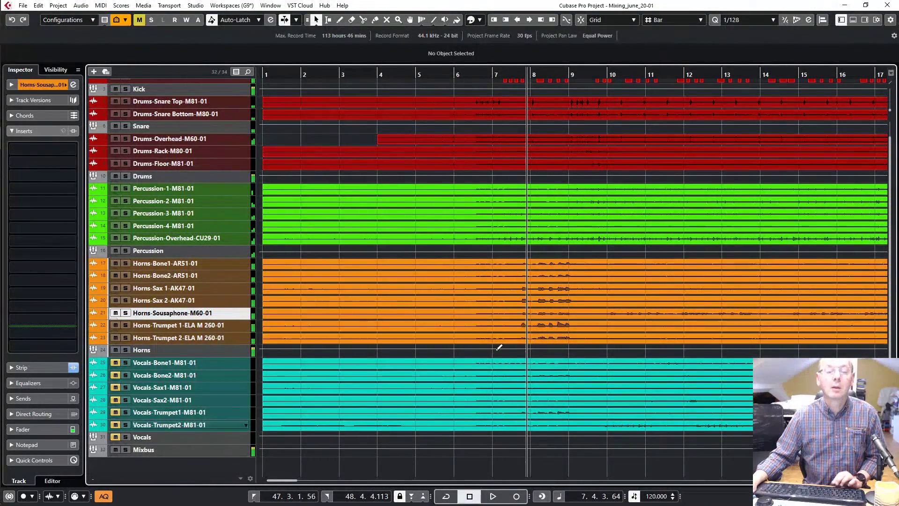
Step: Select the clips on all seven Horns tracks and split them at 7.3.1.10
drag(564, 352, 524, 261)
key(3)
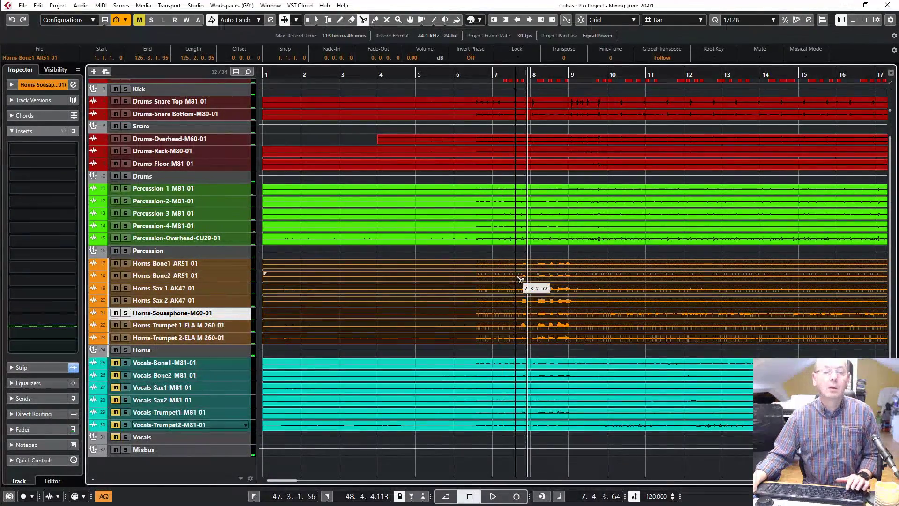
click(512, 269)
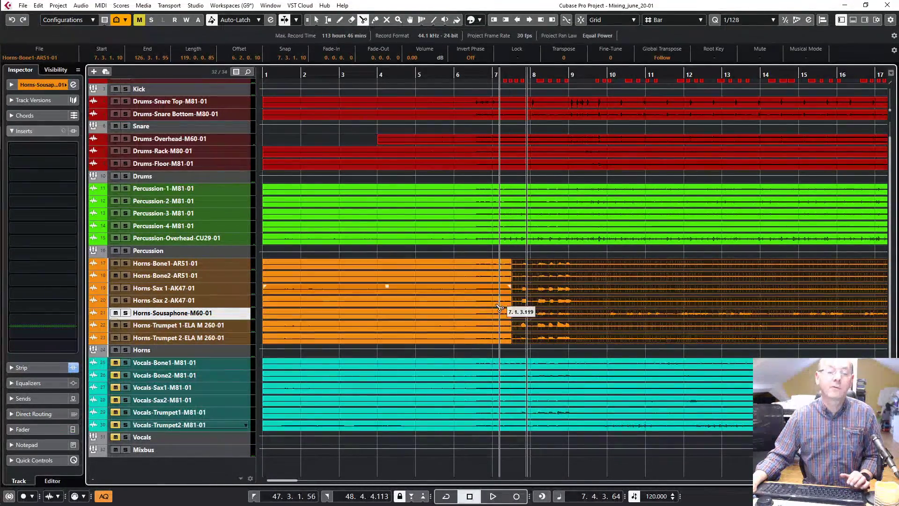
Step: Erase the Horns clip segments before the split on all seven tracks and play the horn entrance
key(5)
click(421, 264)
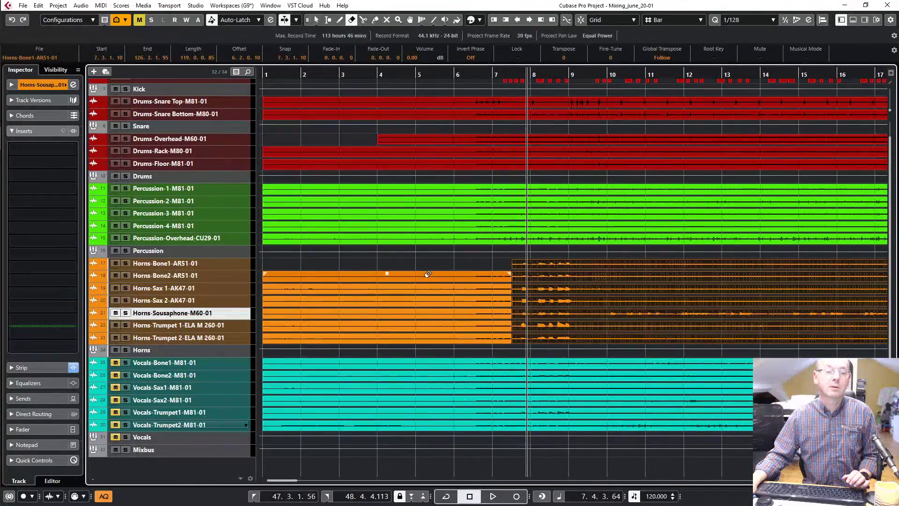
click(427, 276)
click(426, 288)
click(425, 300)
click(424, 313)
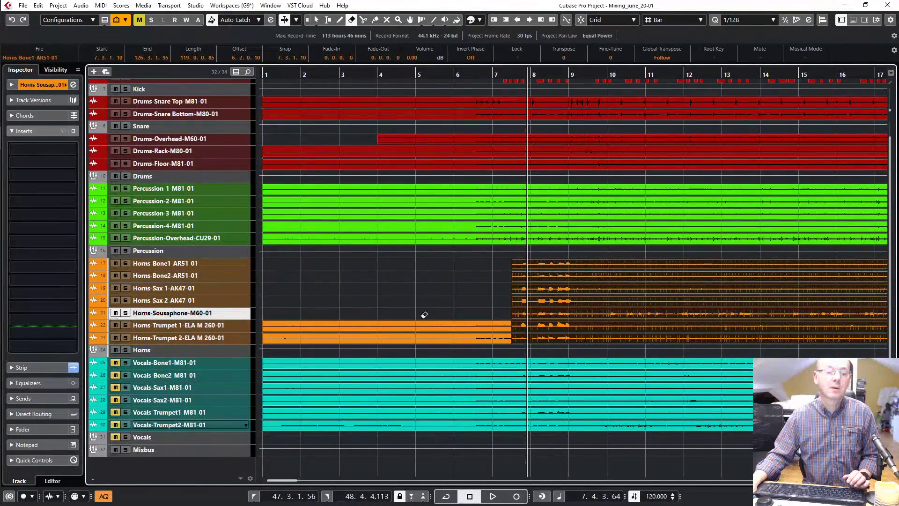
click(425, 324)
click(425, 335)
key(space)
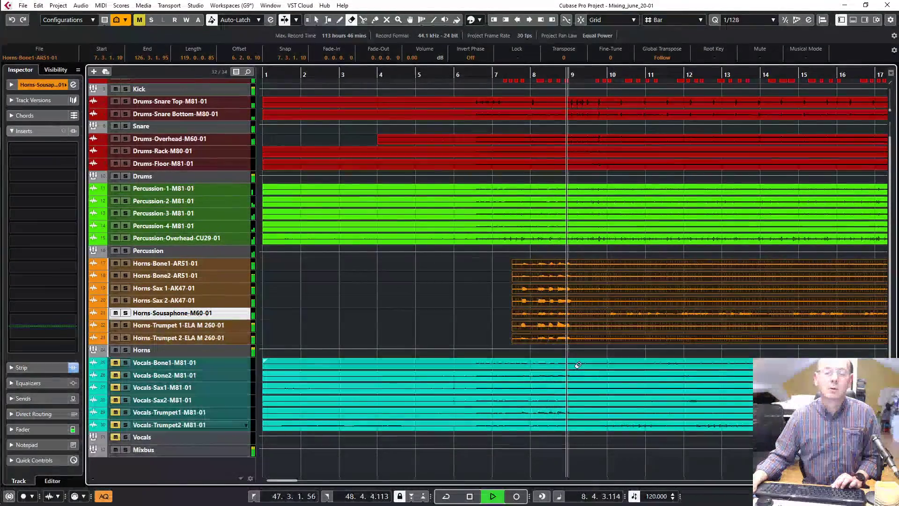
Step: Stop playback and split the six Horns clips other than the sousaphone just after the intro phrase, at about bar 9.2
key(space)
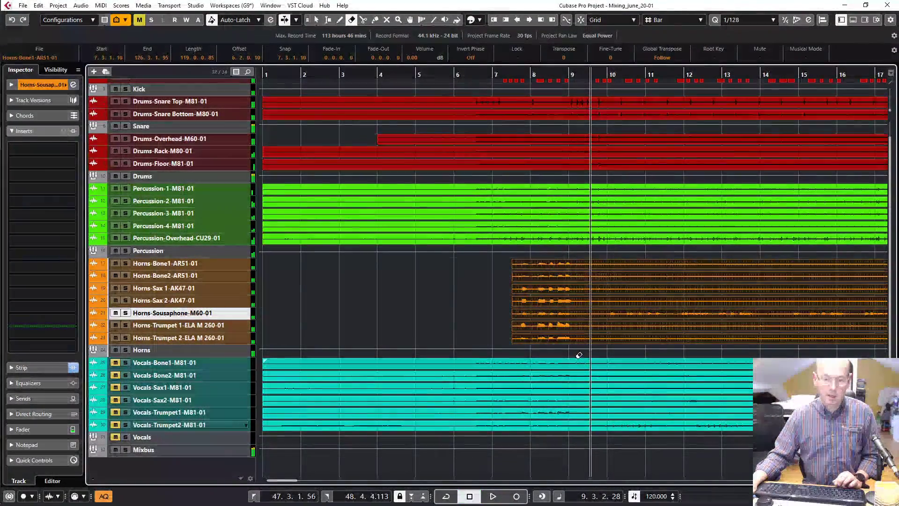
key(3)
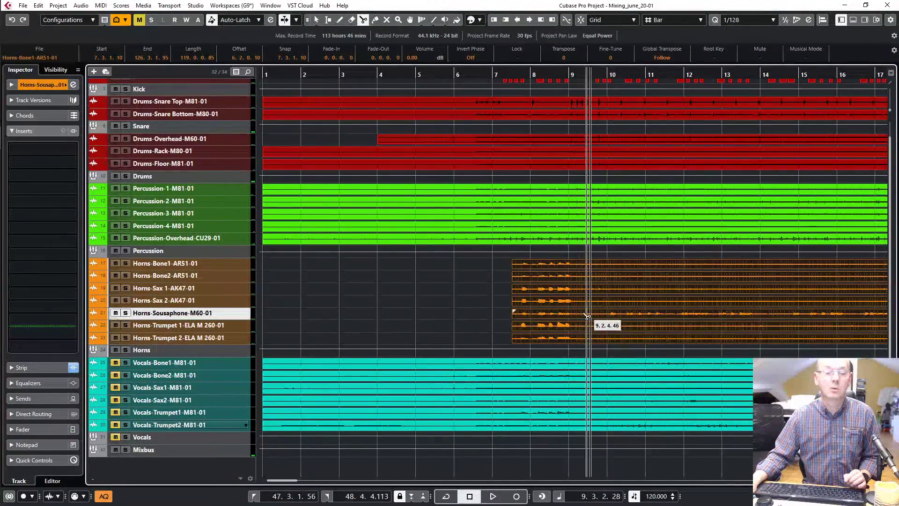
click(571, 346)
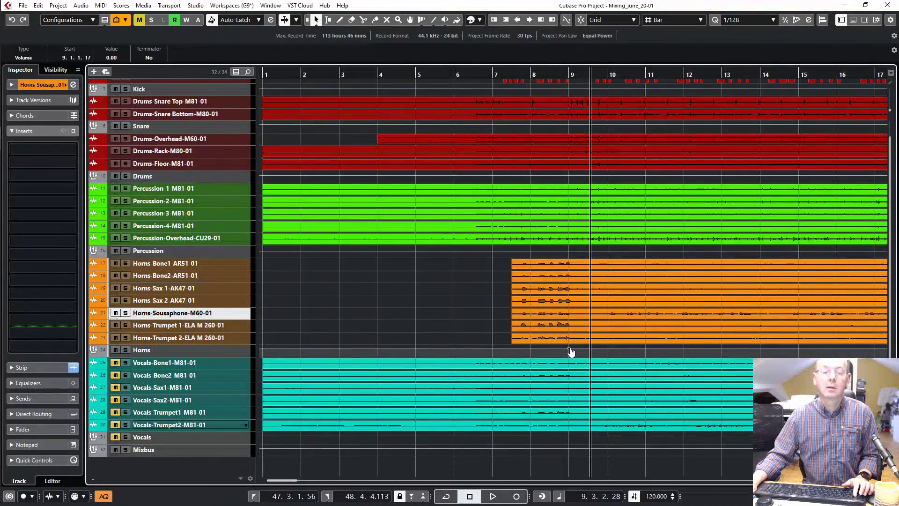
key(3)
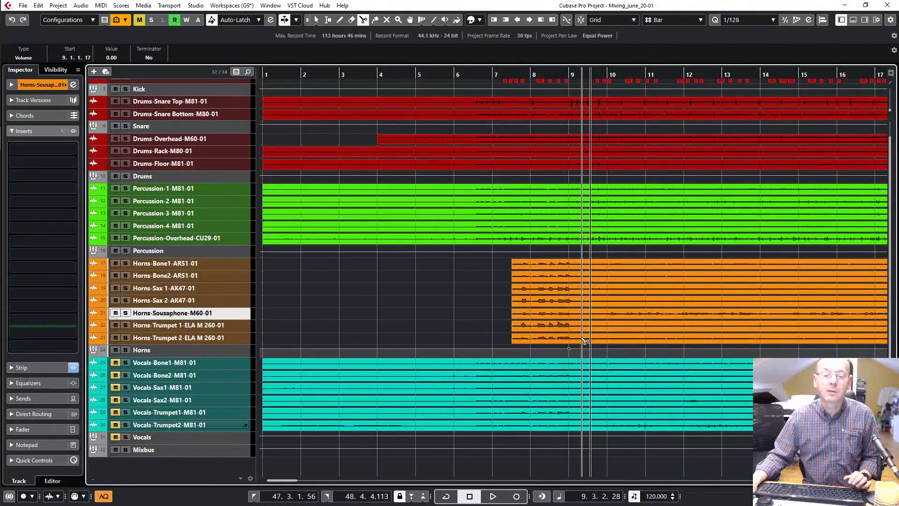
click(584, 280)
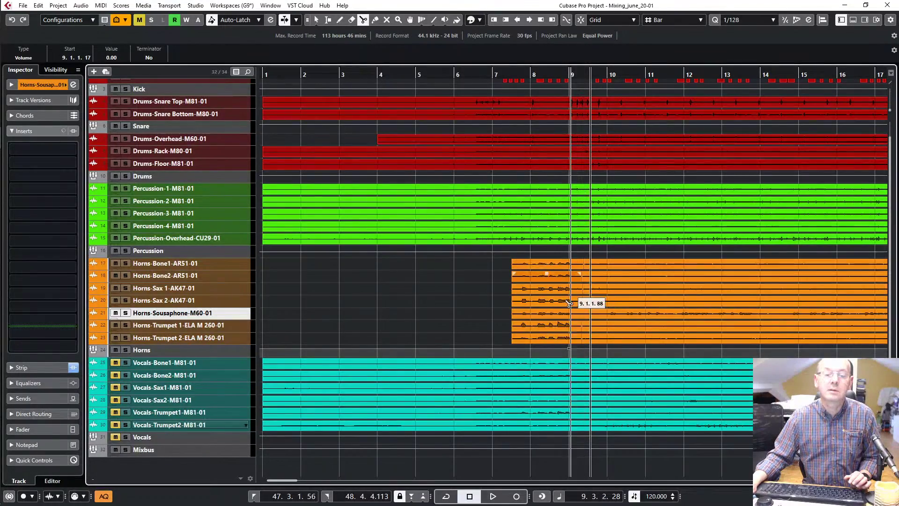
Step: Split the six Horns clips other than the sousaphone just before the horns re-enter, at about 57.3
drag(291, 483, 340, 472)
scroll(360, 472, right, 5)
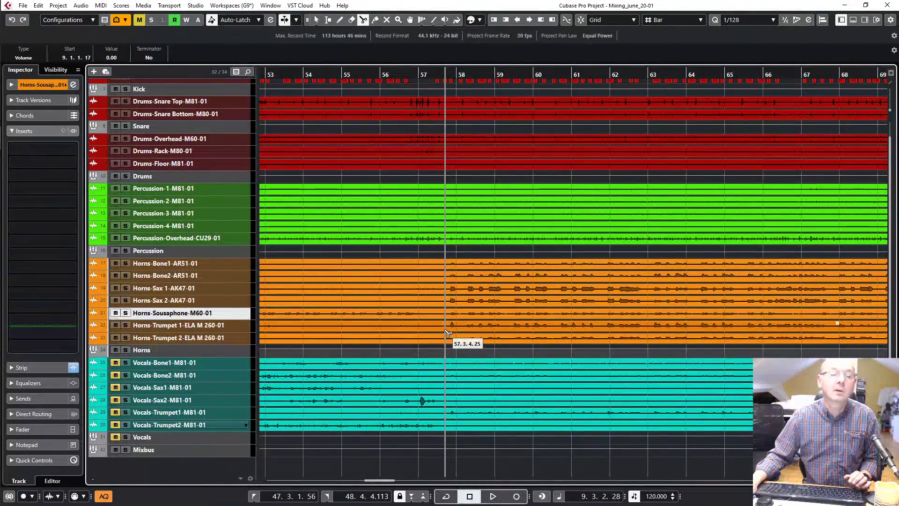
click(445, 267)
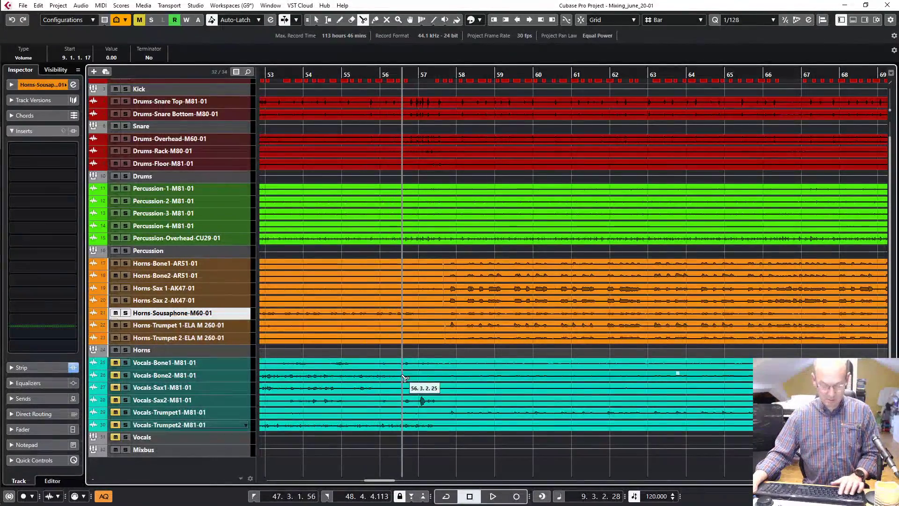
Step: Erase the silent clip segments between bars 9 and 57 on the Bone, Sax and Trumpet tracks, keeping the sousaphone
key(5)
click(422, 264)
click(423, 276)
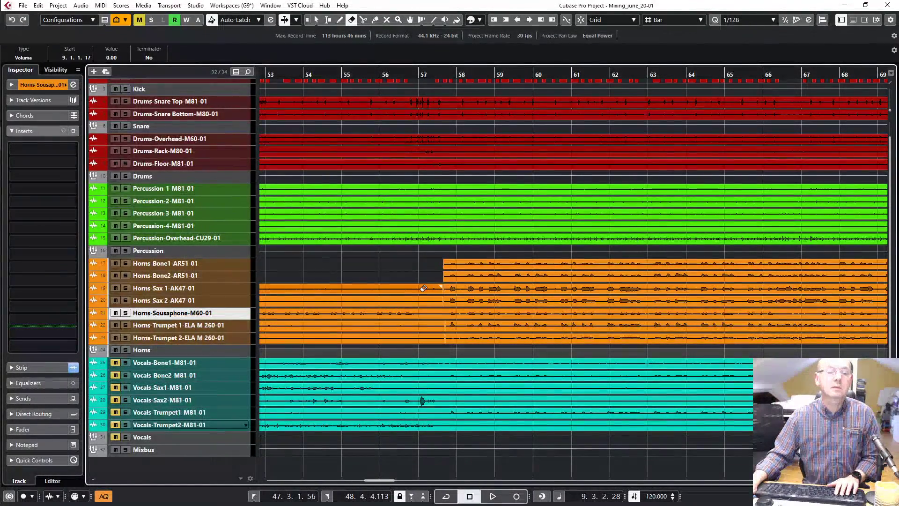
click(425, 288)
click(425, 300)
click(423, 325)
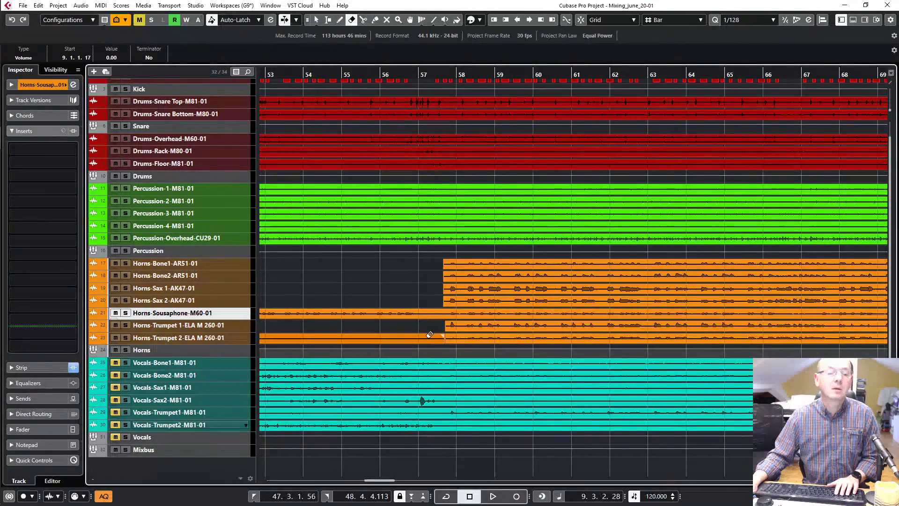
click(423, 338)
Step: Play the horn re-entry from about 56.4.4 to check the cut near bar 57
click(416, 71)
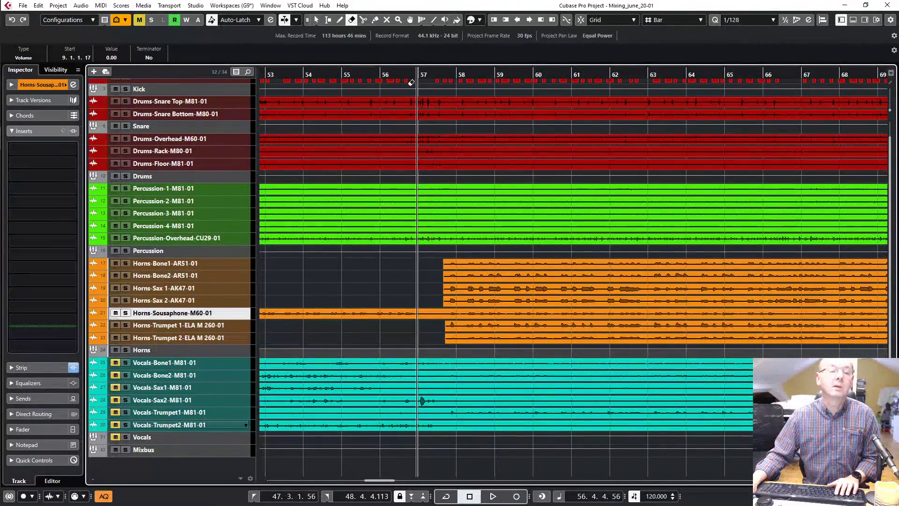
key(space)
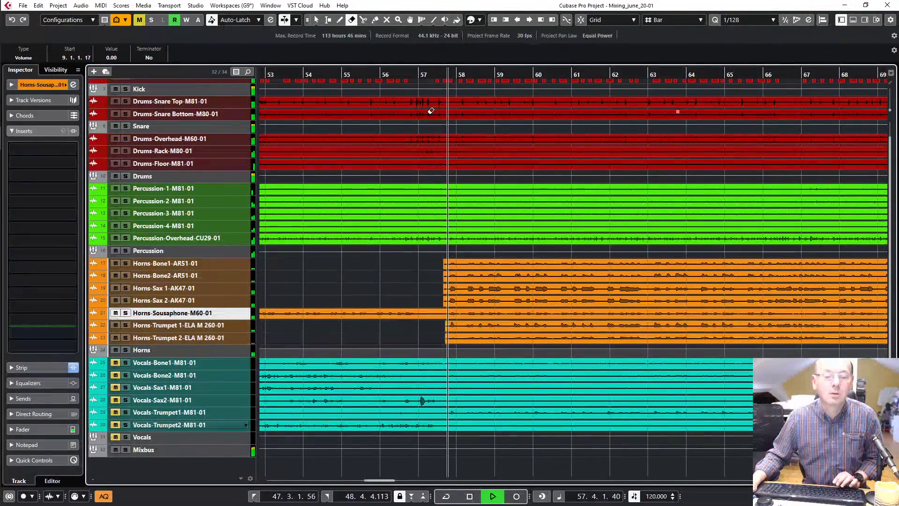
key(space)
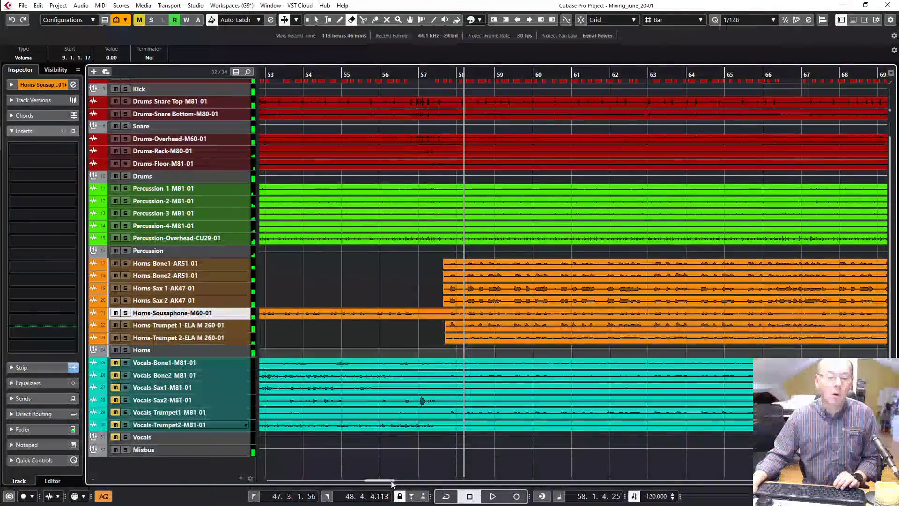
Step: Split the Bone, Sax and Trumpet clips just after the horn section ends, at about 77.3, leaving the sousaphone whole
scroll(427, 461, right, 10)
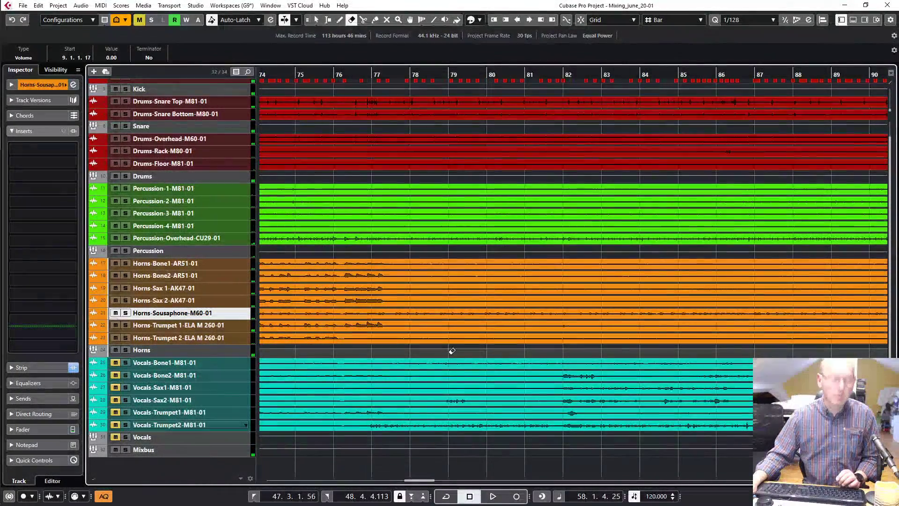
key(3)
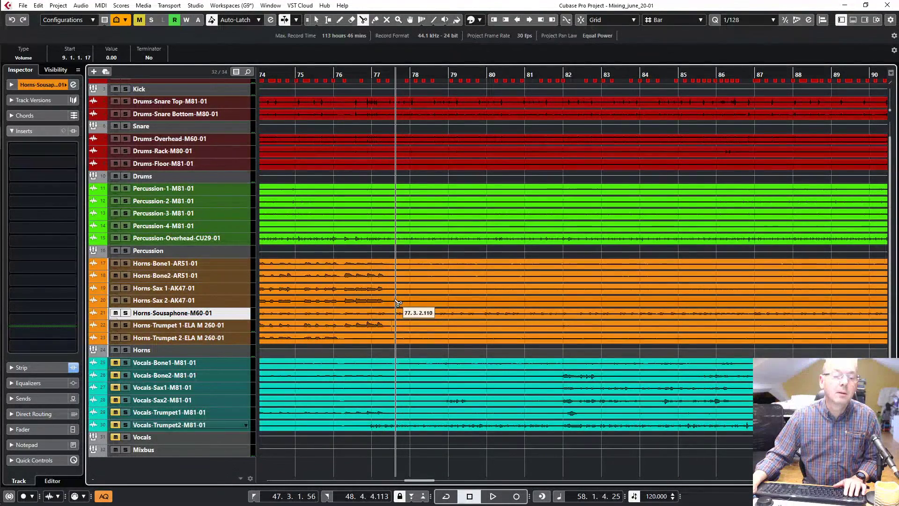
click(394, 280)
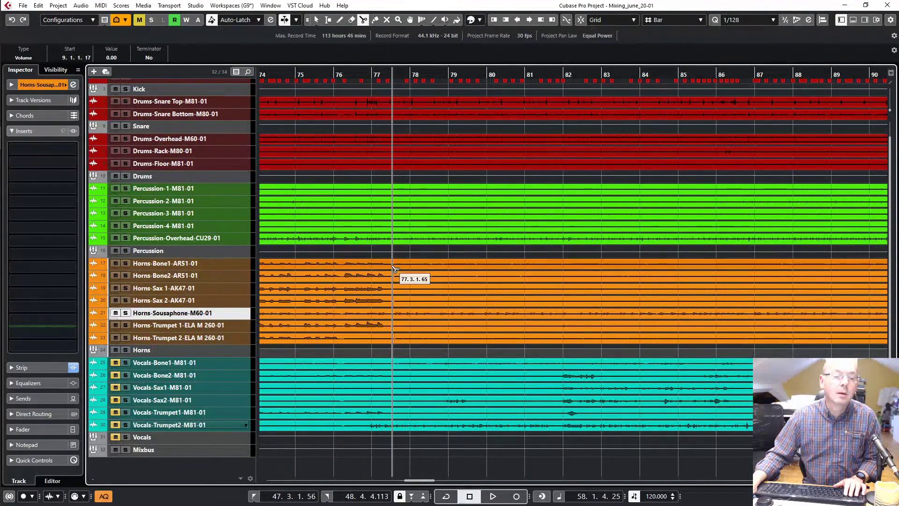
Step: Split the Horns-Sax 2 clip just before its solo near bar 96 and erase the silent segment ahead of it
drag(416, 483, 446, 482)
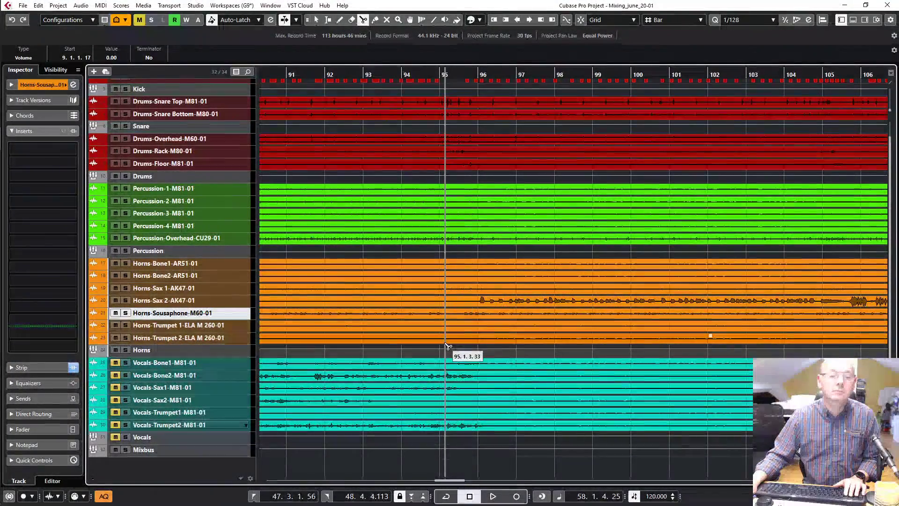
click(475, 303)
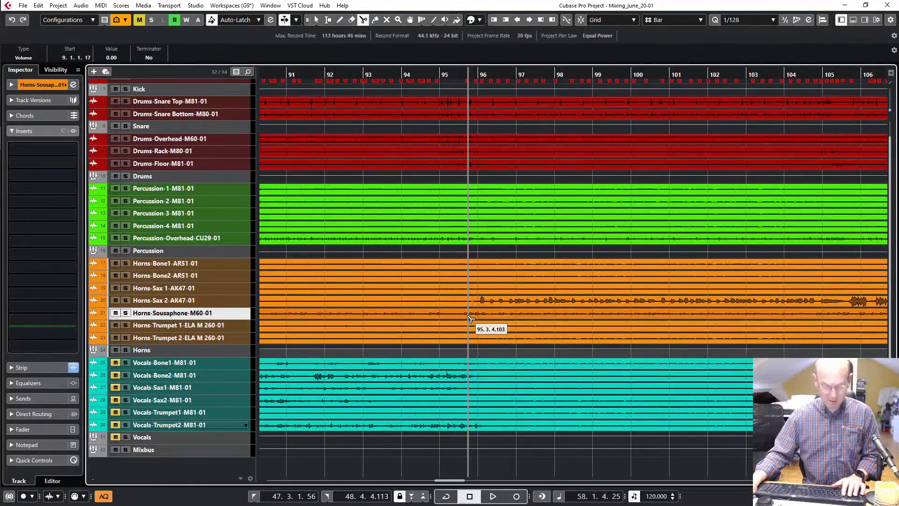
key(5)
click(464, 299)
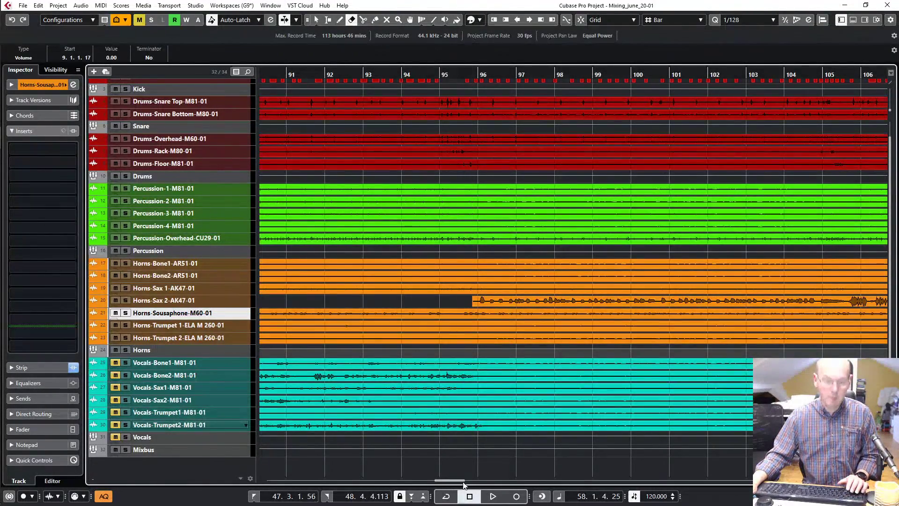
Step: Split the Bone, Sax 1 and Trumpet clips just before the final horn section, at about 114.3
drag(454, 482, 486, 472)
key(3)
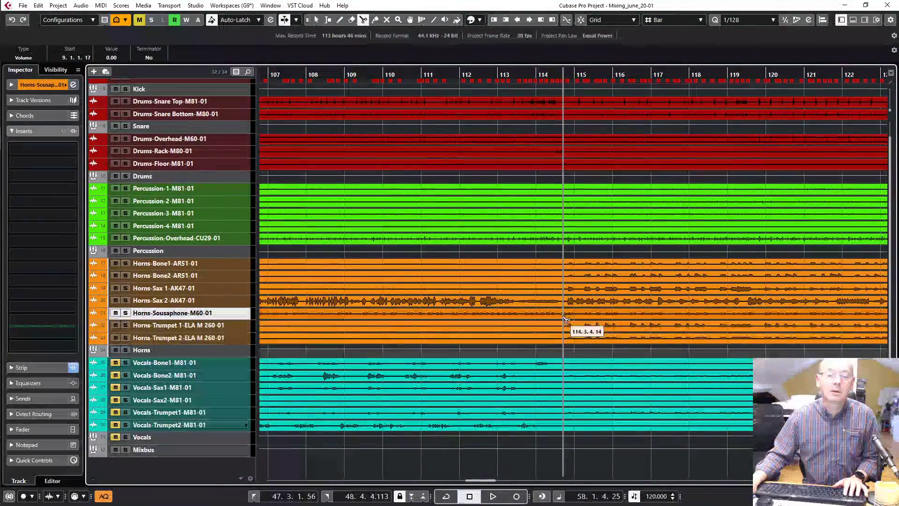
click(561, 268)
Step: Erase the silent segments before the final horn section on the Bone1, Bone2, Sax 1, Trumpet 1 and Trumpet 2 tracks
key(5)
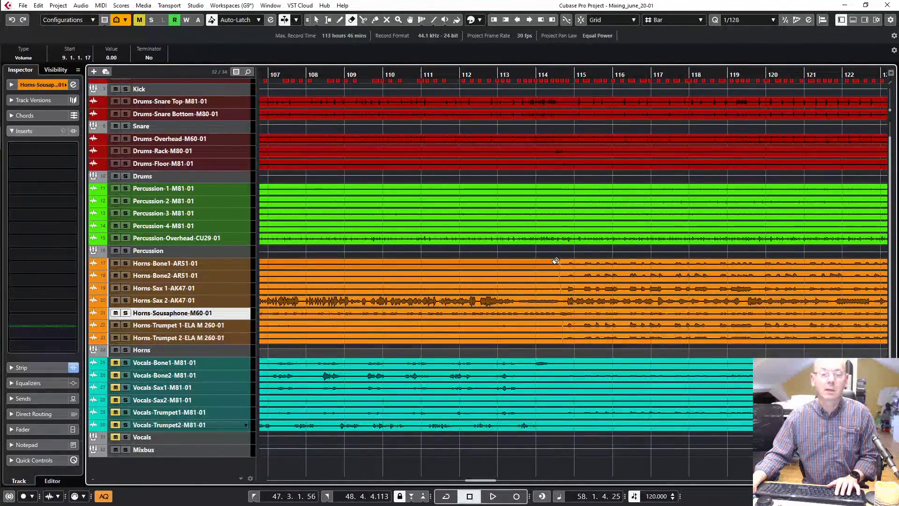
click(551, 267)
click(550, 275)
click(552, 285)
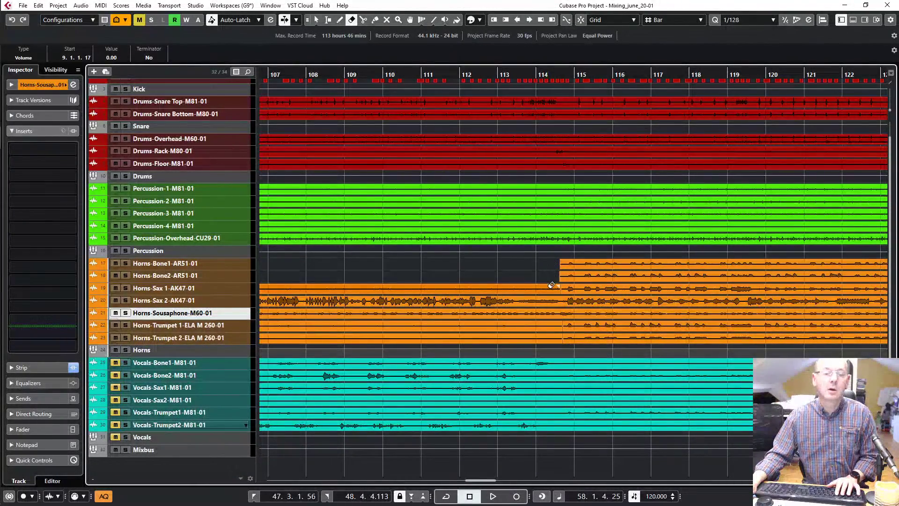
click(550, 325)
click(552, 338)
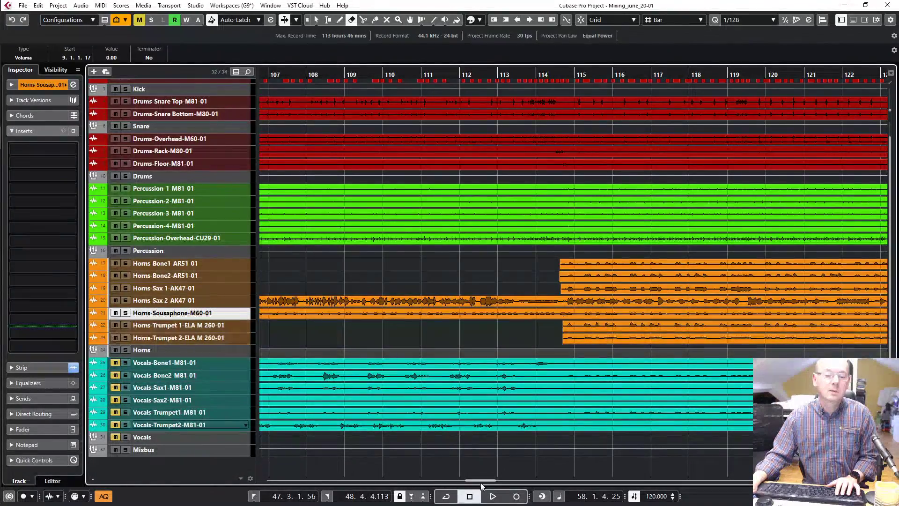
Step: Show the whole arrangement, set the cycle range from 61.2.2.0 to 73.3.4.103 and play it looped
drag(482, 483, 342, 483)
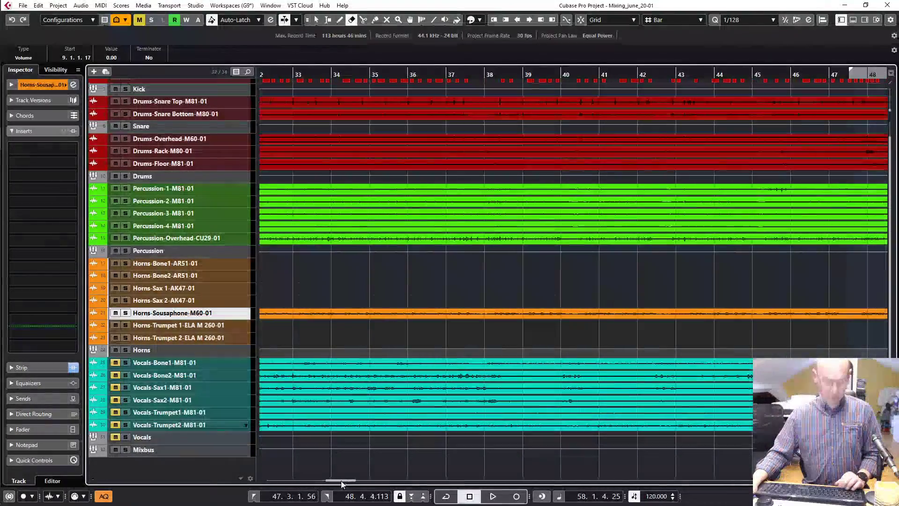
key(shift+f)
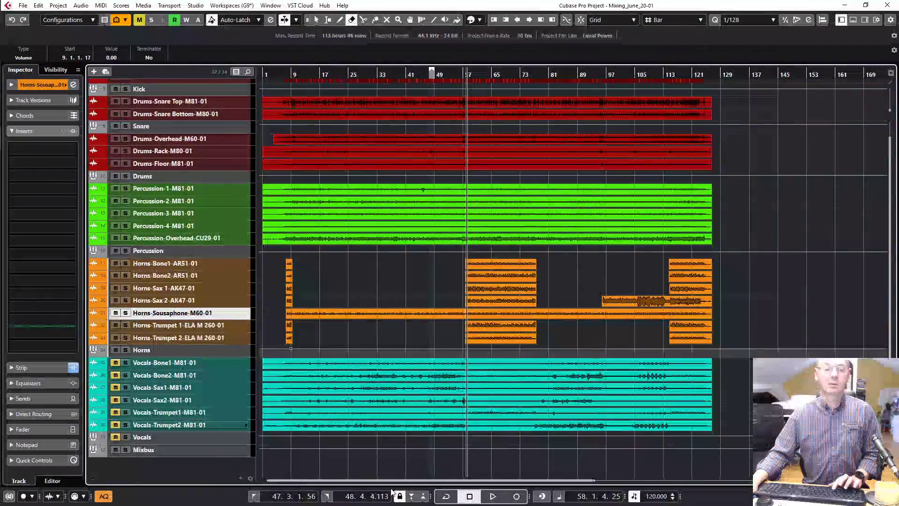
click(480, 70)
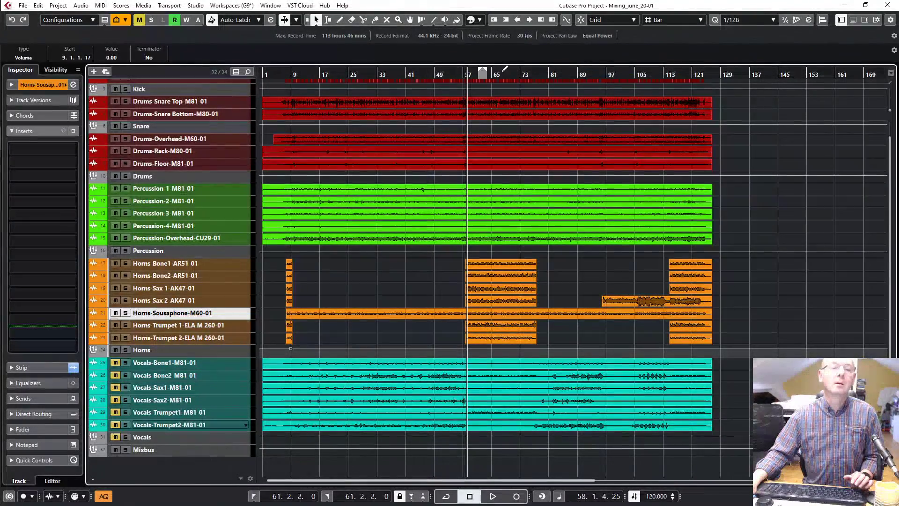
drag(524, 68, 522, 69)
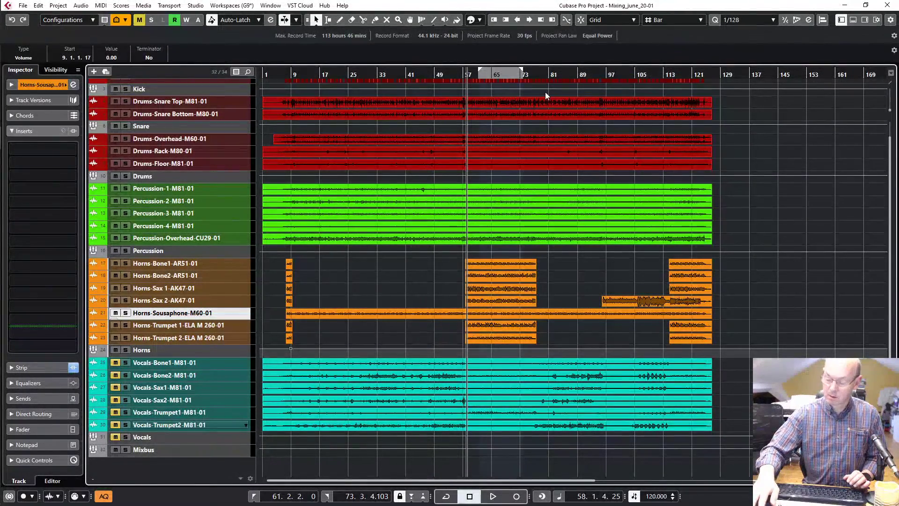
key(KP_Divide)
key(space)
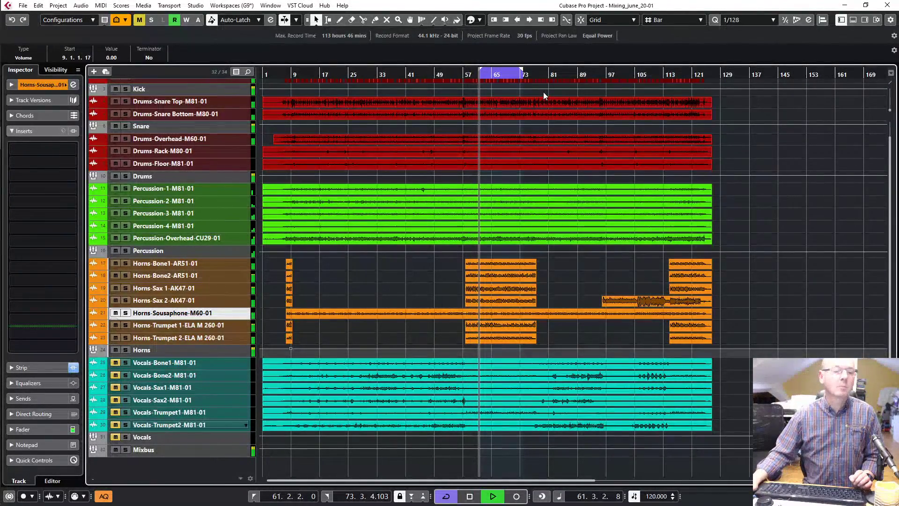
Step: Go through the Horns tracks from Bone1 to Trumpet 2, lower all faders except the sousaphone's to -∞, and stop playback
click(231, 265)
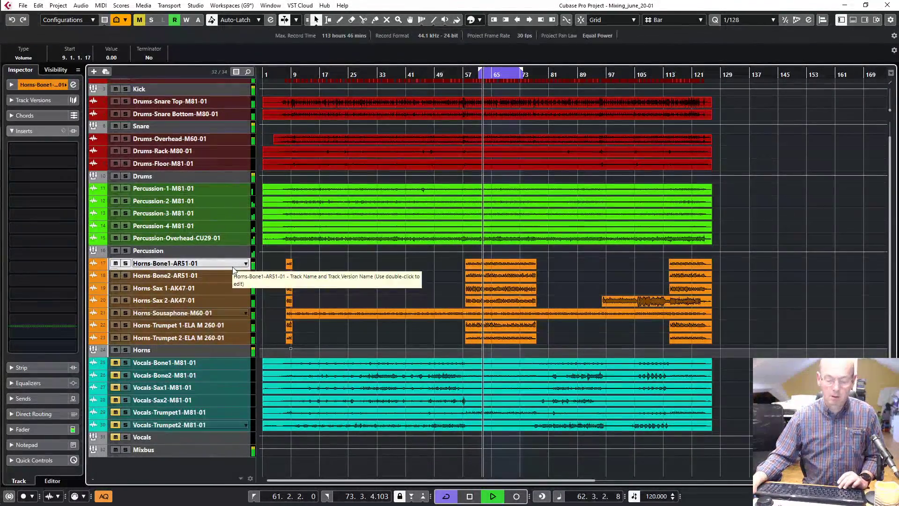
key(Down)
key(Down)
key(Down)
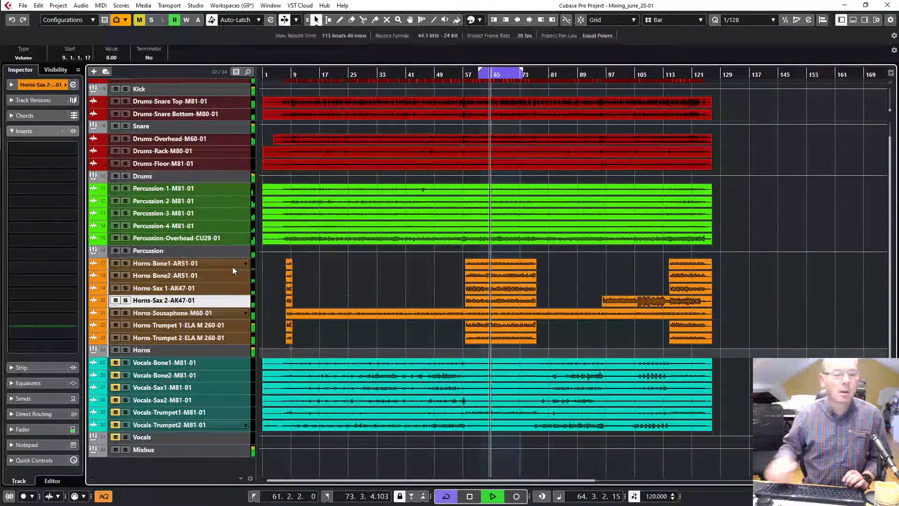
key(Down)
key(Down)
key(Down)
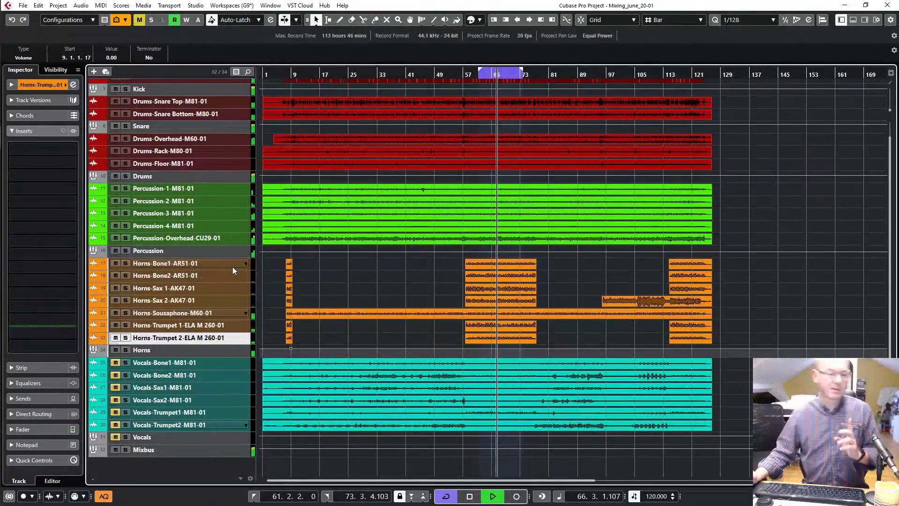
key(space)
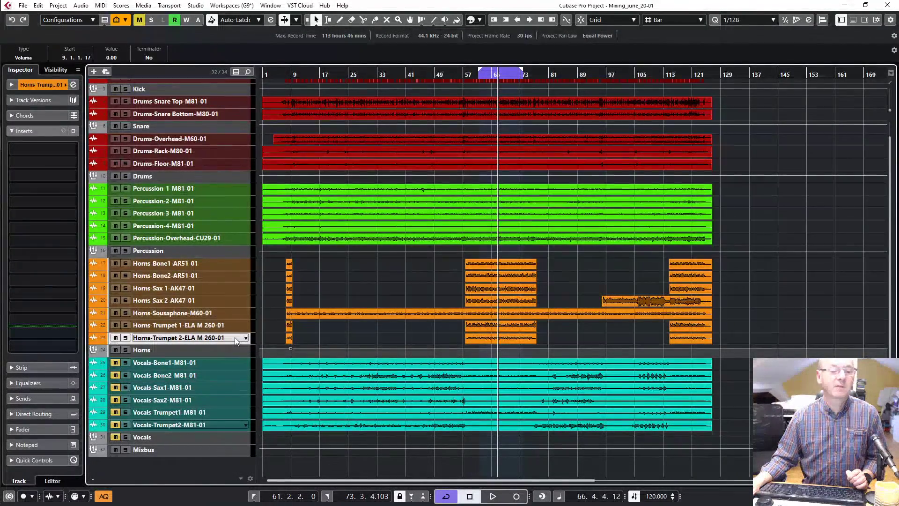
Step: Pan the horns in the MixConsole: Bone1 L88, Bone2 L60, Sax 1 R46, Sax 2 R87, Trumpet 1 L24 and Trumpet 2 R30
click(241, 266)
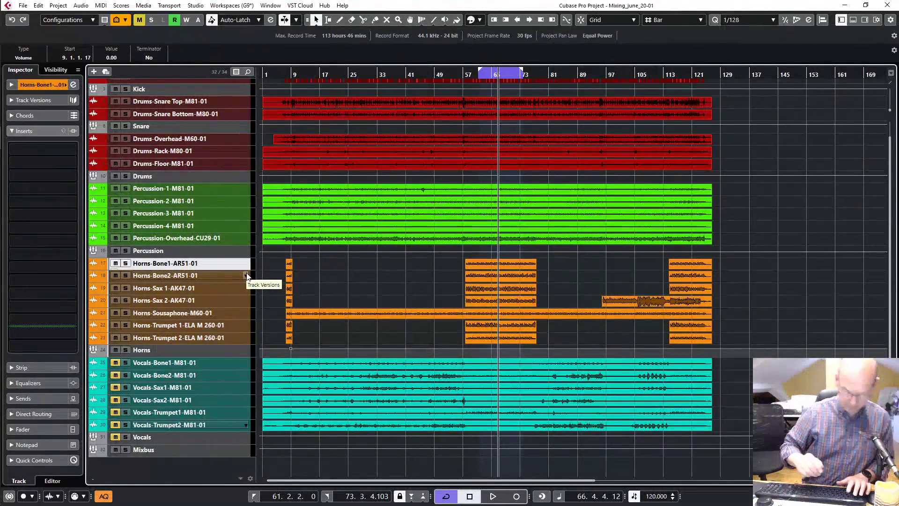
key(F3)
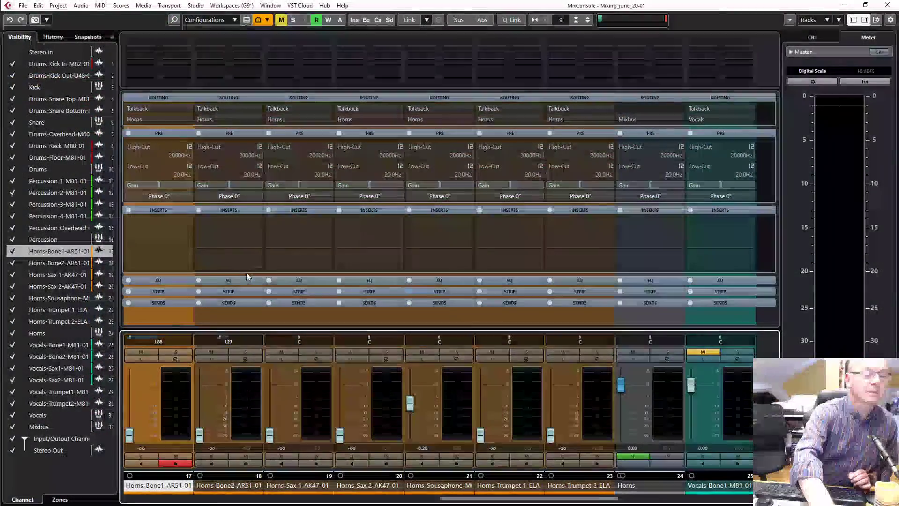
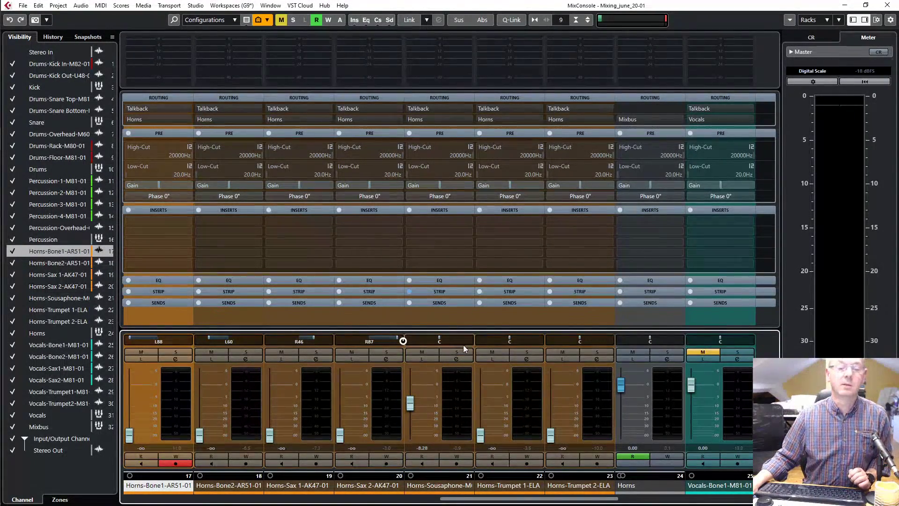
click(516, 343)
click(516, 487)
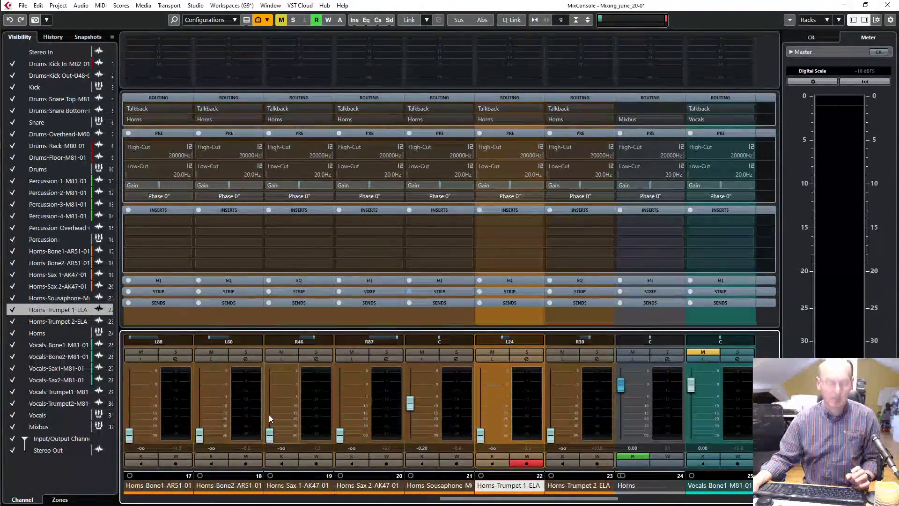
Step: Return to the arrangement, play the looped horn section and solo the Horns group
key(F3)
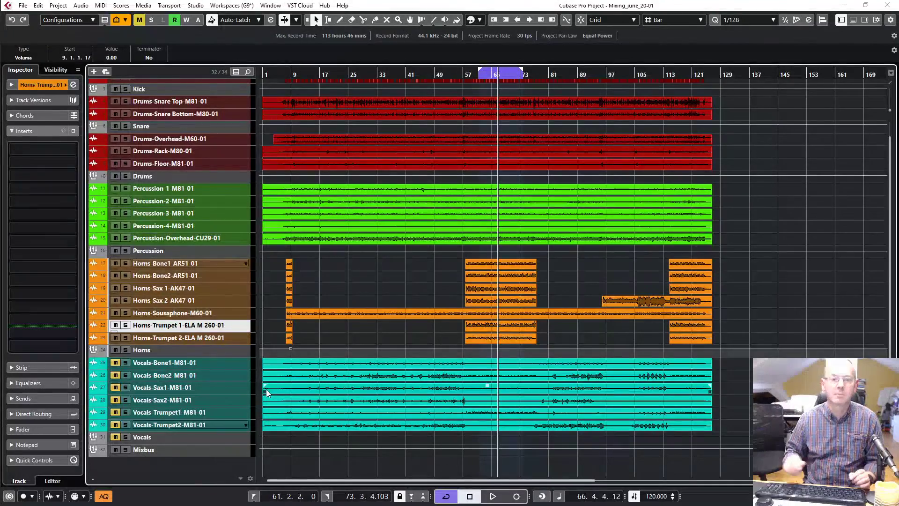
key(space)
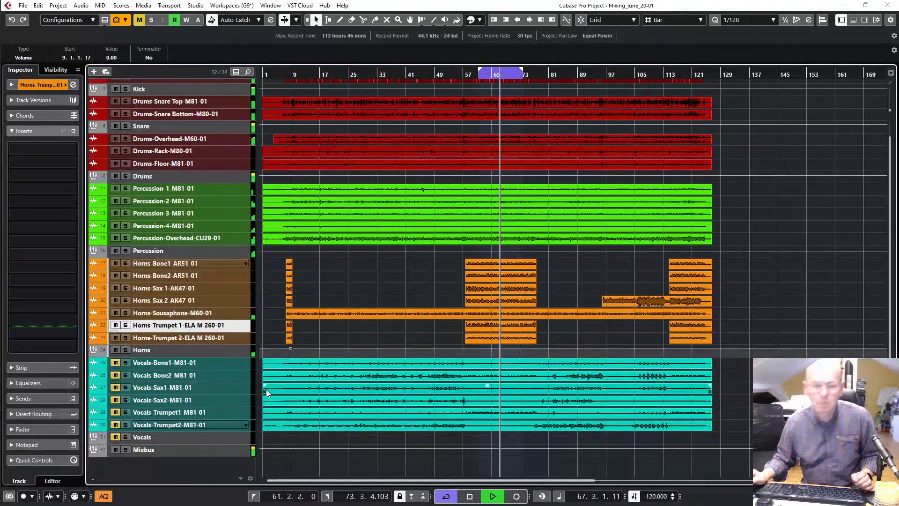
click(126, 350)
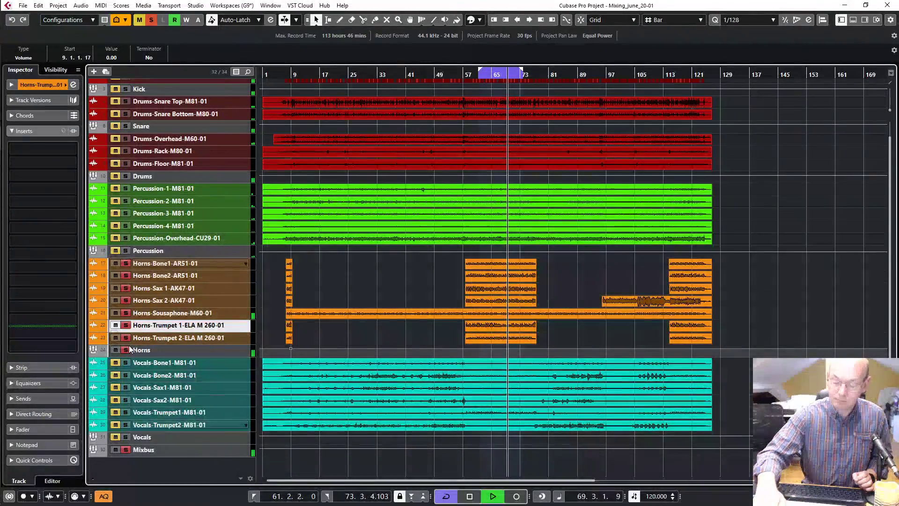
Step: Raise the Bone1 and Bone2 levels during the soloed playback and balance the two trombones against each other
key(Up)
key(Up)
key(Up)
key(Up)
key(Up)
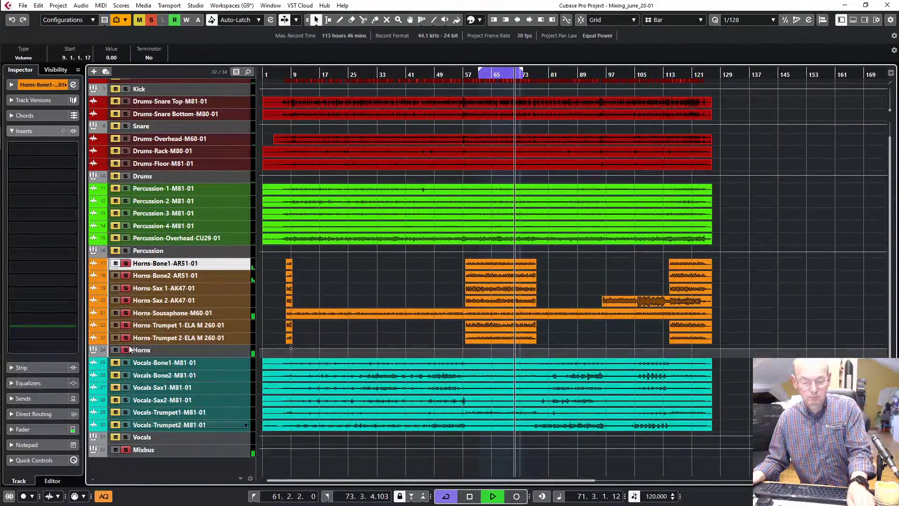
key(Down)
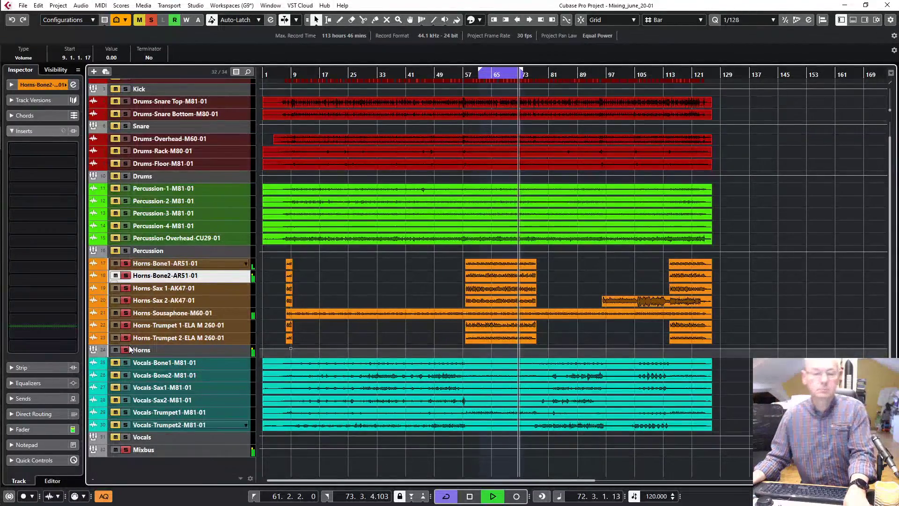
key(Up)
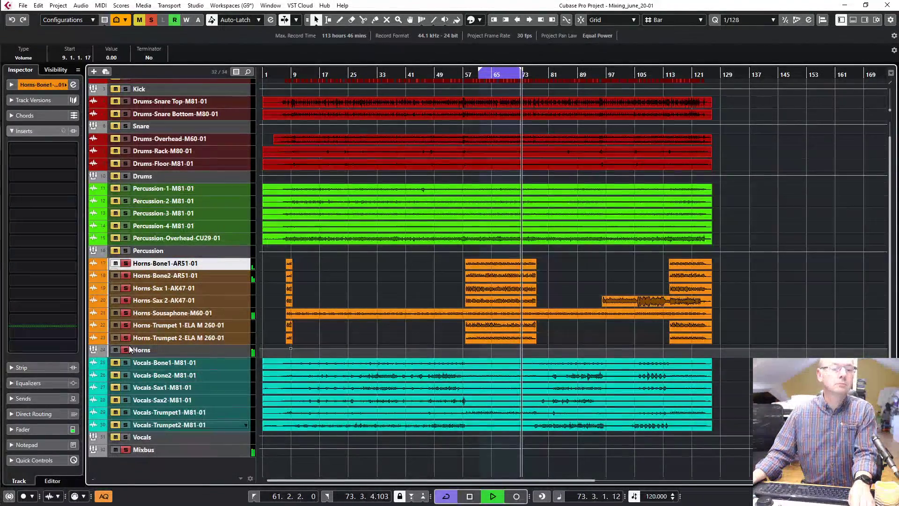
key(Down)
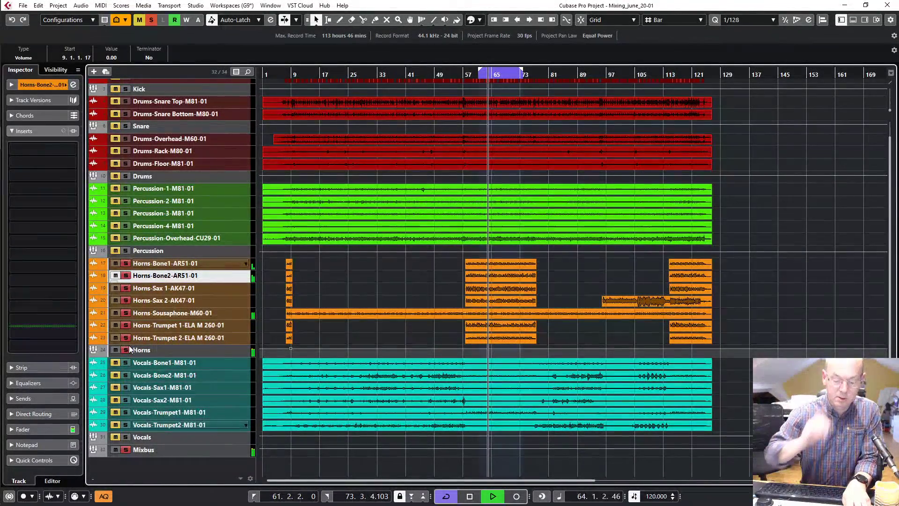
key(Up)
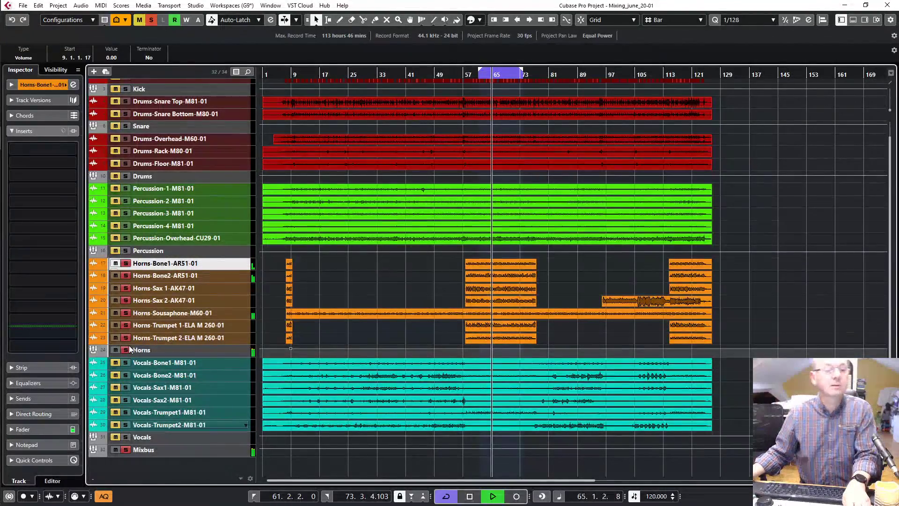
Step: Bring up the levels of Sax 1, Sax 2, Trumpet 1 and Trumpet 2 to blend with the trombones
key(Down)
key(Down)
key(Down)
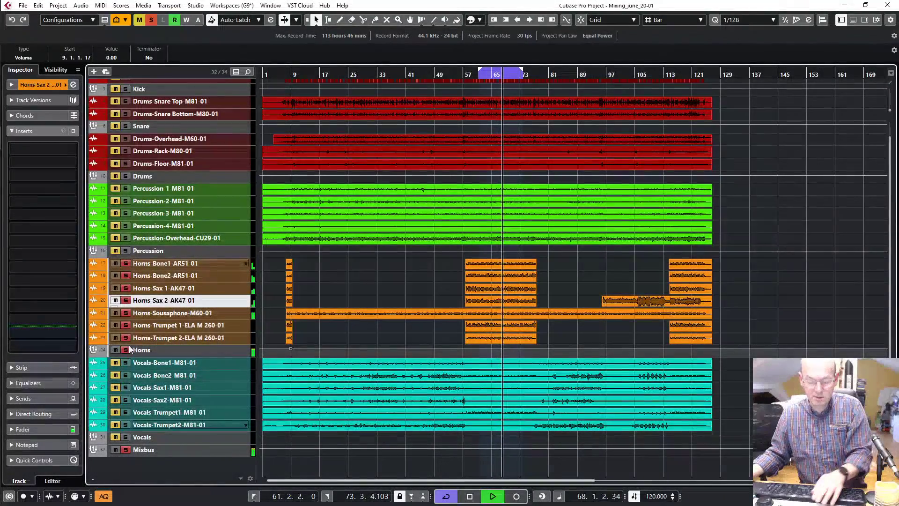
key(Down)
key(Down)
key(Down)
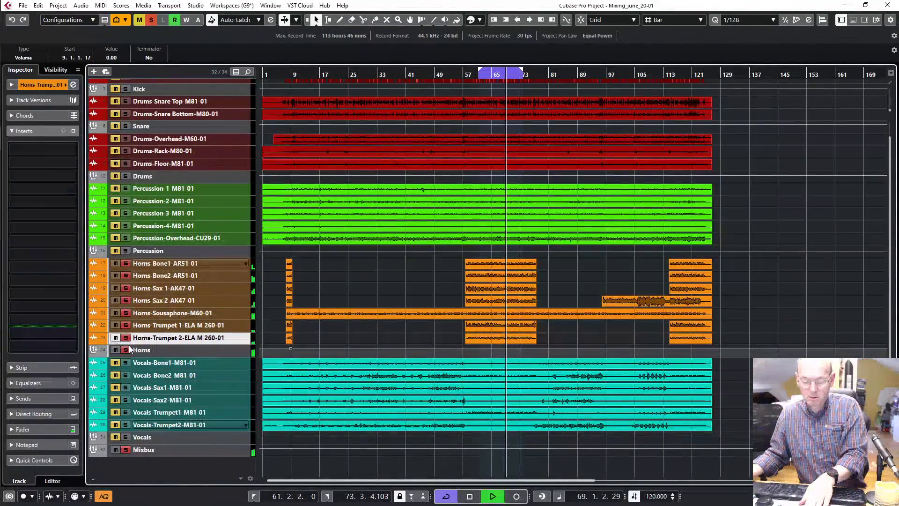
key(Up)
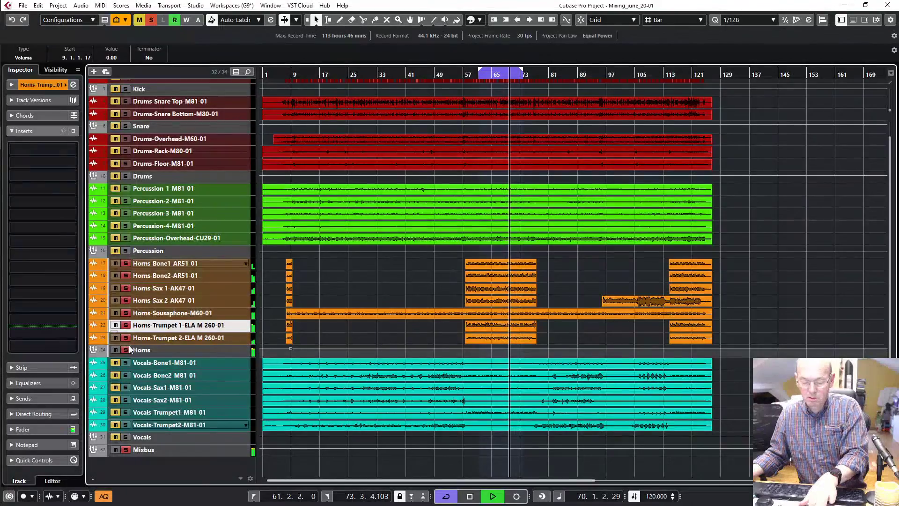
key(Down)
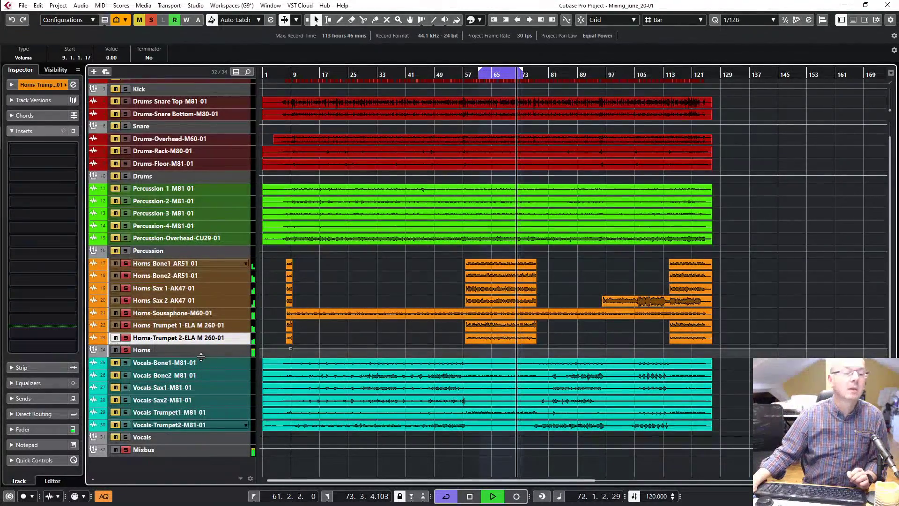
Step: Equalize the Horns group with cuts of -2.4 dB at 389 Hz and -4.5 dB at 2152 Hz
click(217, 354)
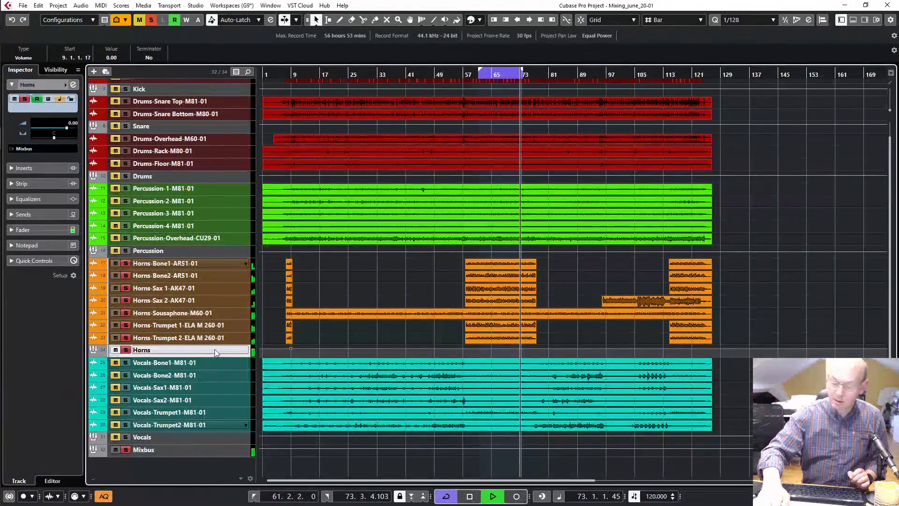
key(e)
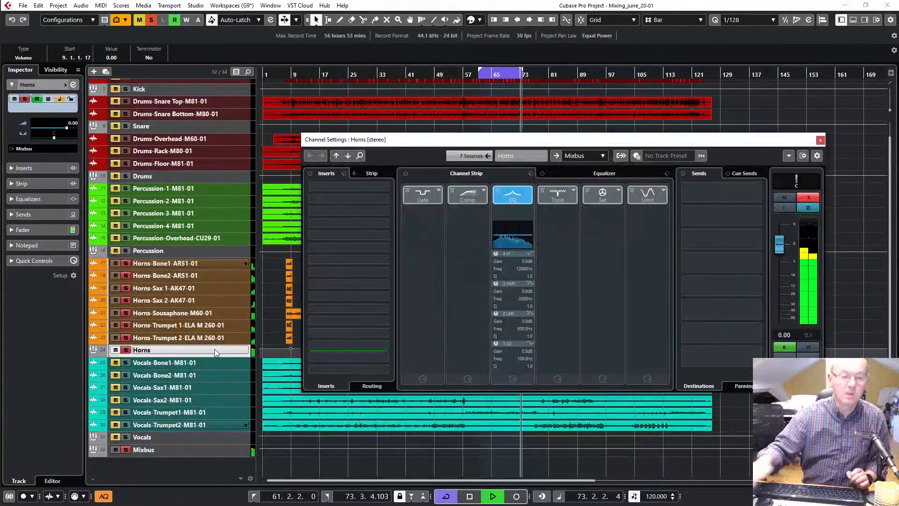
click(560, 175)
click(535, 249)
drag(534, 250, 517, 257)
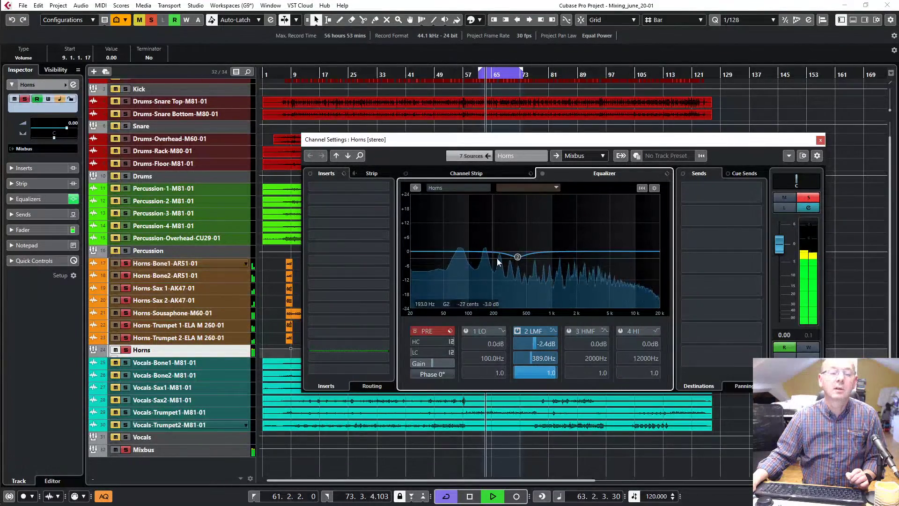
click(585, 251)
drag(586, 251, 579, 265)
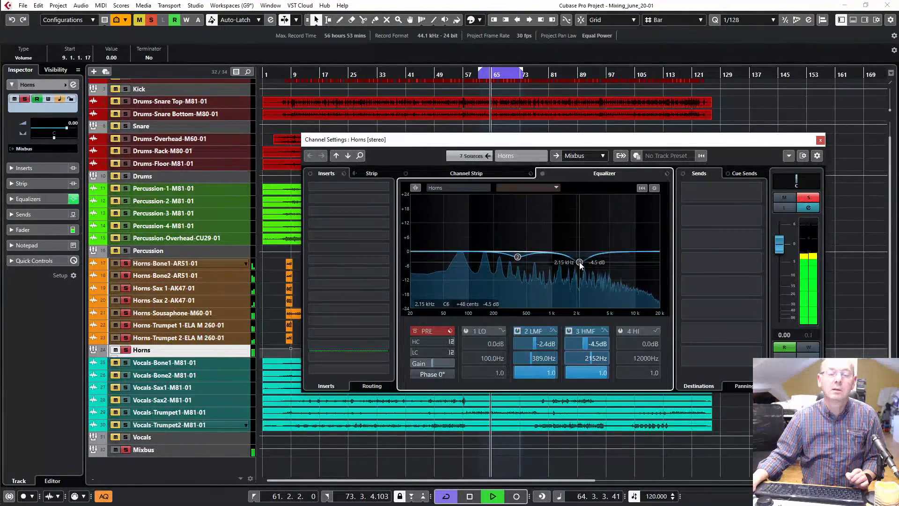
Step: Add the channel strip Compressor to the Horns group with a 4.17:1 ratio and -22.6 dB threshold, and stop playback
click(382, 225)
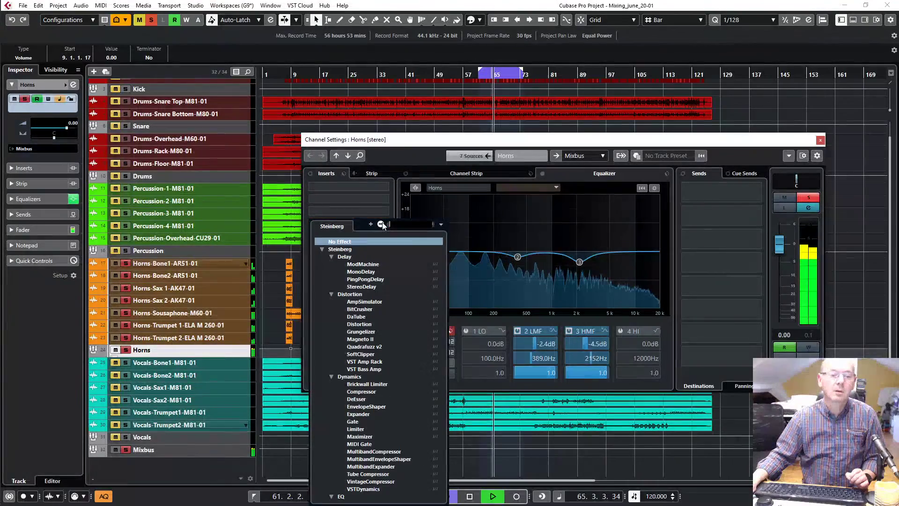
click(470, 175)
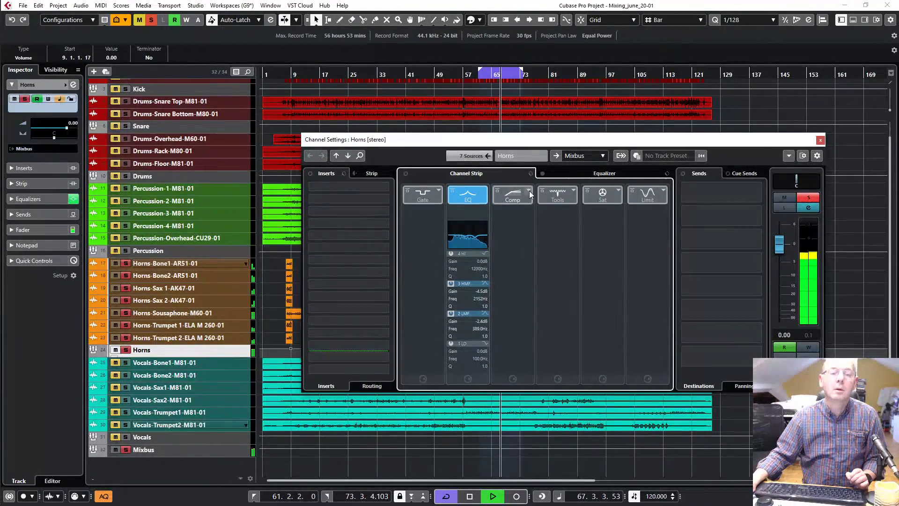
click(528, 190)
click(557, 211)
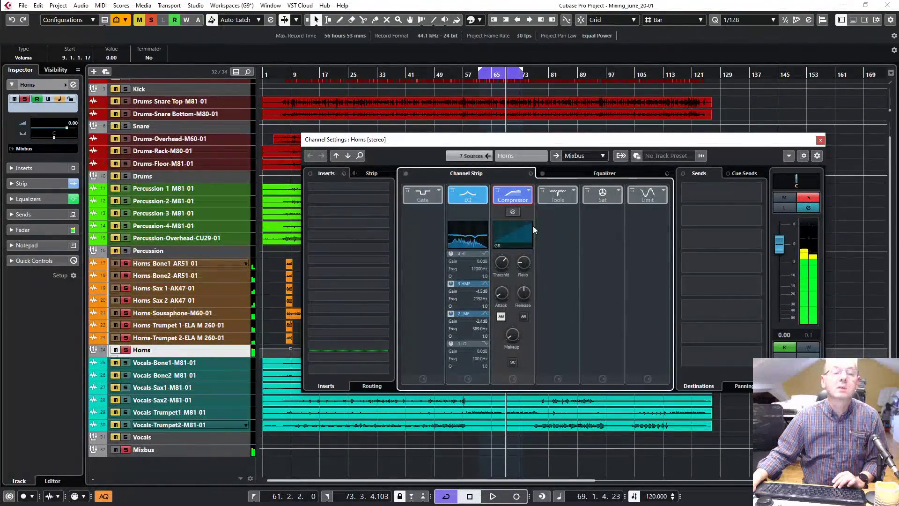
click(522, 231)
key(space)
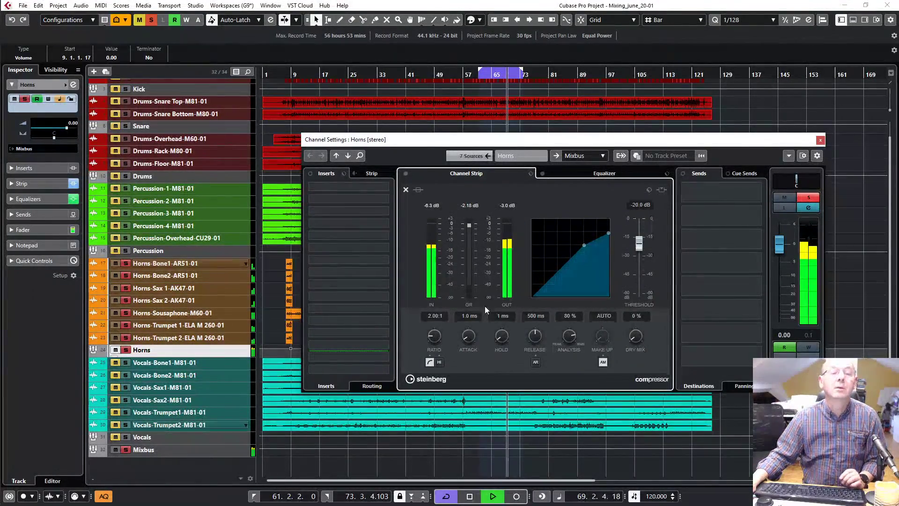
drag(433, 337, 434, 307)
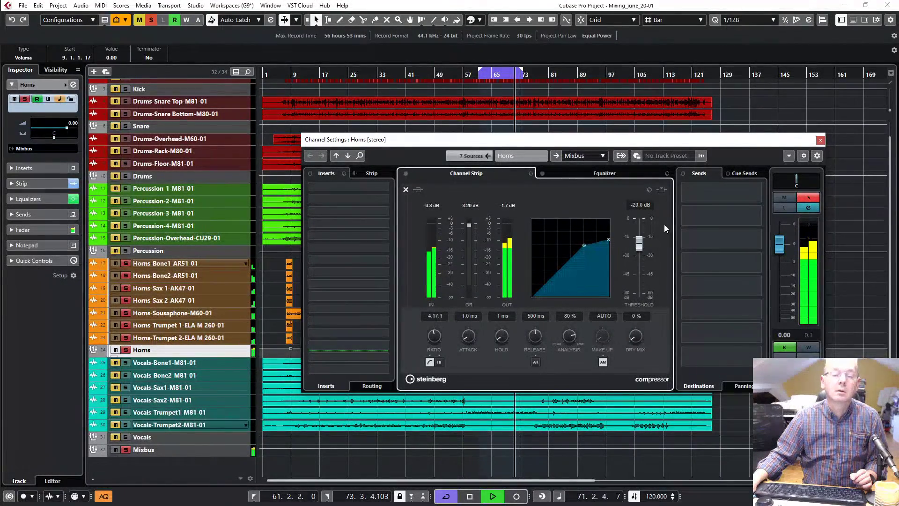
drag(644, 241, 645, 247)
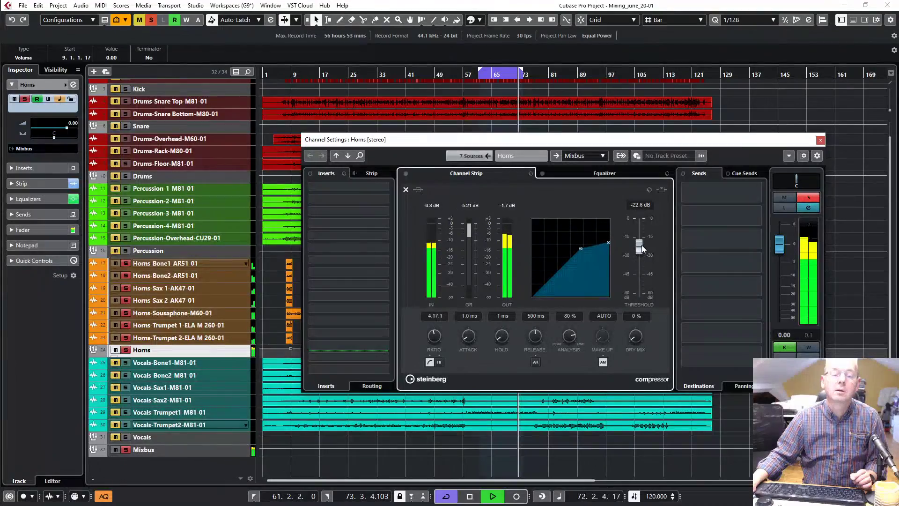
key(space)
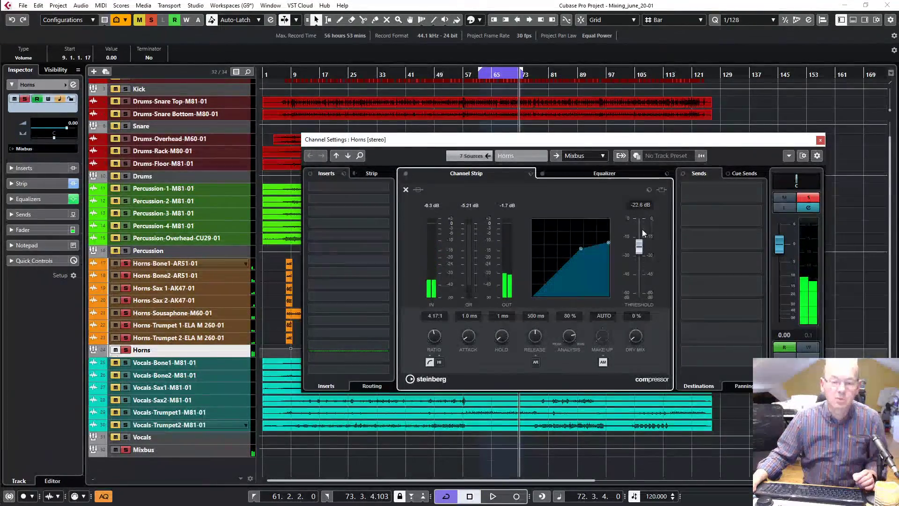
Step: Insert the REVerence reverb in the Horns group's fourth insert slot, closing the impulse response import without choosing a file
click(381, 221)
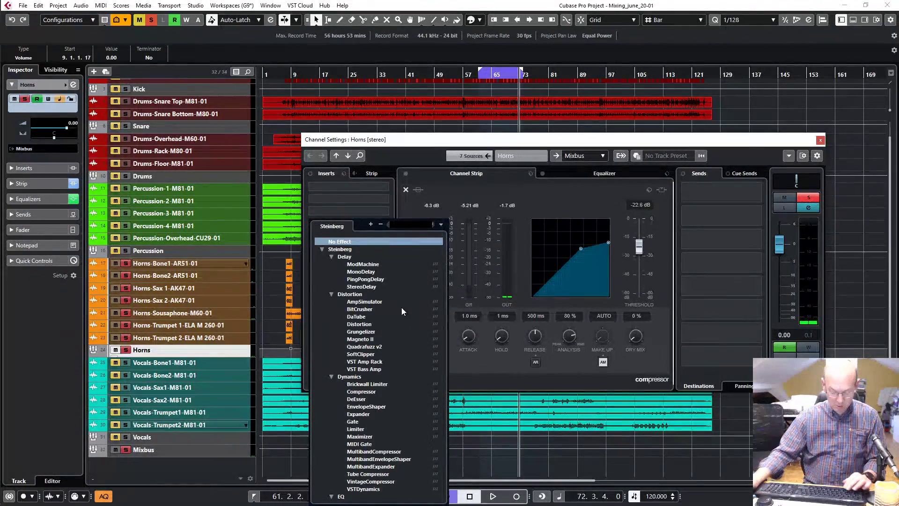
text(rev)
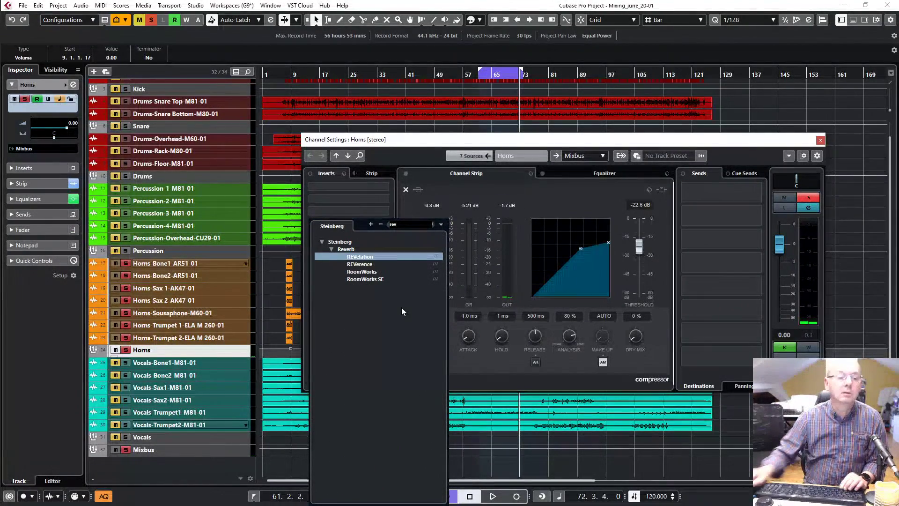
click(371, 265)
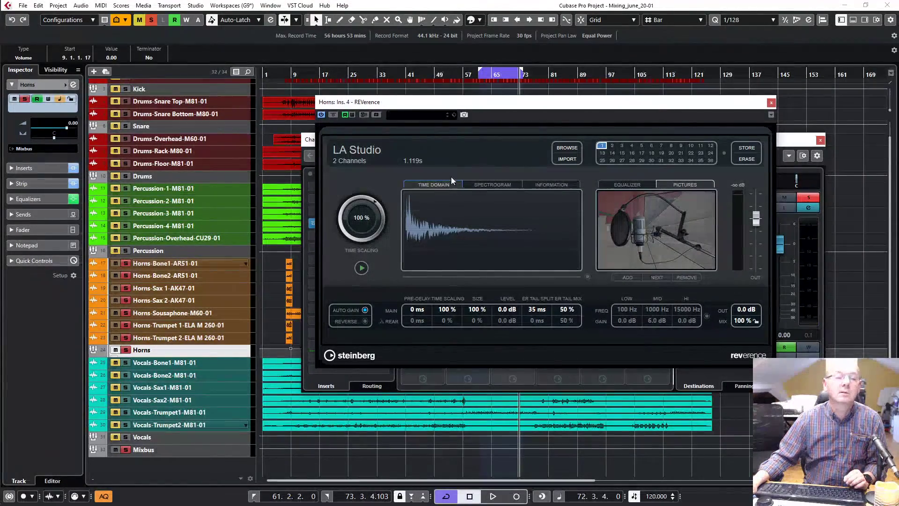
click(566, 159)
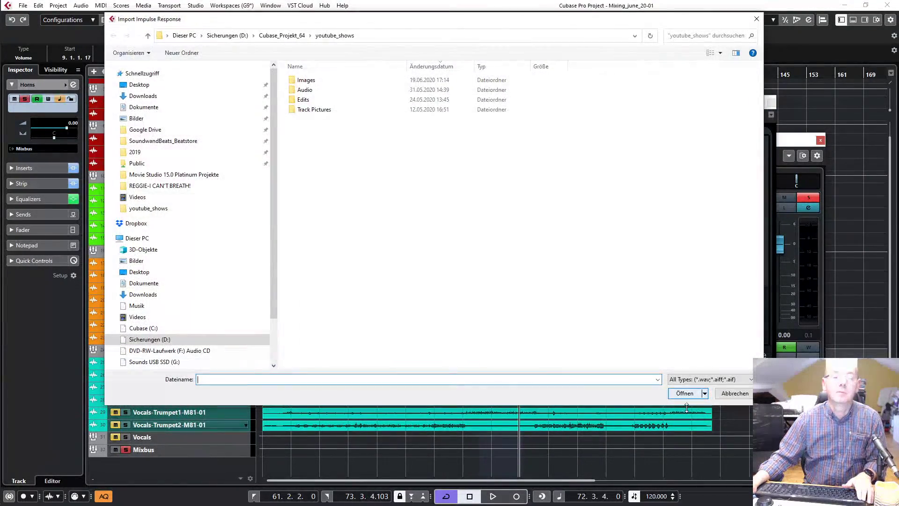
click(756, 19)
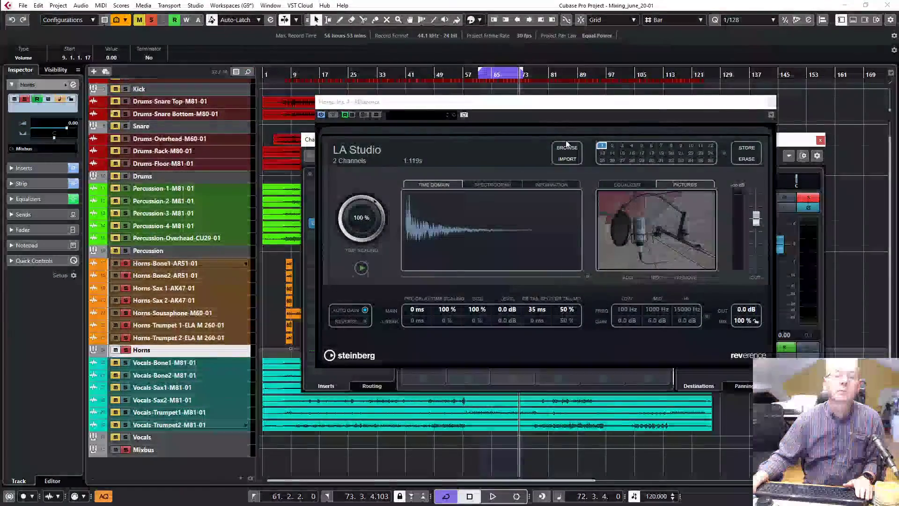
Step: Browse the REVerence programs and load Plate At 2sec
click(567, 148)
scroll(479, 288, down, 10)
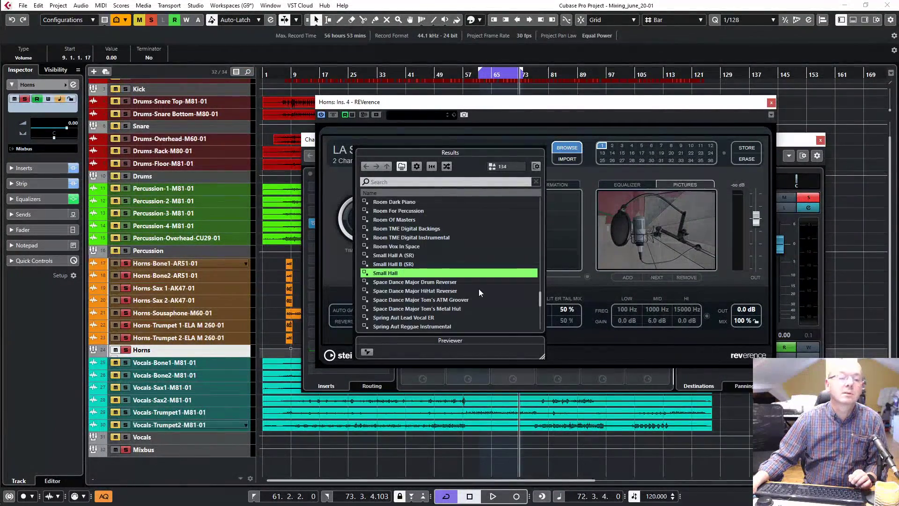
scroll(479, 289, down, 6)
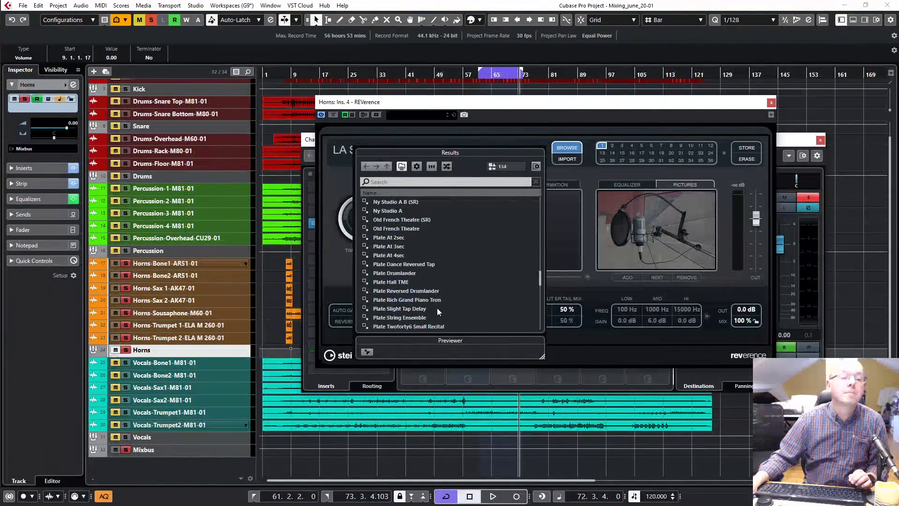
scroll(423, 290, up, 1)
double_click(397, 265)
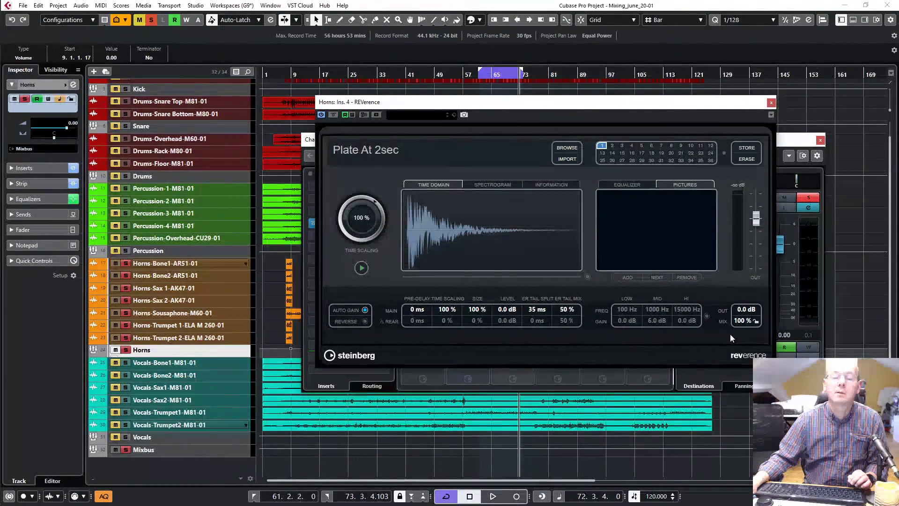
Step: Set the REVerence mix to 6 % while playing the soloed horns
drag(740, 324, 751, 401)
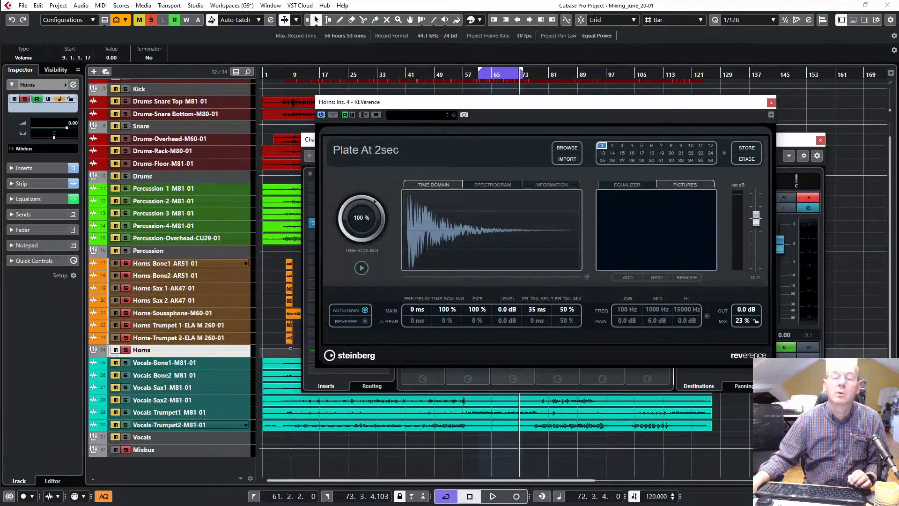
key(space)
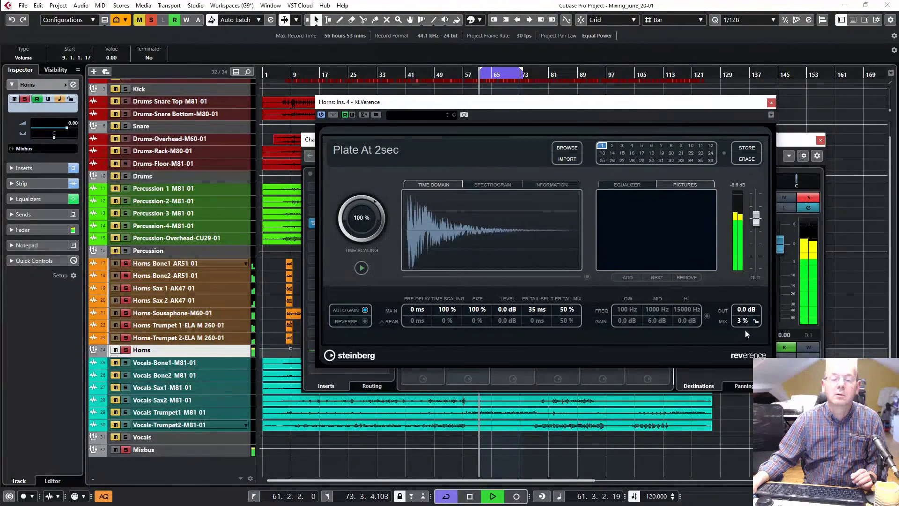
drag(745, 330, 745, 327)
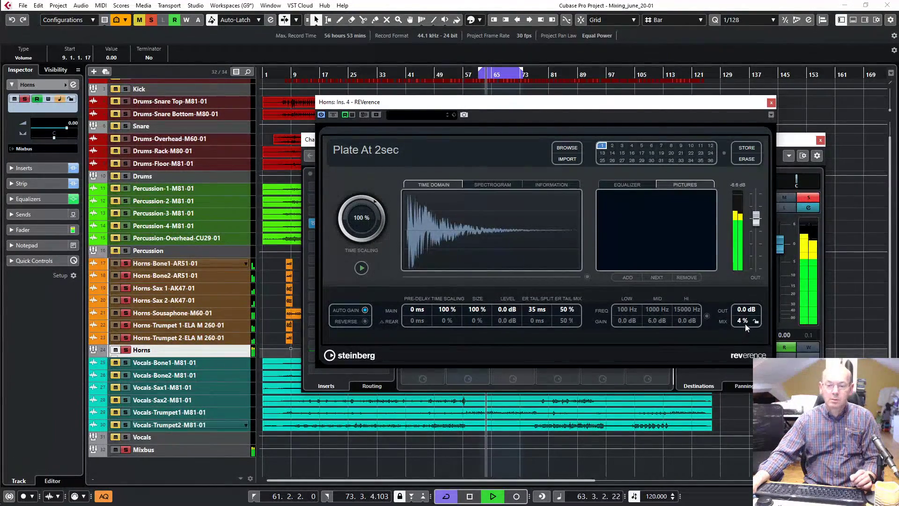
drag(745, 324, 749, 322)
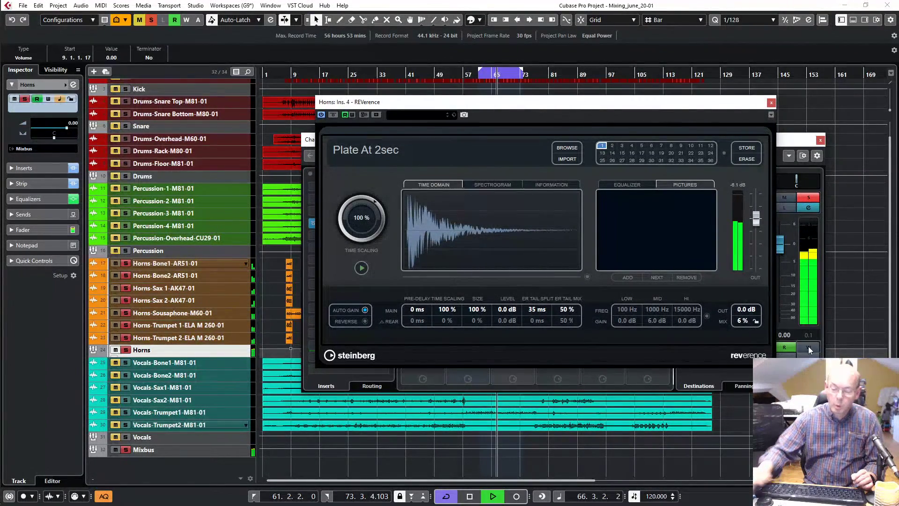
Step: Unsolo the Horns group to hear it in the mix, stop playback, and close the REVerence and Horns channel settings windows
key(s)
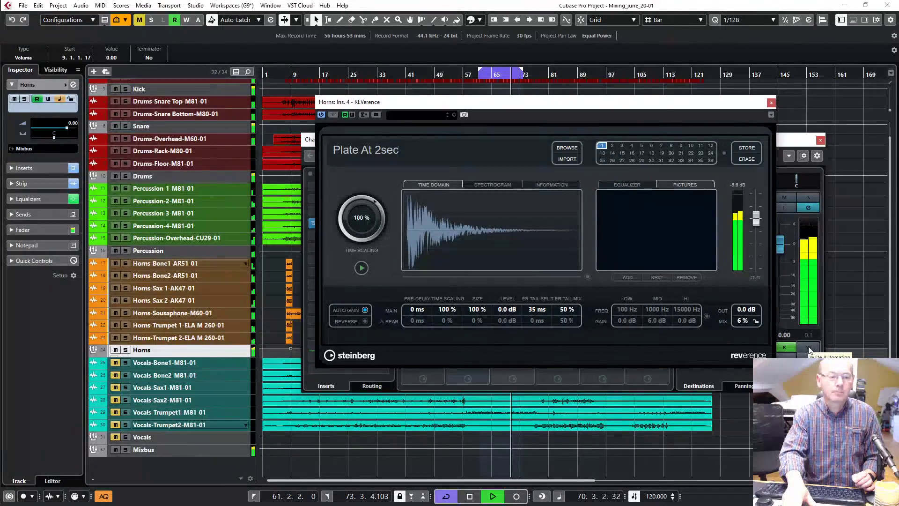
key(space)
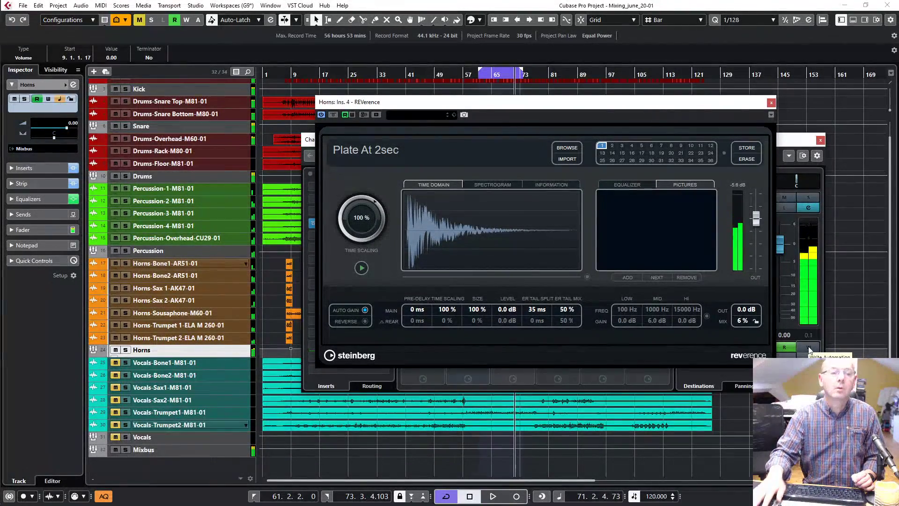
click(771, 103)
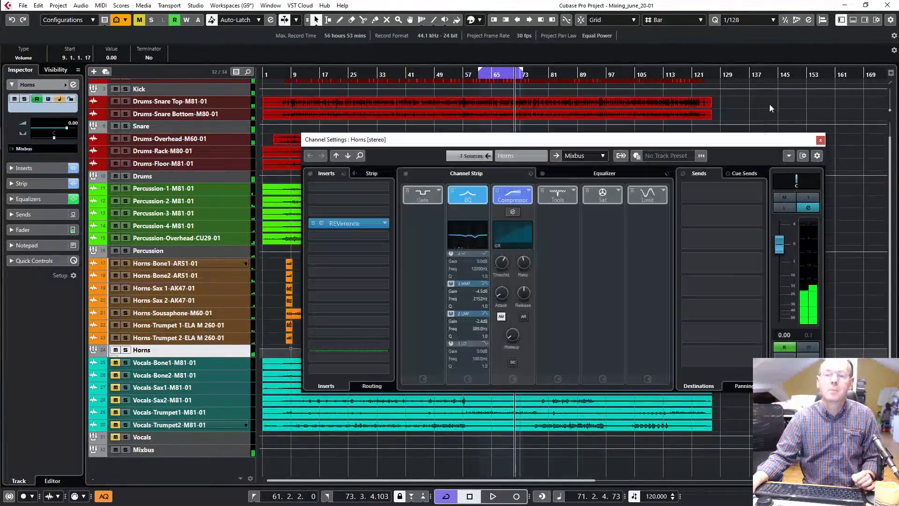
click(818, 139)
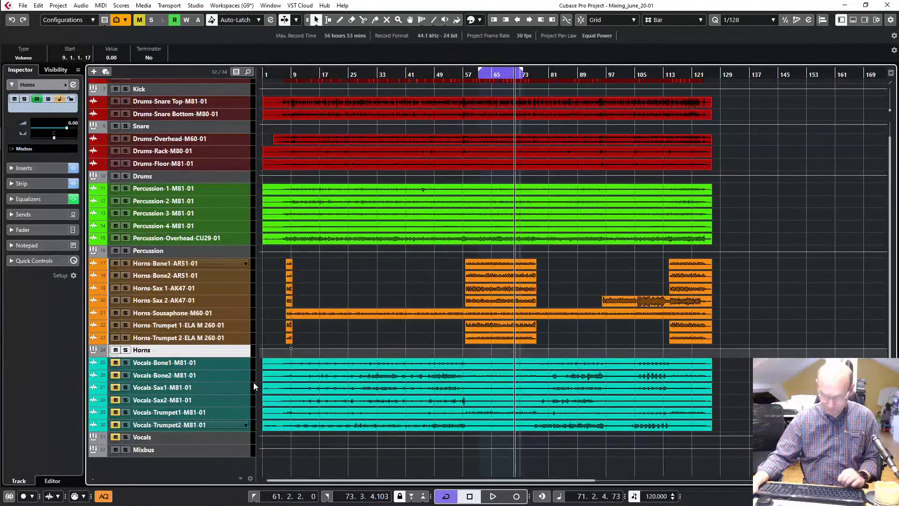
Step: Start playback of the mix from about bar 5, just before the first horn phrase
key(KP_Subtract)
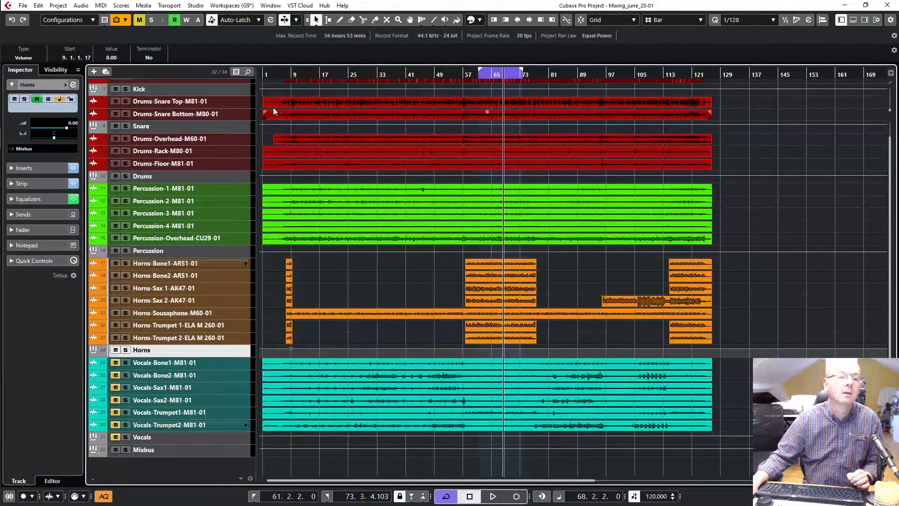
click(280, 73)
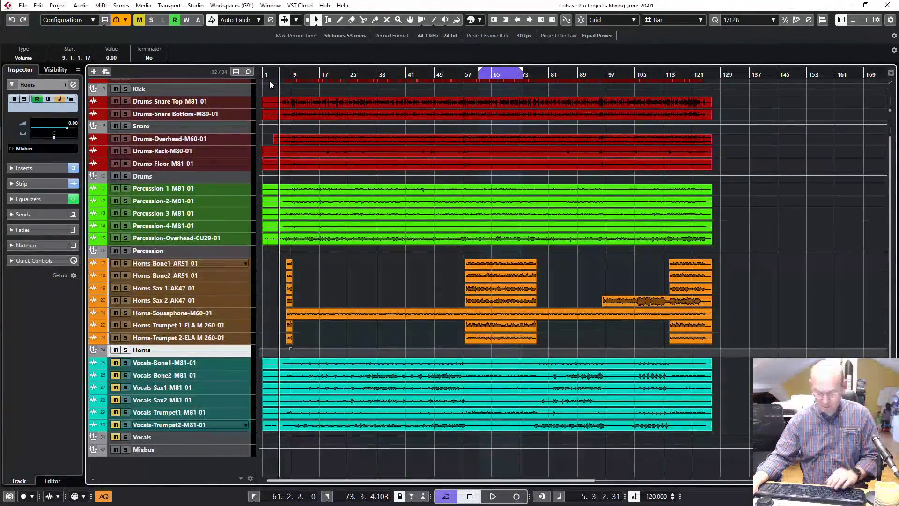
key(h)
key(h)
key(h)
key(h)
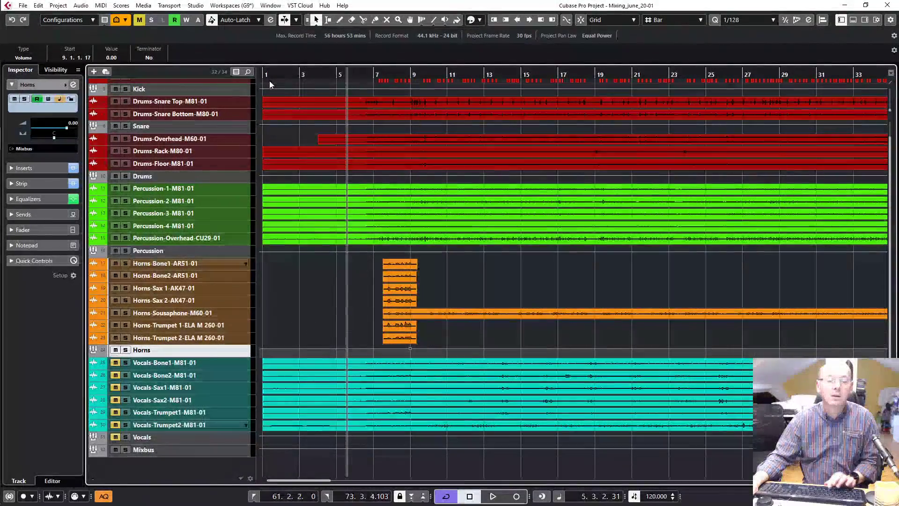
key(space)
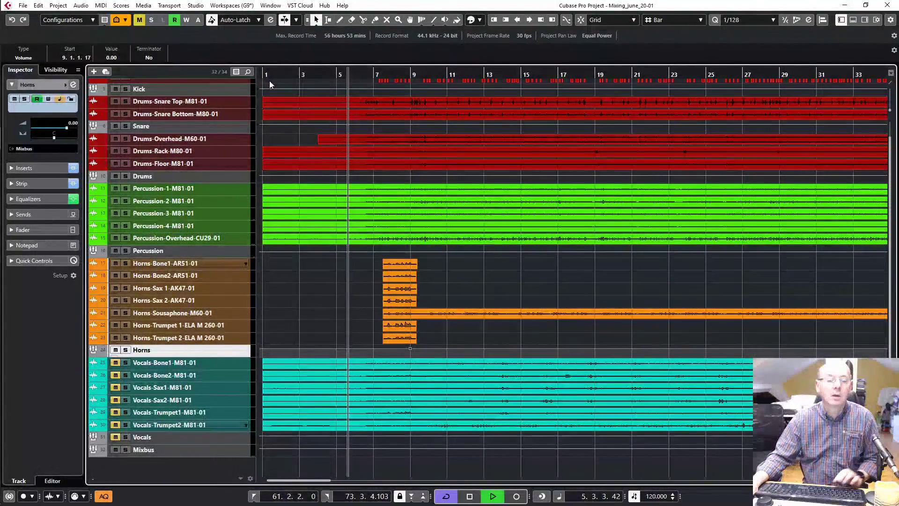
Step: Solo the Vocals group and all six vocal tracks during playback, and stop the transport
click(125, 437)
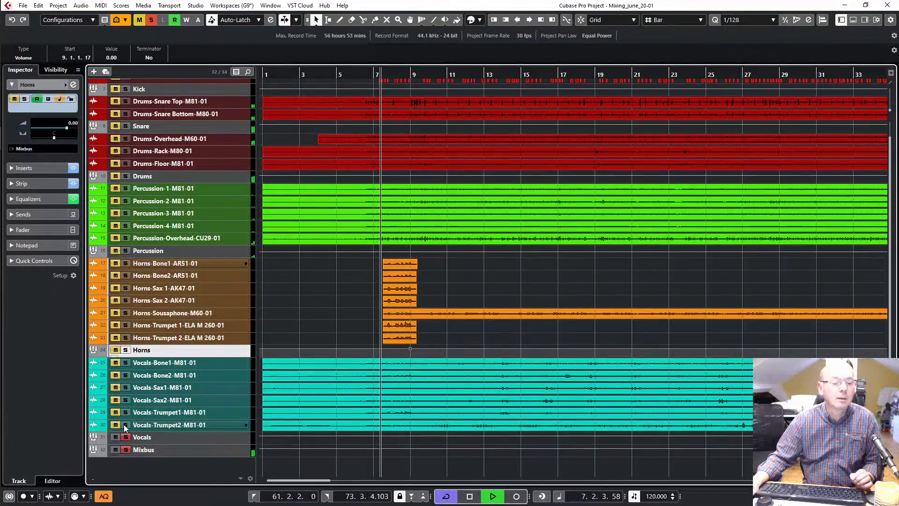
click(124, 425)
click(125, 412)
click(125, 400)
click(125, 387)
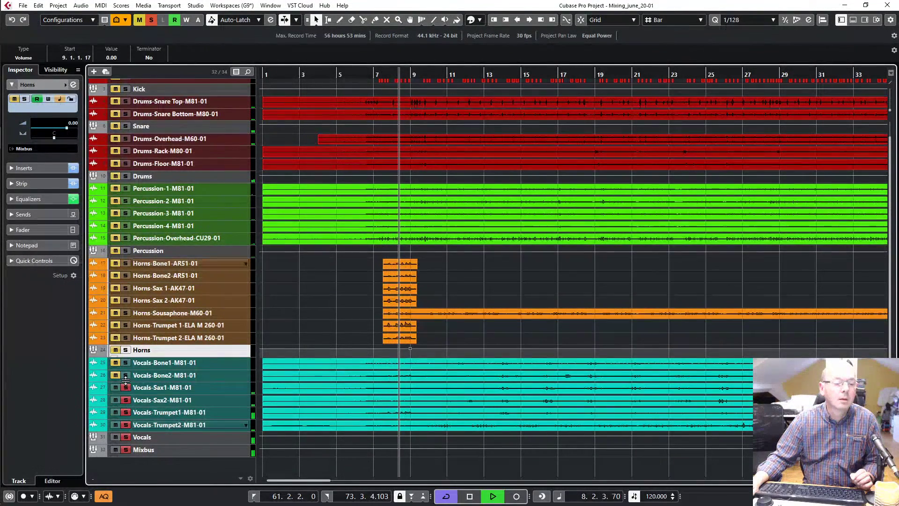
click(126, 375)
click(125, 363)
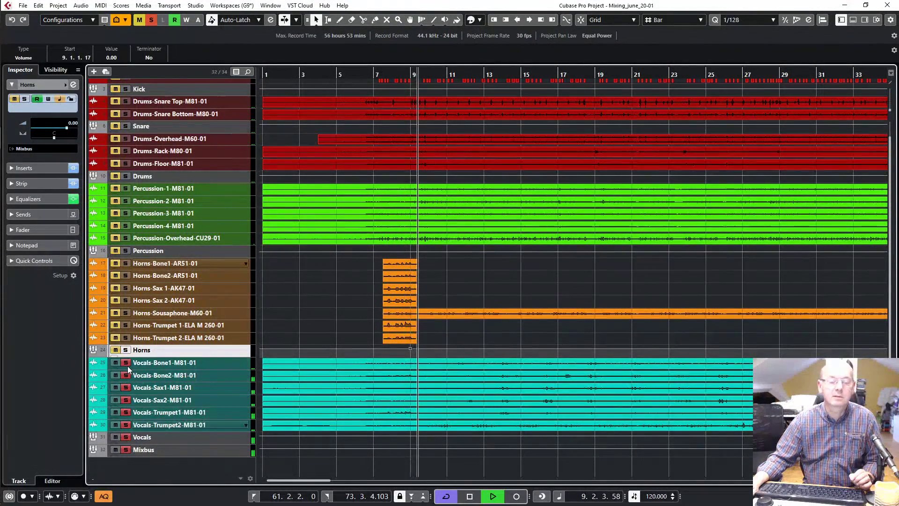
key(space)
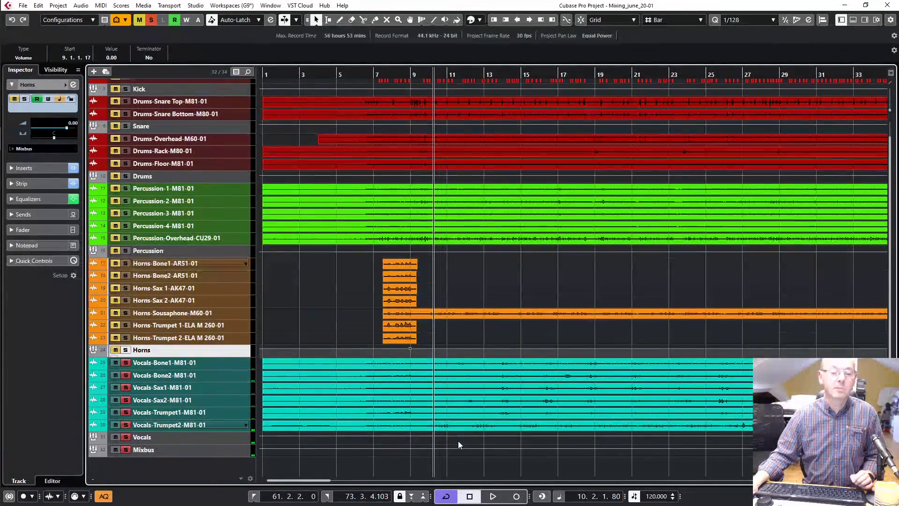
Step: Split all six vocal tracks at 7.3.1.80 and 9.2.2.56 and erase the segments between, under the first horn phrase
drag(457, 440, 375, 370)
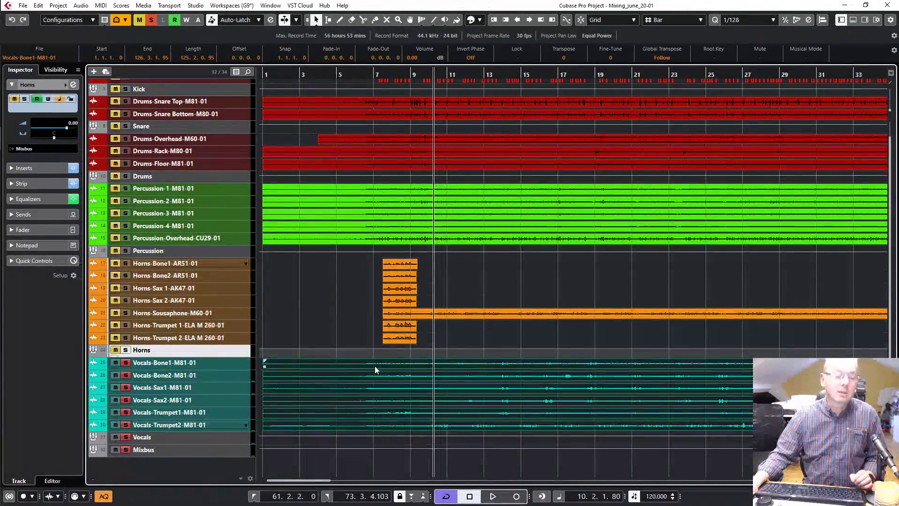
key(3)
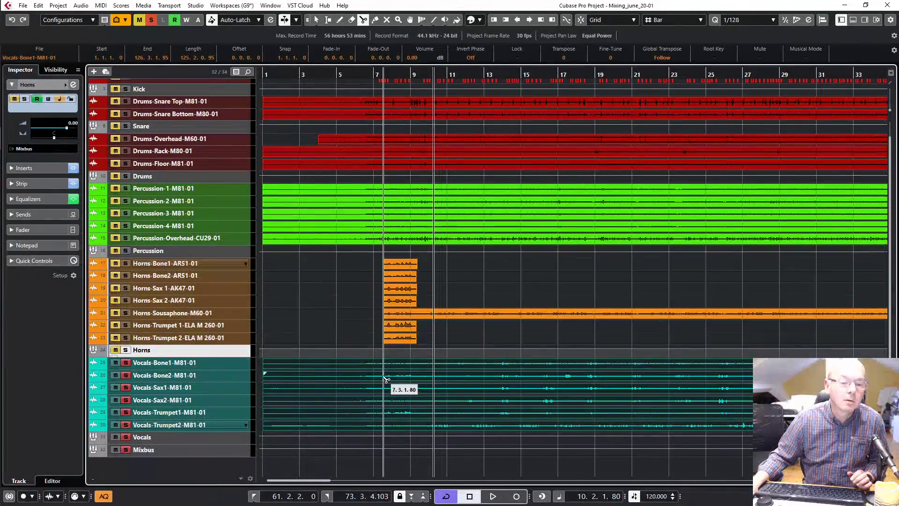
click(384, 381)
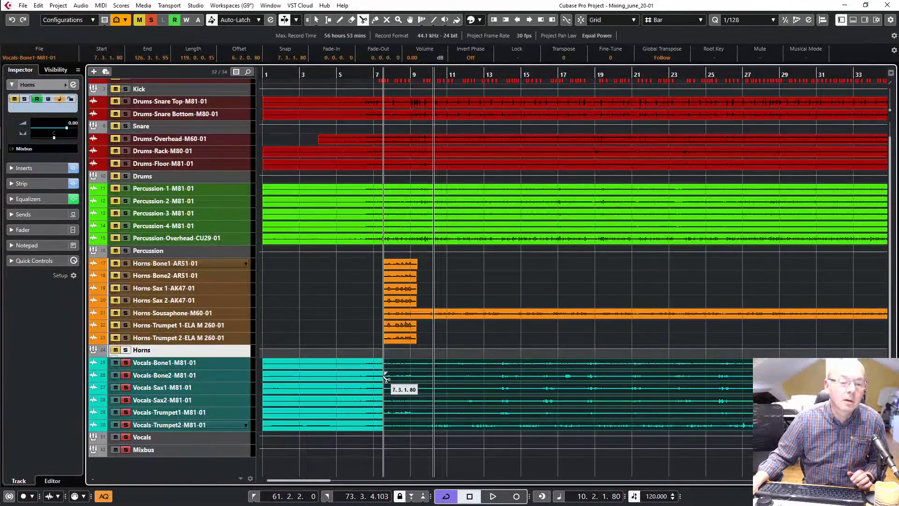
click(418, 375)
key(5)
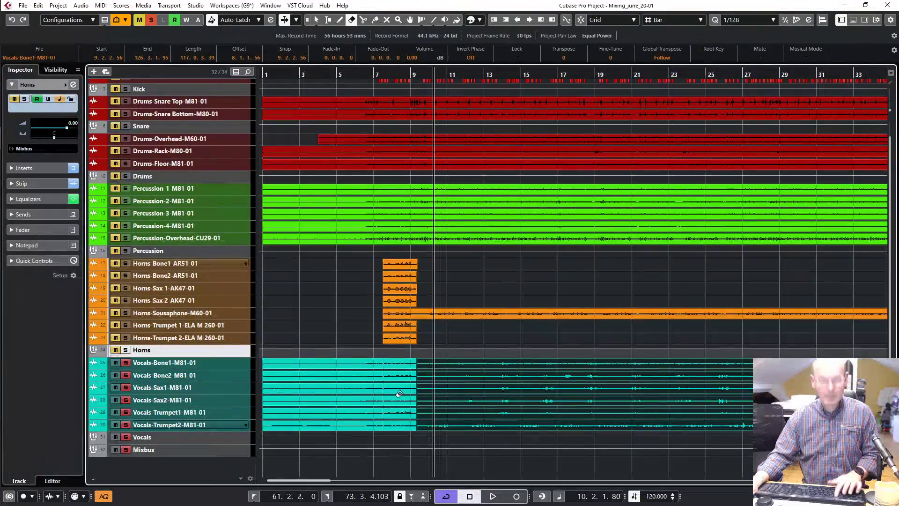
click(403, 424)
click(405, 387)
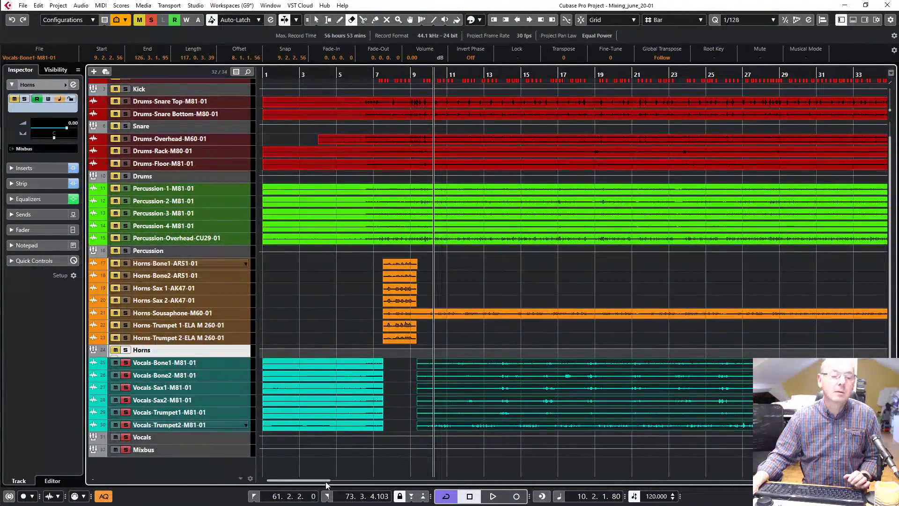
Step: Split the vocal tracks around the middle horn section starting at about bar 57.3 and erase the segment under it on all six tracks
drag(326, 483, 420, 487)
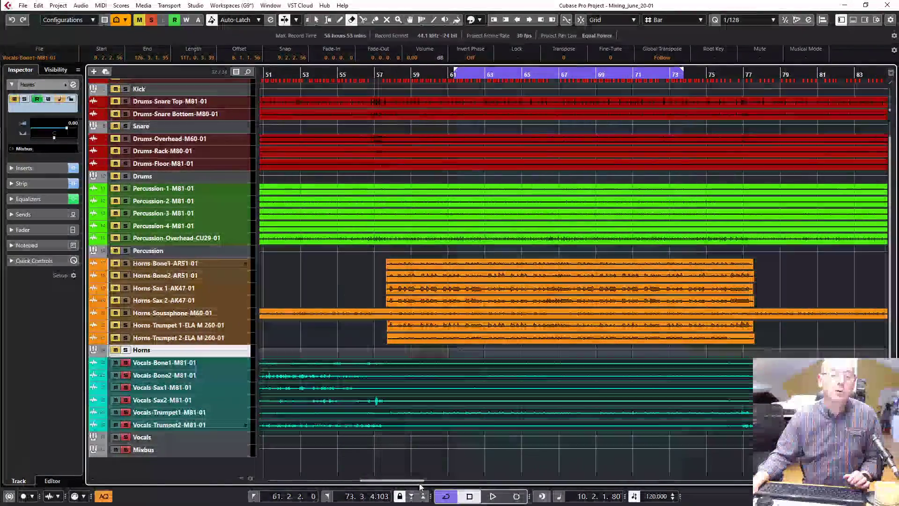
key(3)
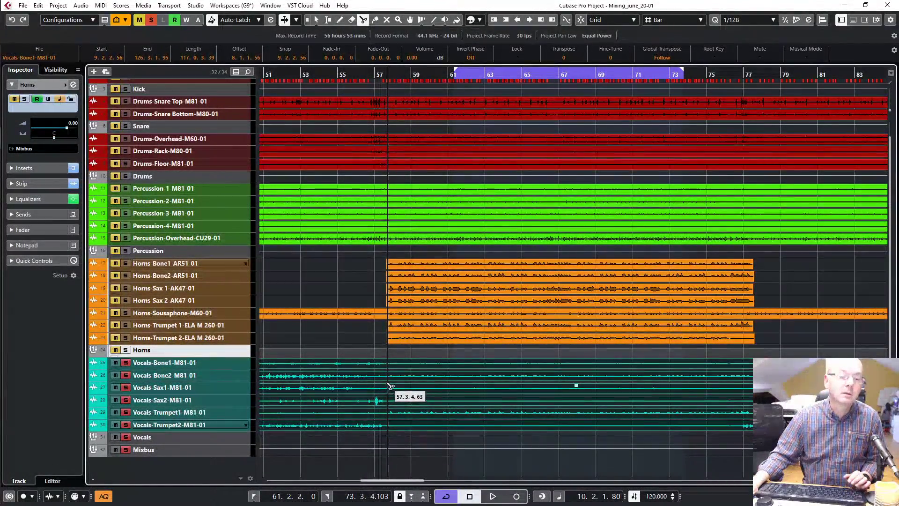
click(389, 373)
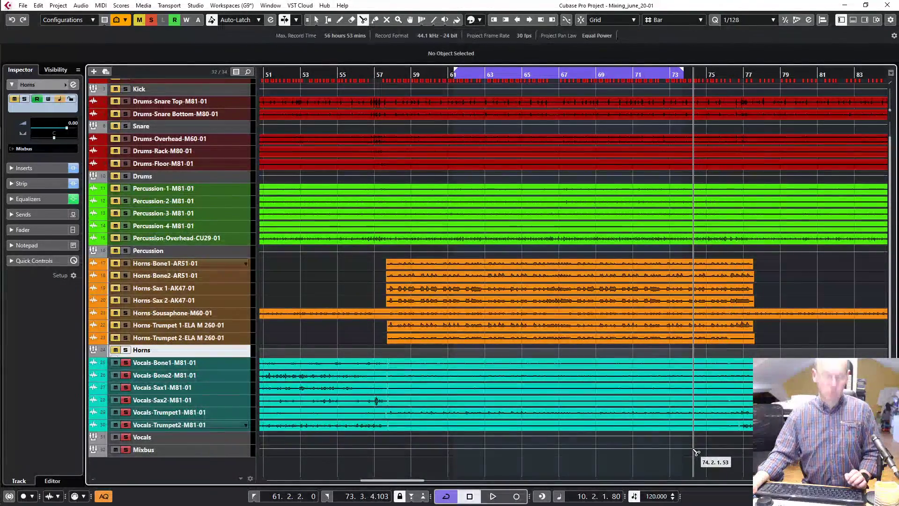
key(5)
click(662, 363)
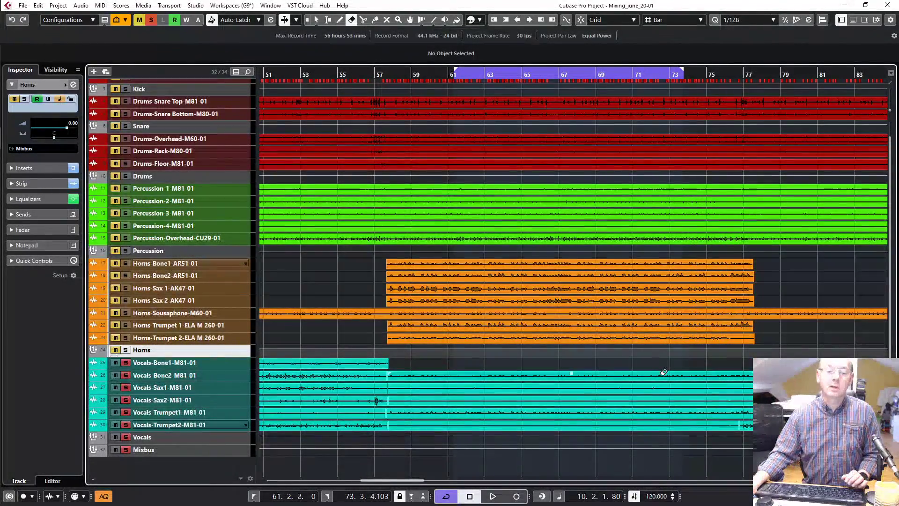
click(662, 374)
click(663, 384)
click(665, 398)
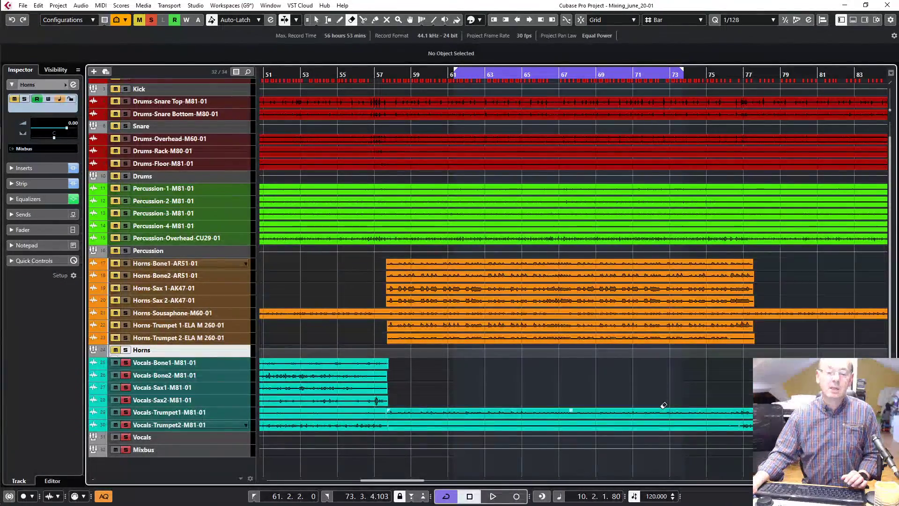
click(663, 410)
click(655, 423)
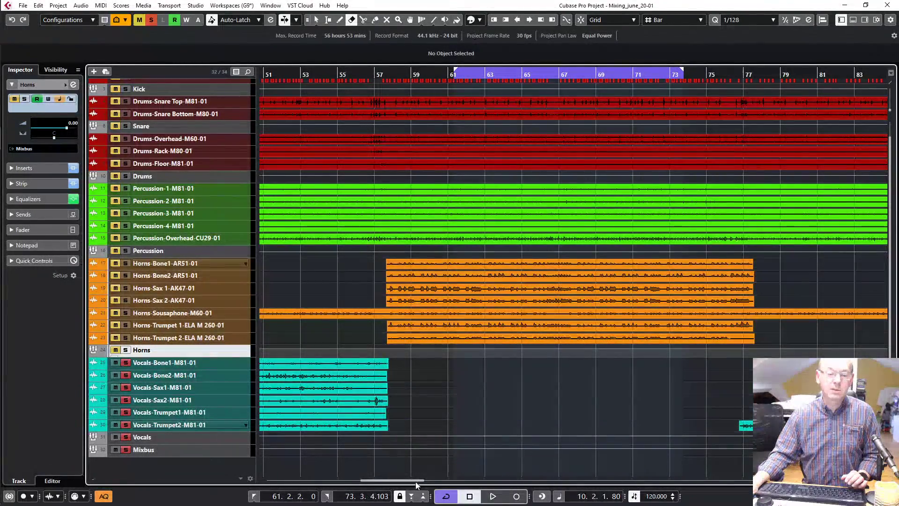
Step: Split the vocal tracks at about bars 96 and 105, playing from bar 103 to locate the vocal re-entry
drag(417, 483, 488, 421)
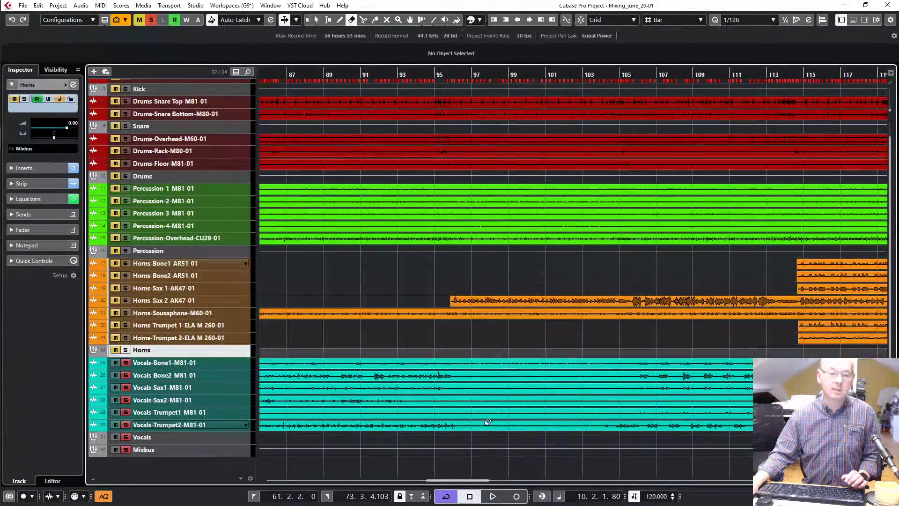
key(3)
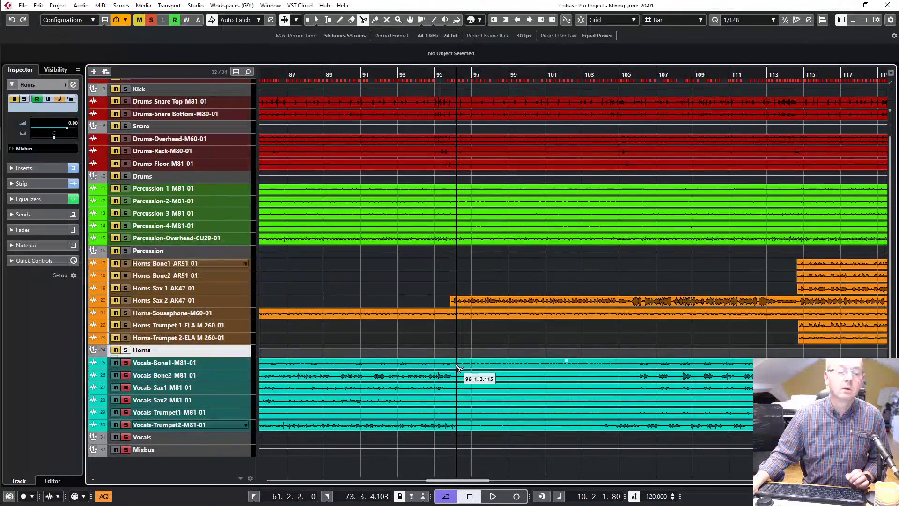
click(459, 401)
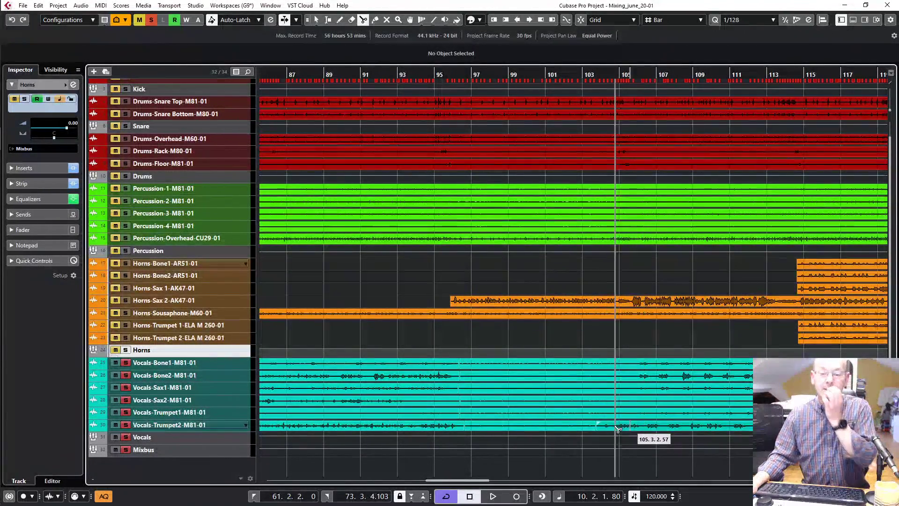
click(585, 71)
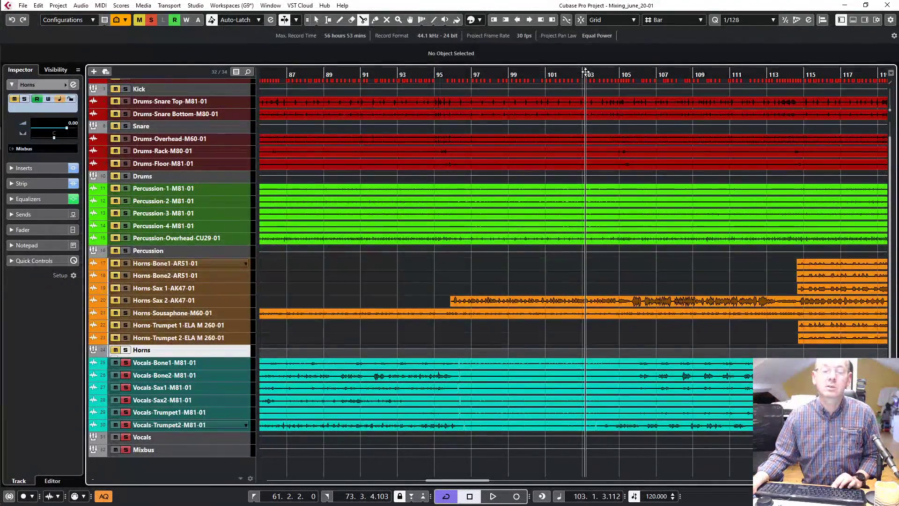
key(space)
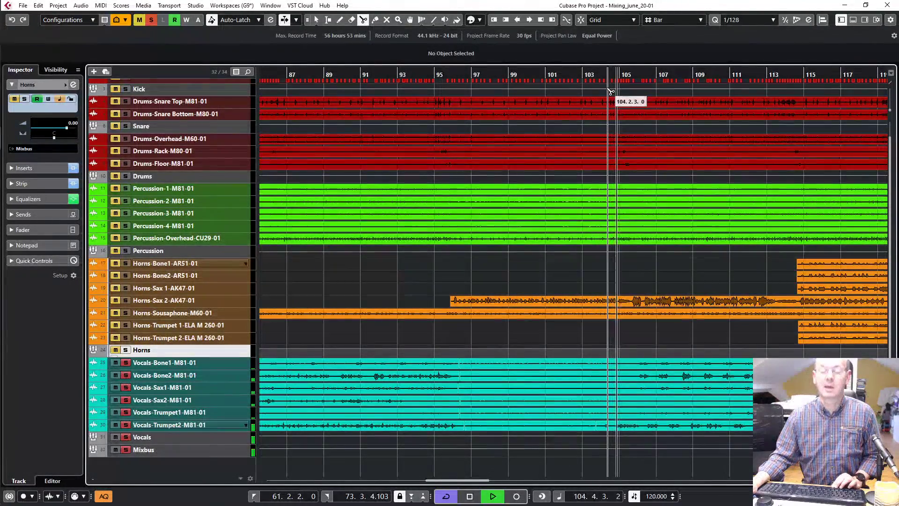
key(space)
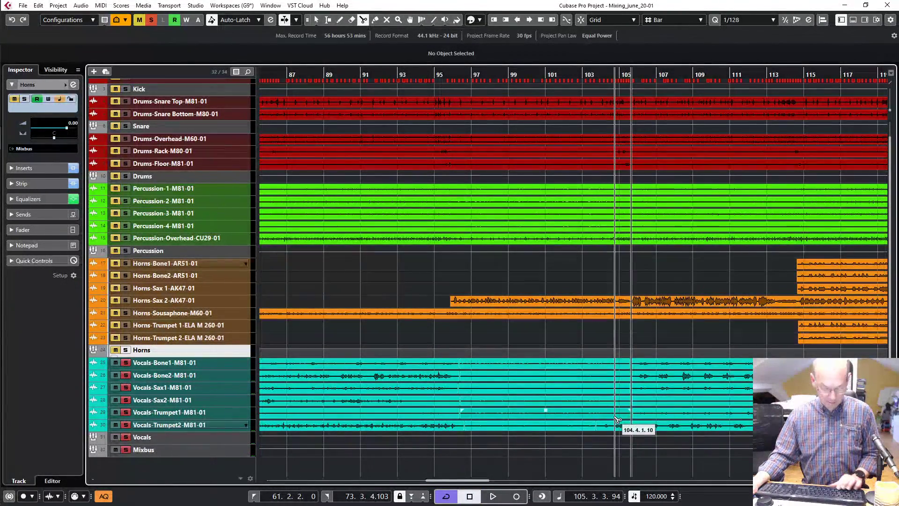
Step: Erase the quiet segments between about bars 96 and 105 on all six vocal tracks
key(5)
click(567, 363)
click(568, 375)
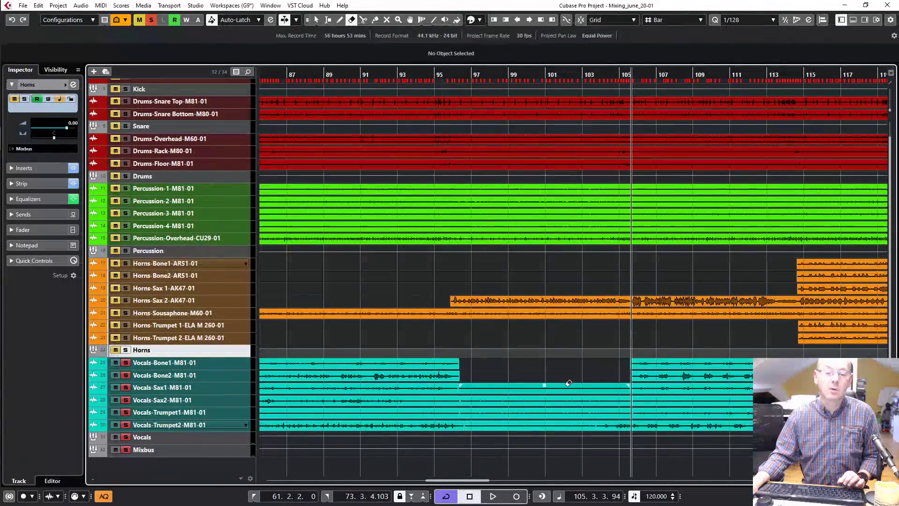
click(568, 386)
click(568, 399)
click(567, 409)
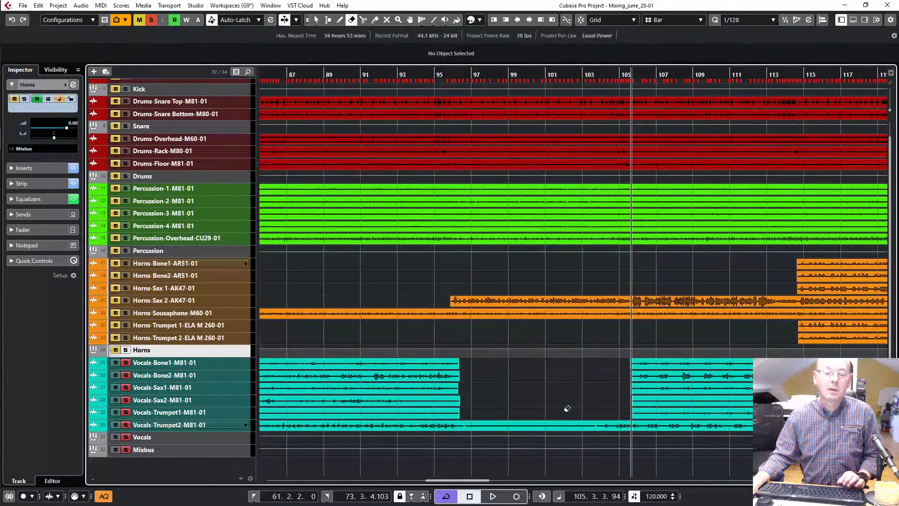
click(567, 423)
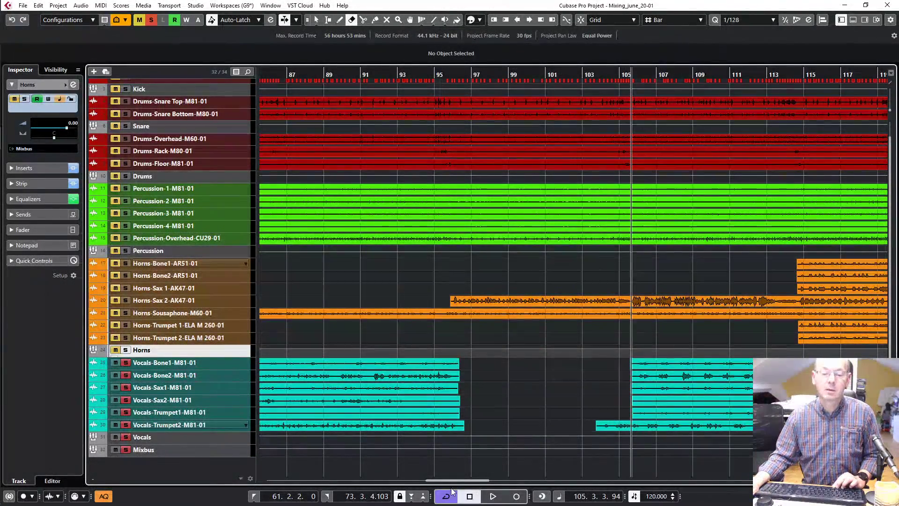
Step: Split all six vocal tracks at about bar 115, where the final horn section enters, and erase their remaining segments through the song's end
drag(462, 485, 493, 481)
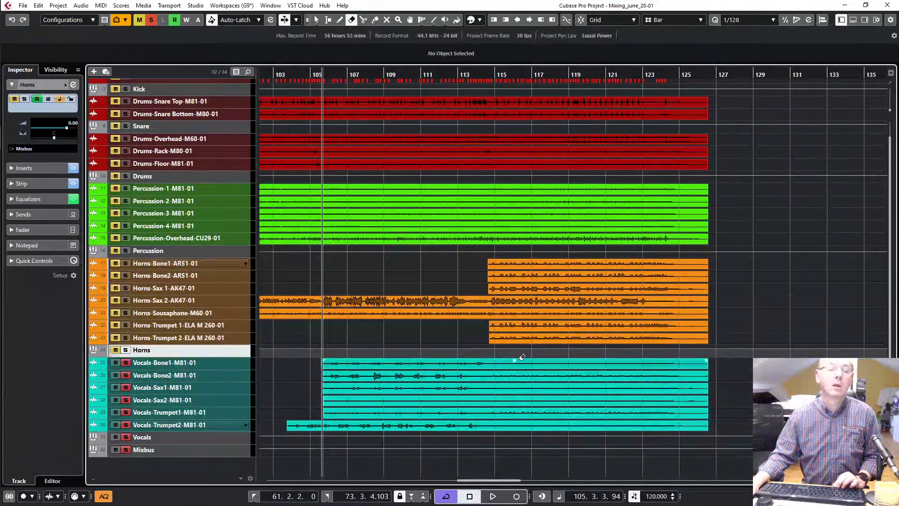
key(3)
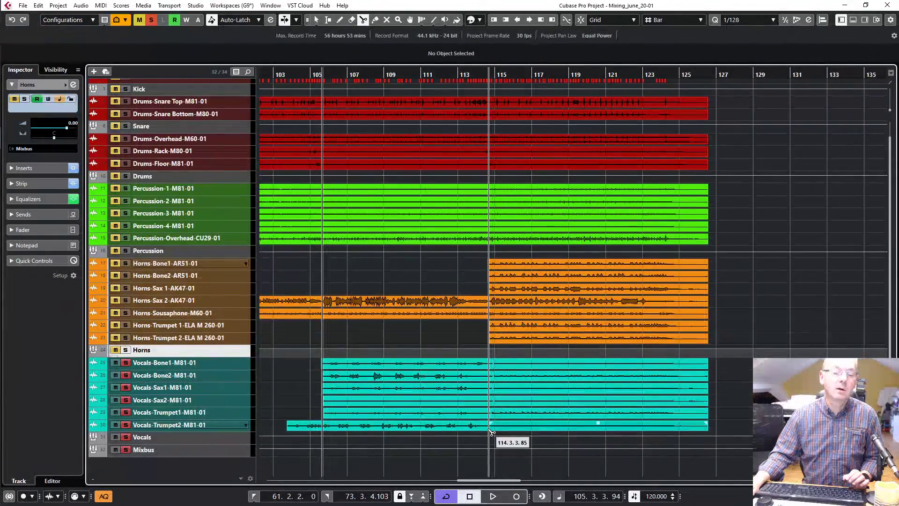
key(5)
click(526, 424)
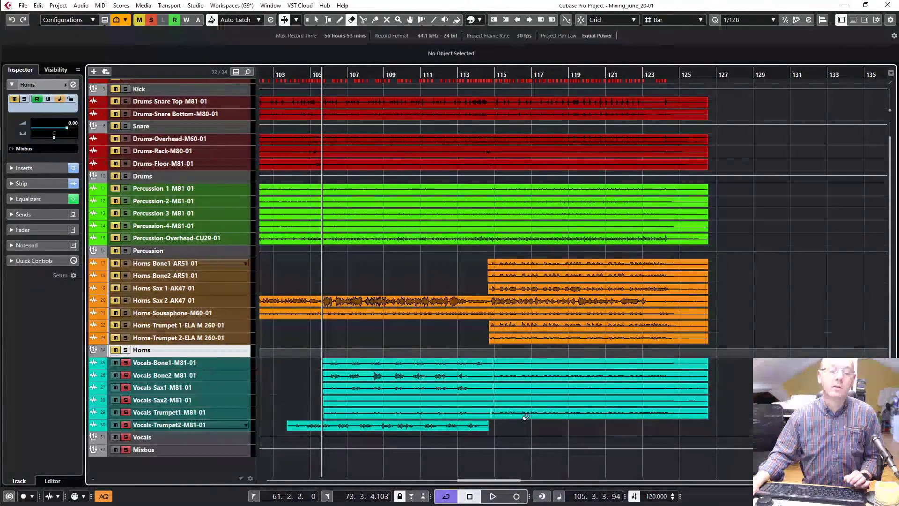
click(525, 413)
click(526, 400)
click(527, 388)
click(527, 375)
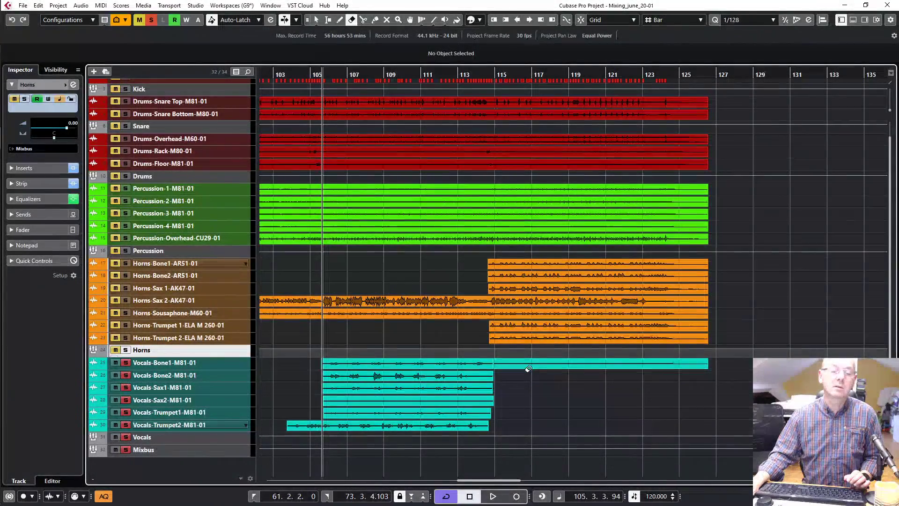
click(528, 365)
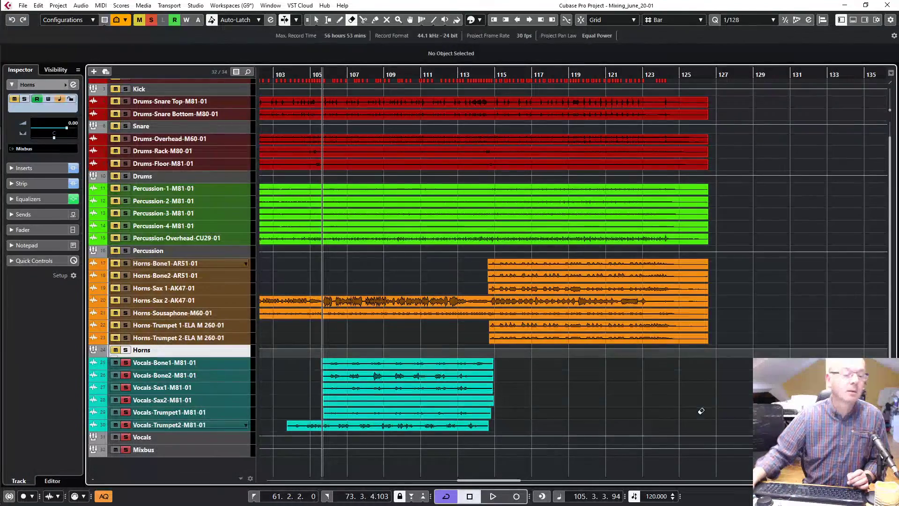
Step: Turn off solo on the Vocals group and play the full mix briefly from about bar 105
click(127, 437)
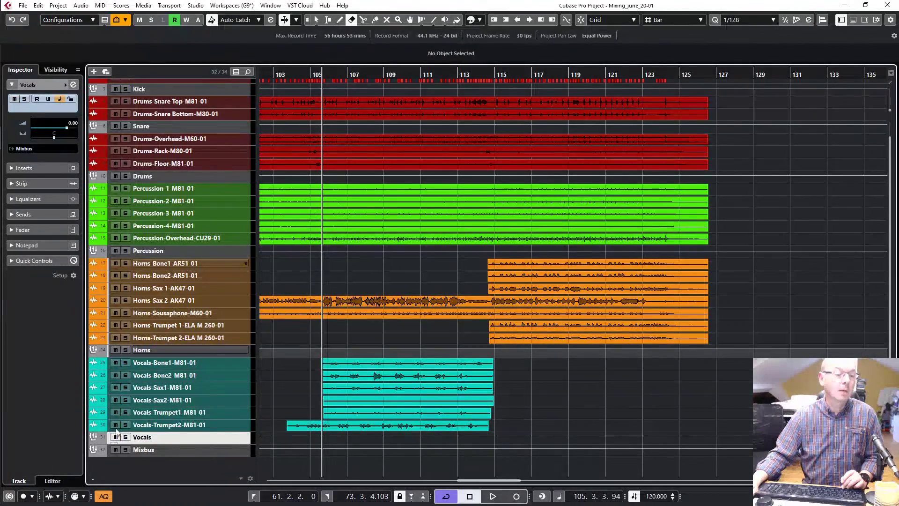
key(space)
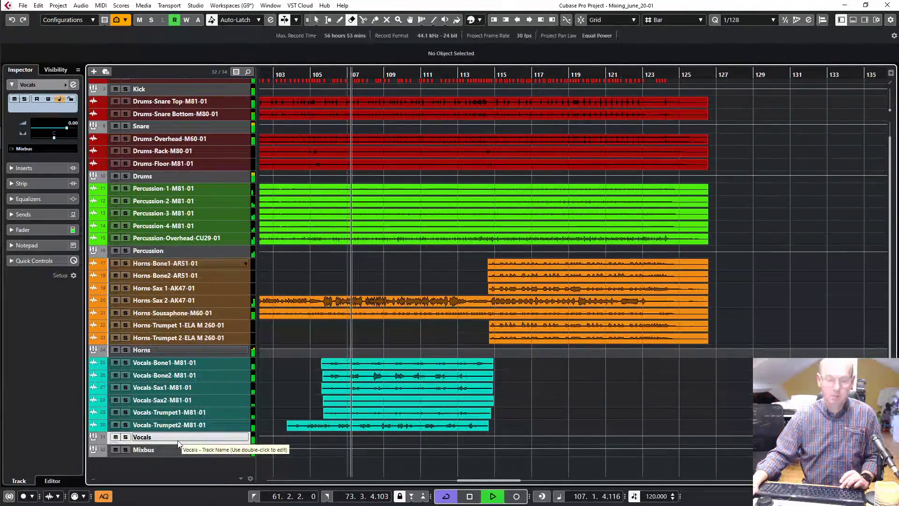
key(space)
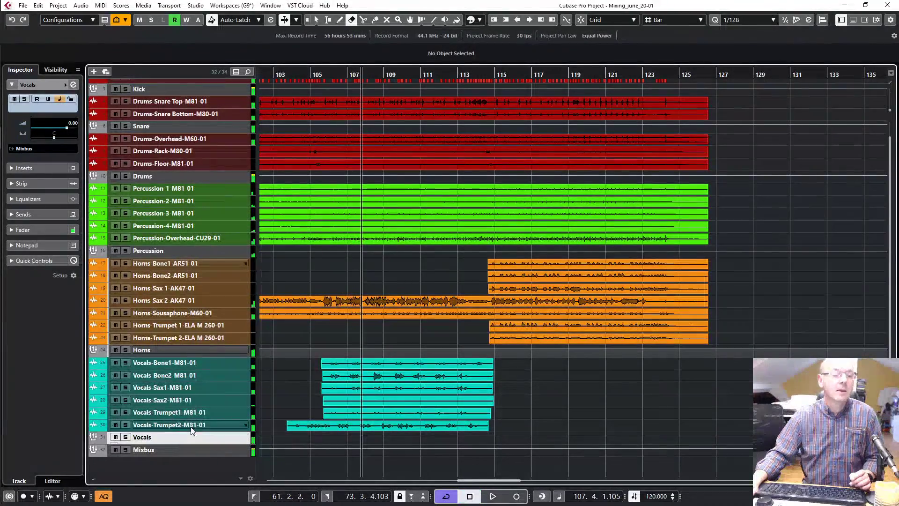
click(225, 413)
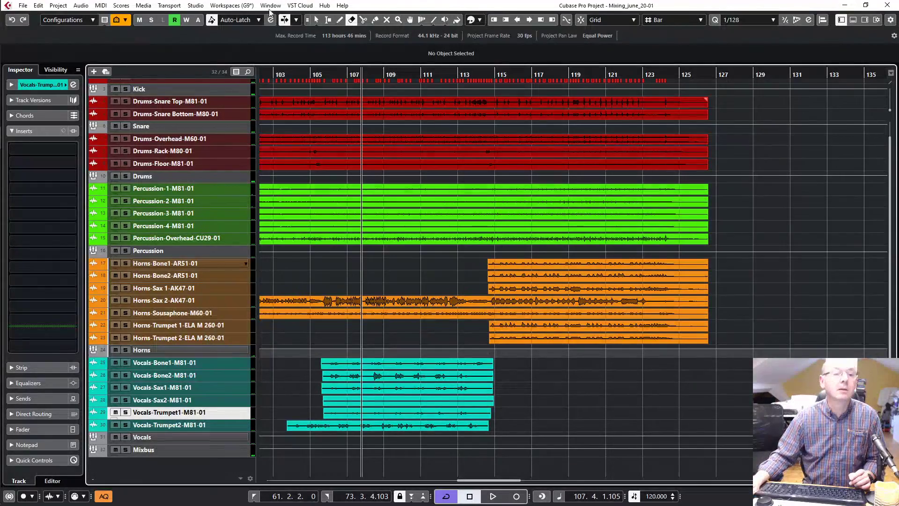
right_click(411, 336)
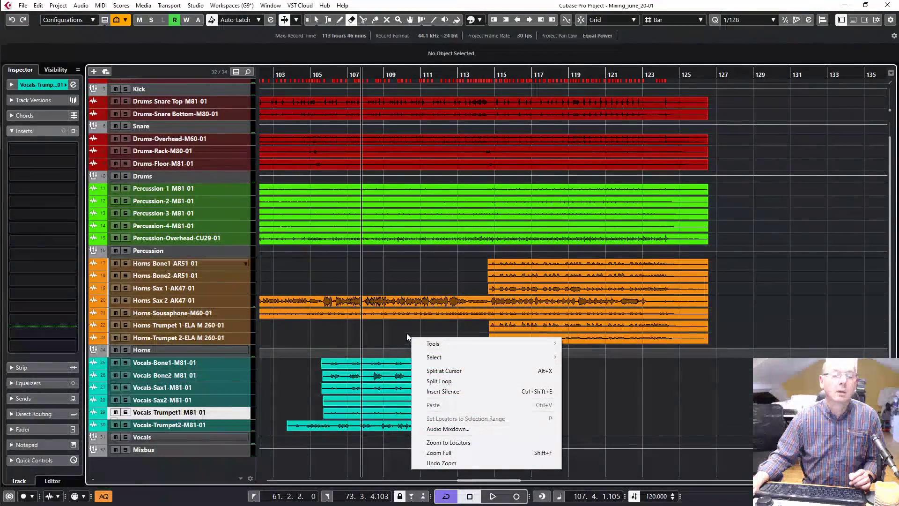
right_click(394, 329)
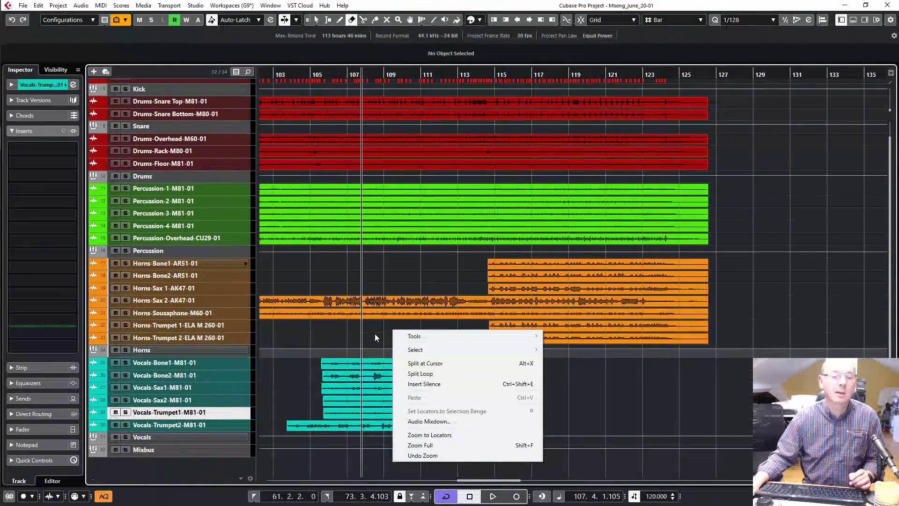
click(214, 471)
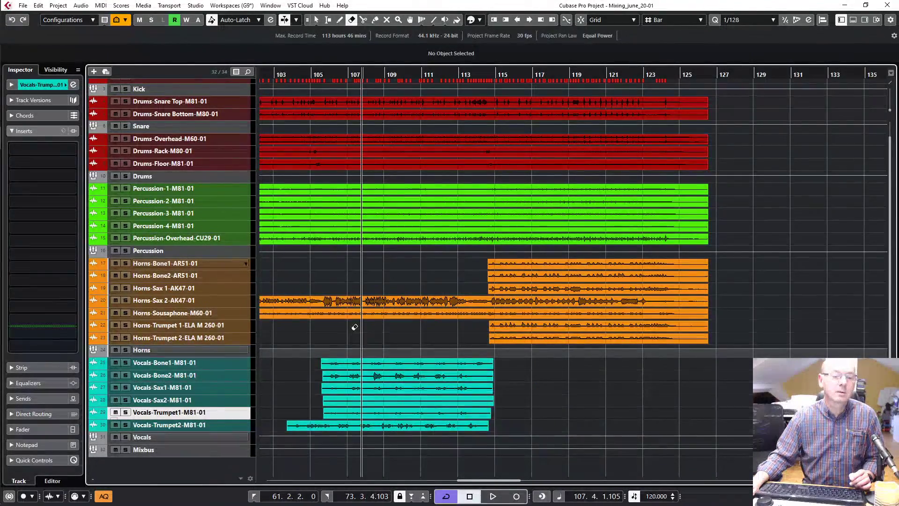
Step: Switch back to the Object Selection tool and select the Vocals-Trumpet2 track
scroll(352, 328, left, 10)
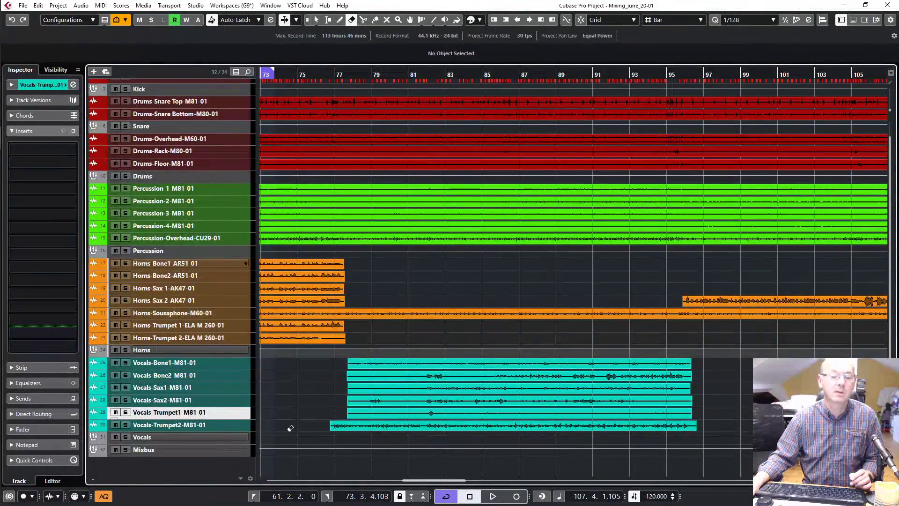
key(1)
click(237, 424)
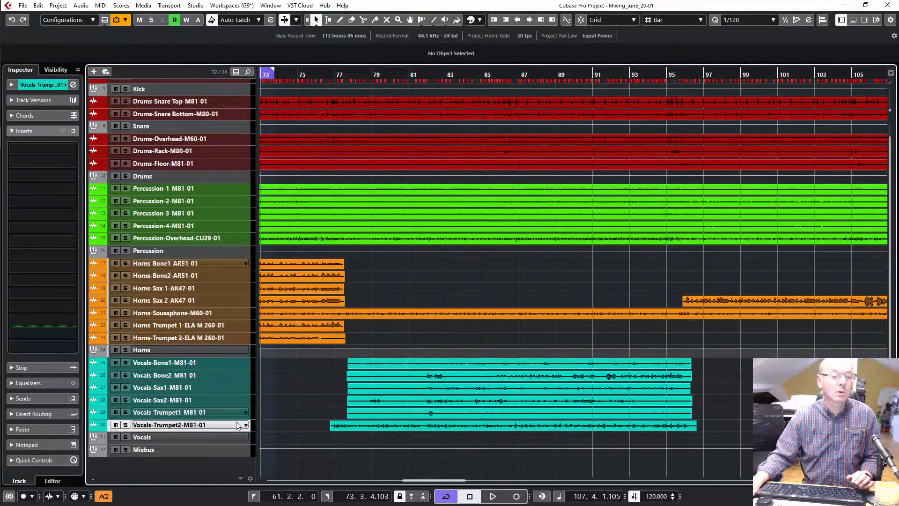
Step: Solo the Vocals-Trumpet2 track, open its channel settings and start playback from near the end of bar 83
click(125, 425)
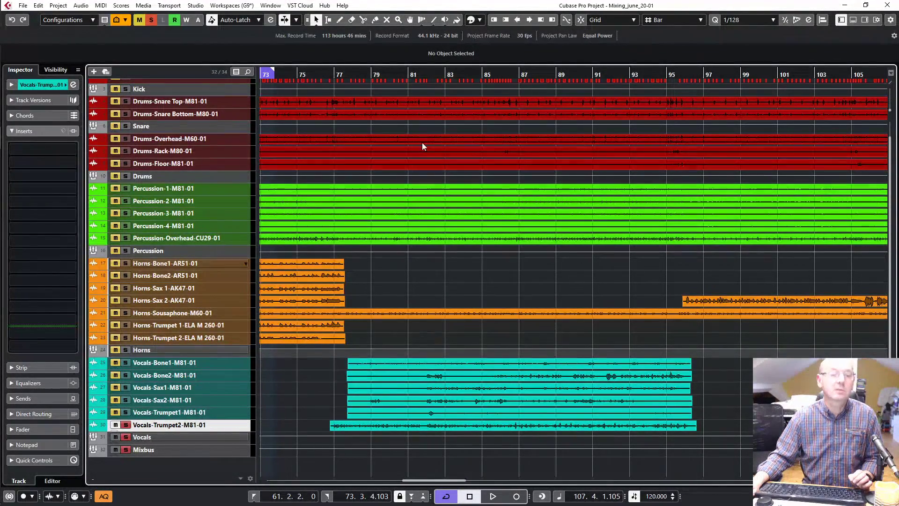
click(460, 78)
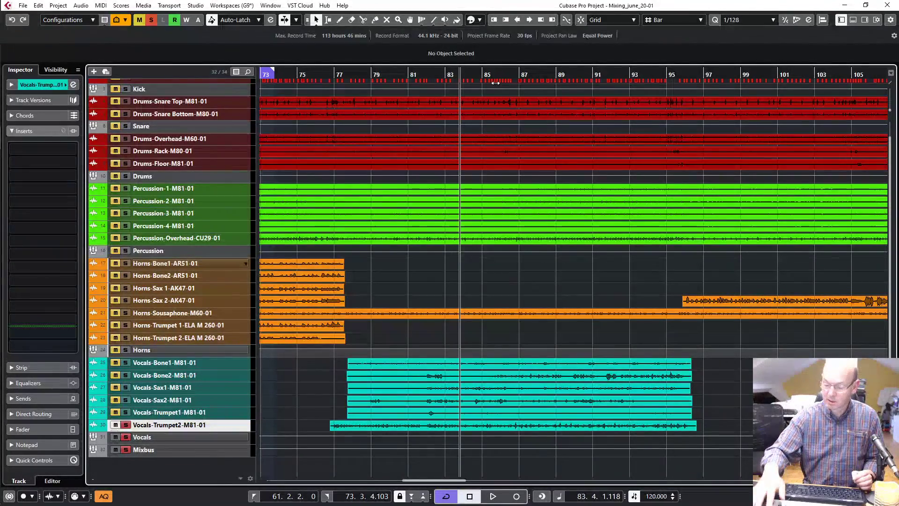
key(e)
key(space)
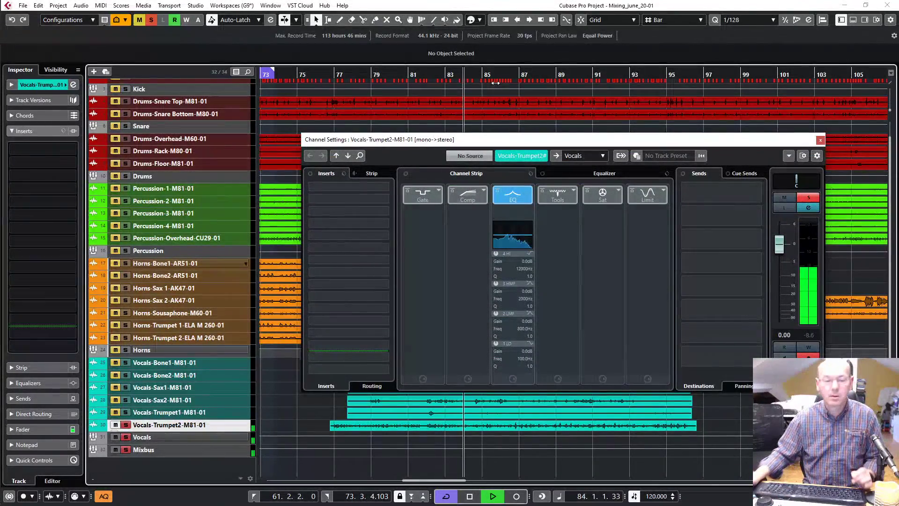
Step: Equalize Vocals-Trumpet2 with a low-mid cut of 4.7 dB at about 350 Hz and a high boost of 4.5 dB at about 3568 Hz
click(570, 173)
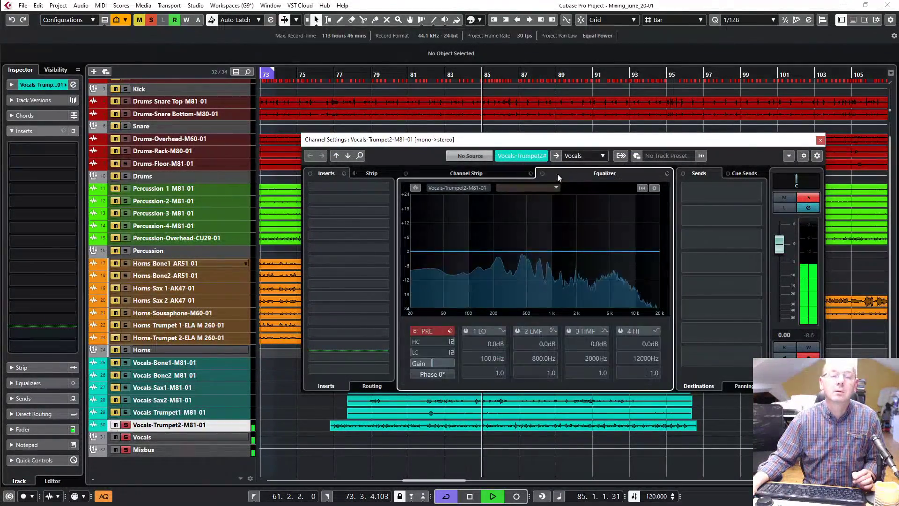
drag(513, 251, 514, 263)
drag(604, 251, 598, 241)
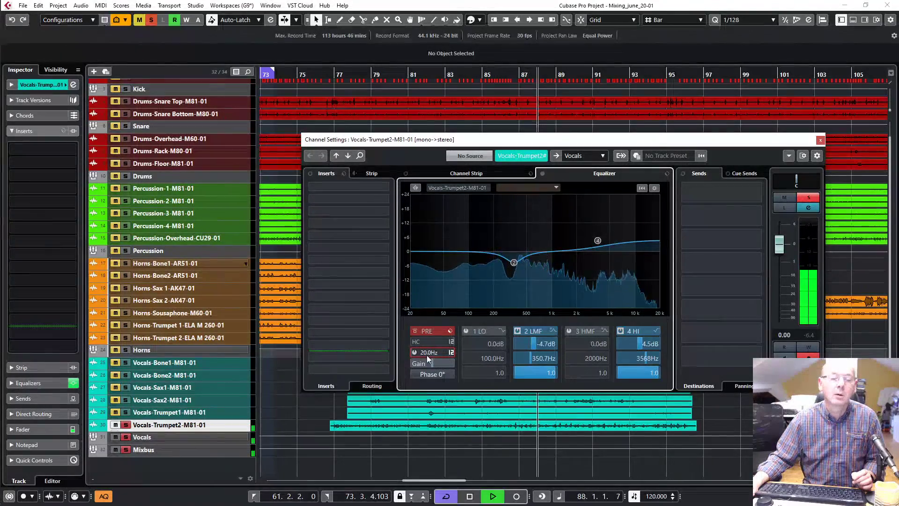
Step: Enable the low-cut filter on Vocals-Trumpet2 at 91.3 Hz with a 36 dB slope
drag(426, 355, 442, 353)
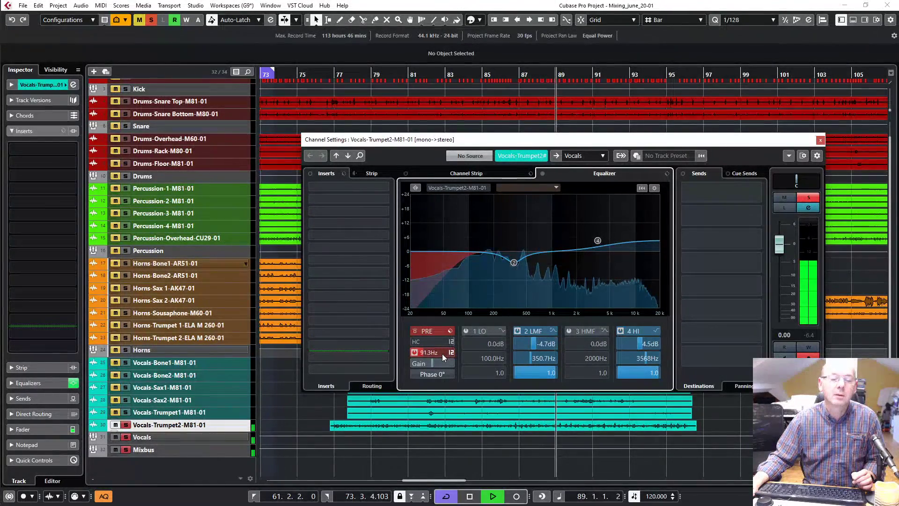
click(449, 353)
click(460, 390)
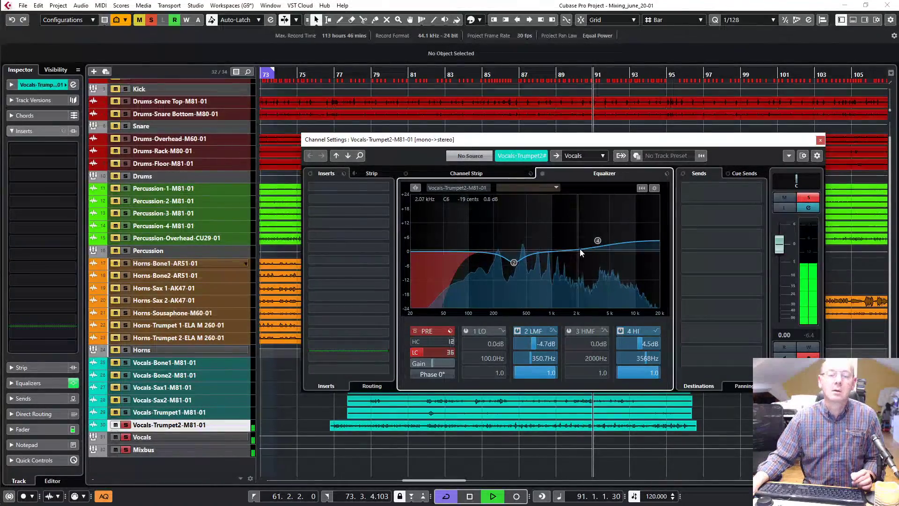
Step: Place the compressor after the EQ in the channel strip, load the Tube Compressor and open its full controls
click(515, 174)
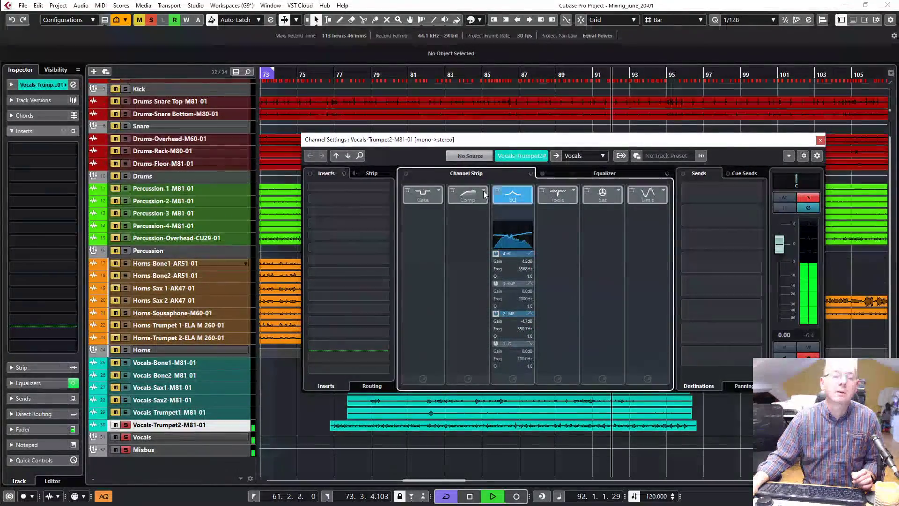
drag(451, 199, 505, 206)
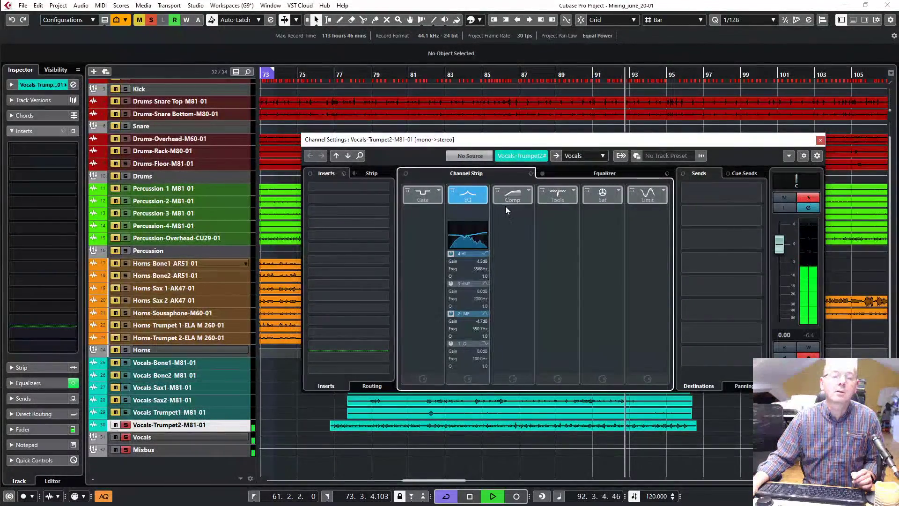
click(530, 191)
click(569, 219)
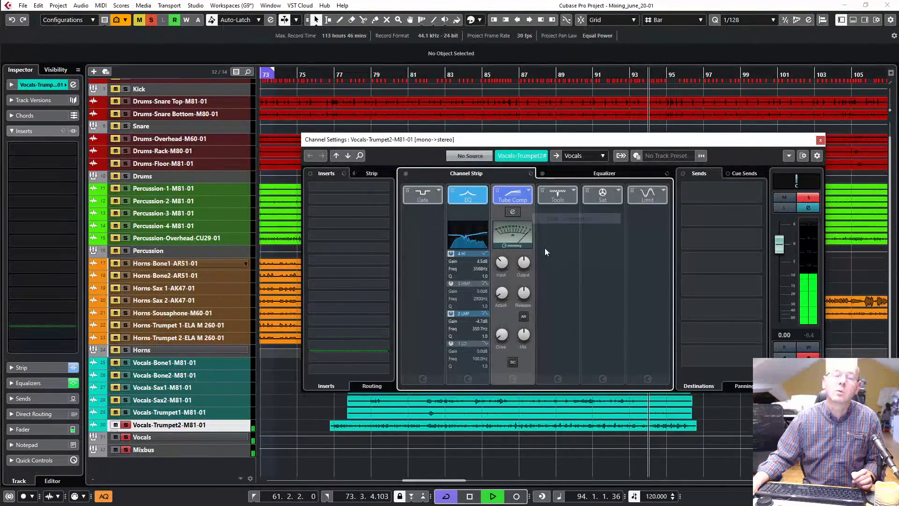
click(512, 212)
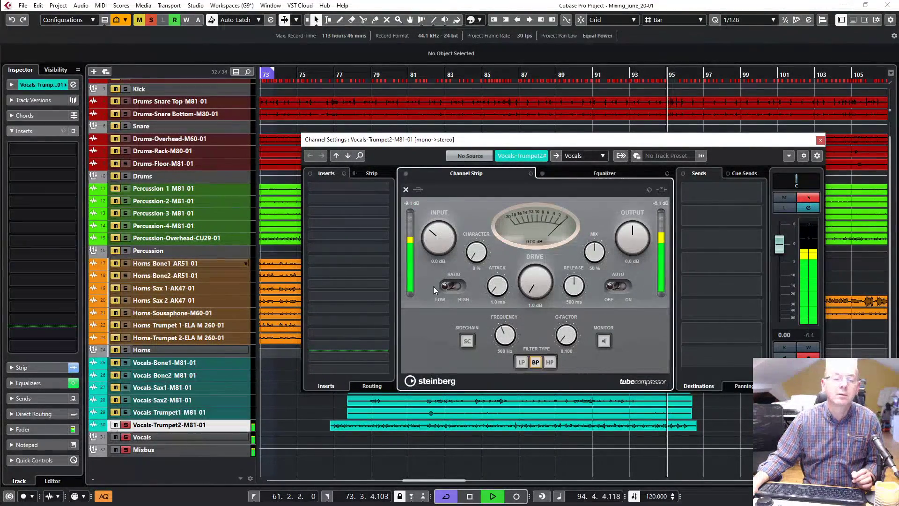
Step: Raise the Tube Compressor's input gain to about 16.2 dB during playback
scroll(434, 237, up, 8)
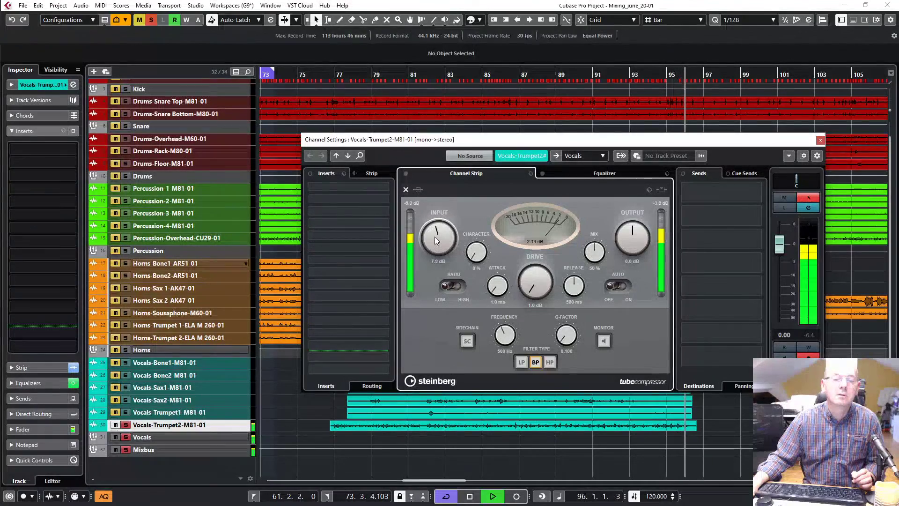
scroll(436, 235, up, 6)
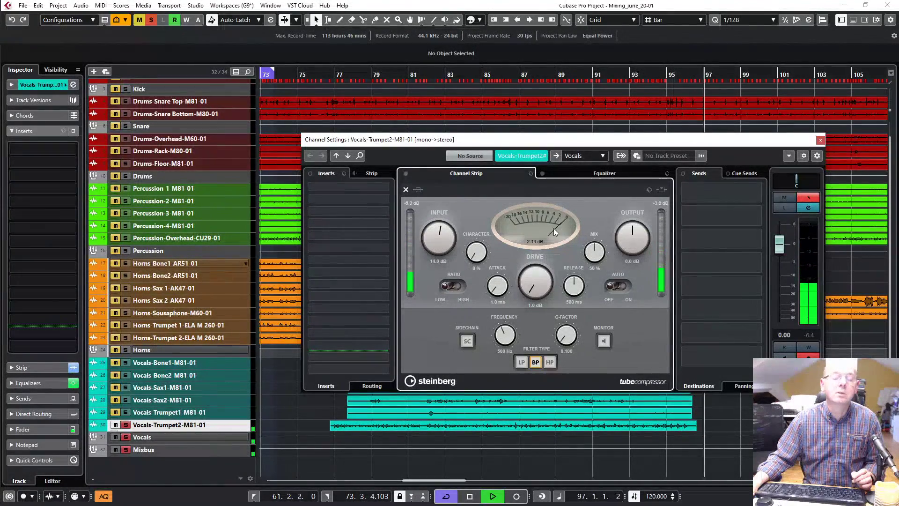
scroll(427, 243, up, 2)
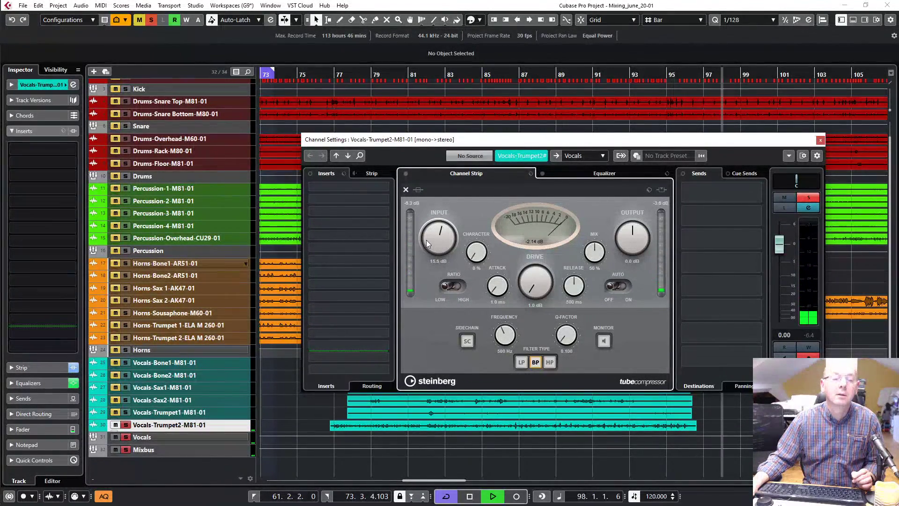
scroll(427, 242, up, 1)
Step: Relocate playback to the earlier vocal section at about bar 34, keeping the channel settings window accessible
drag(473, 143, 613, 361)
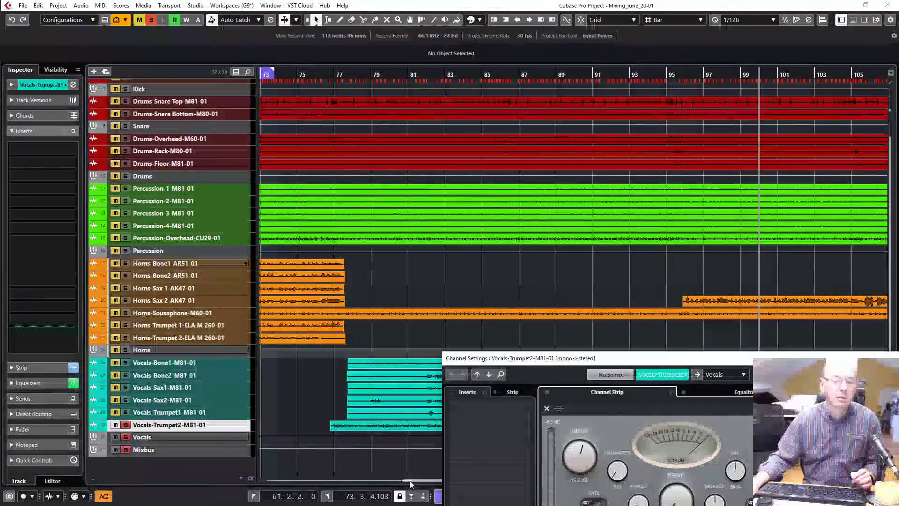
drag(409, 481, 339, 480)
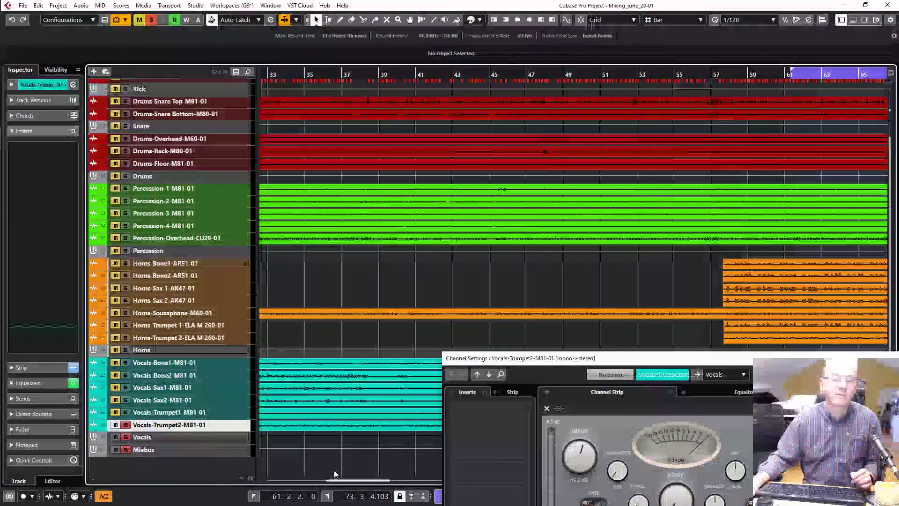
click(293, 75)
drag(581, 360, 472, 116)
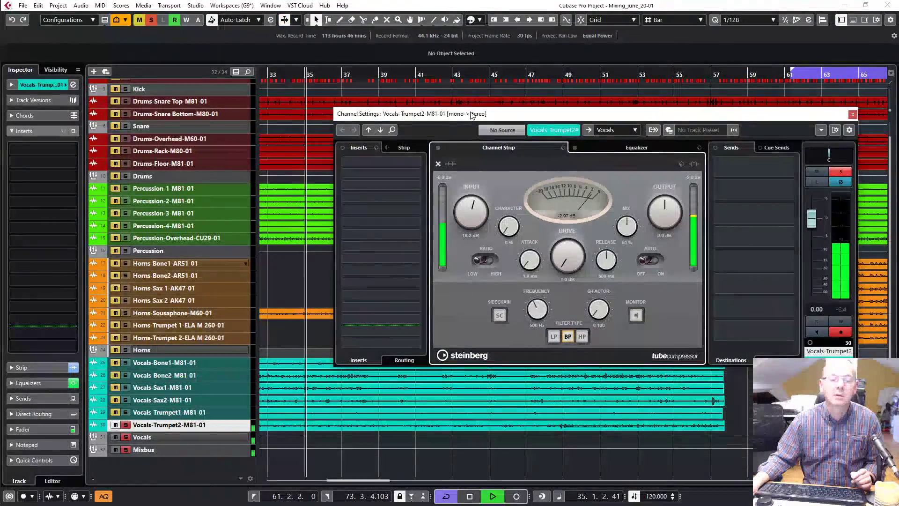
Step: Set the Tube Compressor to 24.1 dB input, 13 ms attack, 262 ms release and 2 dB output, then stop playback and close the channel settings
drag(469, 221, 467, 206)
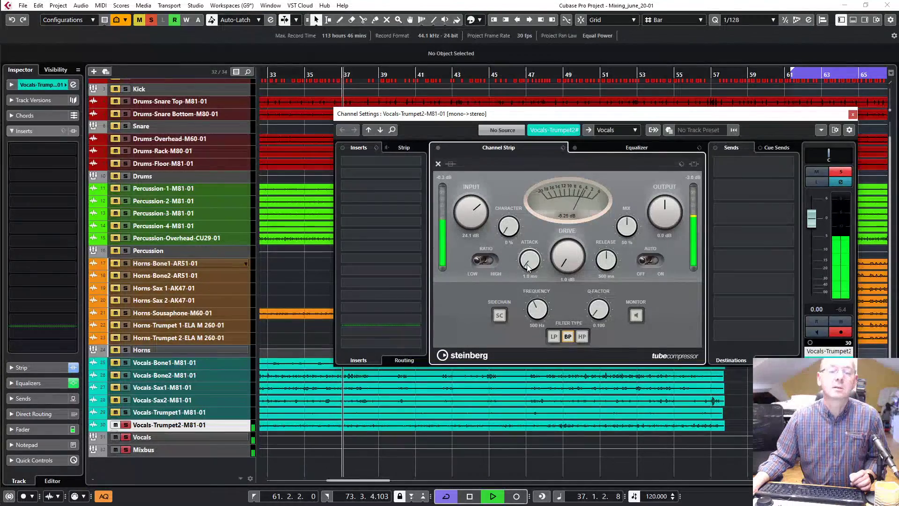
drag(530, 260, 611, 291)
mouse_move(663, 221)
mouse_down()
mouse_move(661, 213)
mouse_move(659, 220)
mouse_up()
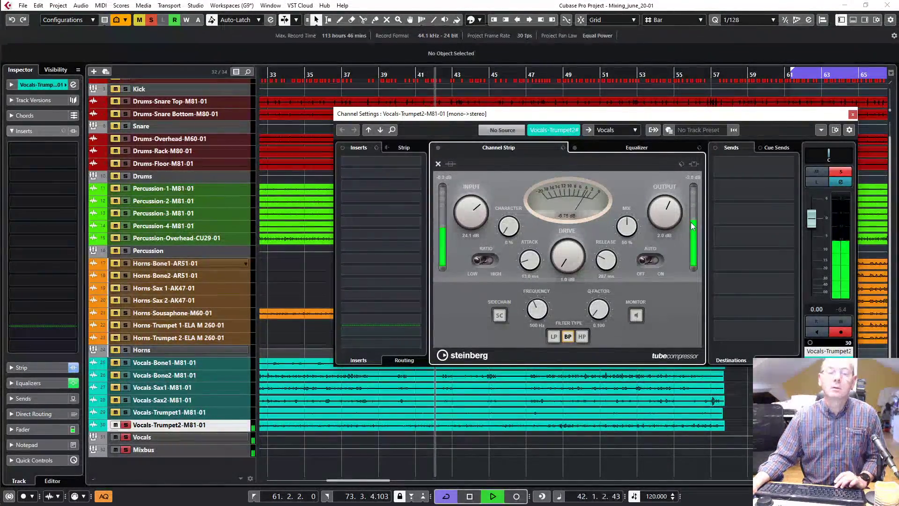
key(space)
click(853, 115)
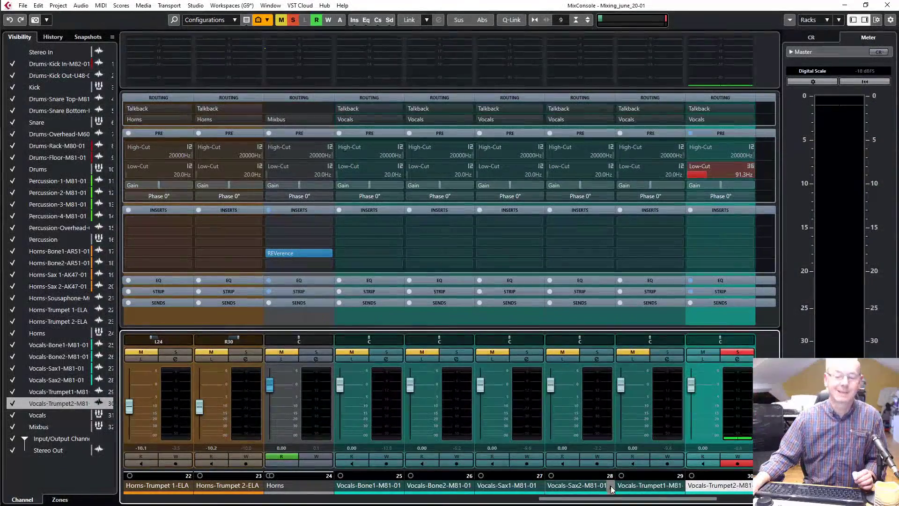
Step: Copy the channel settings of Vocals-Trumpet2 in the MixConsole
mouse_move(608, 501)
mouse_down()
mouse_move(641, 501)
mouse_move(623, 502)
mouse_up()
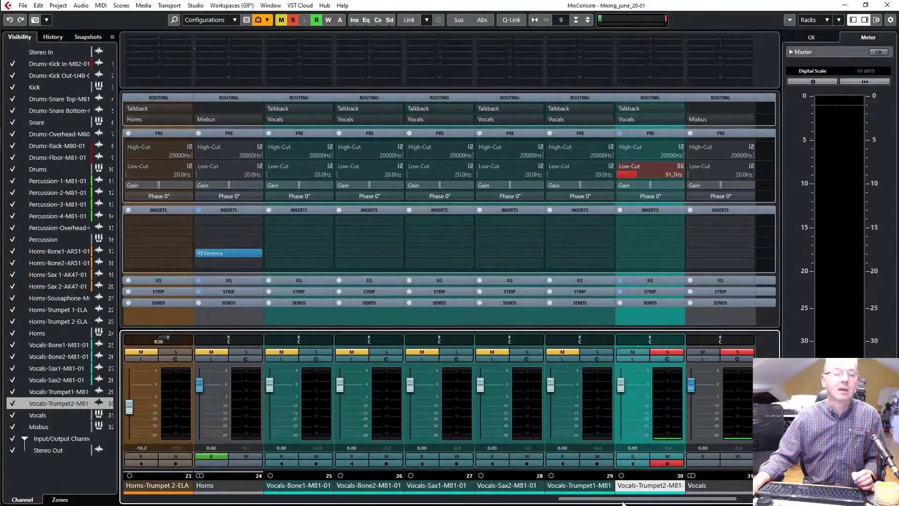
right_click(645, 487)
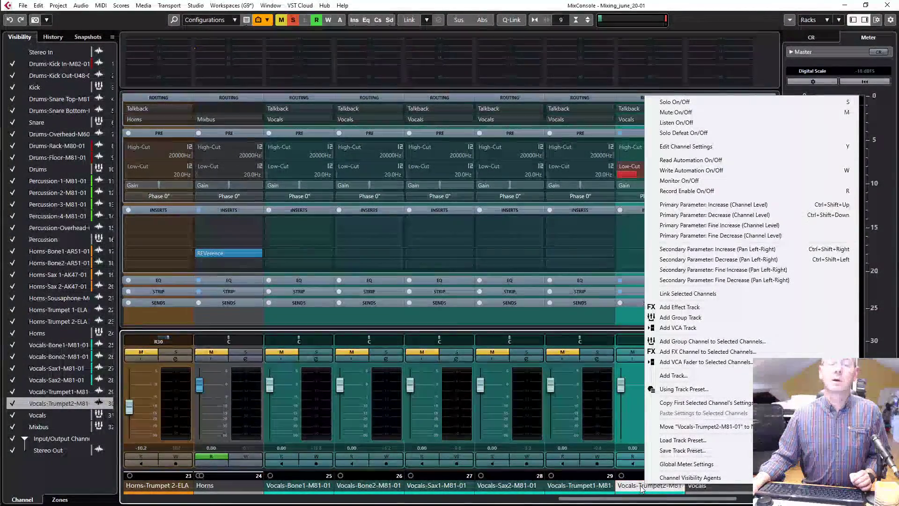
click(689, 403)
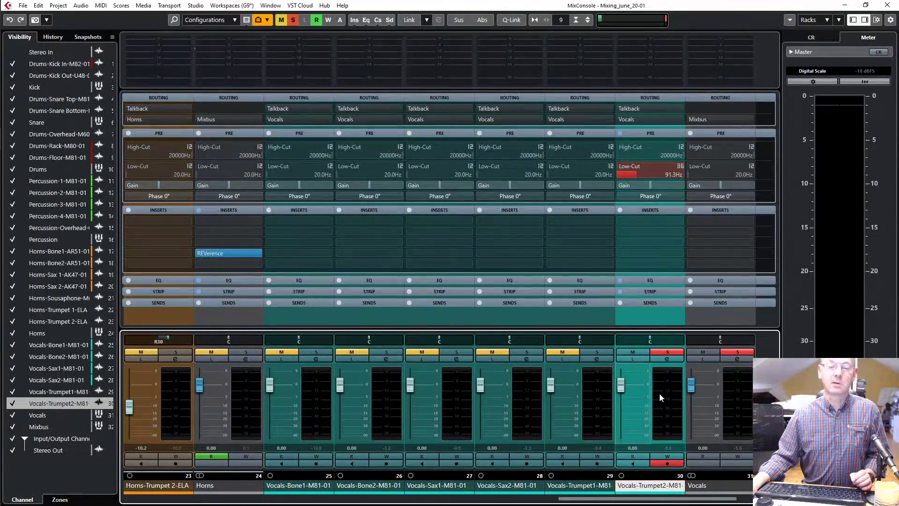
Step: Paste the copied channel settings onto Vocals-Bone1 and Vocals-Bone2
click(302, 487)
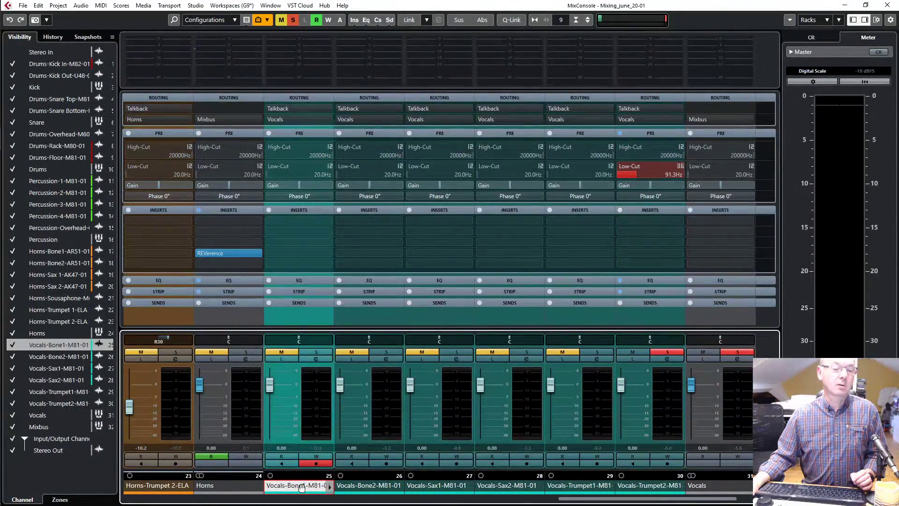
right_click(302, 488)
mouse_move(314, 463)
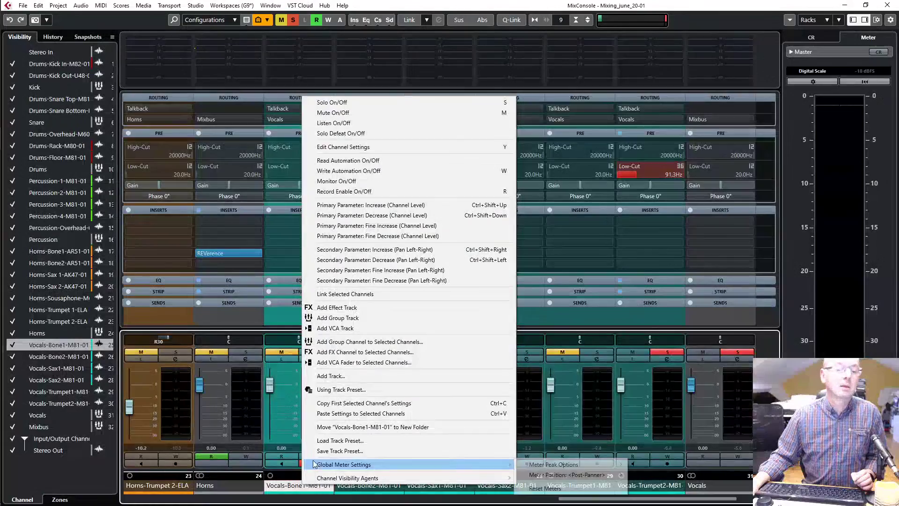
click(346, 413)
click(360, 488)
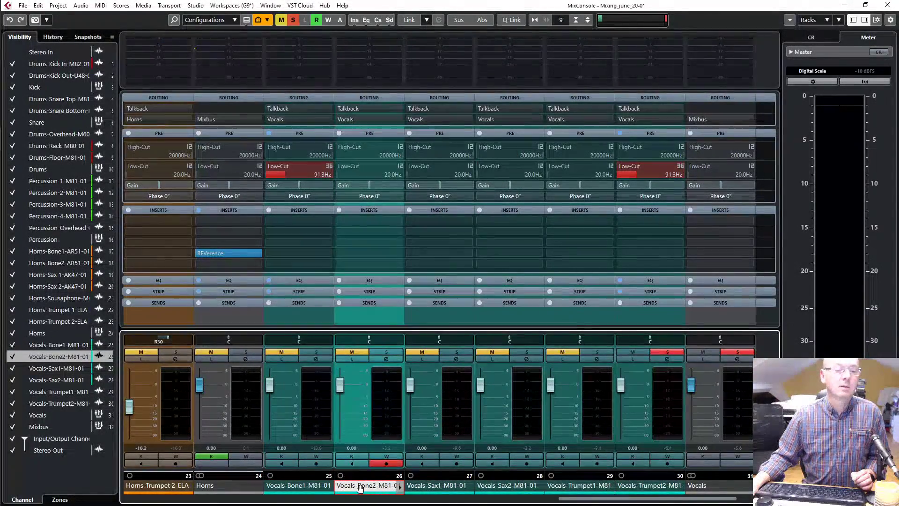
right_click(361, 488)
click(388, 414)
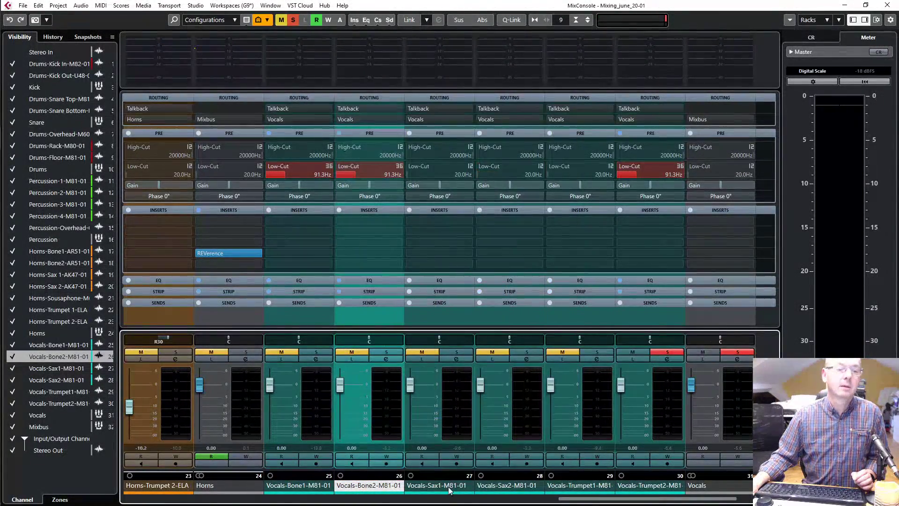
Step: Paste the copied channel settings onto Vocals-Sax1 and Vocals-Sax2
click(445, 489)
right_click(445, 490)
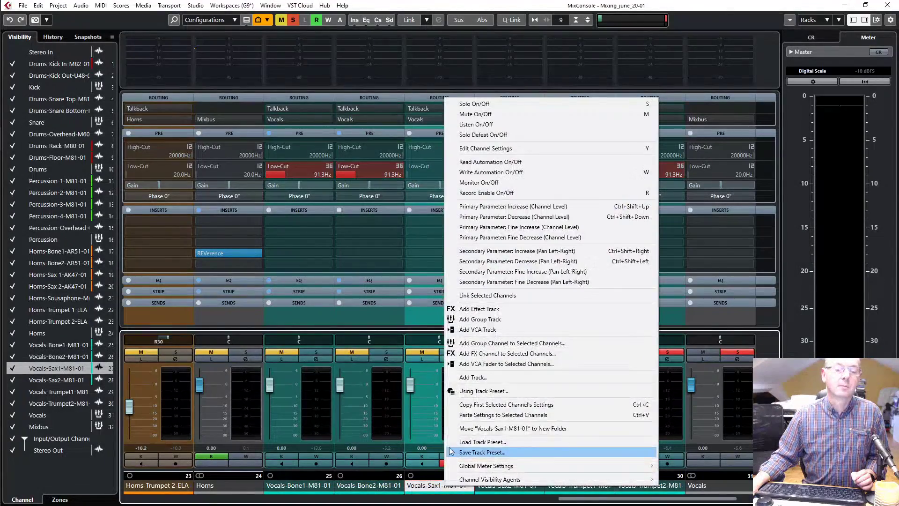
click(470, 415)
click(509, 487)
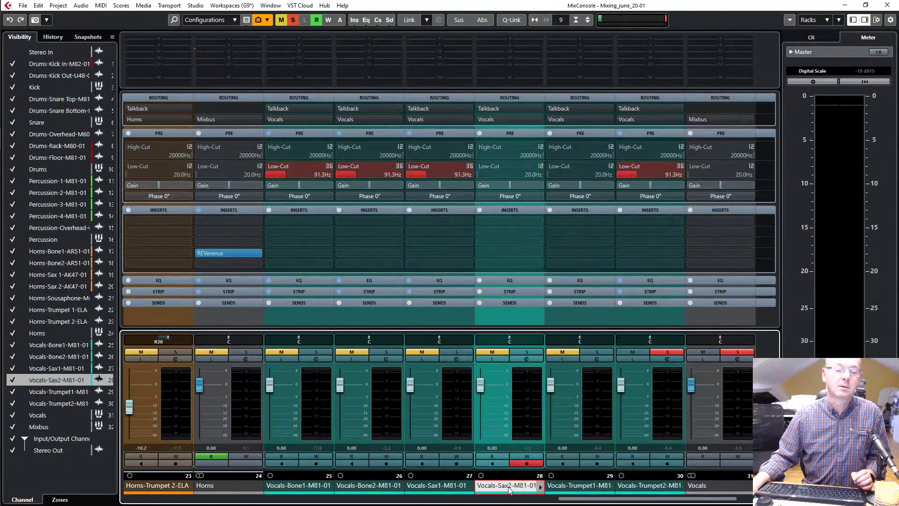
right_click(510, 487)
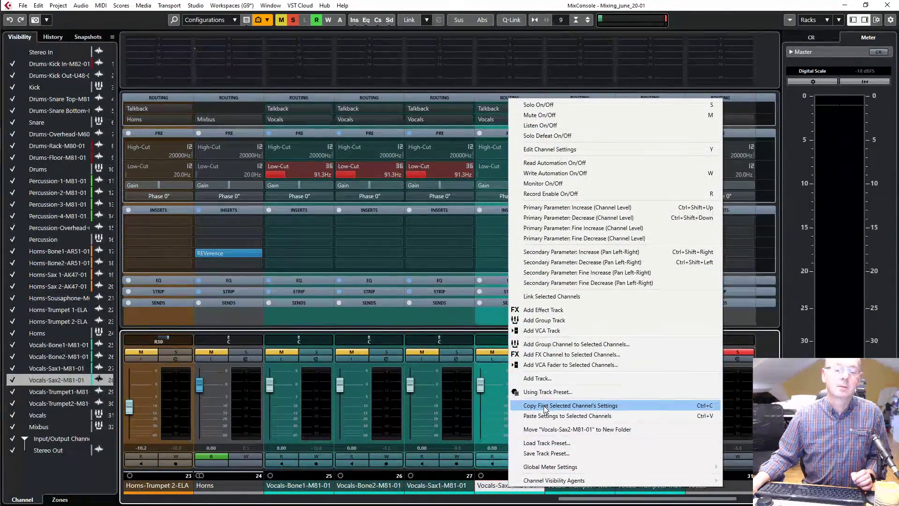
click(544, 416)
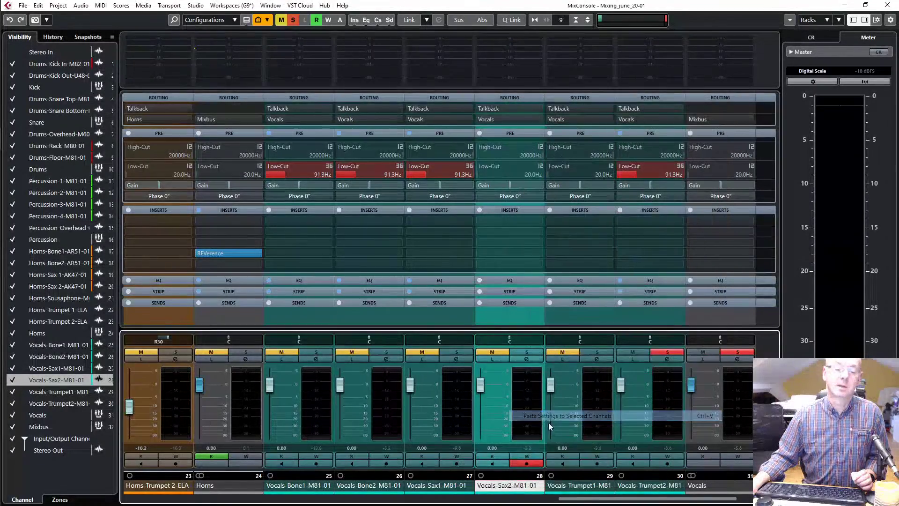
Step: Paste the copied channel settings onto Vocals-Trumpet1
click(572, 487)
right_click(572, 487)
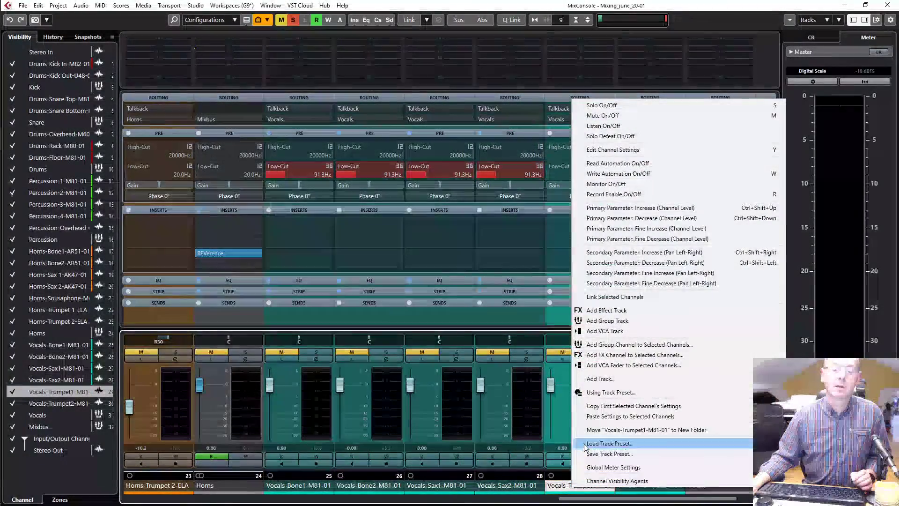
click(596, 415)
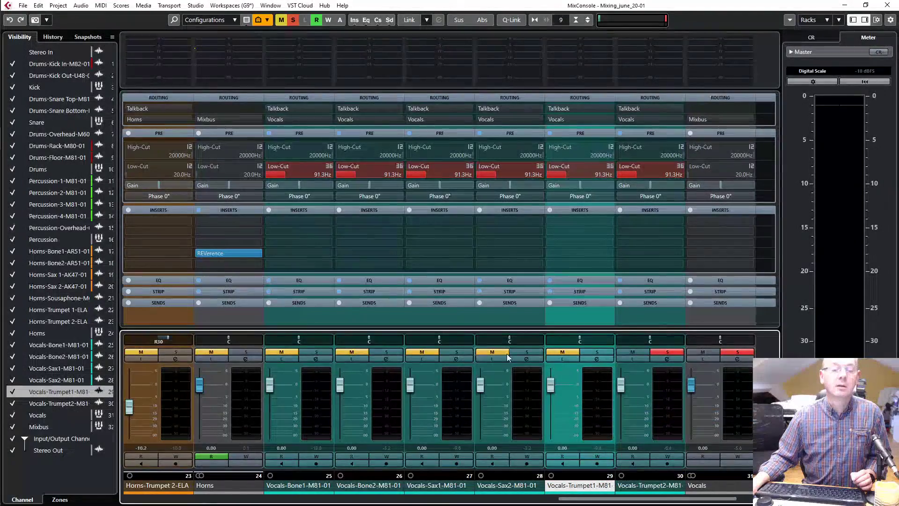
Step: Clear the solo on Vocals-Trumpet2 and solo the Vocals group channel with all its vocal tracks
click(563, 352)
click(667, 351)
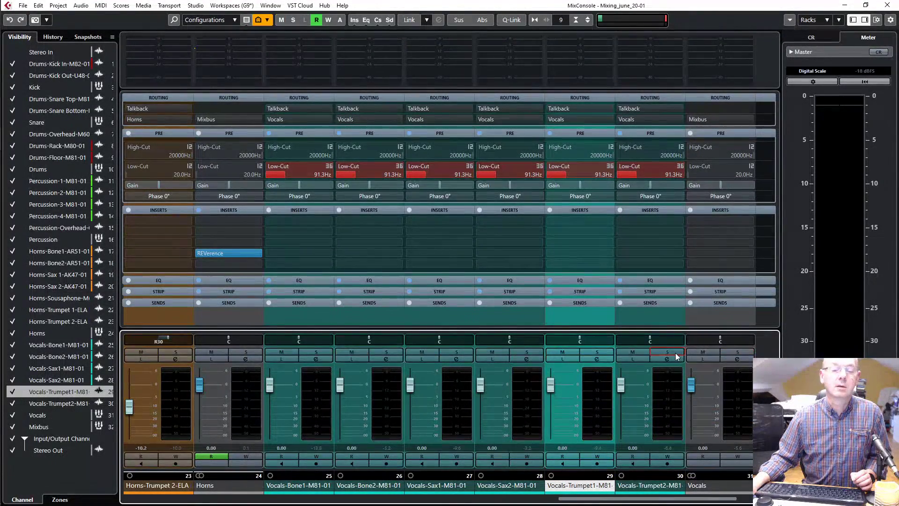
click(737, 352)
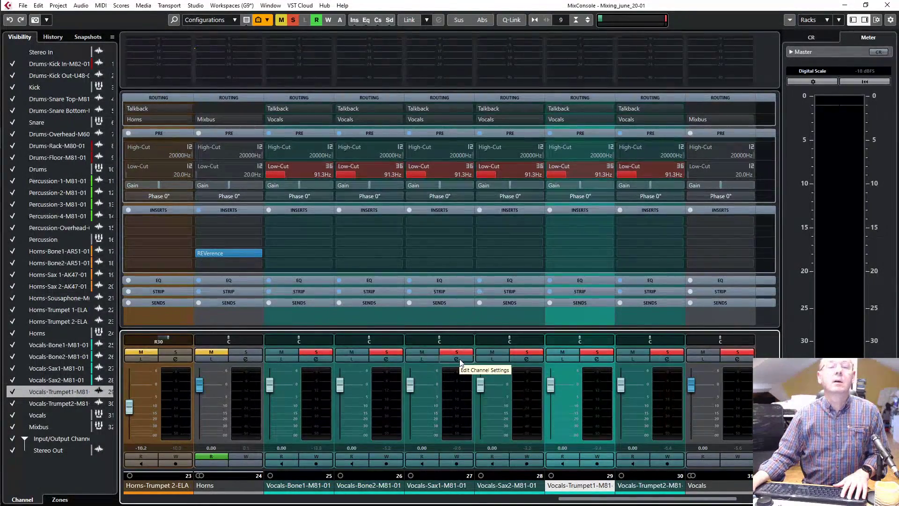
Step: Return to the project window and audition the soloed vocals from bar 49
key(F3)
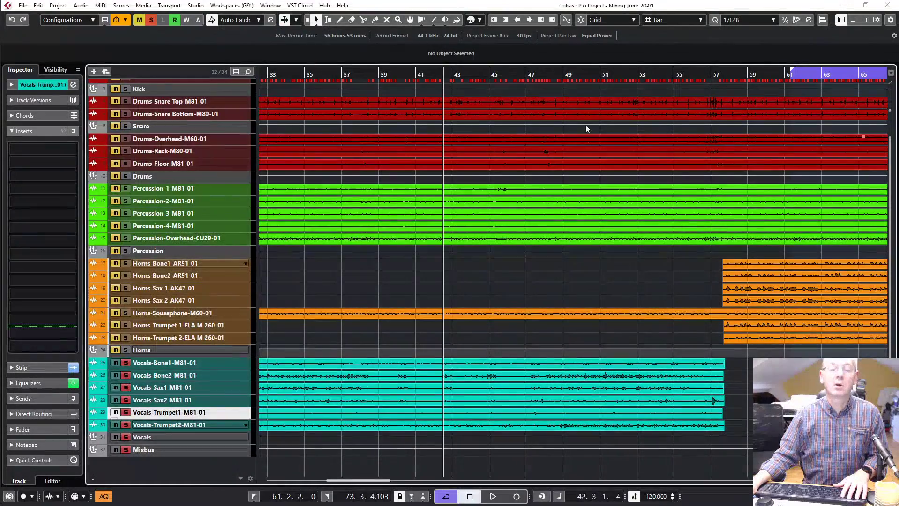
click(578, 75)
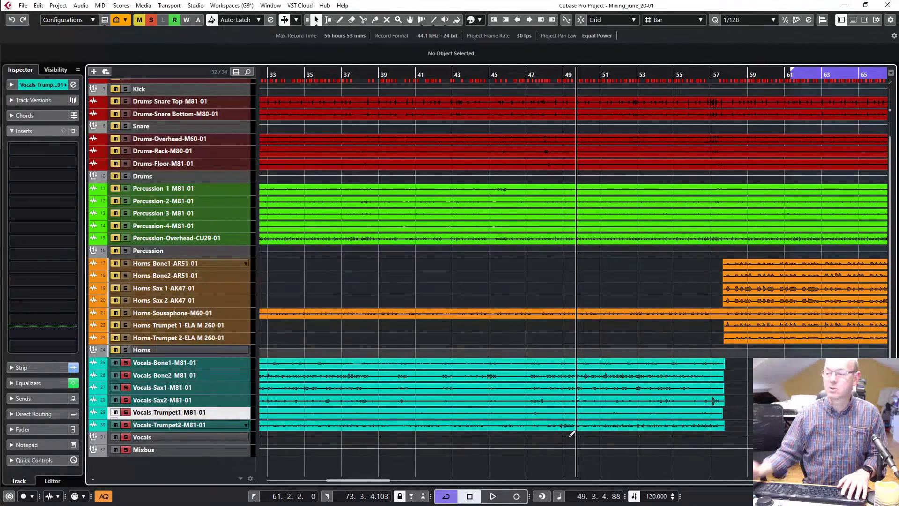
key(space)
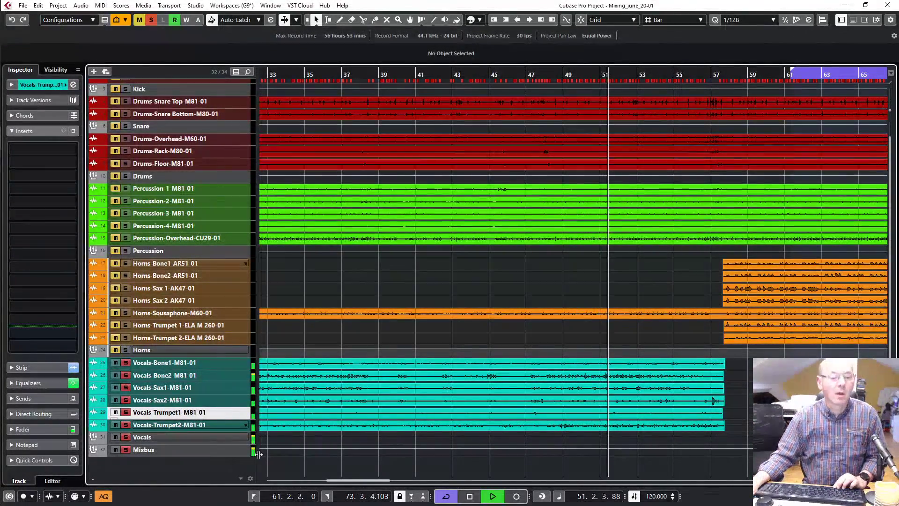
key(space)
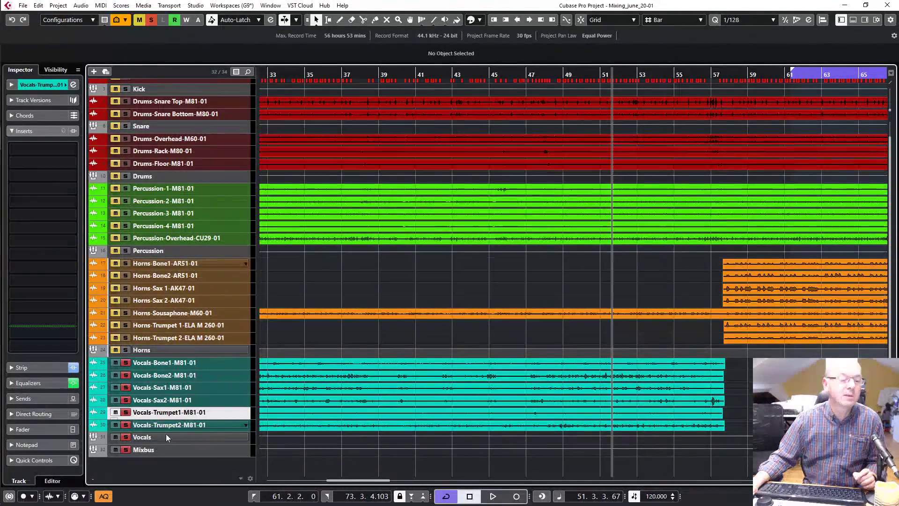
Step: In the Vocals group's equalizer, cut about 3.7 dB at 342 Hz and 2.8 dB at 81 Hz while the vocals play
click(124, 438)
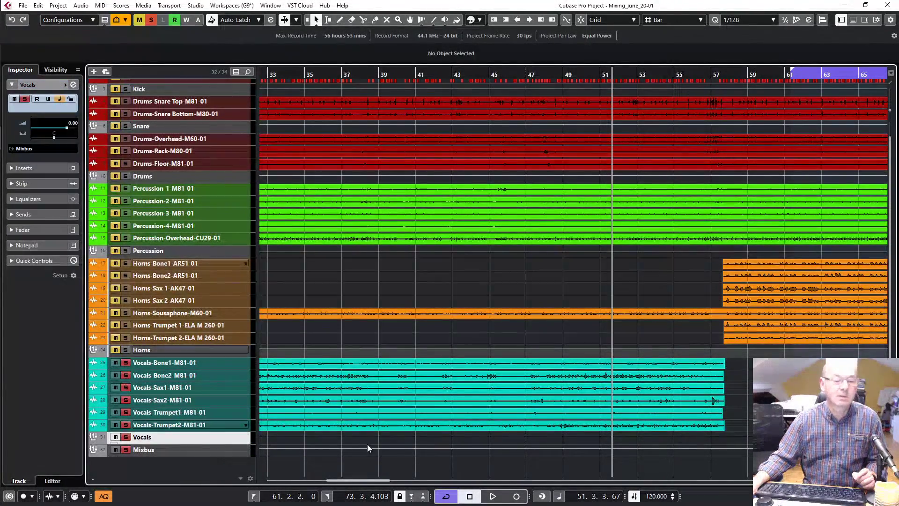
key(e)
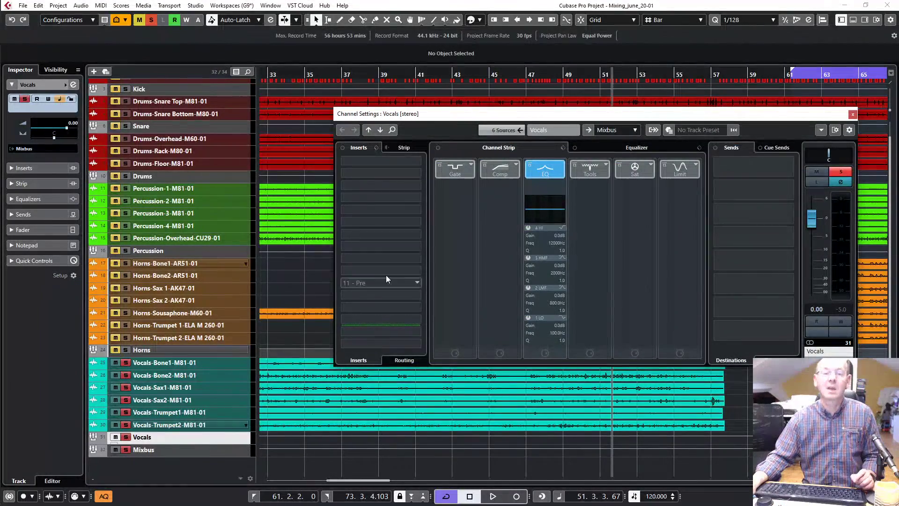
key(space)
click(622, 148)
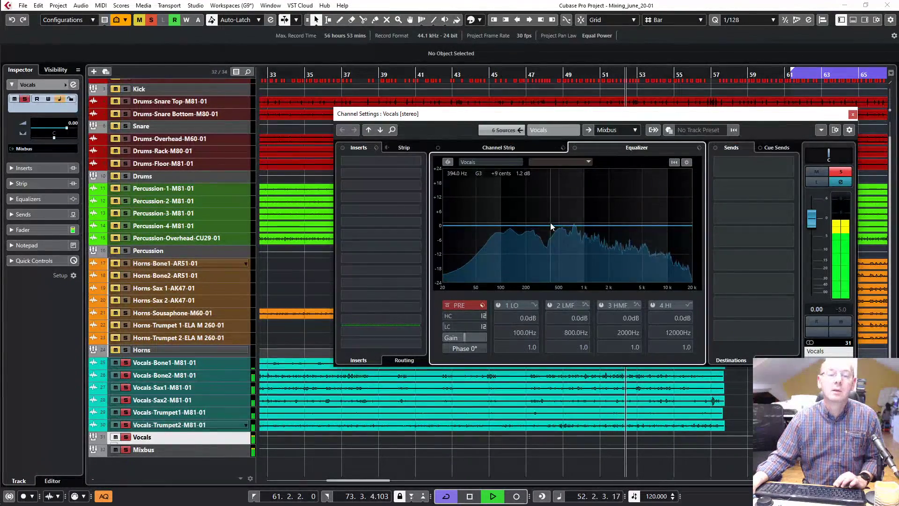
drag(559, 223, 493, 232)
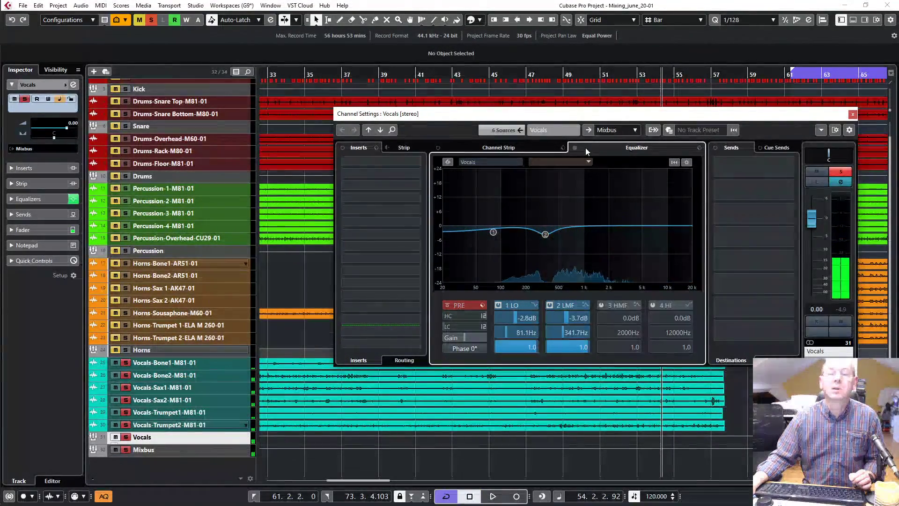
Step: Place the compressor after the EQ in the Vocals channel strip, load VintageCompressor and show its full controls
click(511, 149)
drag(499, 168, 543, 167)
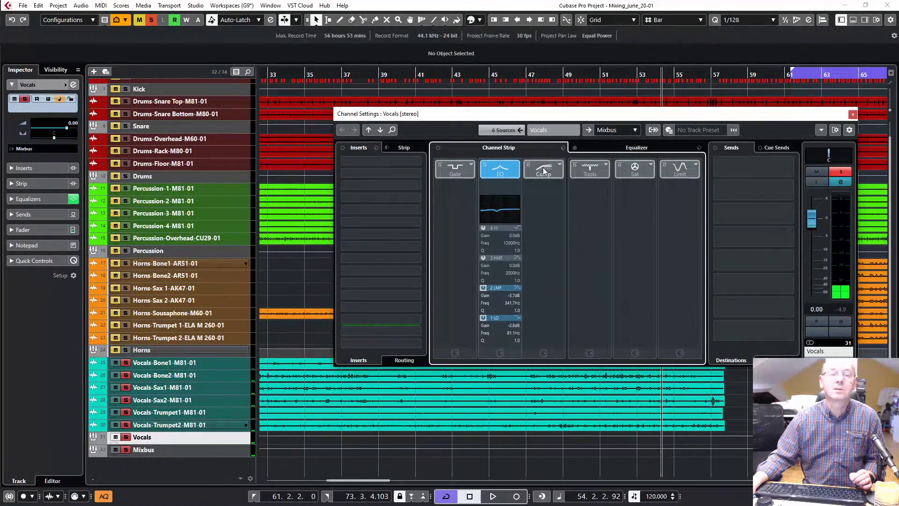
click(560, 168)
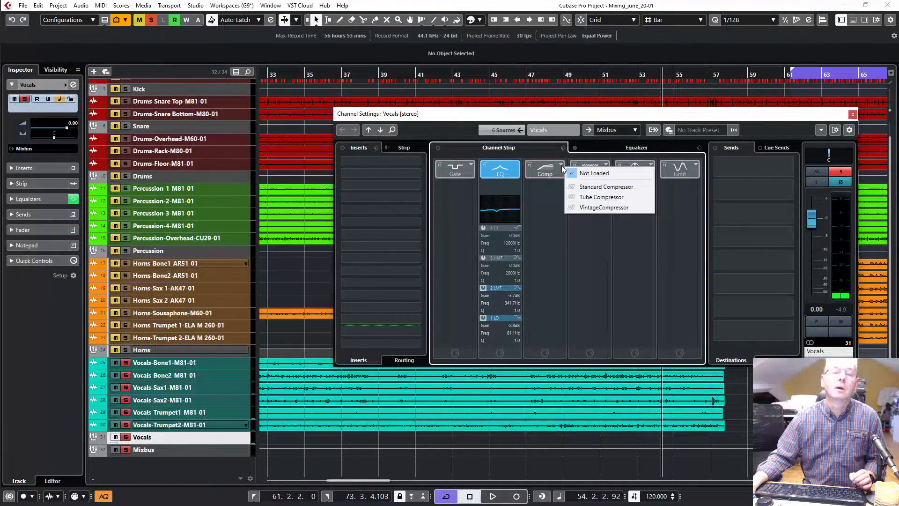
click(591, 208)
click(555, 196)
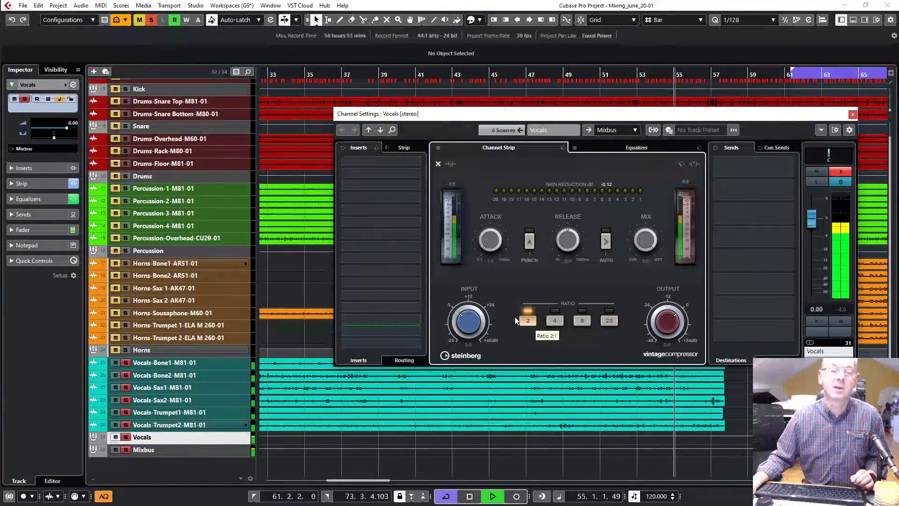
Step: Raise the VintageCompressor input to about 10 dB, adjust the attack, and replay the vocals from about bar 38
drag(461, 329, 465, 323)
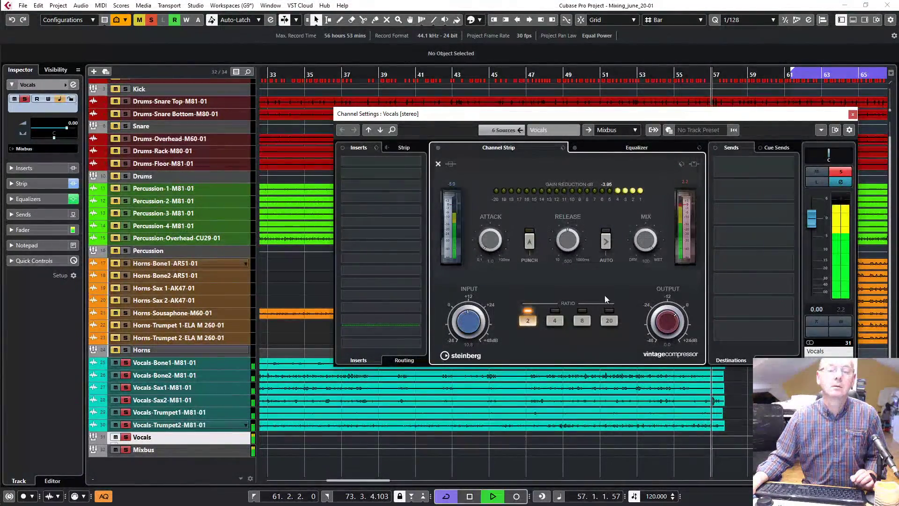
drag(493, 246, 482, 207)
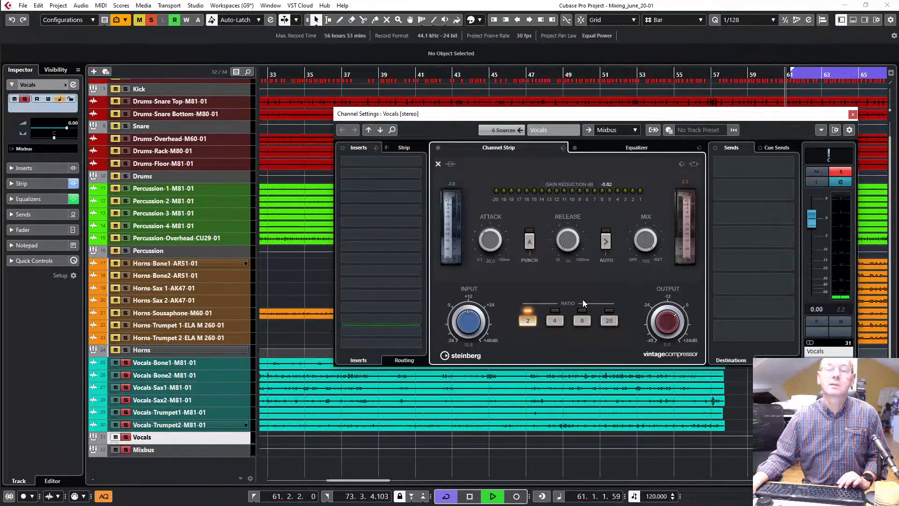
click(364, 75)
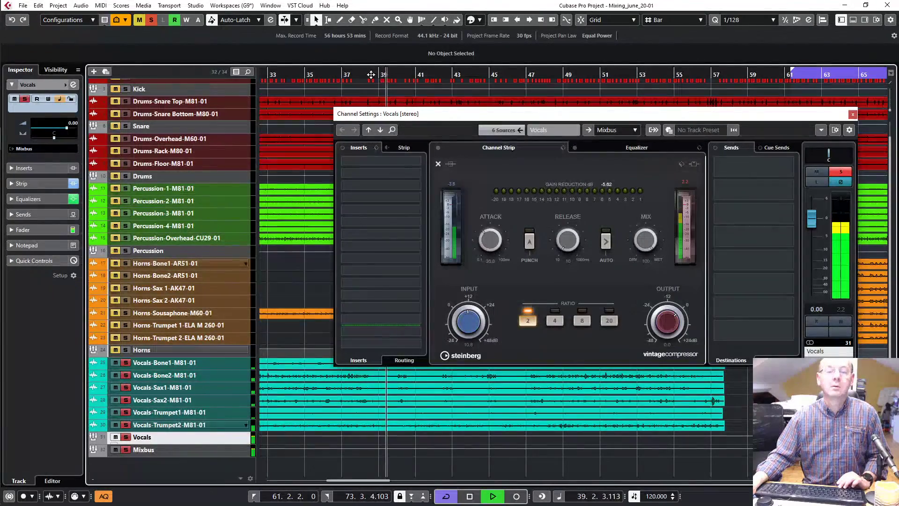
key(space)
Step: Find RoomWorks and load it in the third insert slot of the Vocals group
click(416, 186)
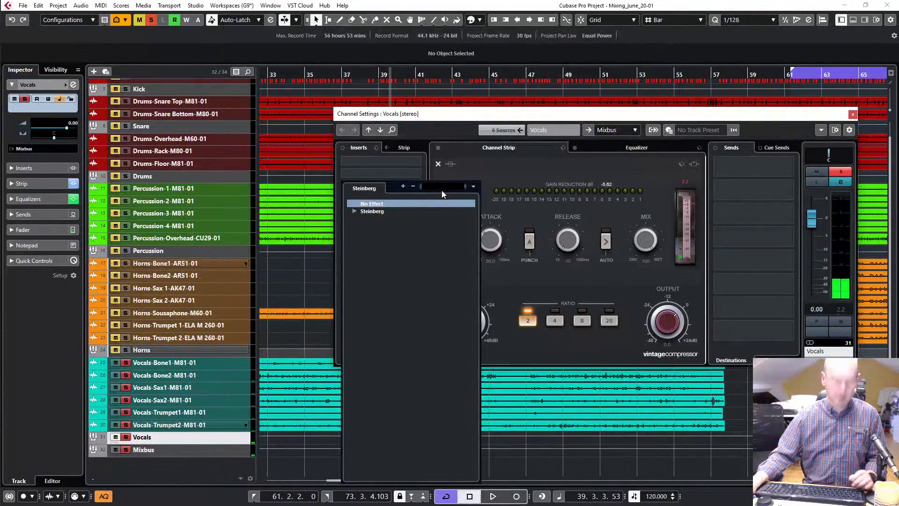
text(room)
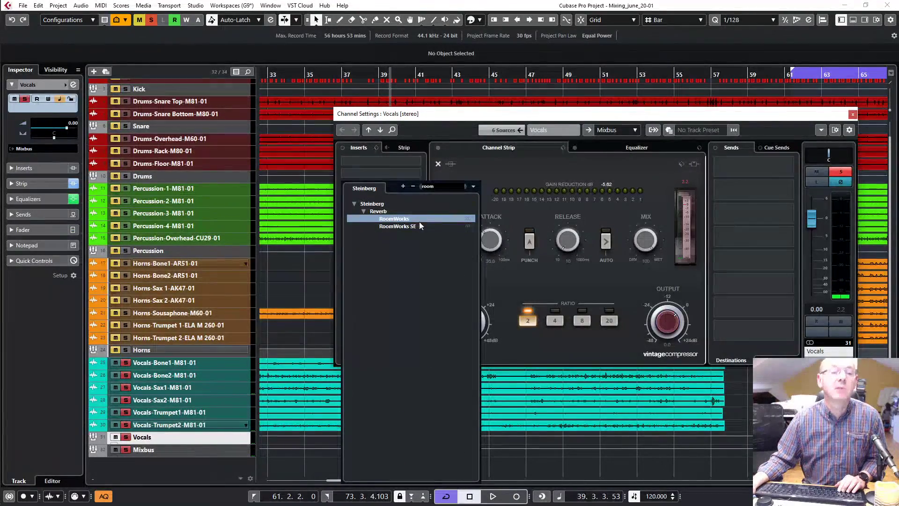
key(Return)
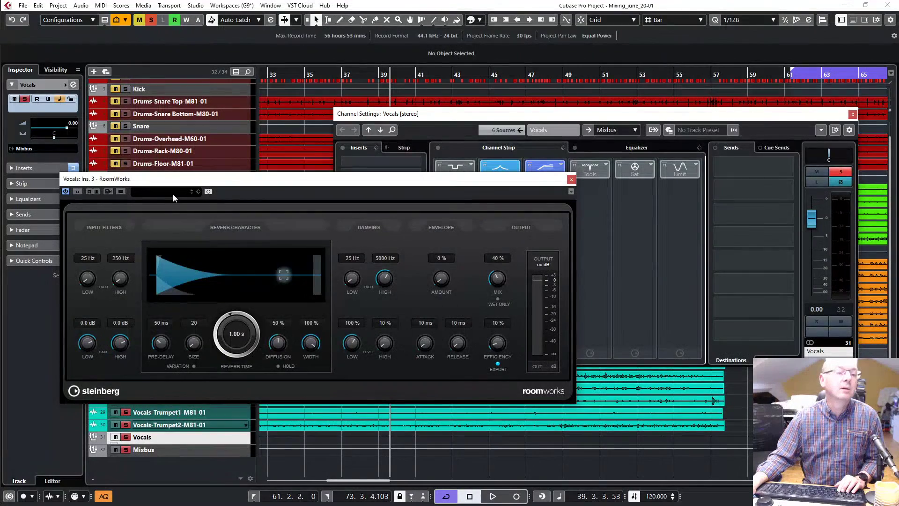
Step: Load the Plate Bright preset in the Vocals group's RoomWorks reverb
click(173, 194)
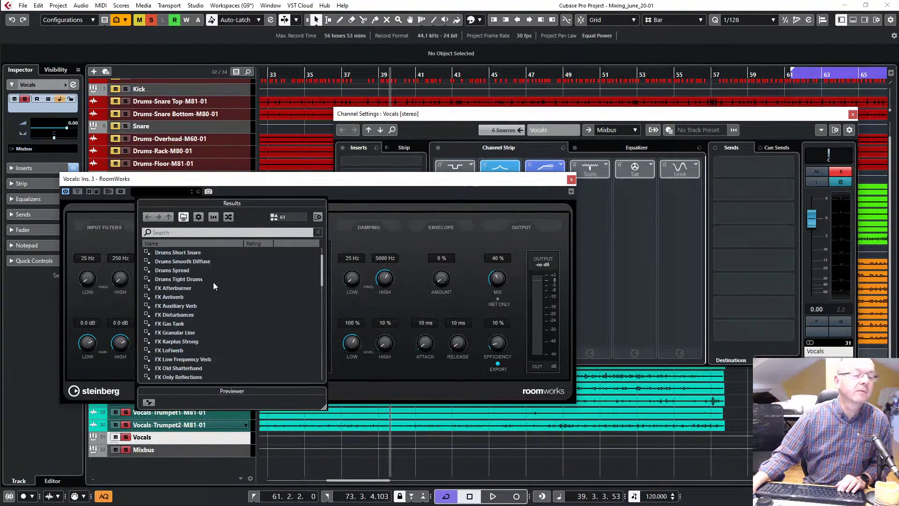
scroll(210, 280, down, 6)
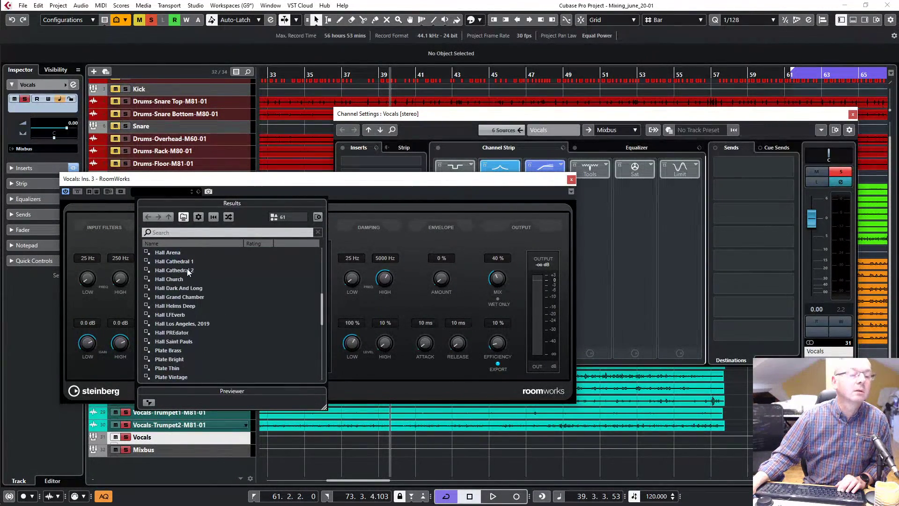
scroll(187, 270, down, 5)
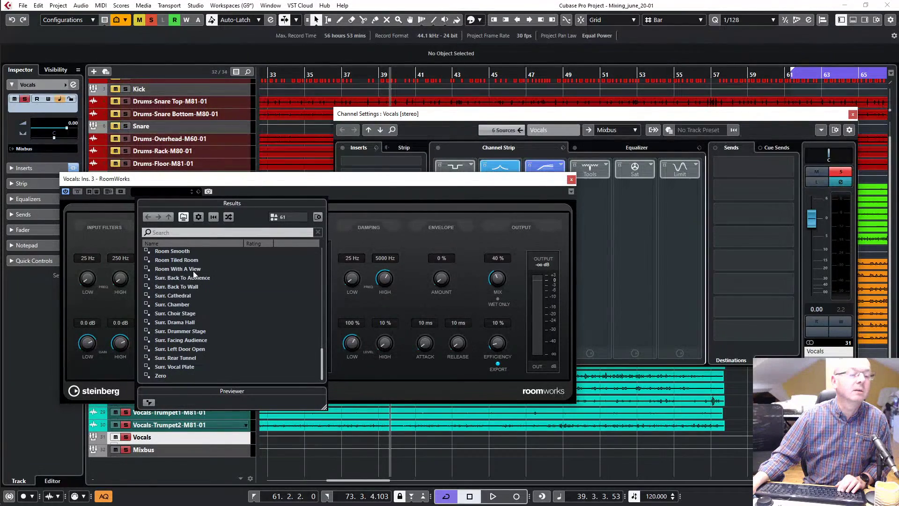
scroll(196, 272, up, 6)
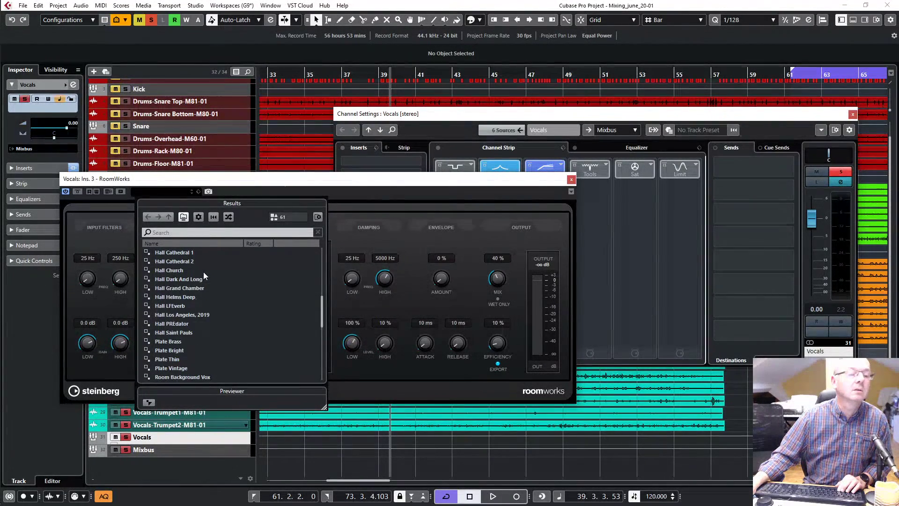
scroll(204, 275, up, 6)
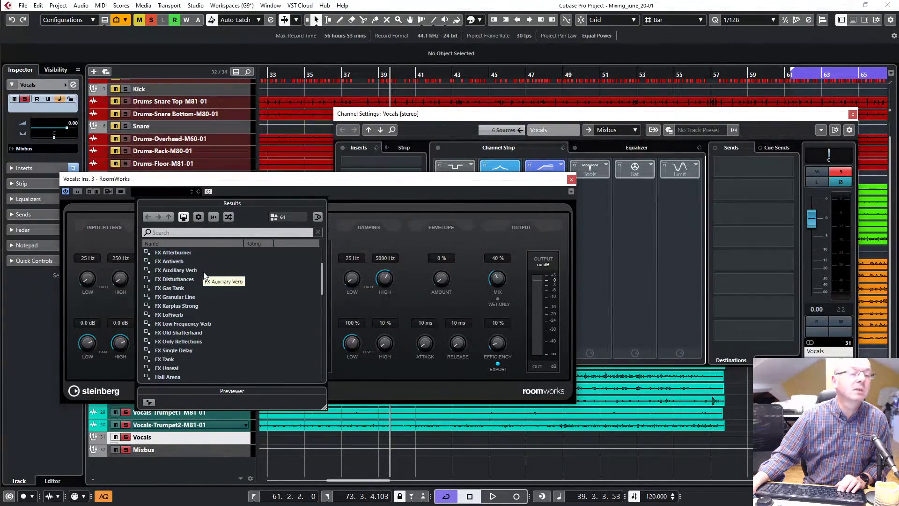
scroll(203, 276, down, 7)
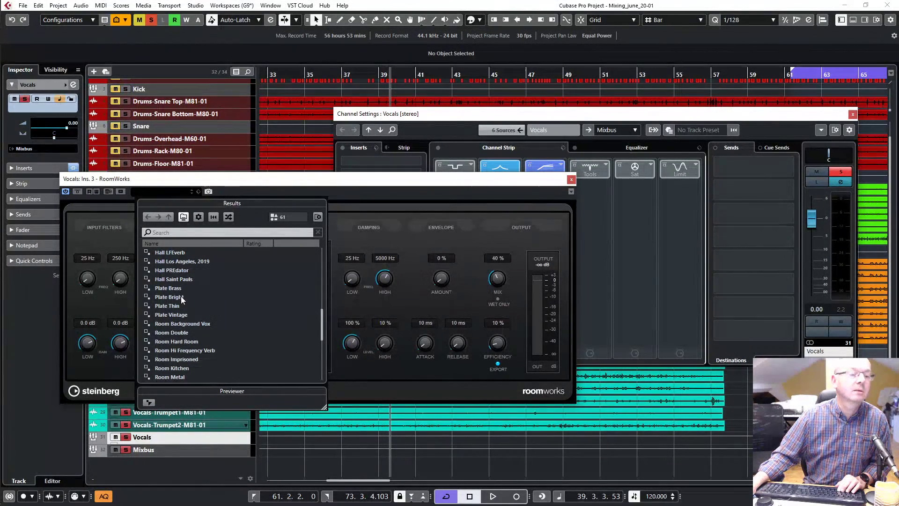
click(179, 297)
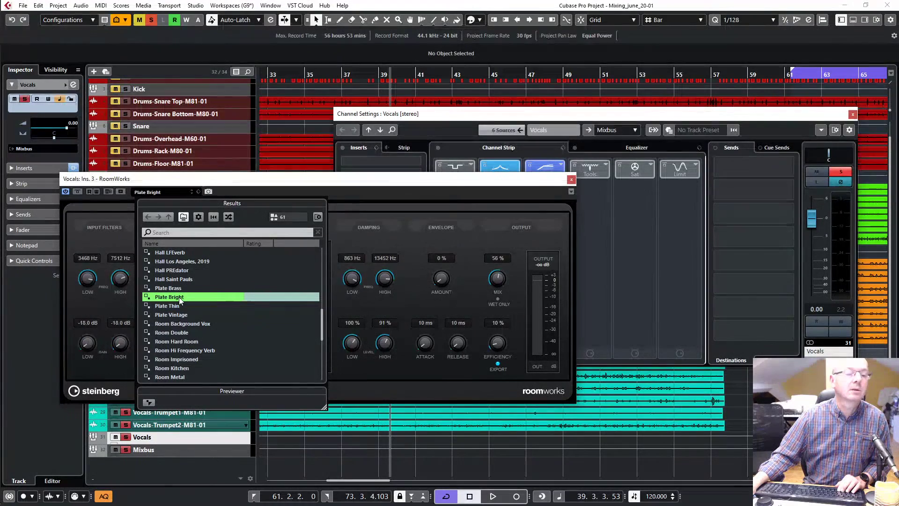
double_click(179, 296)
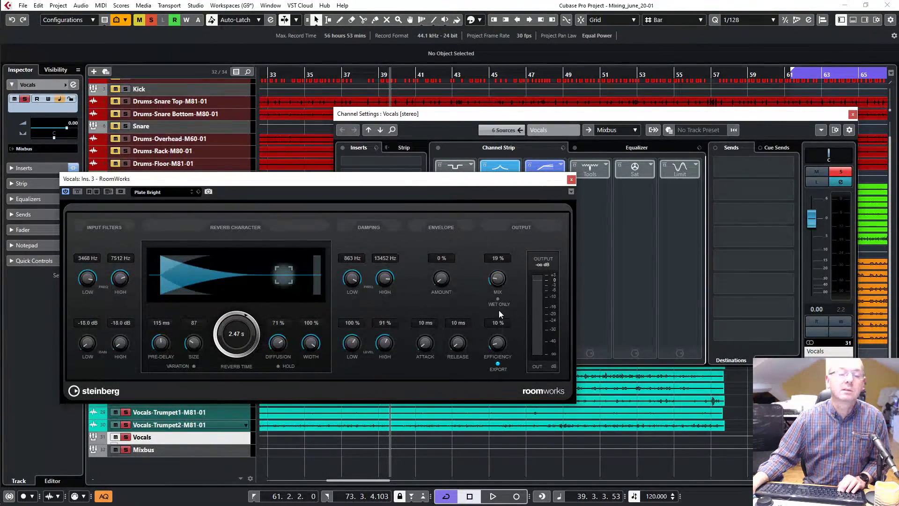
Step: Set the RoomWorks mix to 10 % while the vocals play, and close the reverb and channel settings windows
key(space)
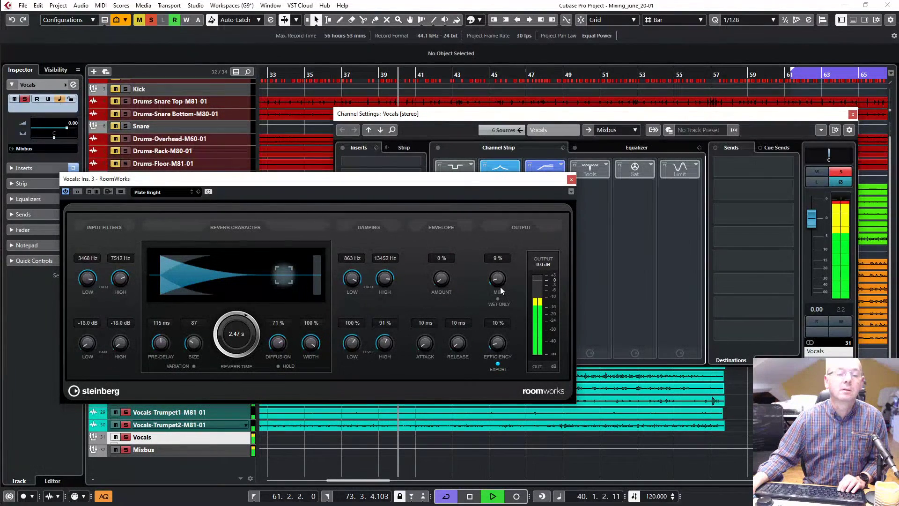
scroll(498, 286, down, 3)
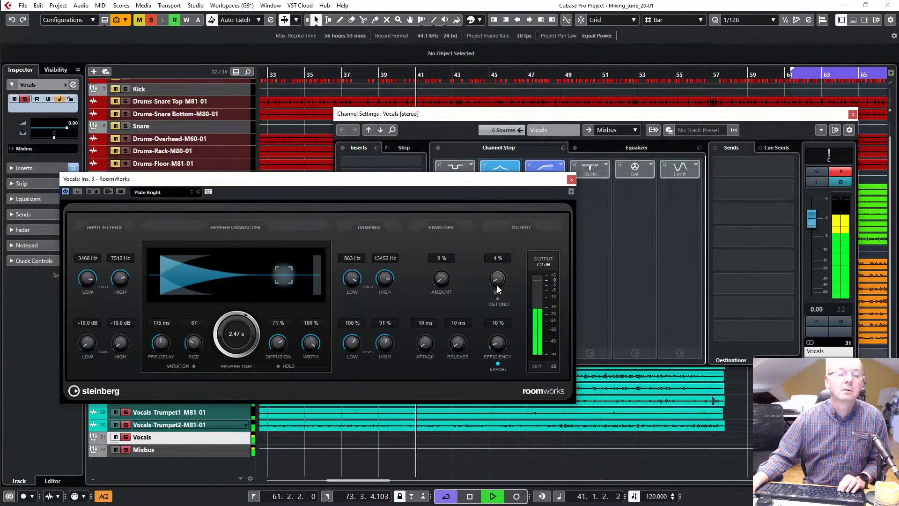
mouse_move(497, 283)
mouse_down()
mouse_move(497, 271)
mouse_move(500, 284)
mouse_up()
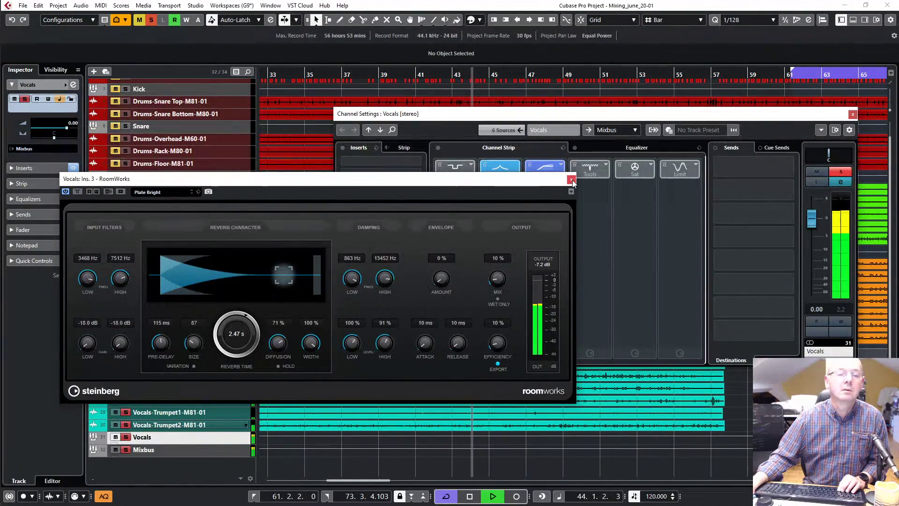
click(571, 179)
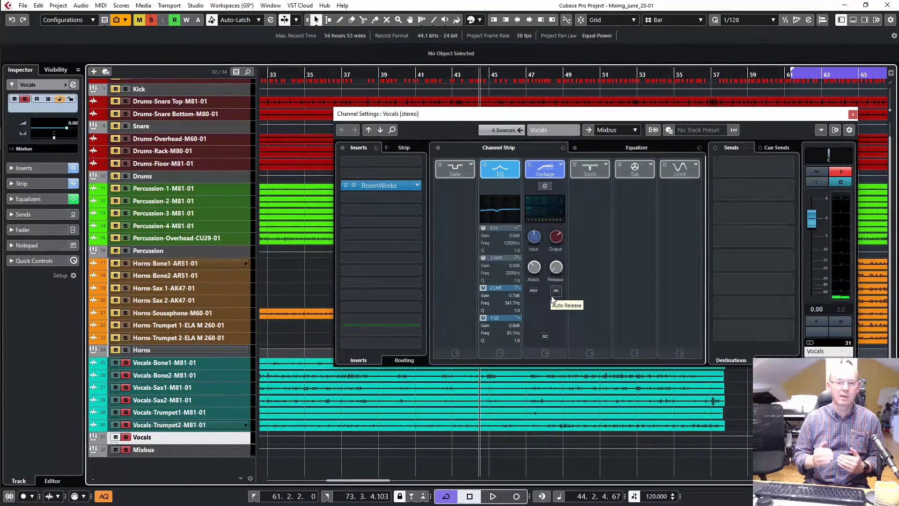
click(854, 114)
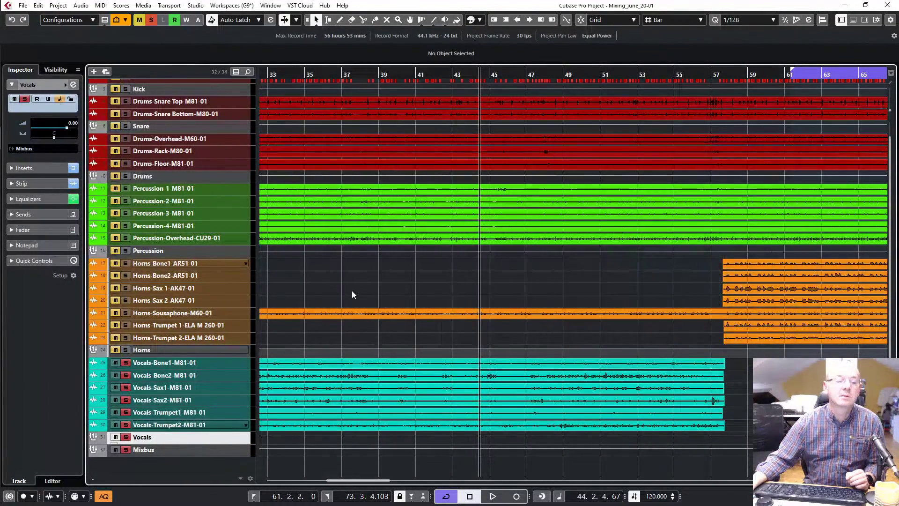
Step: Clear the vocal solos, play the full mix and lower the Vocals group level to about -6.1 dB
click(126, 436)
key(space)
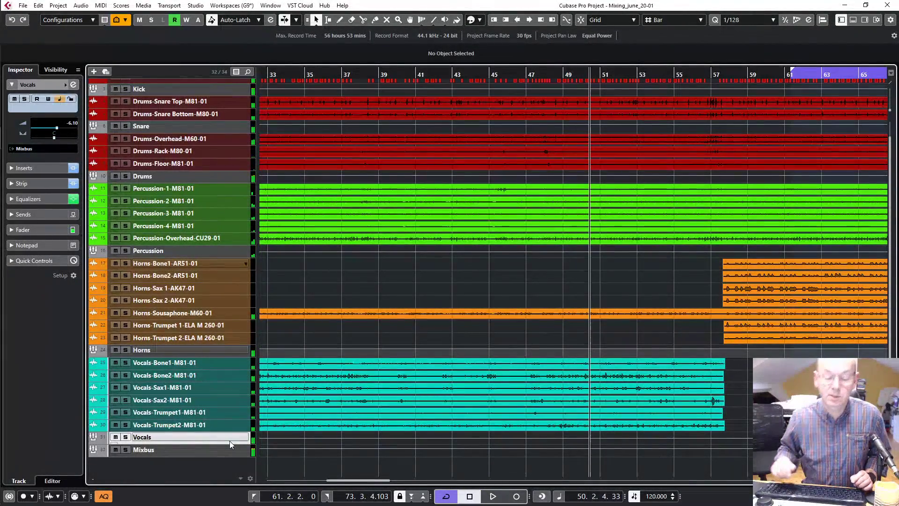
Step: Pan the six vocal tracks, from Vocals-Bone1 to Vocals-Trumpet2, to L, L43, R52, R, L30 and R36, and show the mixer
click(229, 431)
click(228, 364)
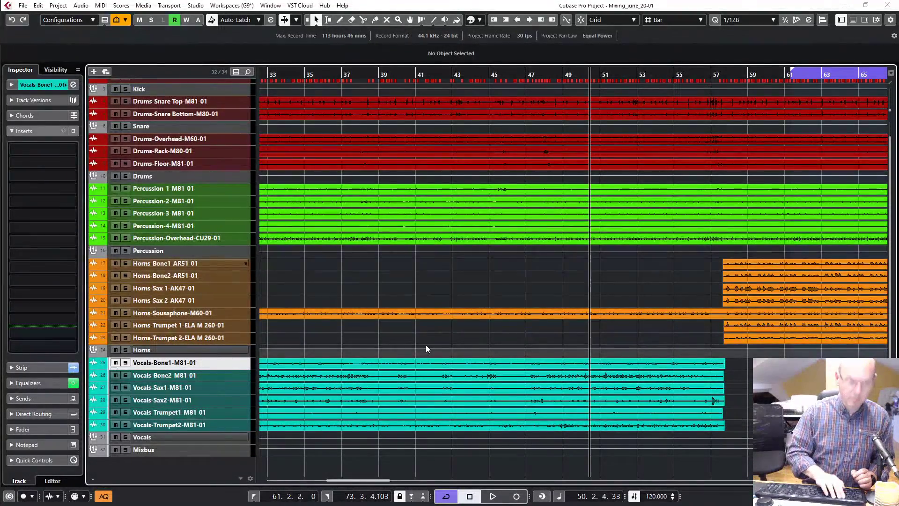
key(F3)
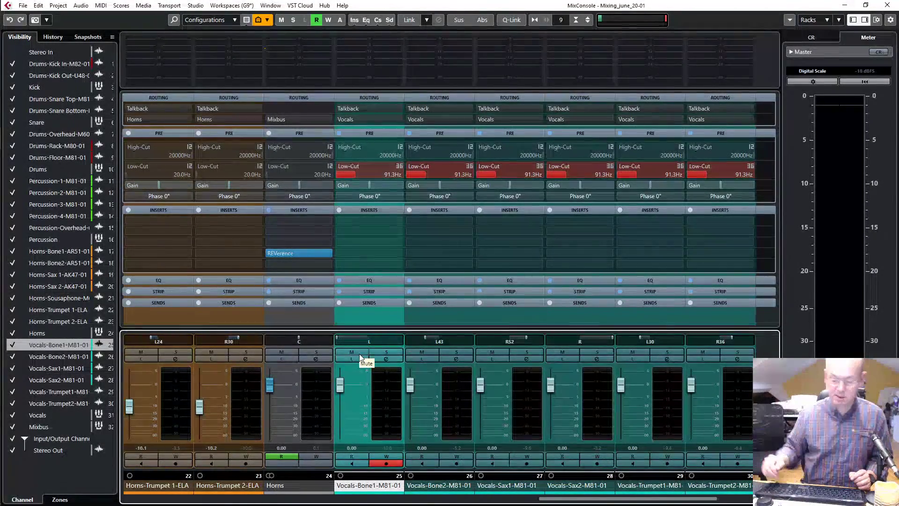
Step: Play the full mix, select the Vocals group channel and lower its level to about -8.6 dB
key(space)
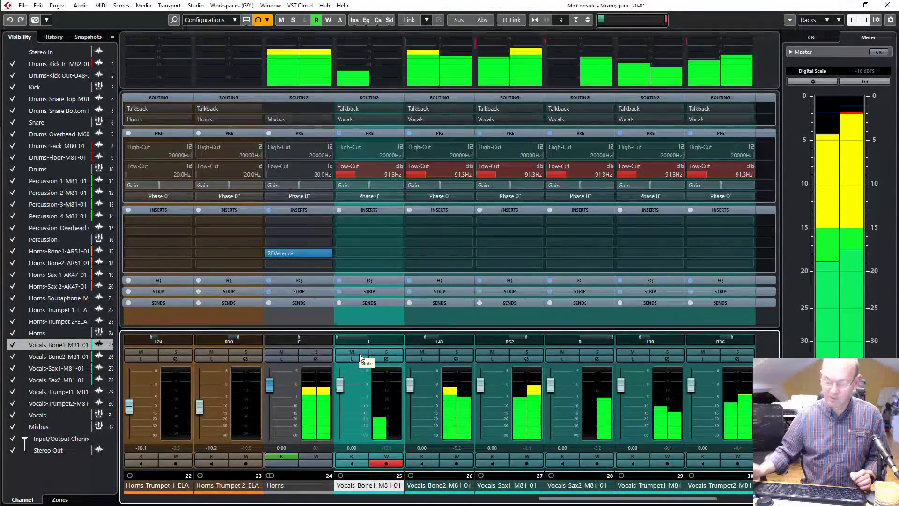
key(Right)
key(Right)
key(Right)
key(Right)
key(Right)
key(Right)
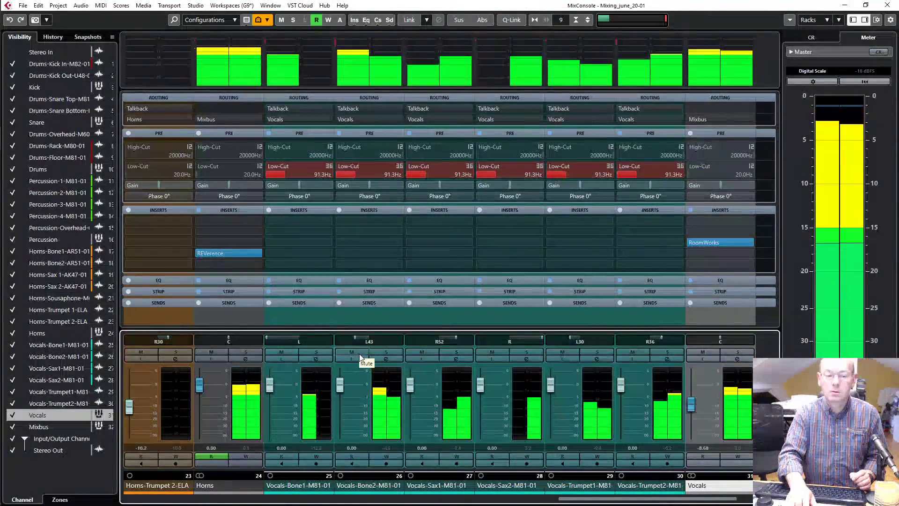
Step: Lower Vocals-Bone1, Bone2, Sax1 and Sax2 to about -4.04, -4.13, -4.84 and -4.68 dB while the full mix plays
key(Left)
key(Left)
key(Left)
key(Left)
key(Left)
key(Left)
key(Right)
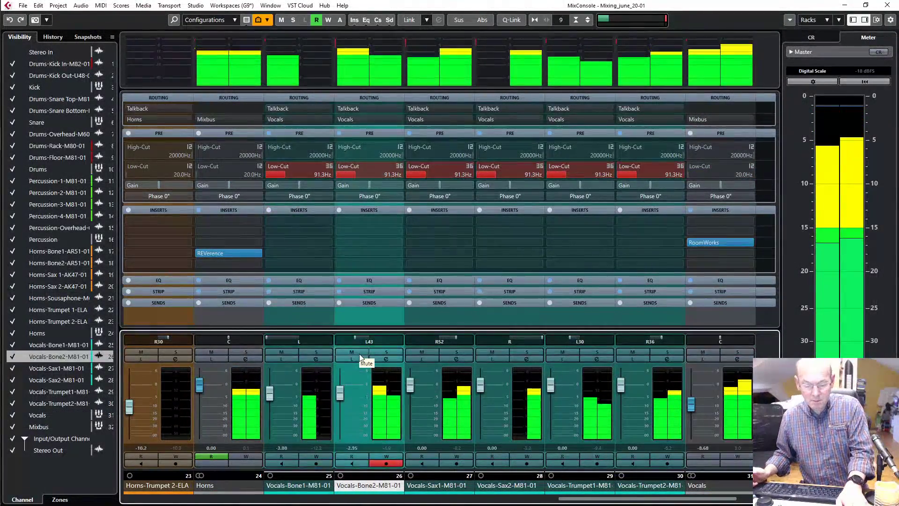
key(Right)
key(Right)
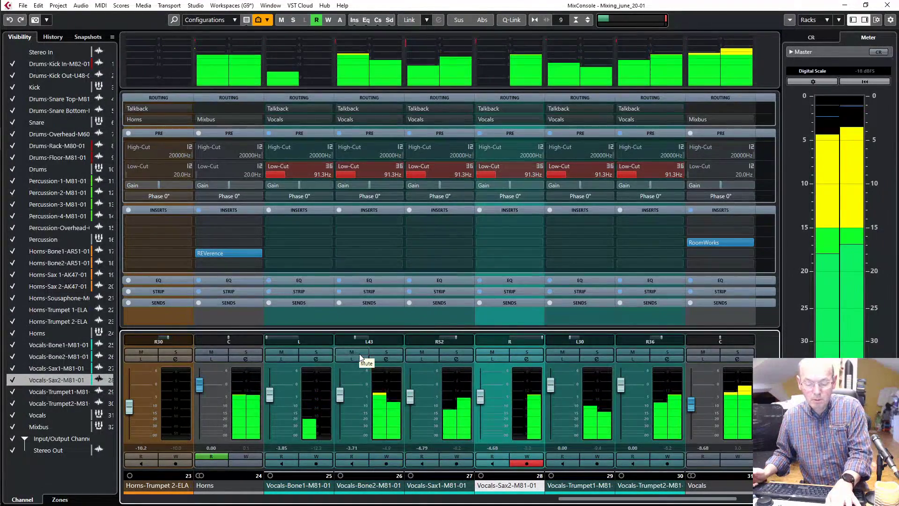
key(Left)
key(Left)
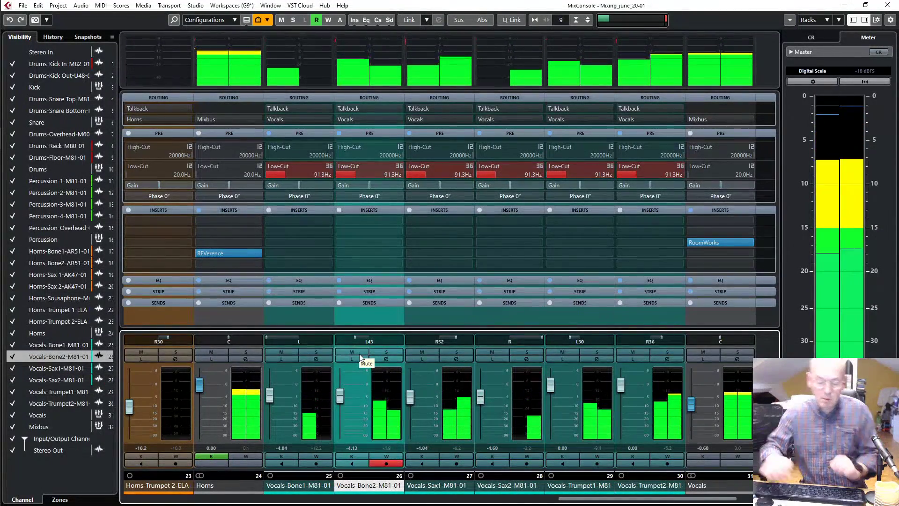
Step: Audition Vocals-Trumpet2 in solo, clear the solo and play the full mix for comparison
key(s)
key(s)
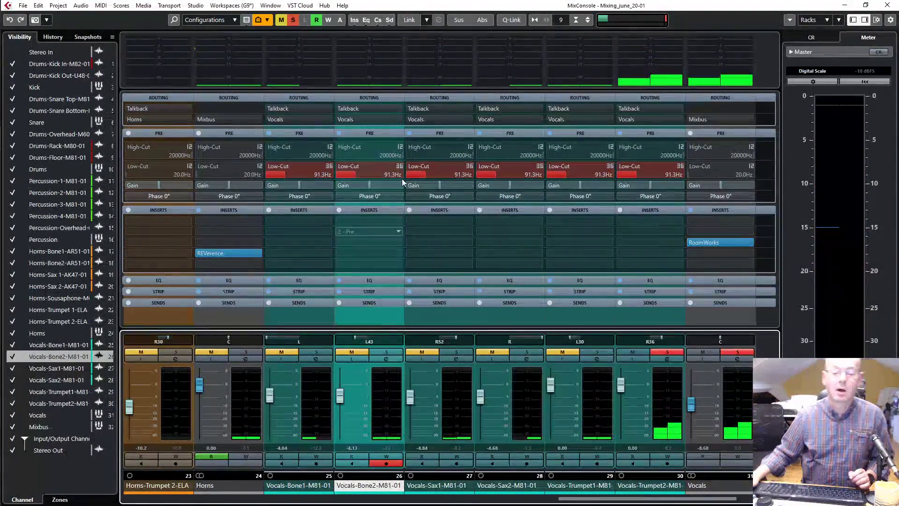
click(657, 486)
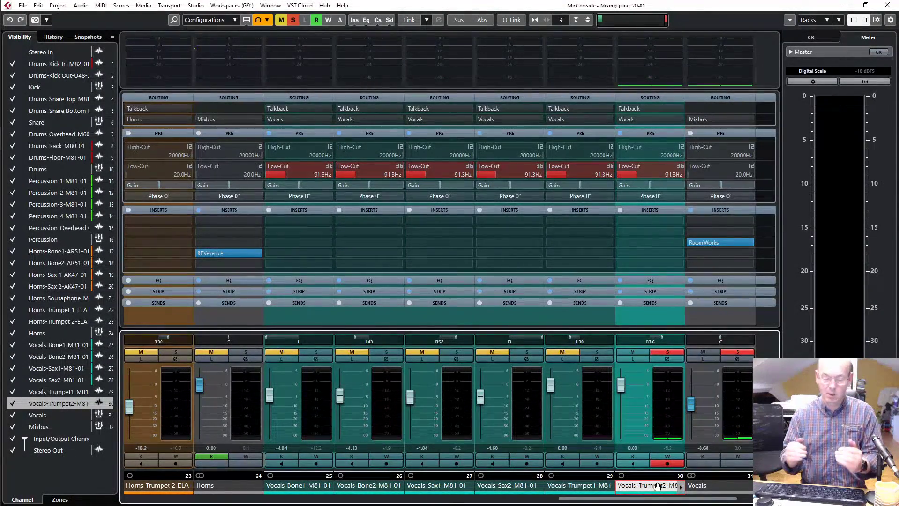
key(s)
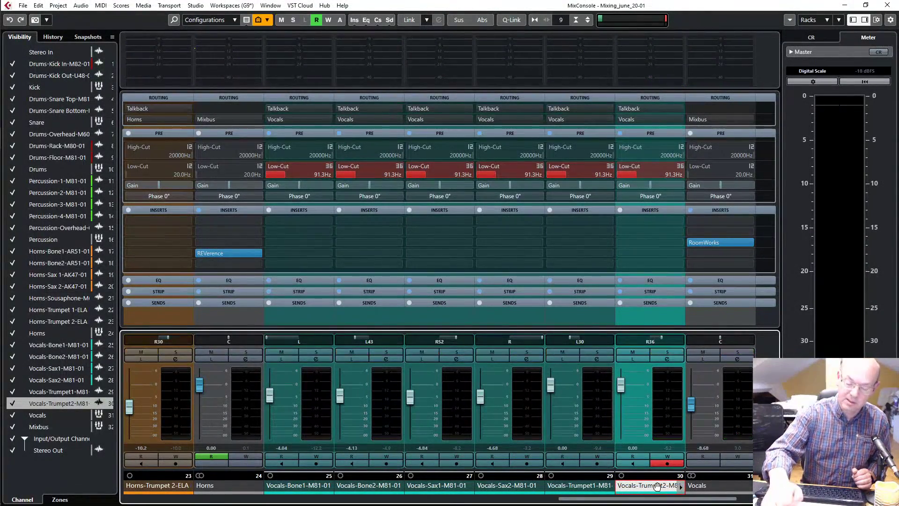
key(space)
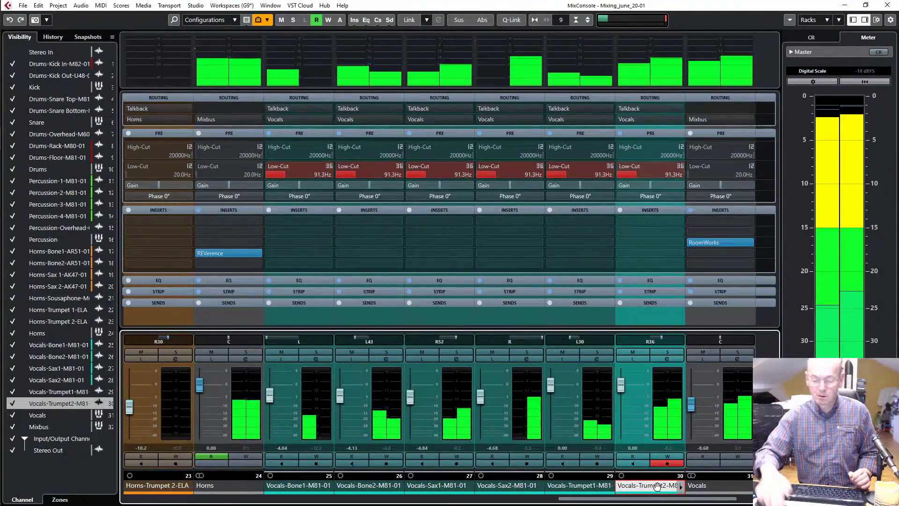
key(s)
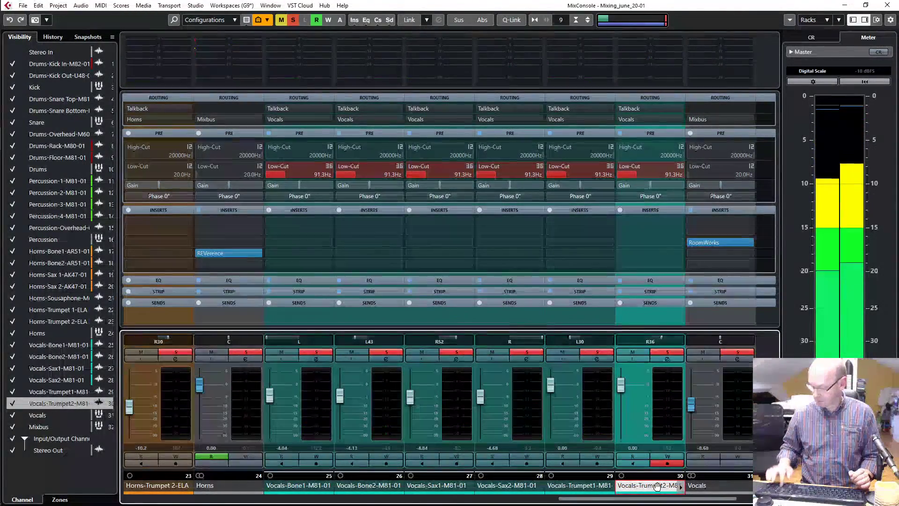
Step: Move the project's loop range to about bars 36 to 48, play it and raise the Vocals group level to about -3.17 dB
key(F3)
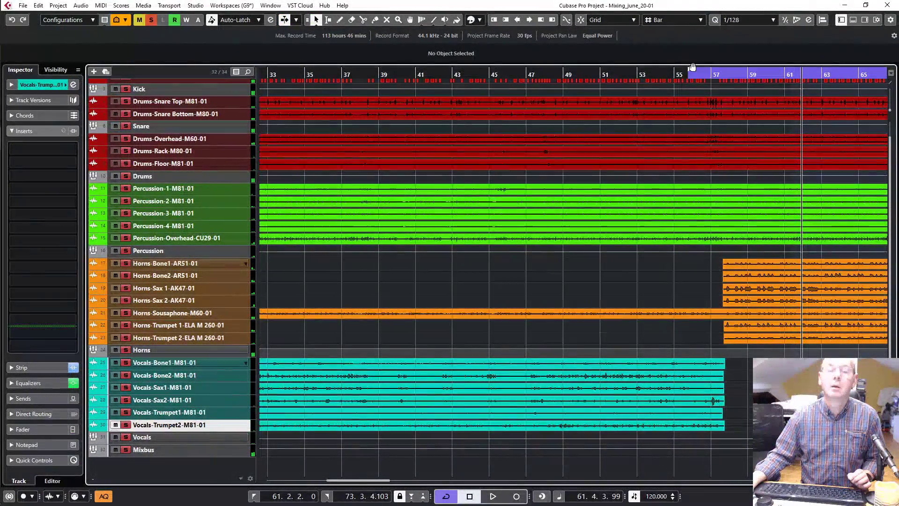
drag(856, 71, 396, 70)
key(KP_1)
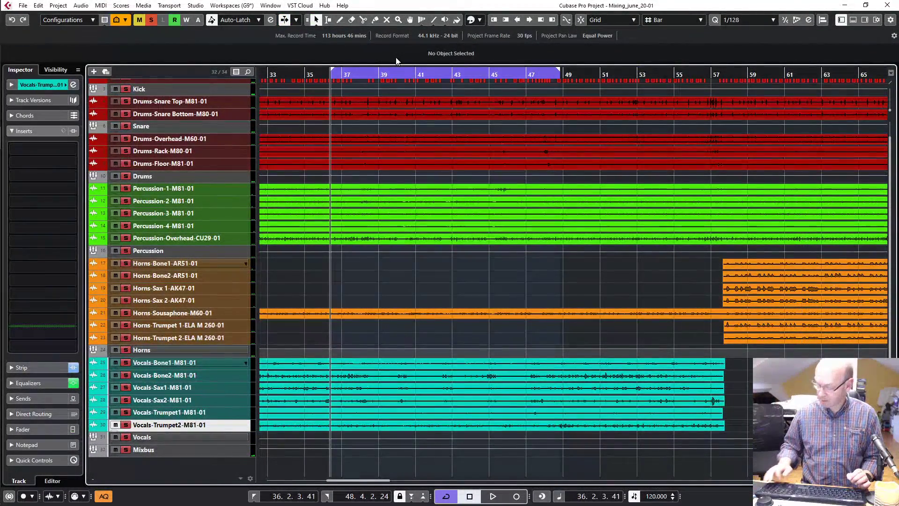
key(space)
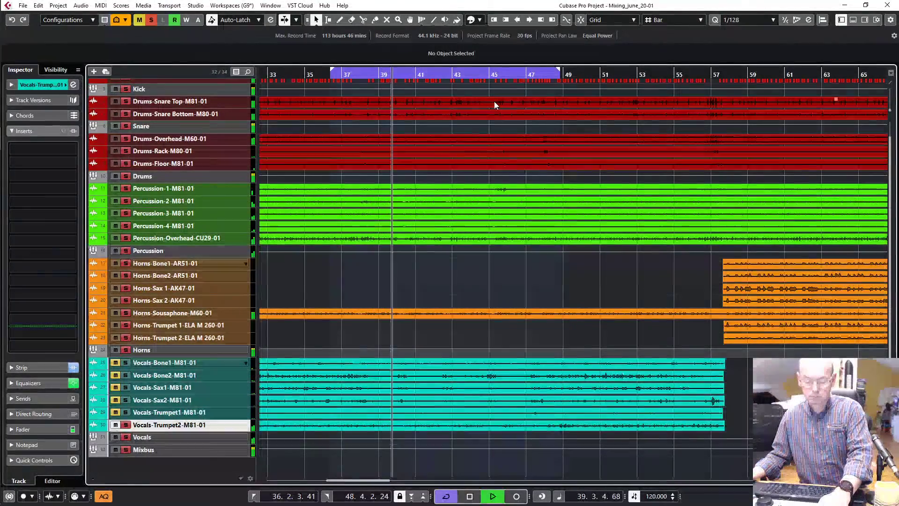
key(Down)
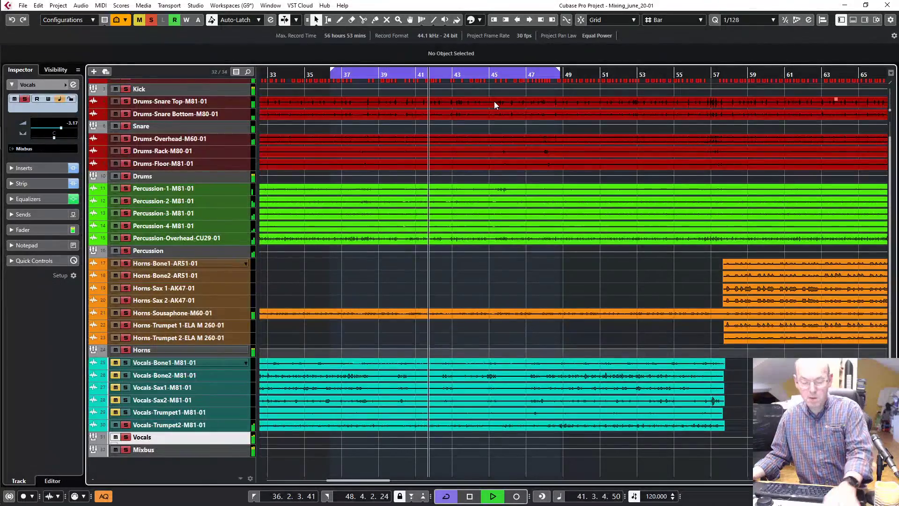
Step: Bring the other vocal tracks back in alongside Vocals-Trumpet2 during playback, clear all solos and stop
key(Up)
key(Up)
key(Up)
key(Up)
key(Up)
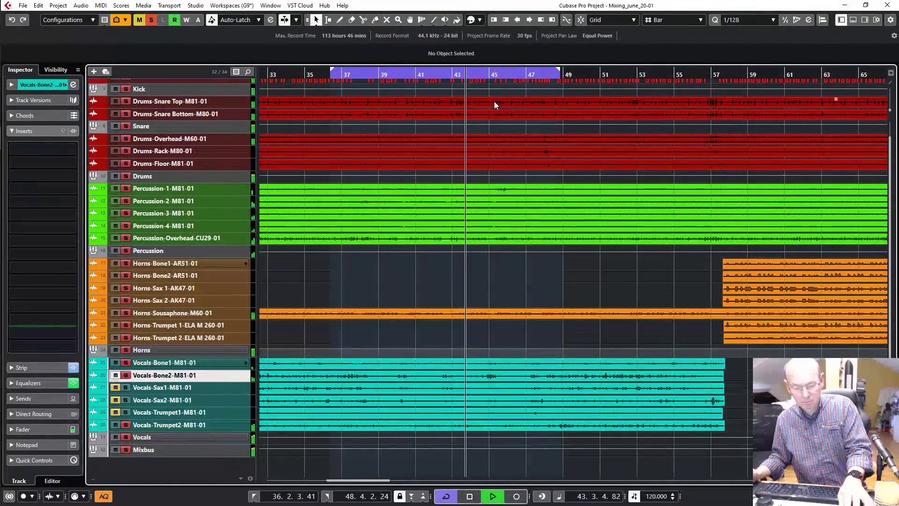
key(Down)
key(Down)
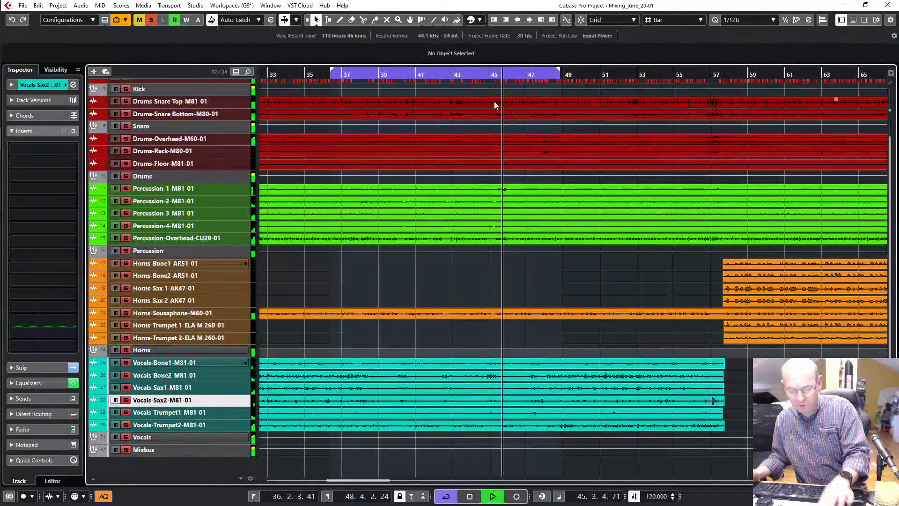
key(Down)
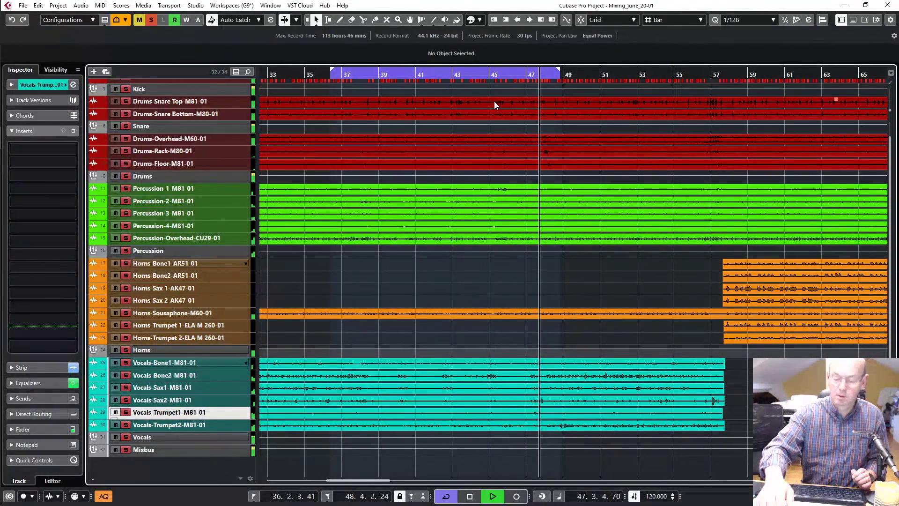
key(s)
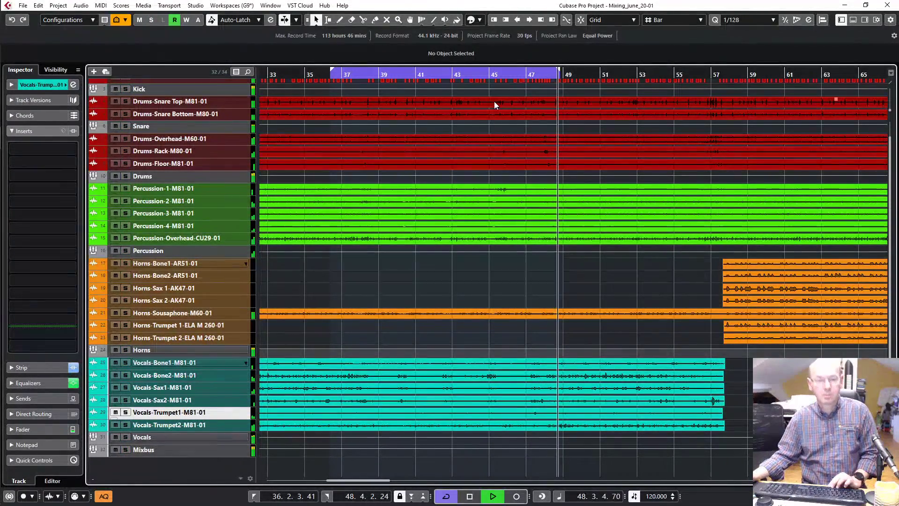
key(space)
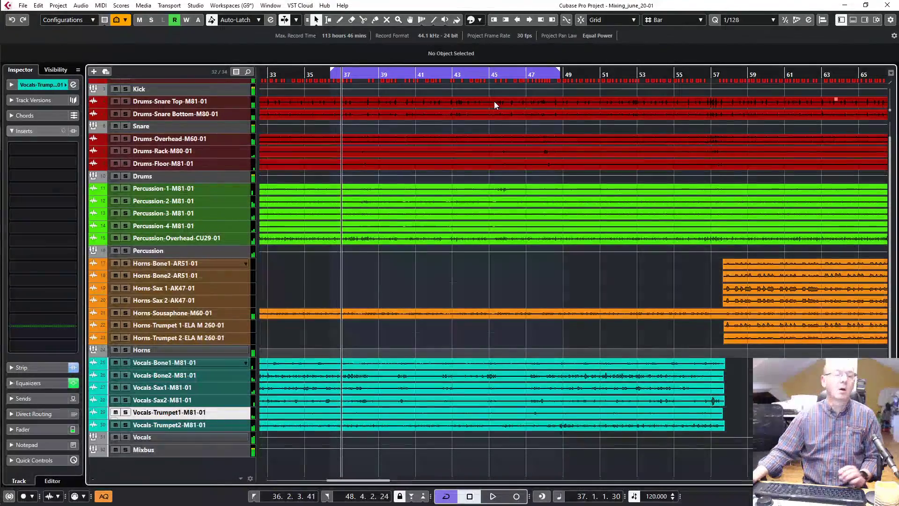
Step: Play the full mix from about bar 4 to about bar 10 to check the intro
key(g)
key(g)
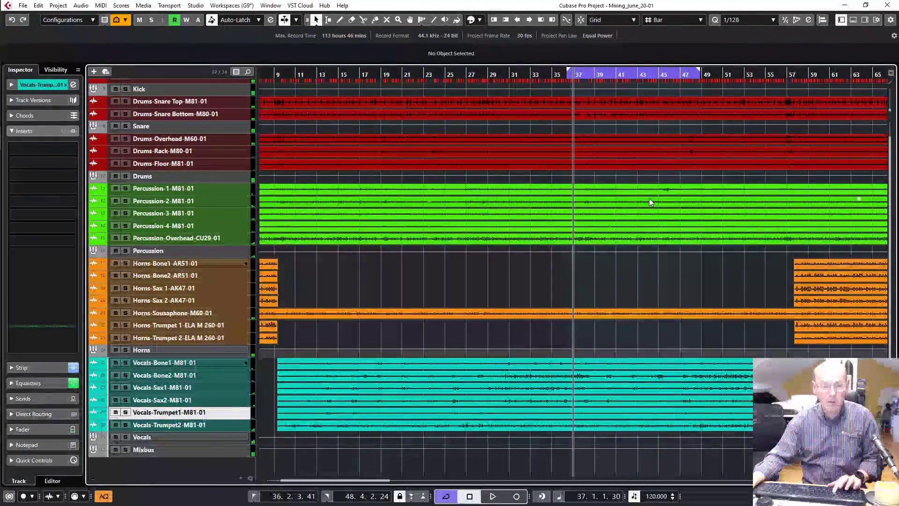
key(g)
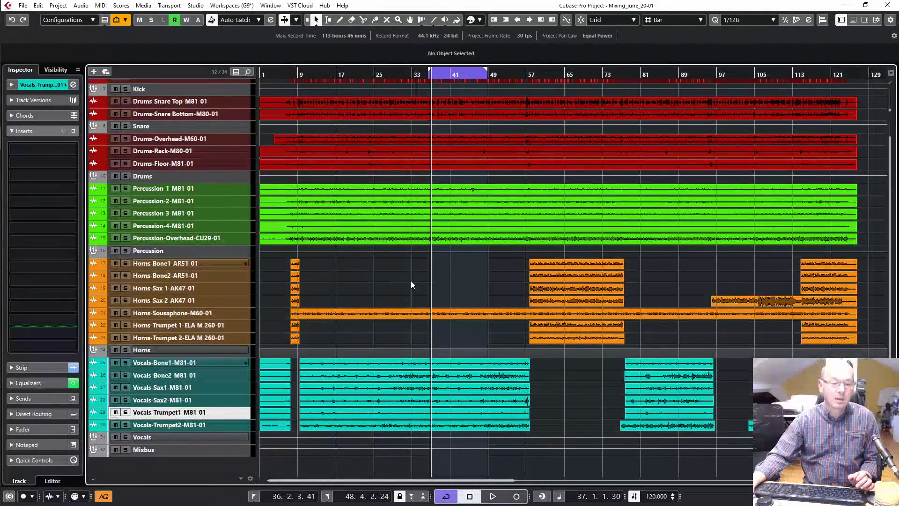
click(278, 74)
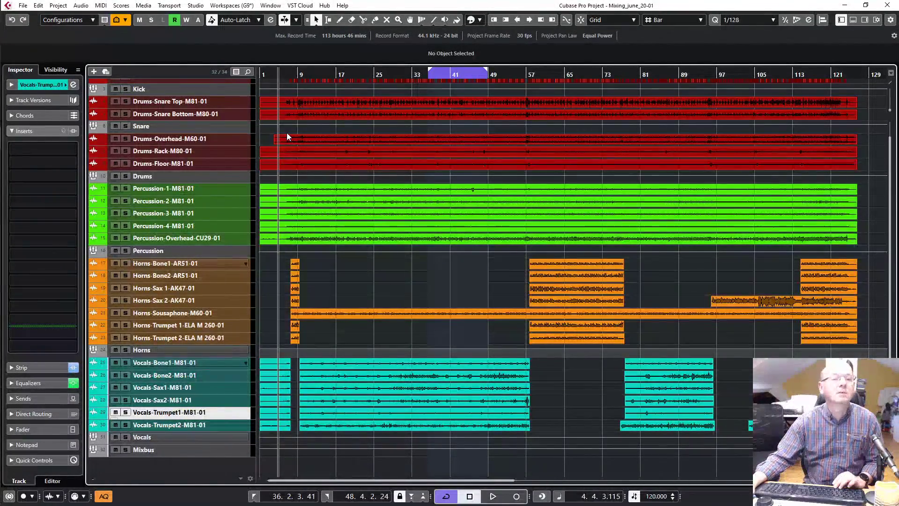
key(space)
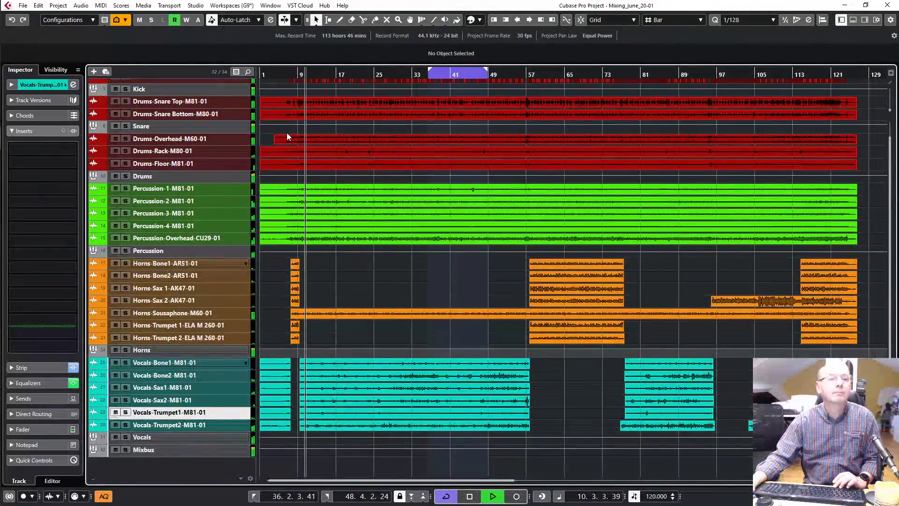
key(space)
Step: Select the Snare group track and play the opening again to about bar 10 to check the snare
key(h)
key(h)
key(h)
key(h)
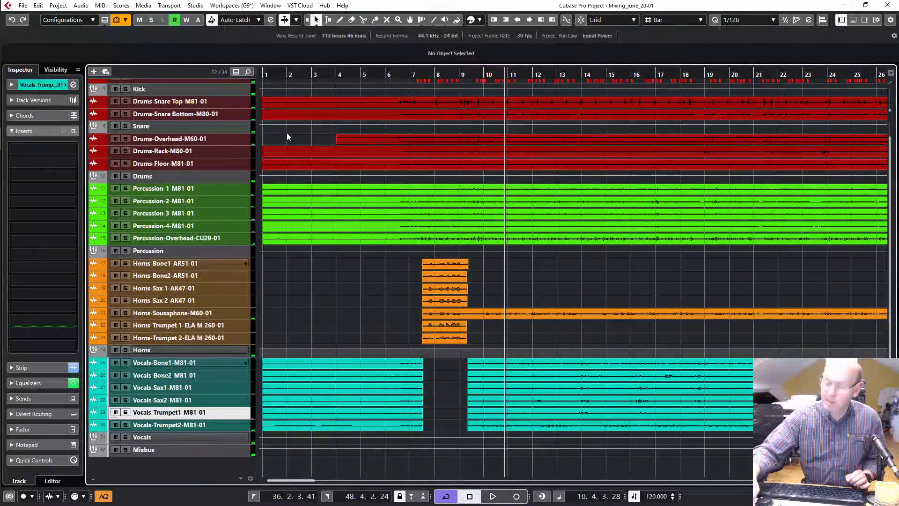
click(223, 129)
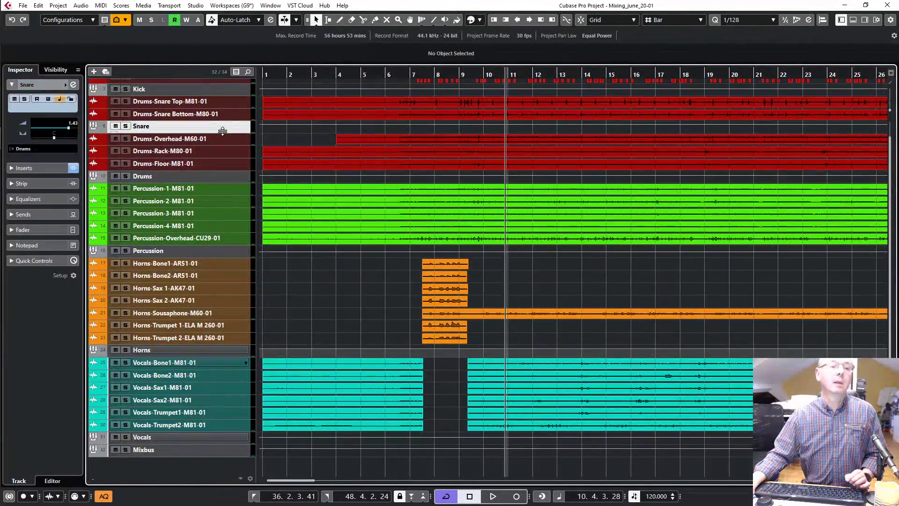
key(shift+h)
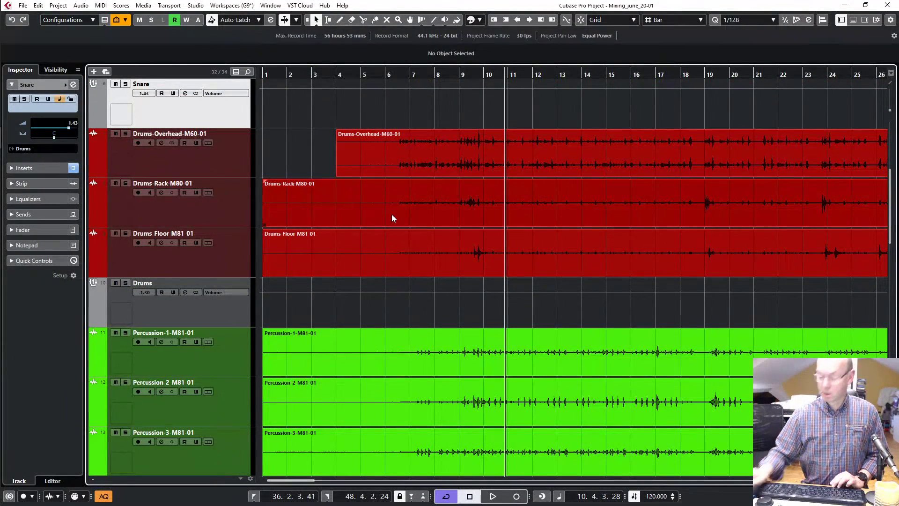
key(KP_Subtract)
key(space)
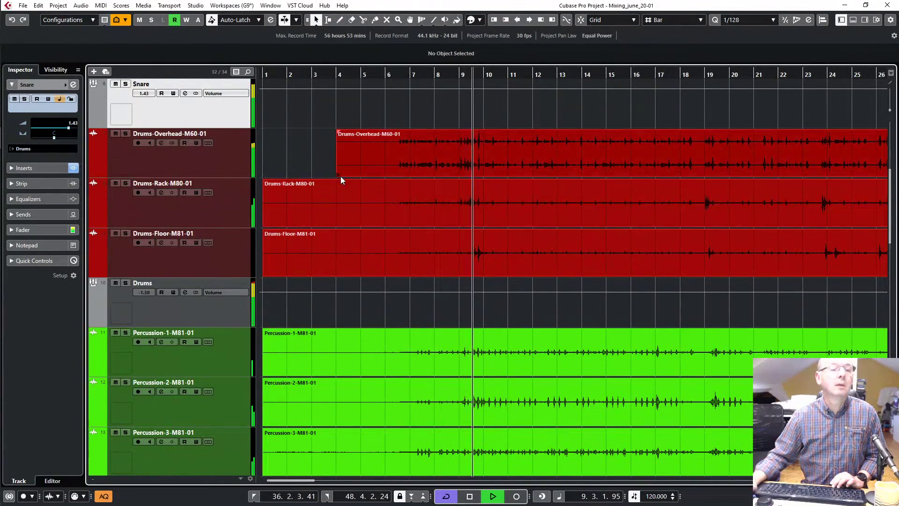
scroll(369, 238, up, 5)
key(space)
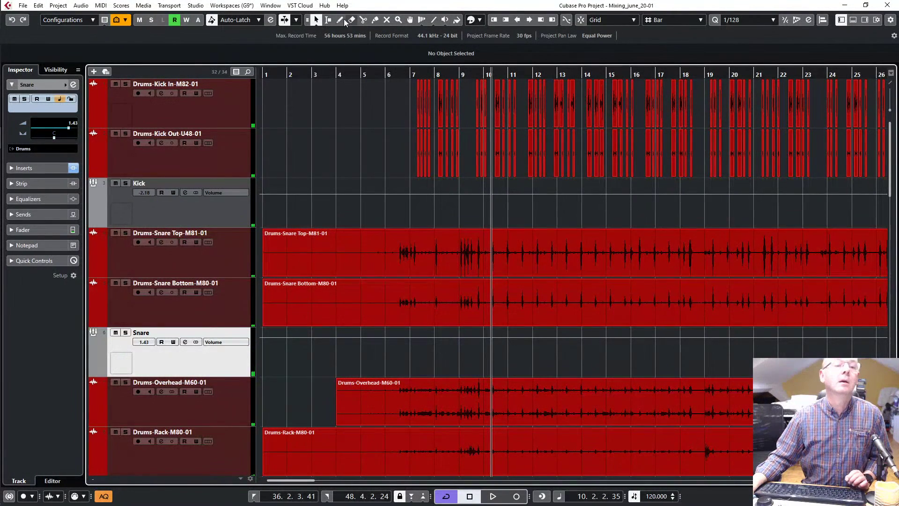
Step: Select about bars 6 to 10 of the Snare group's volume automation with Range Selection and raise it to about 5.14 dB
click(328, 20)
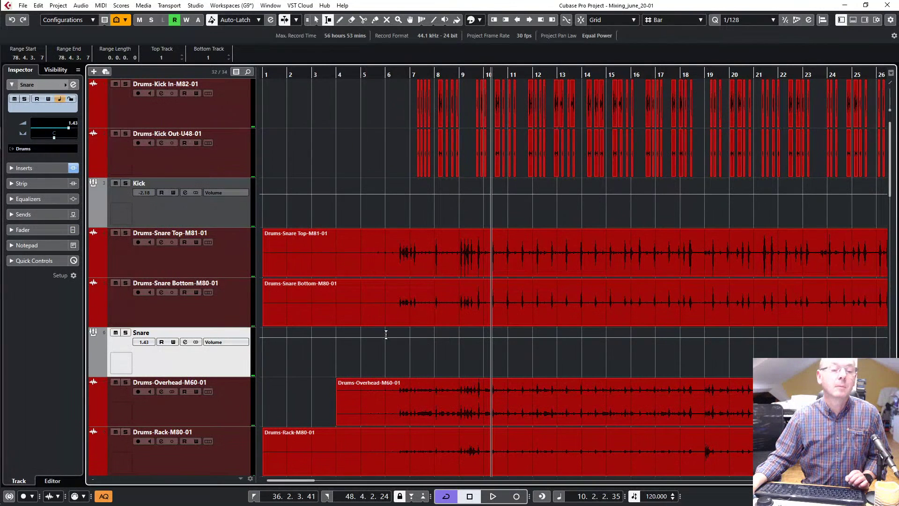
drag(385, 336, 470, 342)
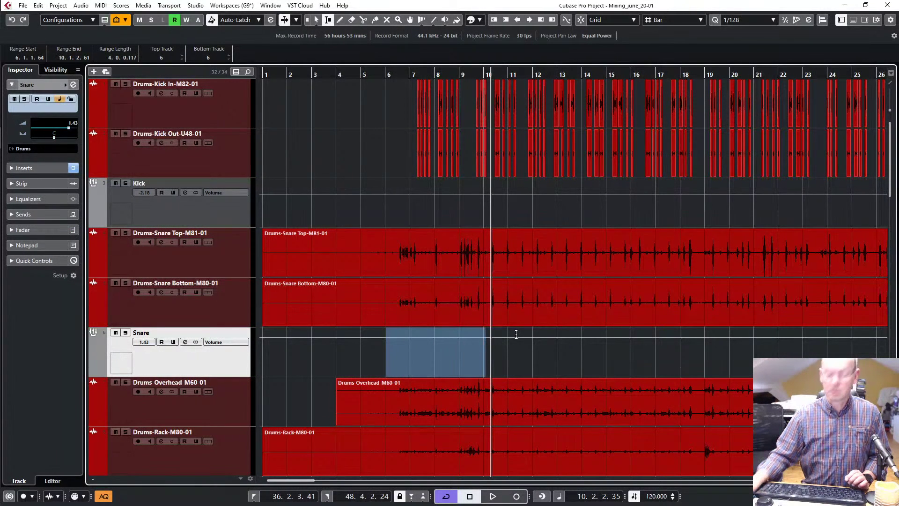
key(space)
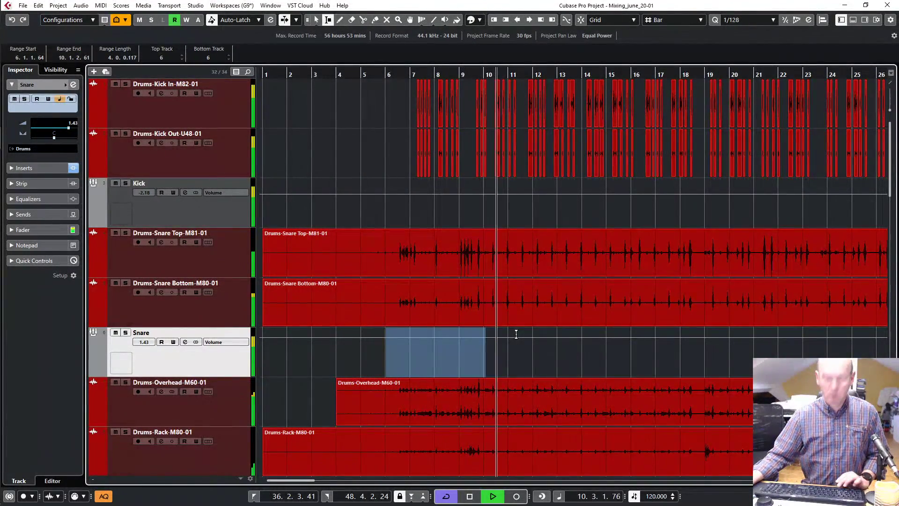
key(space)
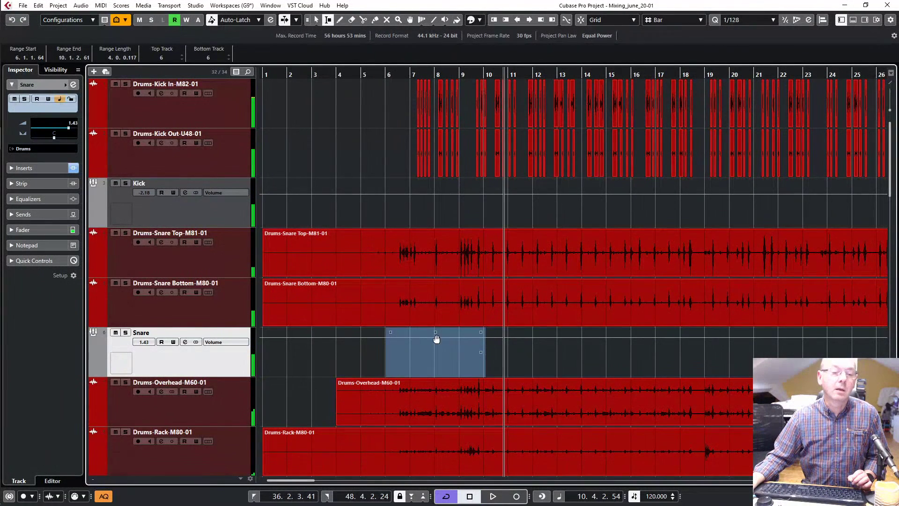
drag(435, 330, 435, 327)
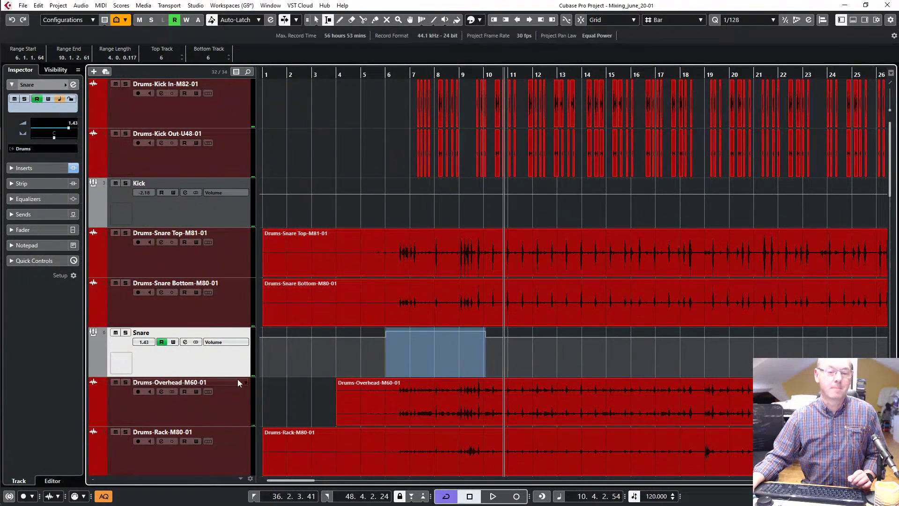
Step: Play the section with the raised Snare volume from about bar 5 and open the Snare channel settings
key(KP_Subtract)
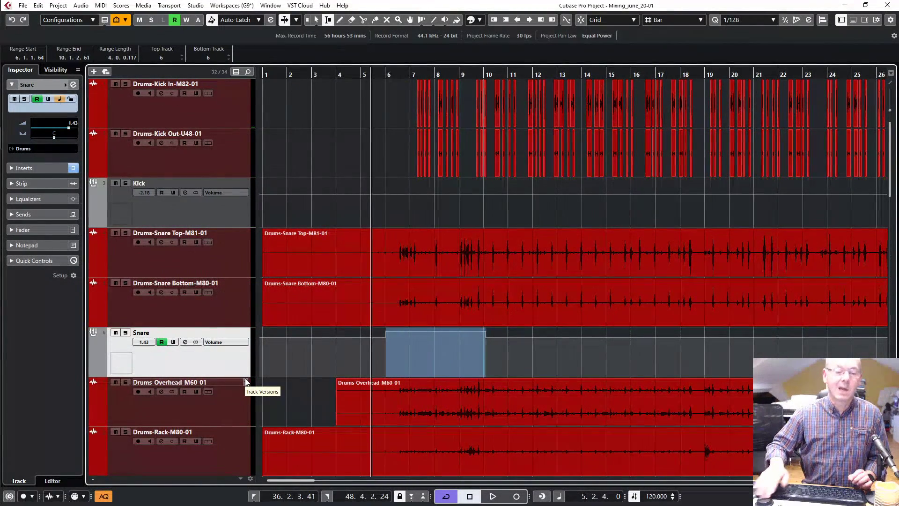
key(space)
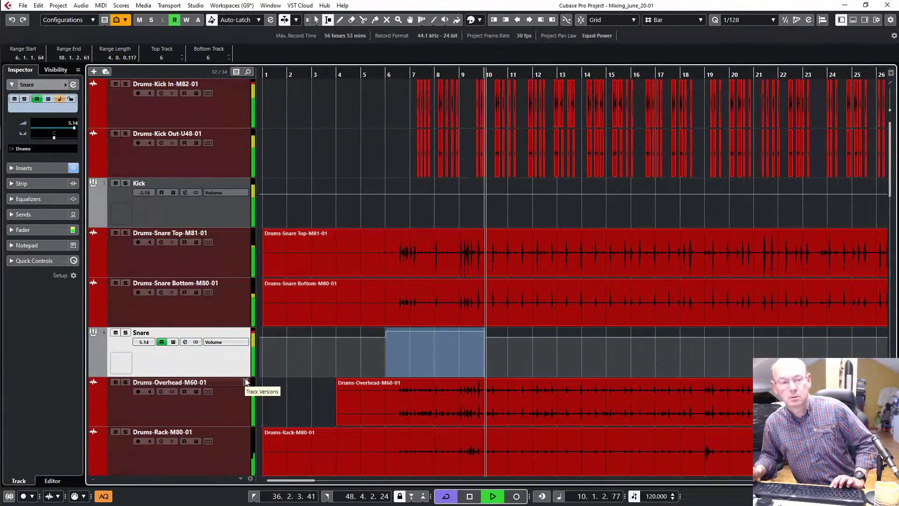
key(space)
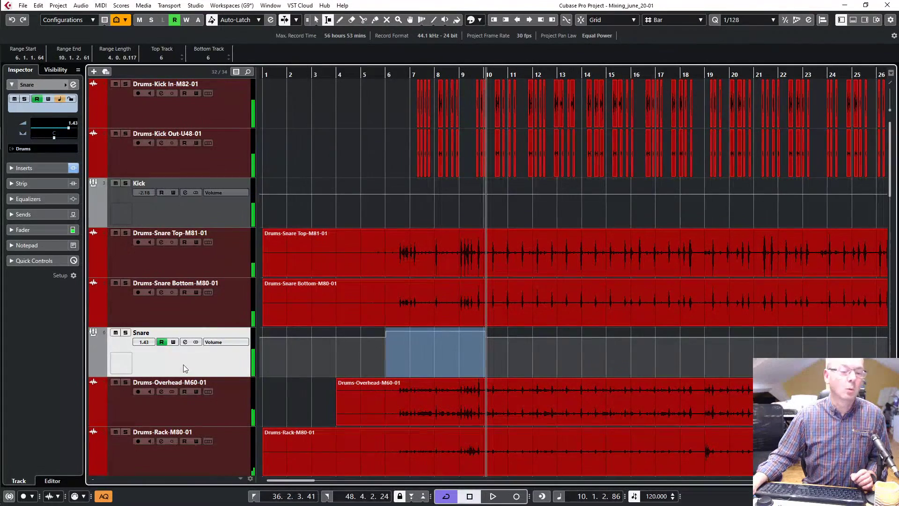
key(e)
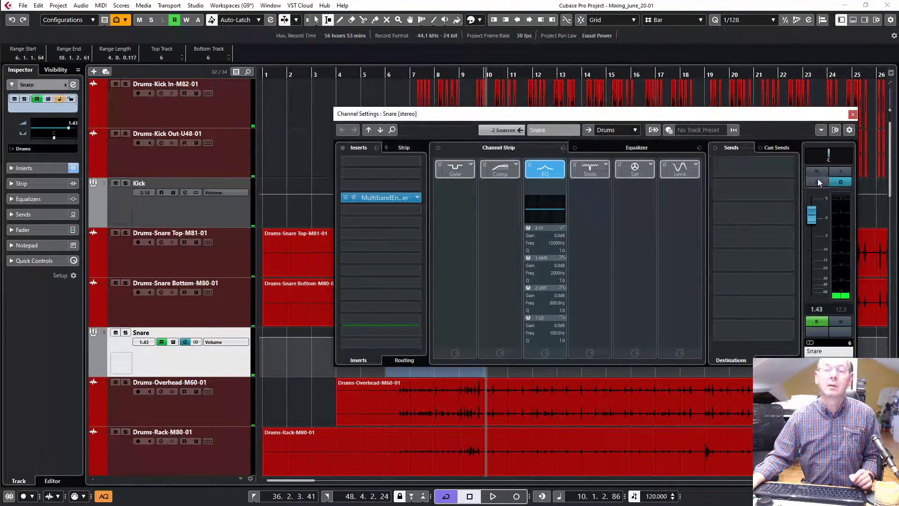
Step: Solo the Snare group during playback and add the REVelation reverb to its seventh insert slot
click(840, 171)
key(space)
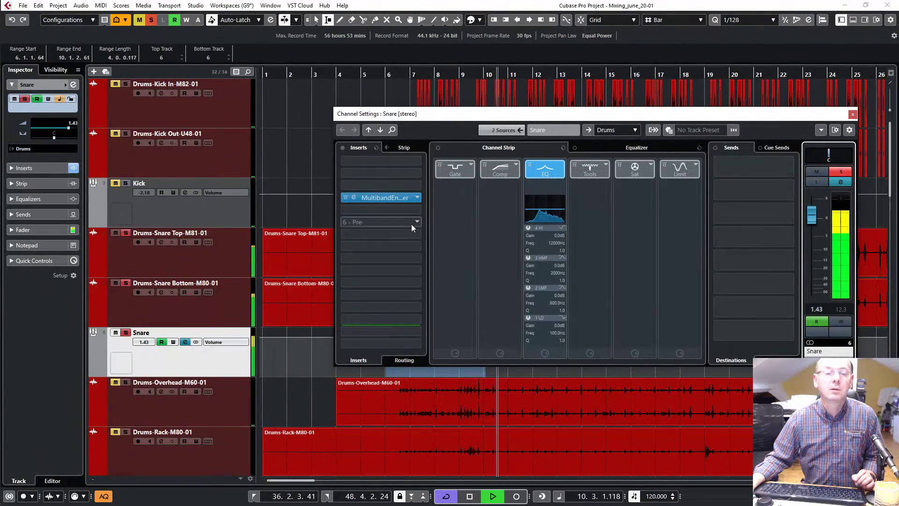
click(412, 224)
text(rev)
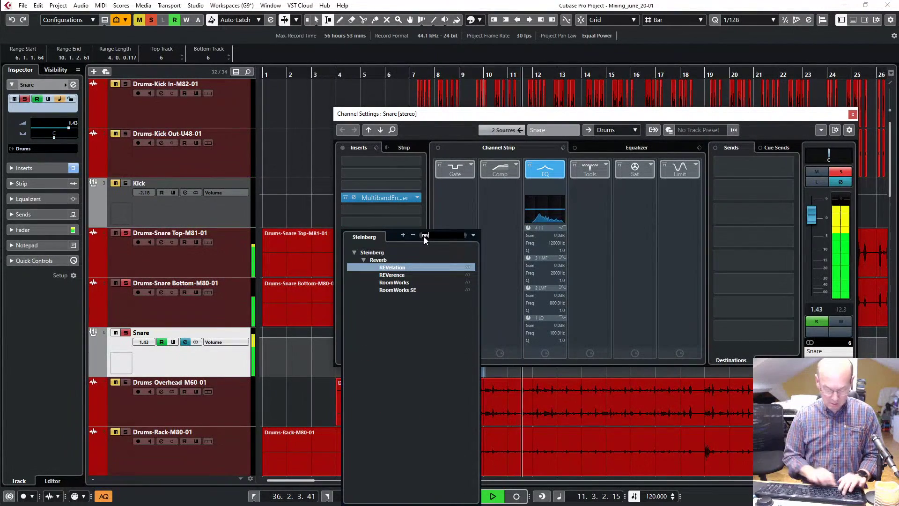
click(409, 268)
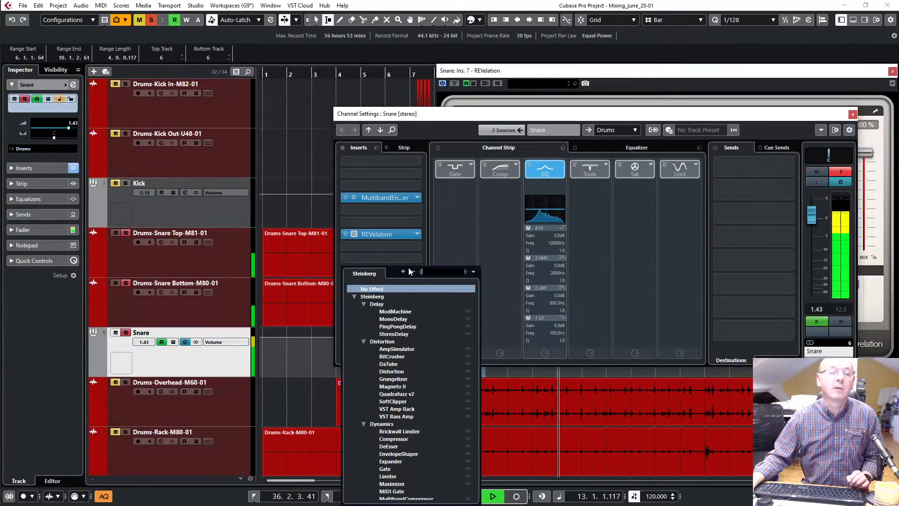
click(536, 104)
drag(577, 71, 533, 78)
Step: Lower the REVelation mix to 11% and load the Drum Cave Warm preset
drag(820, 160, 823, 242)
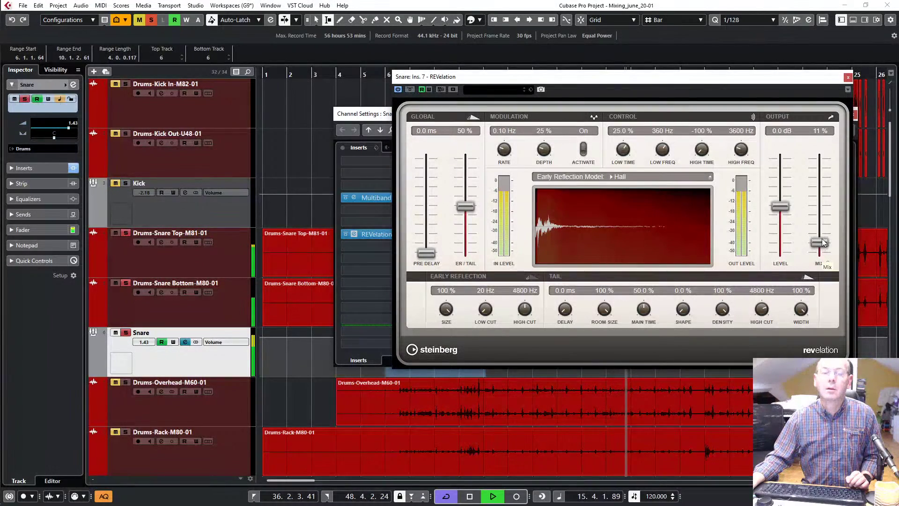
click(502, 91)
click(512, 221)
key(Down)
key(Down)
key(Down)
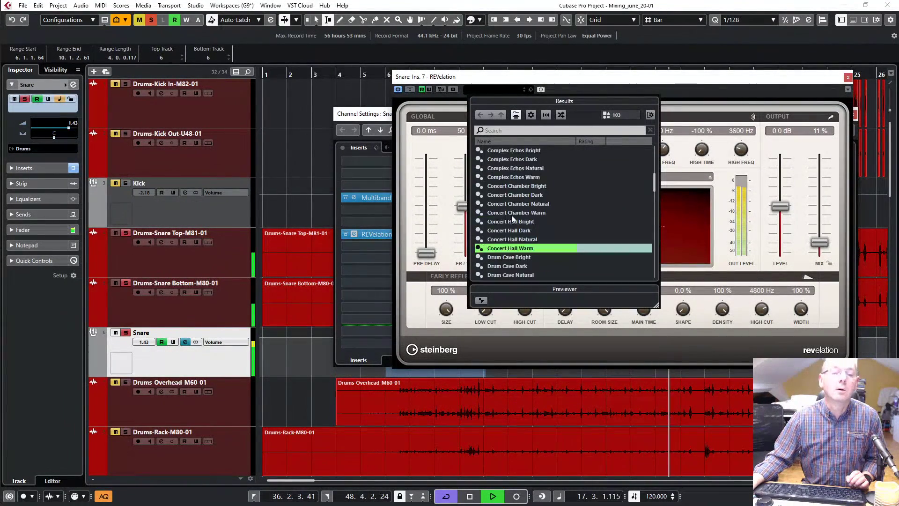
scroll(512, 218, down, 2)
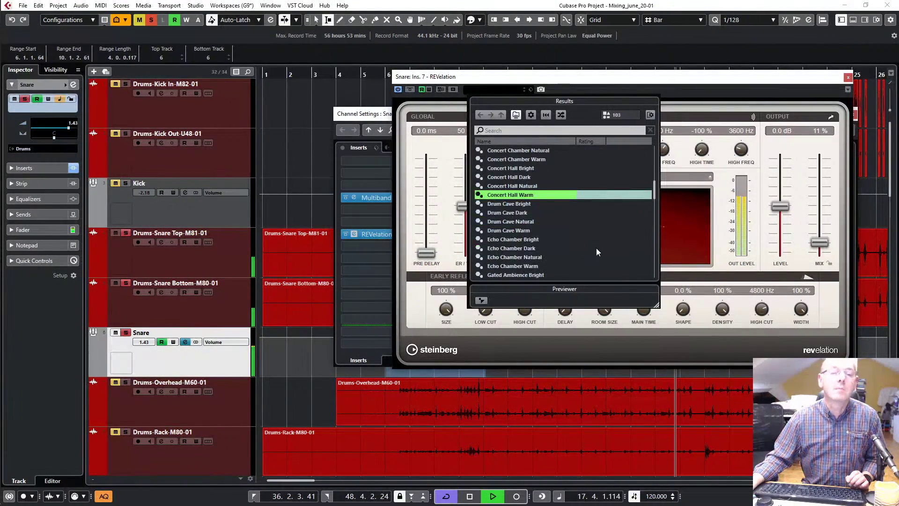
click(525, 232)
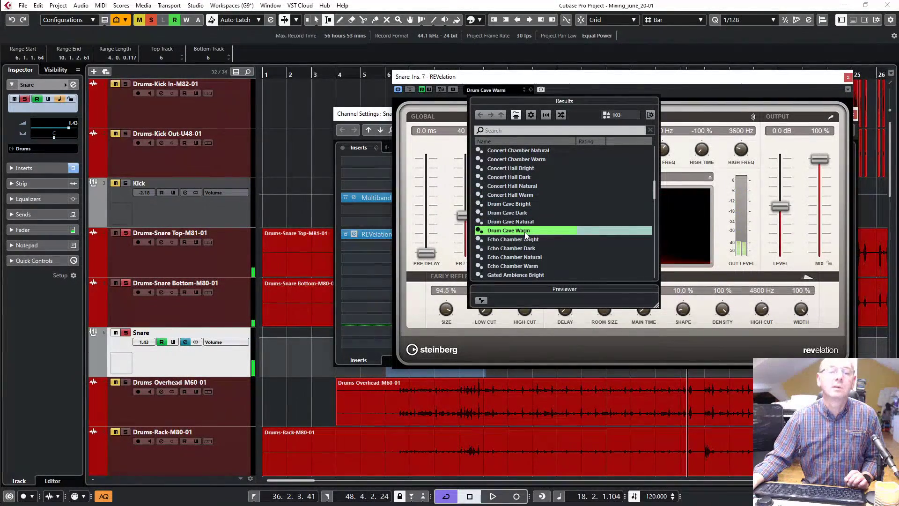
click(664, 84)
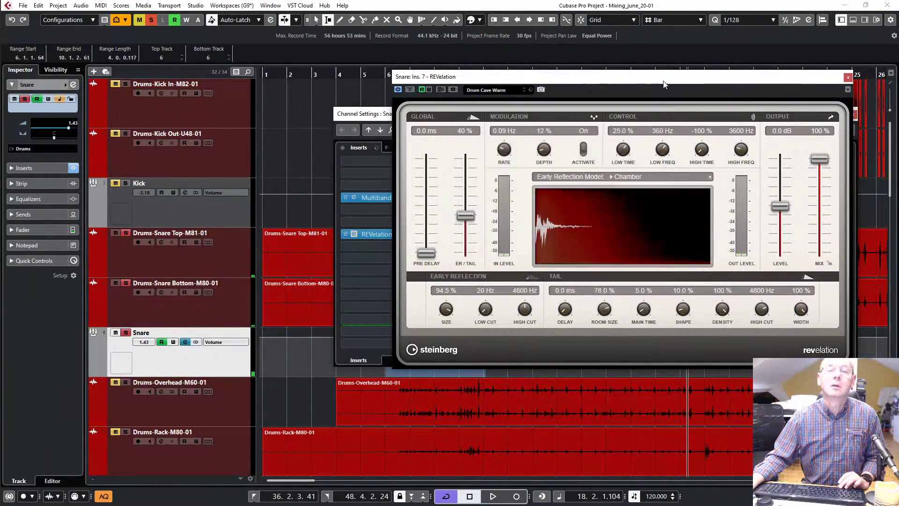
Step: Play the soloed snare, set the REVelation mix to 9% and lock the mix value against preset changes
key(space)
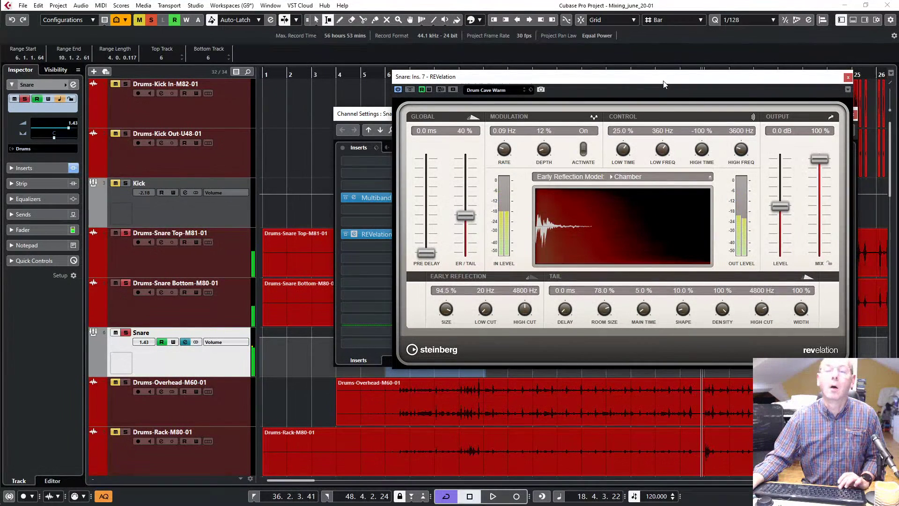
drag(820, 159, 823, 251)
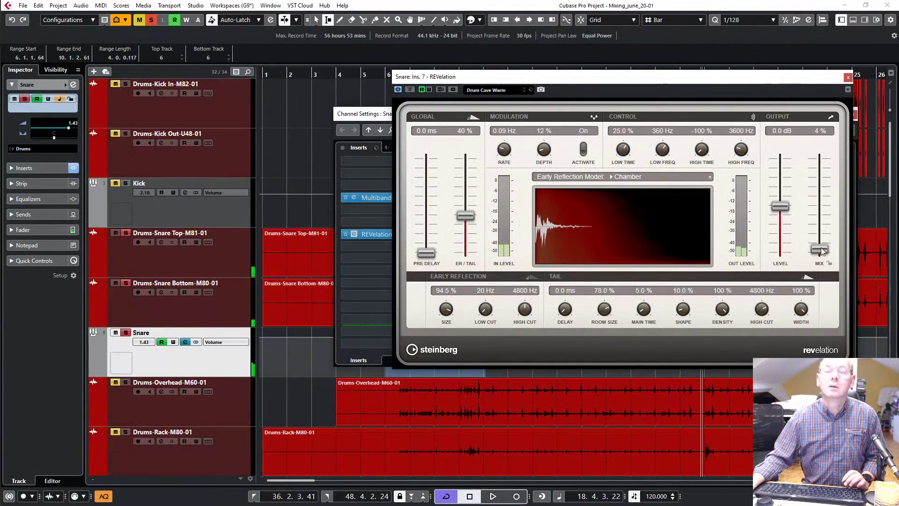
key(space)
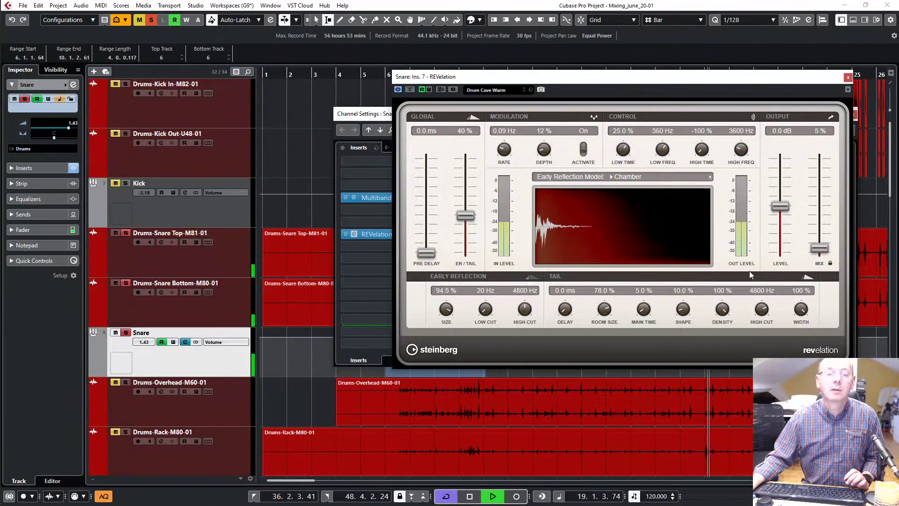
mouse_move(820, 251)
mouse_down()
mouse_move(821, 238)
mouse_move(821, 245)
mouse_up()
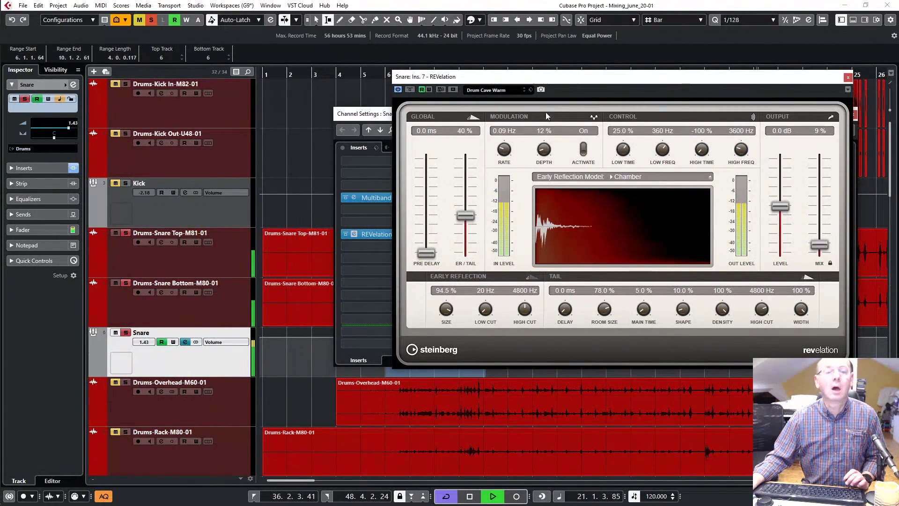
Step: Load the Large Studio Bright preset in the snare's REVelation and set the mix to 11%
click(510, 90)
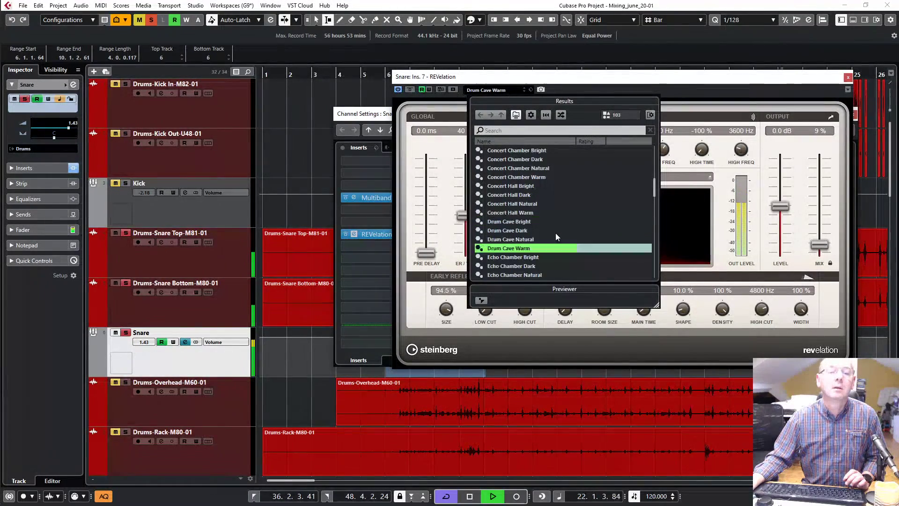
scroll(574, 192, down, 4)
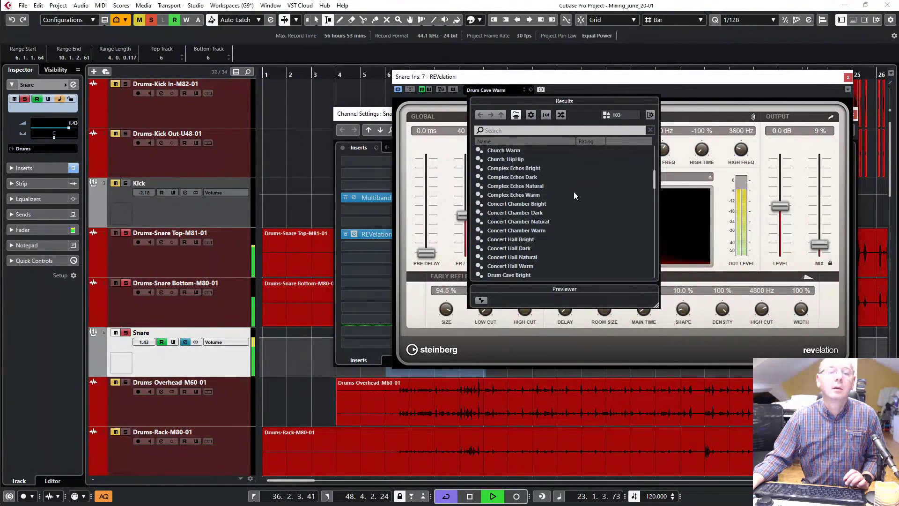
scroll(574, 192, down, 6)
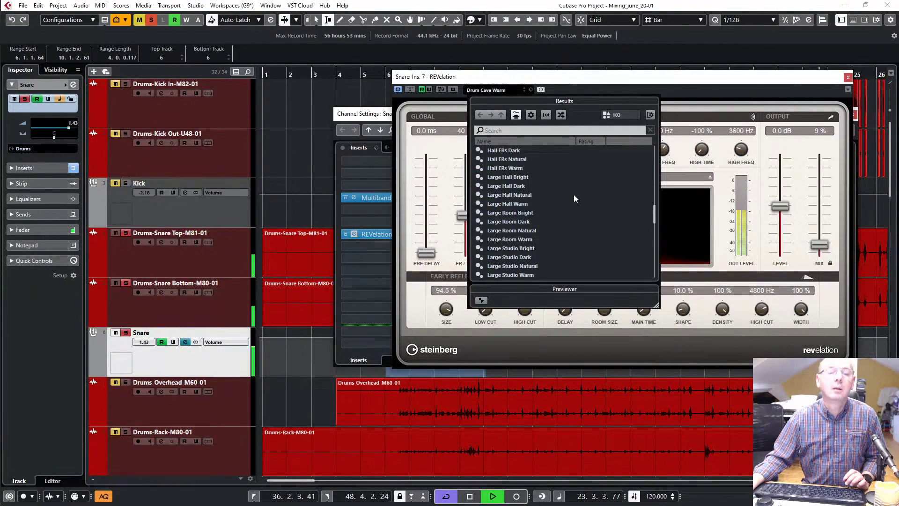
click(529, 249)
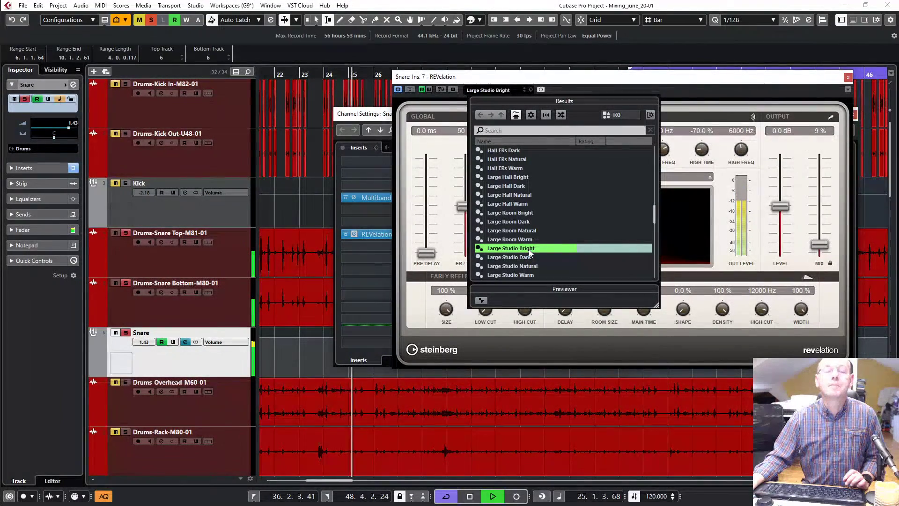
double_click(529, 249)
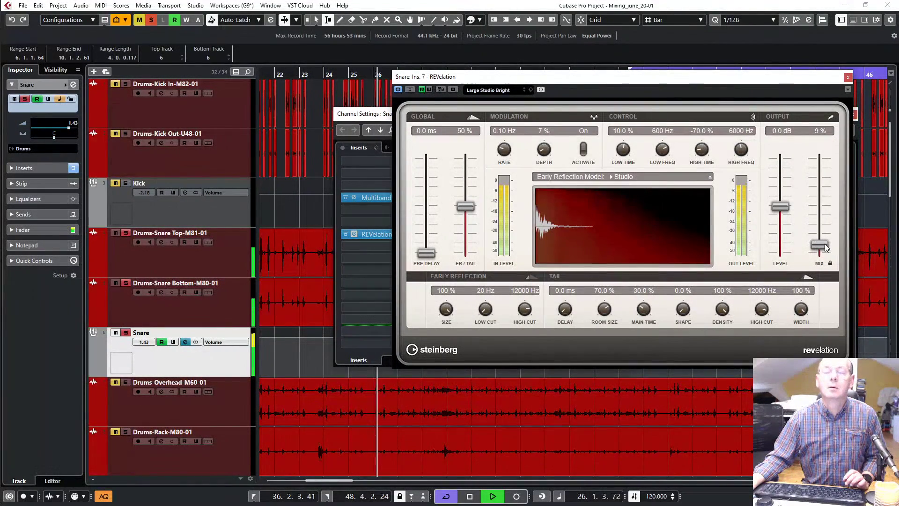
drag(823, 245, 824, 243)
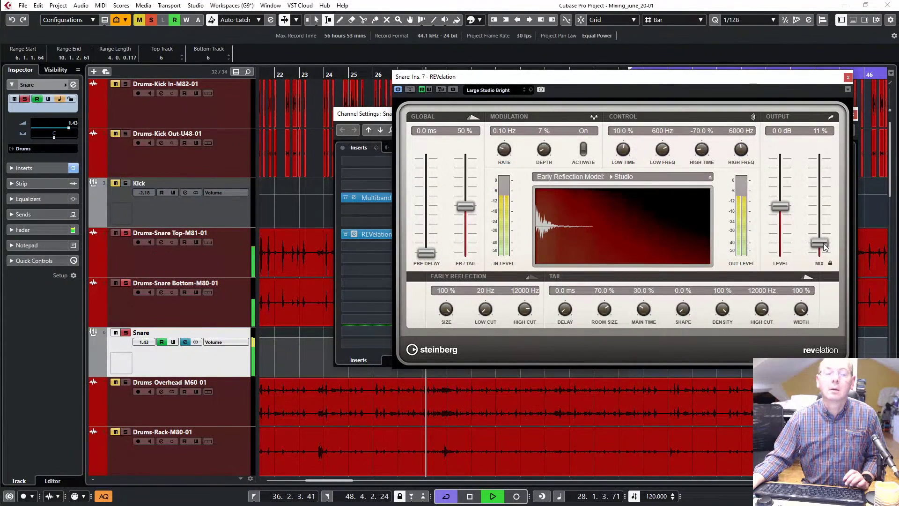
Step: Close the snare reverb, unsolo the Snare group to hear it in the full mix, and close its channel settings
click(847, 77)
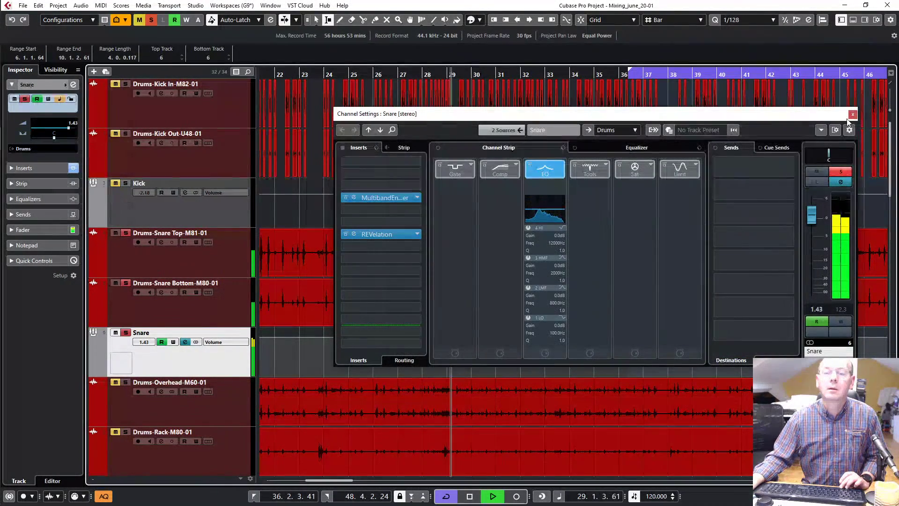
click(840, 172)
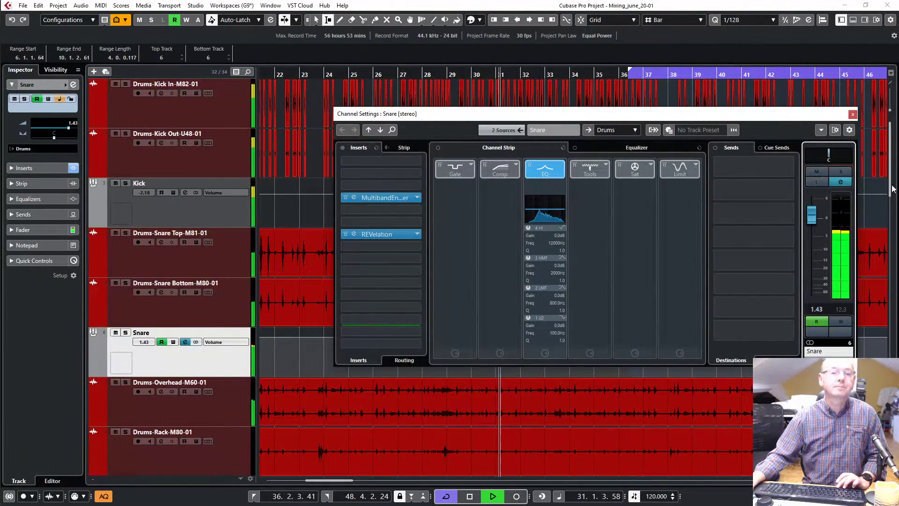
click(853, 114)
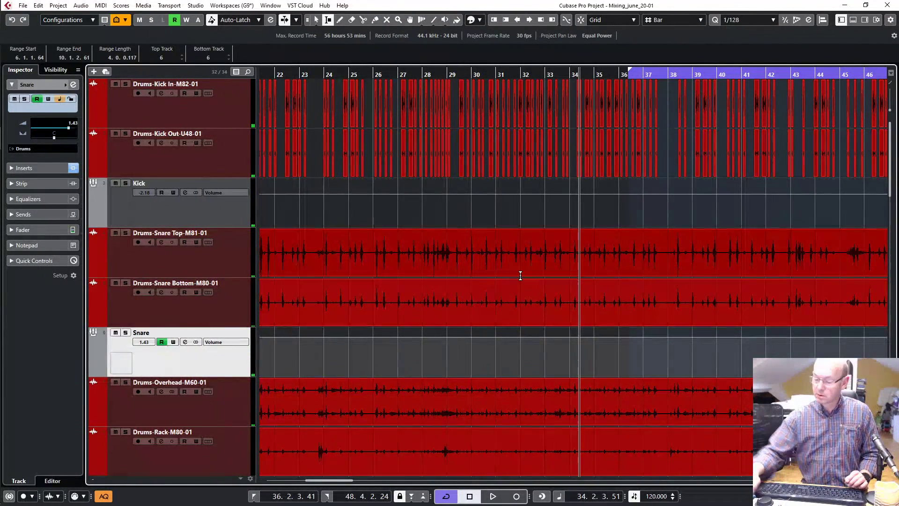
Step: Shrink the track heights, select the Drums group and raise its volume to 1.61 dB while playing from about bar 34
key(alt+Up)
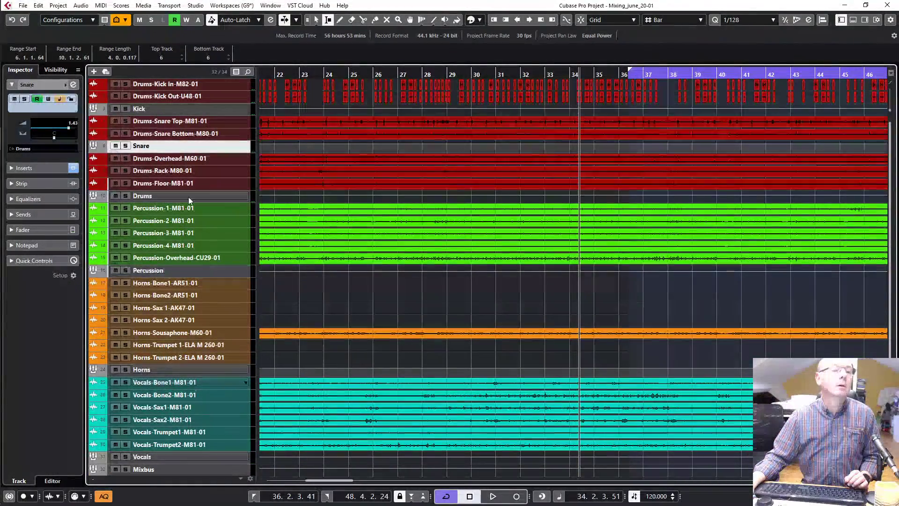
click(202, 197)
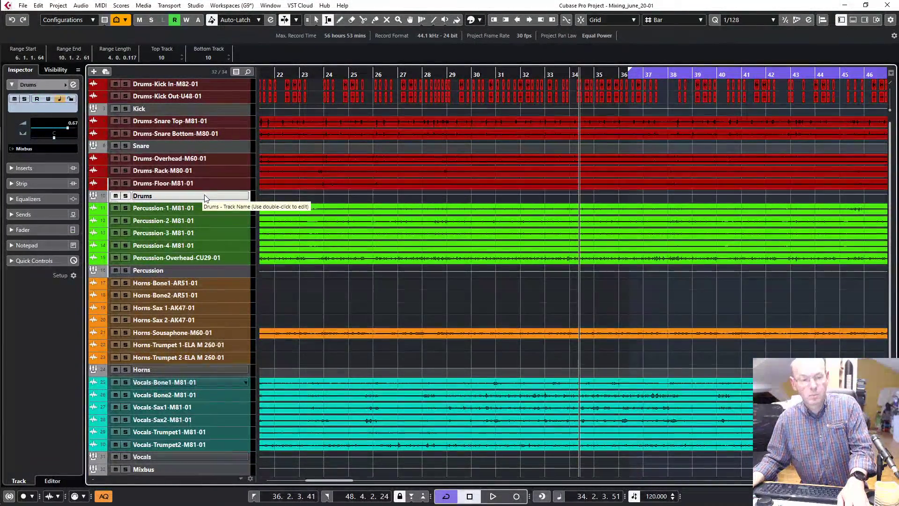
key(space)
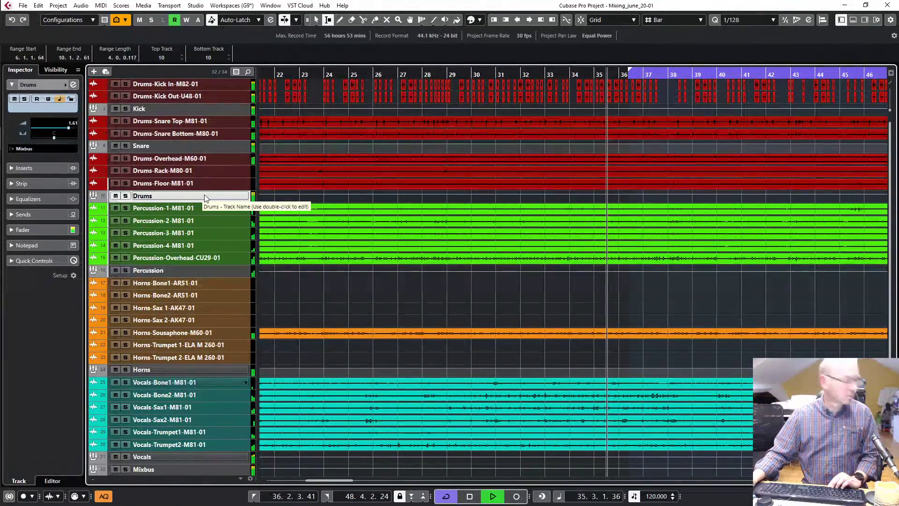
key(space)
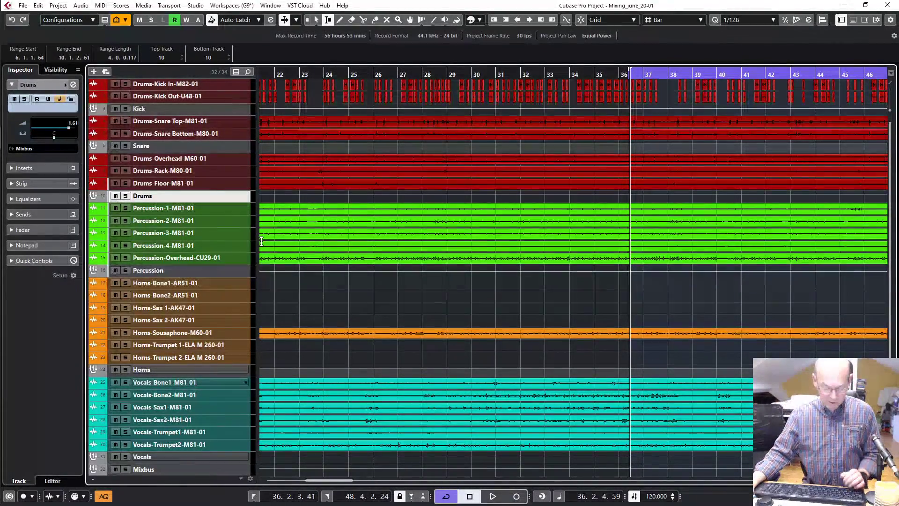
Step: Open the MixConsole, add Compressor to the Mixbus channel's second insert slot and bypass it
key(F3)
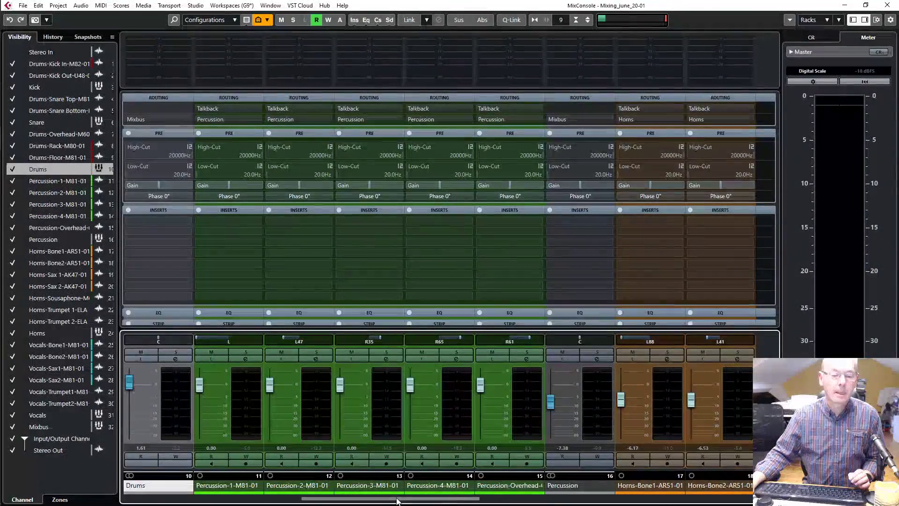
scroll(277, 281, right, 5)
scroll(655, 226, right, 2)
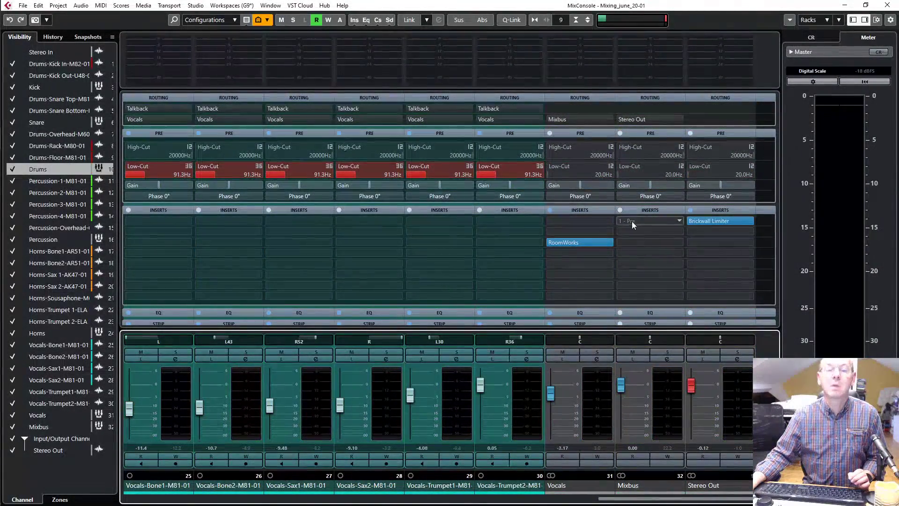
click(678, 232)
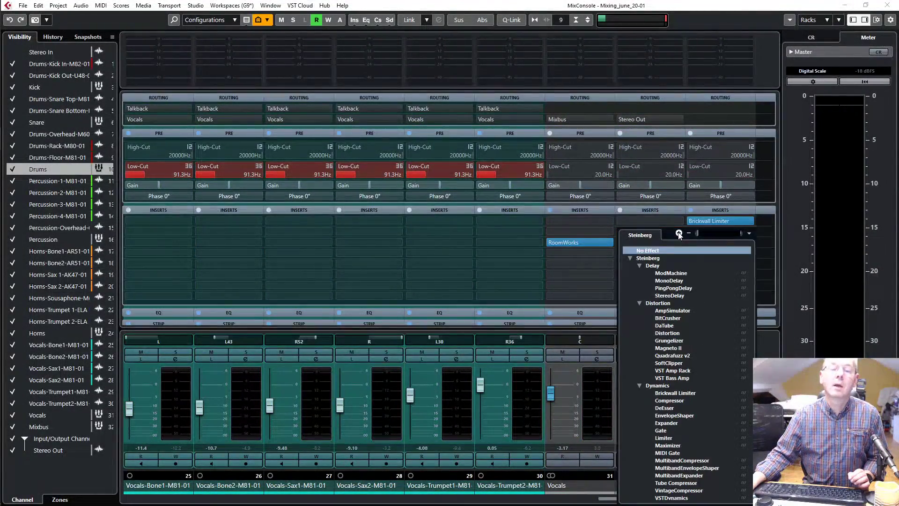
text(comp)
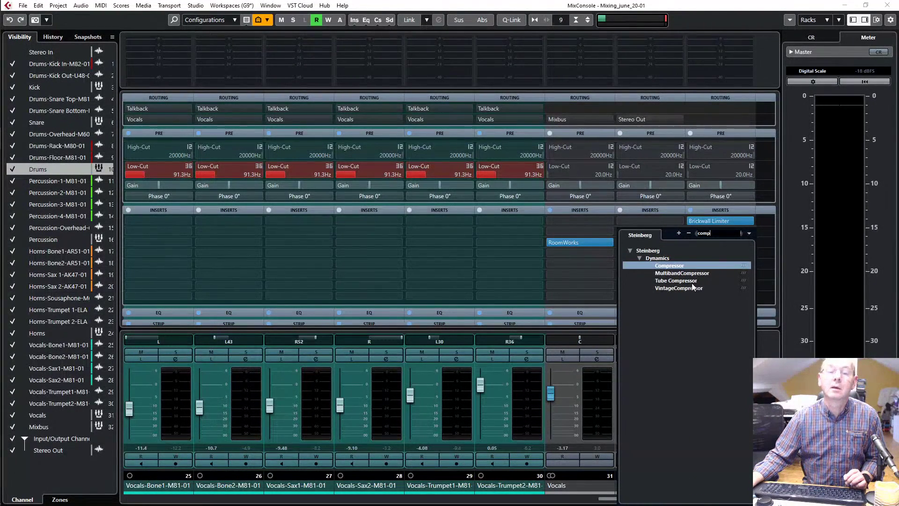
click(691, 267)
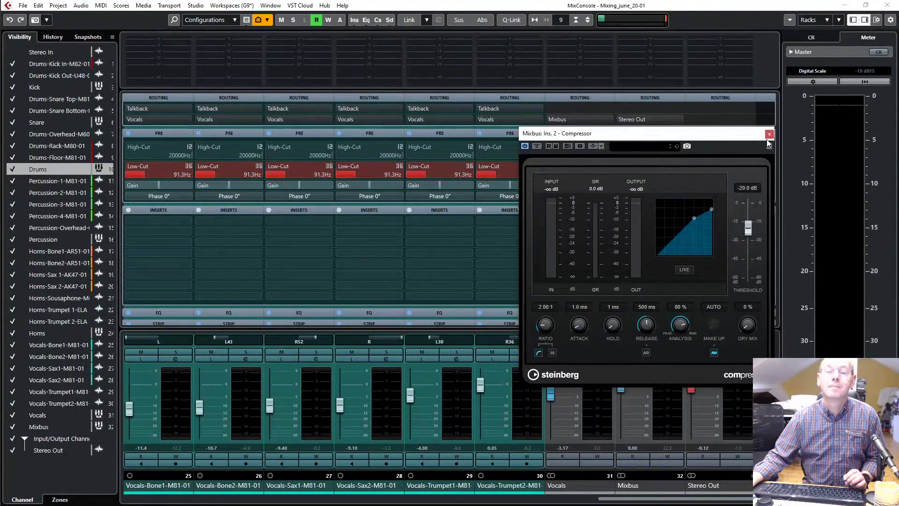
drag(688, 133, 388, 113)
Step: Add the Frequency EQ to the Mixbus channel's third insert slot and bypass it
click(678, 244)
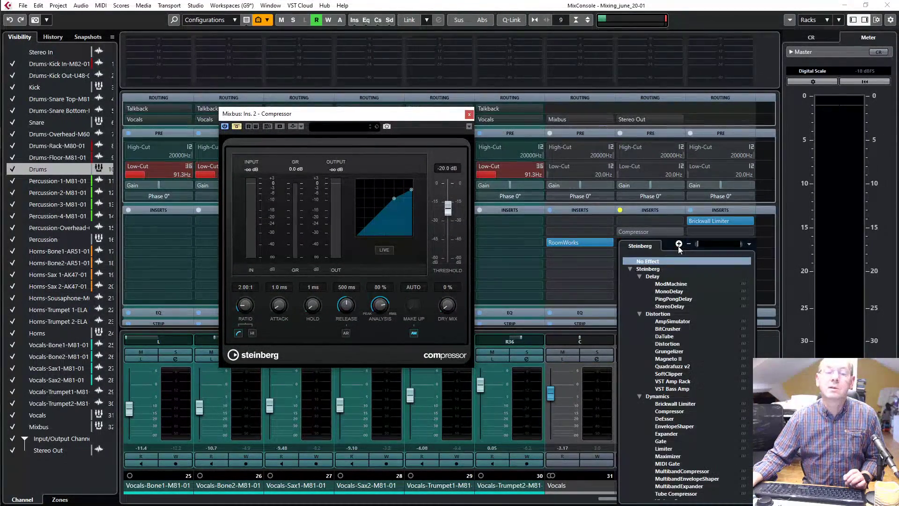
text(freq)
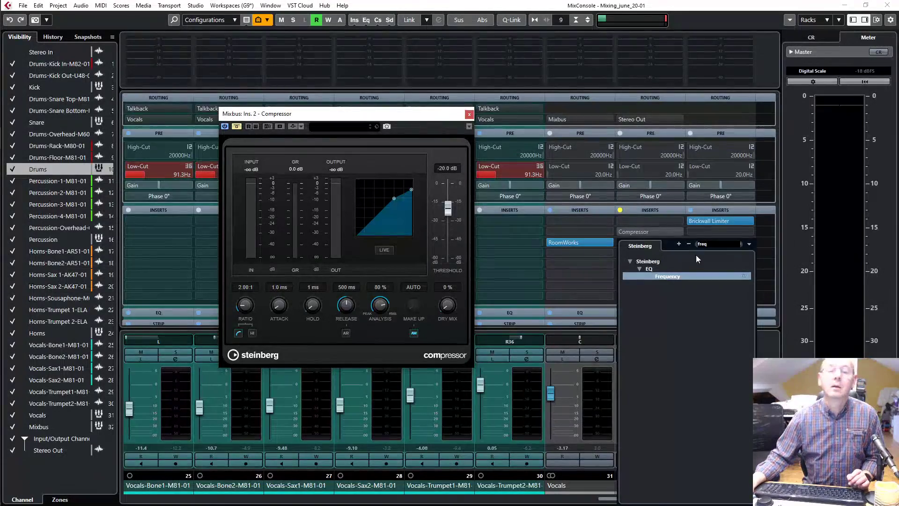
click(673, 275)
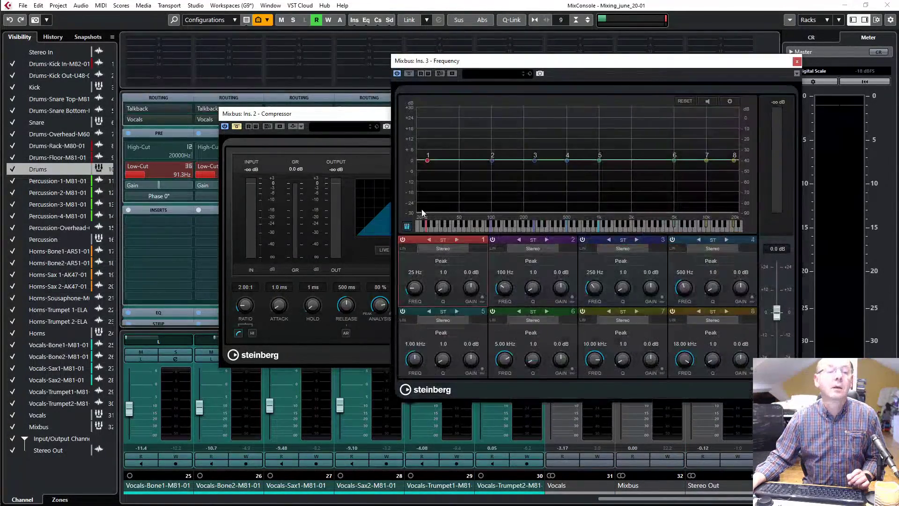
click(408, 73)
drag(561, 62, 276, 155)
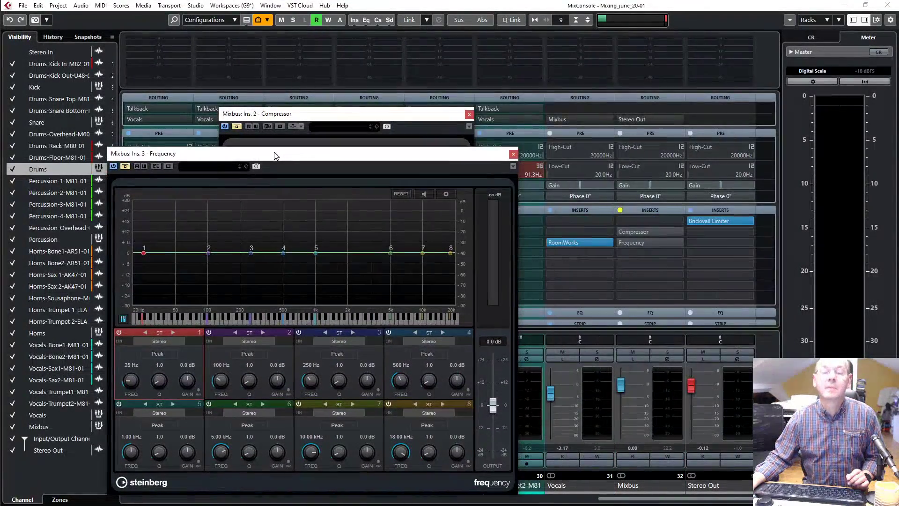
Step: Add Maximizer to the Mixbus channel's fifth insert slot and bypass it
click(678, 264)
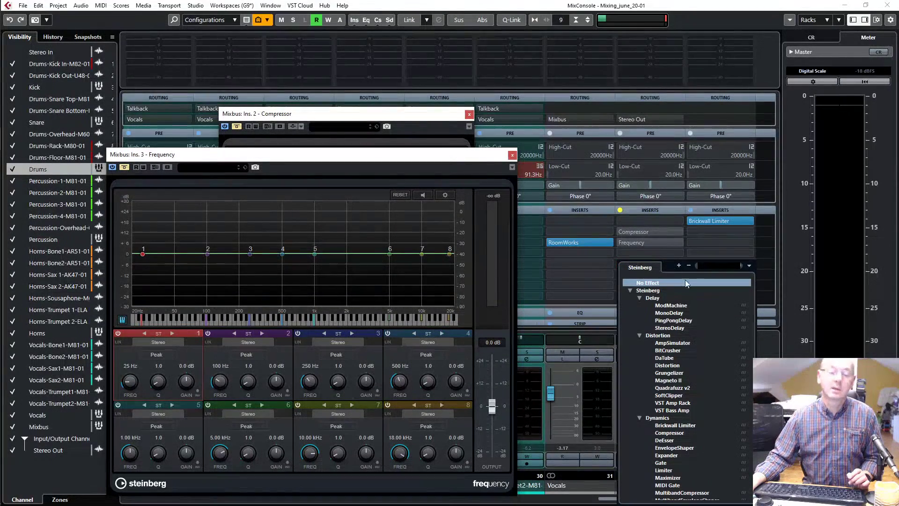
text(maxi)
click(706, 298)
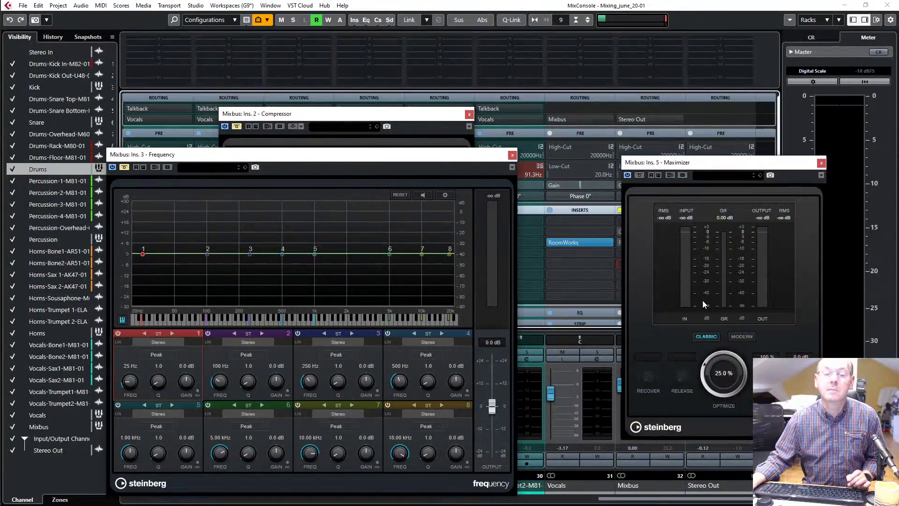
Step: Activate the Mixbus Compressor and, during playback, set ratio 2.42:1, attack 33.5 ms and release 69 ms
click(406, 117)
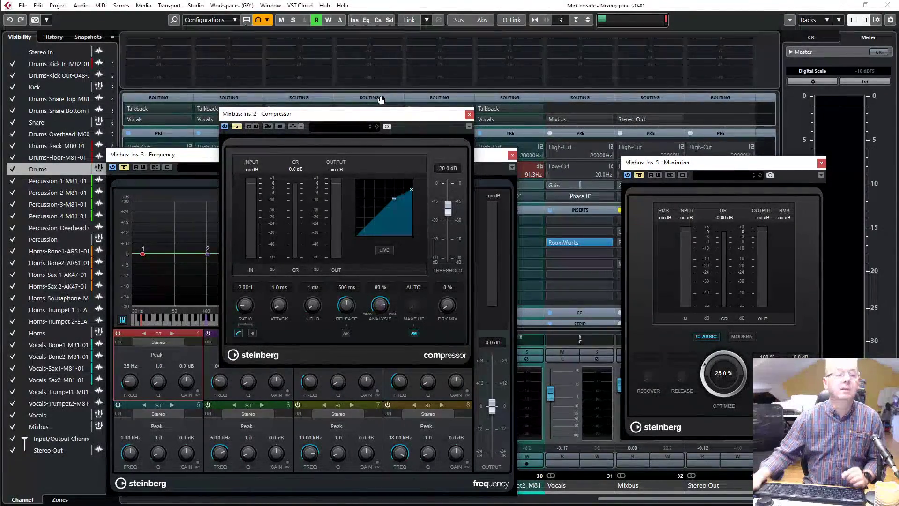
key(space)
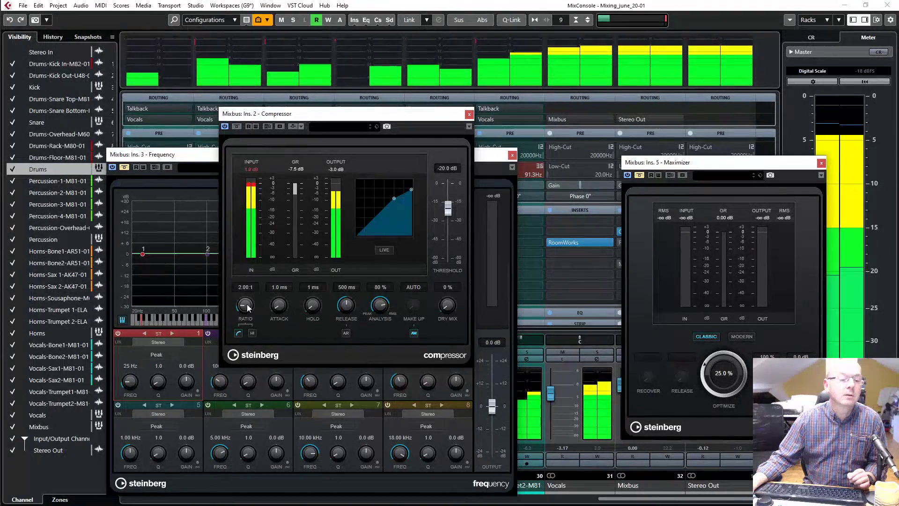
scroll(248, 309, up, 6)
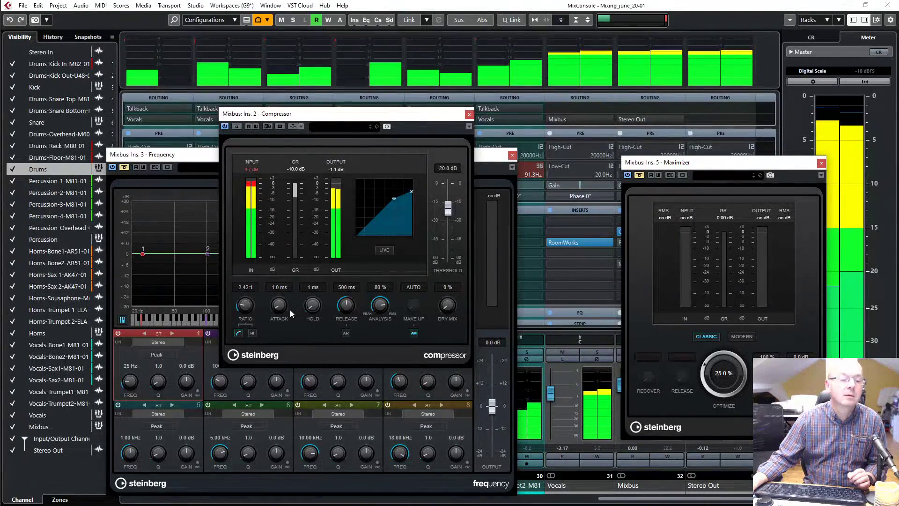
scroll(279, 306, up, 5)
scroll(282, 277, up, 1)
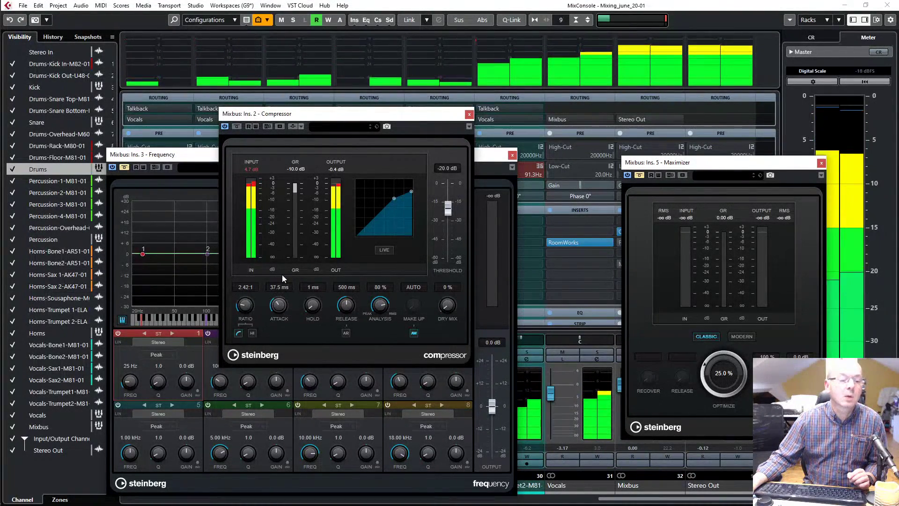
scroll(347, 305, down, 8)
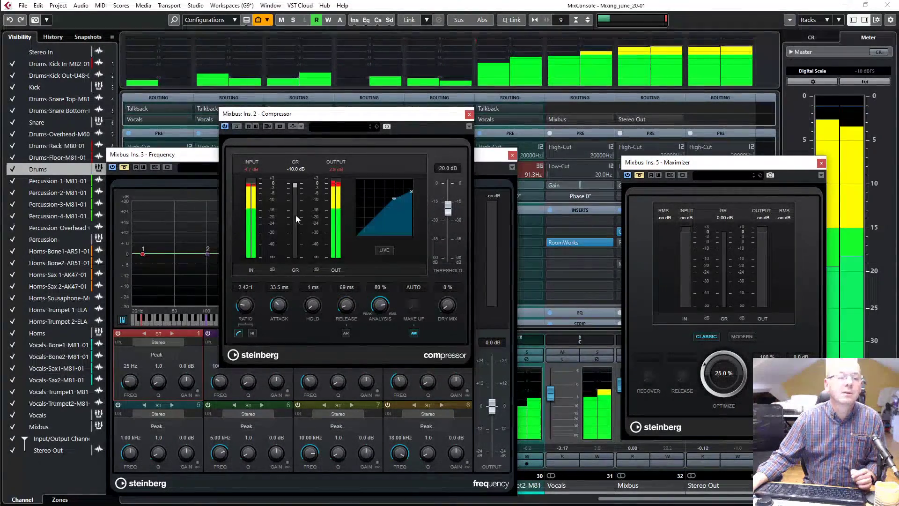
Step: Compare the mix with the Compressor bypassed and active, leave it active and close its window
click(237, 127)
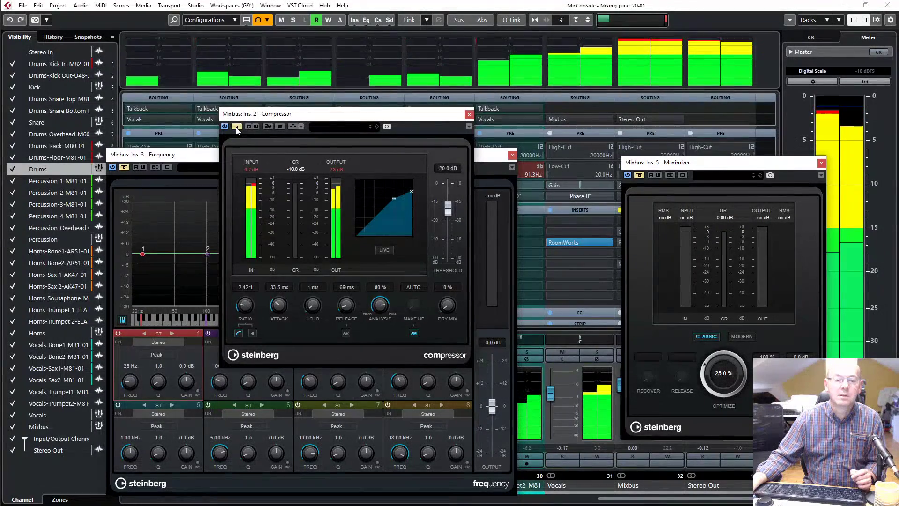
click(237, 127)
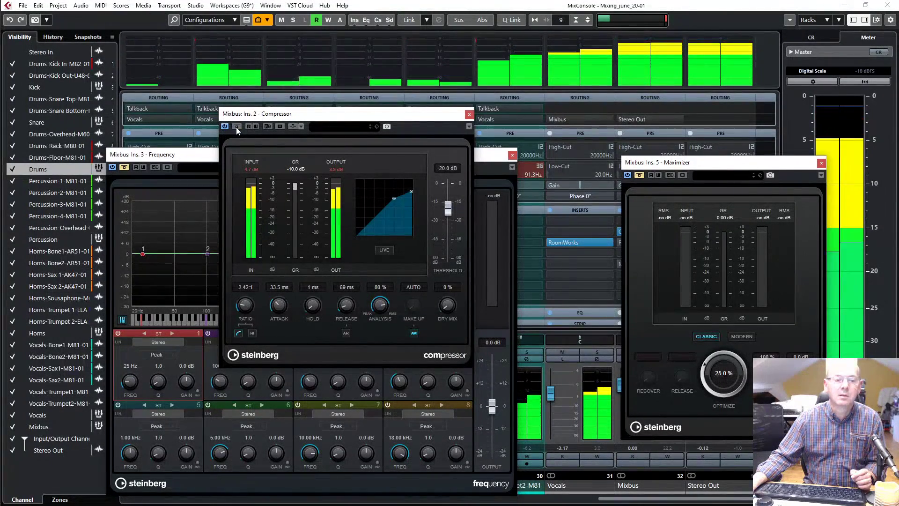
click(469, 114)
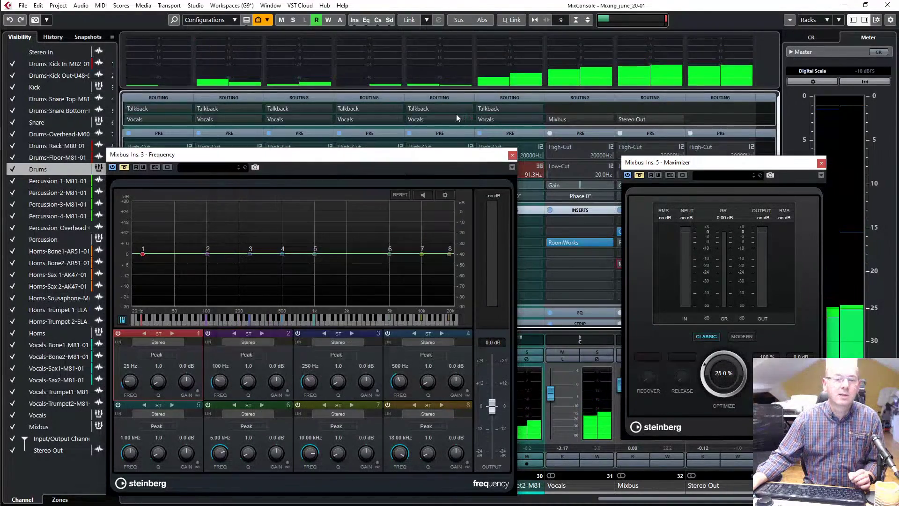
Step: Activate the Frequency EQ, switch band 1 to mid/side processing and move its mid node to about 39 Hz at 5.8 dB
click(124, 168)
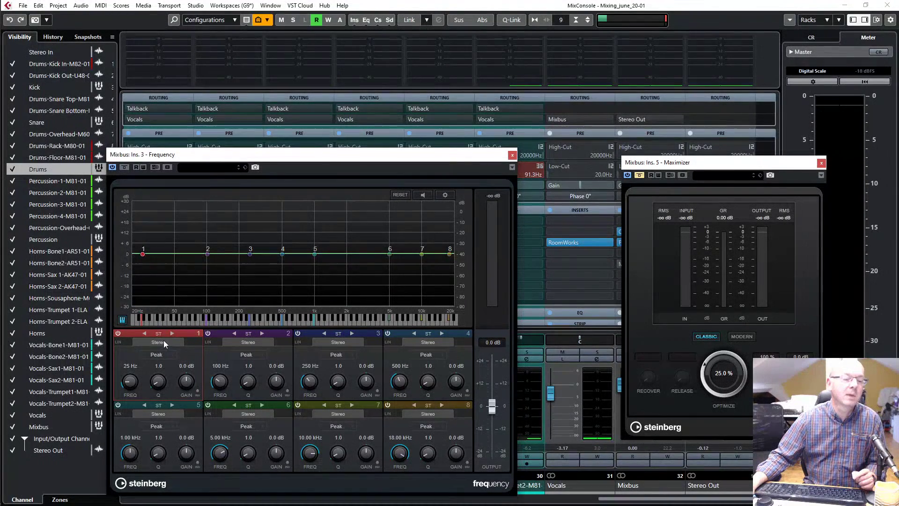
mouse_move(143, 253)
mouse_down()
mouse_move(142, 226)
mouse_move(149, 252)
mouse_up()
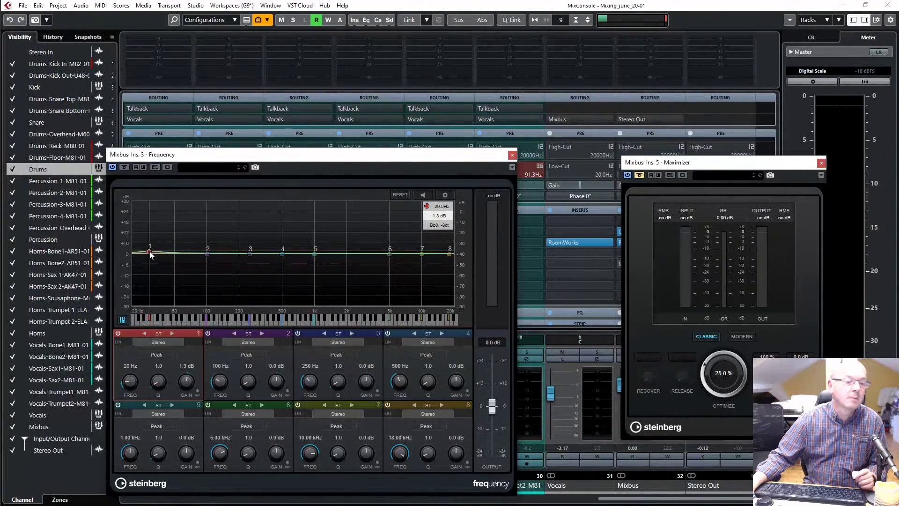
click(172, 333)
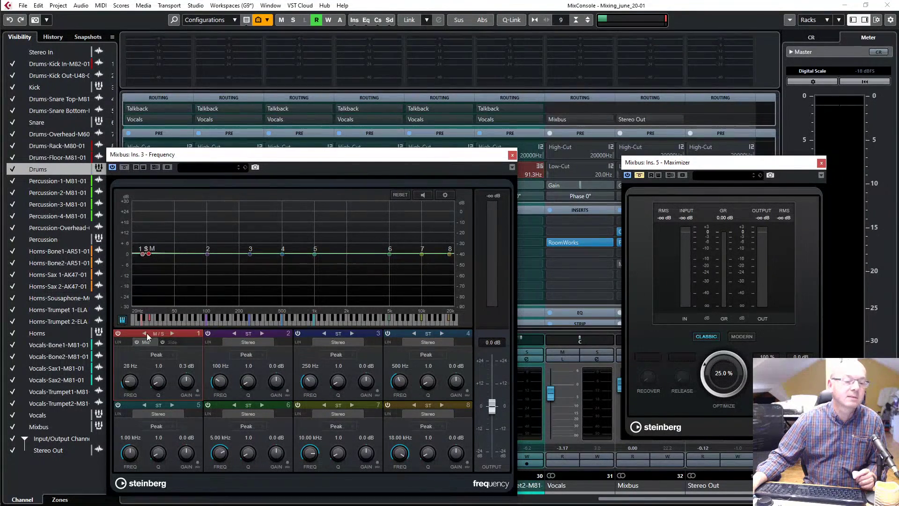
drag(148, 253, 162, 246)
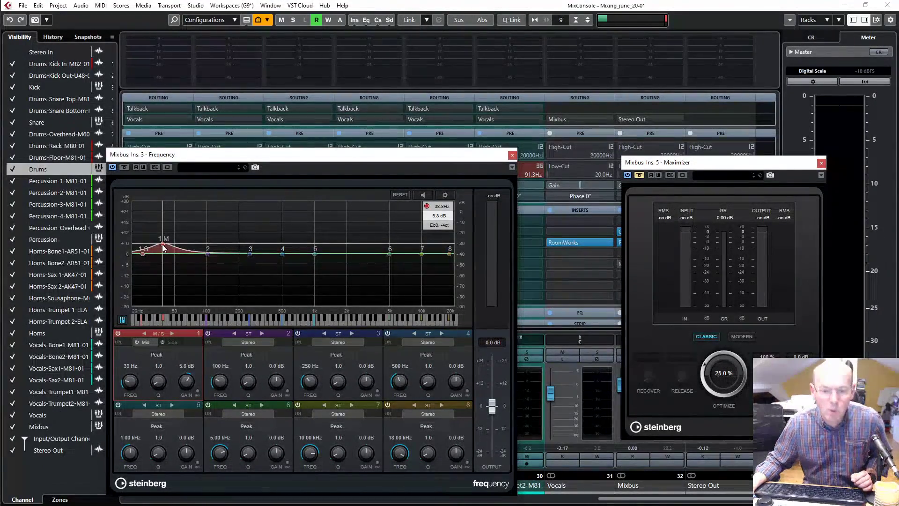
Step: Set band 1's mid filter to Cut 48 at about 20 Hz and move the side node to about 40 Hz
click(167, 356)
click(169, 398)
mouse_move(164, 248)
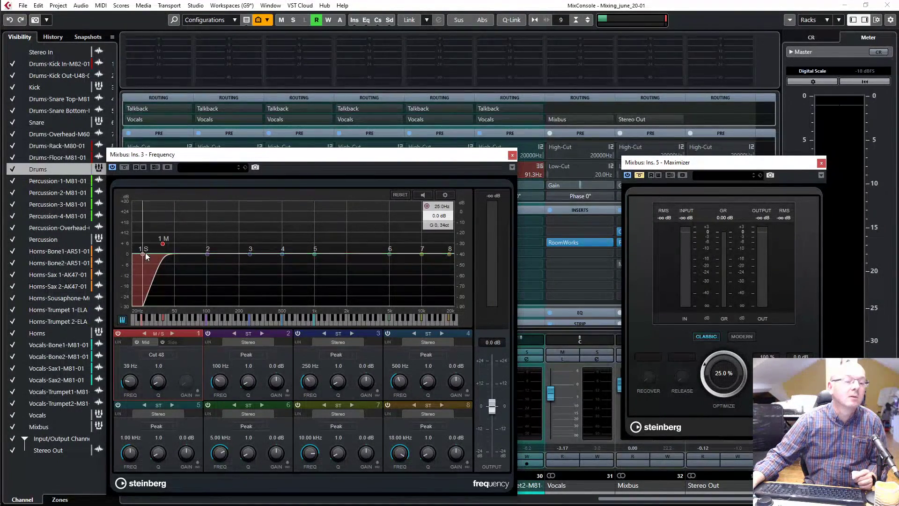
mouse_move(162, 244)
mouse_down()
mouse_move(133, 246)
mouse_move(165, 245)
mouse_up()
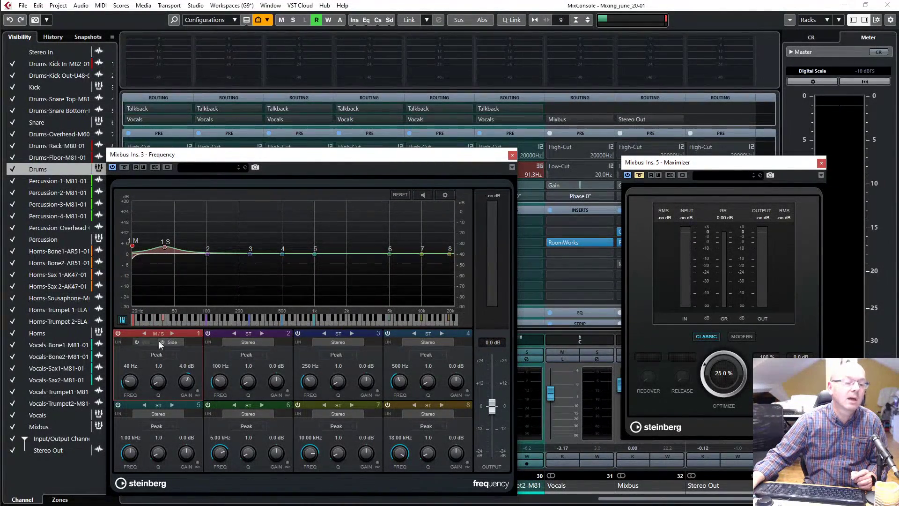
Step: Set band 1's side filter to Cut 48 and raise its cutoff to about 99 Hz while playing the mix
click(163, 356)
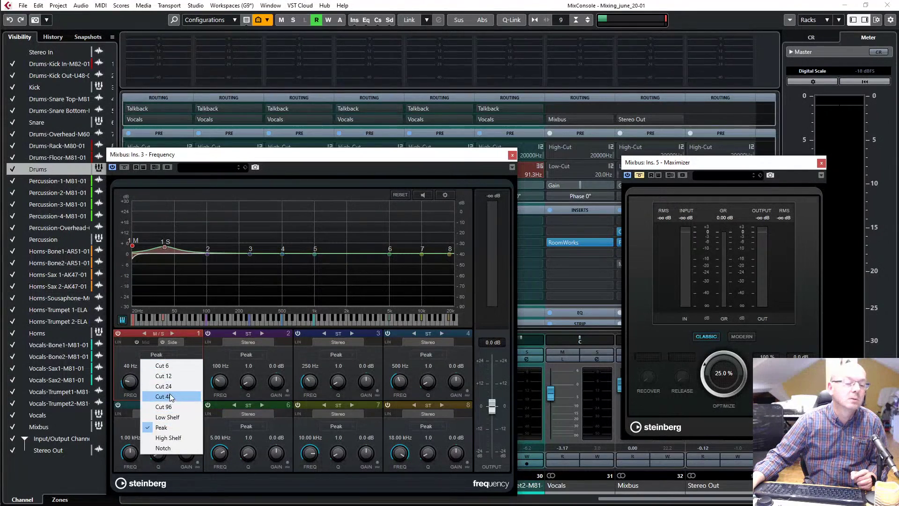
click(170, 395)
mouse_move(164, 248)
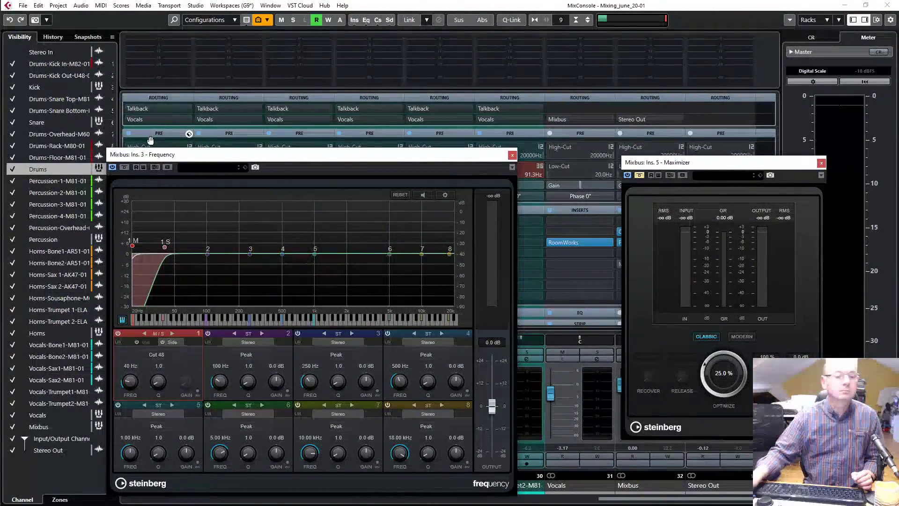
key(space)
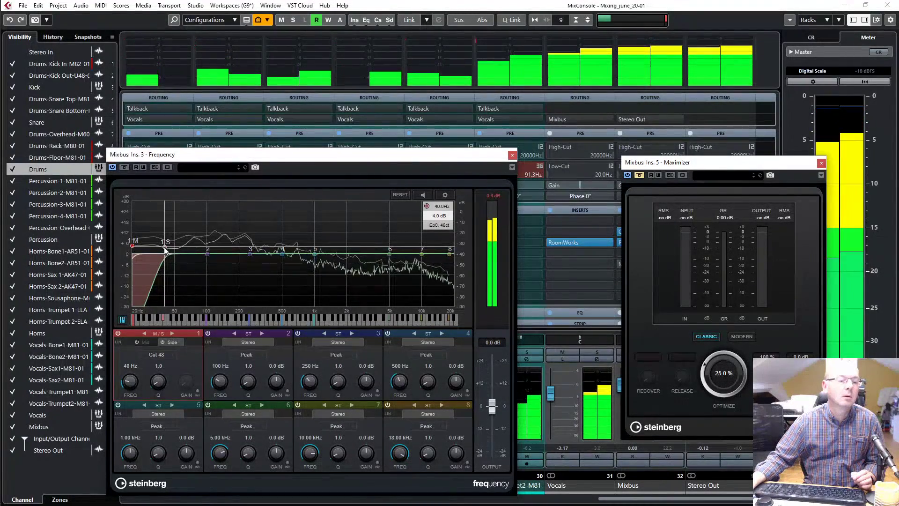
mouse_move(164, 247)
mouse_down()
mouse_move(454, 262)
mouse_move(196, 262)
mouse_move(204, 258)
mouse_up()
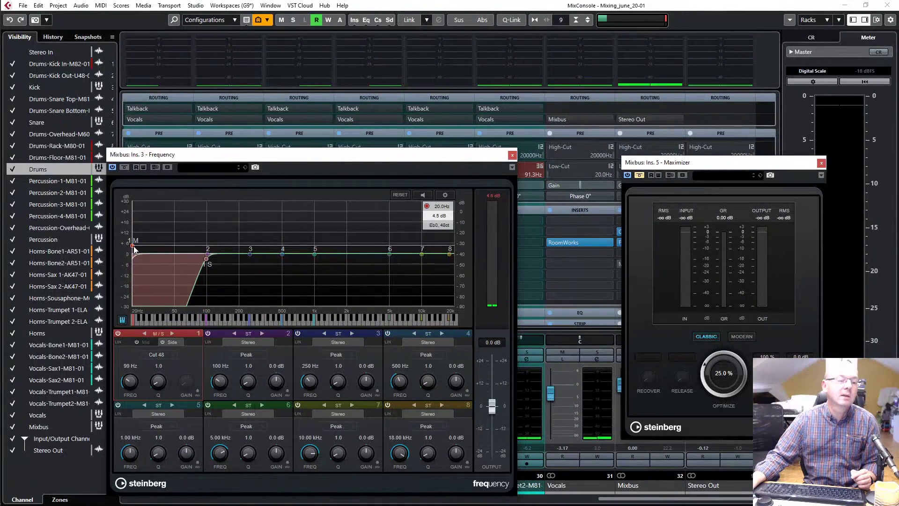
Step: Set band 1's mid cut to 31 Hz with Q 2.6 and lower band 3 to -1.9 dB at 304 Hz
drag(134, 249, 157, 252)
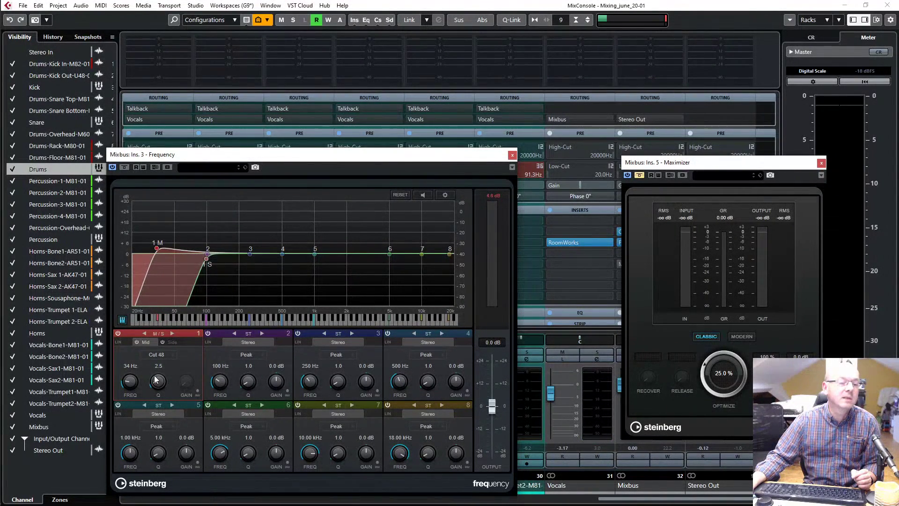
scroll(156, 380, up, 1)
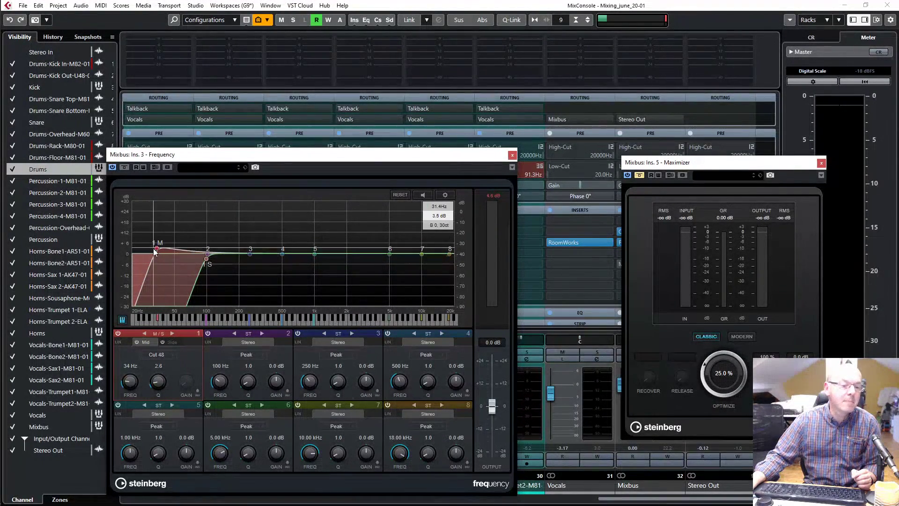
drag(156, 253, 155, 253)
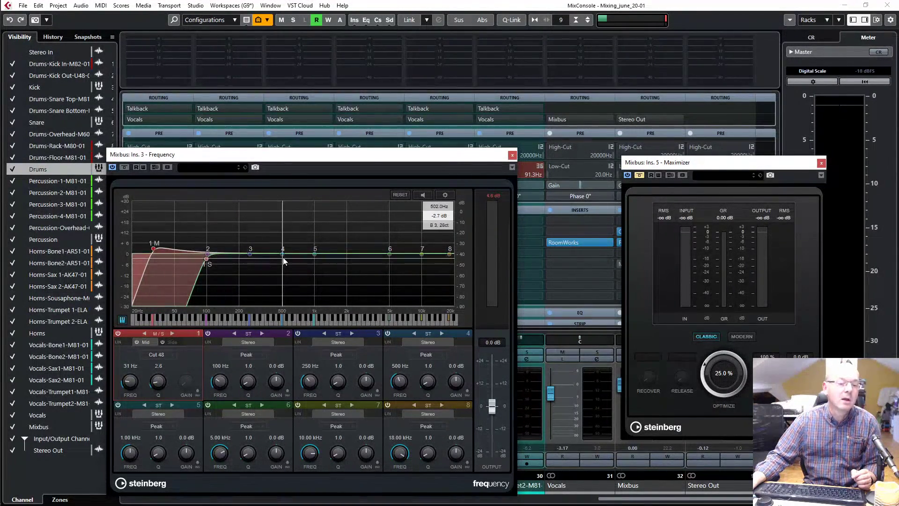
drag(251, 254, 261, 260)
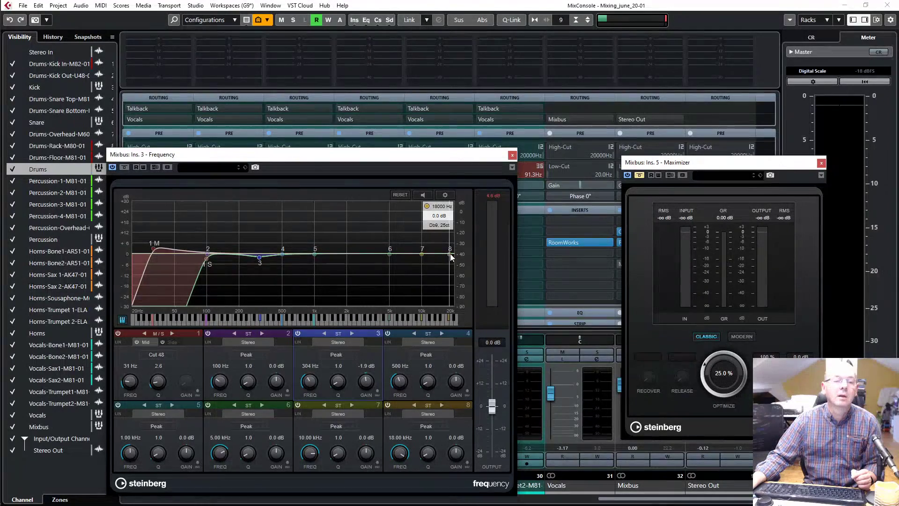
Step: Change band 8 to a High Shelf and boost it by 4.8 dB at about 8.27 kHz
drag(449, 256, 429, 264)
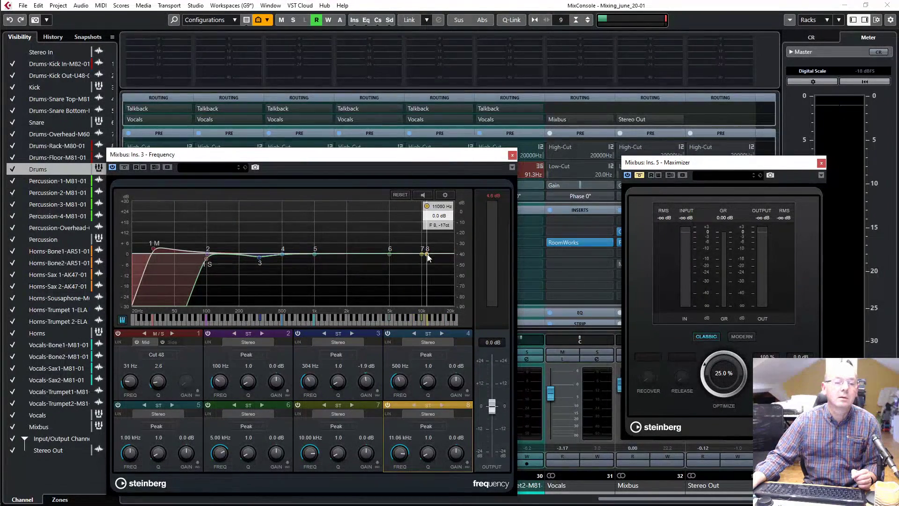
click(431, 425)
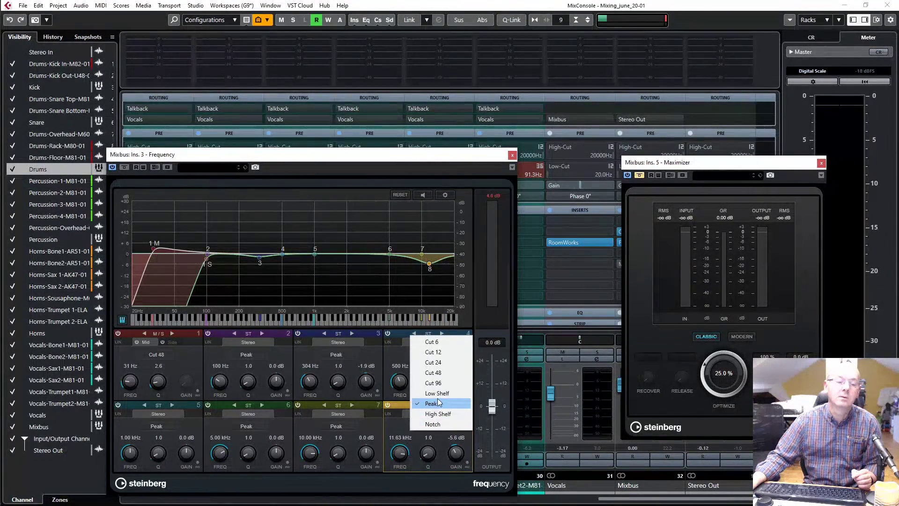
click(438, 413)
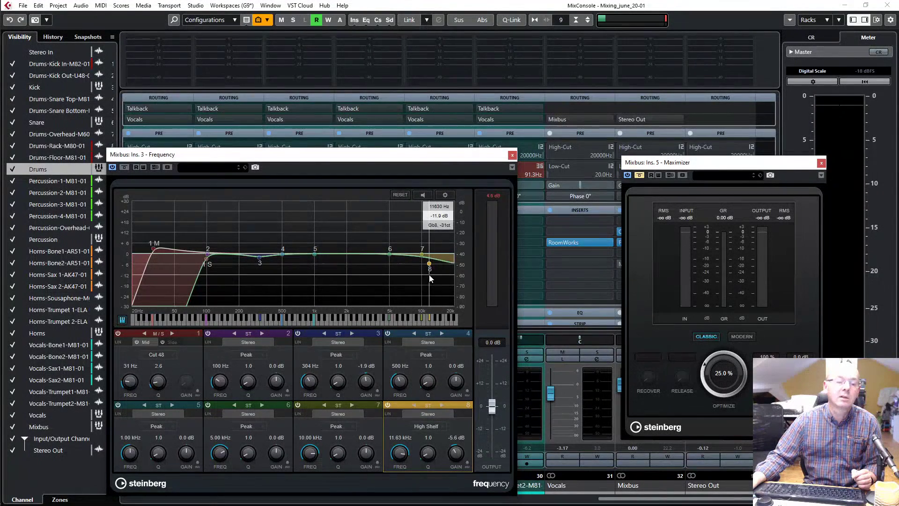
drag(429, 264, 415, 251)
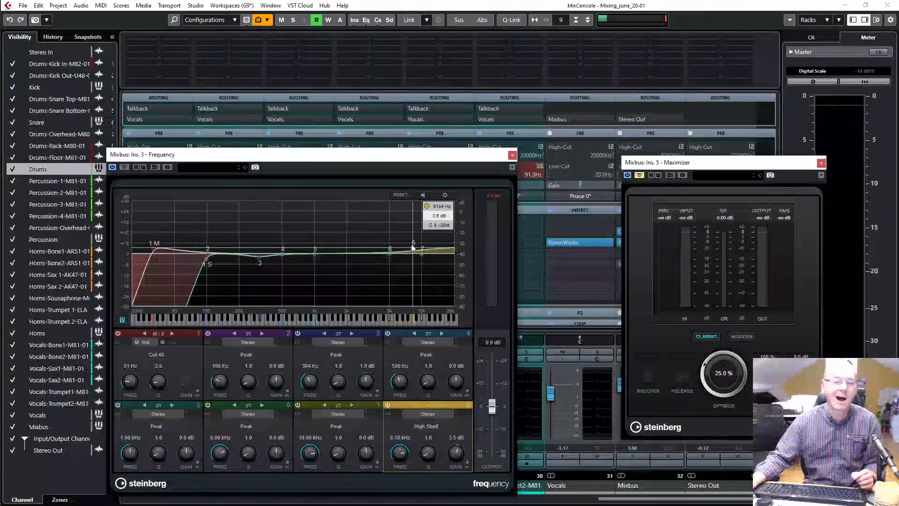
drag(414, 248, 413, 245)
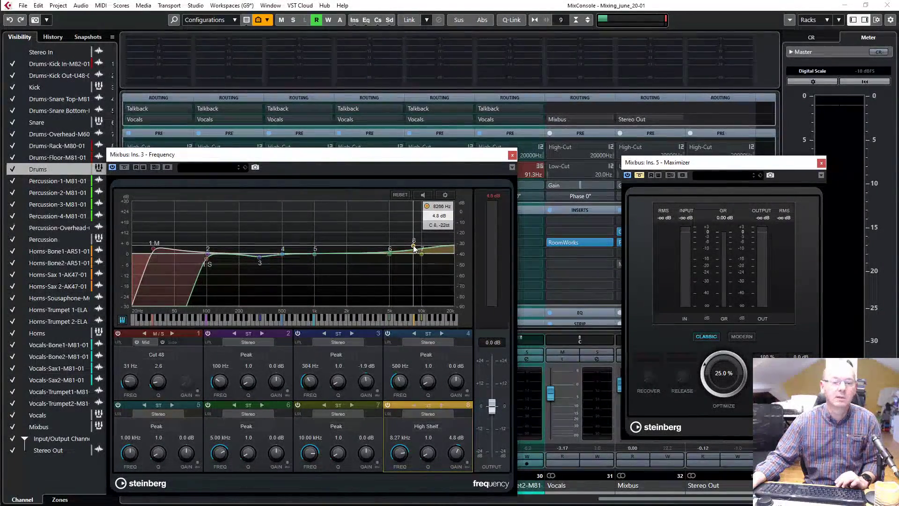
Step: Play the mix, compare it with the Frequency EQ bypassed and active, and close the EQ window with it active
key(space)
click(124, 168)
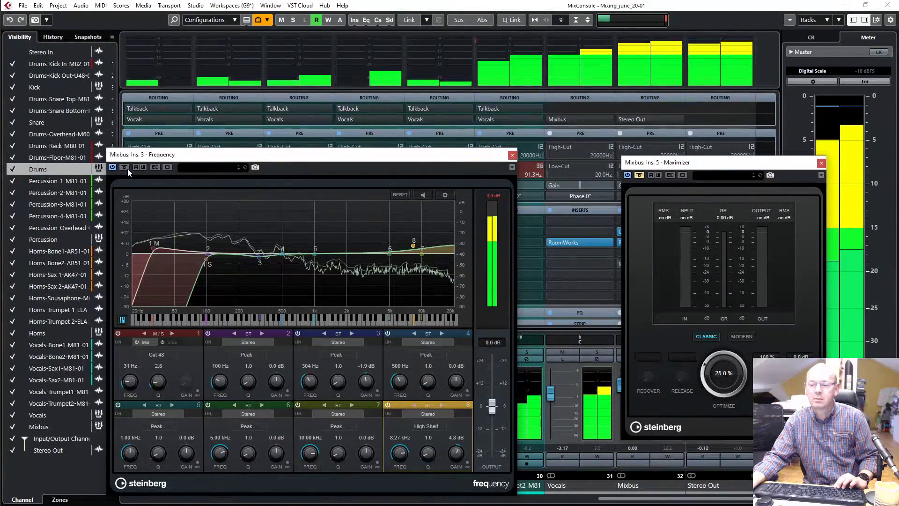
click(125, 168)
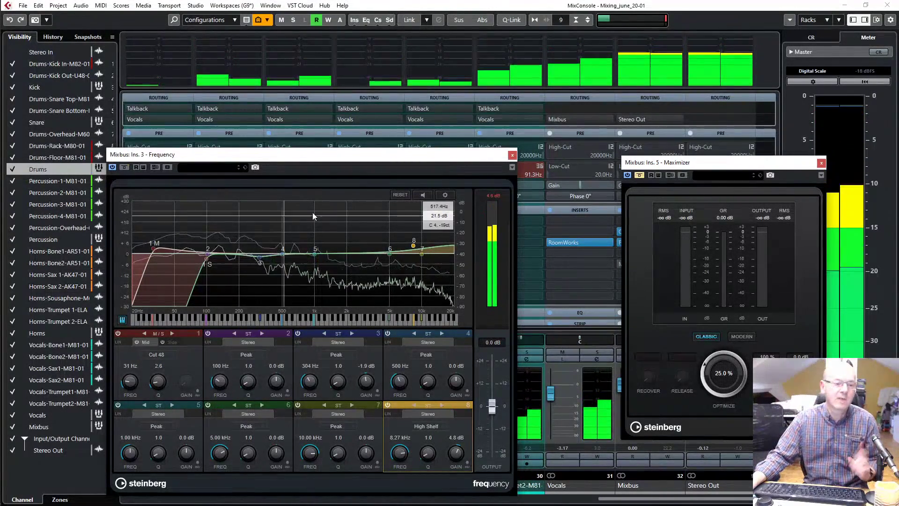
click(512, 156)
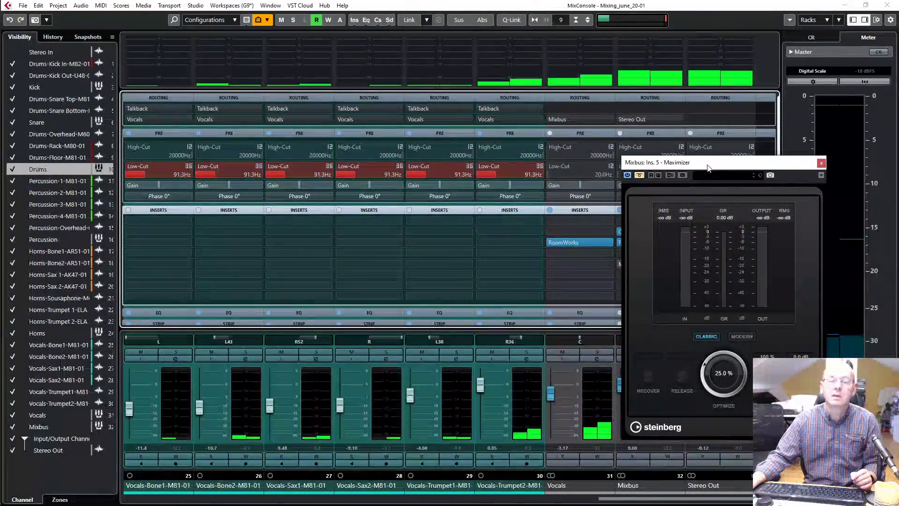
Step: Move the Maximizer window clear of the Mixbus channel, activate the effect and play the mix through it
drag(689, 162, 306, 159)
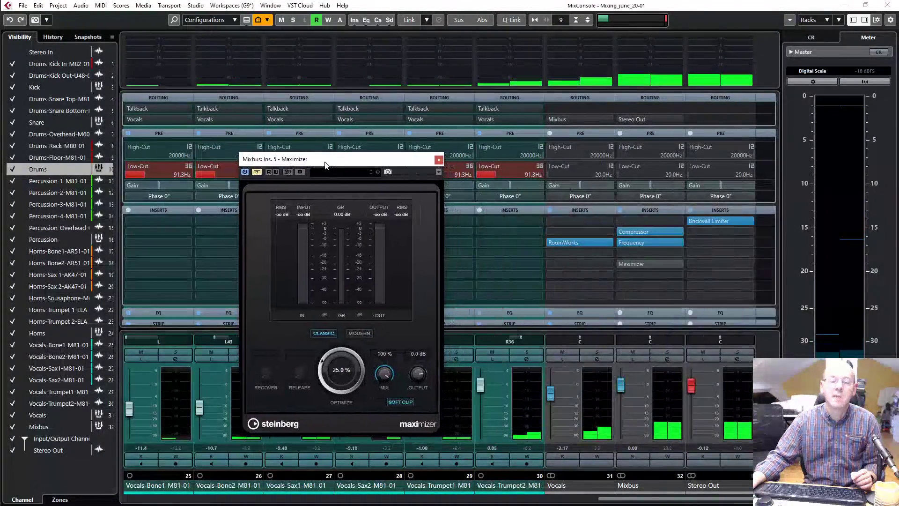
click(256, 172)
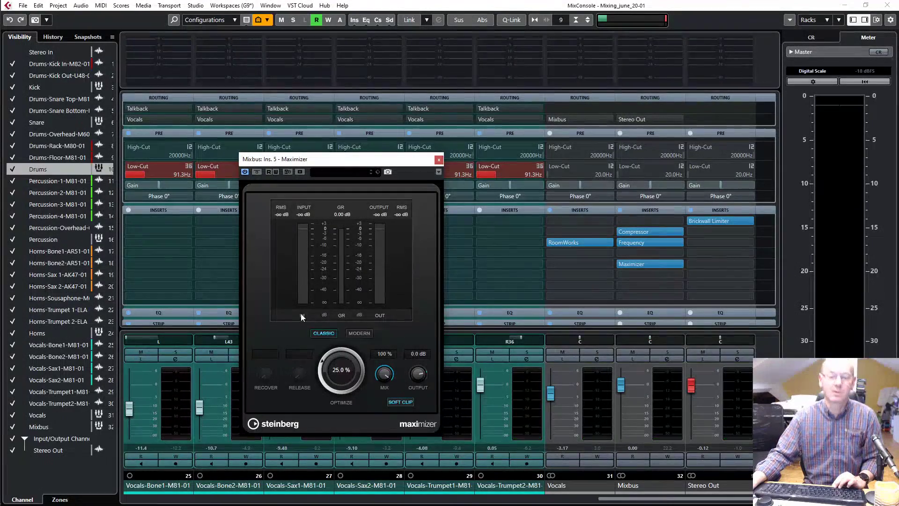
click(622, 389)
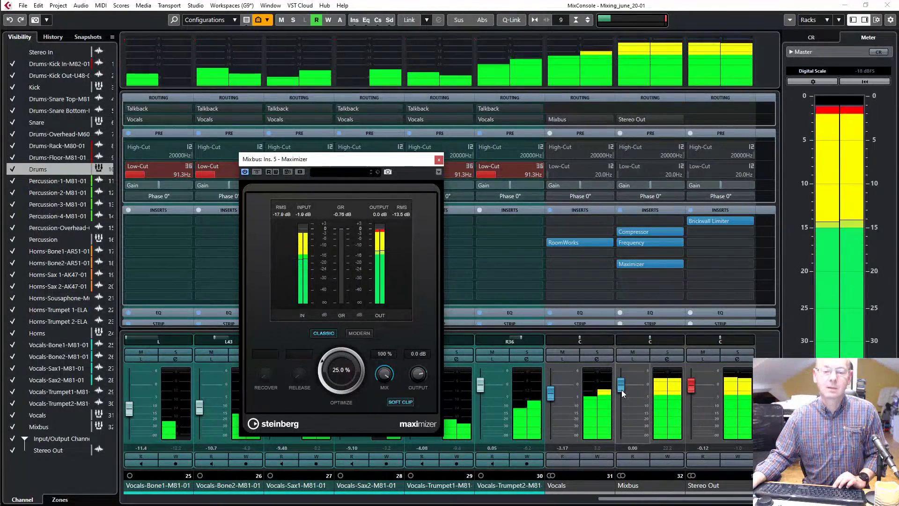
Step: Set the Maximizer's Optimize to 35.5 % and lower the Mixbus fader to -2.33 dB
drag(621, 389, 620, 392)
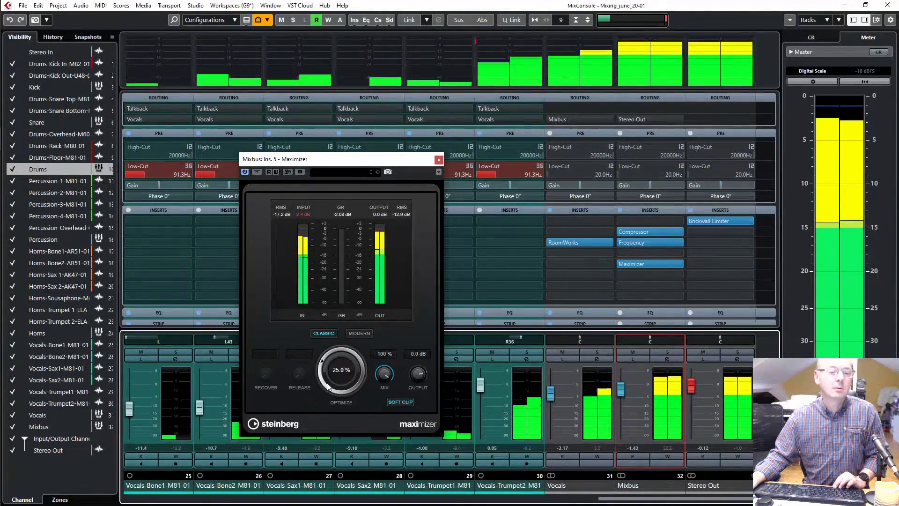
drag(322, 386, 324, 371)
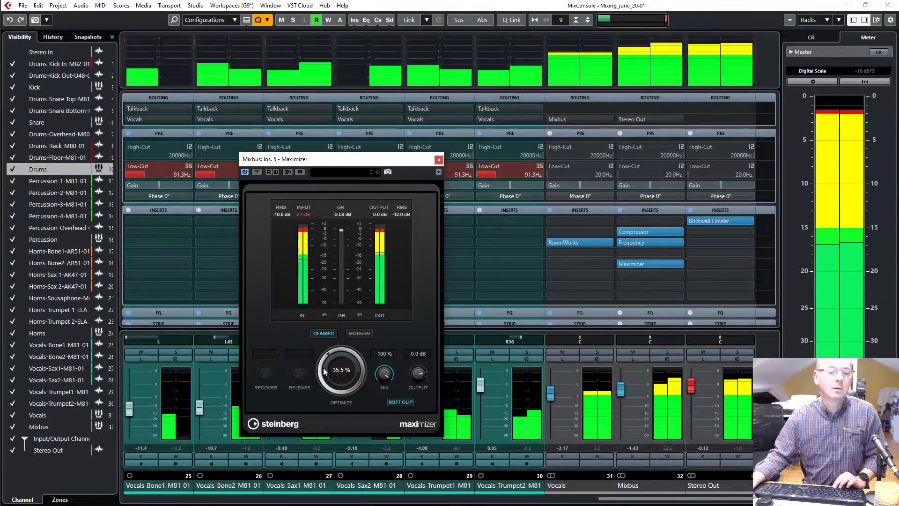
drag(619, 392, 619, 394)
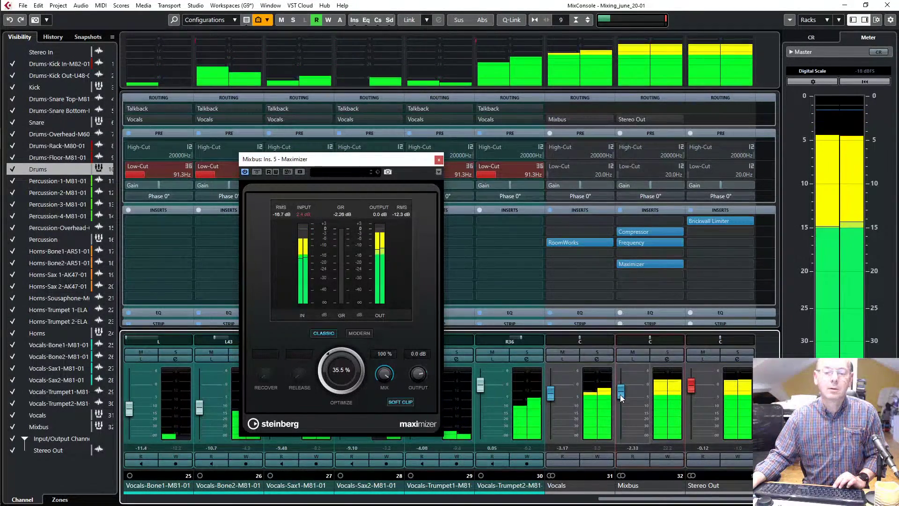
Step: Compare the playing mix with the Maximizer bypassed and active, leaving the effect active
click(257, 171)
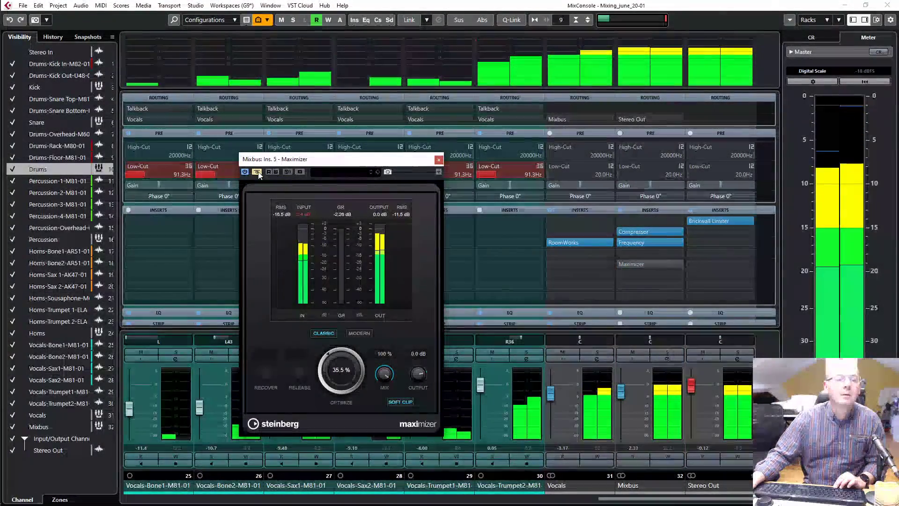
click(258, 172)
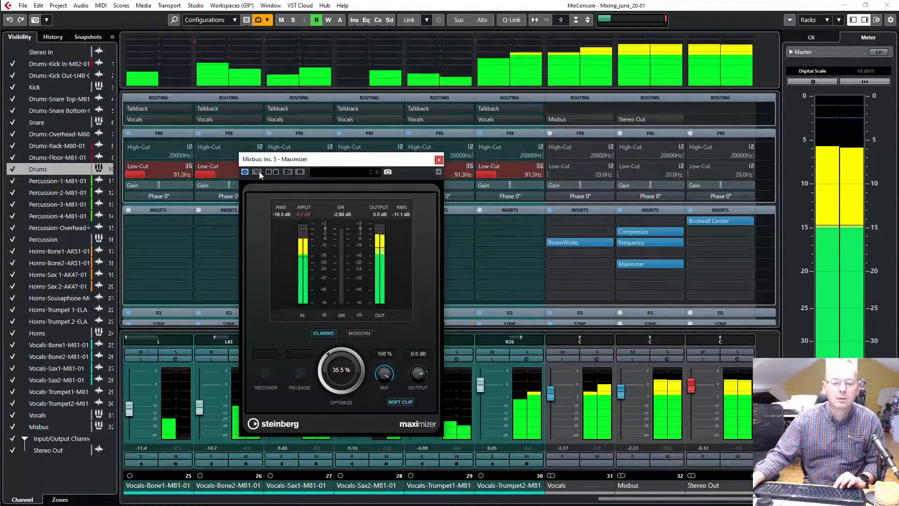
click(258, 171)
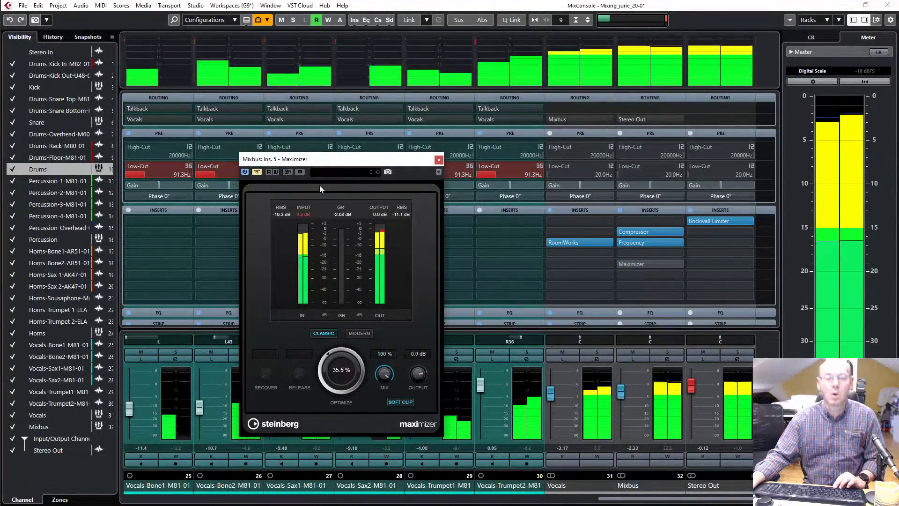
click(258, 172)
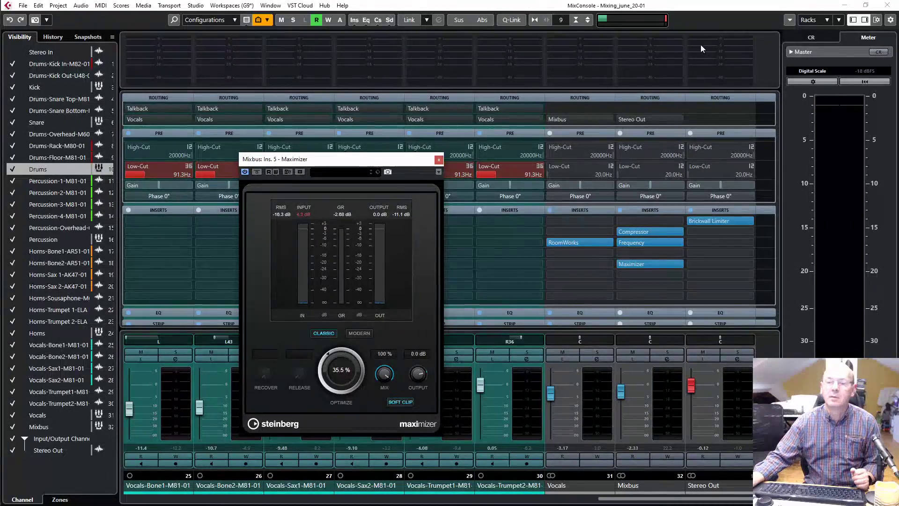
Step: Open the SPAN analyzer on Monitor 1, play the mix, hold the spectrum to examine its frequency balance, and close the analyzer
click(682, 8)
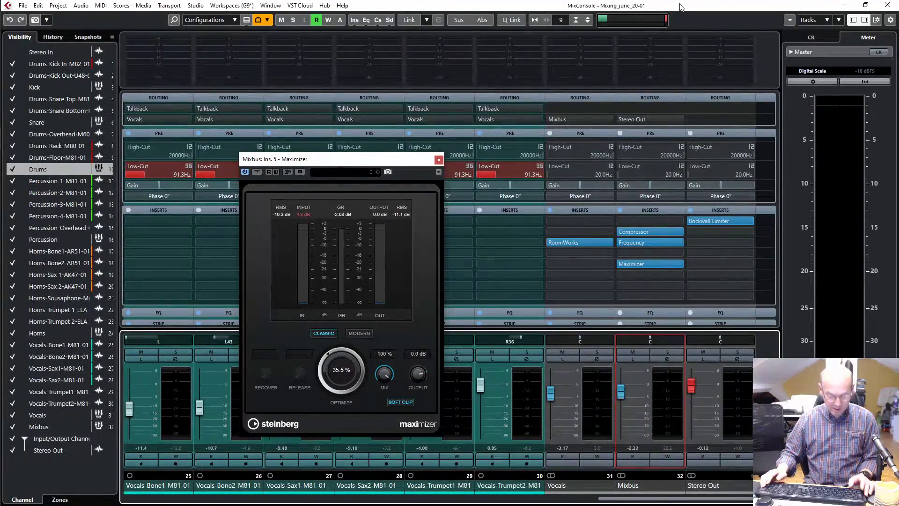
key(alt+KP_9)
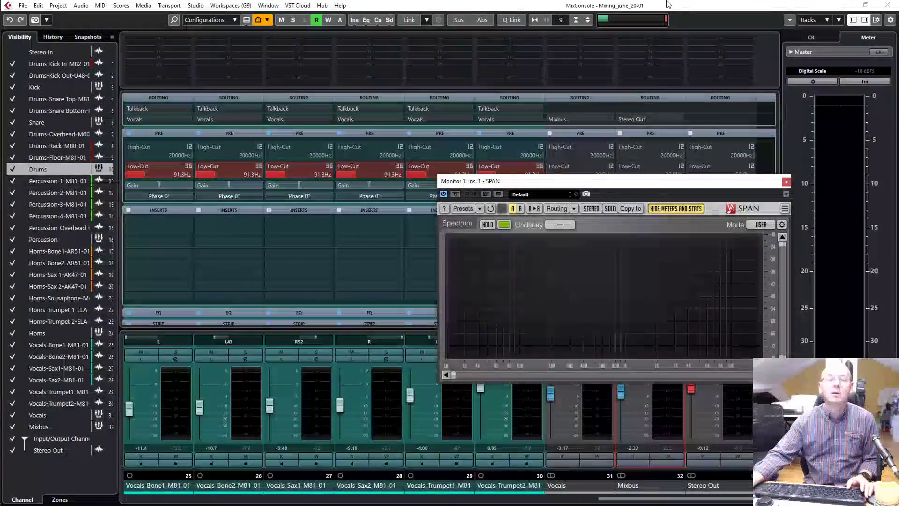
drag(716, 185, 687, 183)
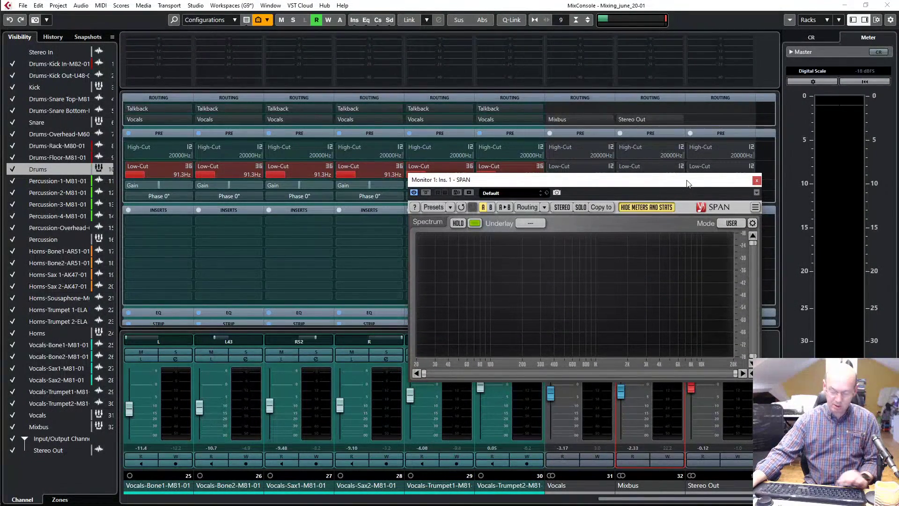
key(space)
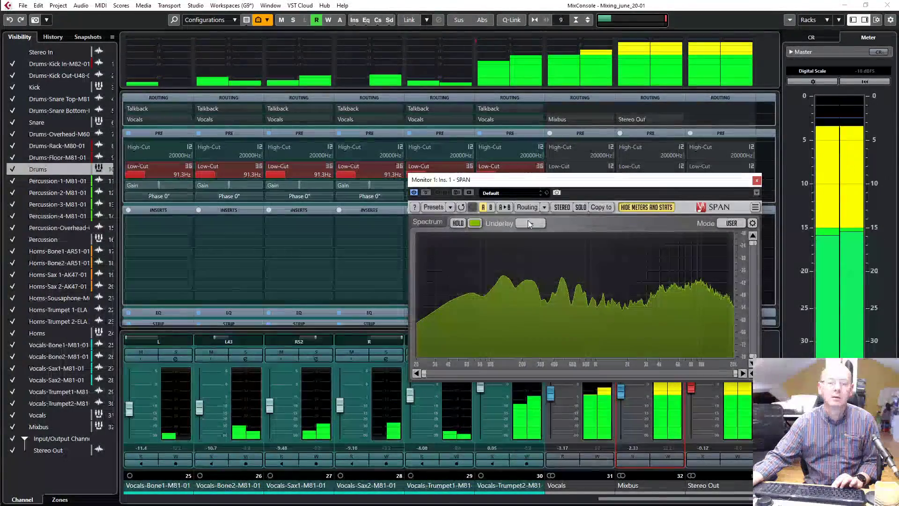
click(458, 222)
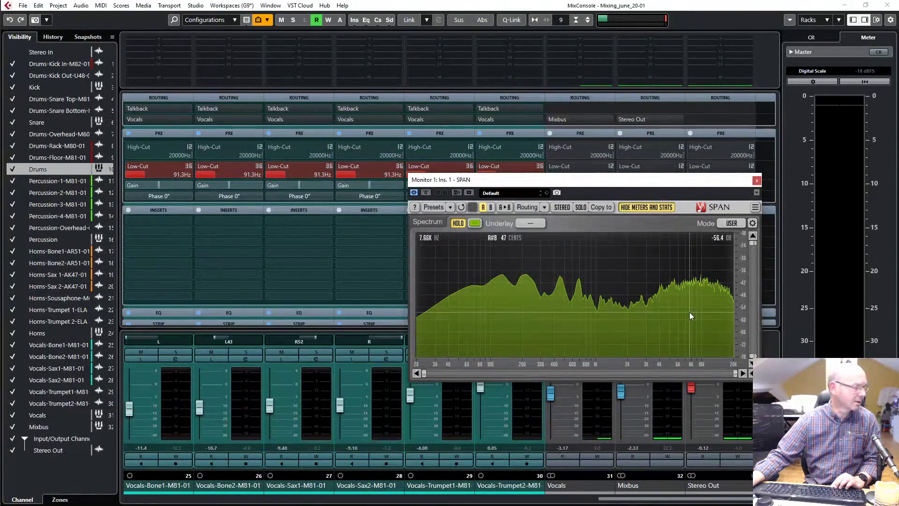
click(756, 181)
Step: Open the Mixbus Frequency EQ, nudge one band slightly and close the editor
click(627, 243)
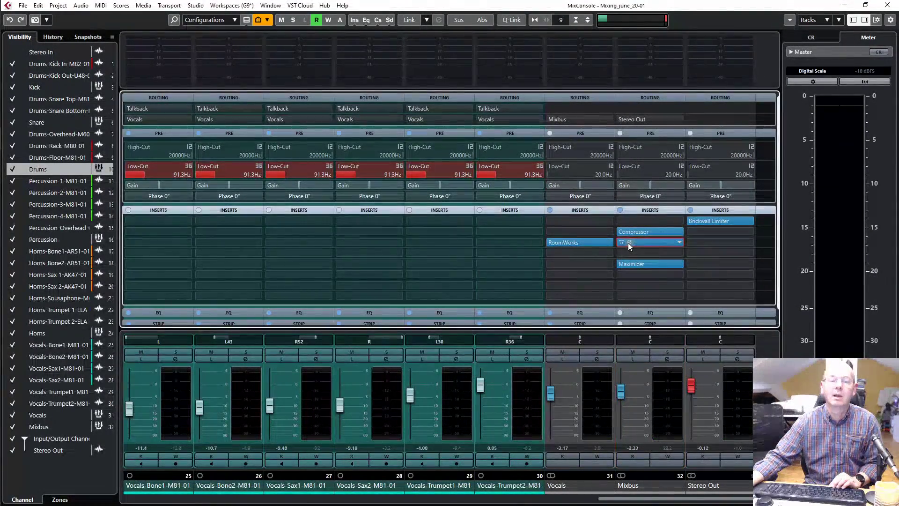
drag(414, 249, 418, 253)
click(511, 155)
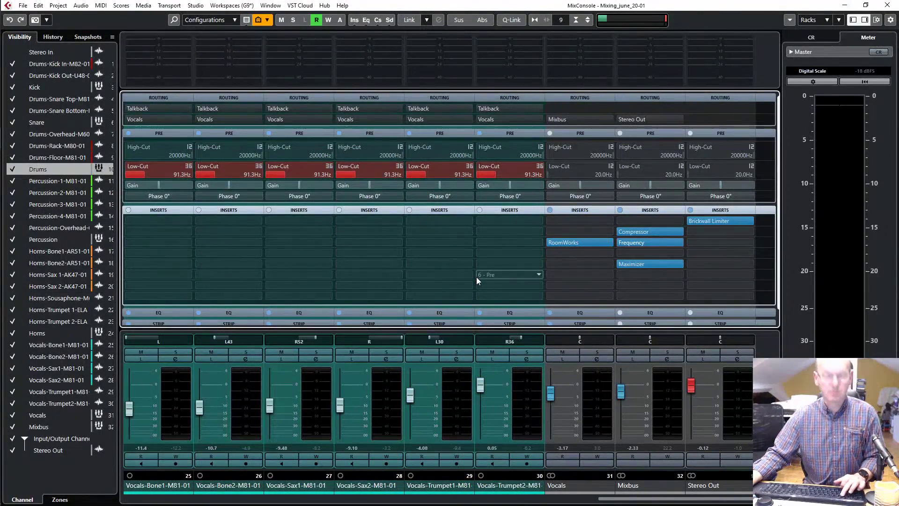
Step: Show the project window and fit the full song length and all tracks in view
key(F3)
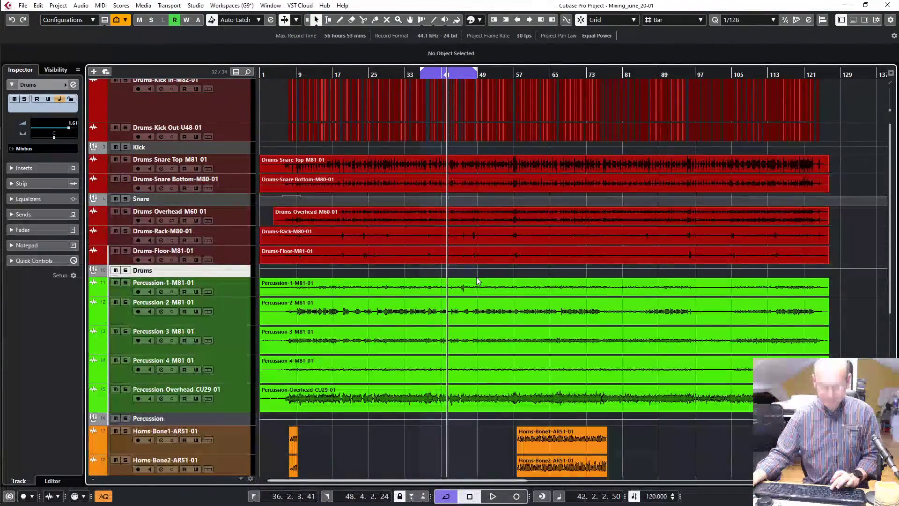
key(h)
key(h)
key(h)
key(g)
key(g)
key(g)
key(g)
key(g)
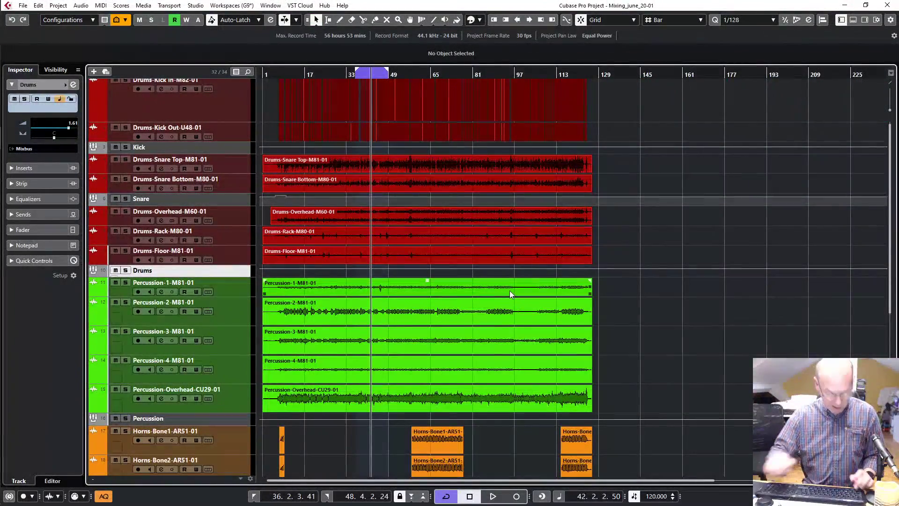
key(h)
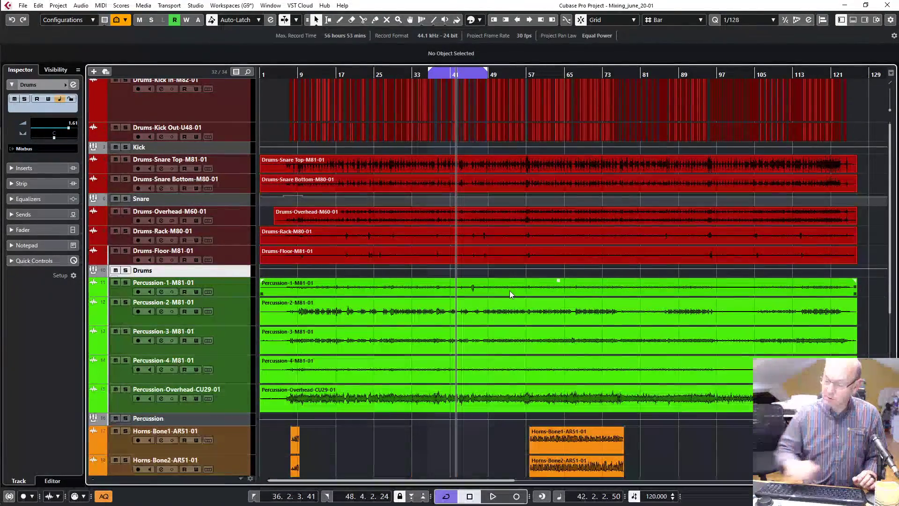
key(shift+g)
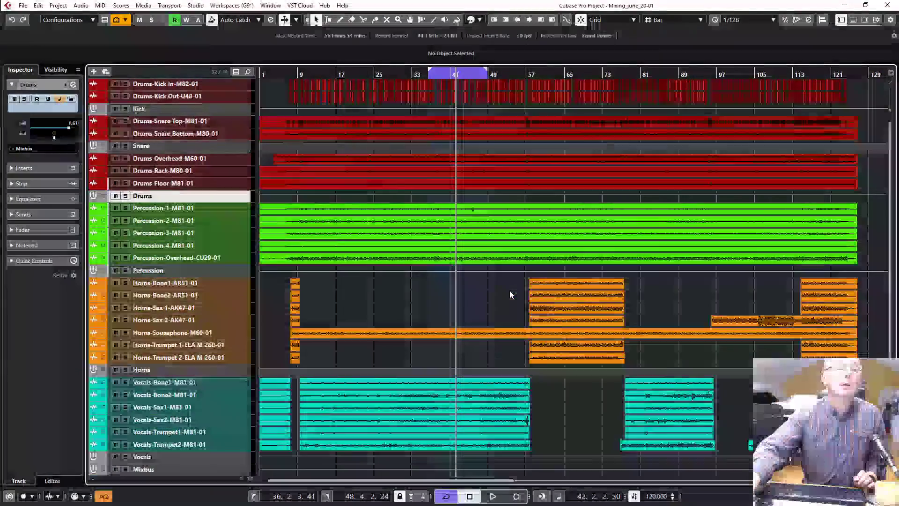
Step: Play short passages of the mix starting from bars 60, 102 and 111
click(541, 74)
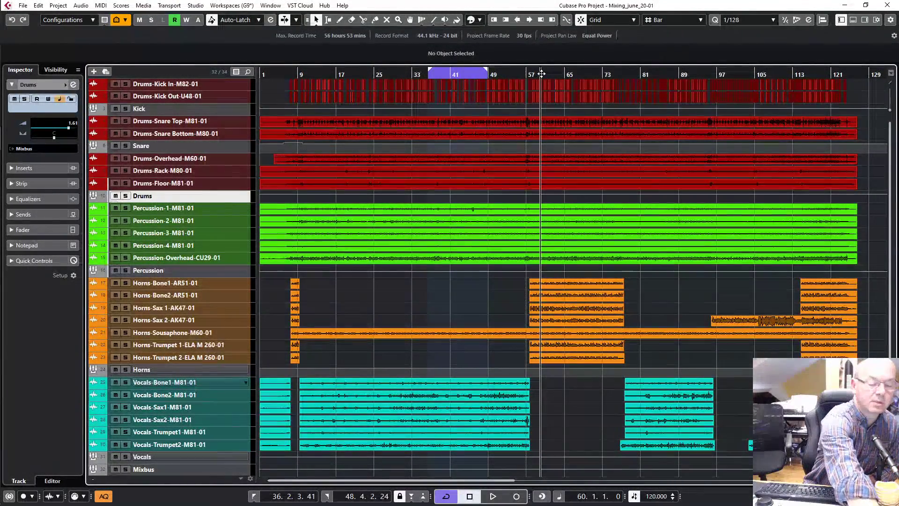
key(space)
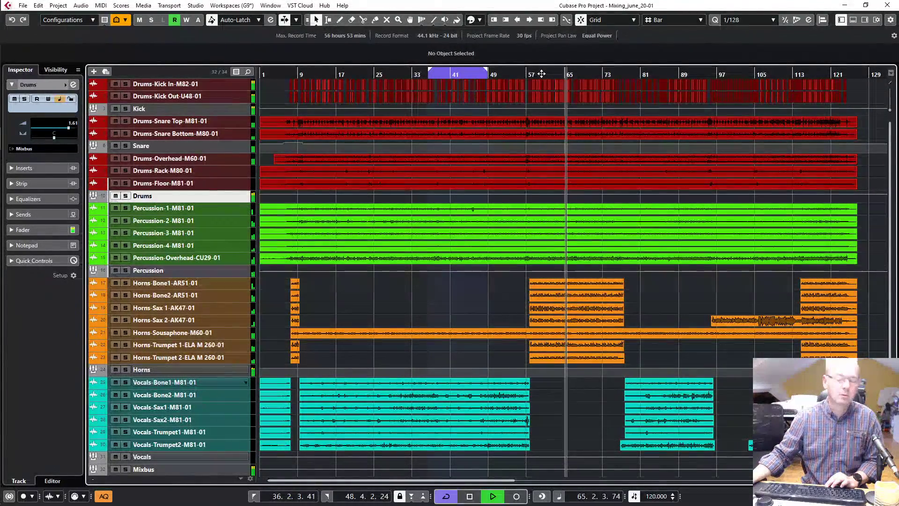
key(space)
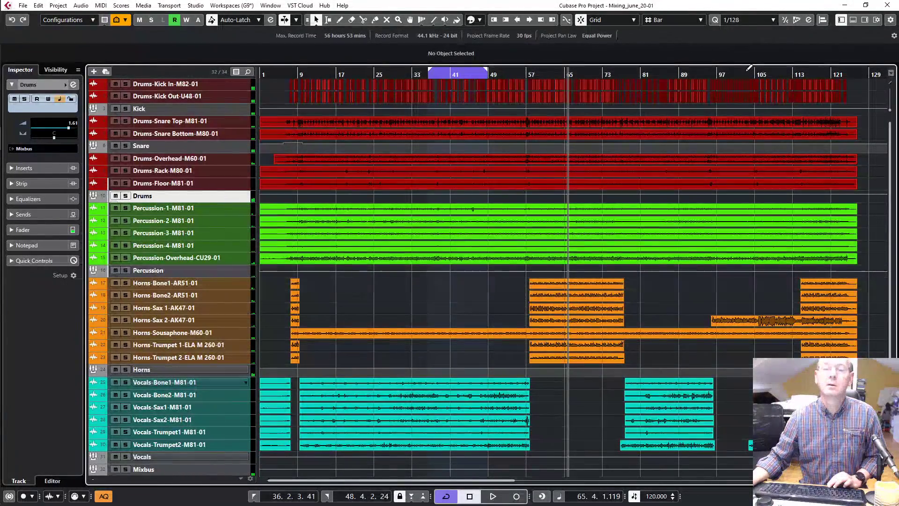
click(740, 75)
key(space)
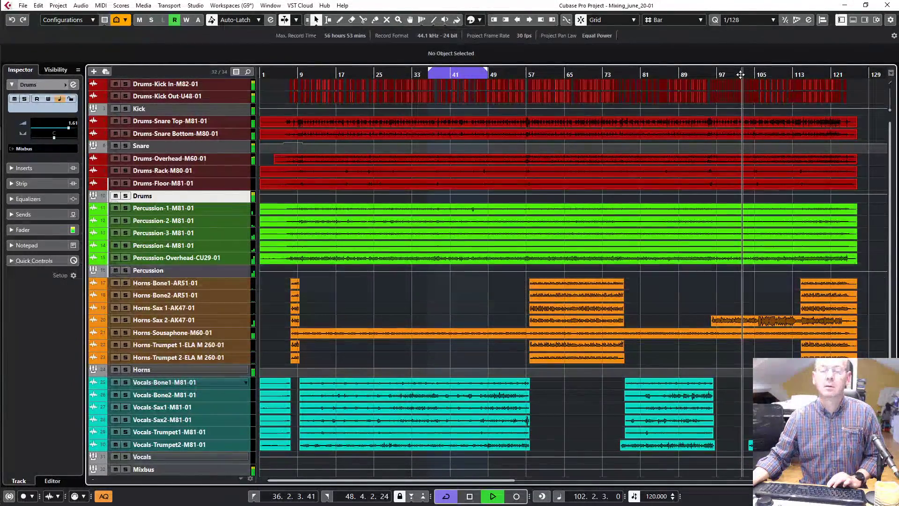
key(space)
click(784, 73)
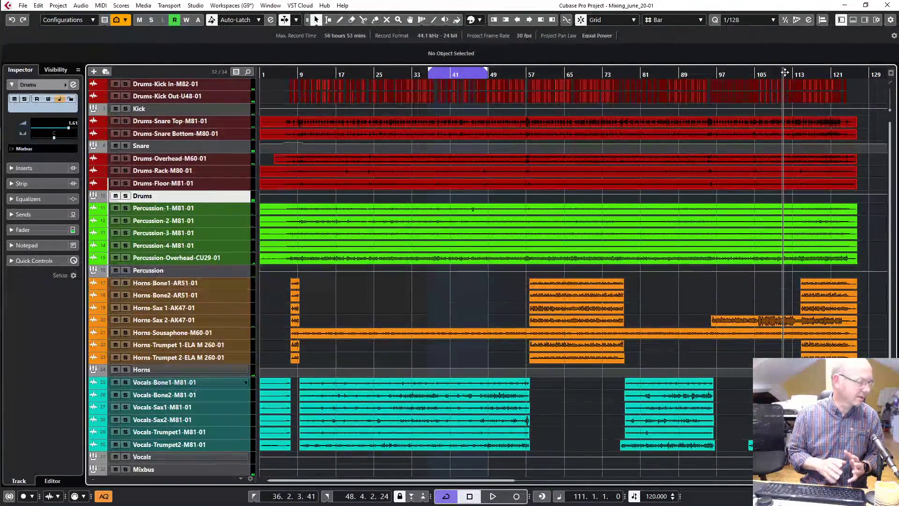
key(space)
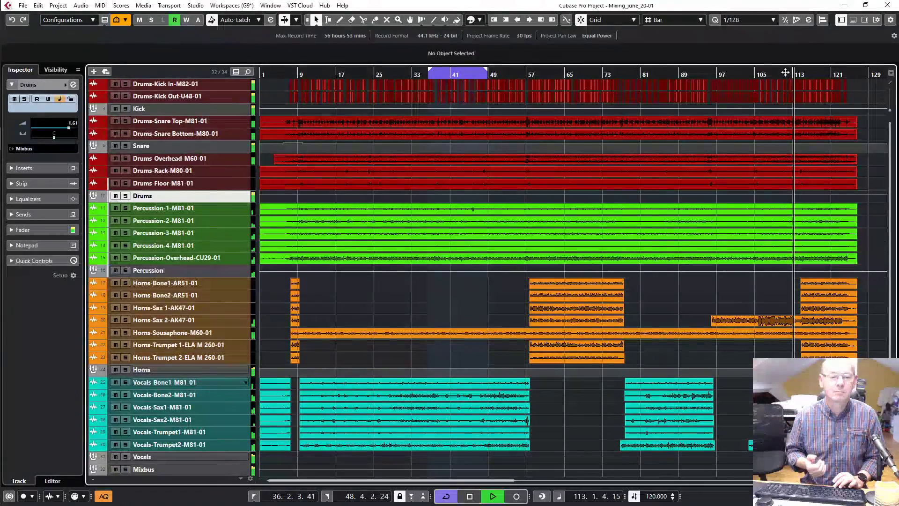
key(space)
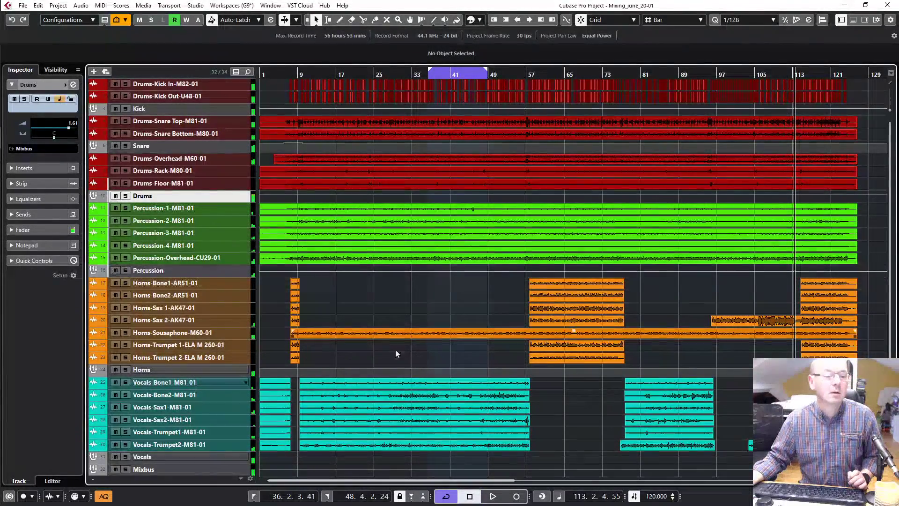
Step: Review the RoomWorks insert in the Vocals group's channel settings and close them
click(242, 456)
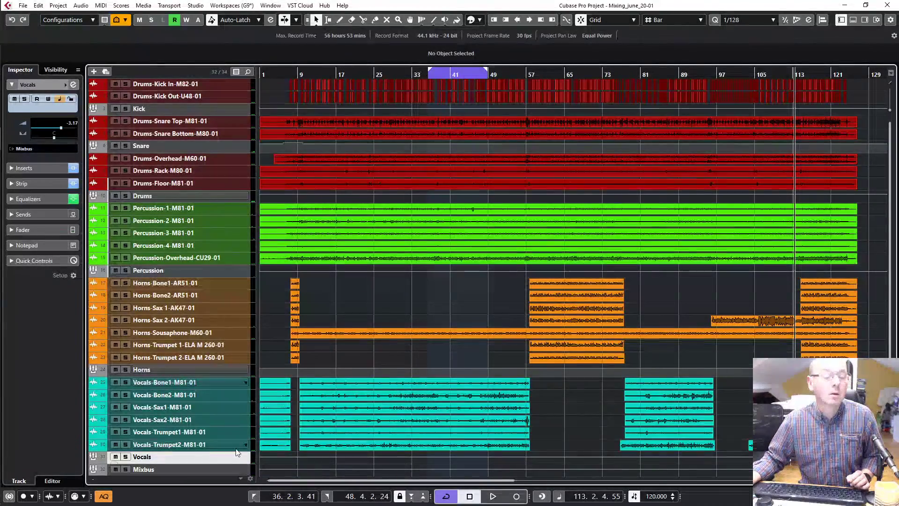
key(e)
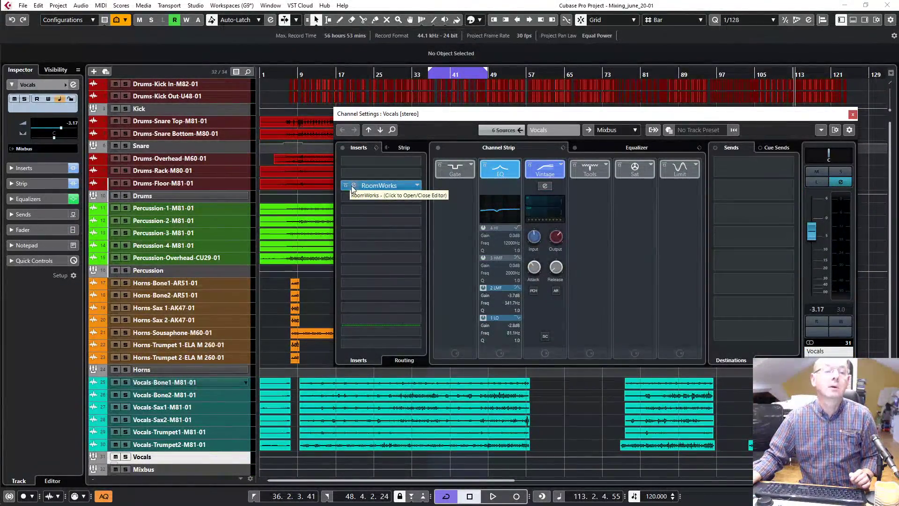
click(853, 115)
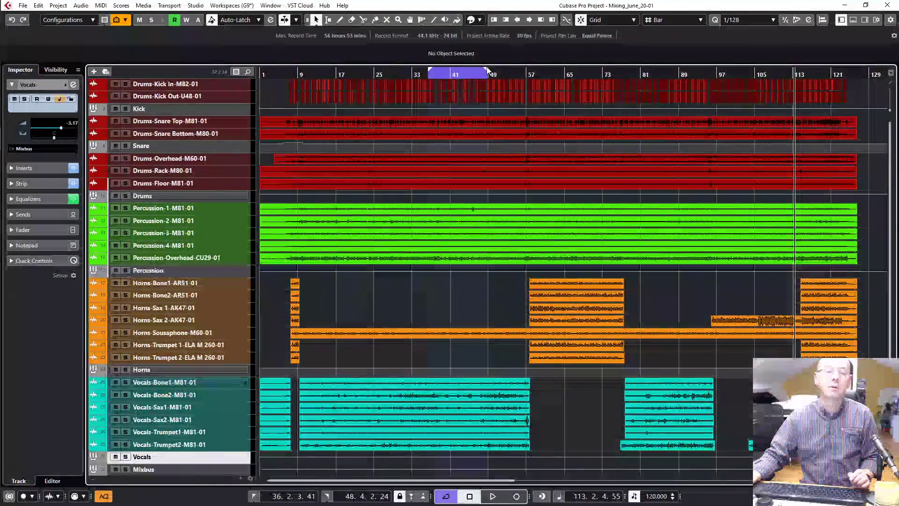
Step: Extend the locator range from bar 1 to bar 129 and return the cursor to the project start
drag(487, 70, 867, 71)
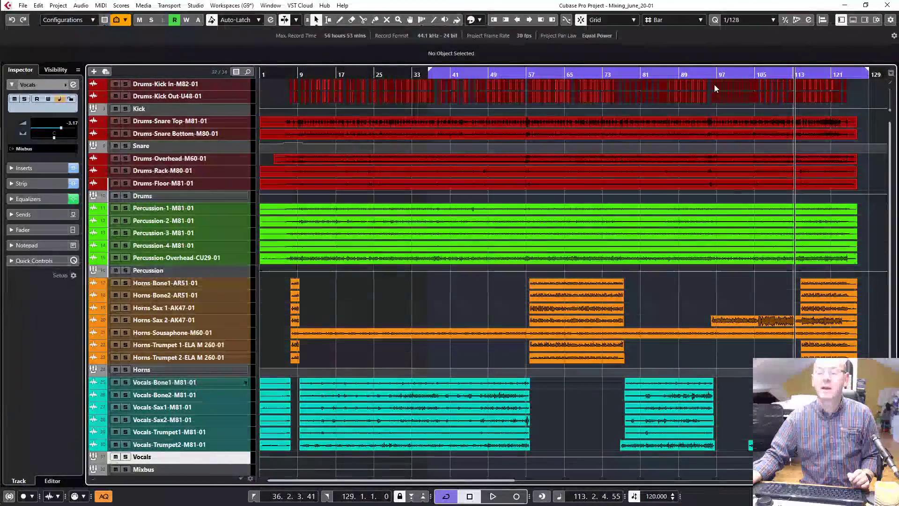
drag(426, 479, 406, 482)
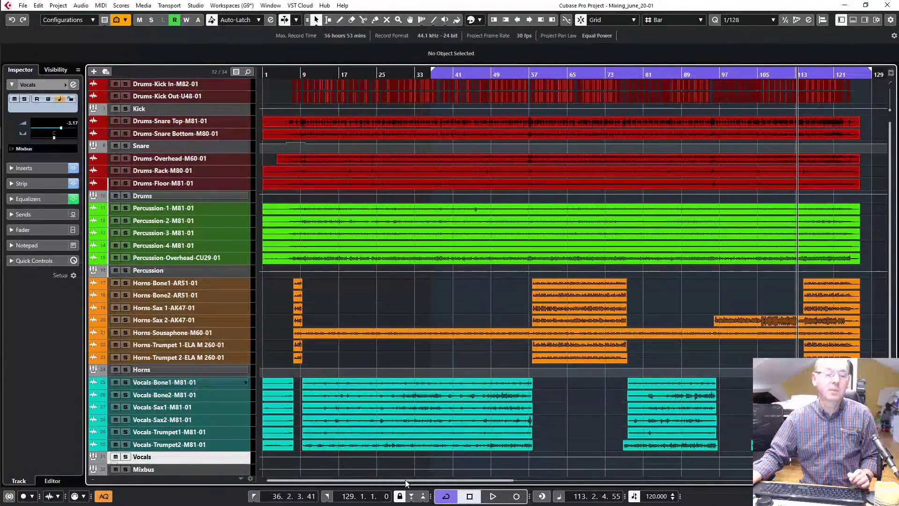
drag(431, 71, 264, 74)
key(Home)
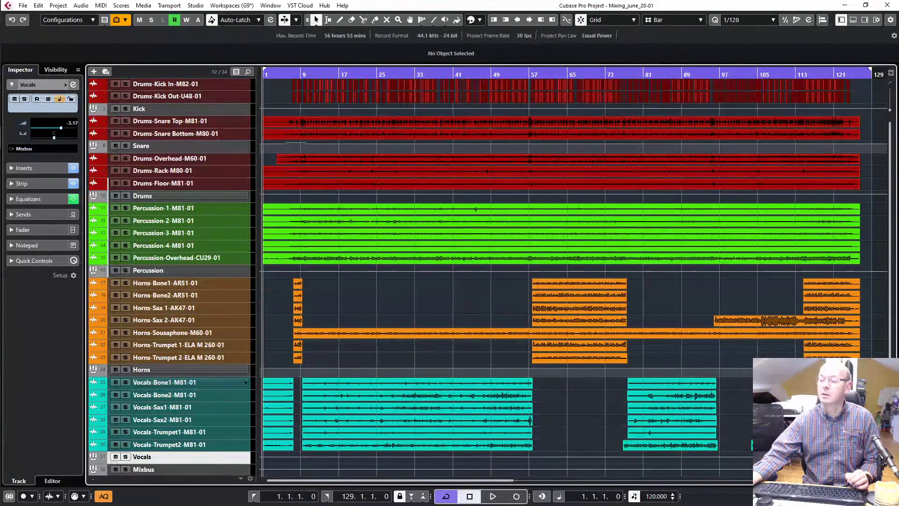
Step: Play a short passage of the mix from bar 70 and return the cursor to the project start
click(591, 74)
key(space)
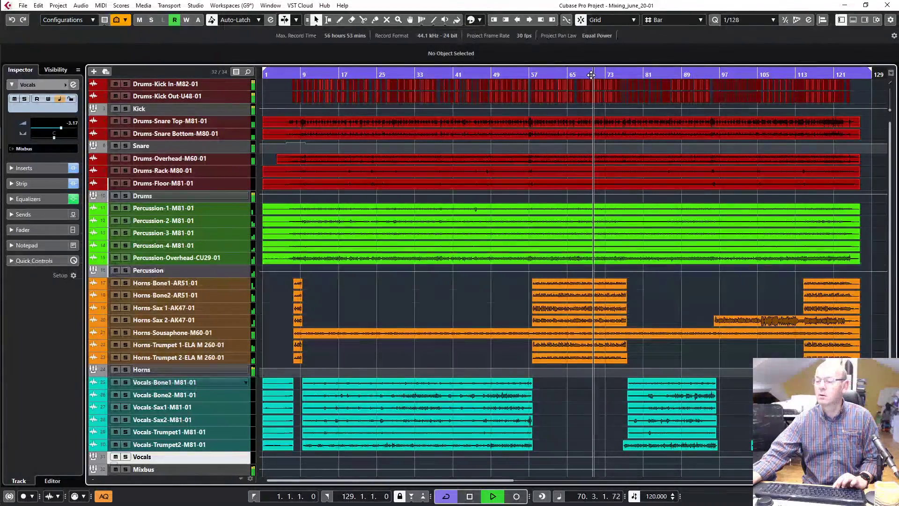
key(space)
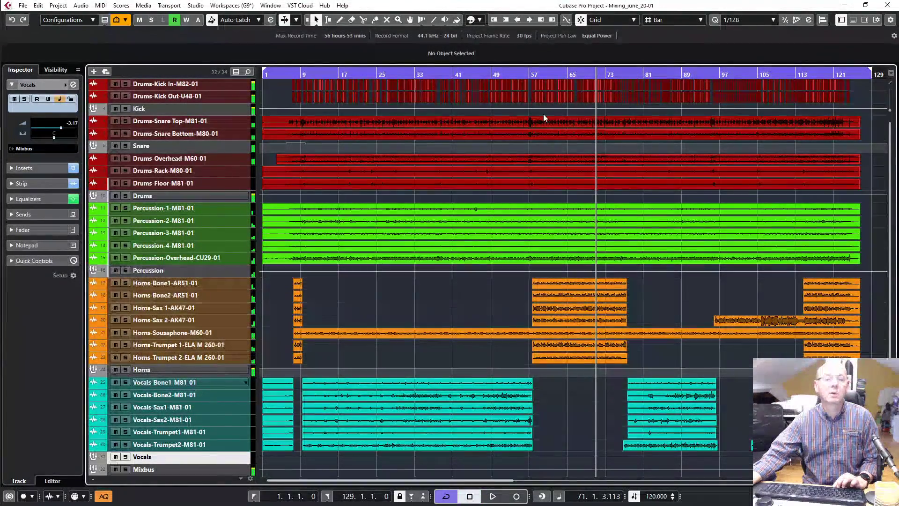
key(Home)
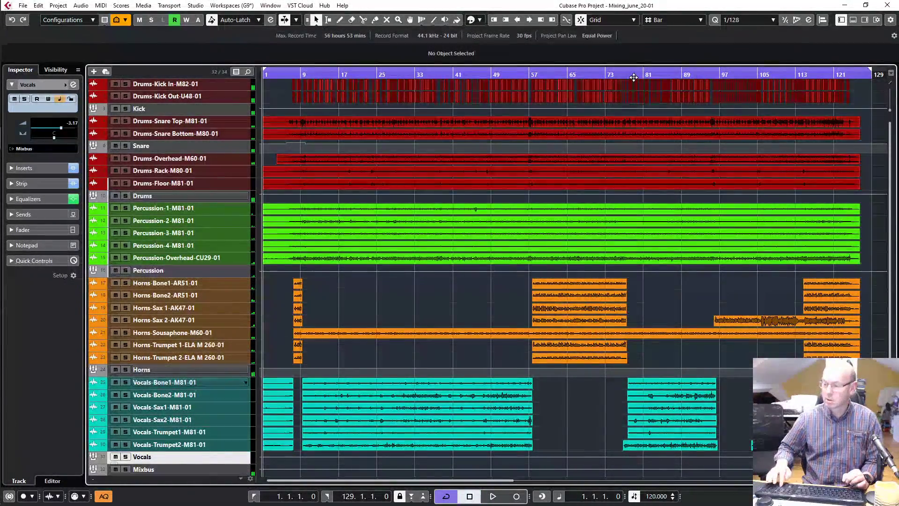
Step: Try to export the Stereo Out mixdown as a 44.100 kHz, 16 bit Wave file using the project name Mixing_june_20-01
click(23, 6)
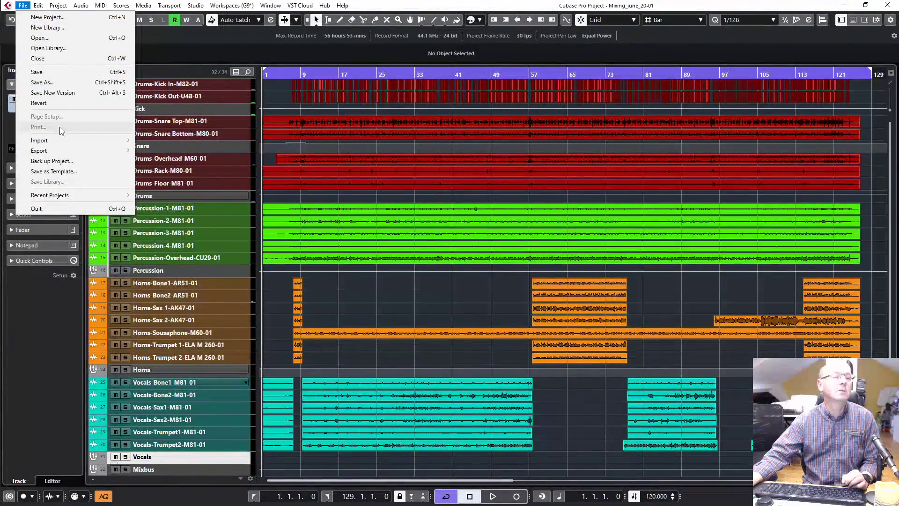
mouse_move(62, 151)
click(149, 154)
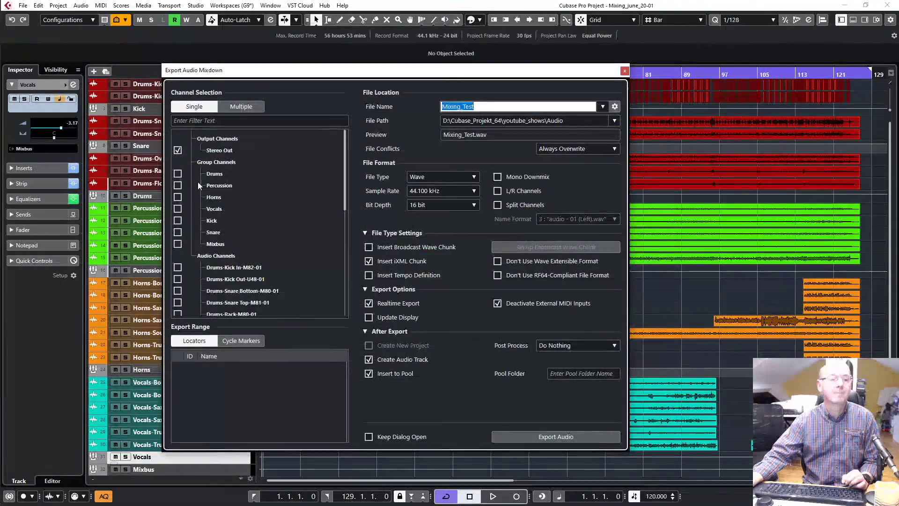
click(602, 106)
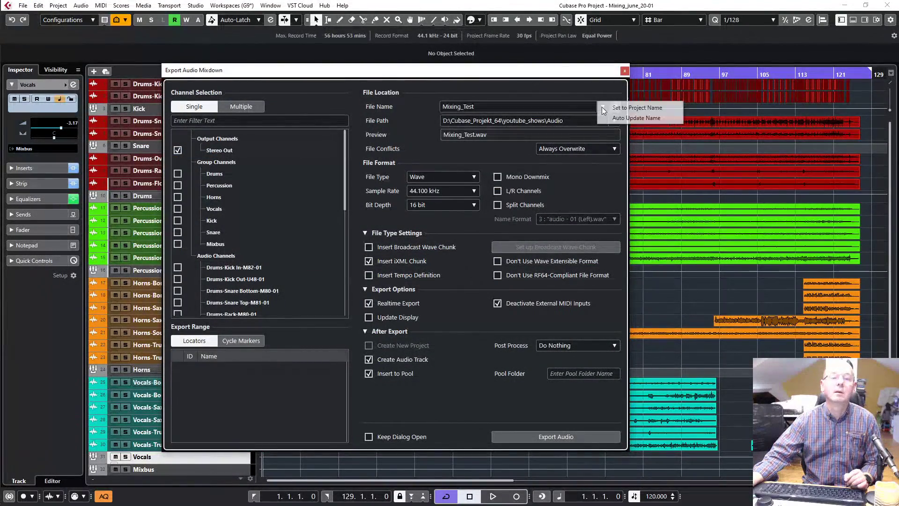
click(609, 109)
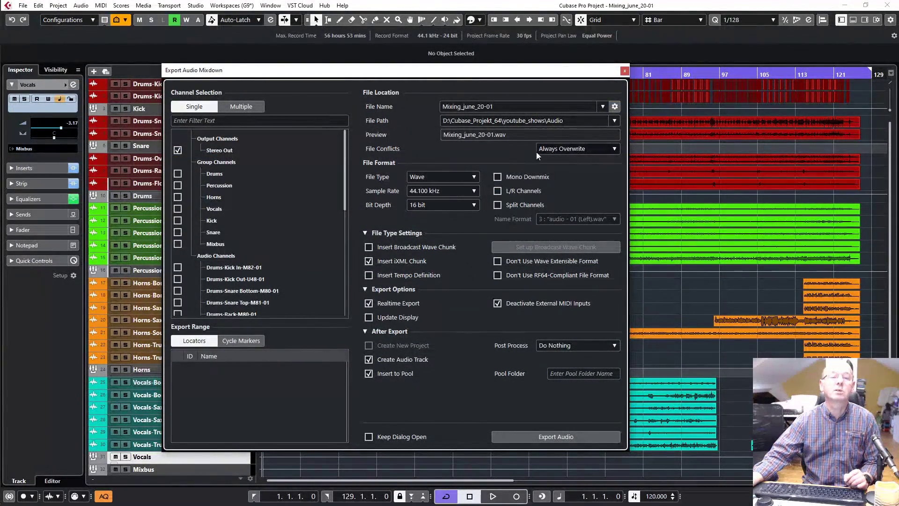
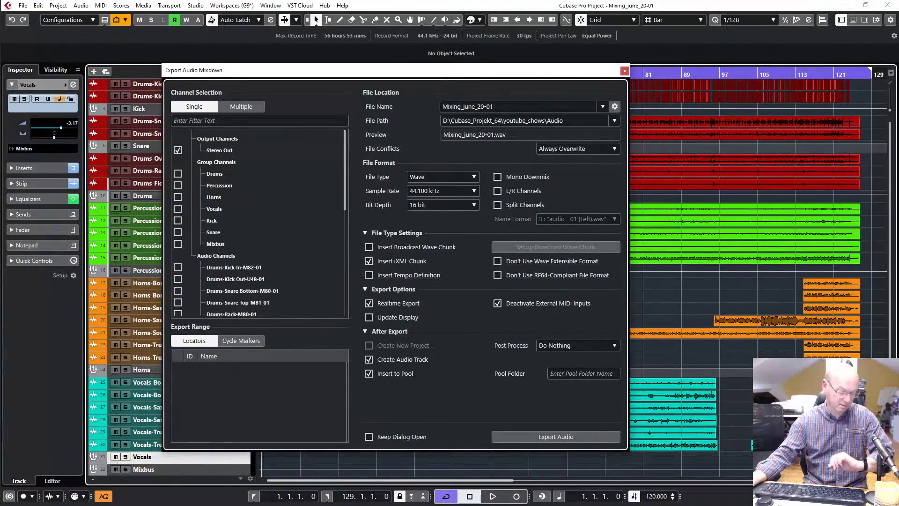
key(Escape)
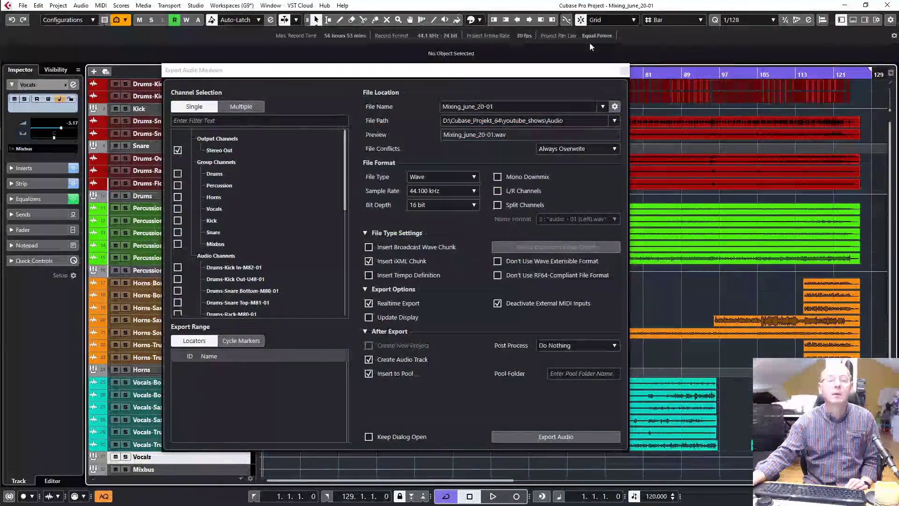
click(574, 435)
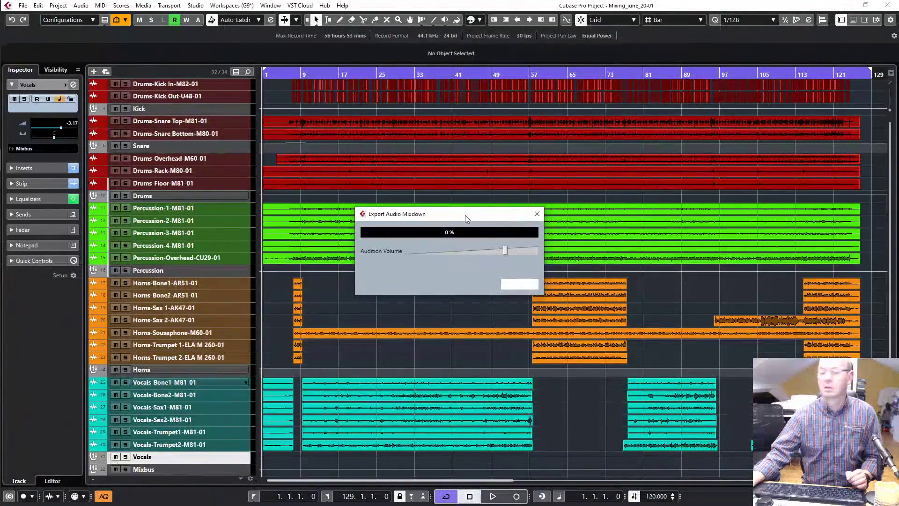
Step: Open the Windows Task-Manager and end the Cubase 10 task
right_click(13, 200)
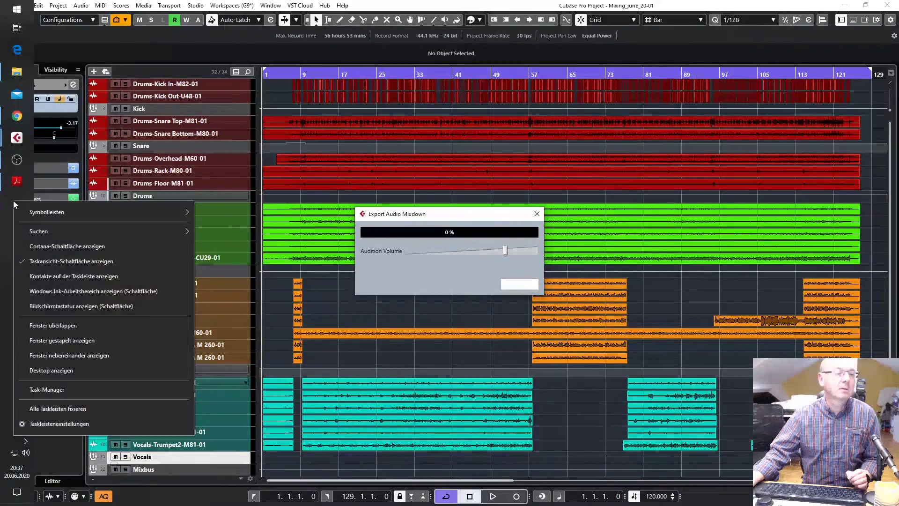
click(62, 391)
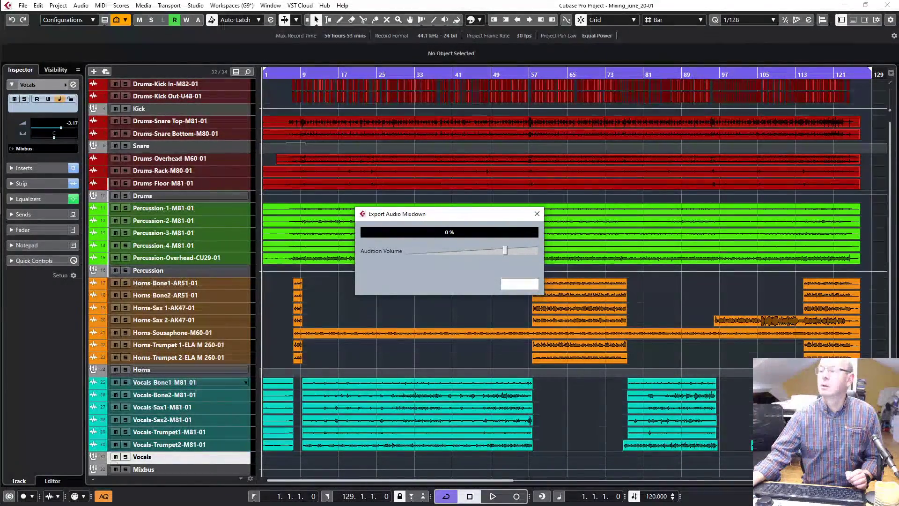
click(389, 240)
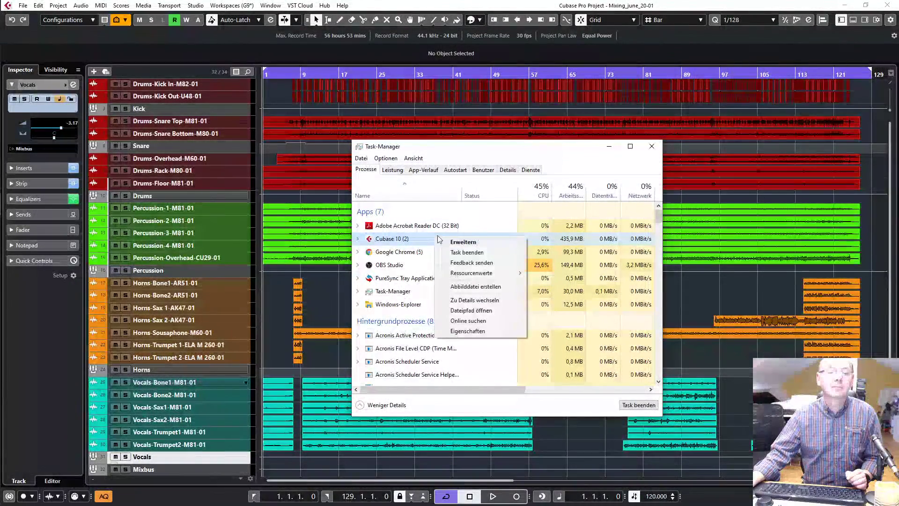
click(456, 252)
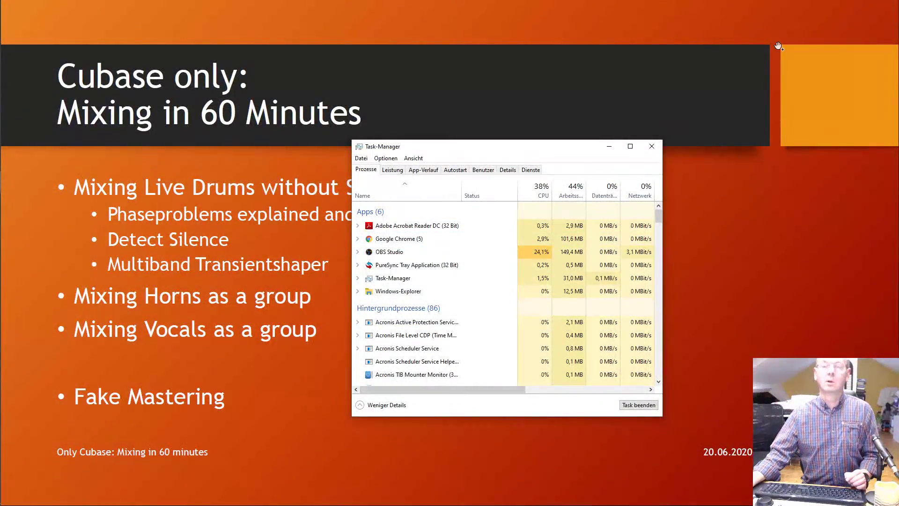
Step: Search the Windows apps for Cubase, relaunch it and reopen the Mixing_june_20-01 project
mouse_move(1, 265)
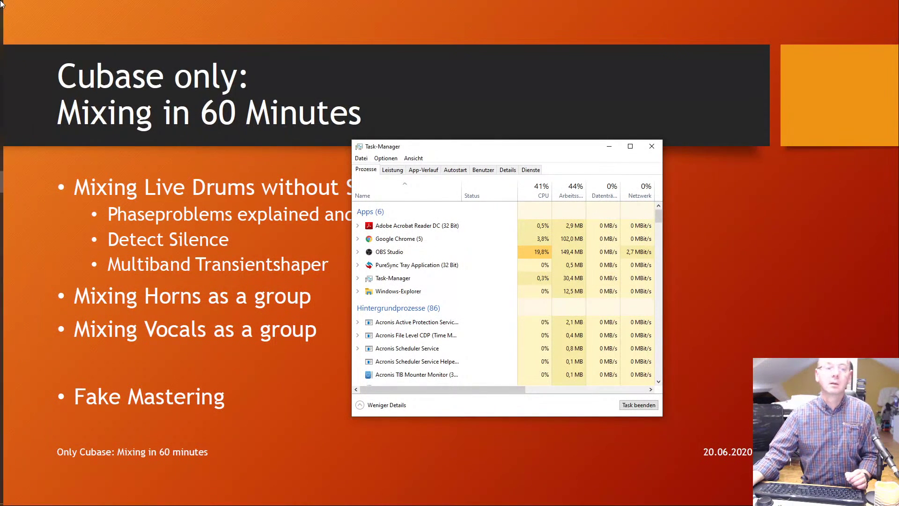
click(17, 9)
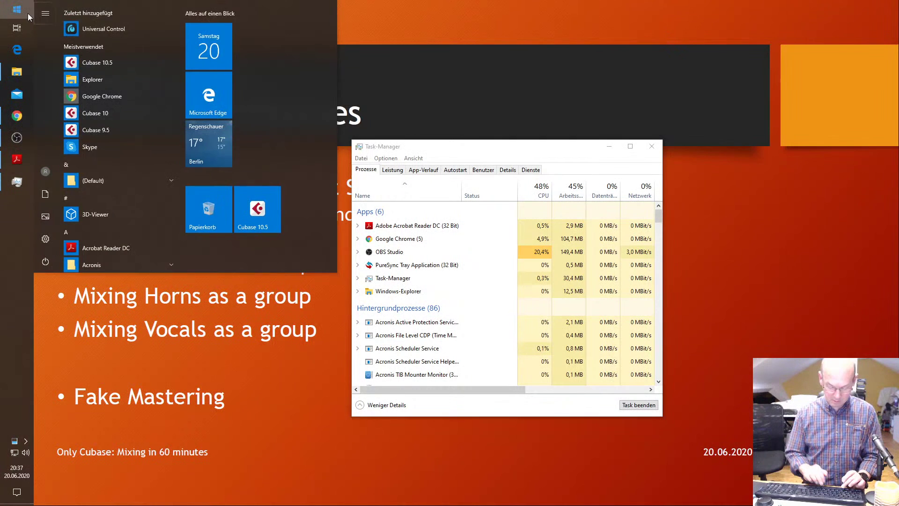
text(cubase)
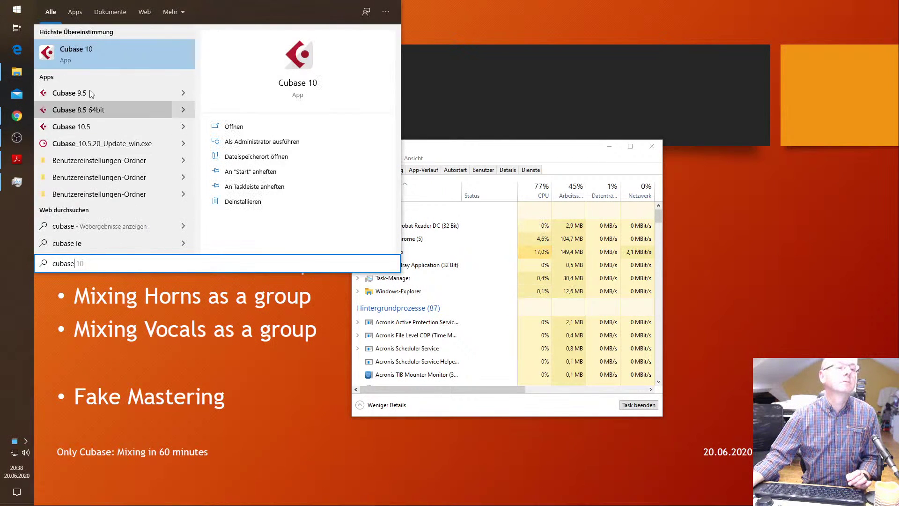
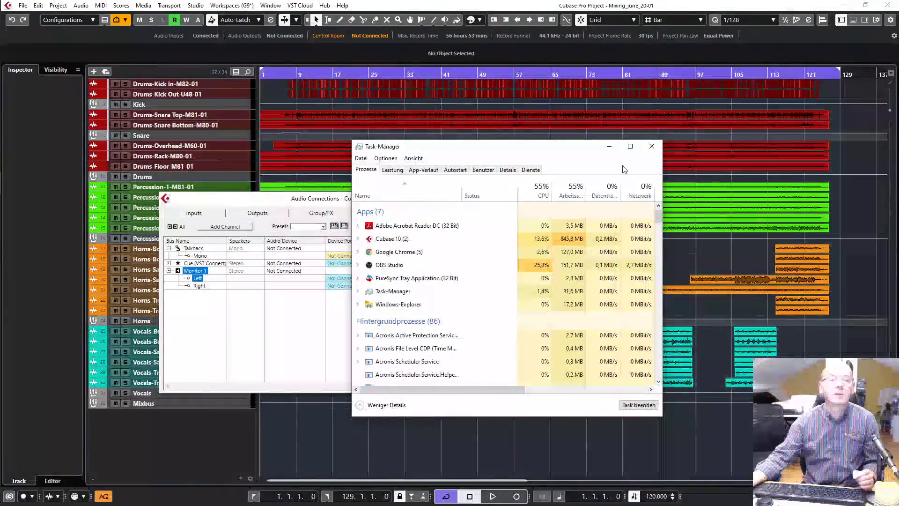
Step: Assign Monitor 1 Left to UR22 Output 1/L and Right to UR22 Output 2/R, and test playback briefly from bar 37
click(372, 278)
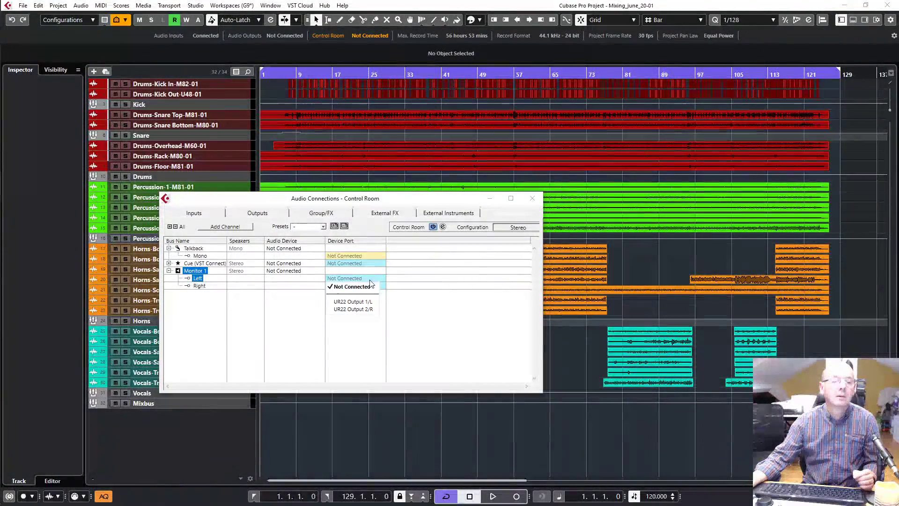
click(367, 301)
click(356, 286)
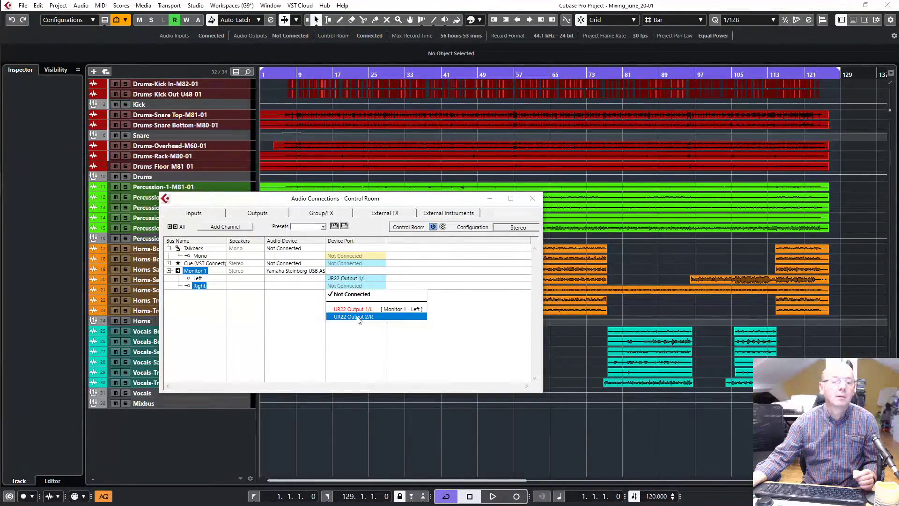
click(358, 320)
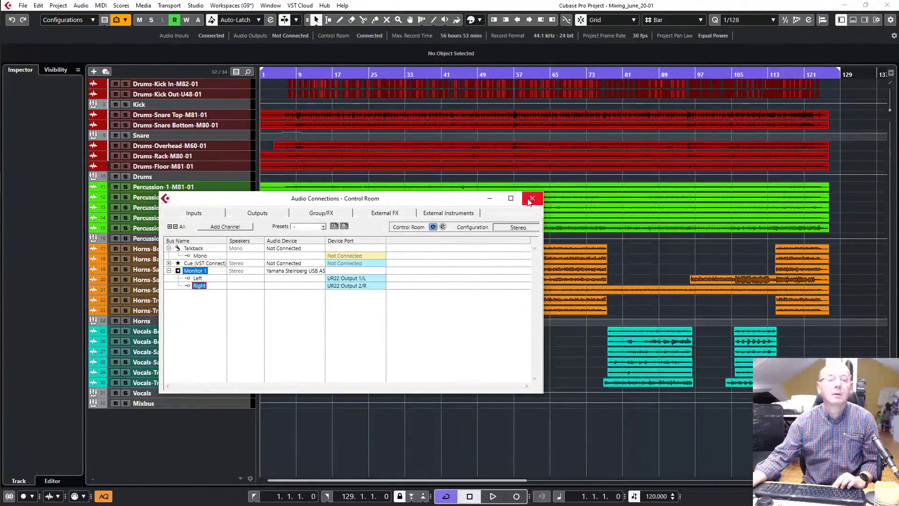
key(F4)
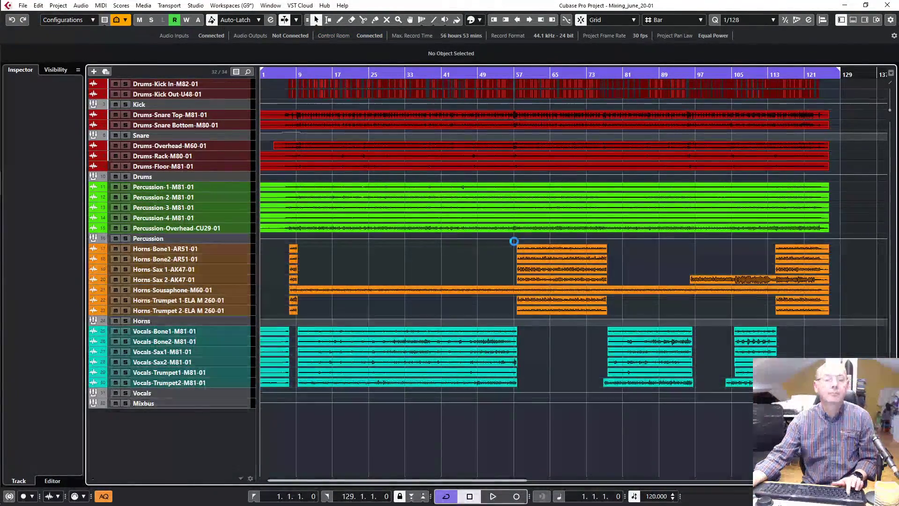
drag(421, 72, 422, 75)
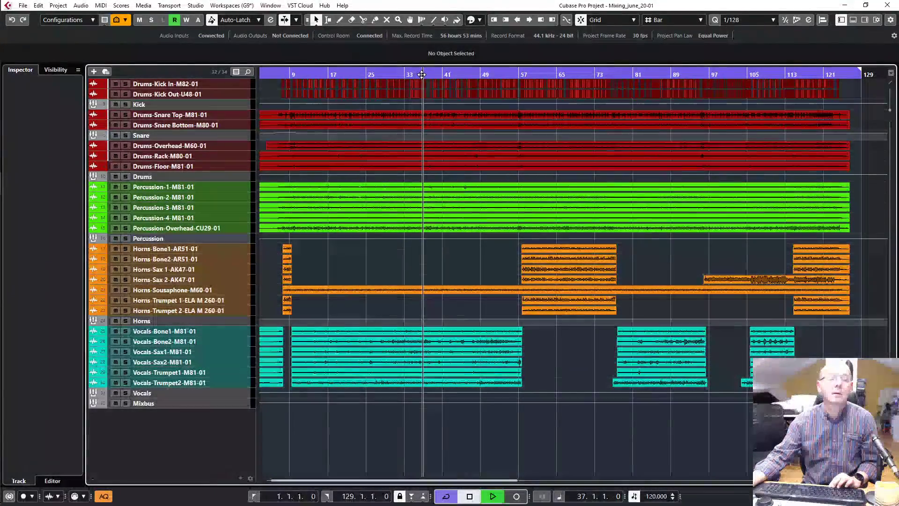
key(space)
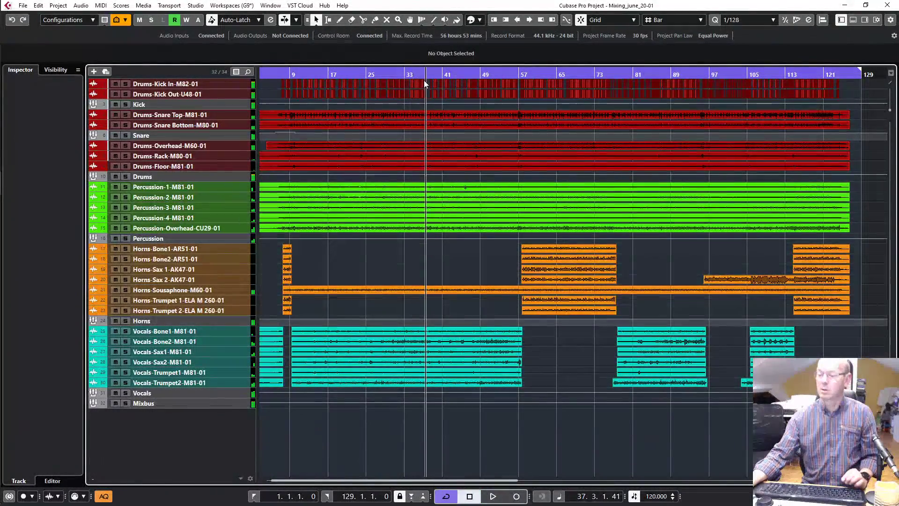
Step: Activate the reastream-standalone insert on the Control Room's Monitor 1 and set it to send audio/MIDI to local broadcast
click(865, 21)
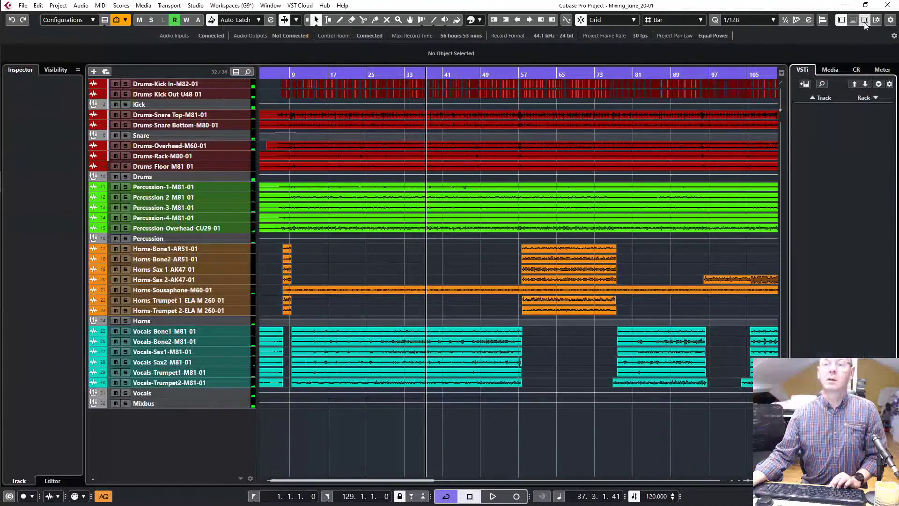
click(857, 70)
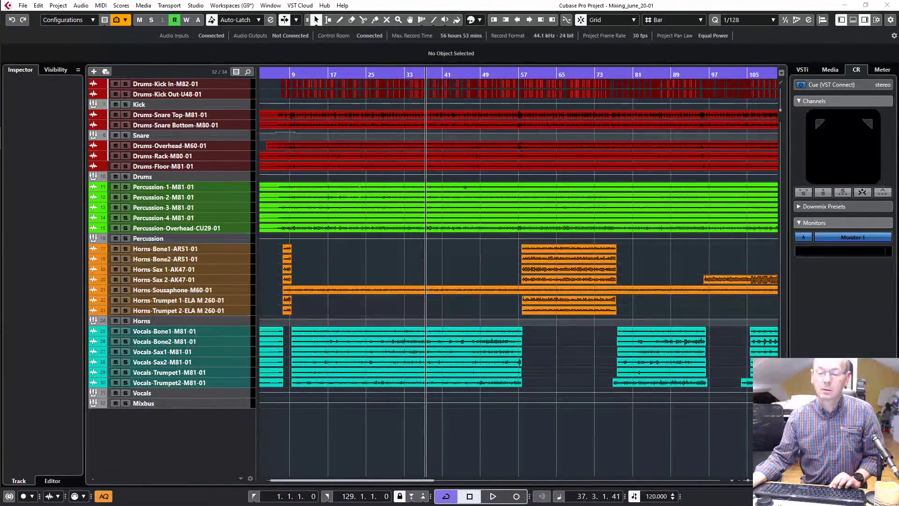
click(821, 206)
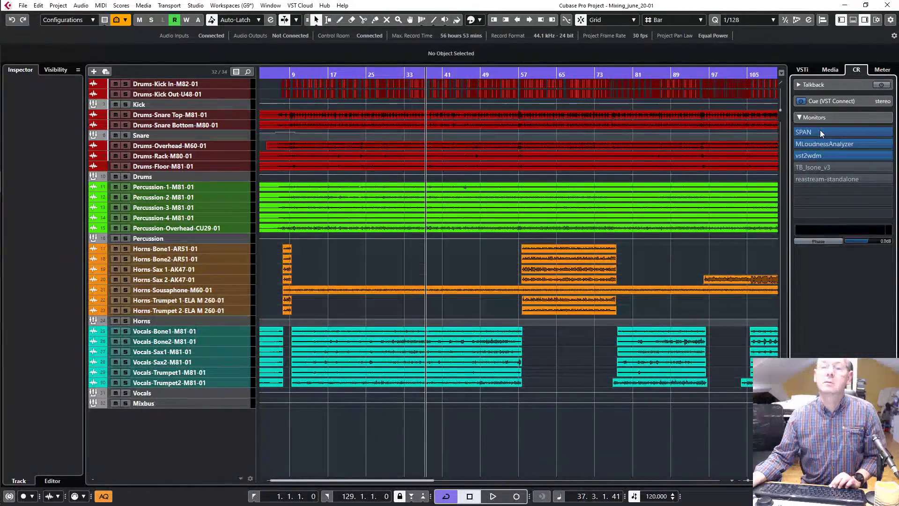
click(807, 178)
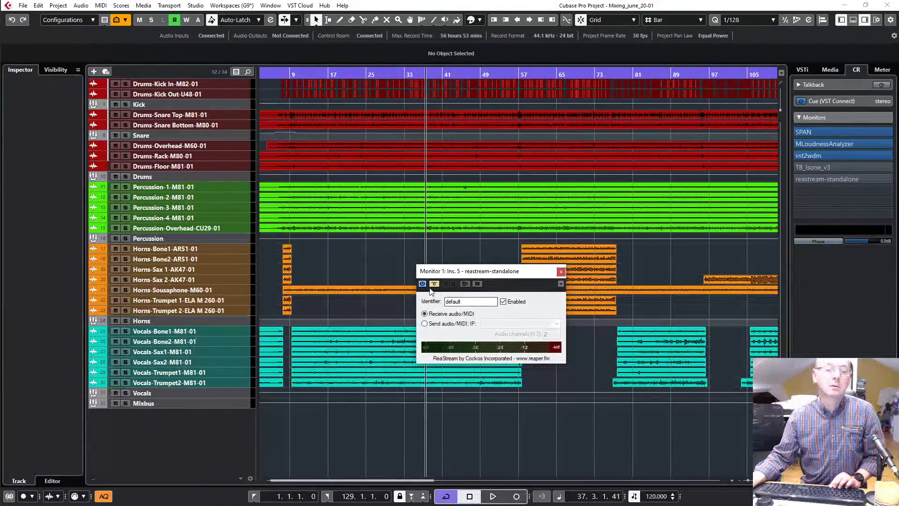
click(425, 323)
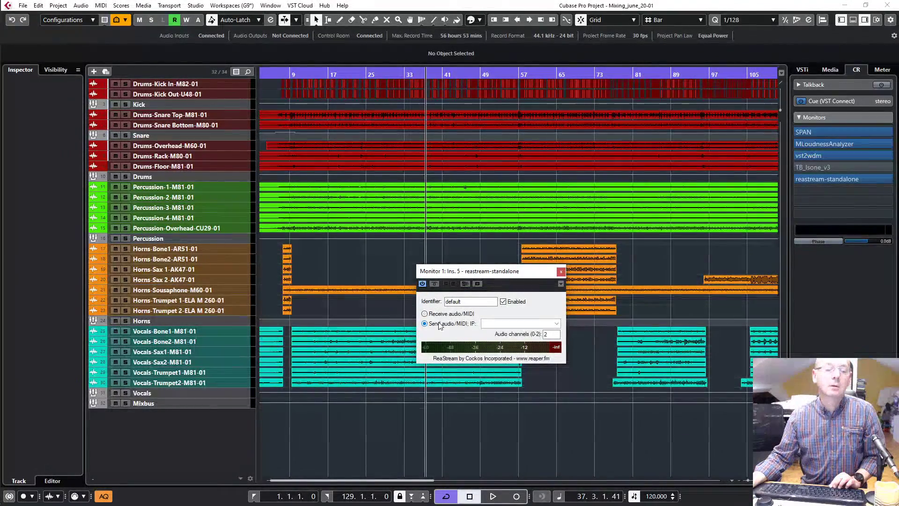
click(556, 324)
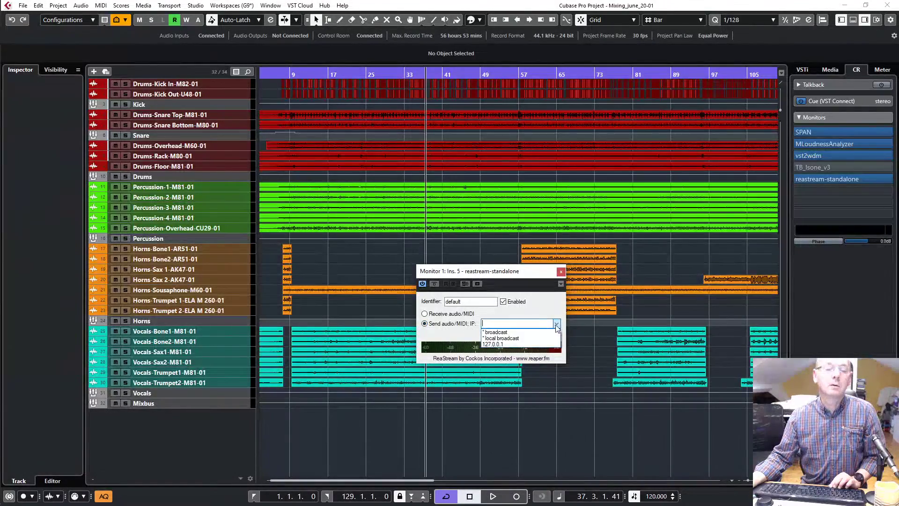
click(518, 340)
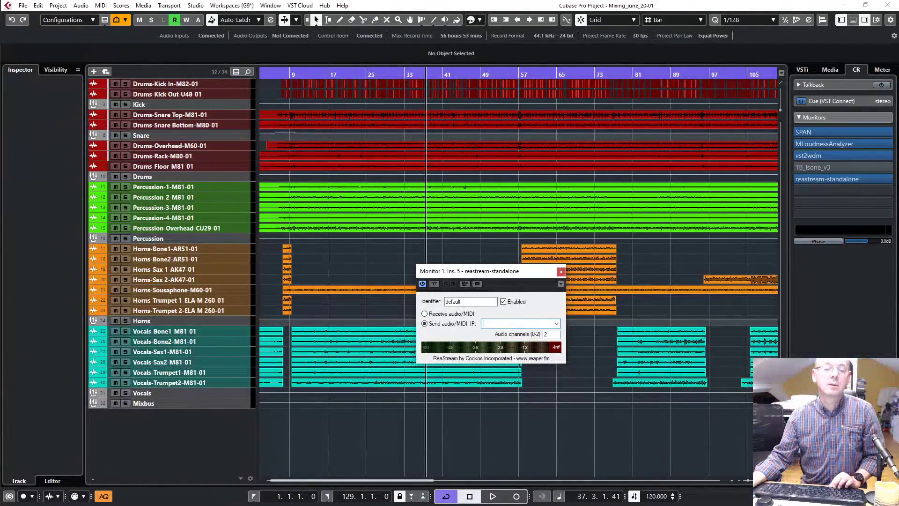
click(556, 323)
click(525, 338)
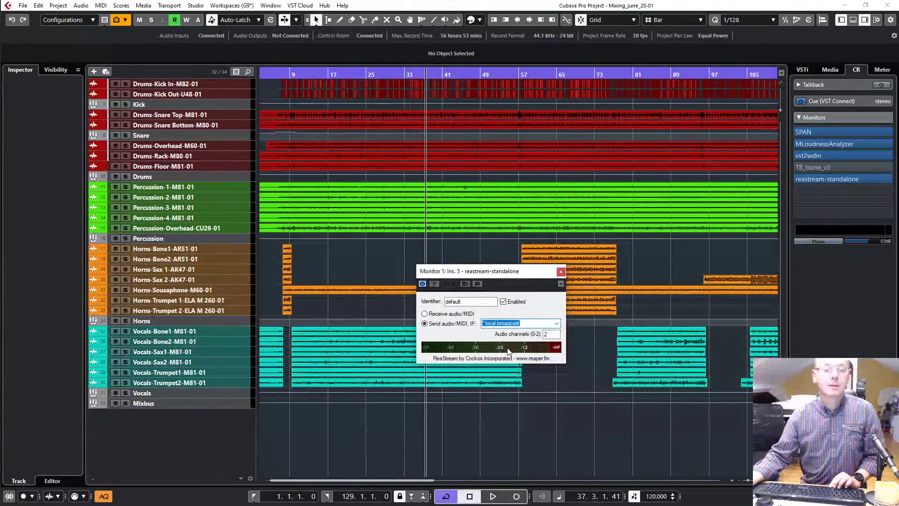
Step: Check the ReaStream output with a short playback from bar 37 and close the plug-in window
click(494, 496)
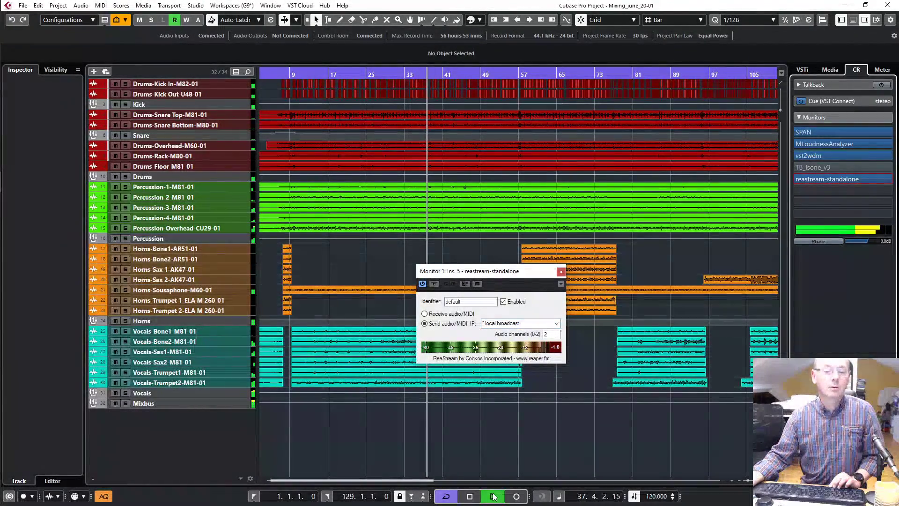
click(470, 496)
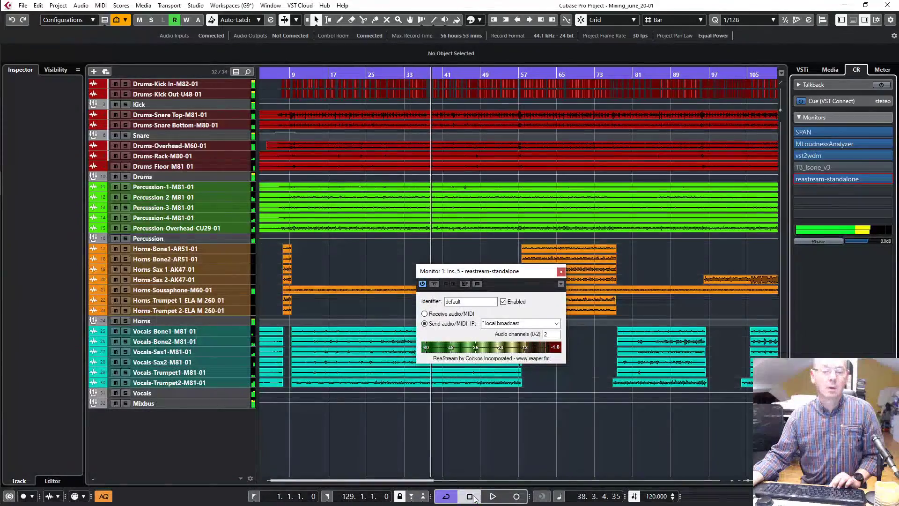
click(561, 270)
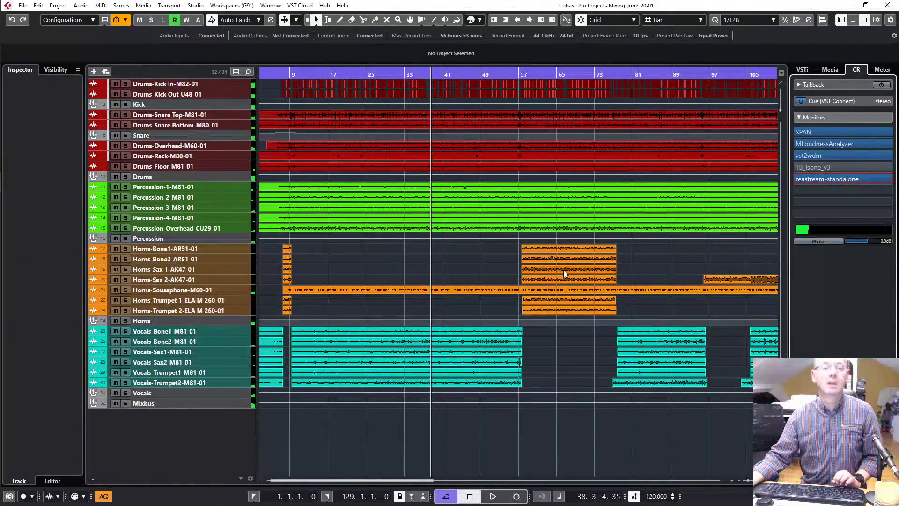
Step: Return the cursor to the project start and fit the whole arrangement in view
key(Home)
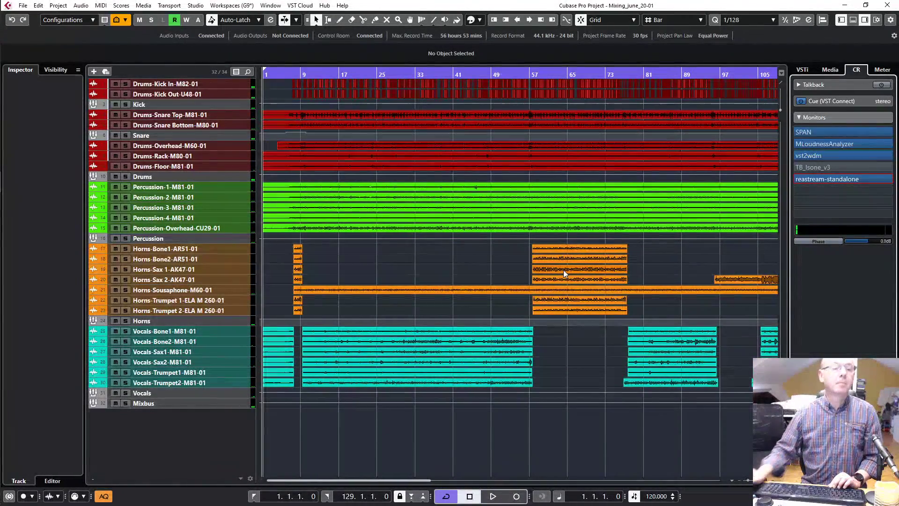
key(shift+f)
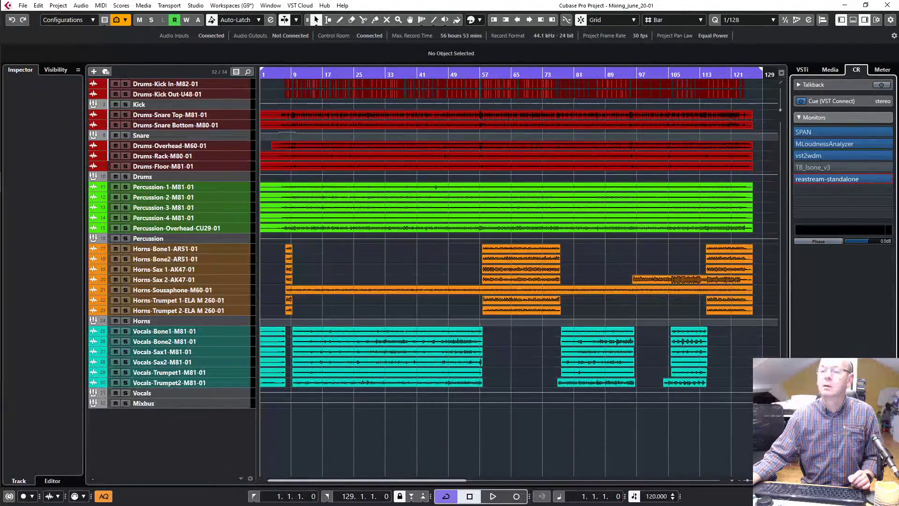
click(844, 6)
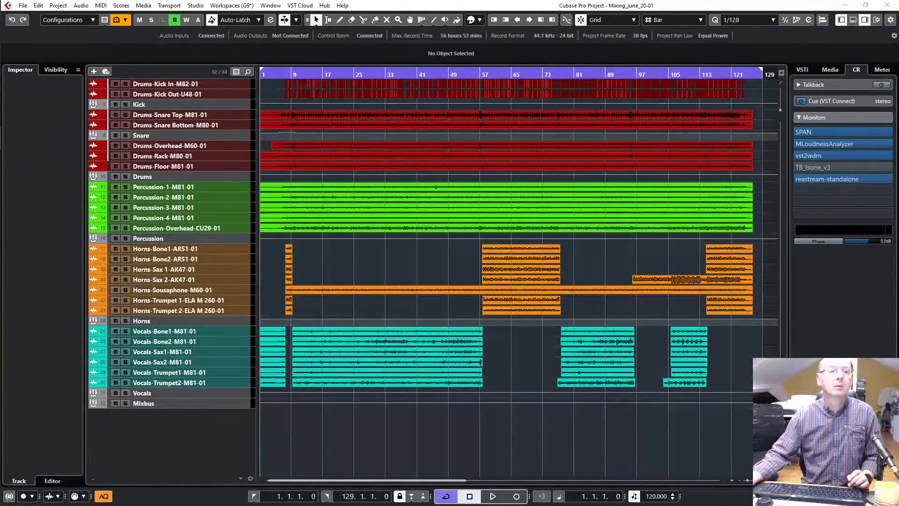
Step: Play the full mix from the project start and check the Horns group channel in the MixConsole during playback
click(387, 8)
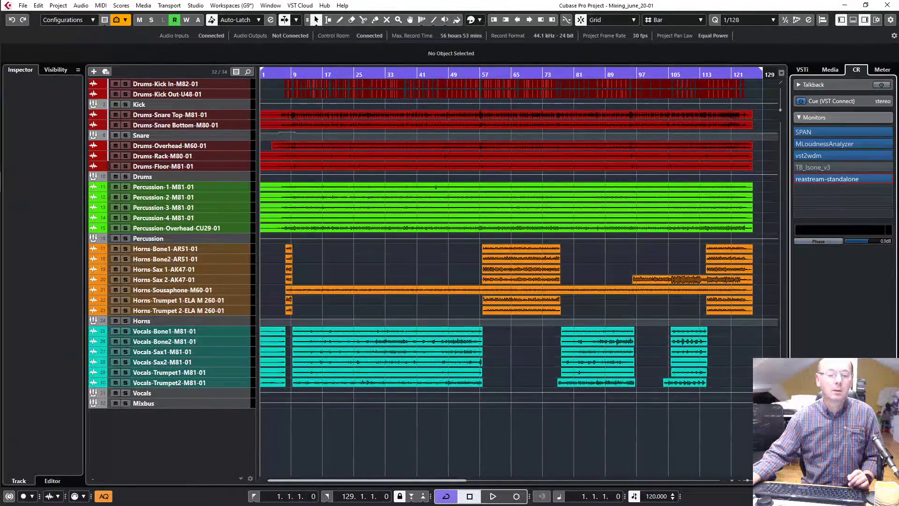
click(493, 497)
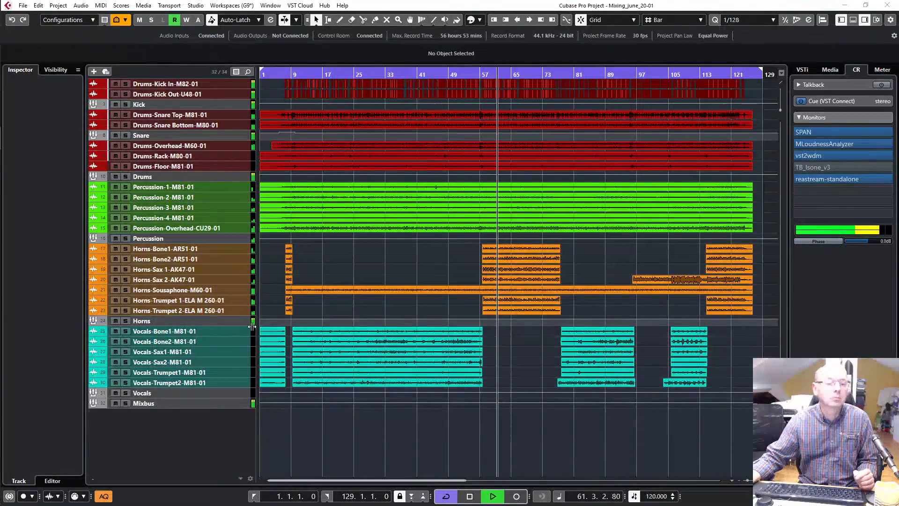
click(227, 321)
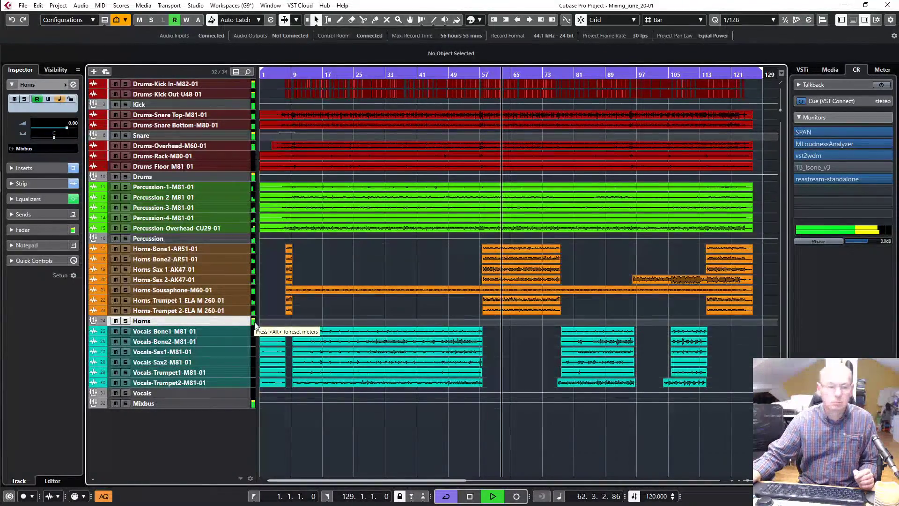
key(F3)
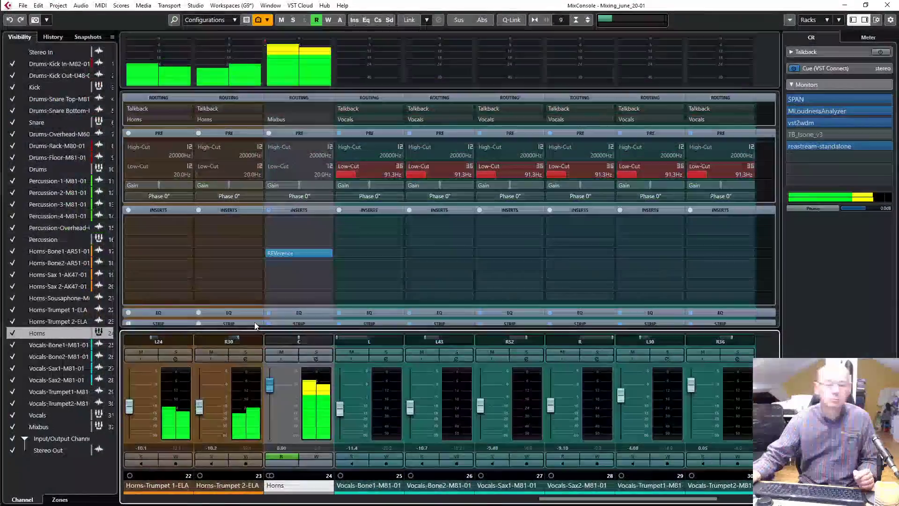
click(269, 387)
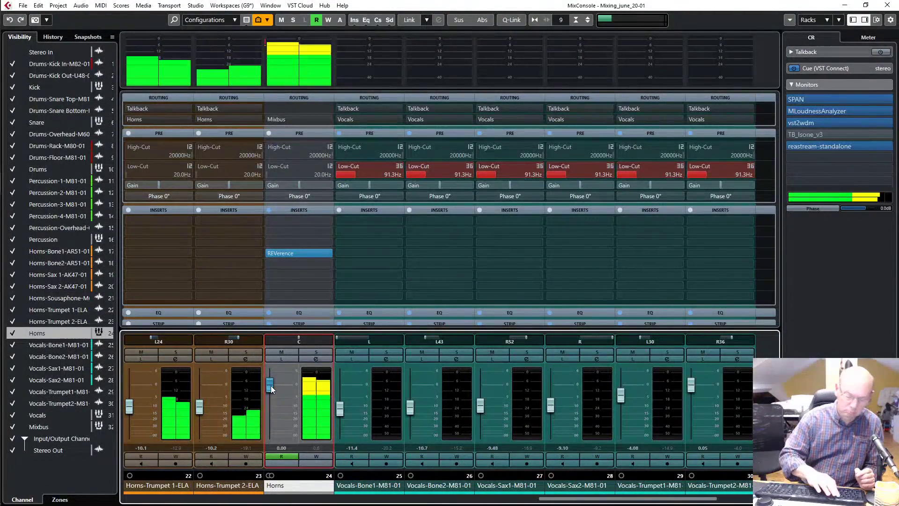
key(F3)
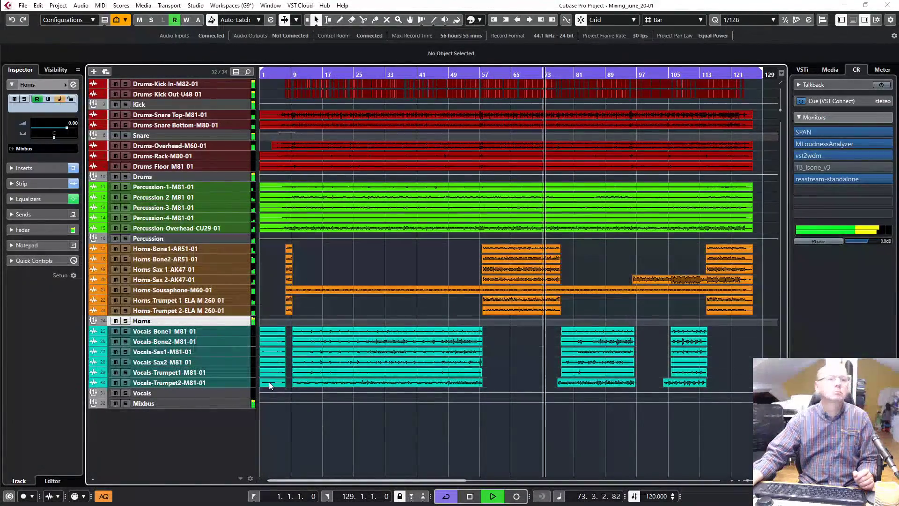
Step: Check the Kick group channel and the neighbouring drum channels in the MixConsole while the mix plays
click(221, 104)
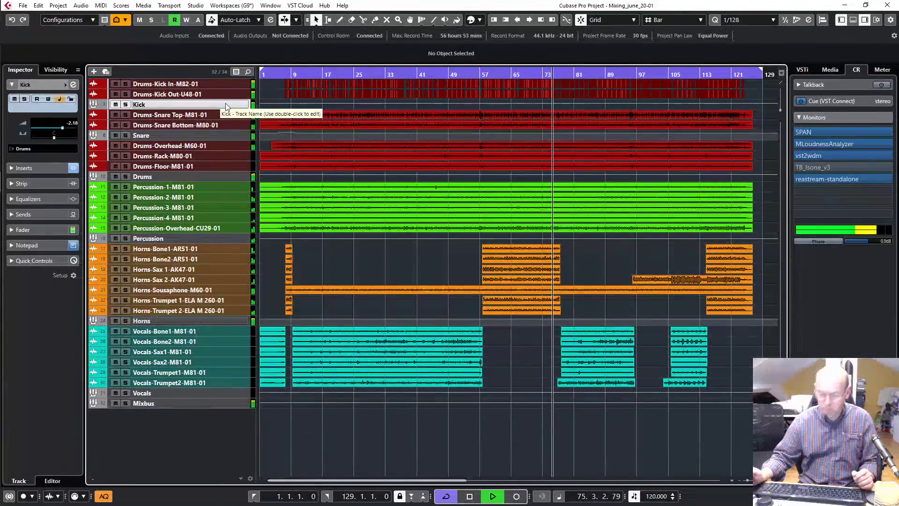
key(F3)
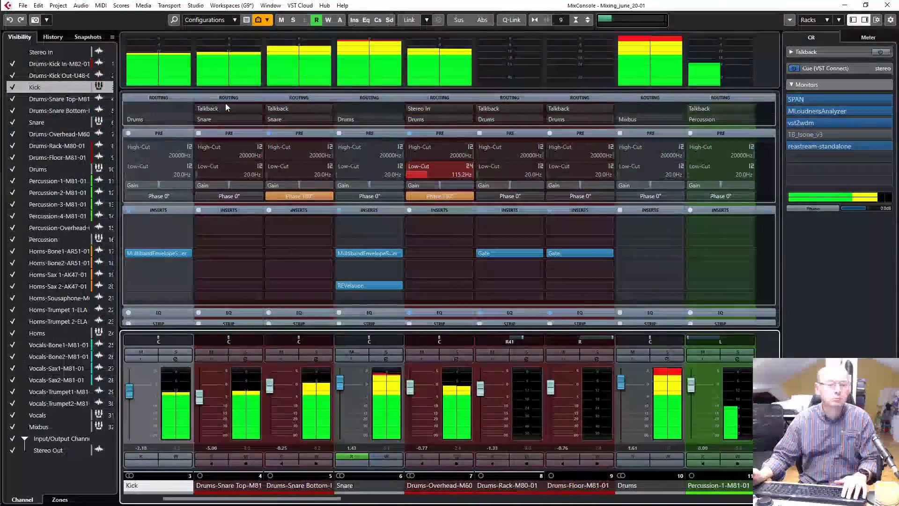
key(F3)
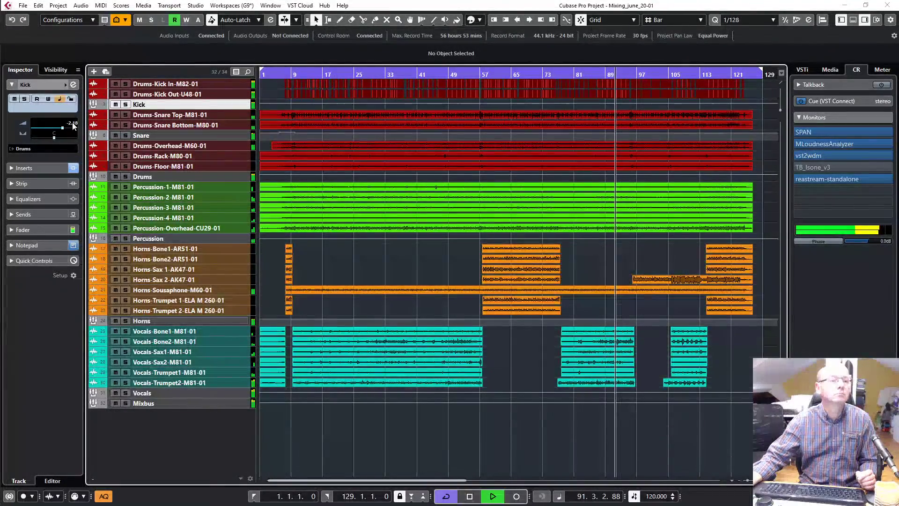
Step: Inspect the Kick group's equalizer and MultibandEnvelopeShaper settings in its channel settings and close both windows
click(73, 84)
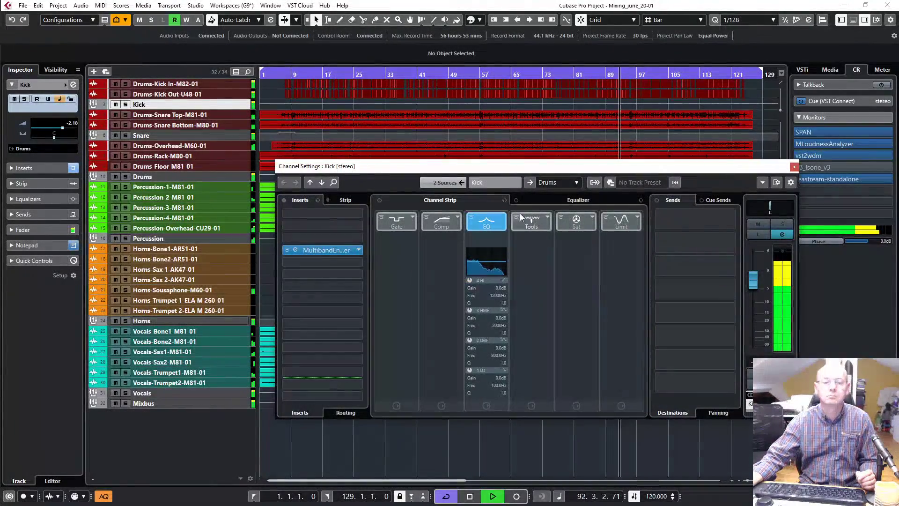
click(537, 198)
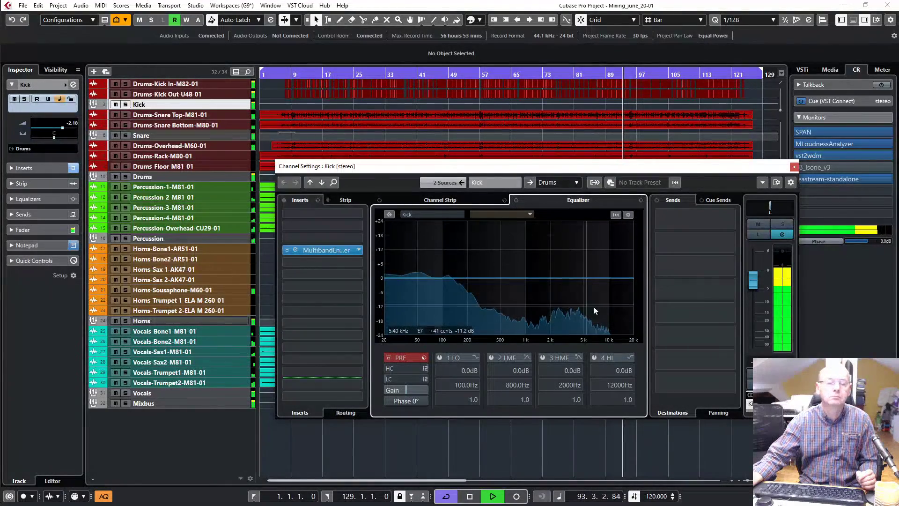
click(296, 249)
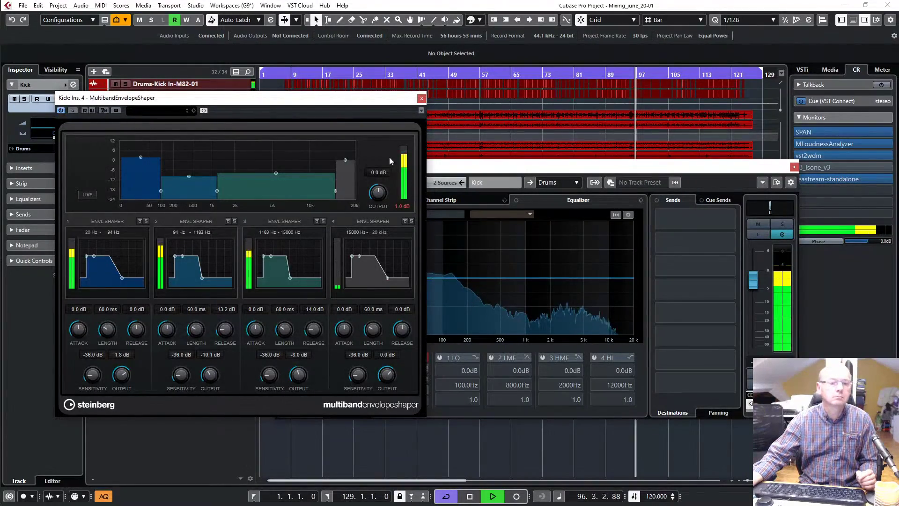
click(421, 99)
click(793, 167)
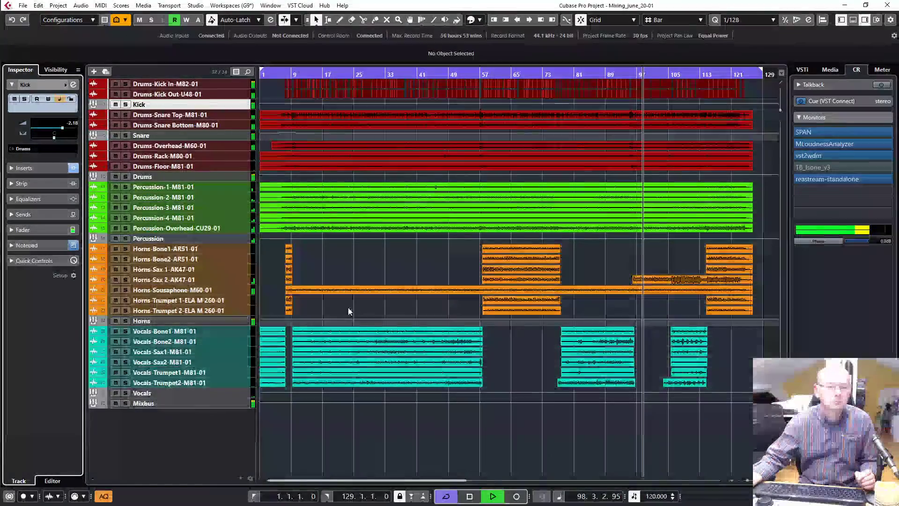
Step: Inspect the Horns group's channel settings and its REVerence insert, closing both windows when done
click(222, 320)
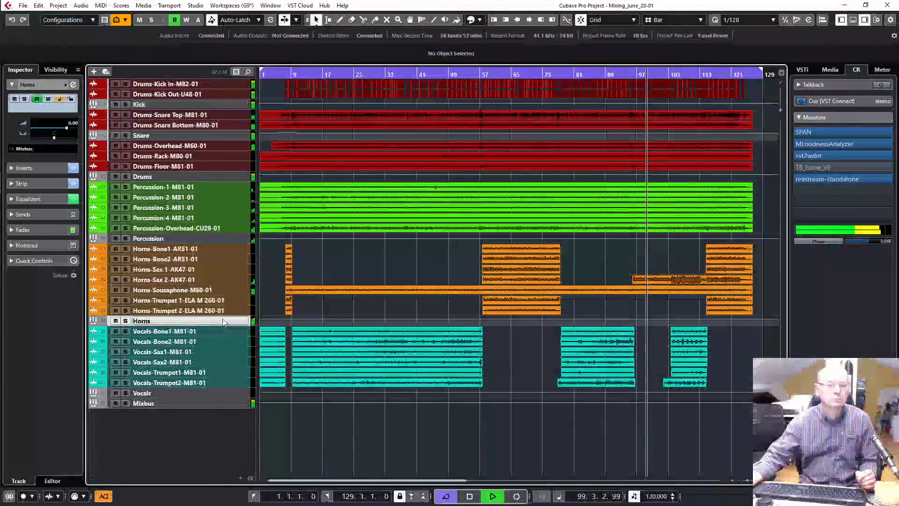
key(e)
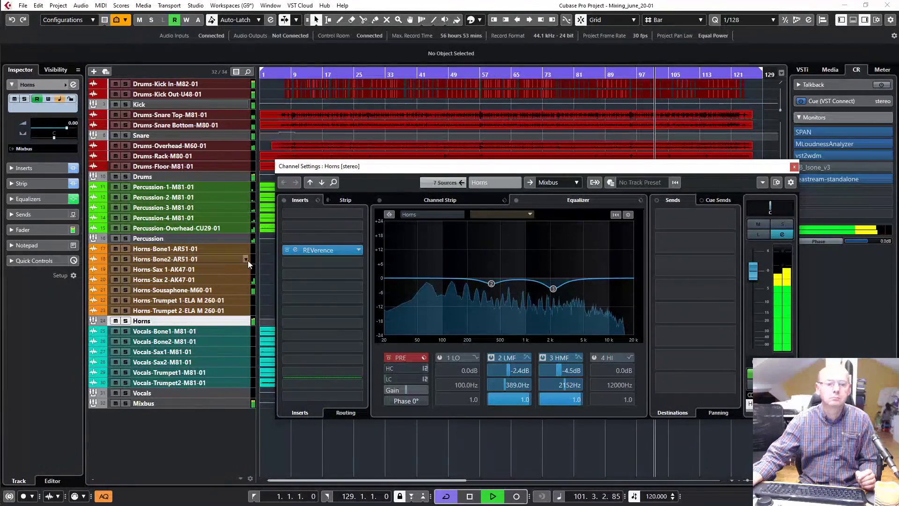
click(289, 252)
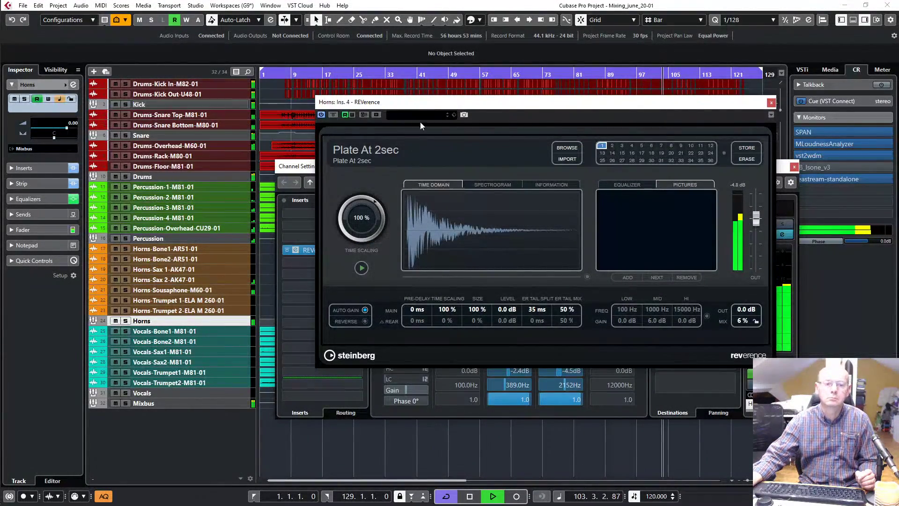
click(770, 103)
click(793, 167)
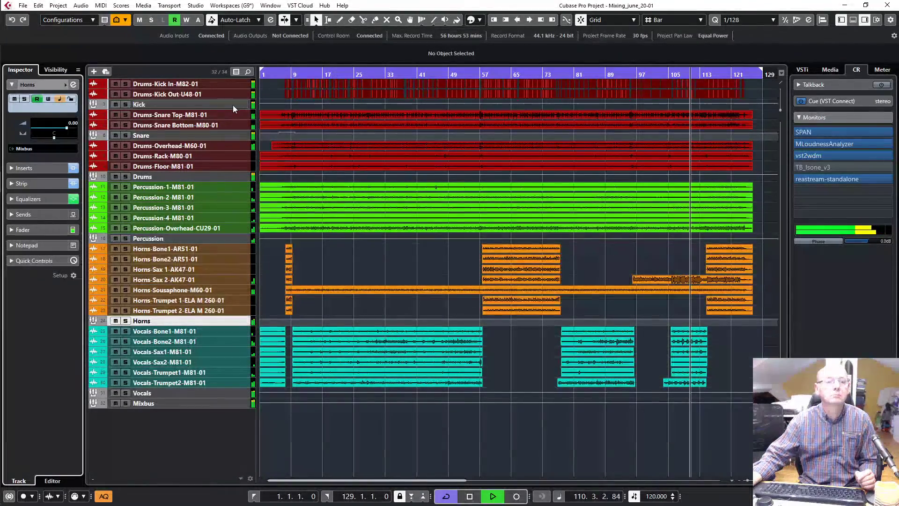
Step: Inspect the Snare group's channel settings with its MultibandEnvelopeShaper and REVelation inserts and close the windows
click(230, 134)
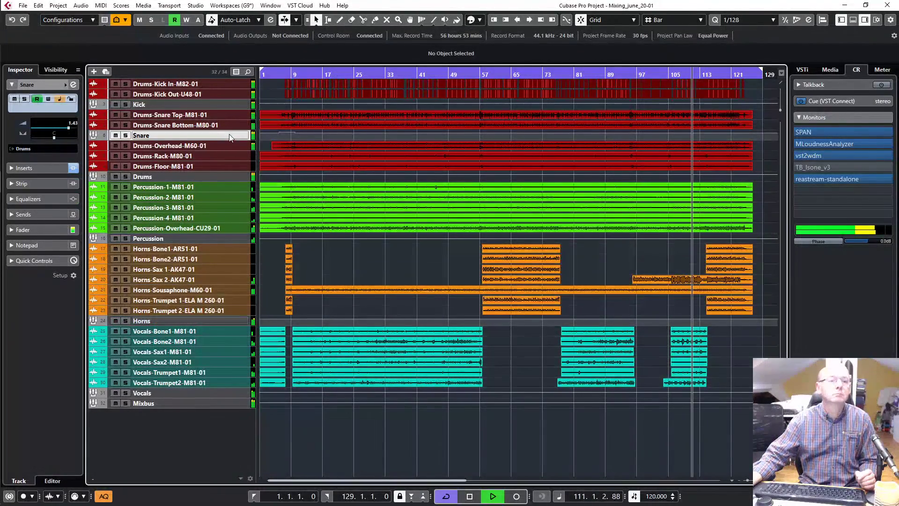
click(74, 84)
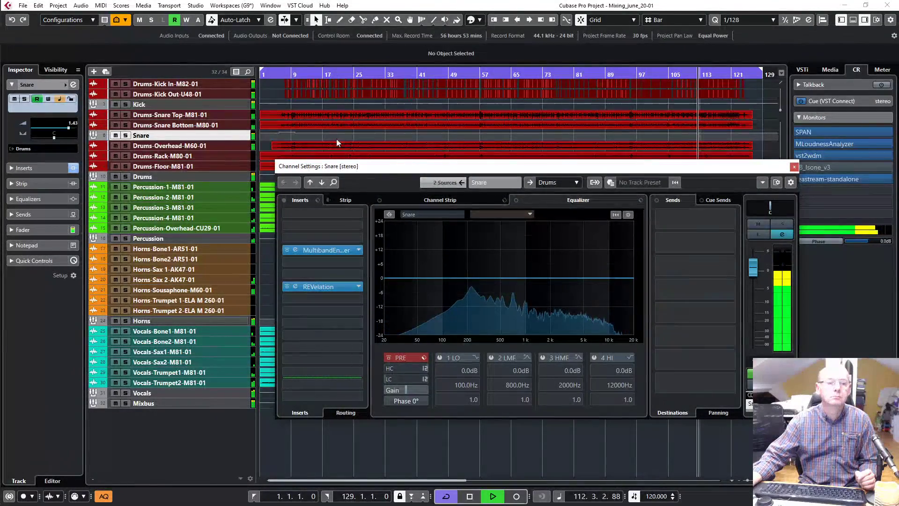
click(295, 250)
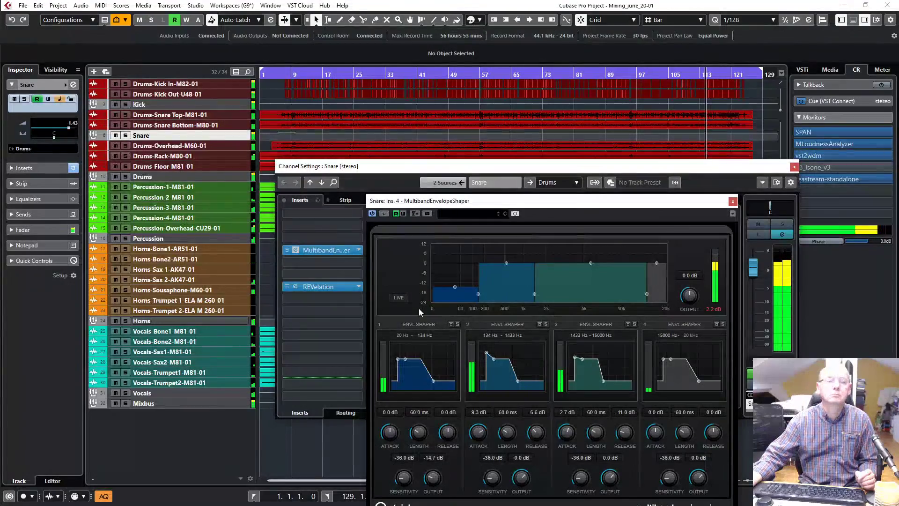
click(733, 203)
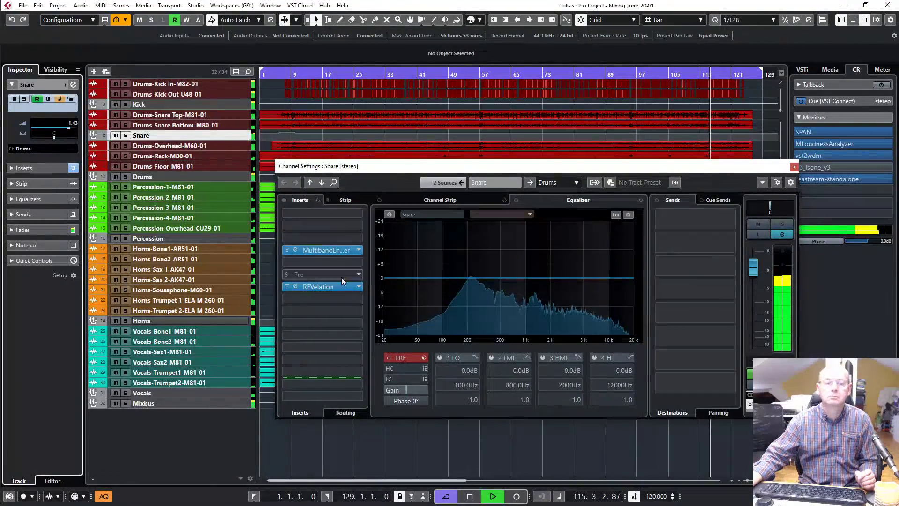
click(295, 286)
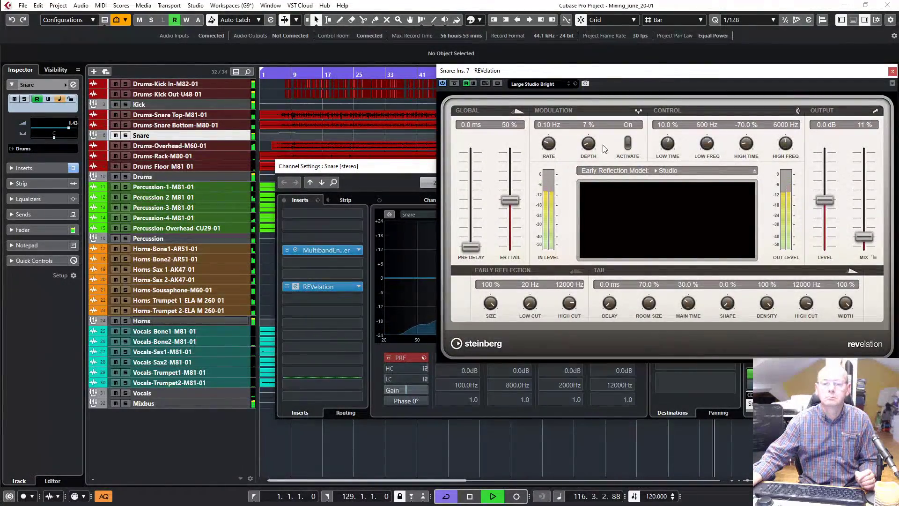
click(892, 72)
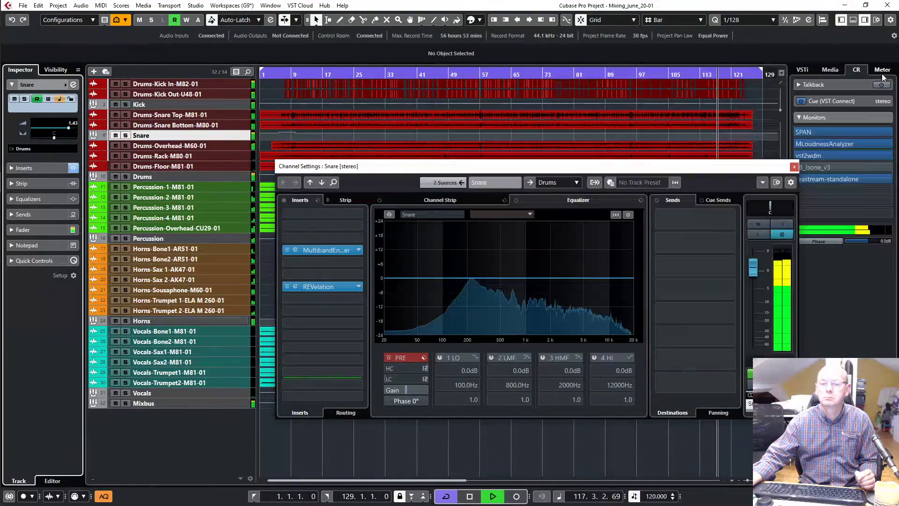
click(792, 167)
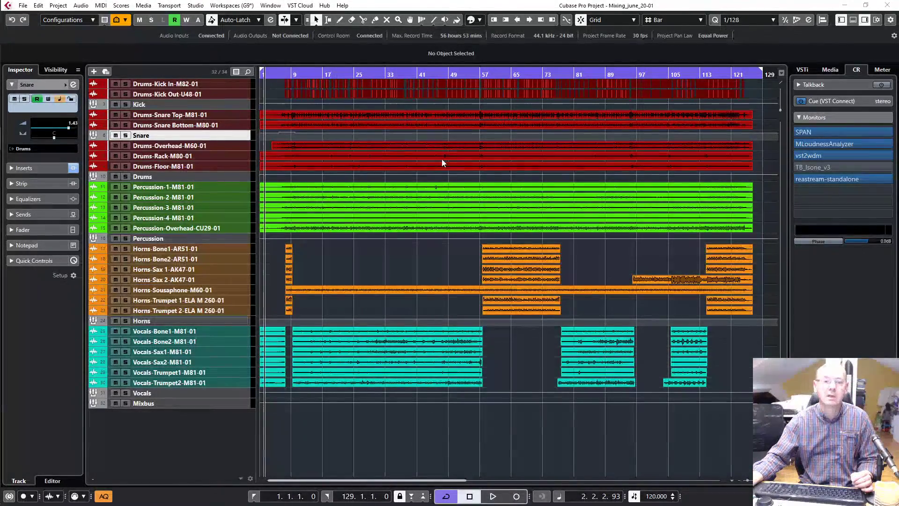
Step: Place the cursor at bar 38, zoom in on the arrangement around it and enlarge the track heights
click(392, 76)
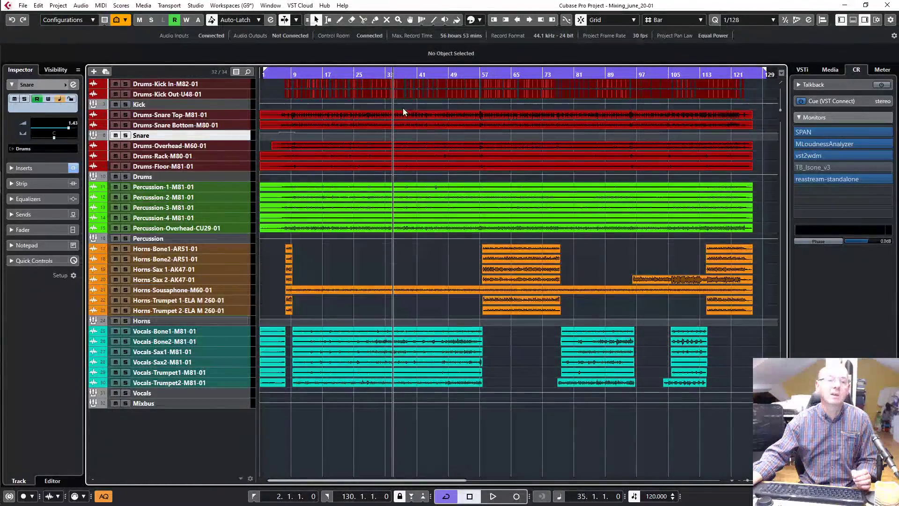
click(403, 71)
drag(403, 71, 403, 85)
drag(404, 96, 404, 106)
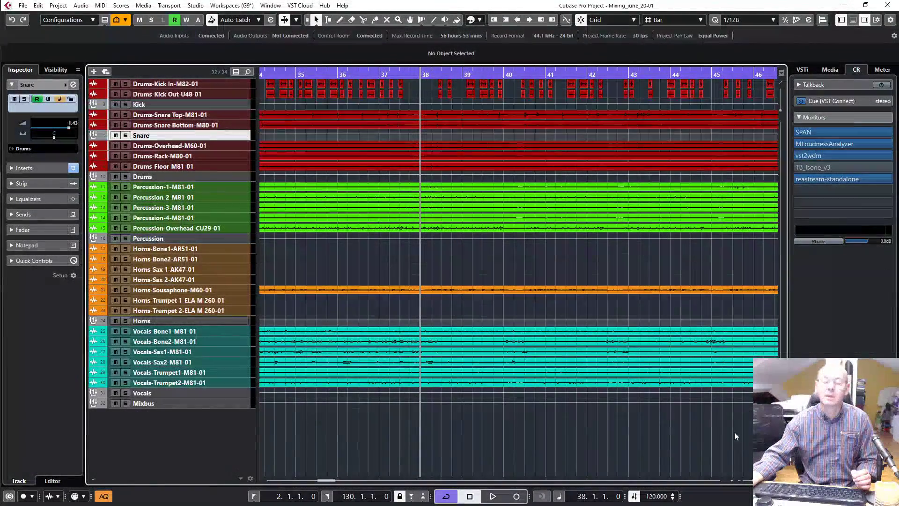
drag(781, 445, 780, 450)
click(780, 472)
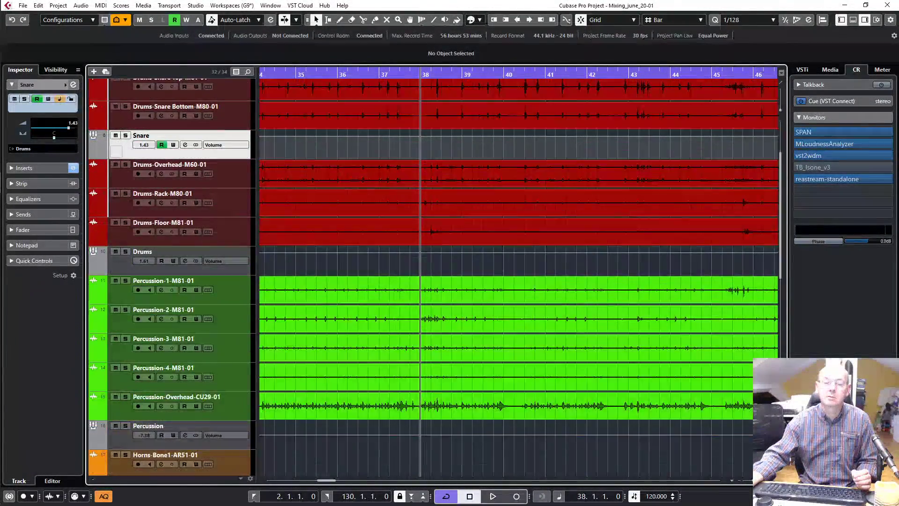
click(781, 472)
Step: Examine the track waveforms from the drums and percussion through the horns and vocals, first around bar 38 and across the whole song
scroll(517, 221, up, 4)
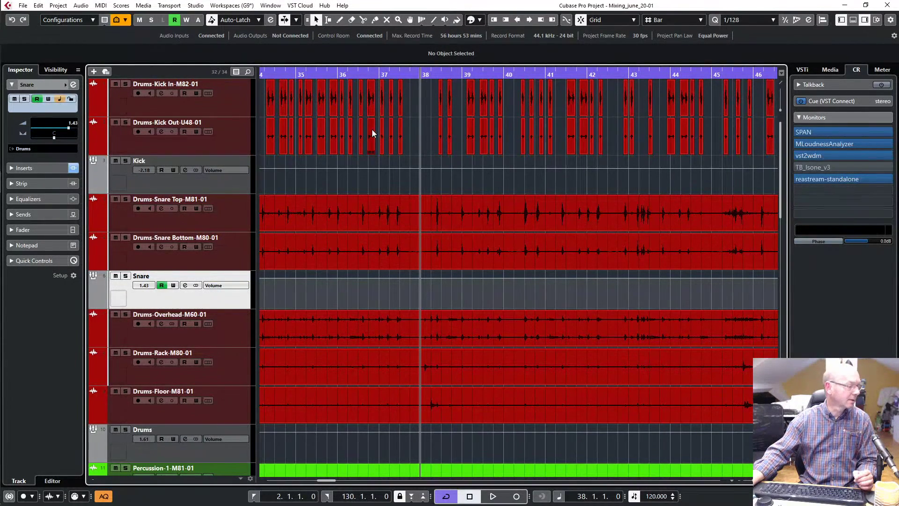
scroll(444, 219, down, 4)
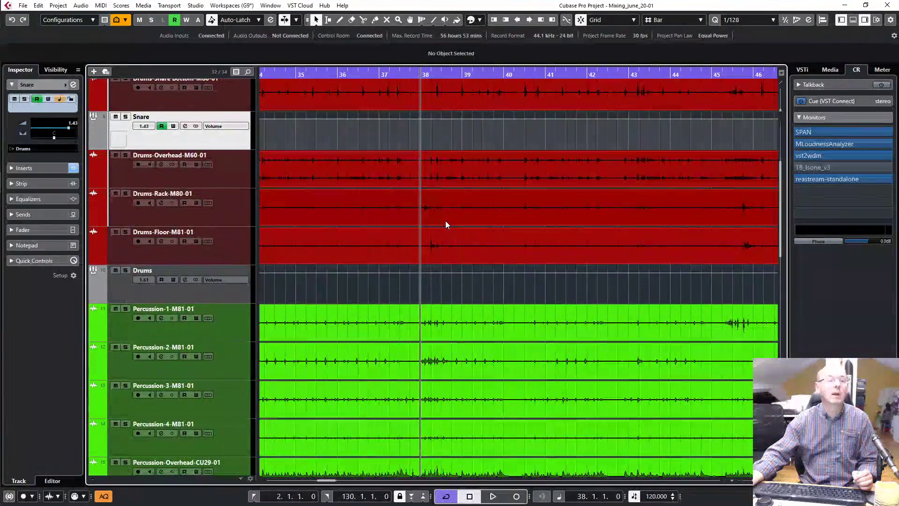
scroll(448, 221, down, 4)
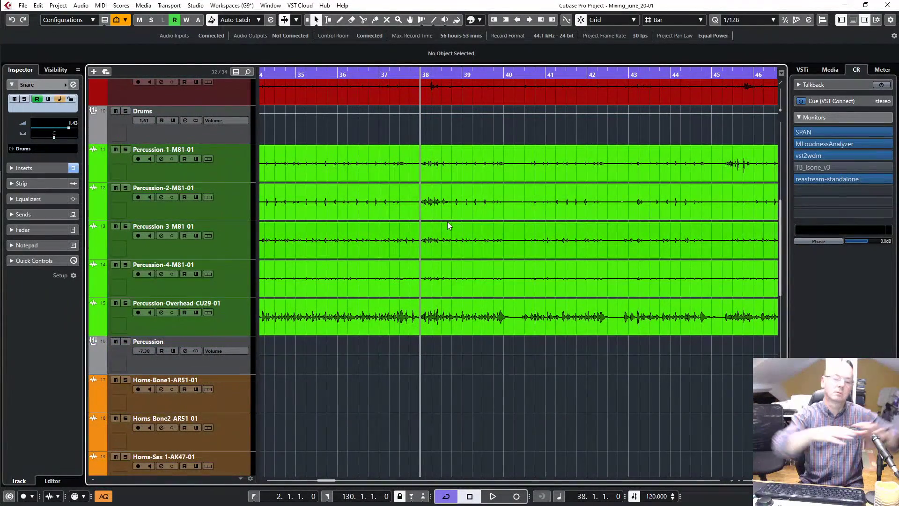
scroll(468, 234, down, 5)
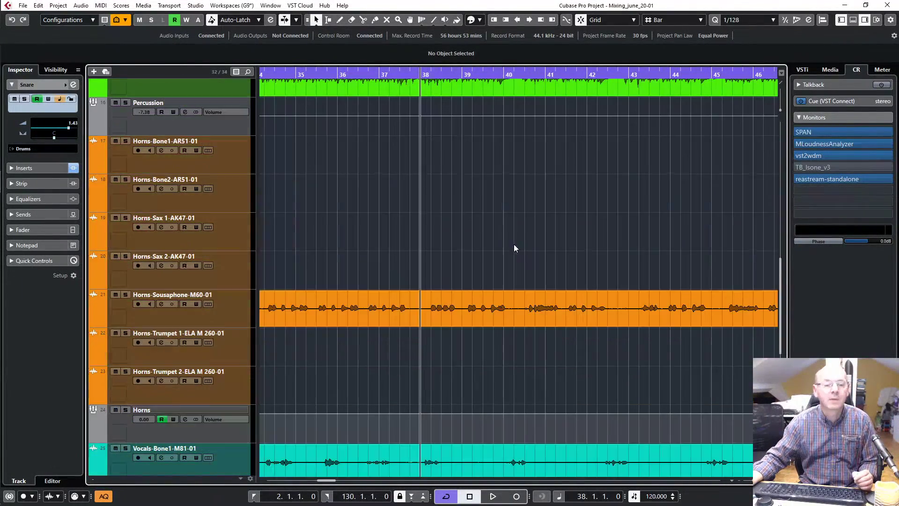
key(g)
key(g)
key(g)
key(g)
key(g)
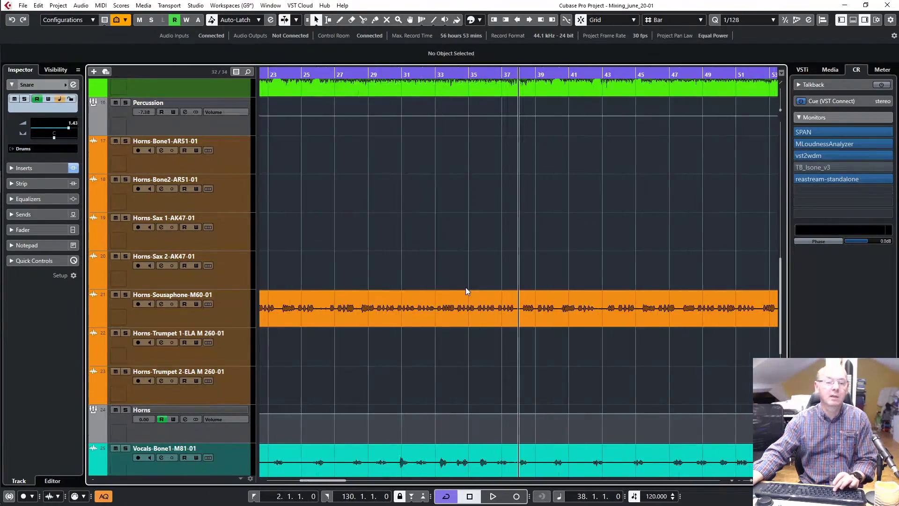
key(g)
scroll(453, 265, down, 5)
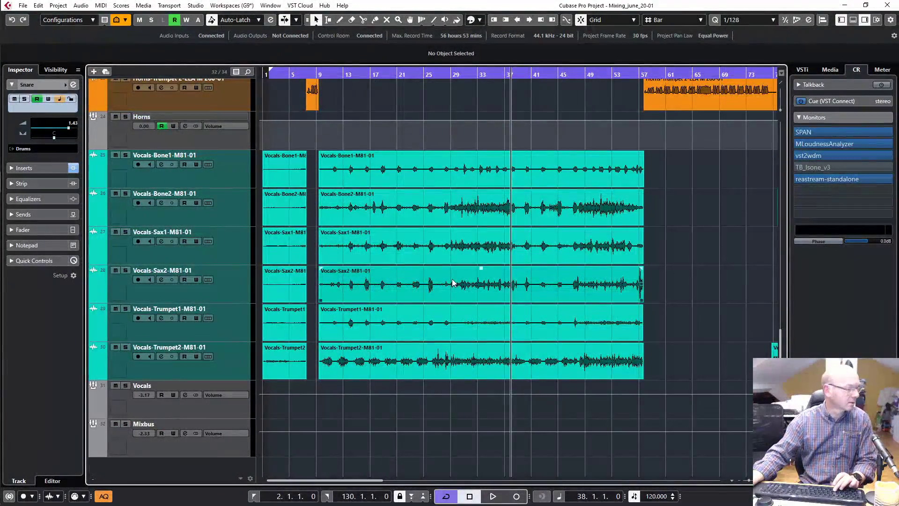
scroll(452, 282, up, 6)
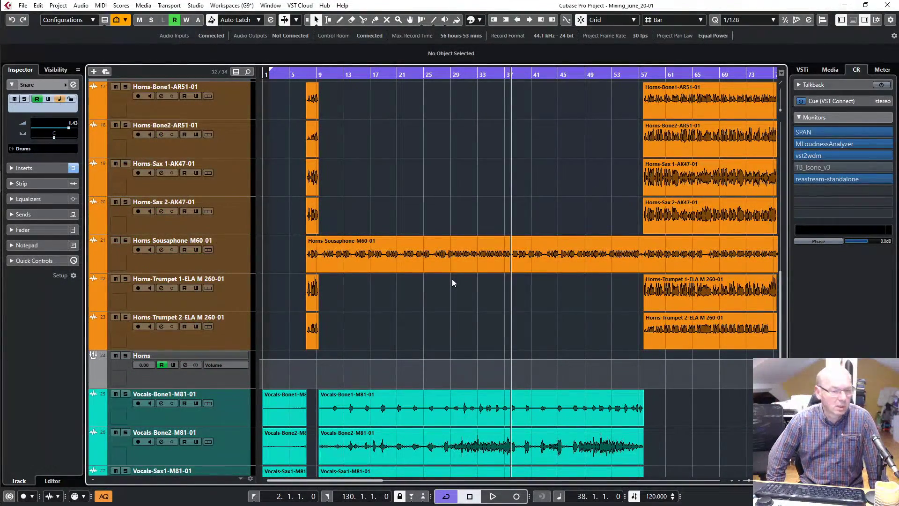
key(g)
key(g)
key(g)
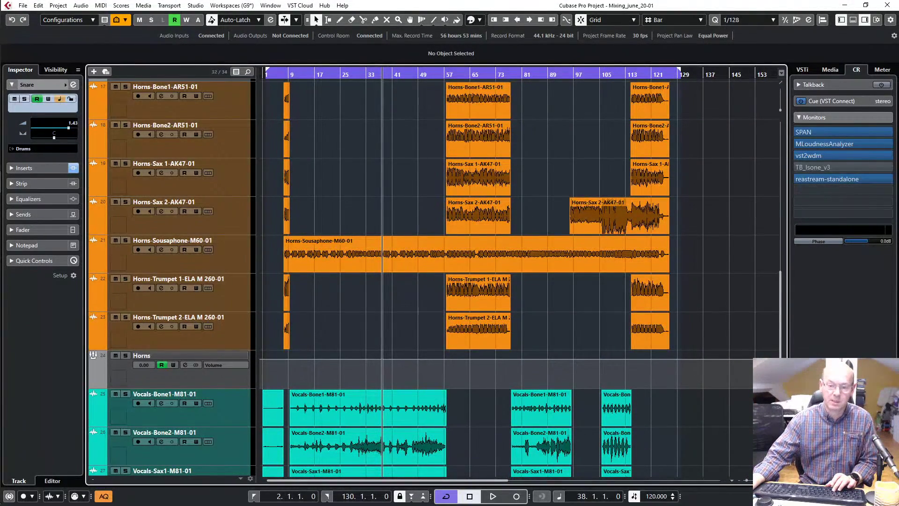
Step: Reduce the track heights, and fit the whole song in view with the cursor back at bar 2
key(shift+g)
key(shift+g)
key(shift+g)
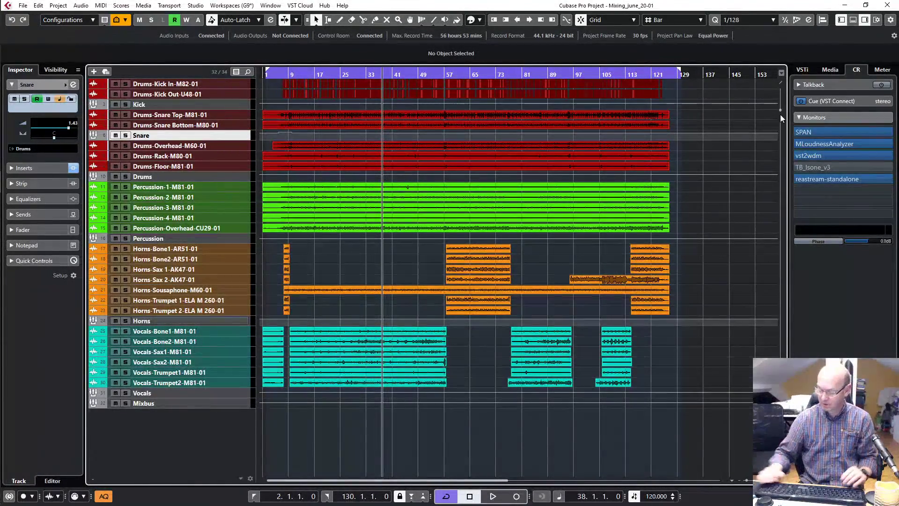
key(KP_1)
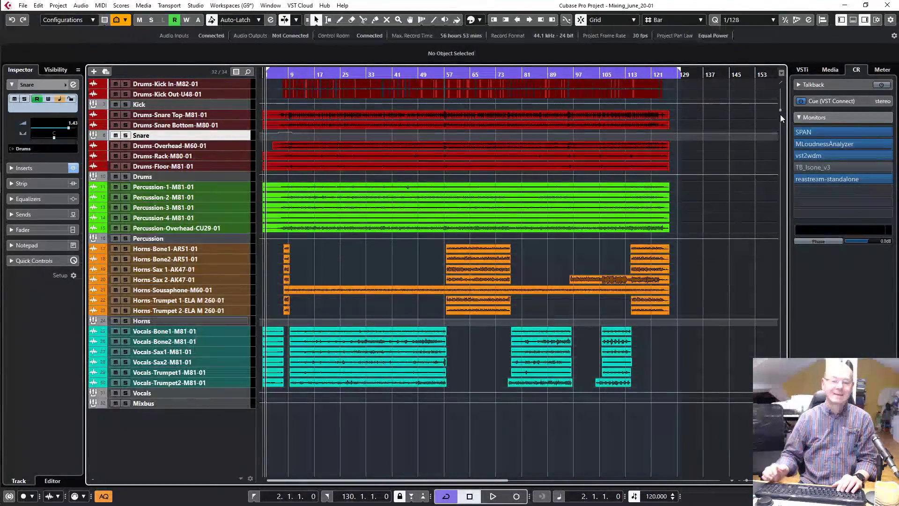
key(shift+f)
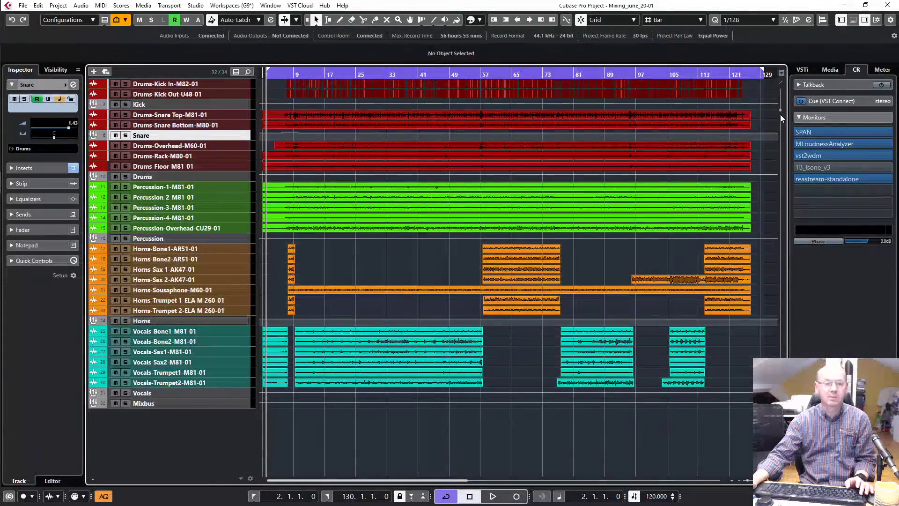
Step: Switch to the presentation Cubase_only_Mixing in 60 minutes_01.pdf
key(alt+Tab)
key(alt+Tab)
key(alt+Tab)
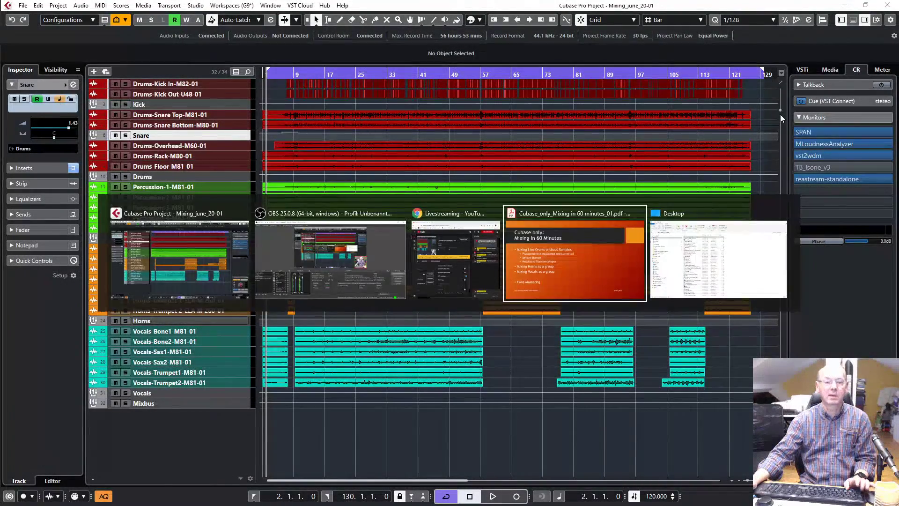
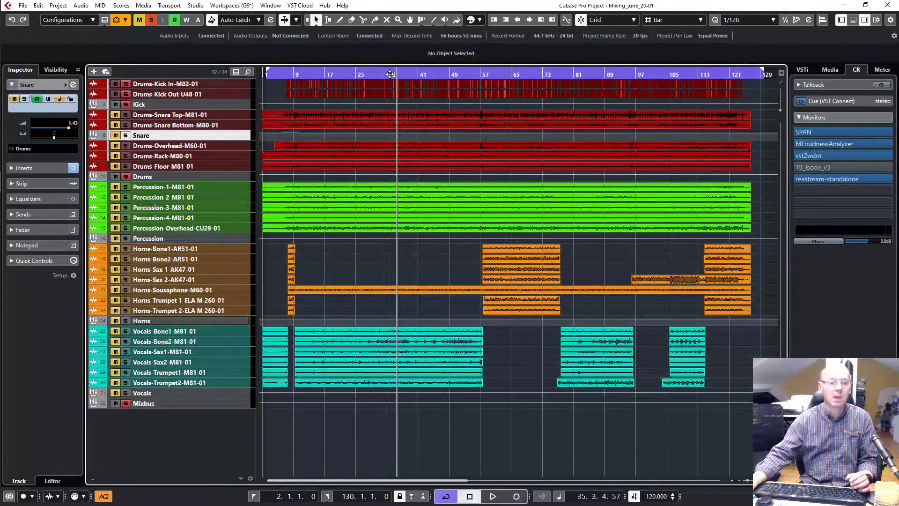
Step: Clear all mute and solo states and play the full mix from bar 2 with the Kick group selected
click(150, 21)
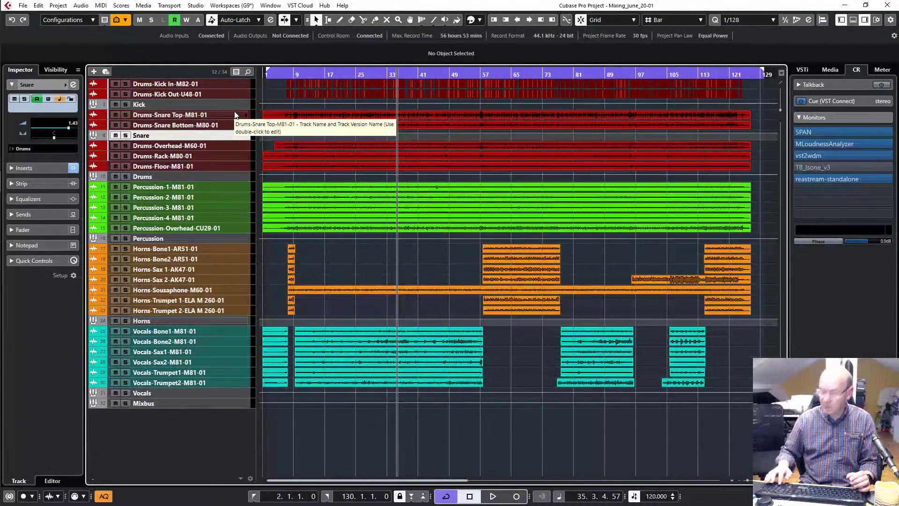
key(KP_1)
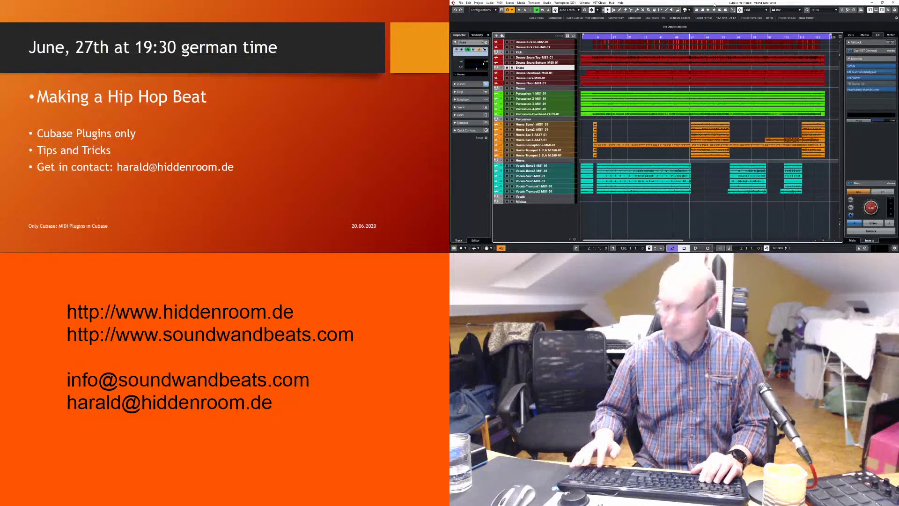
key(space)
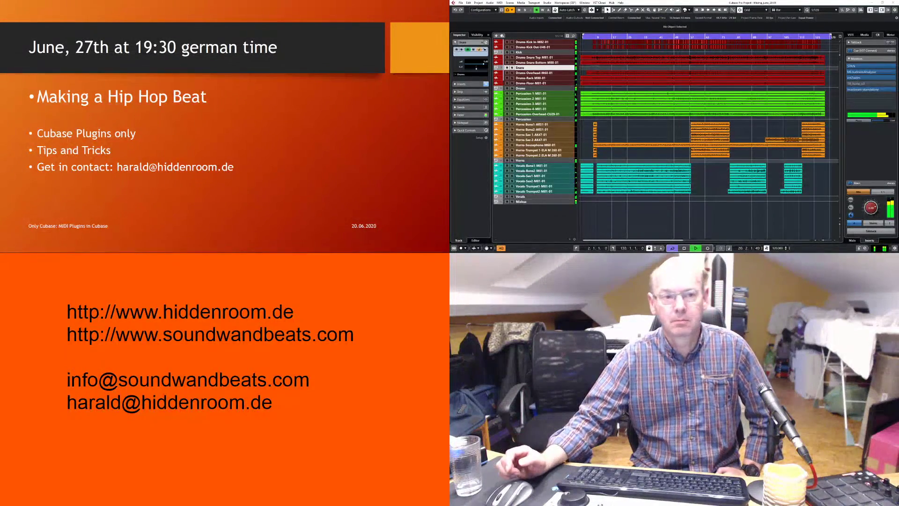
click(561, 53)
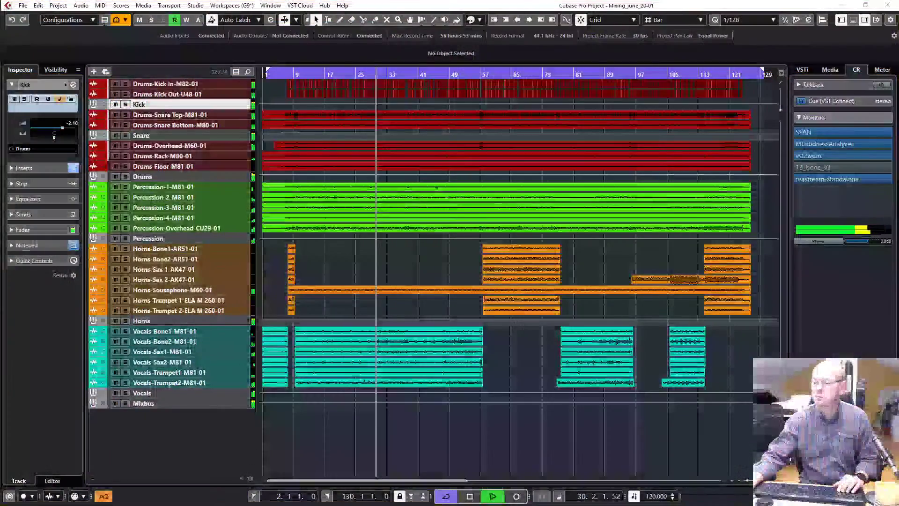
click(488, 9)
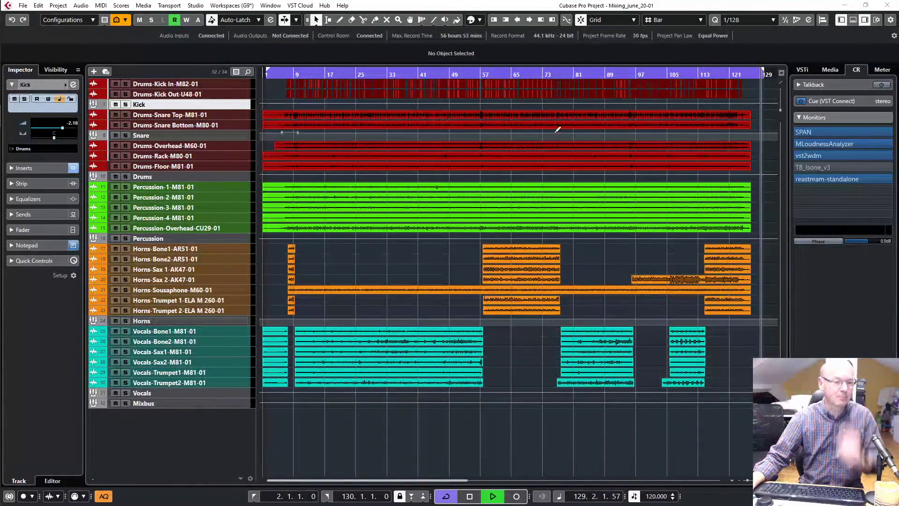
Step: Show the "Mixing in 60 Minutes" topic slide in the presentation and switch back to Cubase
click(17, 154)
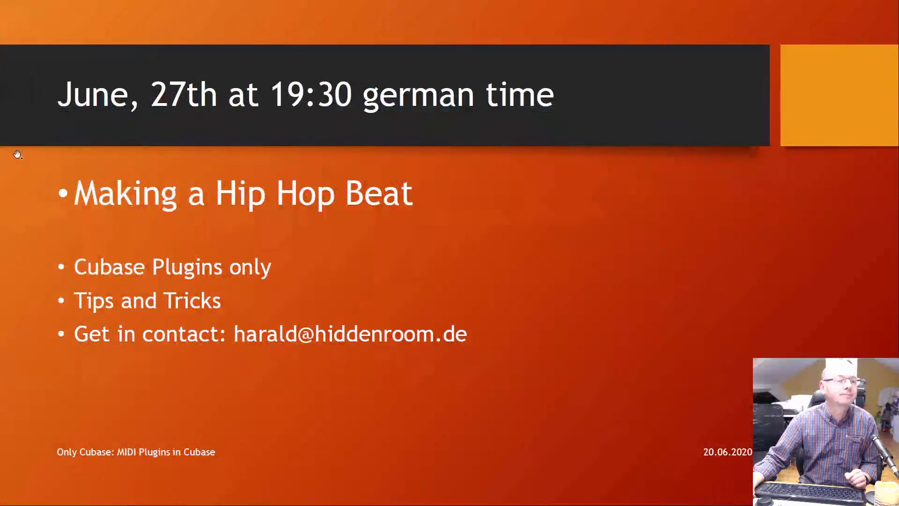
click(98, 155)
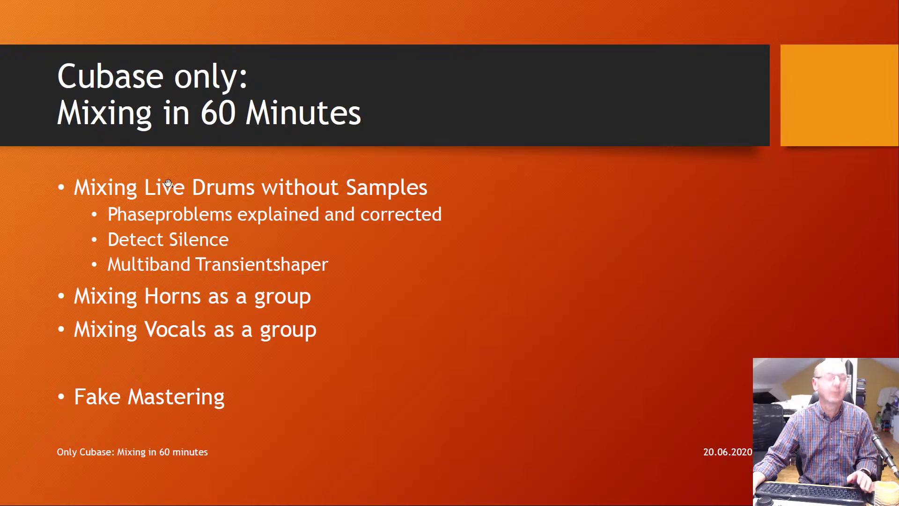
key(alt+Tab)
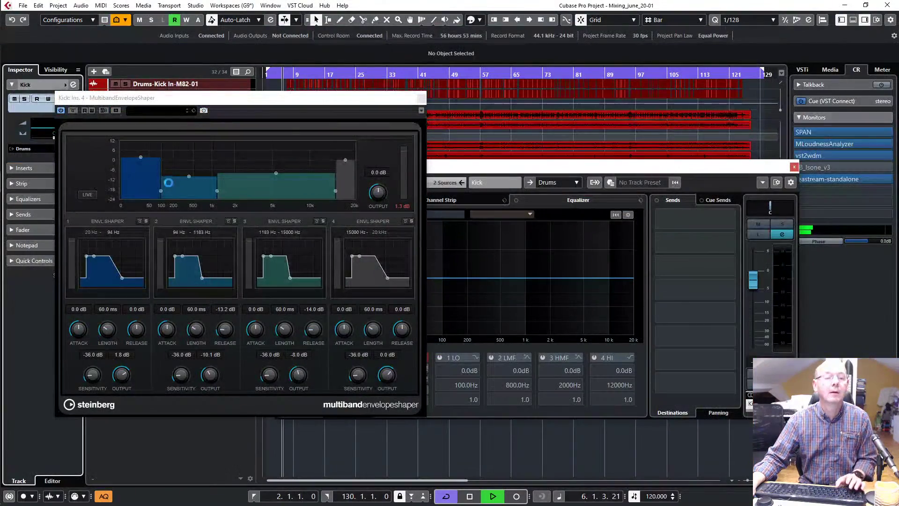